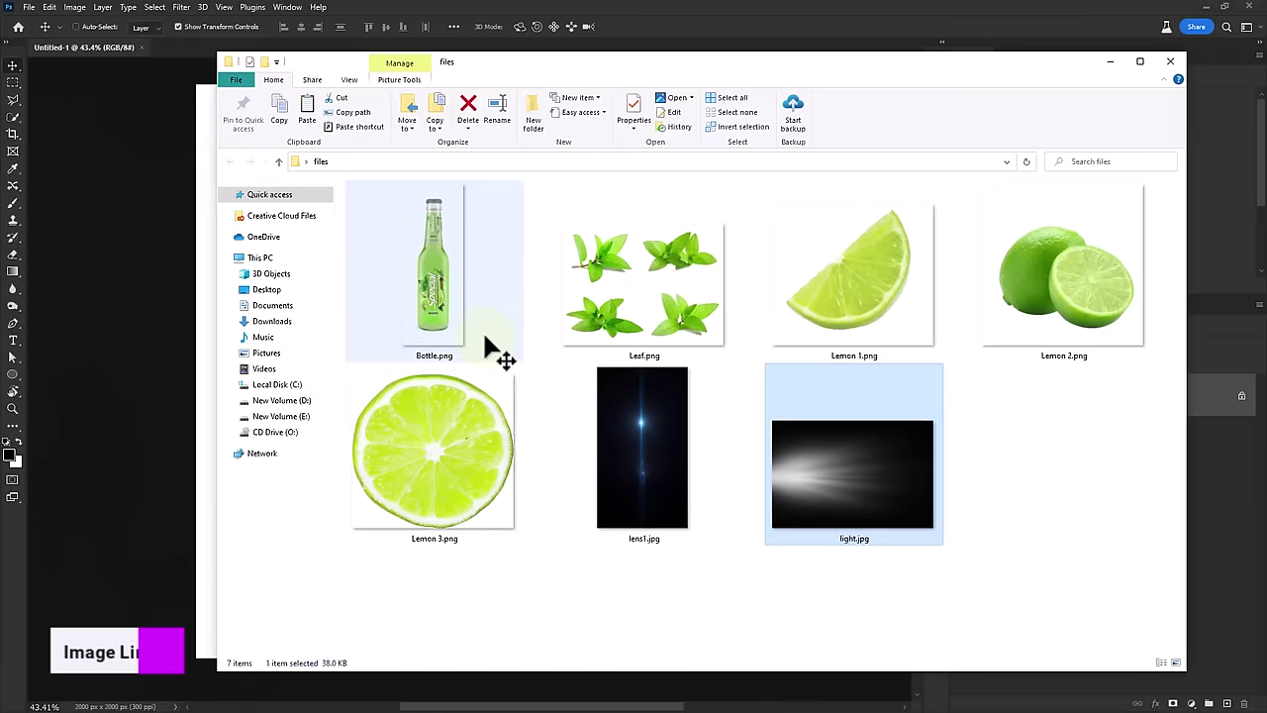
Drag Bottle.png onto the white canvas, scale it down and centre it, then commit the transform
{"action": "left_click_drag", "start_coordinate": [453, 320], "coordinate": [459, 389]}
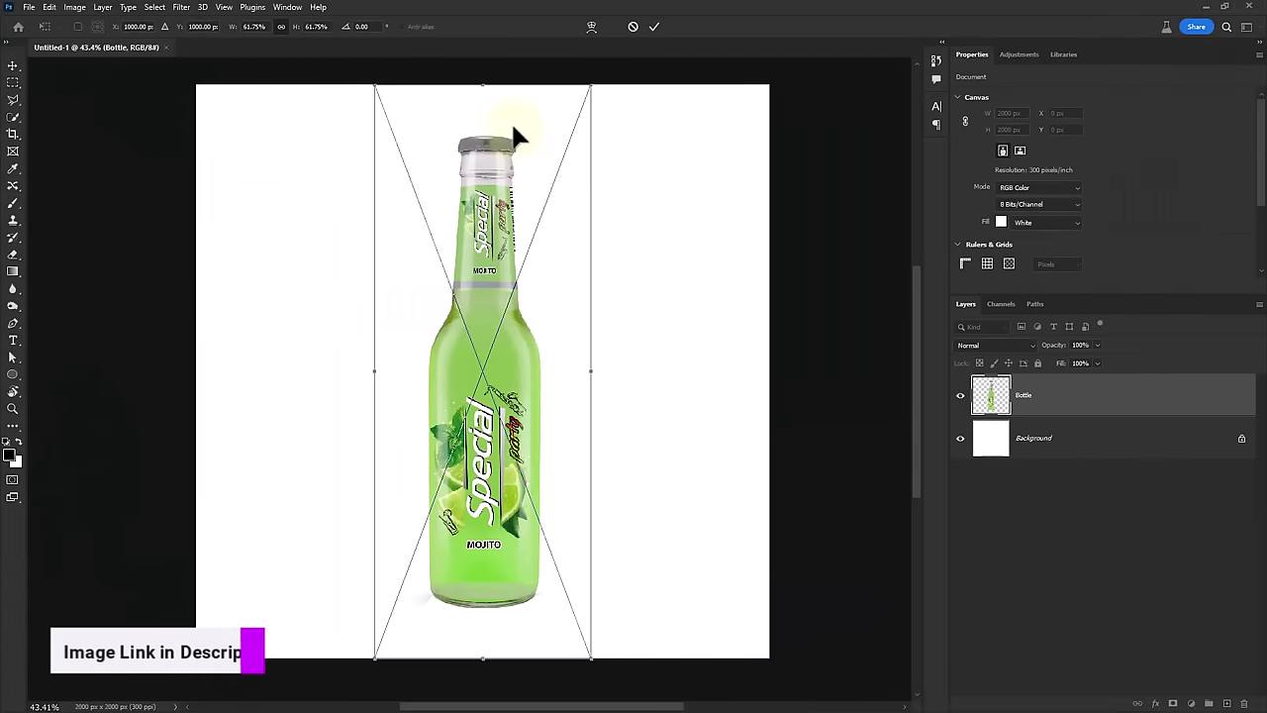
{"action": "left_click_drag", "start_coordinate": [482, 94], "coordinate": [480, 119]}
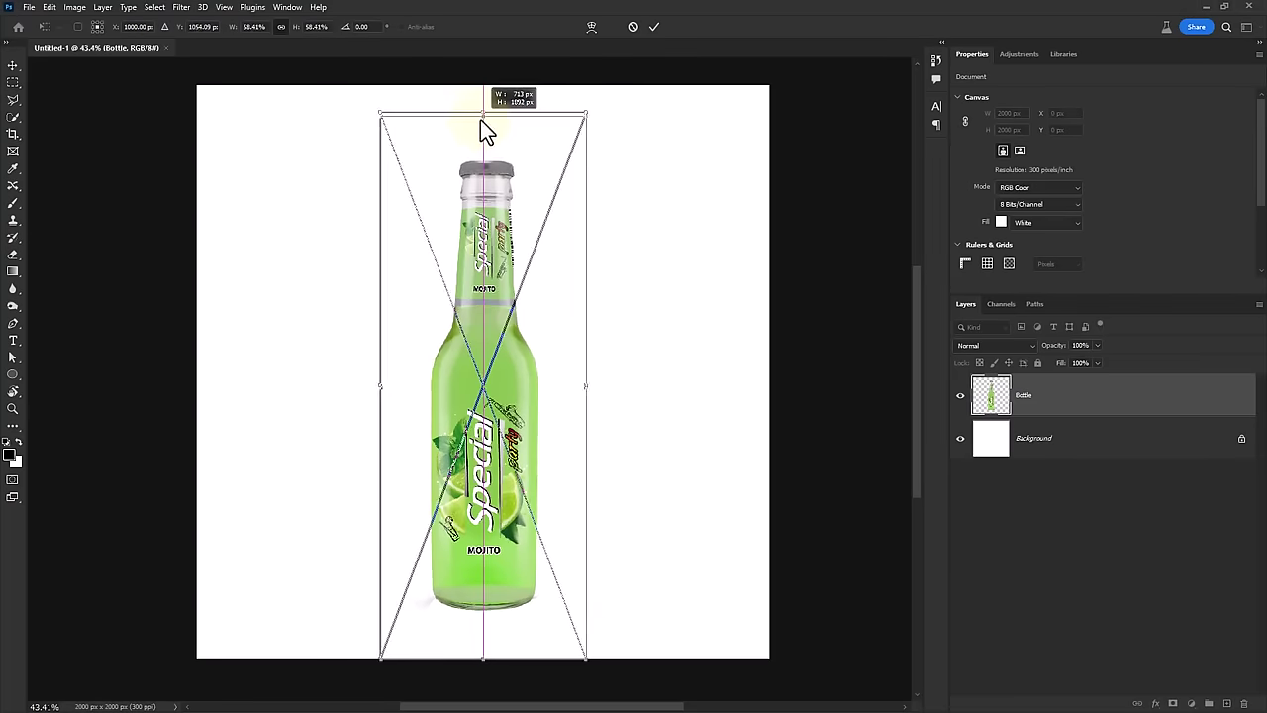
{"action": "left_click_drag", "start_coordinate": [500, 379], "coordinate": [505, 379]}
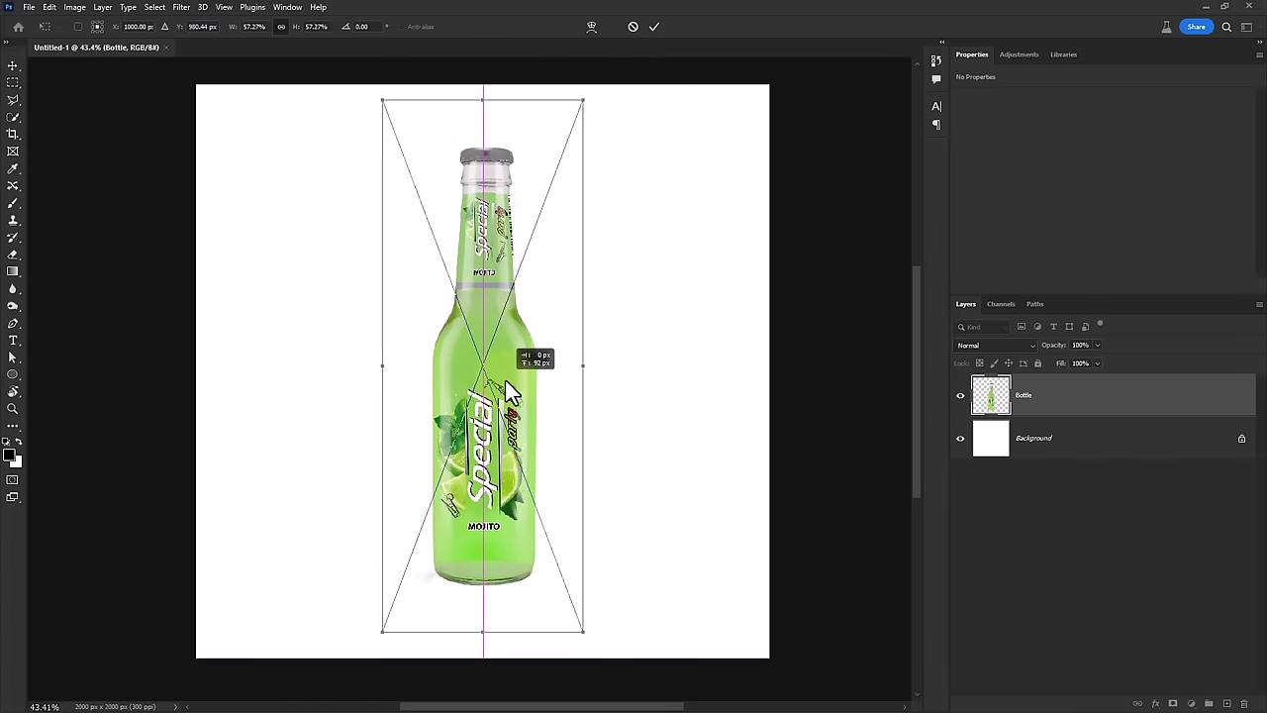
{"action": "left_click_drag", "start_coordinate": [483, 99], "coordinate": [485, 130]}
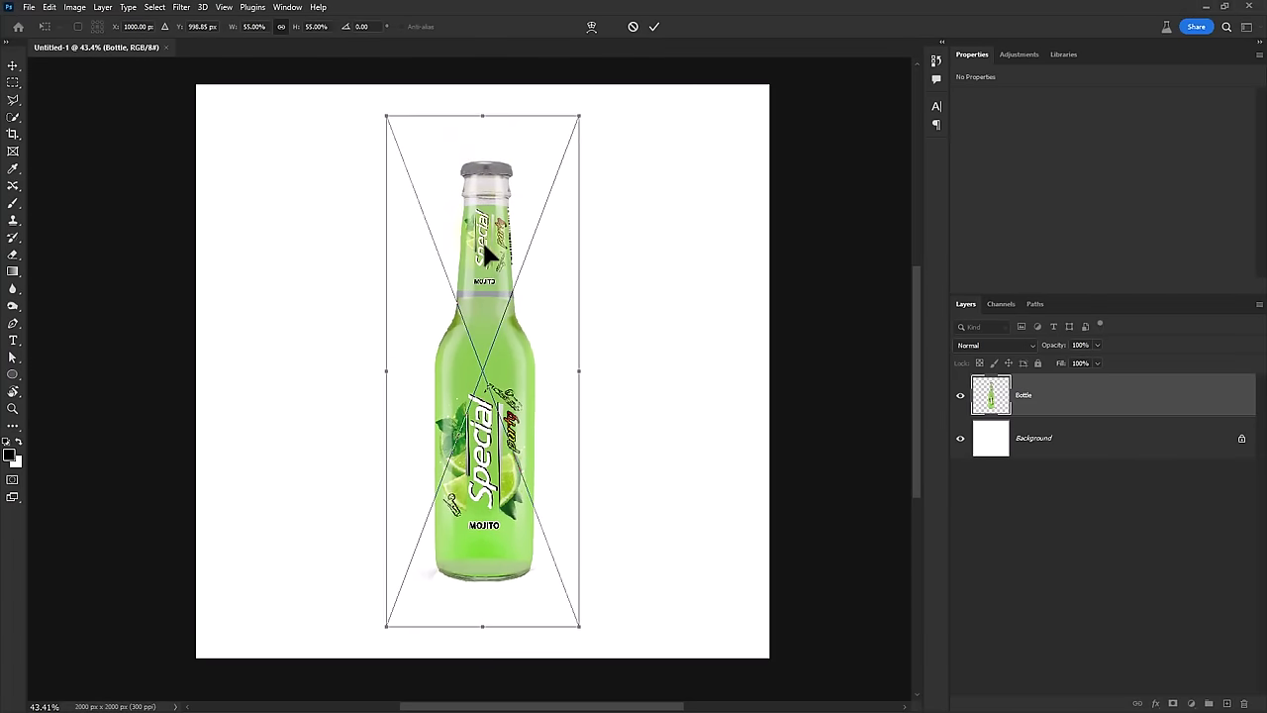
{"action": "left_click_drag", "start_coordinate": [482, 240], "coordinate": [485, 214]}
{"action": "left_click", "coordinate": [720, 485]}
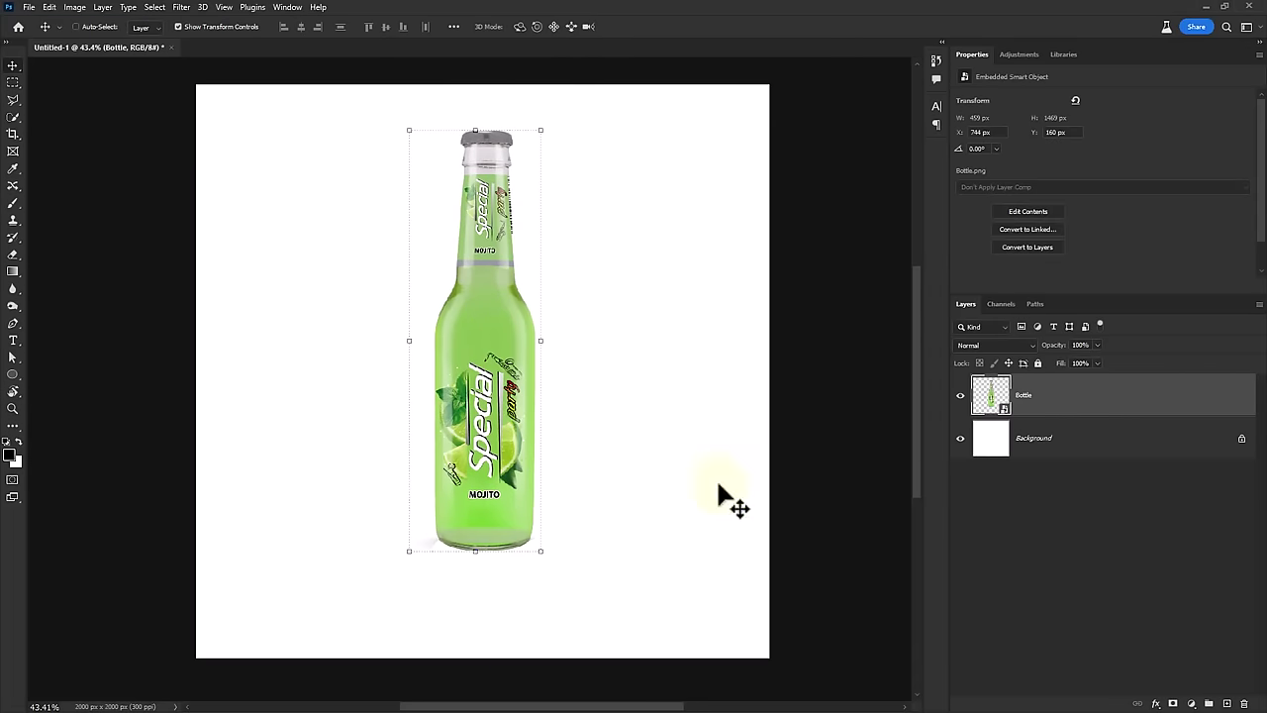
Add a dark green (#1c3800) Solid Color fill layer above the Background layer
{"action": "left_click", "coordinate": [1044, 448]}
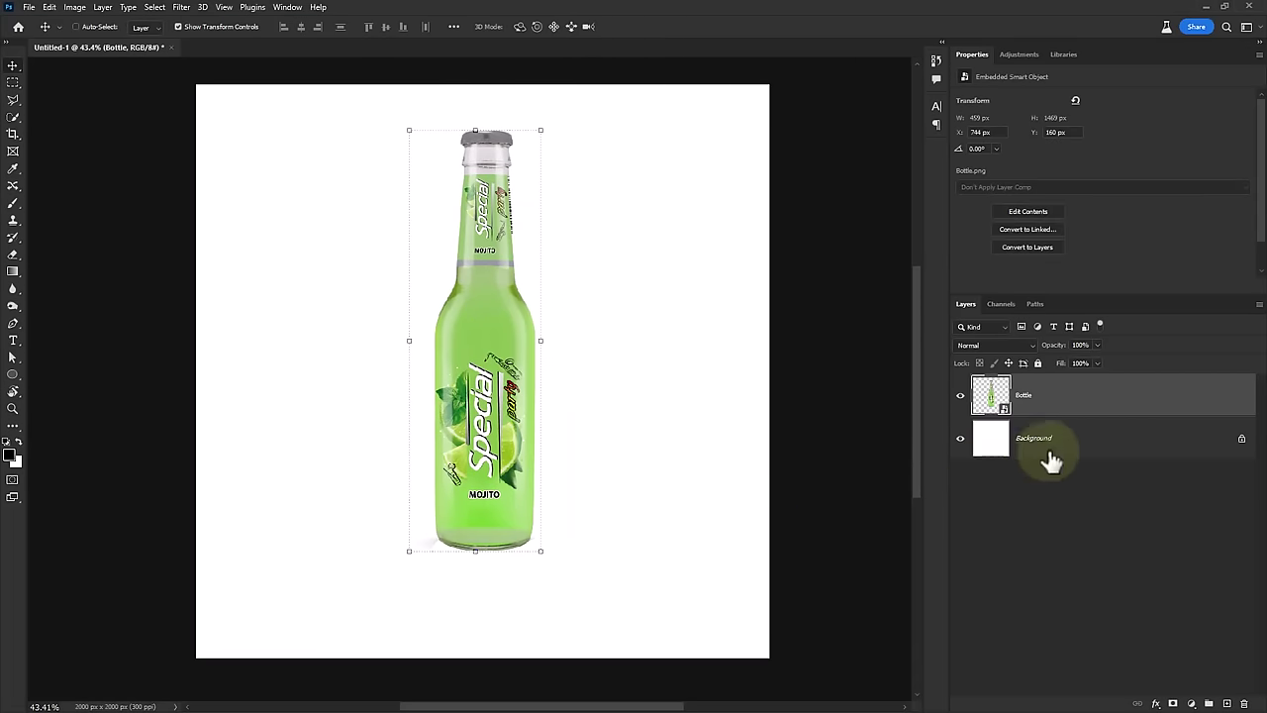
{"action": "left_click", "coordinate": [1191, 703]}
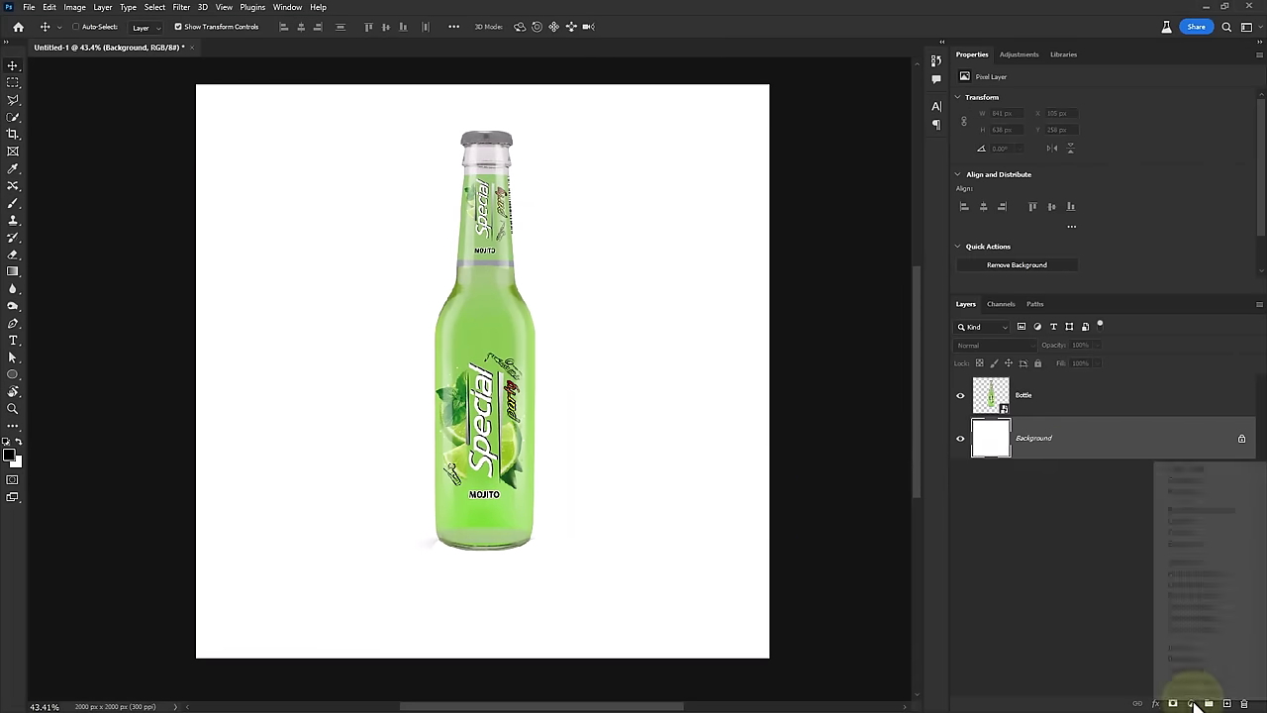
{"action": "left_click", "coordinate": [1180, 471]}
{"action": "left_click", "coordinate": [489, 328]}
{"action": "left_click_drag", "start_coordinate": [812, 447], "coordinate": [841, 466]}
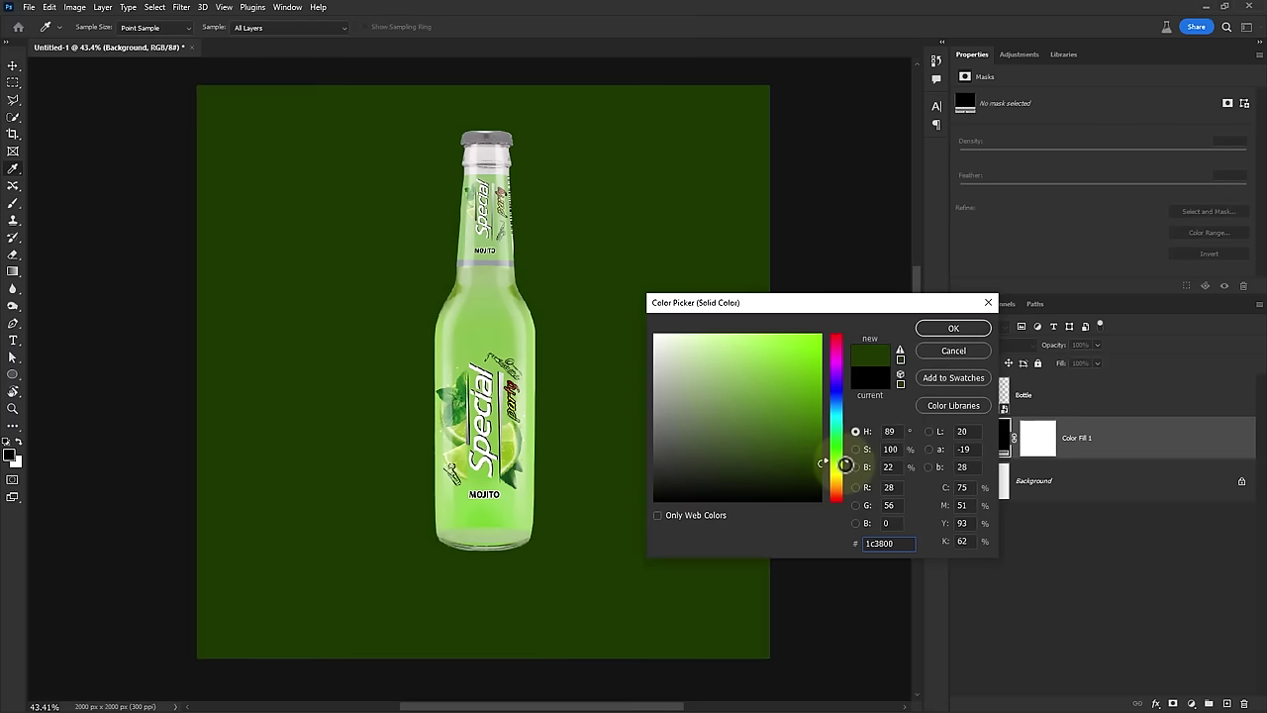
{"action": "left_click", "coordinate": [937, 329]}
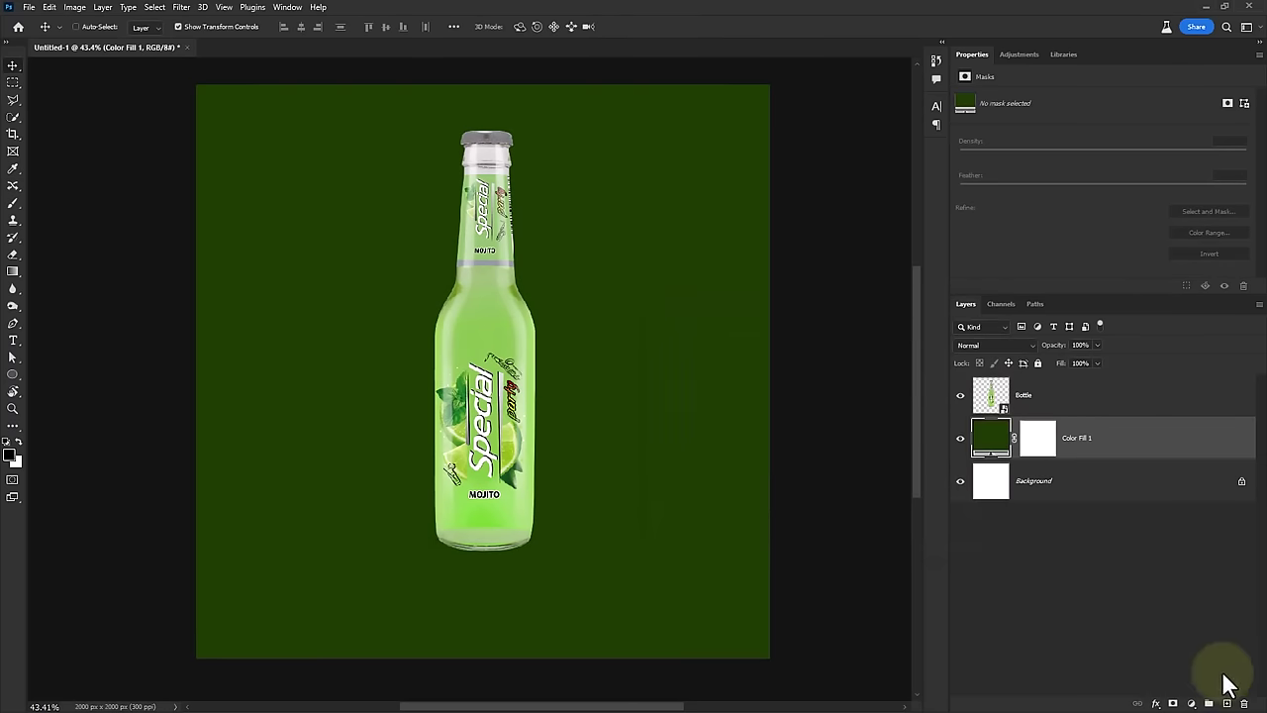
{"action": "left_click", "coordinate": [1226, 703]}
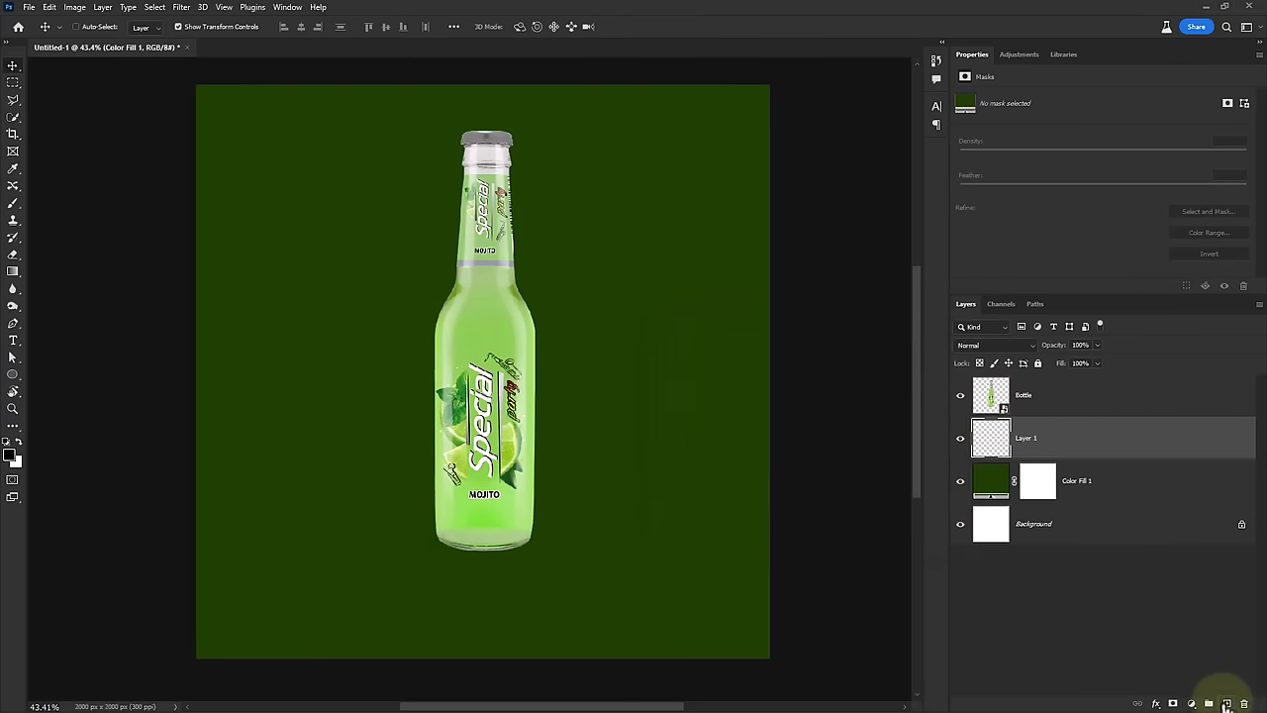
Switch to the Brush tool and sample light green from the bottle neck as the foreground colour
{"action": "right_click", "coordinate": [14, 206]}
{"action": "left_click", "coordinate": [67, 202]}
{"action": "right_click", "coordinate": [441, 252]}
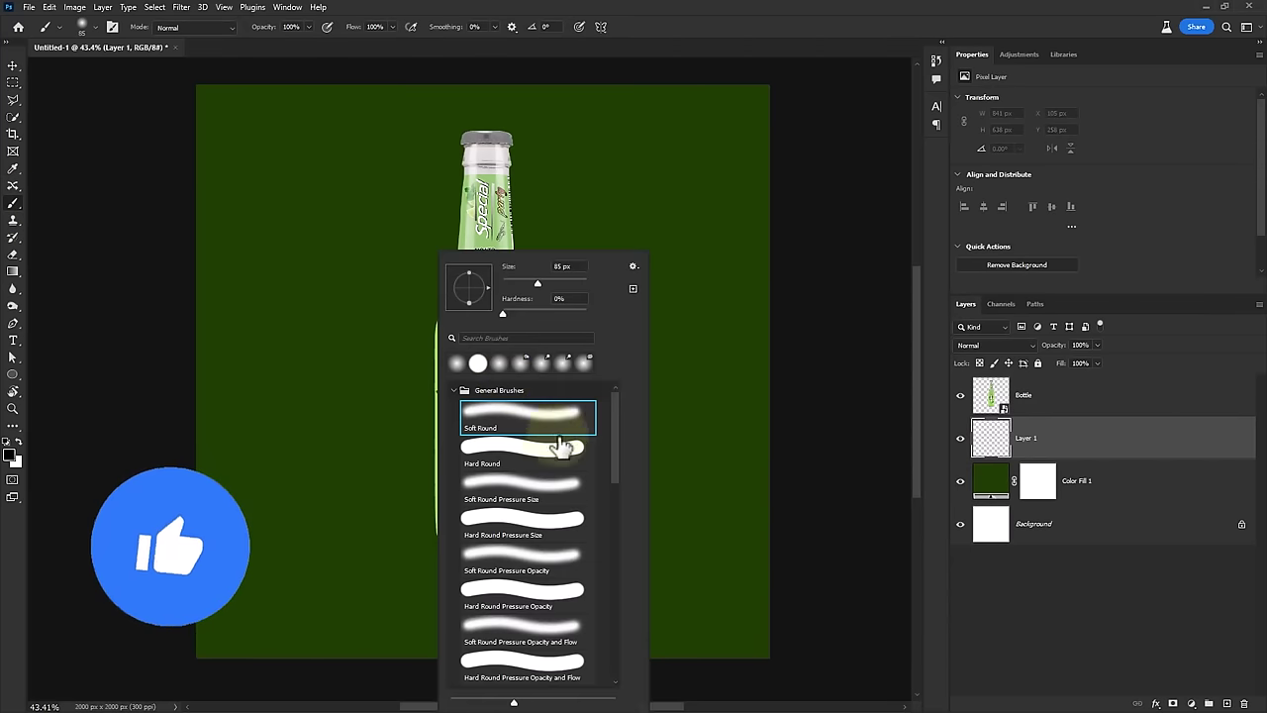
{"action": "key", "text": "Escape"}
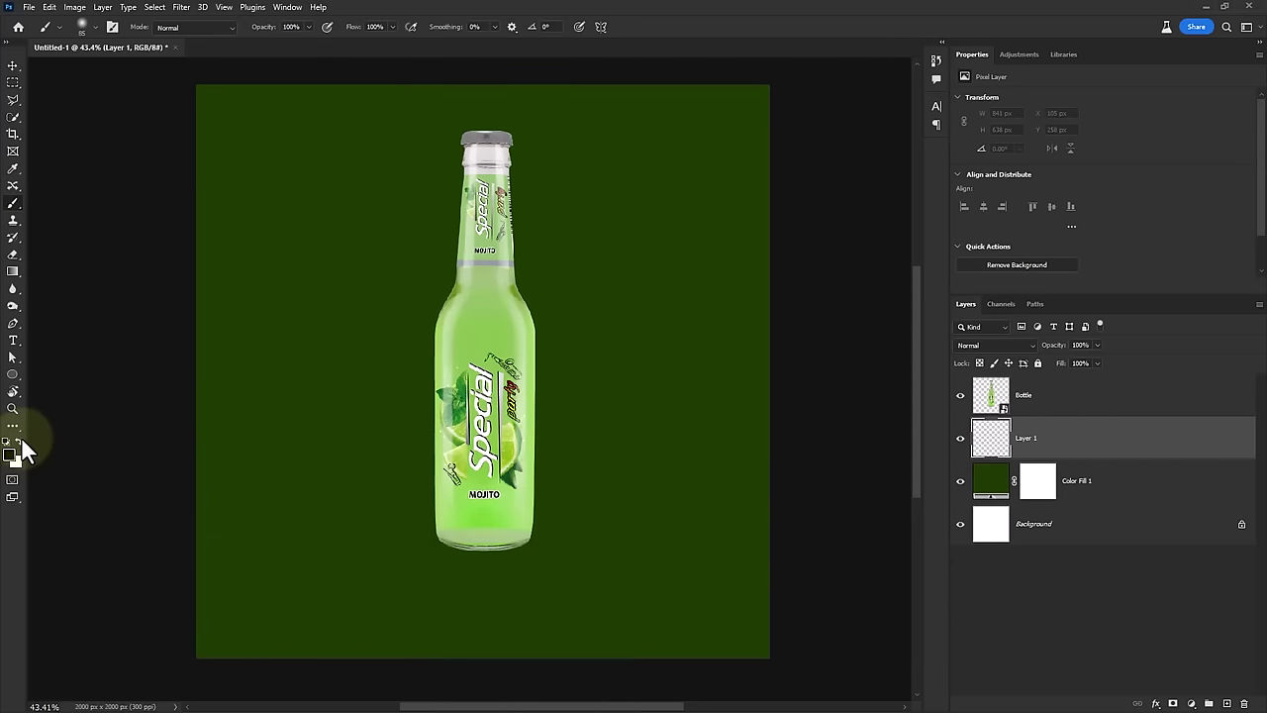
{"action": "left_click", "coordinate": [10, 452]}
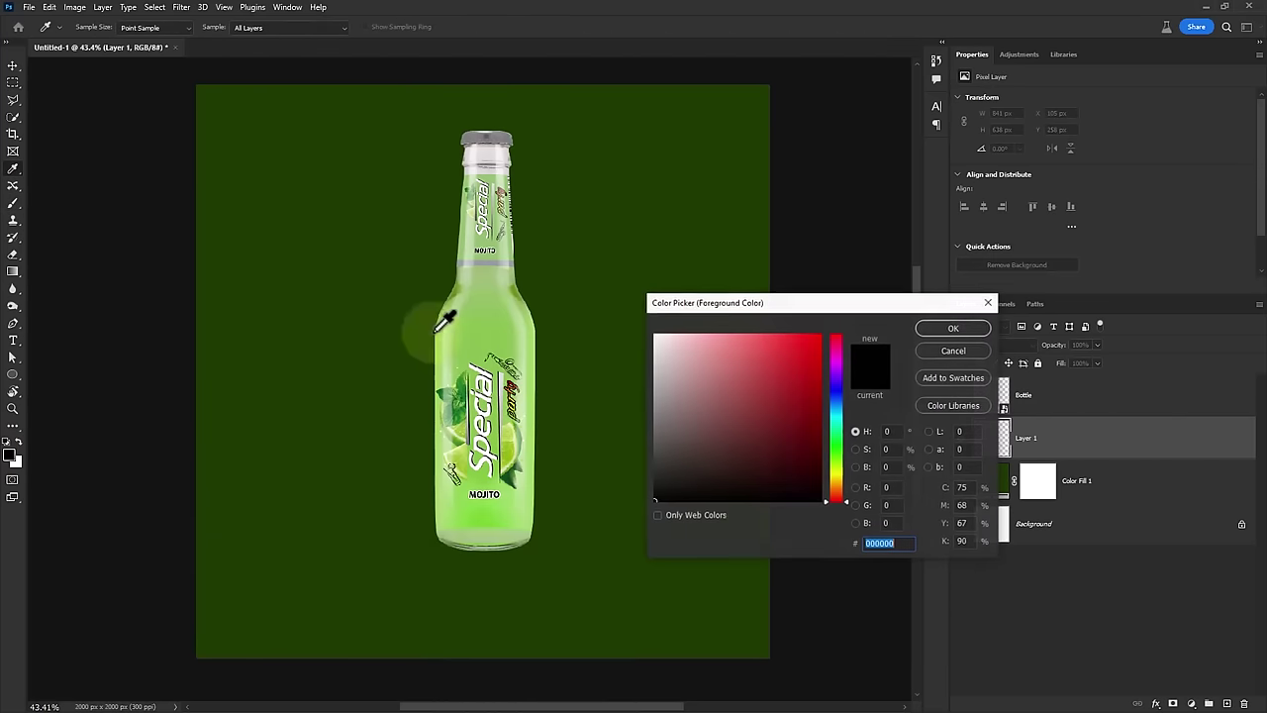
{"action": "left_click", "coordinate": [513, 278]}
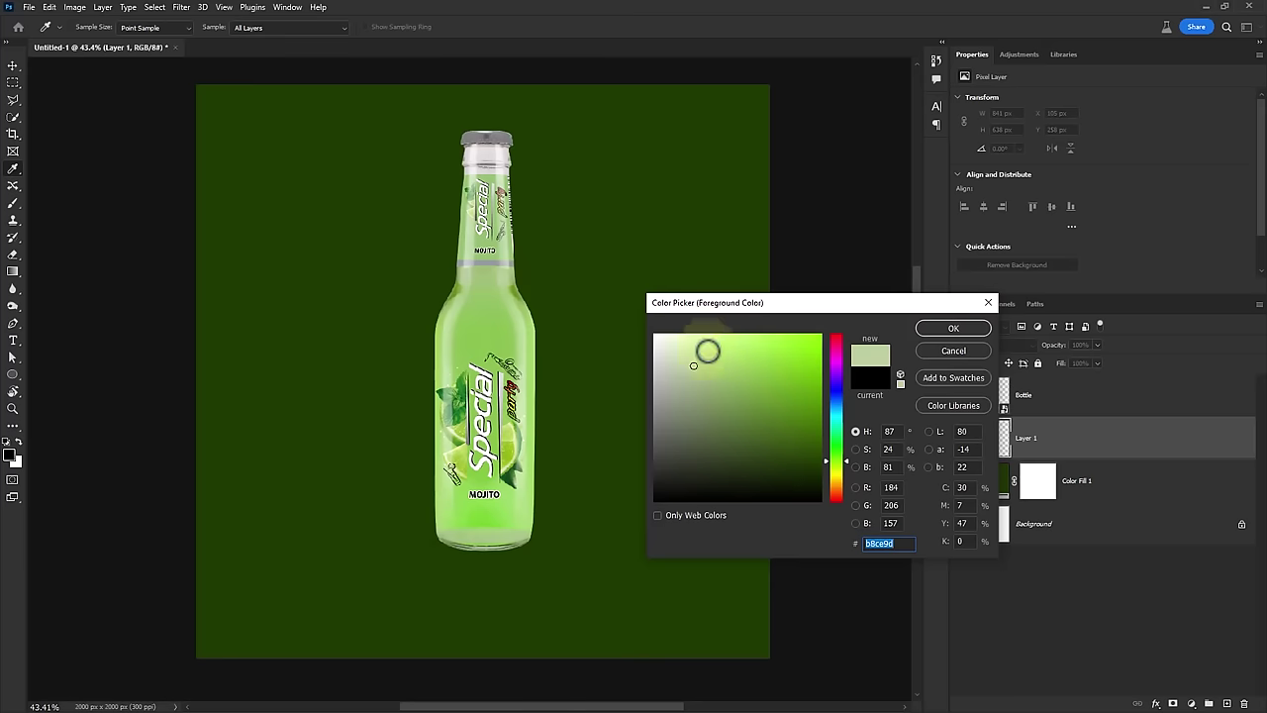
{"action": "left_click", "coordinate": [951, 328]}
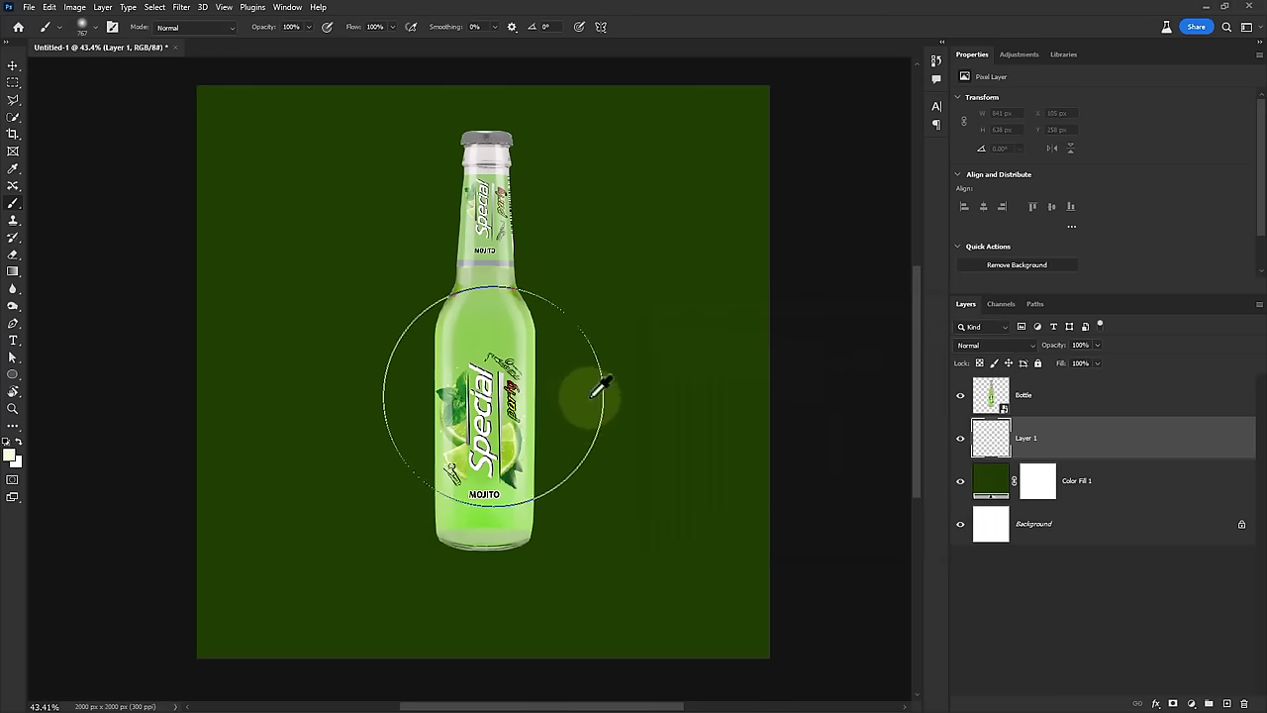
Paint a large soft light-green glow around the bottle on Layer 1, varying brush size
{"action": "key", "text": "bracketright"}
{"action": "key", "text": "bracketright"}
{"action": "key", "text": "bracketright"}
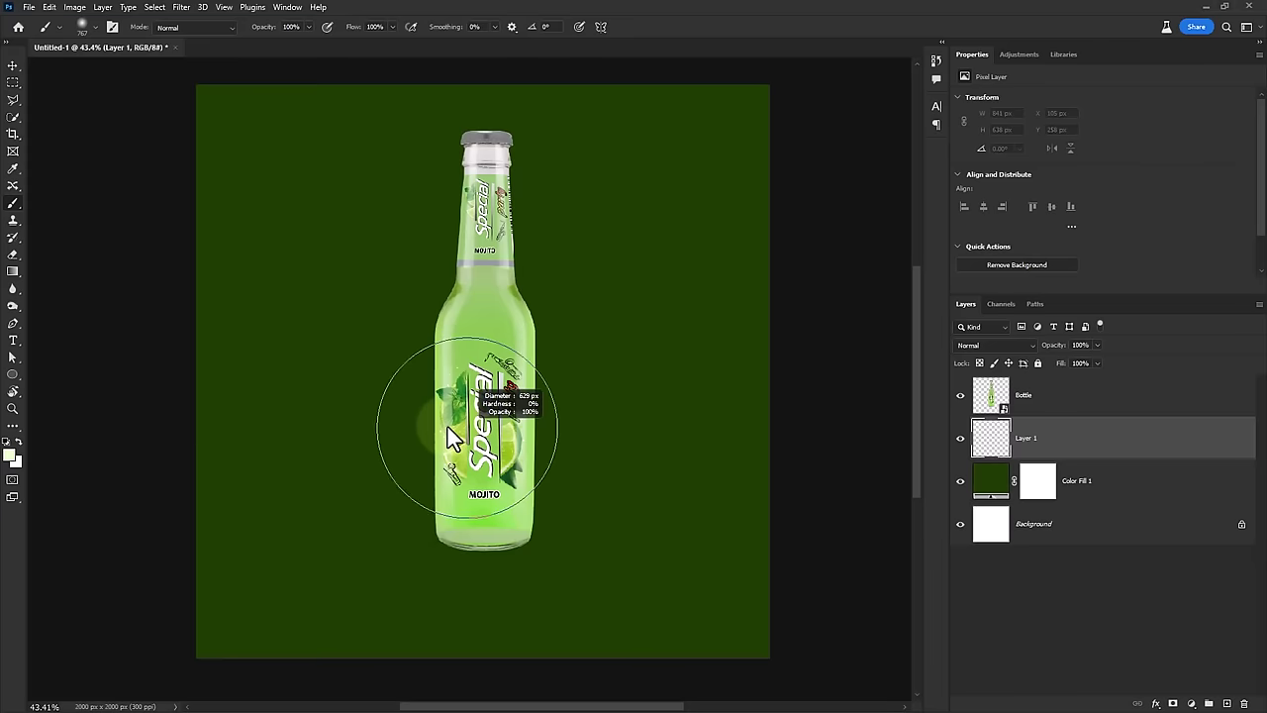
{"action": "left_click_drag", "start_coordinate": [466, 416], "coordinate": [488, 473]}
{"action": "left_click", "coordinate": [487, 469]}
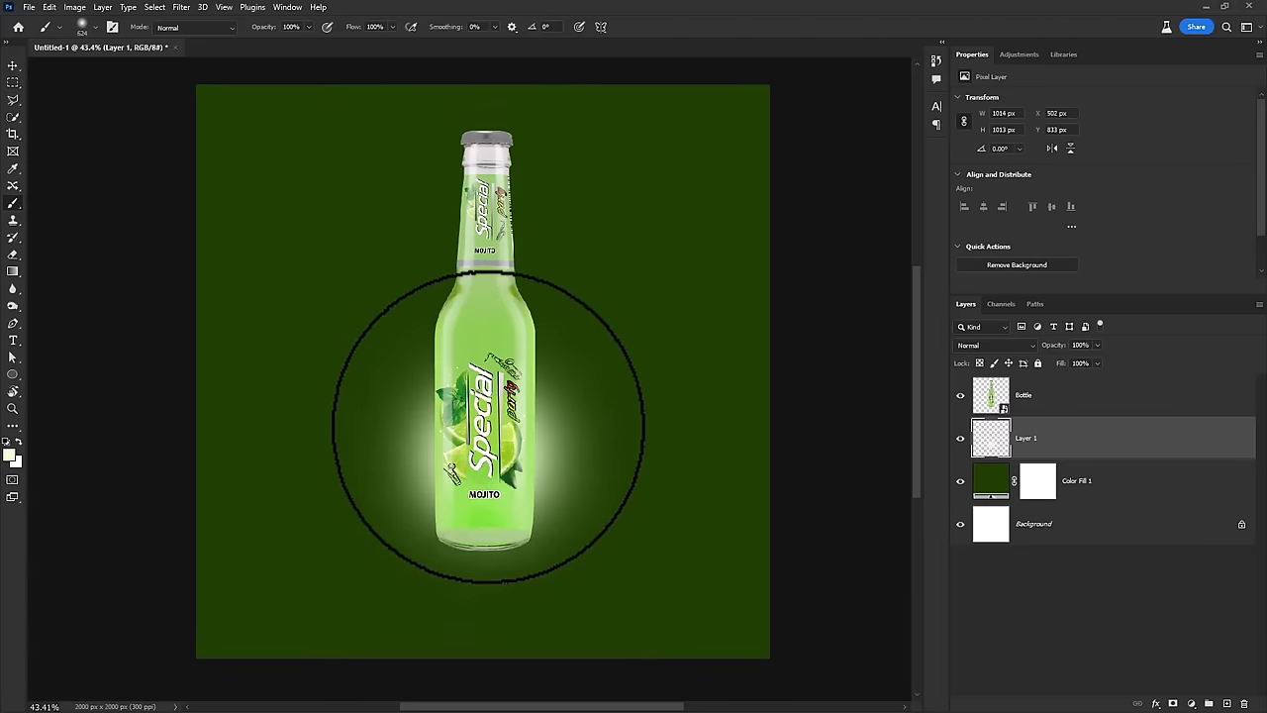
{"action": "left_click_drag", "start_coordinate": [485, 447], "coordinate": [487, 230]}
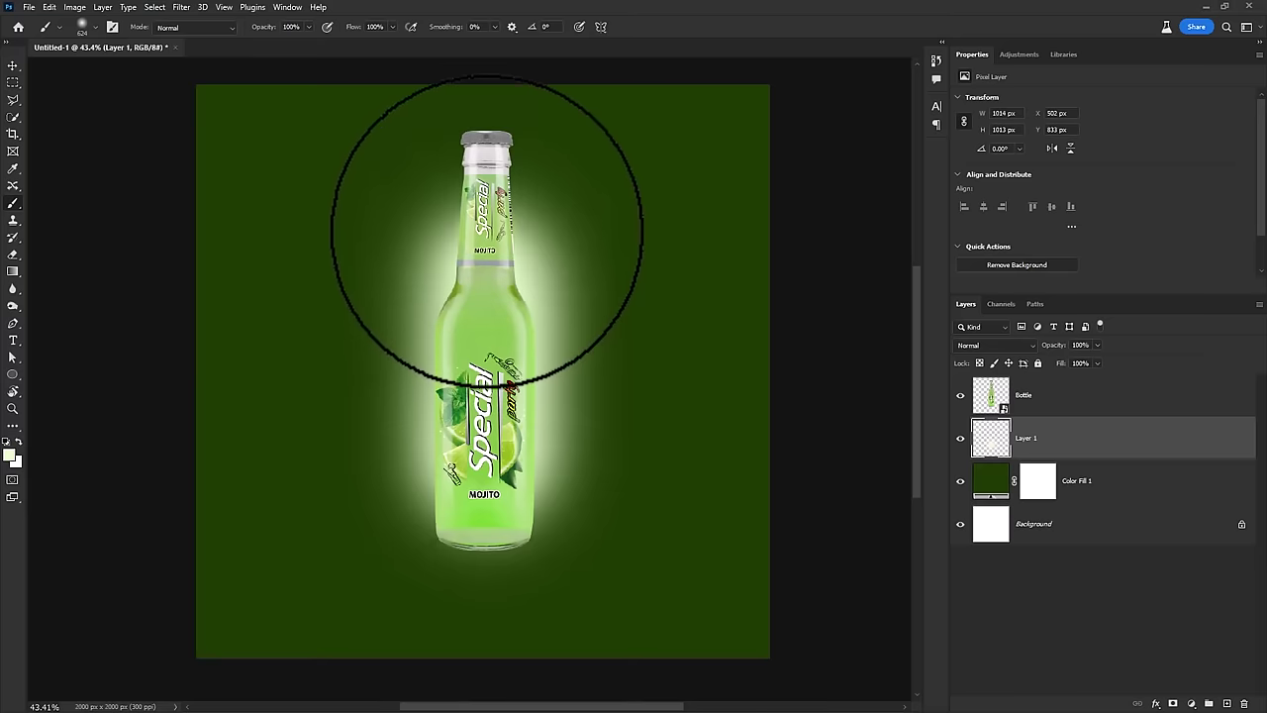
{"action": "left_click_drag", "start_coordinate": [452, 453], "coordinate": [484, 445]}
{"action": "left_click", "coordinate": [484, 446]}
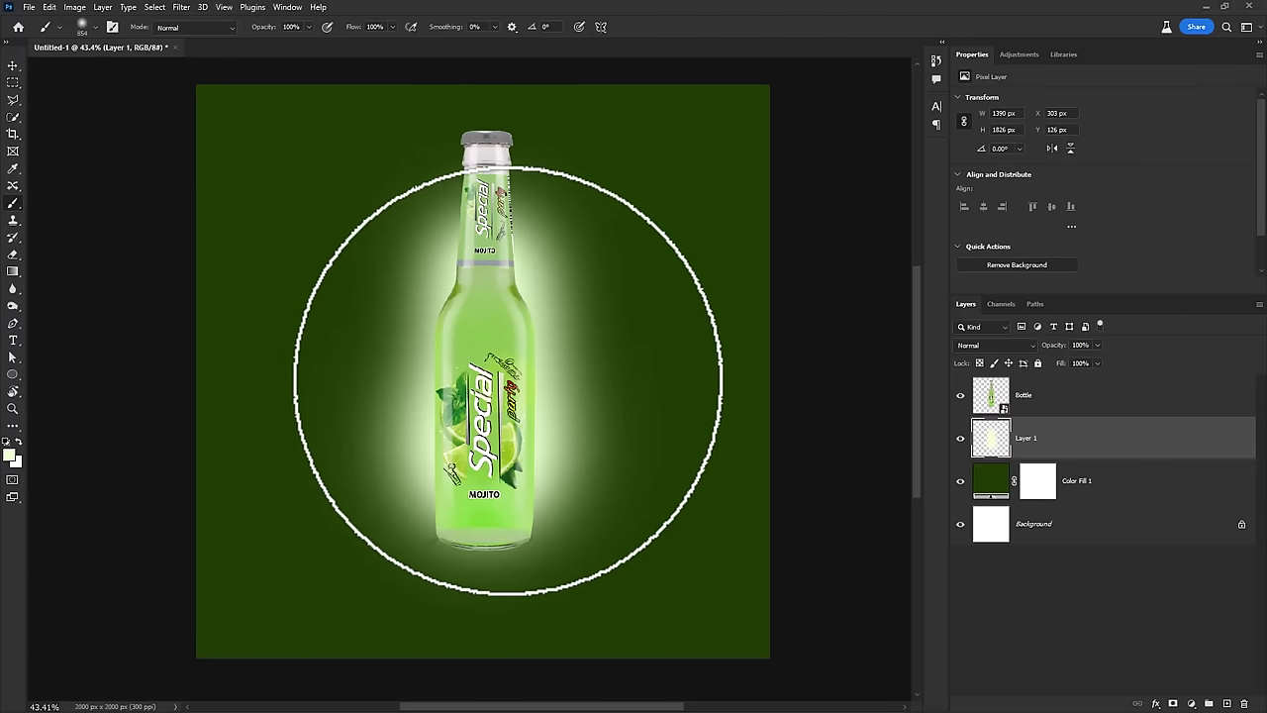
{"action": "left_click", "coordinate": [566, 263]}
{"action": "left_click_drag", "start_coordinate": [569, 262], "coordinate": [594, 277]}
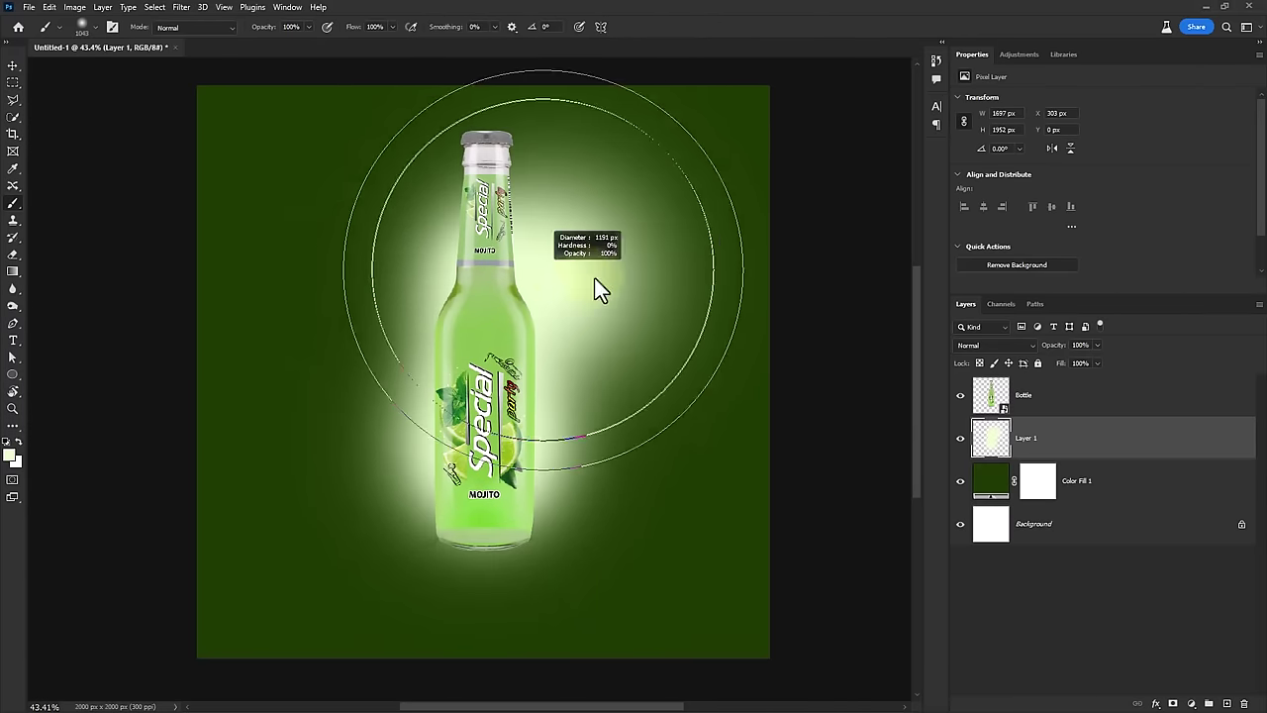
{"action": "left_click", "coordinate": [523, 355]}
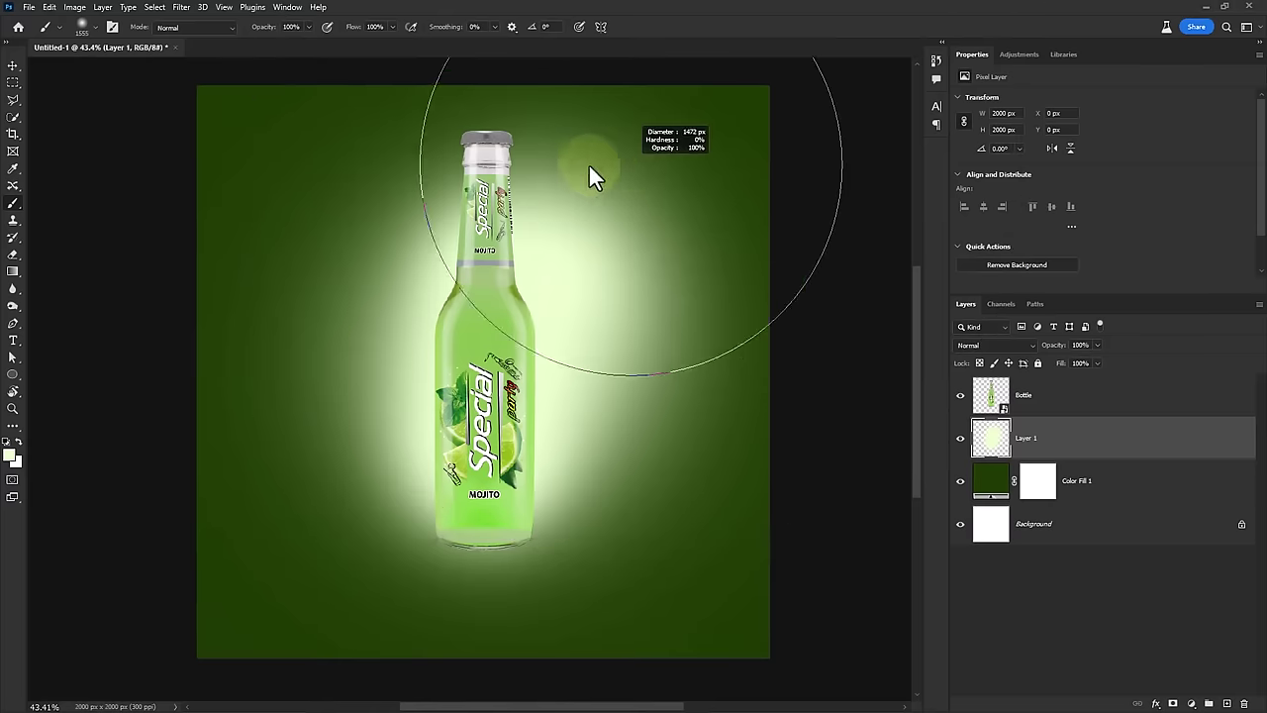
{"action": "left_click_drag", "start_coordinate": [589, 163], "coordinate": [607, 194]}
{"action": "left_click", "coordinate": [607, 194]}
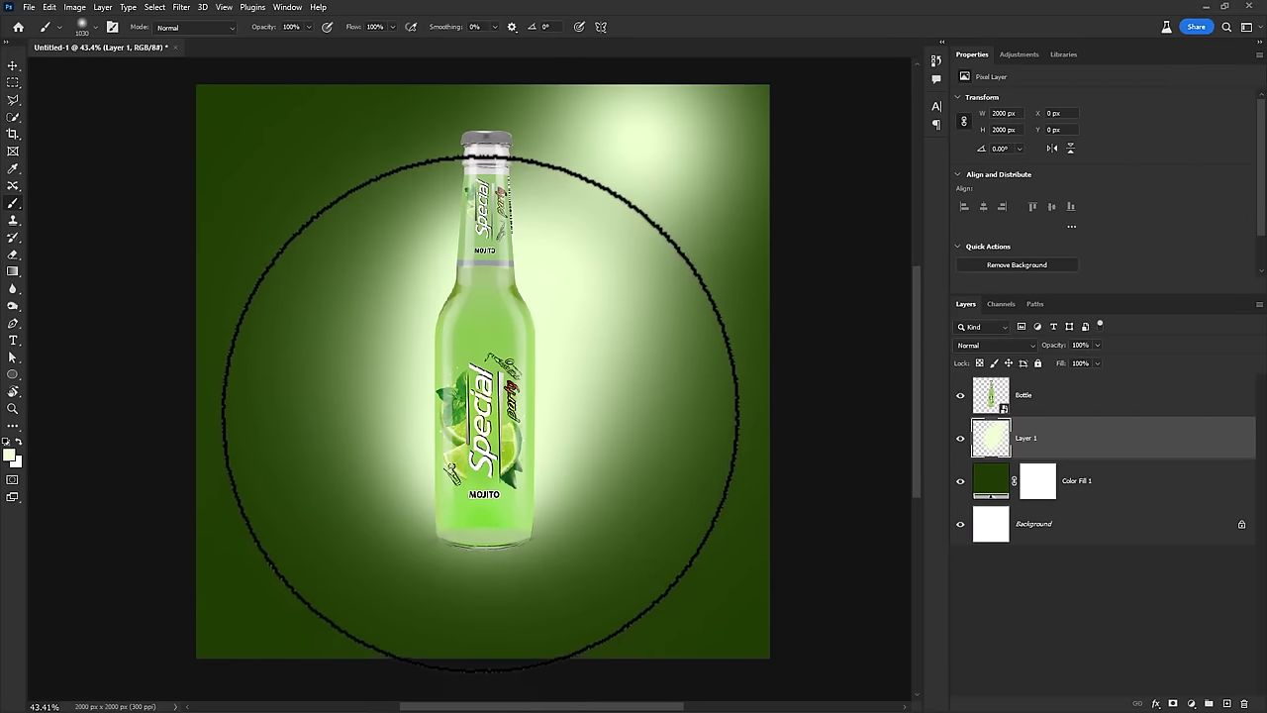
{"action": "left_click", "coordinate": [973, 346]}
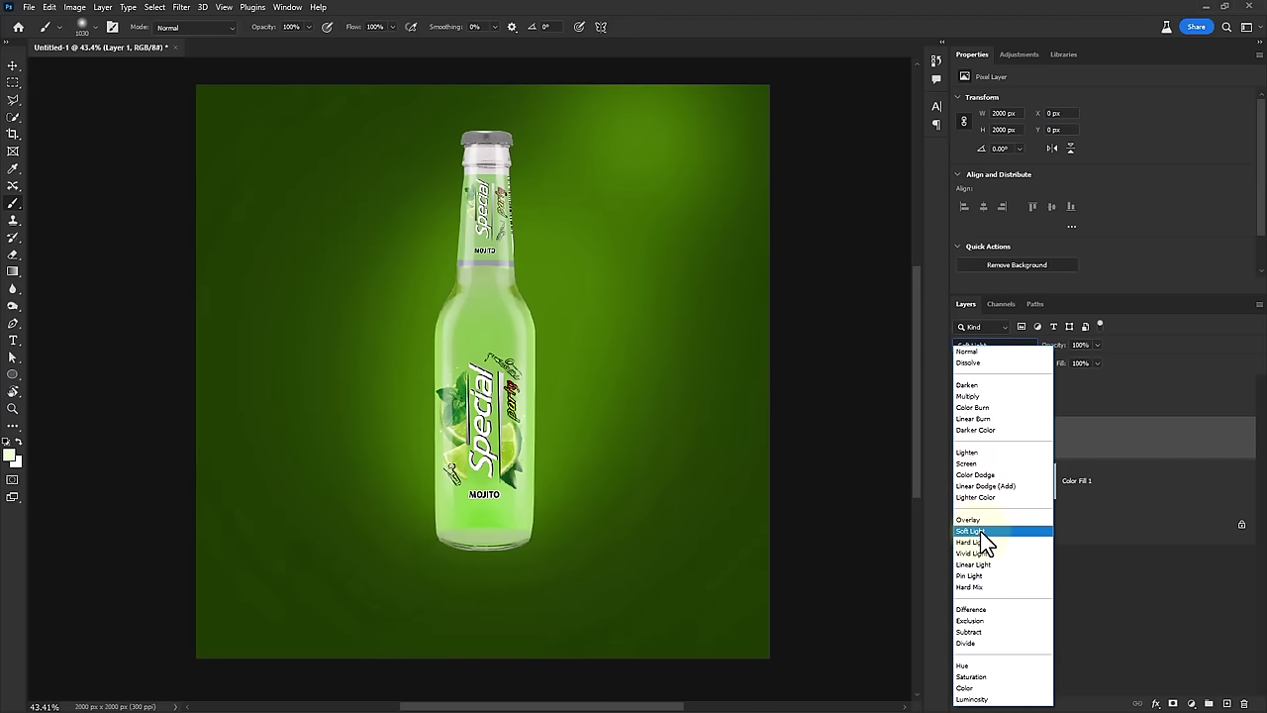
Set Layer 1 to Soft Light and paint a soft white glow on a new Layer 2
{"action": "left_click", "coordinate": [980, 530]}
{"action": "left_click", "coordinate": [1228, 704]}
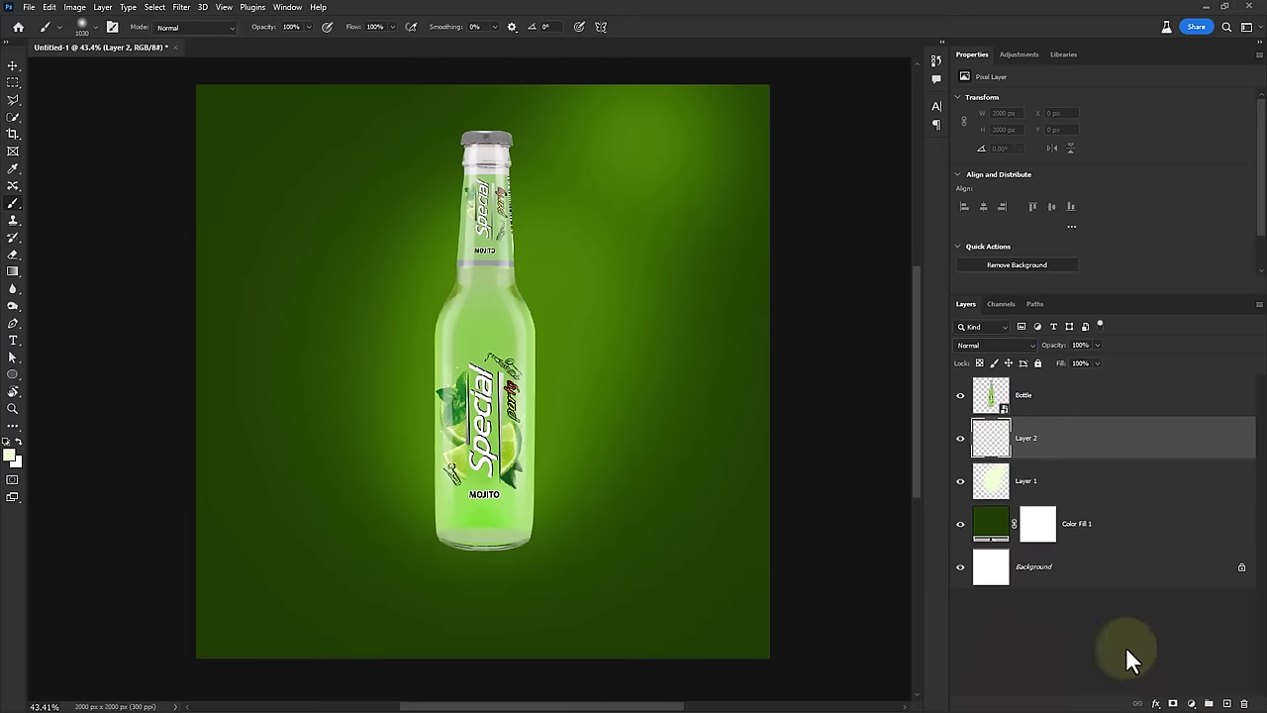
{"action": "left_click_drag", "start_coordinate": [525, 406], "coordinate": [495, 428]}
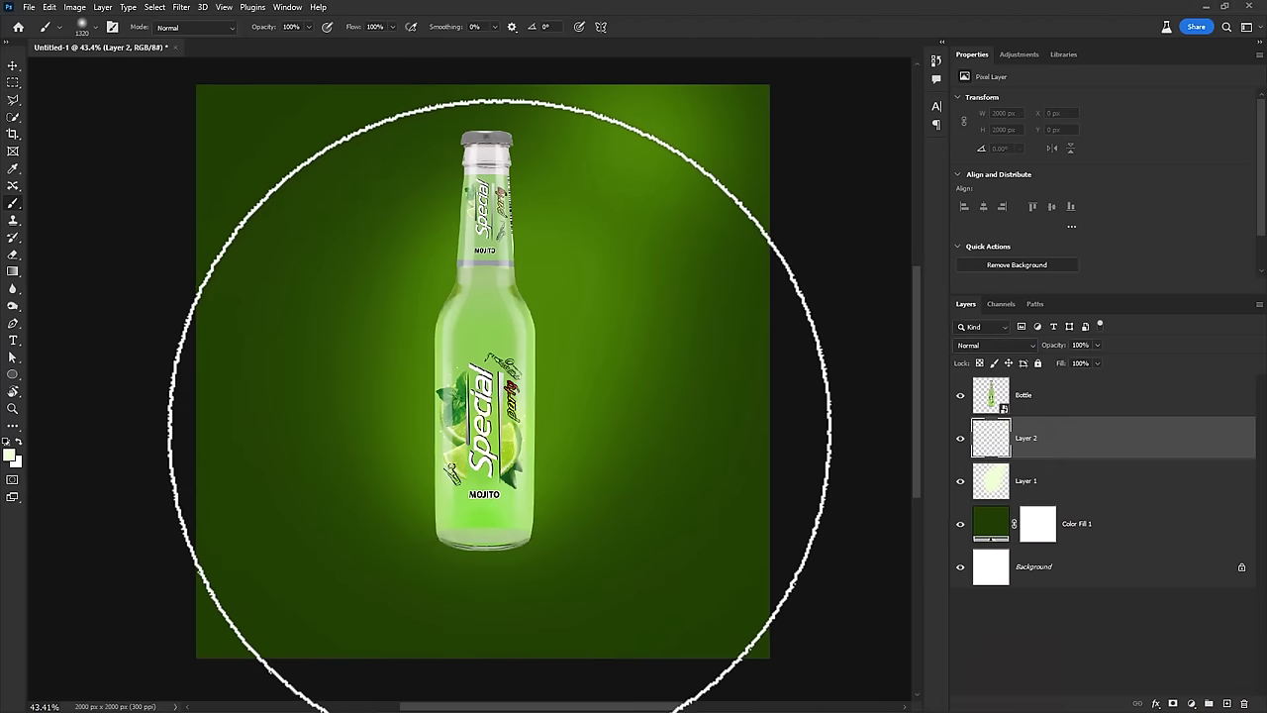
{"action": "left_click", "coordinate": [482, 428]}
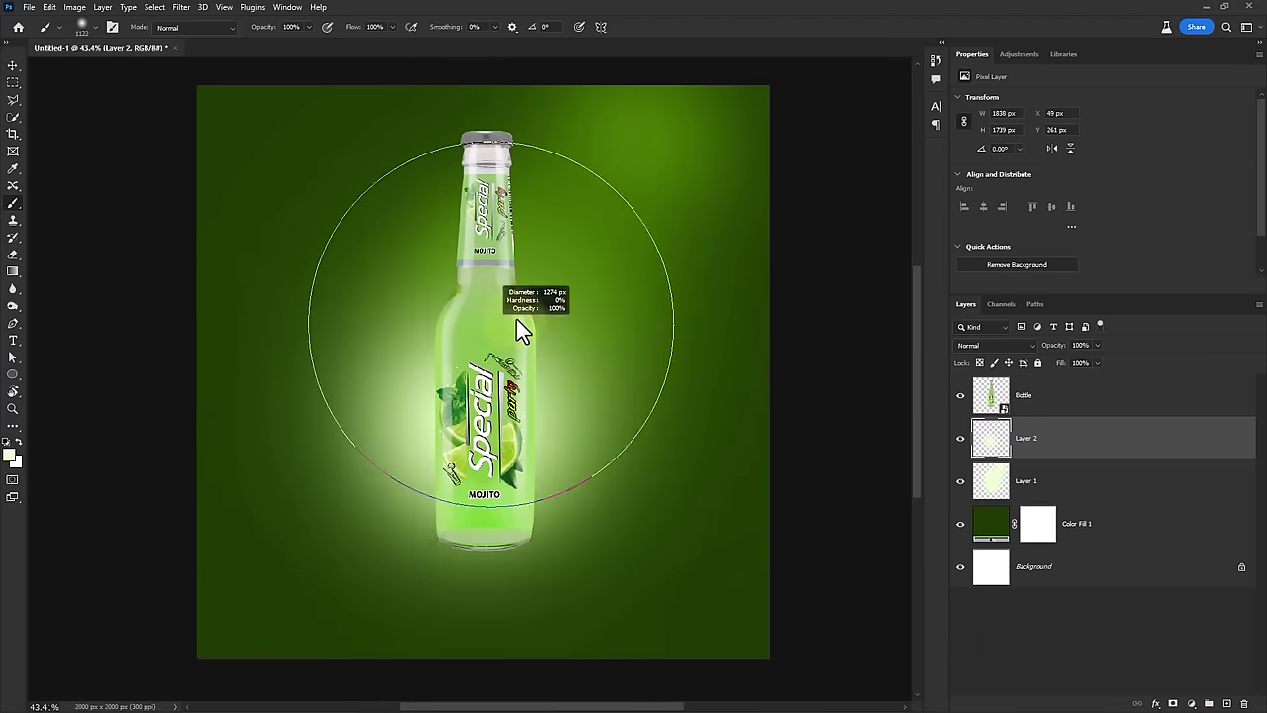
{"action": "left_click_drag", "start_coordinate": [509, 306], "coordinate": [572, 243]}
{"action": "left_click_drag", "start_coordinate": [549, 342], "coordinate": [467, 335]}
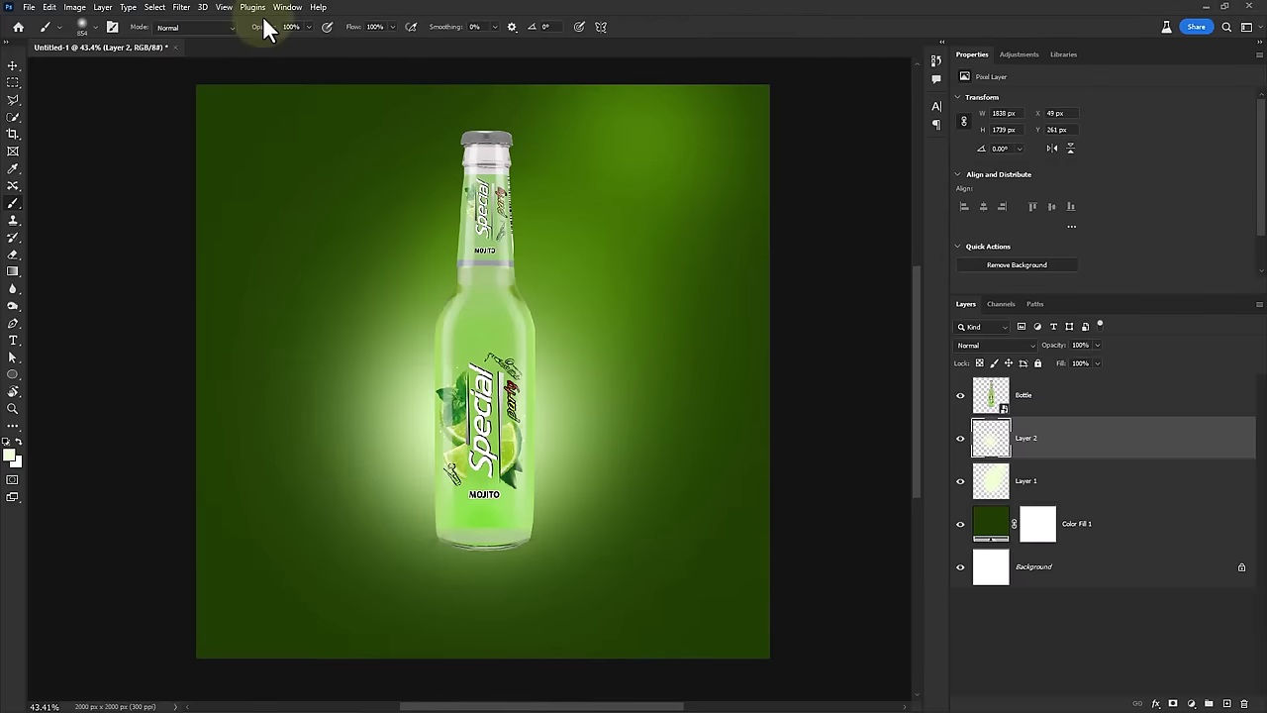
{"action": "left_click_drag", "start_coordinate": [509, 396], "coordinate": [749, 128]}
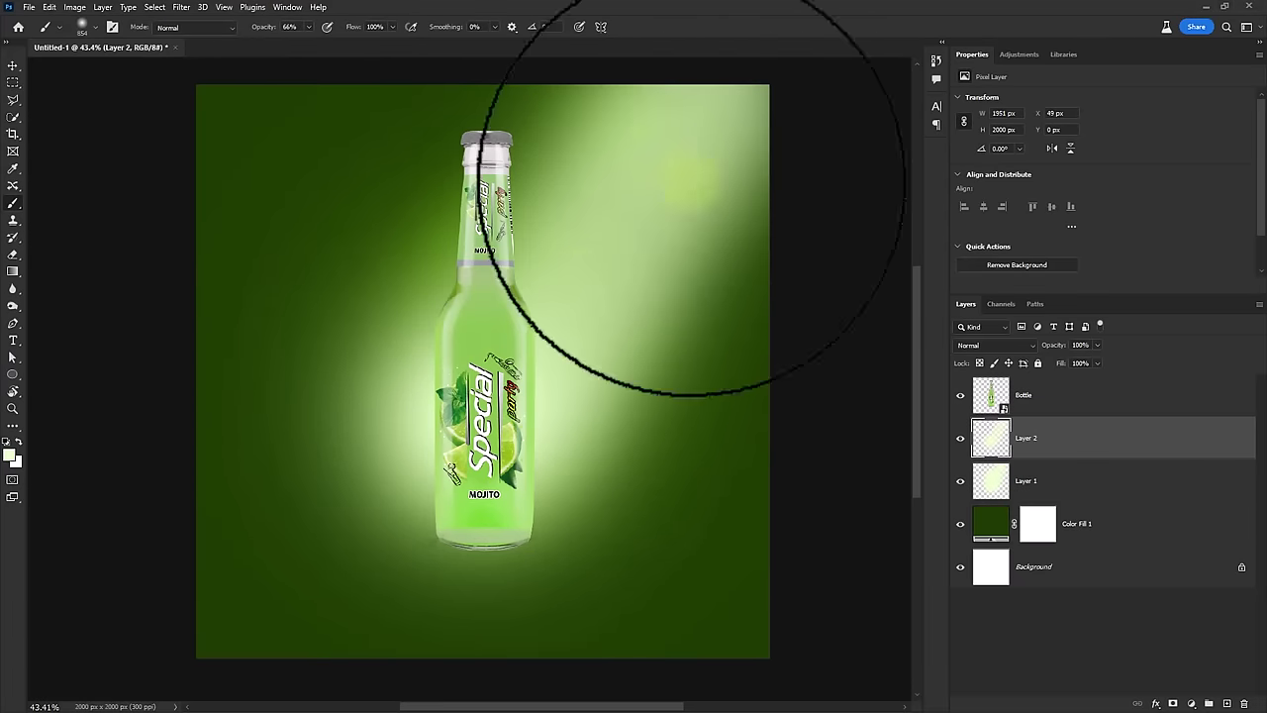
{"action": "key", "text": "ctrl+z"}
{"action": "left_click_drag", "start_coordinate": [523, 353], "coordinate": [650, 113]}
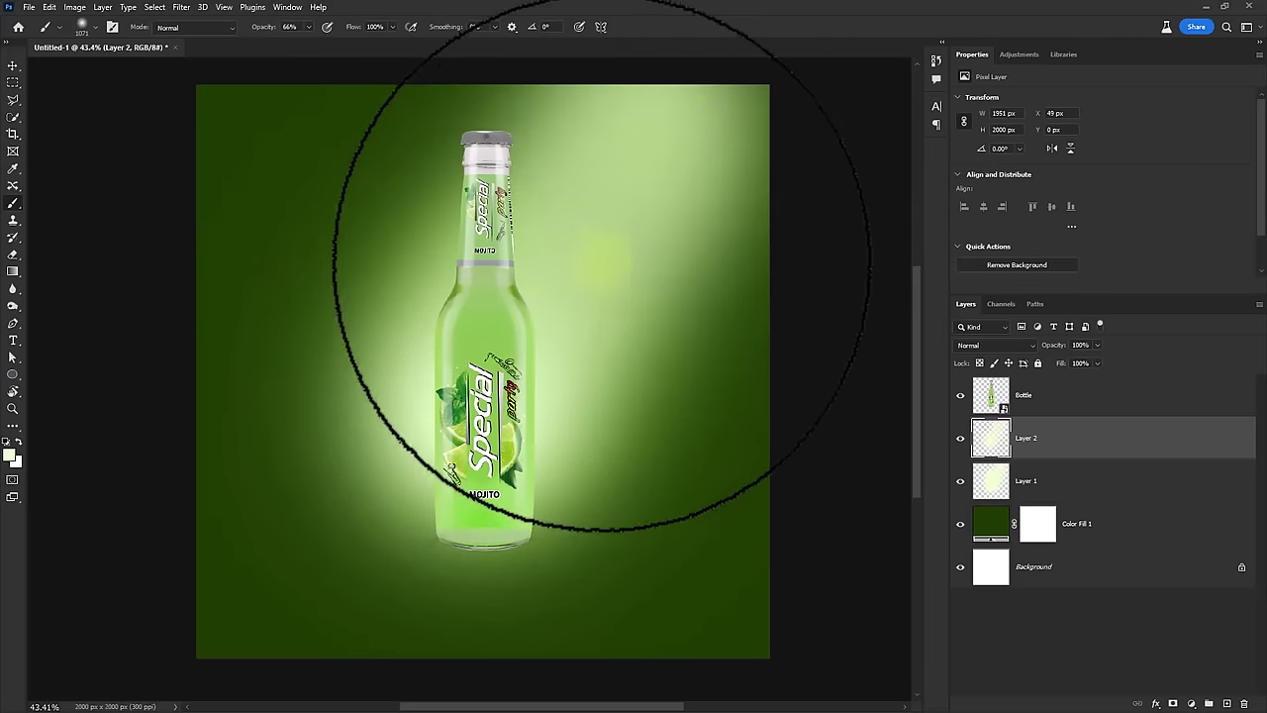
Set Layer 2 to Overlay and toggle Layers 2 and 1 to compare the glow
{"action": "left_click", "coordinate": [993, 344]}
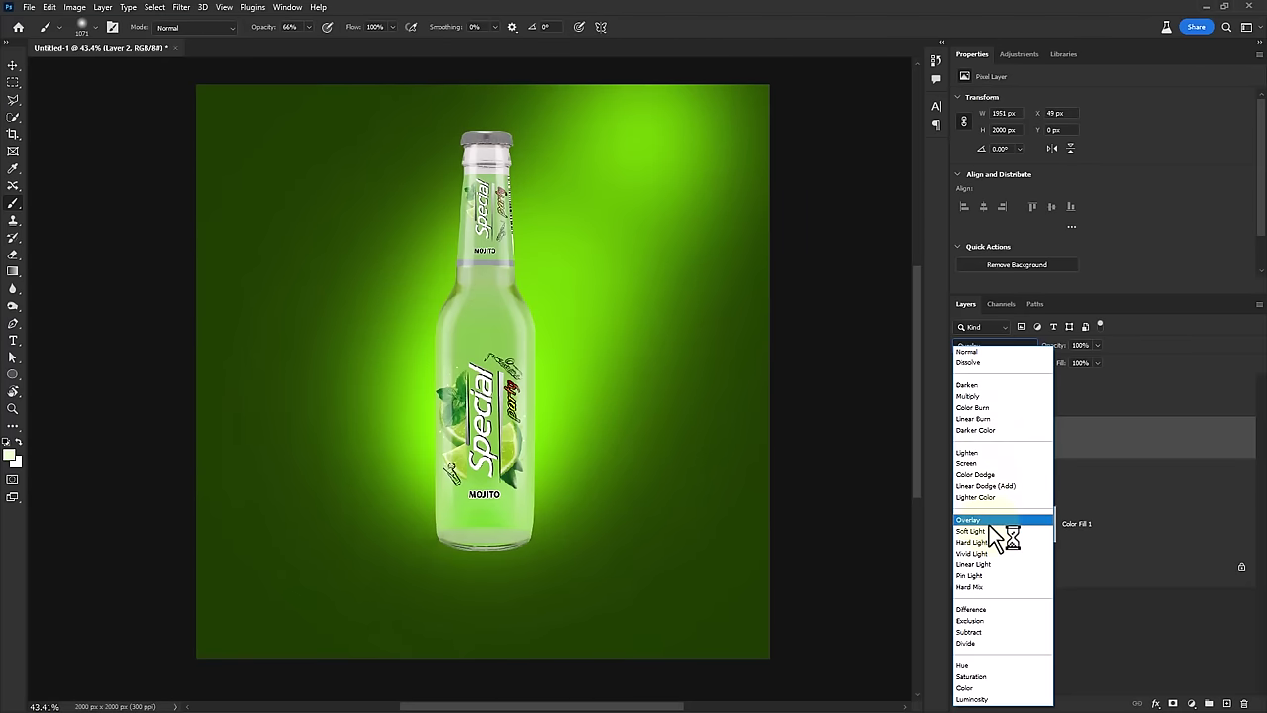
{"action": "left_click", "coordinate": [991, 521]}
{"action": "left_click", "coordinate": [959, 437]}
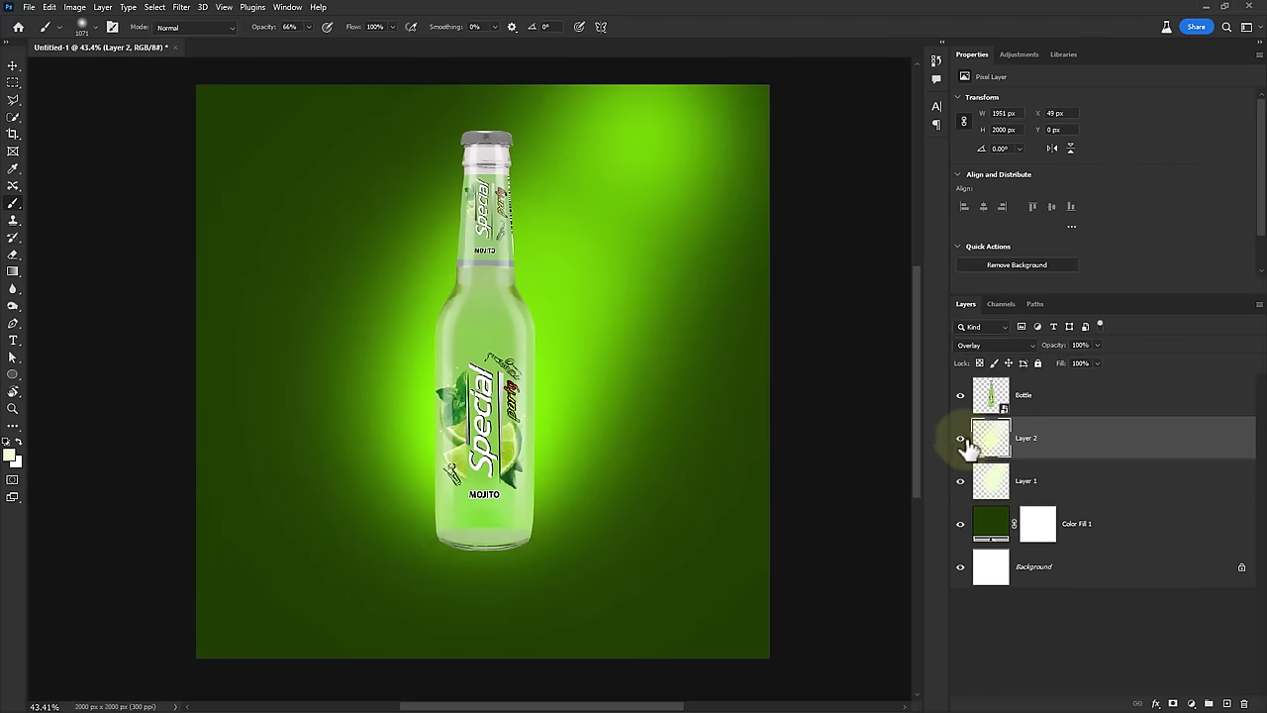
{"action": "left_click", "coordinate": [959, 481]}
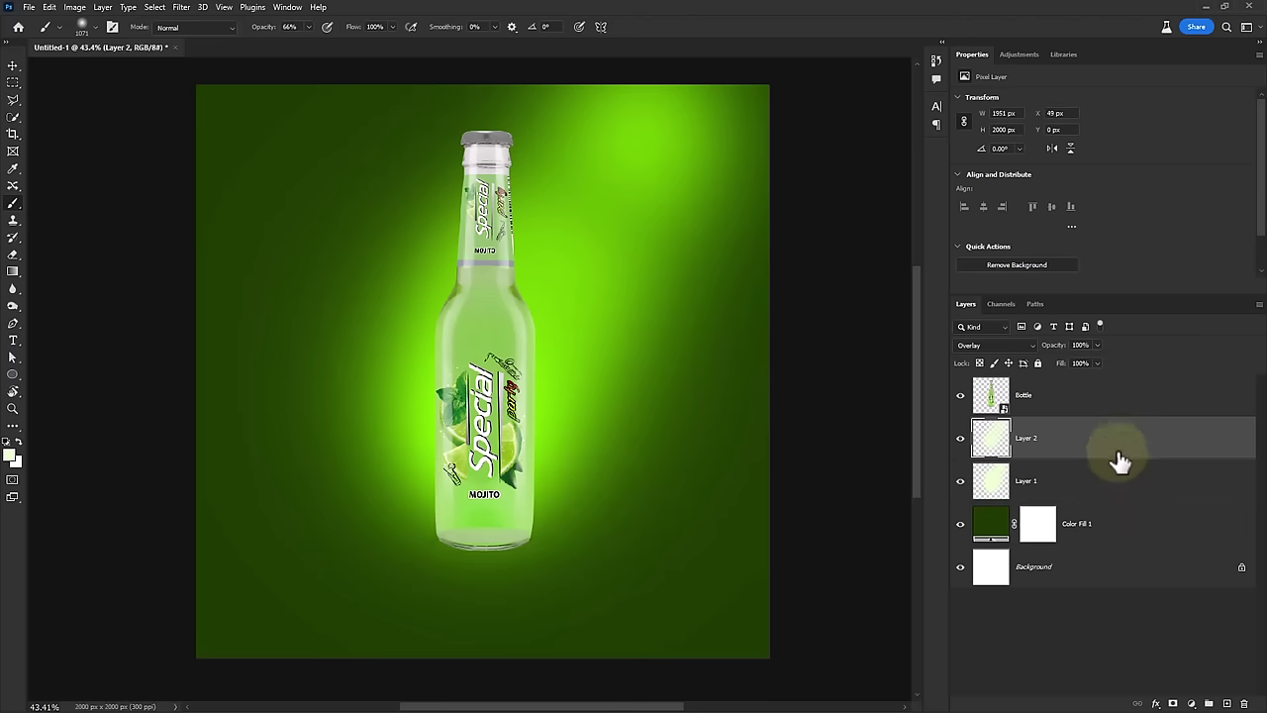
Unlock the background as Layer 0 and group Layer 0 through Layer 2 into a group named BG
{"action": "left_click", "coordinate": [1242, 567]}
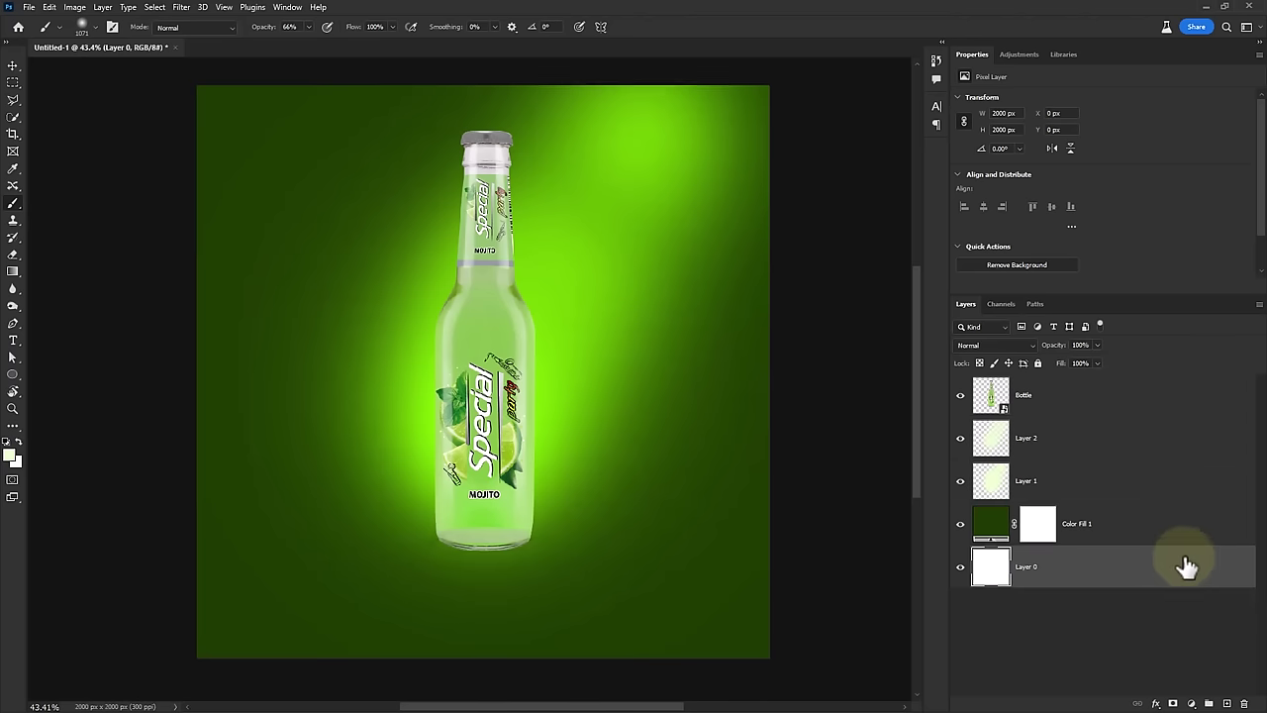
{"action": "left_click", "coordinate": [1089, 453], "text": "shift"}
{"action": "key", "text": "ctrl+g"}
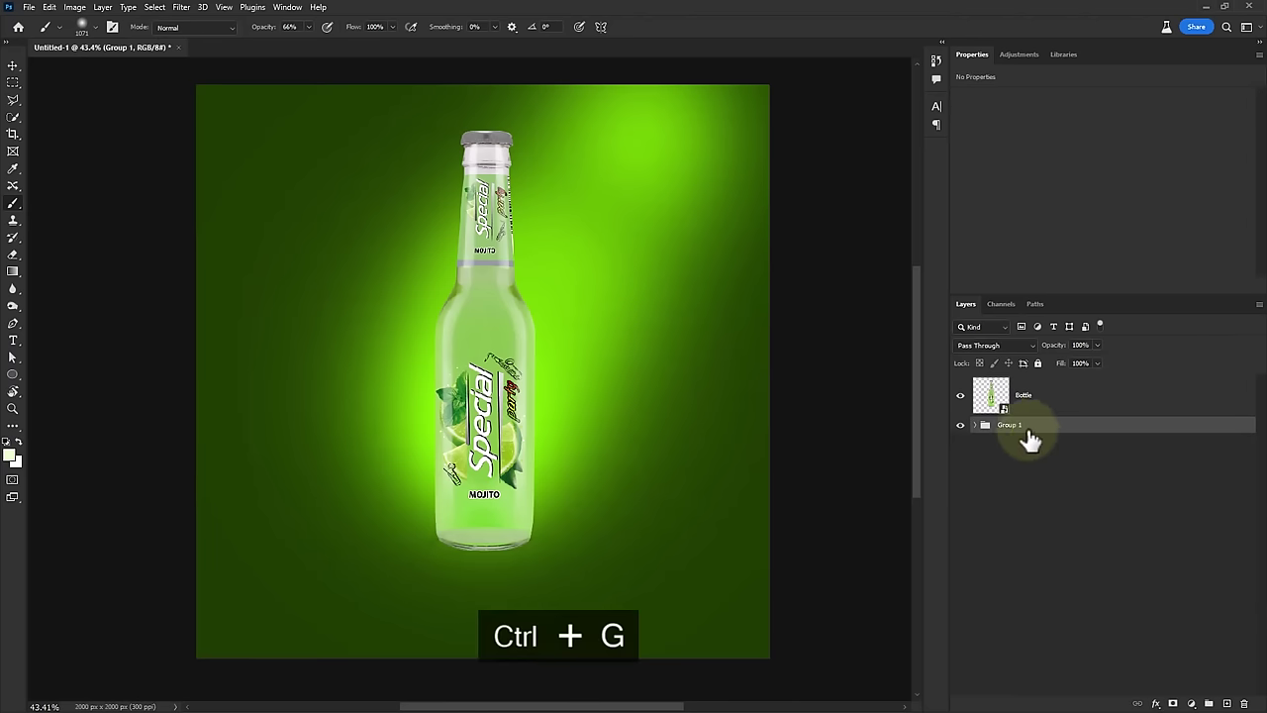
{"action": "double_click", "coordinate": [1019, 426]}
{"action": "type", "text": "G"}
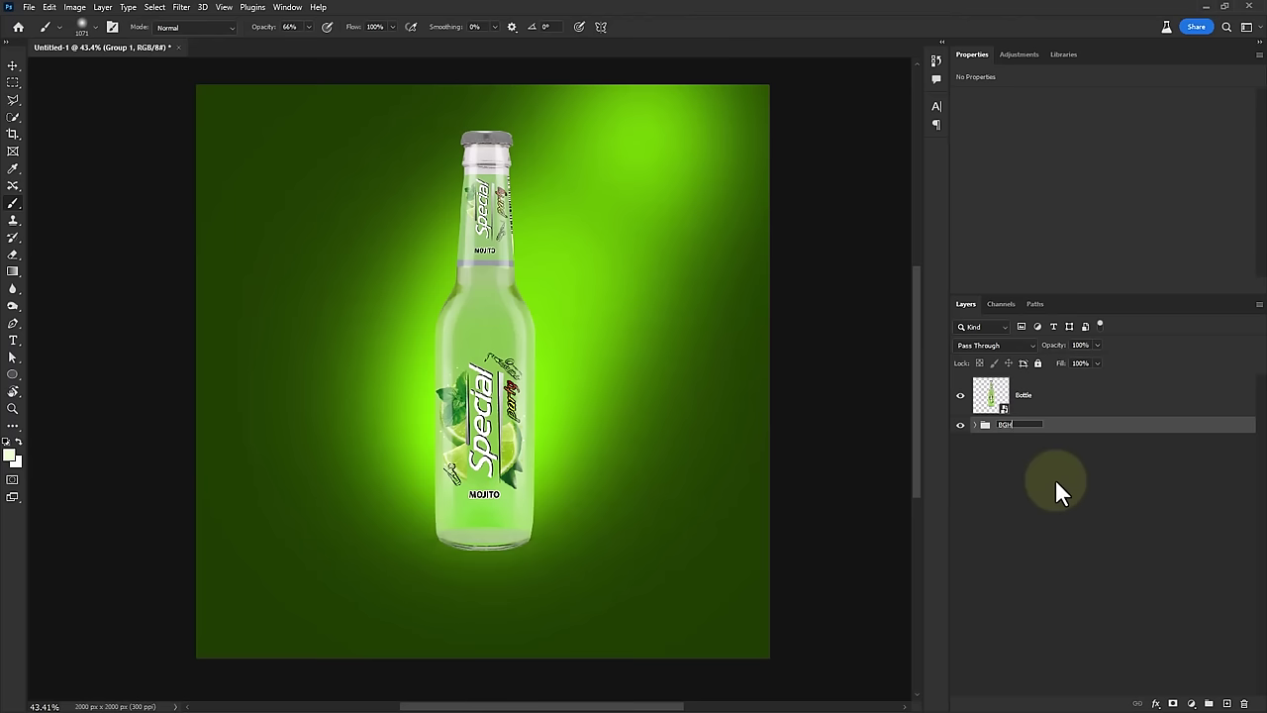
{"action": "key", "text": "Return"}
{"action": "left_click", "coordinate": [1070, 405]}
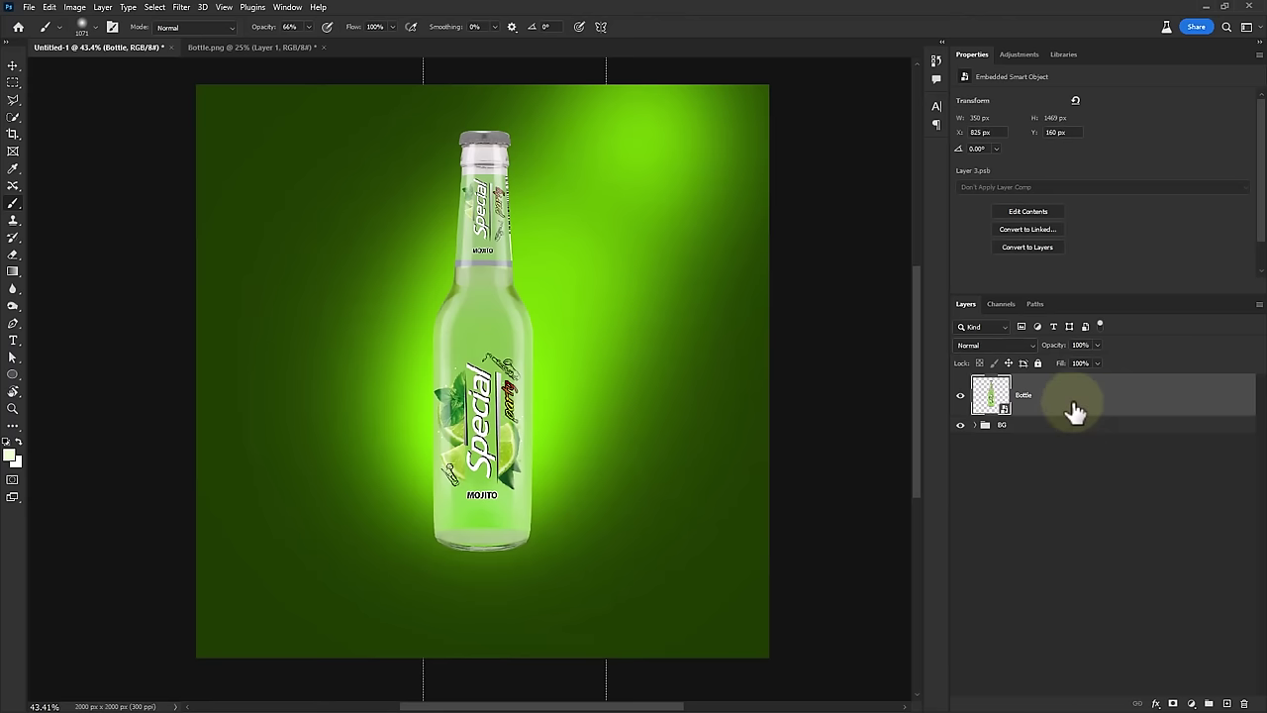
Apply a Camera Raw filter to the Bottle, raising Contrast, Vibrance and Clarity and slightly lowering Shadows
{"action": "left_click", "coordinate": [181, 8]}
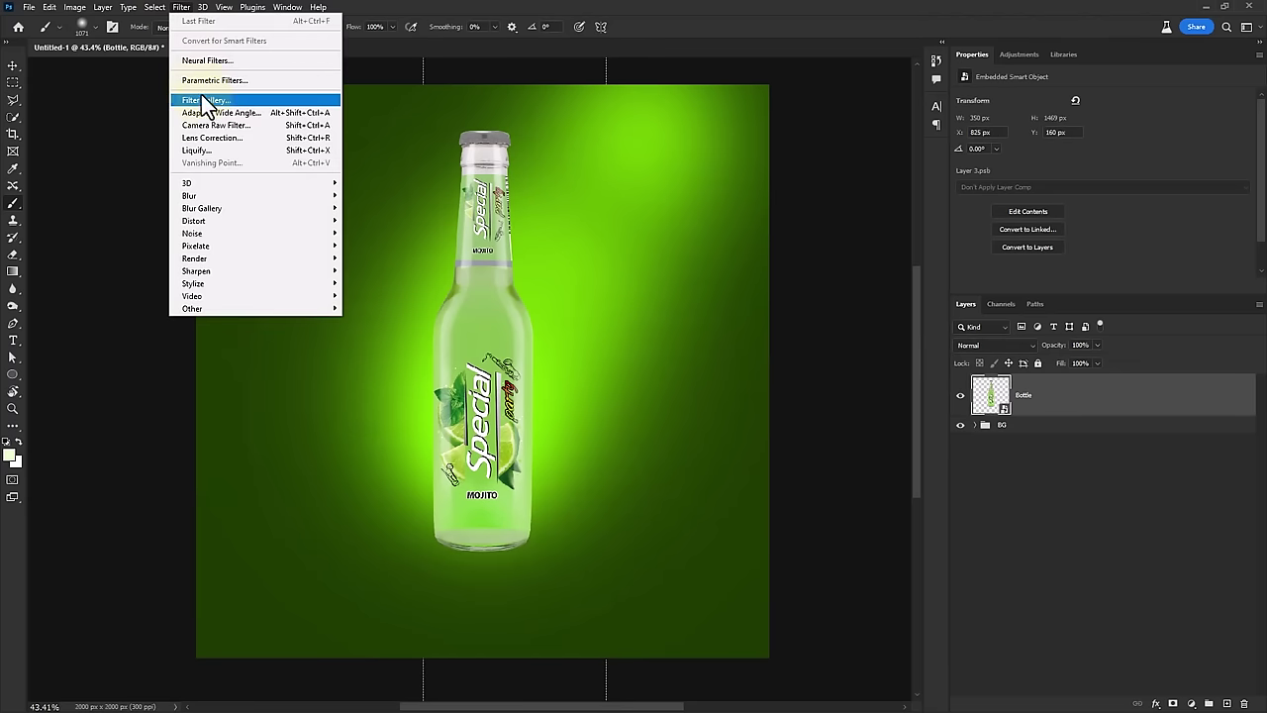
{"action": "left_click", "coordinate": [216, 125]}
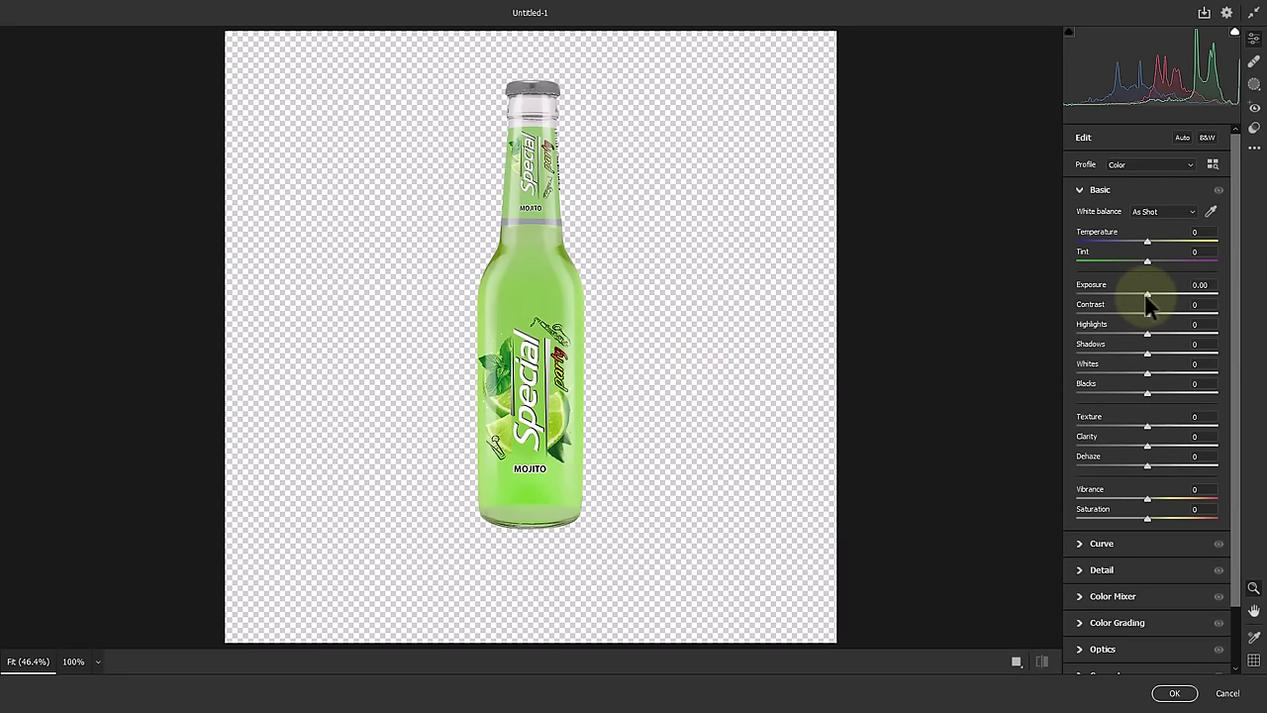
{"action": "left_click_drag", "start_coordinate": [1146, 314], "coordinate": [1163, 314]}
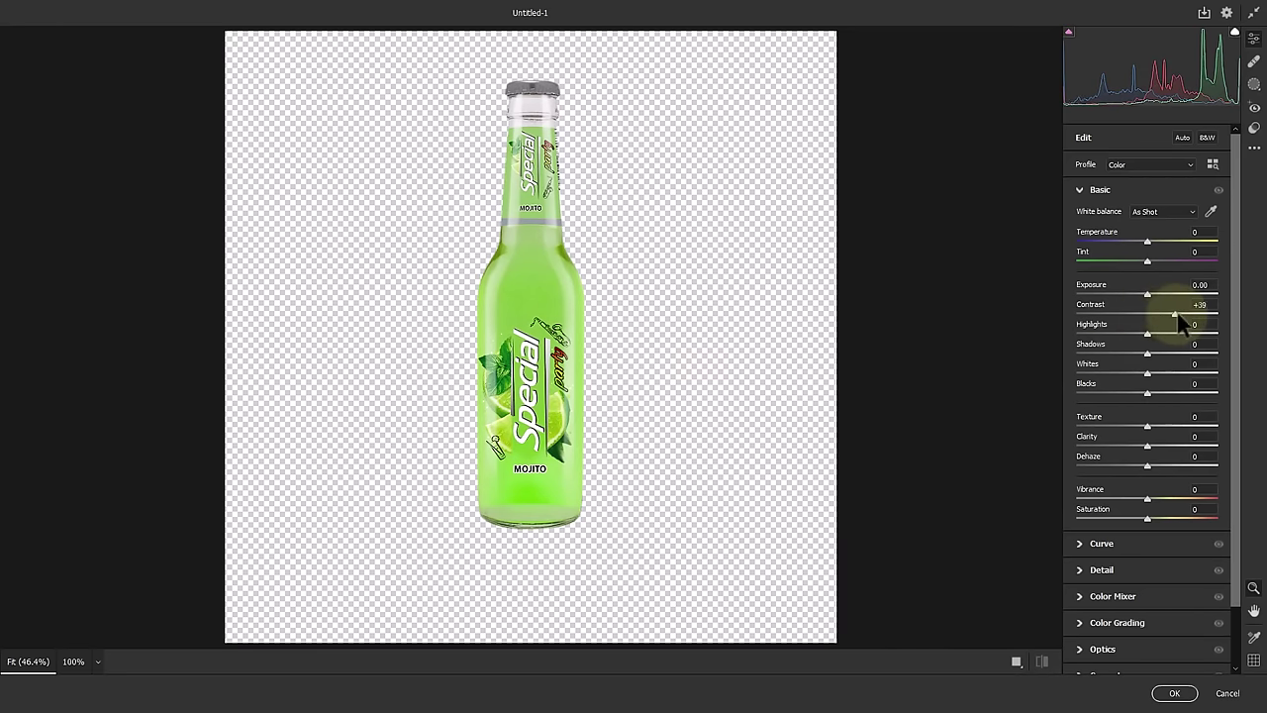
{"action": "mouse_move", "coordinate": [1148, 498]}
{"action": "left_mouse_down"}
{"action": "mouse_move", "coordinate": [1196, 503]}
{"action": "mouse_move", "coordinate": [1162, 501]}
{"action": "left_mouse_up"}
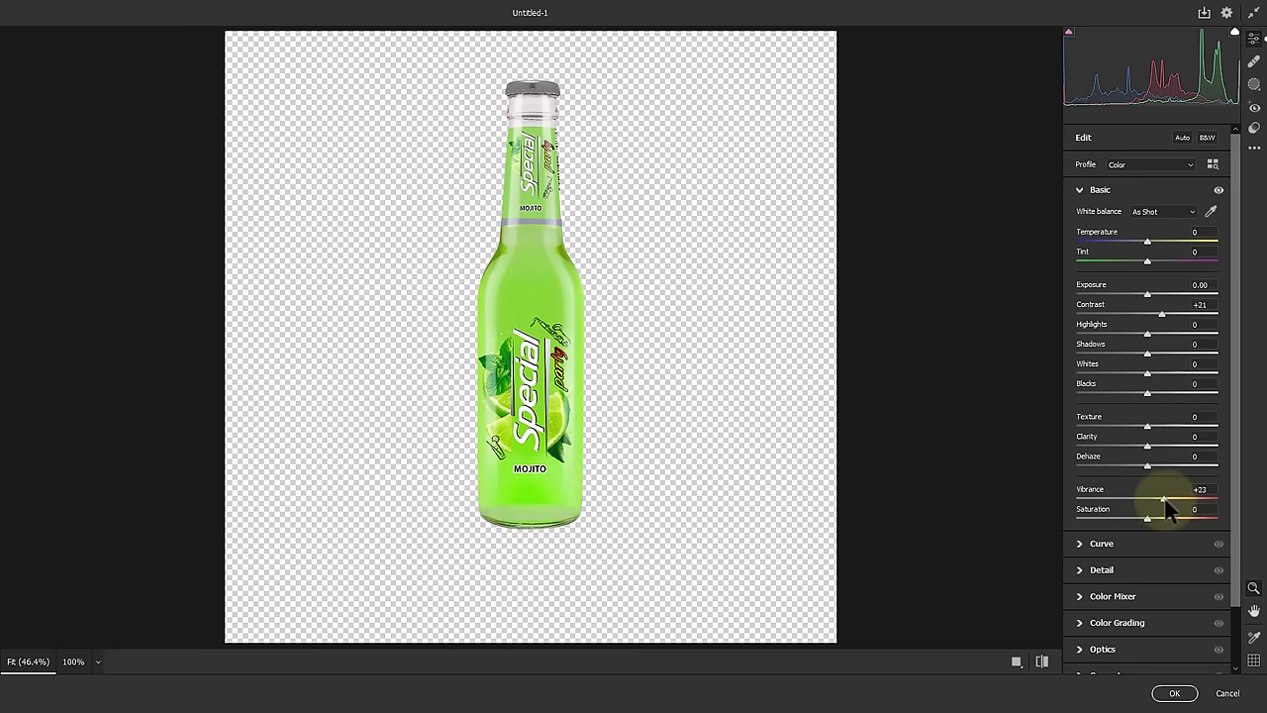
{"action": "mouse_move", "coordinate": [1152, 455]}
{"action": "left_mouse_down"}
{"action": "mouse_move", "coordinate": [1176, 457]}
{"action": "mouse_move", "coordinate": [1160, 458]}
{"action": "left_mouse_up"}
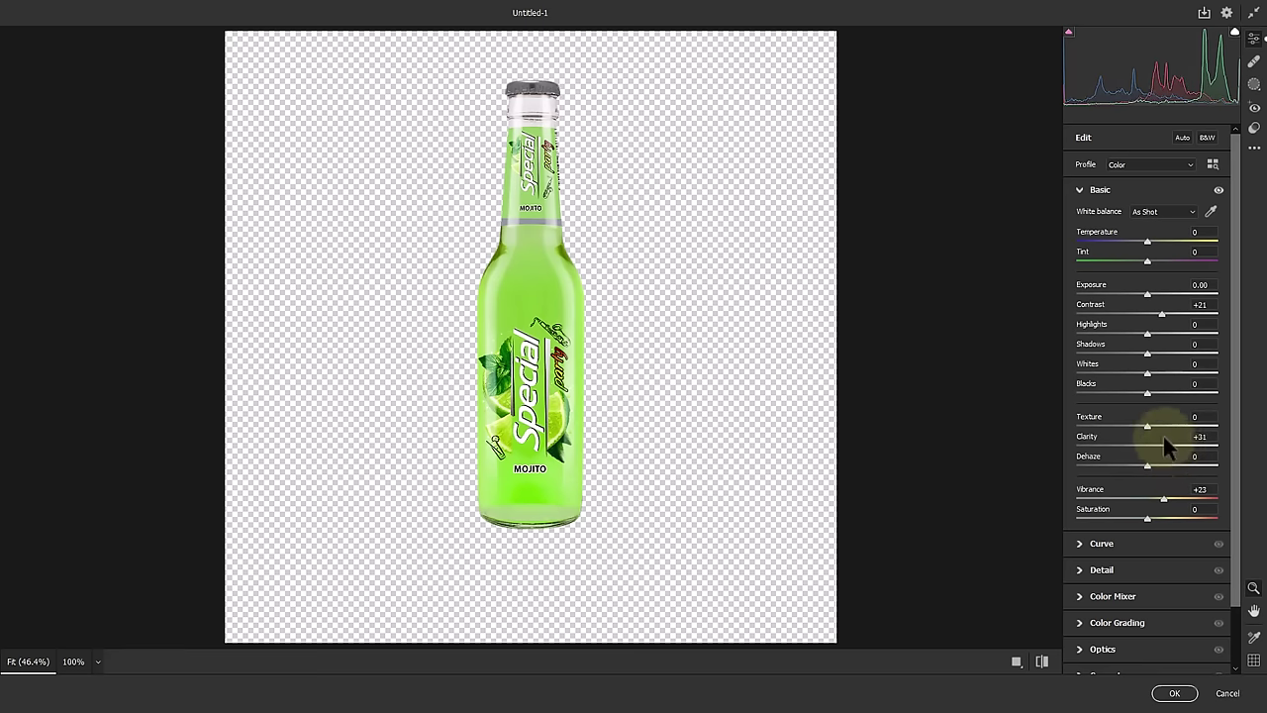
{"action": "mouse_move", "coordinate": [1148, 353]}
{"action": "left_mouse_down"}
{"action": "mouse_move", "coordinate": [1132, 354]}
{"action": "mouse_move", "coordinate": [1149, 353]}
{"action": "mouse_move", "coordinate": [1141, 362]}
{"action": "left_mouse_up"}
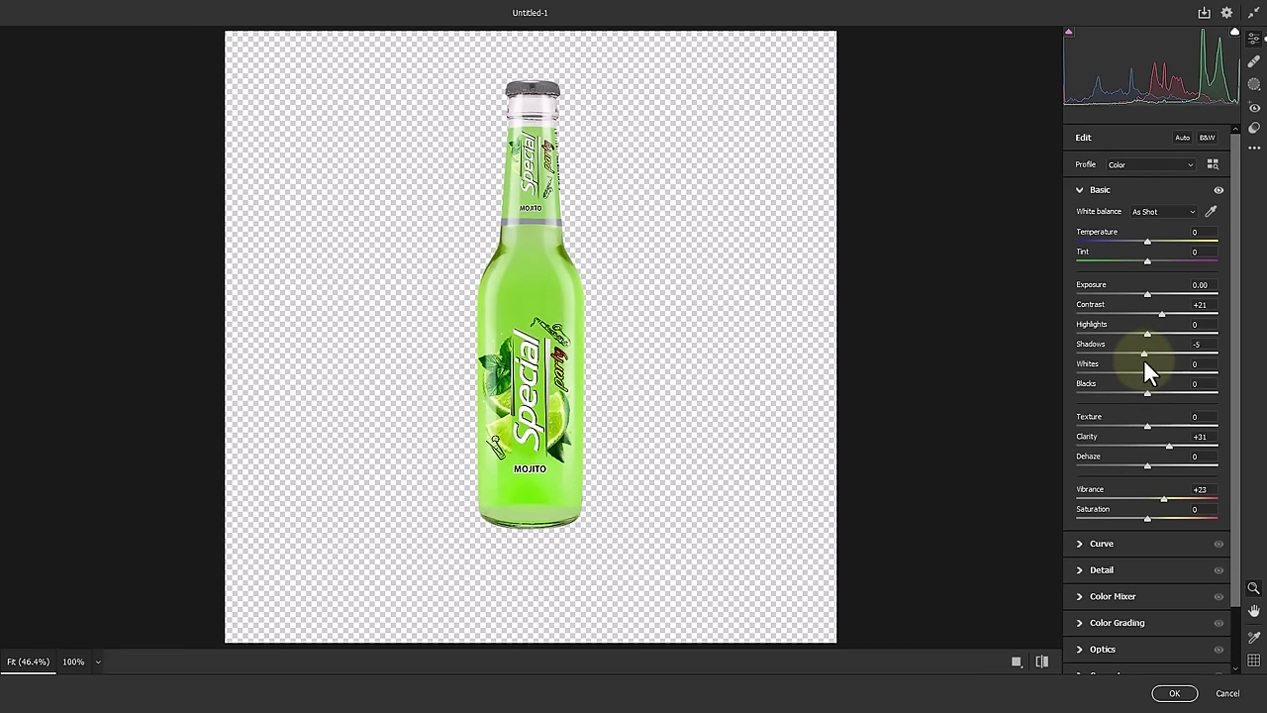
{"action": "left_click", "coordinate": [1175, 694]}
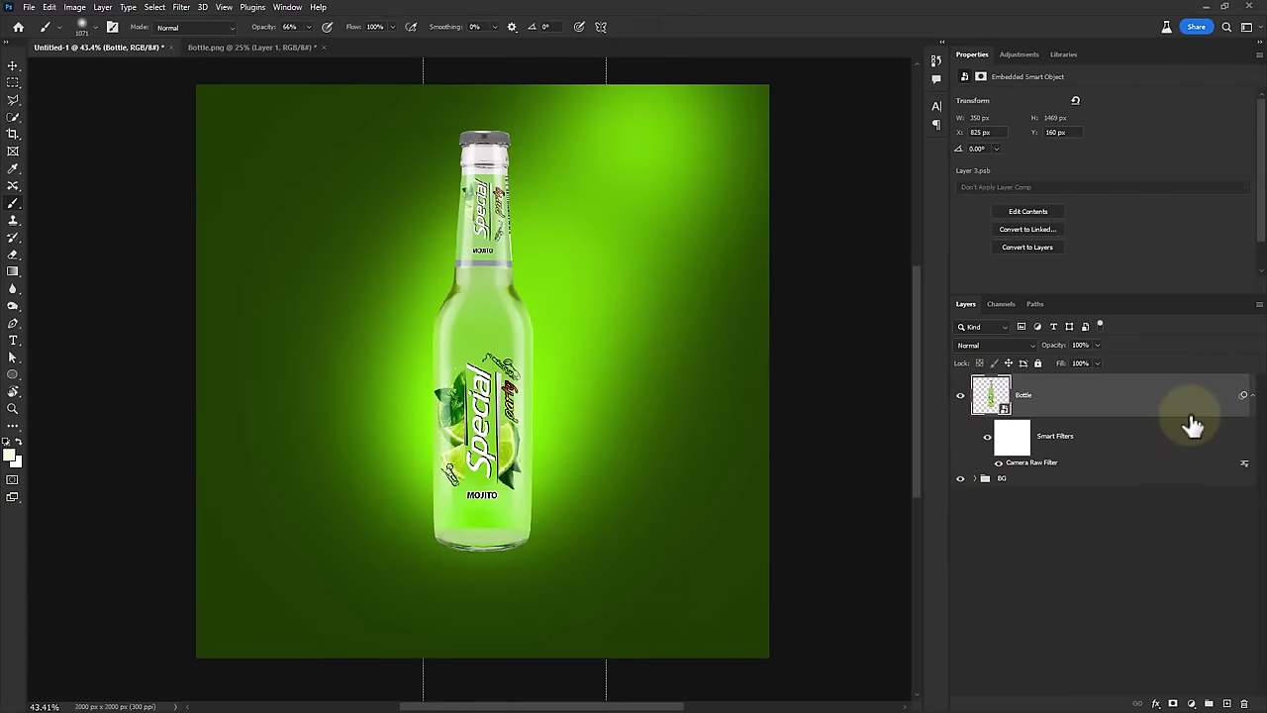
Add a layer mask to the Bottle layer and set a soft round brush at 41% opacity
{"action": "left_click", "coordinate": [1253, 395]}
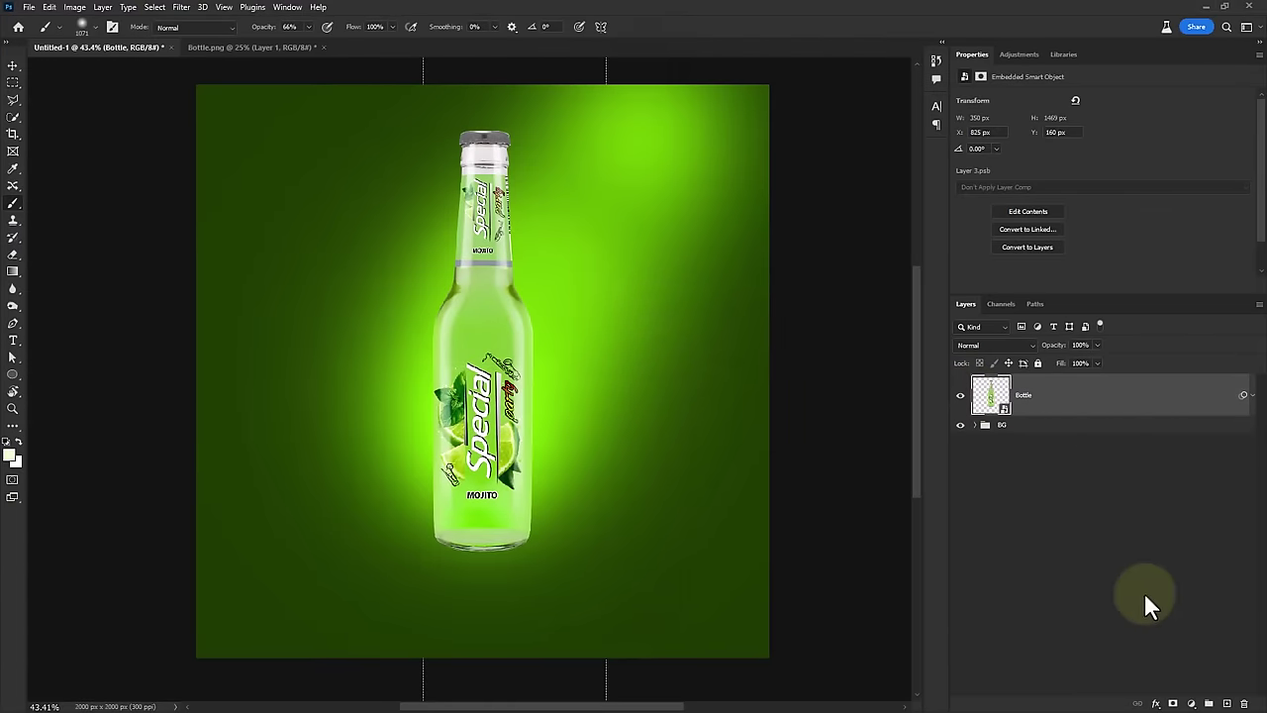
{"action": "left_click", "coordinate": [1173, 703]}
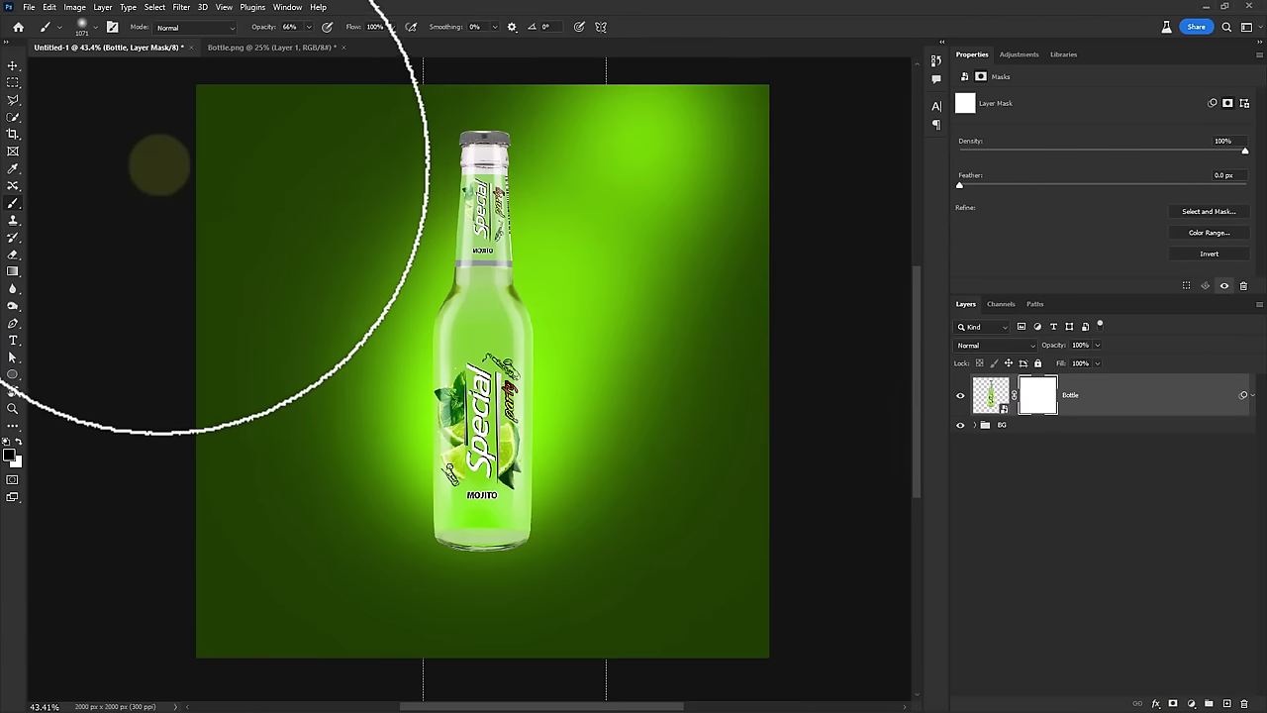
{"action": "right_click", "coordinate": [371, 269]}
{"action": "double_click", "coordinate": [434, 410]}
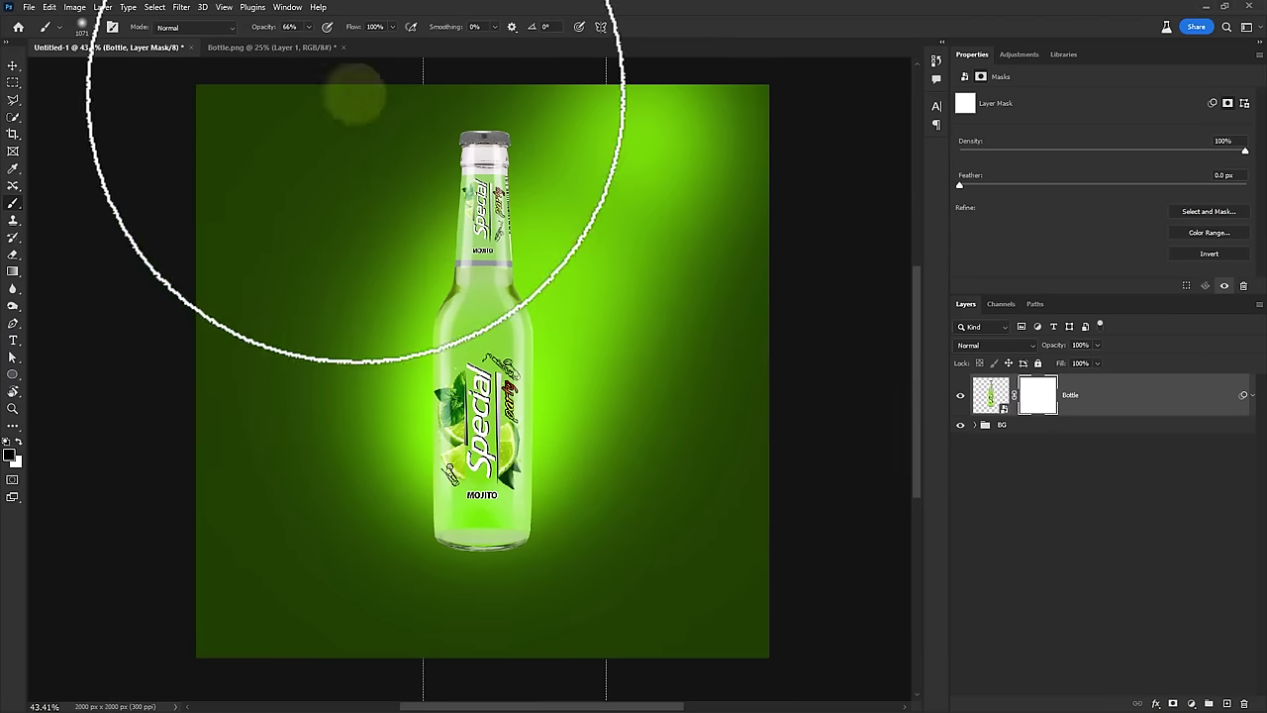
{"action": "left_click_drag", "start_coordinate": [248, 35], "coordinate": [283, 49]}
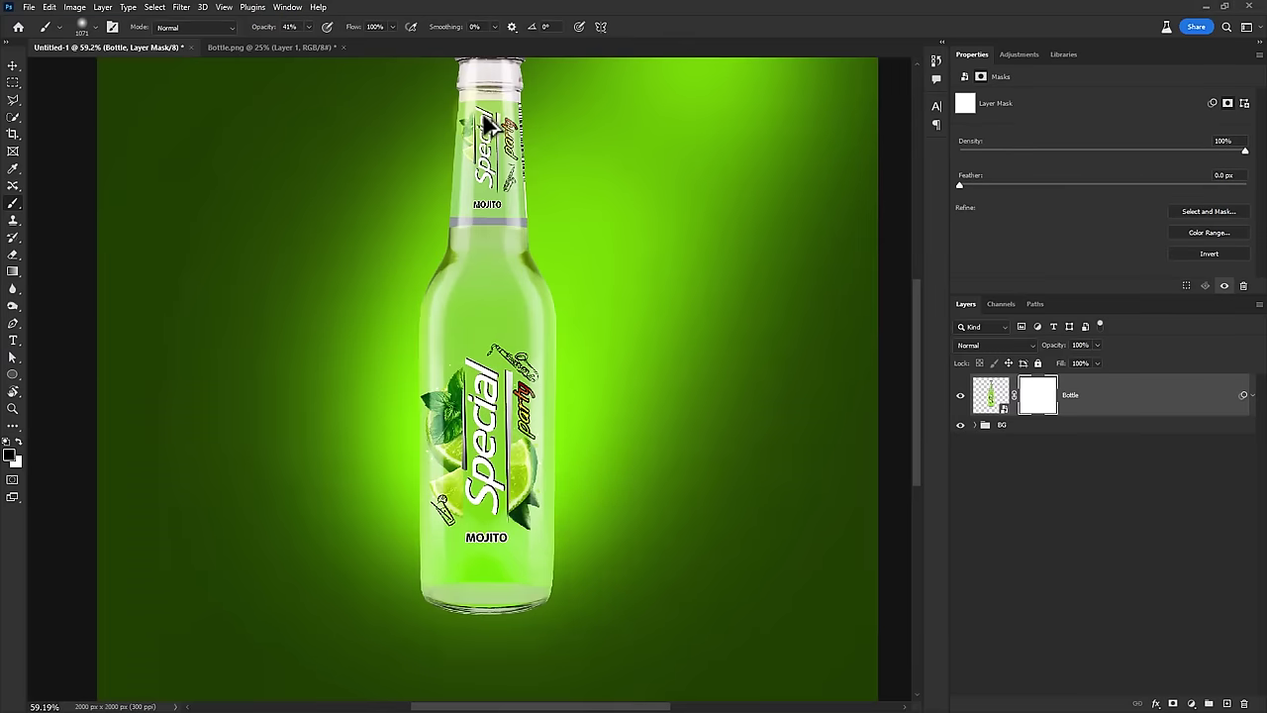
{"action": "scroll", "coordinate": [505, 339], "scroll_direction": "up", "scroll_amount": 5}
{"action": "scroll", "coordinate": [505, 338], "scroll_direction": "up", "scroll_amount": 5}
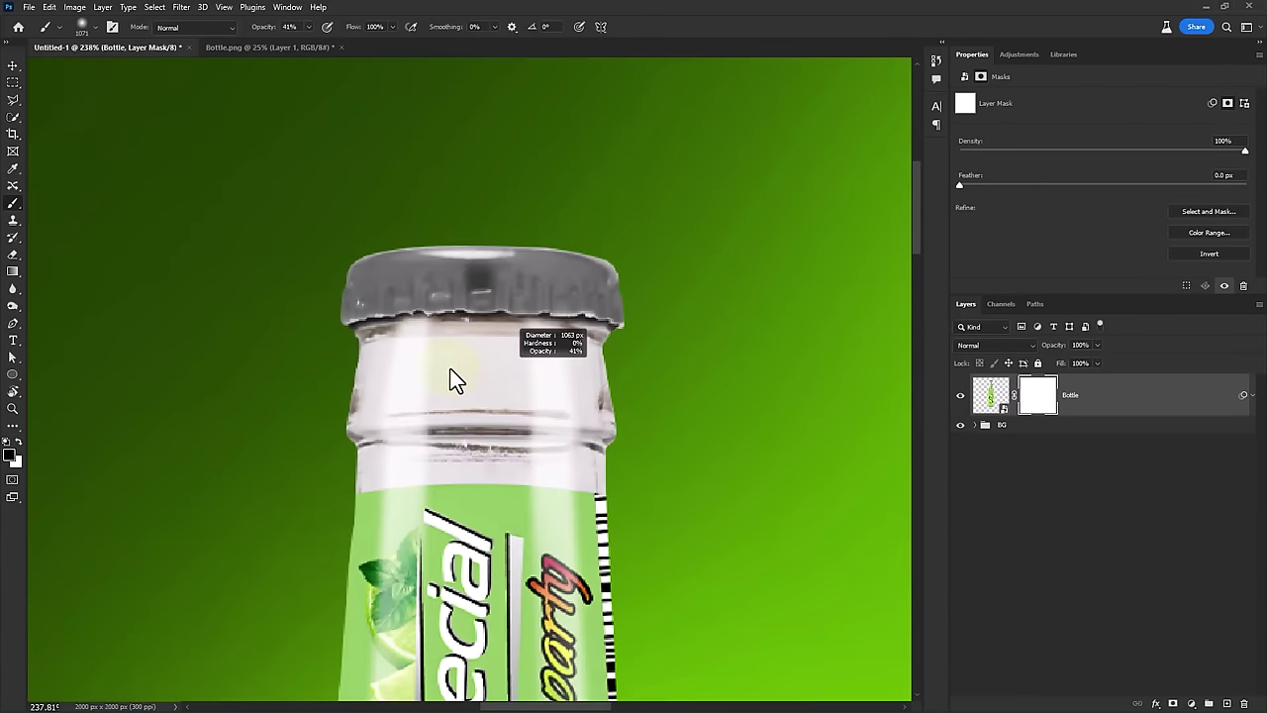
{"action": "right_click", "coordinate": [416, 379]}
{"action": "left_click", "coordinate": [657, 37]}
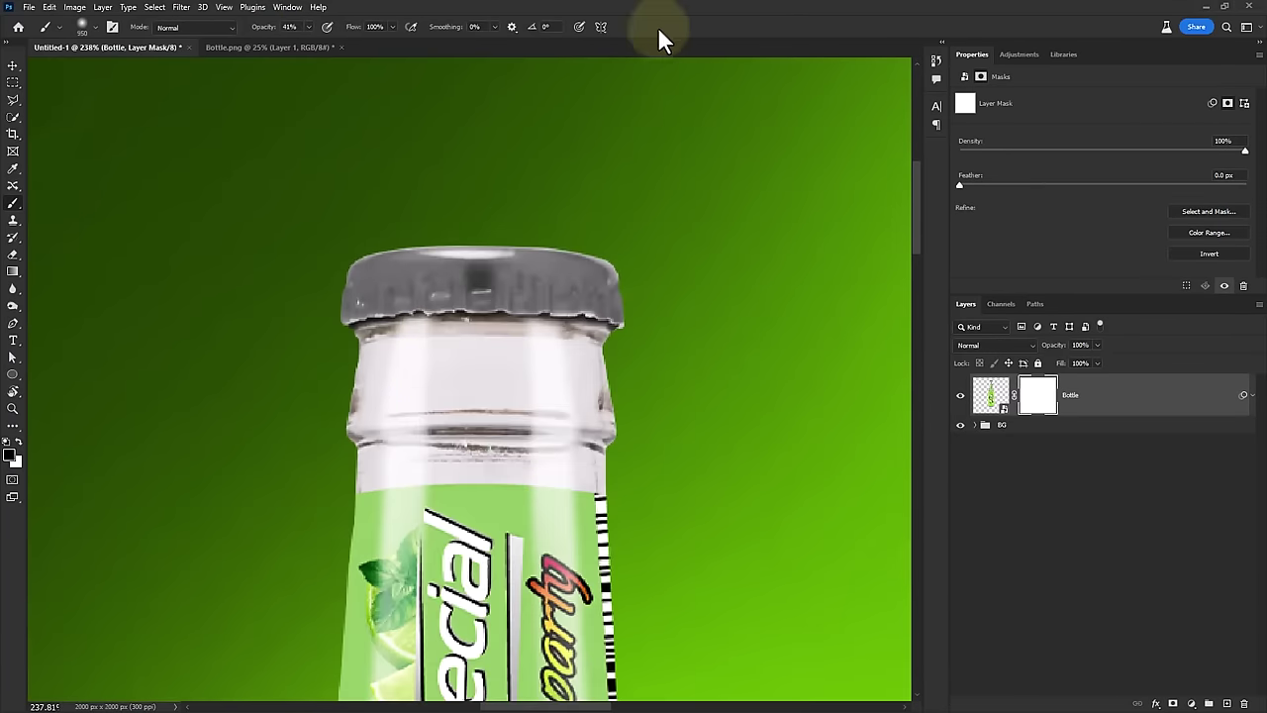
Lasso-select the bottle neck and cap area
{"action": "left_click", "coordinate": [13, 102]}
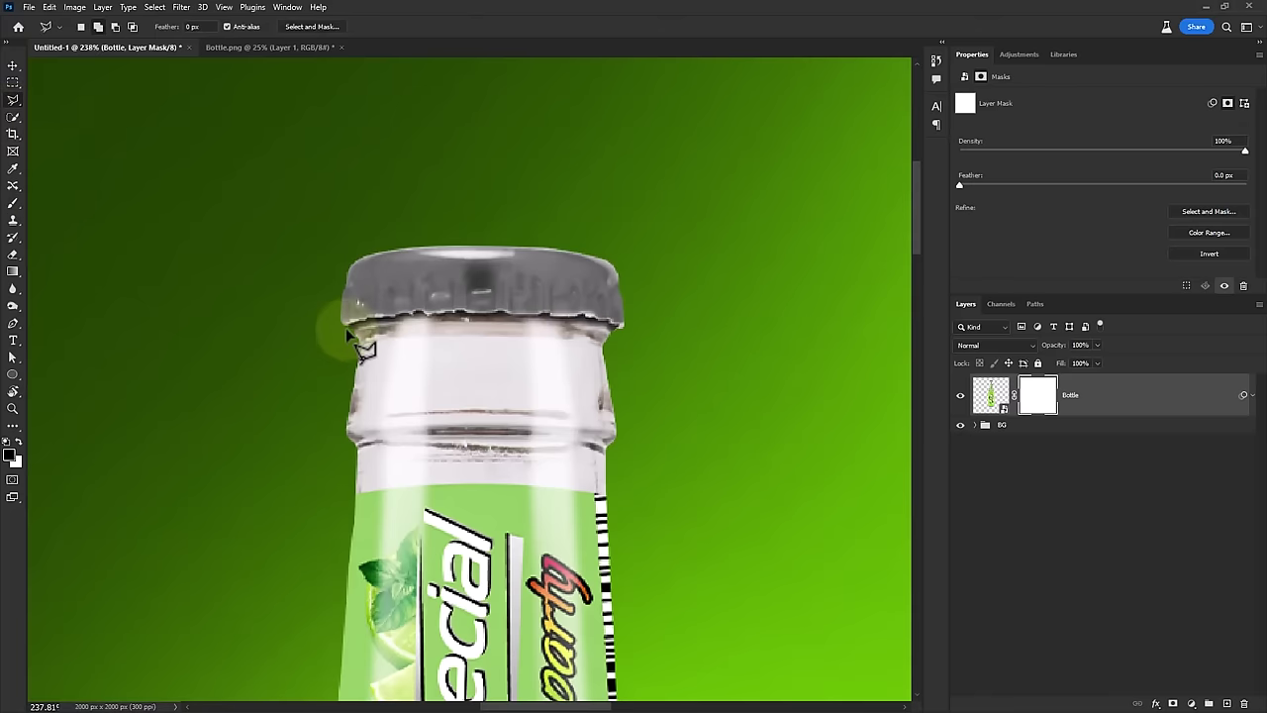
{"action": "left_click_drag", "start_coordinate": [459, 315], "coordinate": [553, 320]}
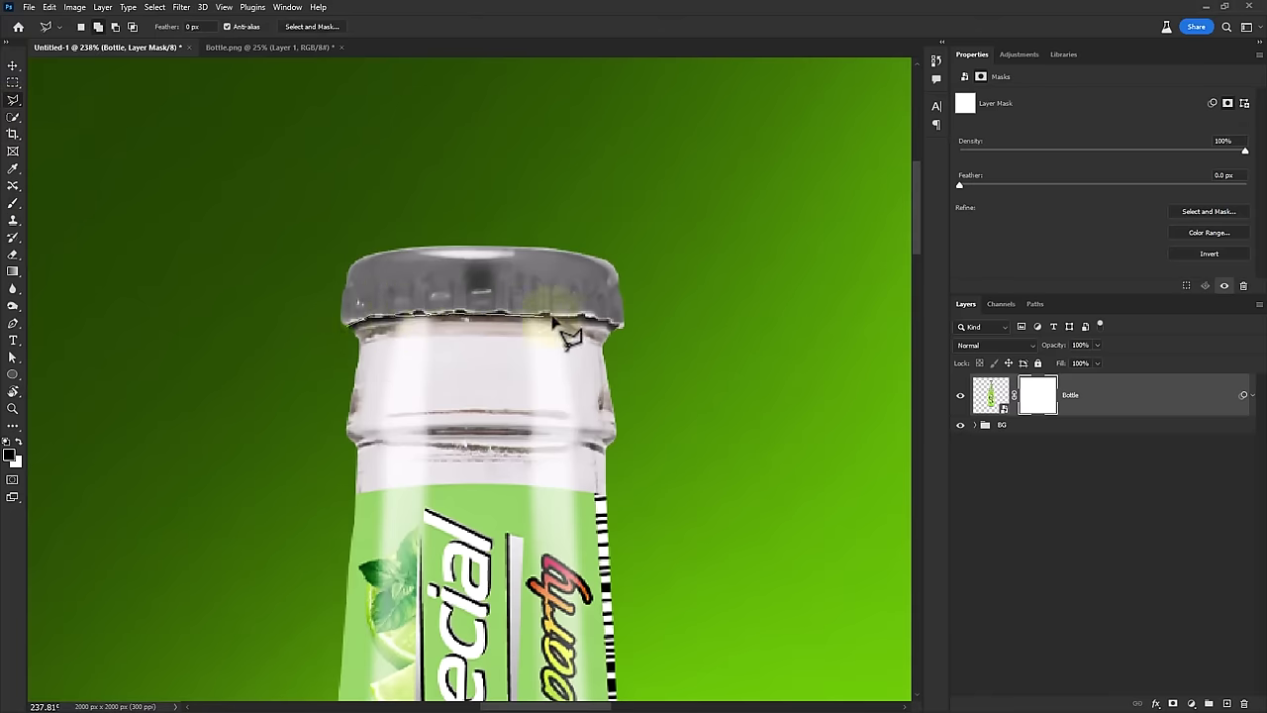
{"action": "left_click_drag", "start_coordinate": [624, 353], "coordinate": [639, 506]}
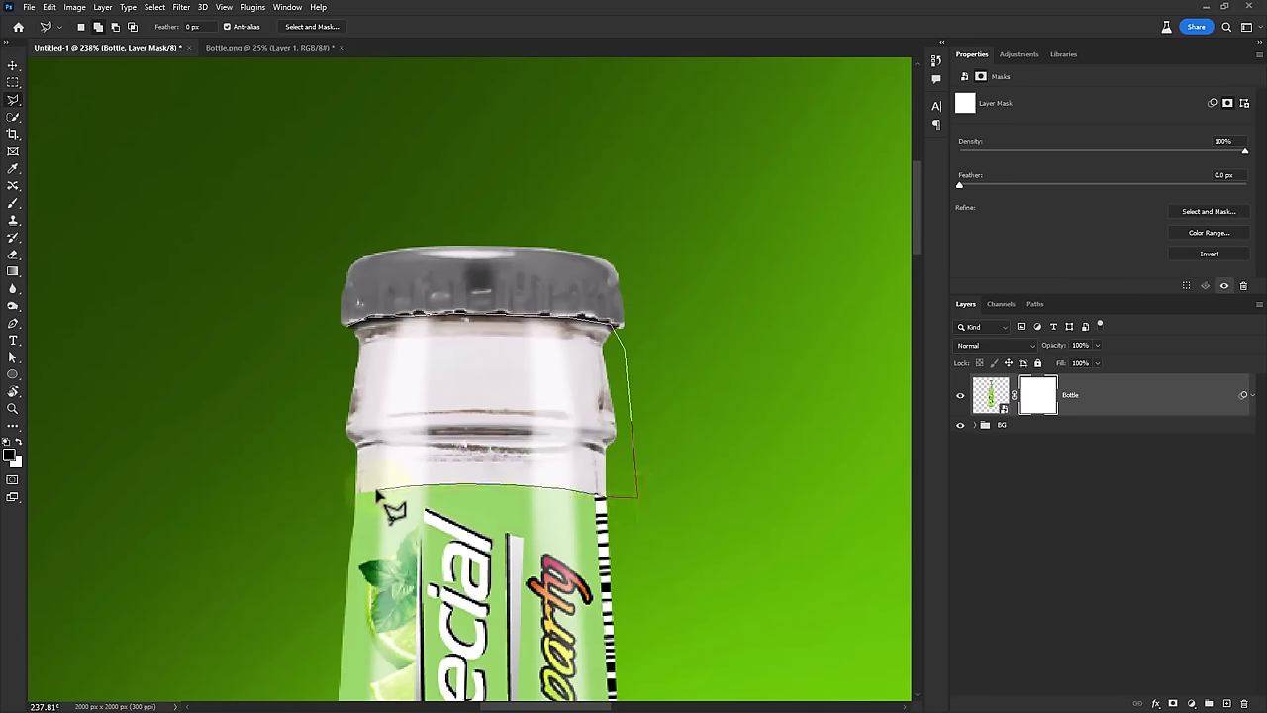
{"action": "left_click_drag", "start_coordinate": [363, 507], "coordinate": [336, 336]}
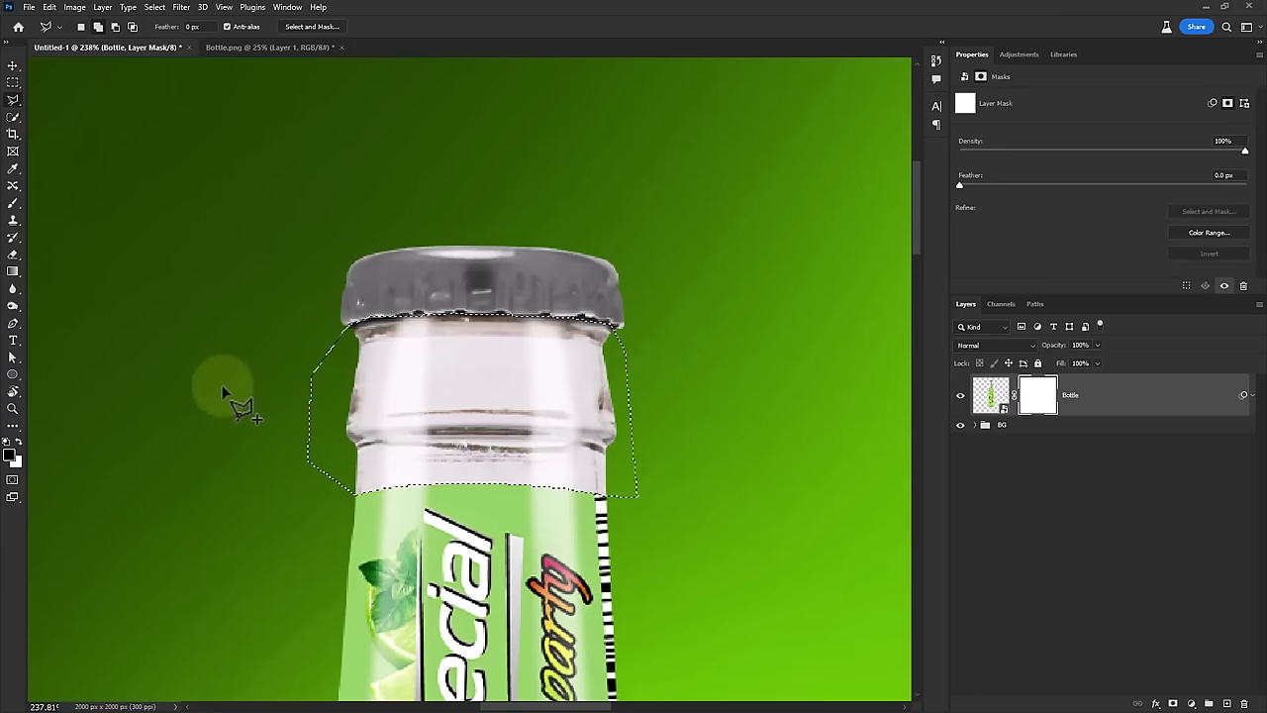
Paint the mask inside the selection to fade the neck glass, then deselect
{"action": "key", "text": "b"}
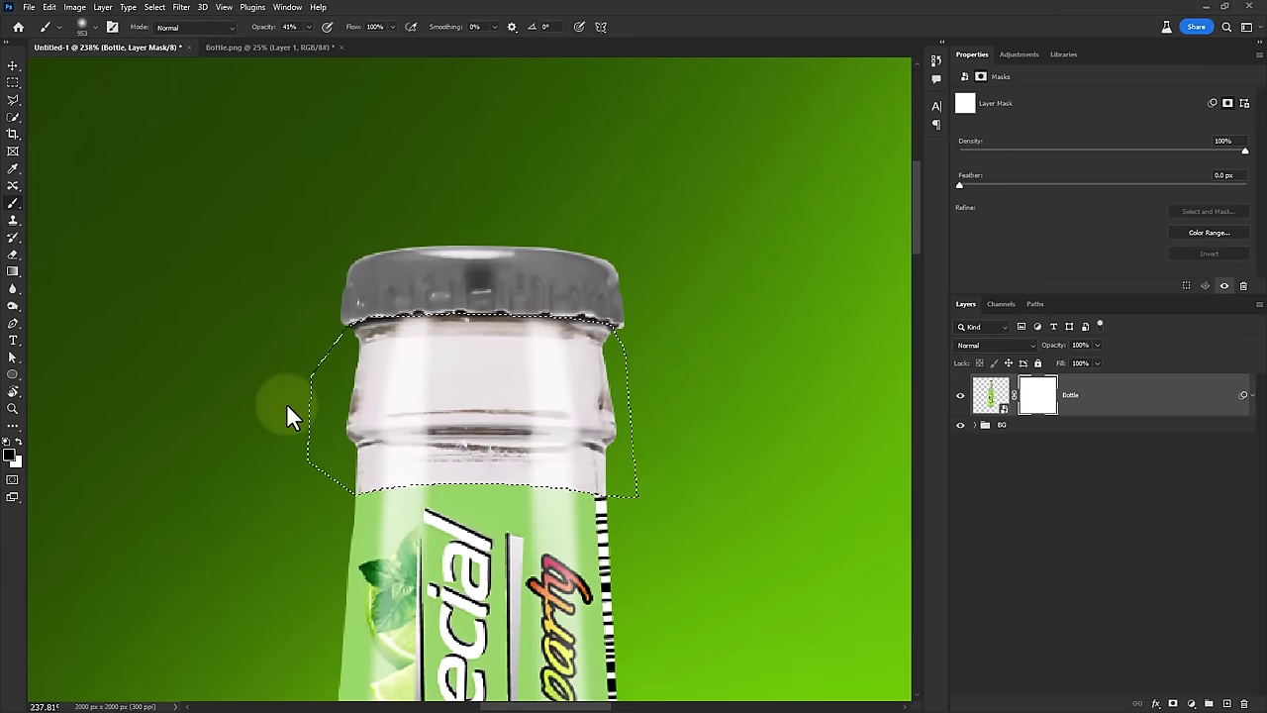
{"action": "left_click_drag", "start_coordinate": [287, 416], "coordinate": [398, 385]}
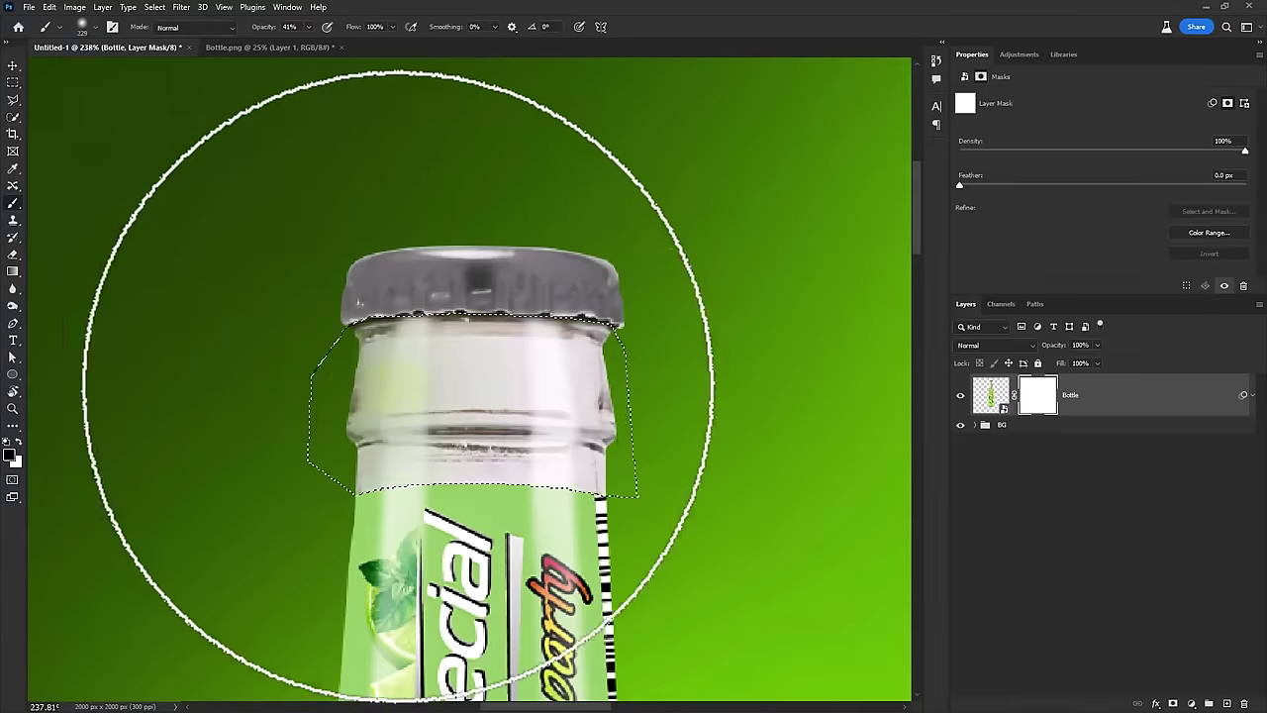
{"action": "left_click", "coordinate": [398, 385]}
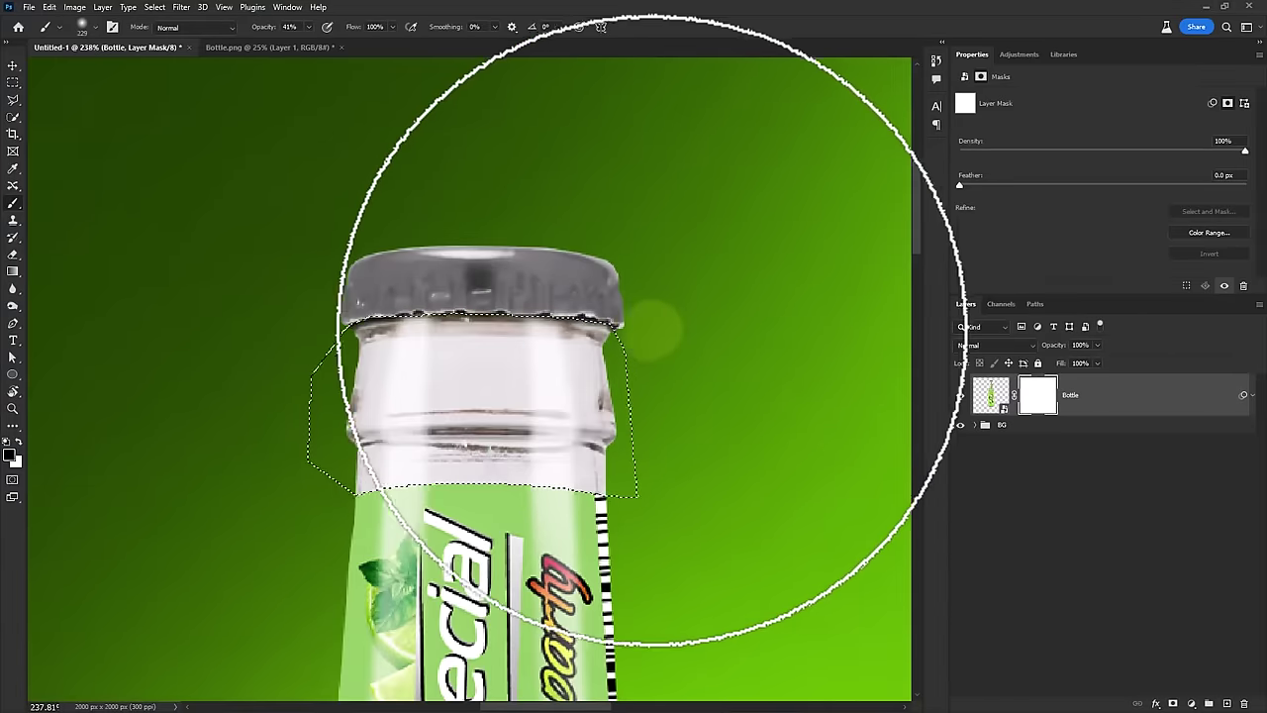
{"action": "left_click_drag", "start_coordinate": [538, 212], "coordinate": [223, 303]}
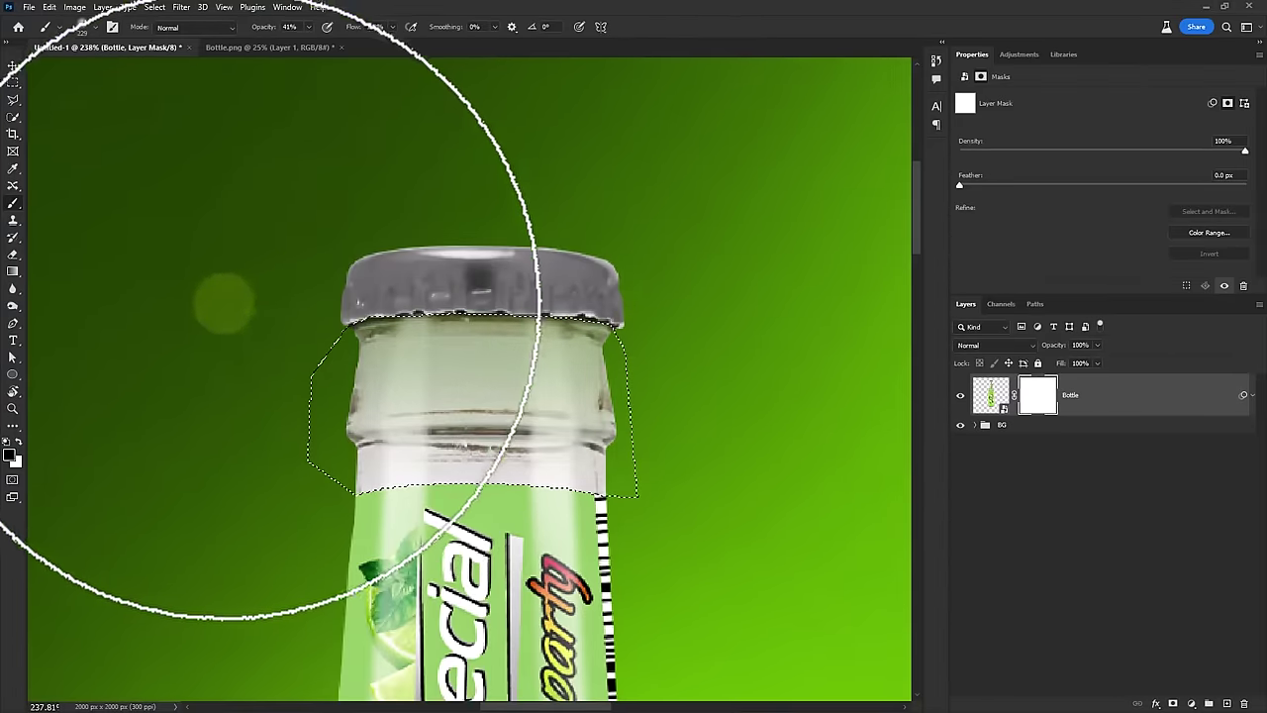
{"action": "left_click_drag", "start_coordinate": [169, 447], "coordinate": [119, 447]}
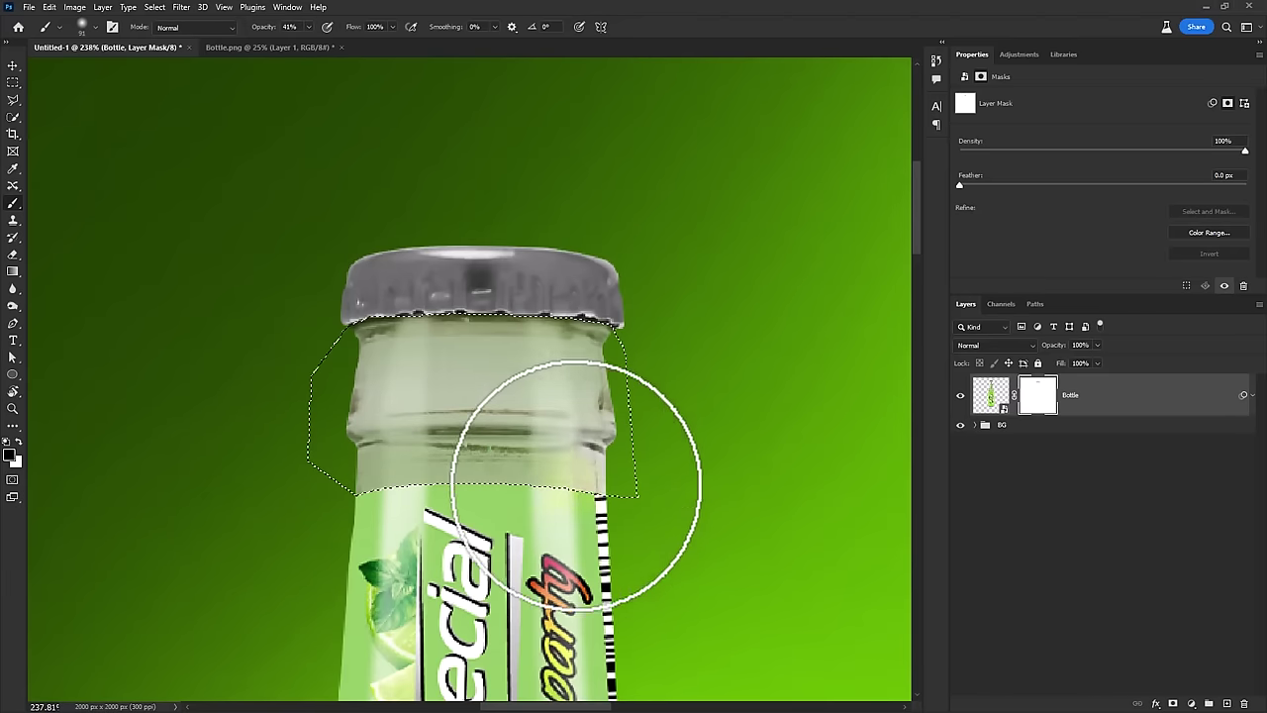
{"action": "key", "text": "ctrl+d"}
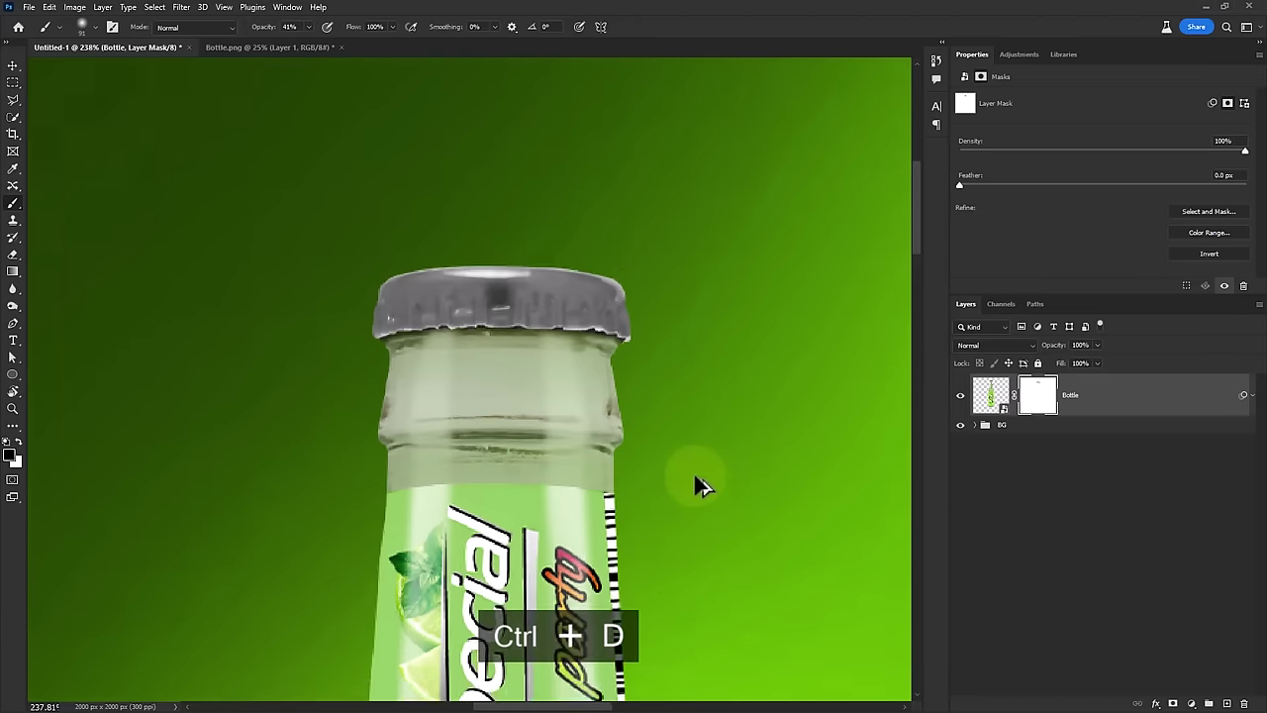
{"action": "scroll", "coordinate": [696, 485], "scroll_direction": "down", "scroll_amount": 5}
{"action": "scroll", "coordinate": [713, 572], "scroll_direction": "down", "scroll_amount": 3}
{"action": "mouse_move", "coordinate": [713, 571]}
{"action": "left_mouse_down"}
{"action": "mouse_move", "coordinate": [492, 295]}
{"action": "mouse_move", "coordinate": [643, 345]}
{"action": "left_mouse_up"}
{"action": "scroll", "coordinate": [509, 311], "scroll_direction": "down", "scroll_amount": 2}
{"action": "scroll", "coordinate": [521, 286], "scroll_direction": "up", "scroll_amount": 1}
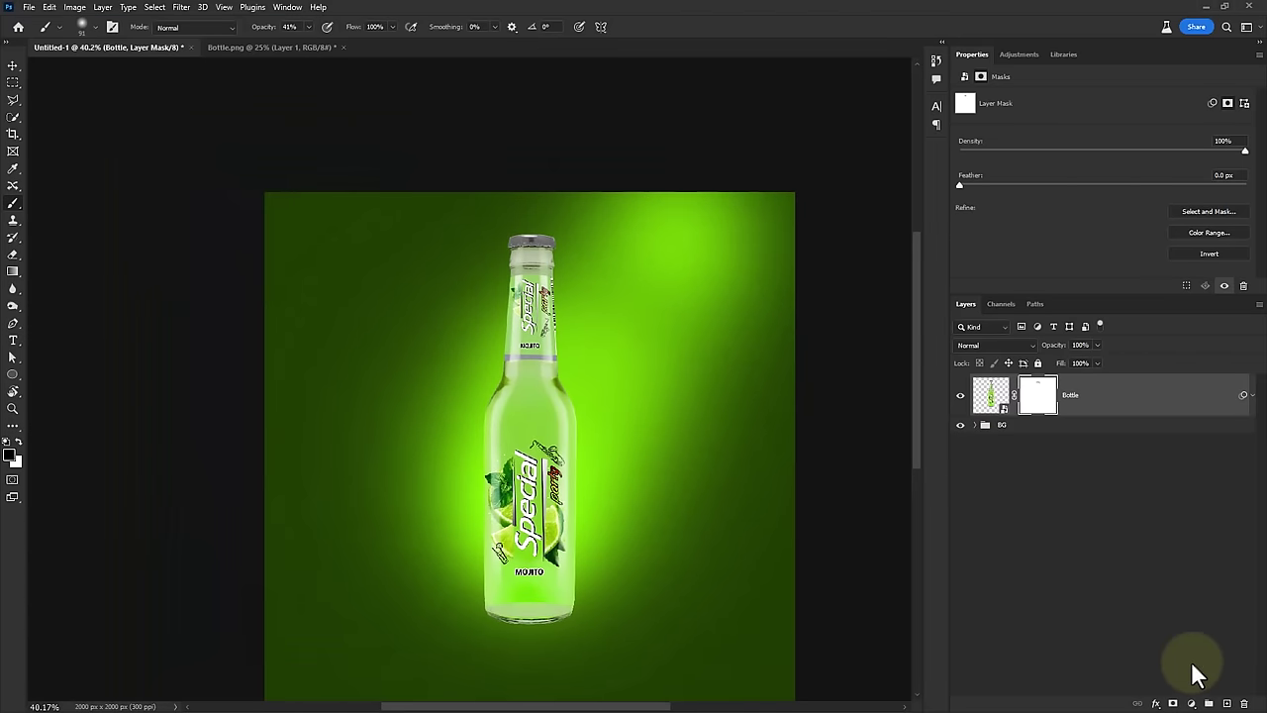
Add a layer named shadow above BG and set the Soft Round Pressure Size brush to 100% opacity
{"action": "left_click", "coordinate": [1119, 428]}
{"action": "left_click", "coordinate": [1227, 703]}
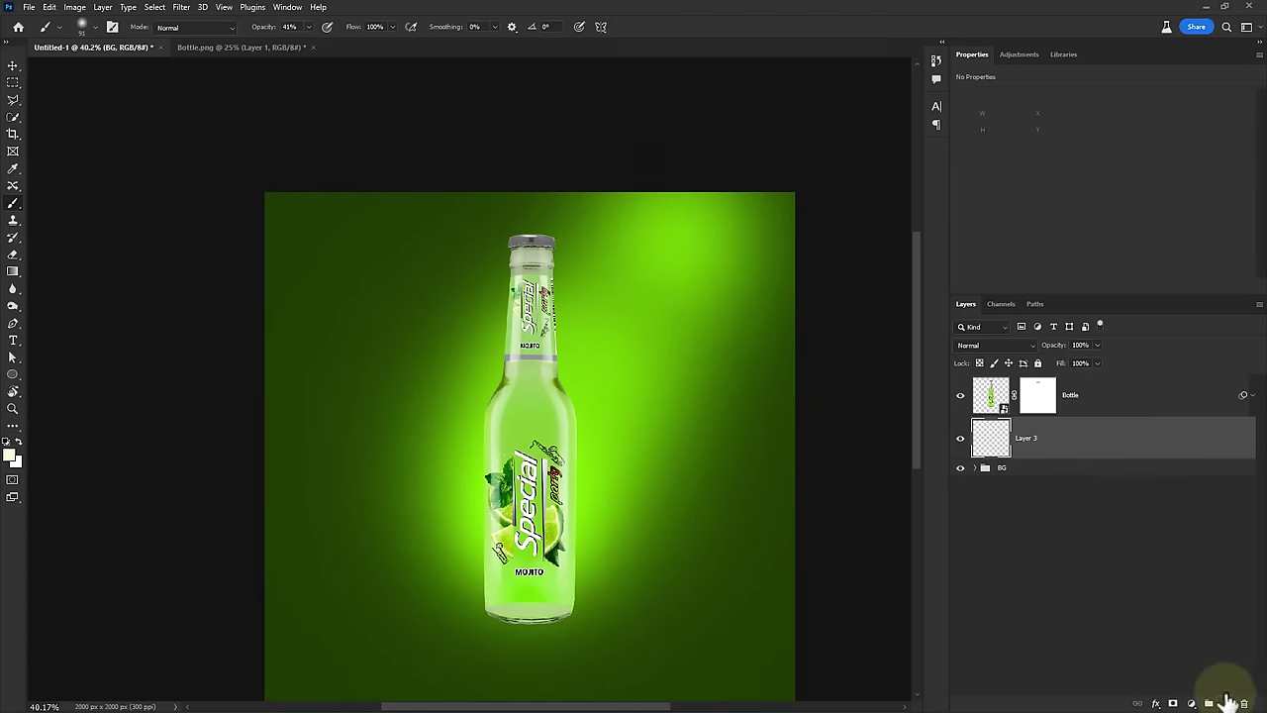
{"action": "type", "text": "shadow"}
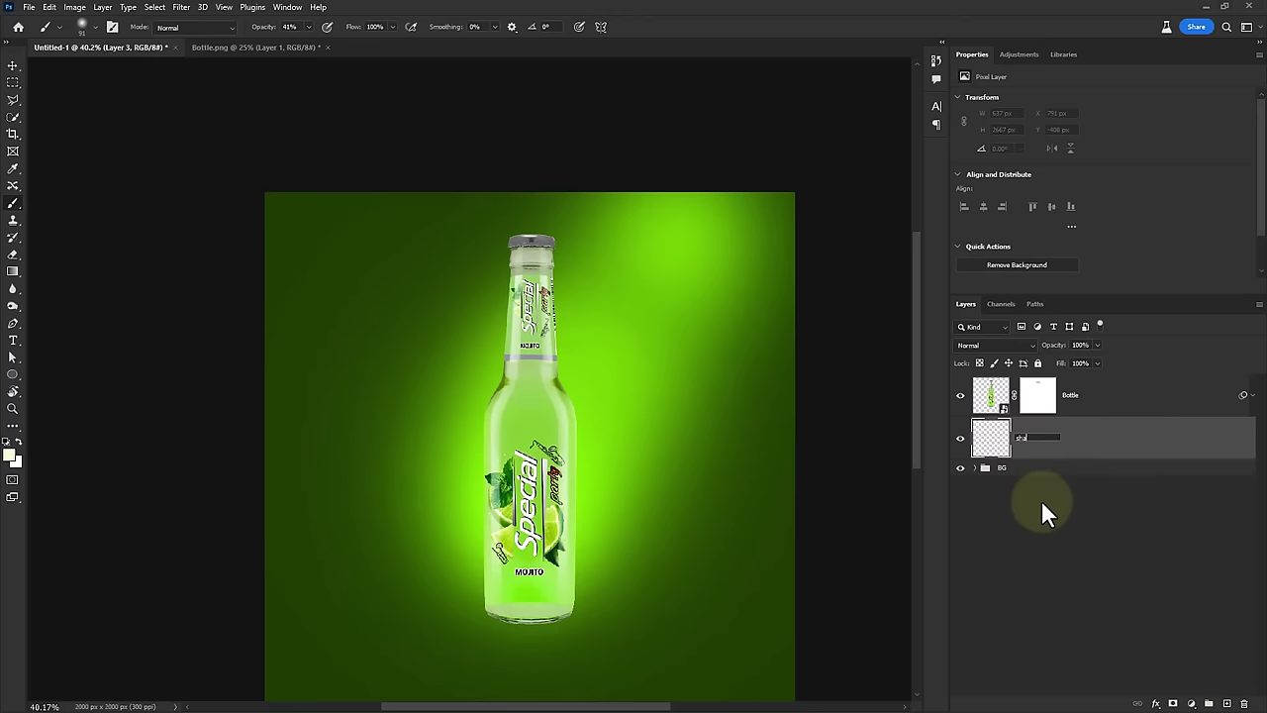
{"action": "key", "text": "Return"}
{"action": "right_click", "coordinate": [148, 346]}
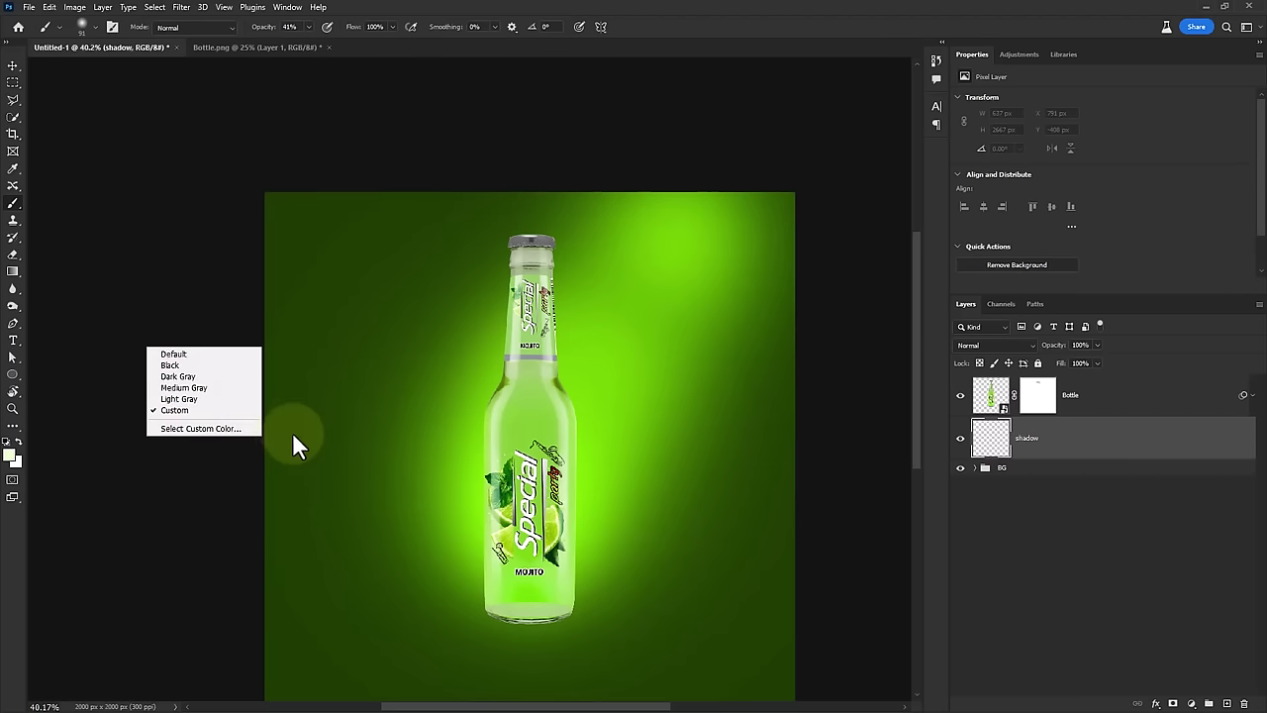
{"action": "right_click", "coordinate": [389, 466]}
{"action": "left_click", "coordinate": [455, 483]}
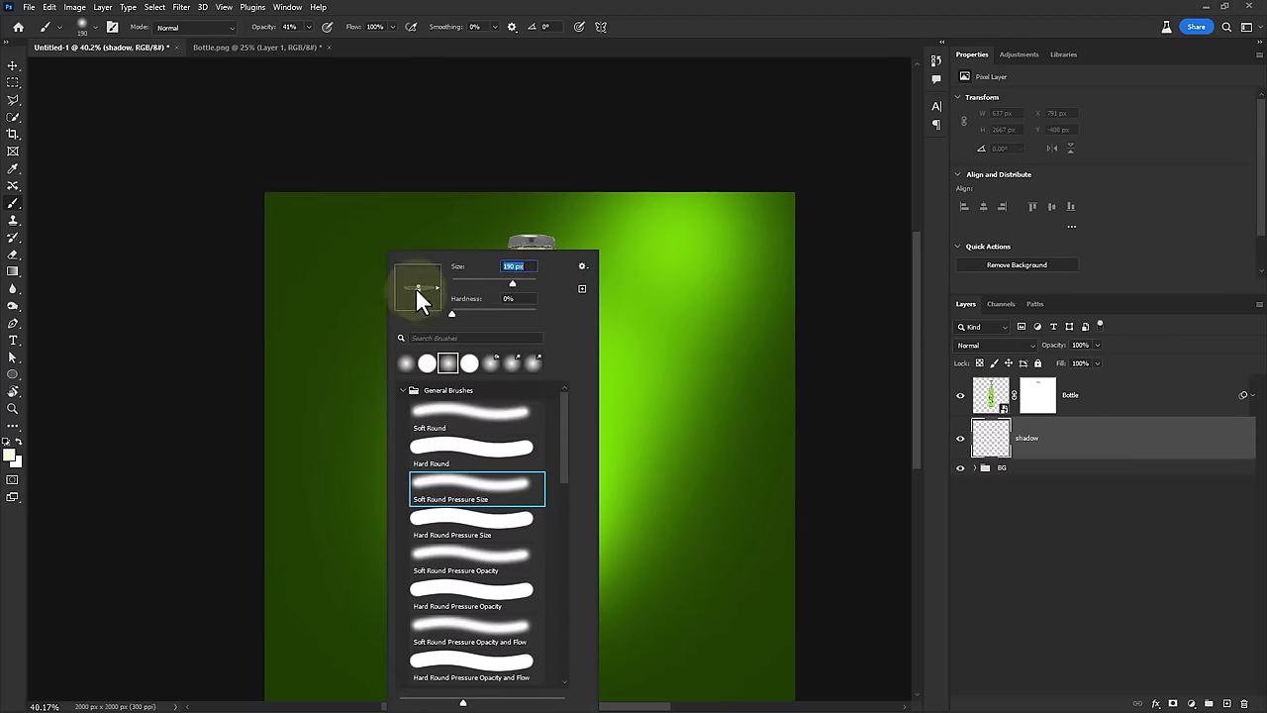
{"action": "left_click_drag", "start_coordinate": [264, 27], "coordinate": [368, 57]}
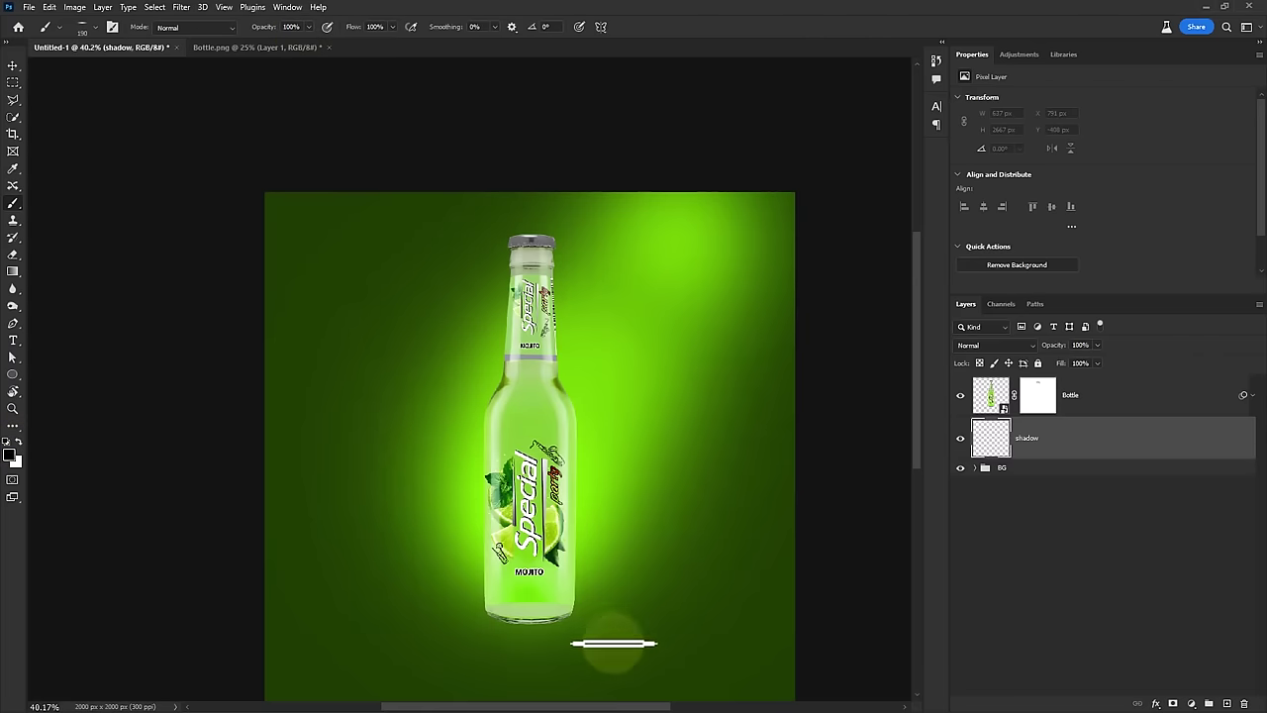
{"action": "scroll", "coordinate": [585, 643], "scroll_direction": "up", "scroll_amount": 3}
{"action": "scroll", "coordinate": [559, 634], "scroll_direction": "up", "scroll_amount": 3}
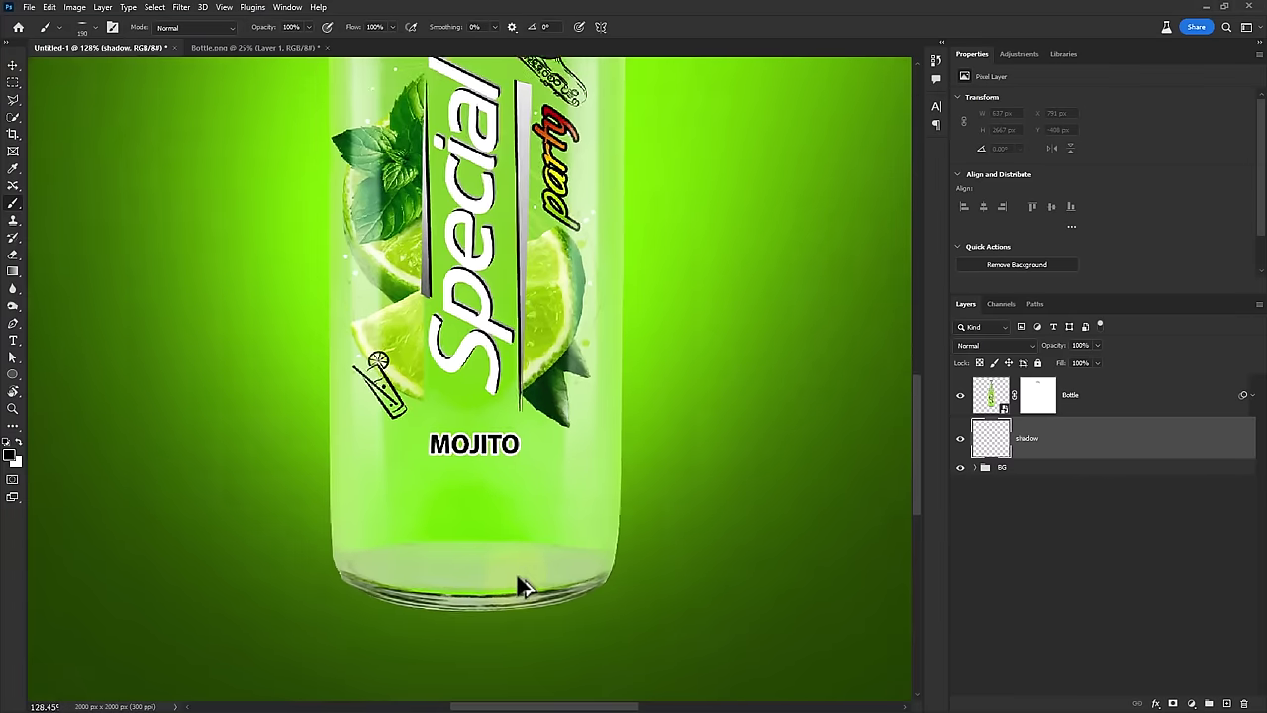
{"action": "scroll", "coordinate": [523, 588], "scroll_direction": "up", "scroll_amount": 2}
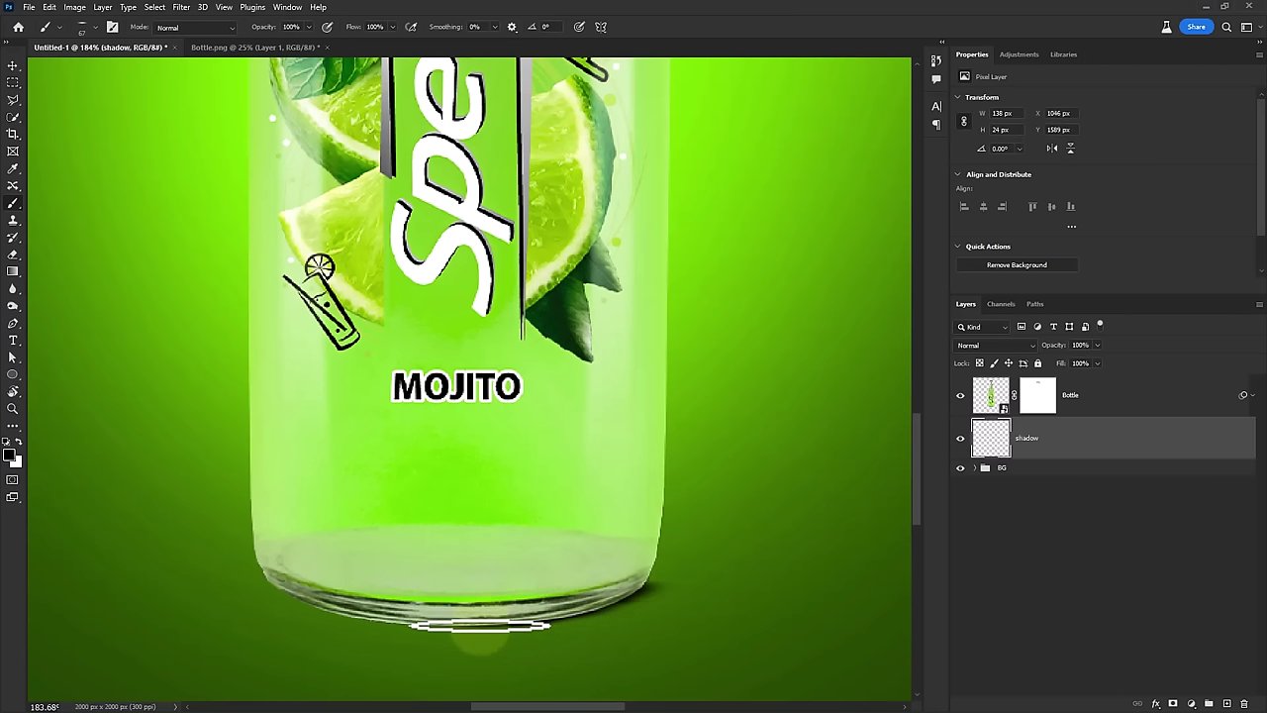
Paint a dark black contact shadow along the bottle's base
{"action": "left_click_drag", "start_coordinate": [480, 625], "coordinate": [381, 621]}
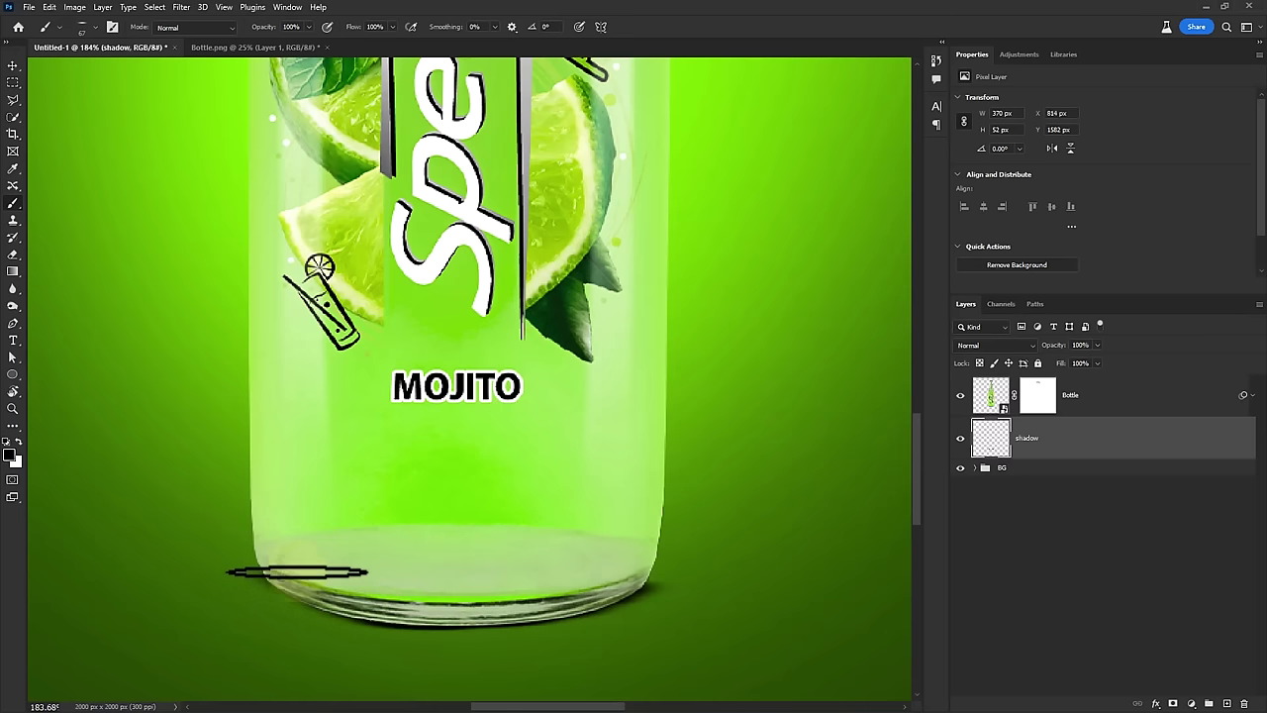
{"action": "key", "text": "ctrl+z"}
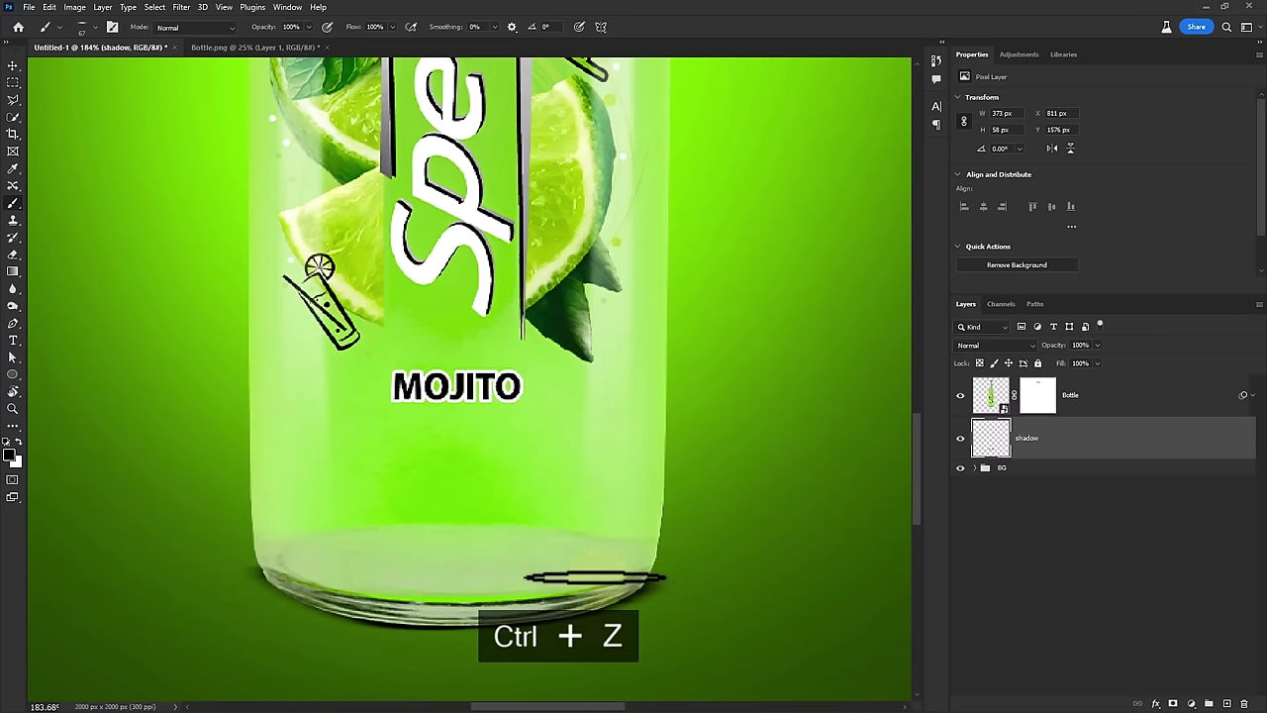
{"action": "left_click_drag", "start_coordinate": [623, 586], "coordinate": [341, 618]}
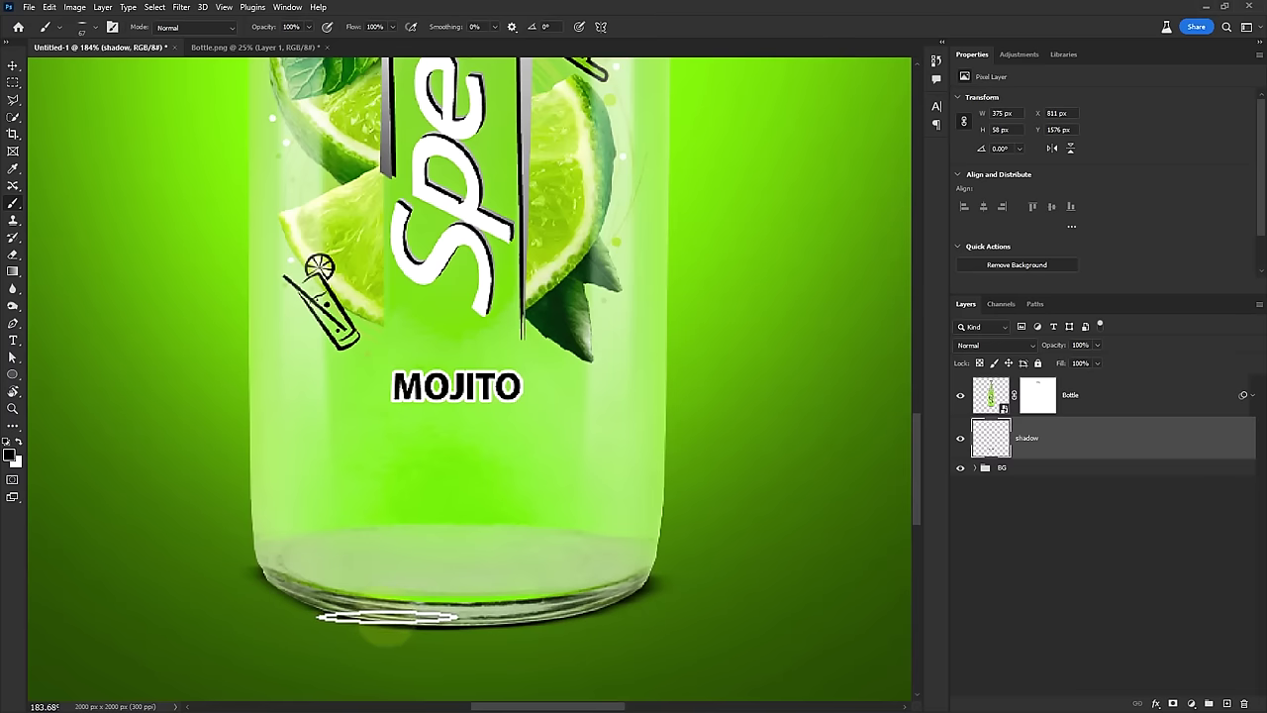
{"action": "scroll", "coordinate": [475, 585], "scroll_direction": "down", "scroll_amount": 3}
{"action": "scroll", "coordinate": [472, 566], "scroll_direction": "down", "scroll_amount": 2}
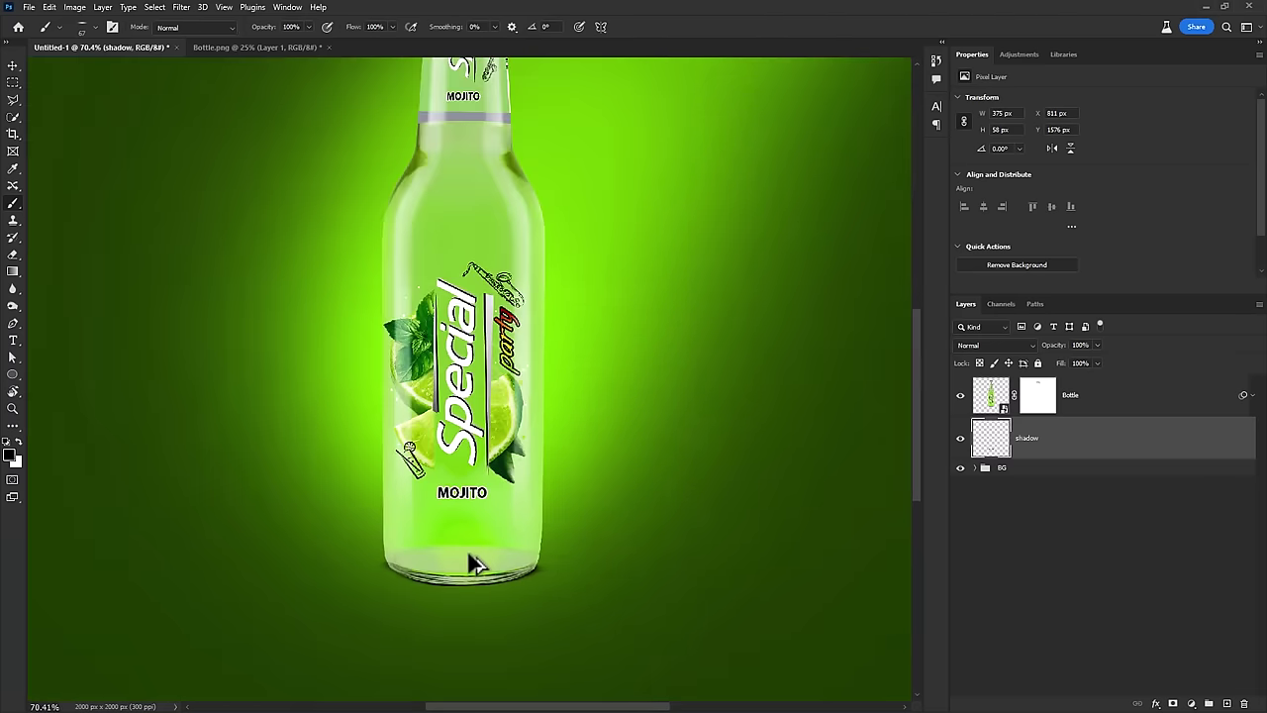
{"action": "scroll", "coordinate": [481, 560], "scroll_direction": "down", "scroll_amount": 3}
{"action": "scroll", "coordinate": [483, 542], "scroll_direction": "up", "scroll_amount": 2}
{"action": "scroll", "coordinate": [483, 540], "scroll_direction": "up", "scroll_amount": 1}
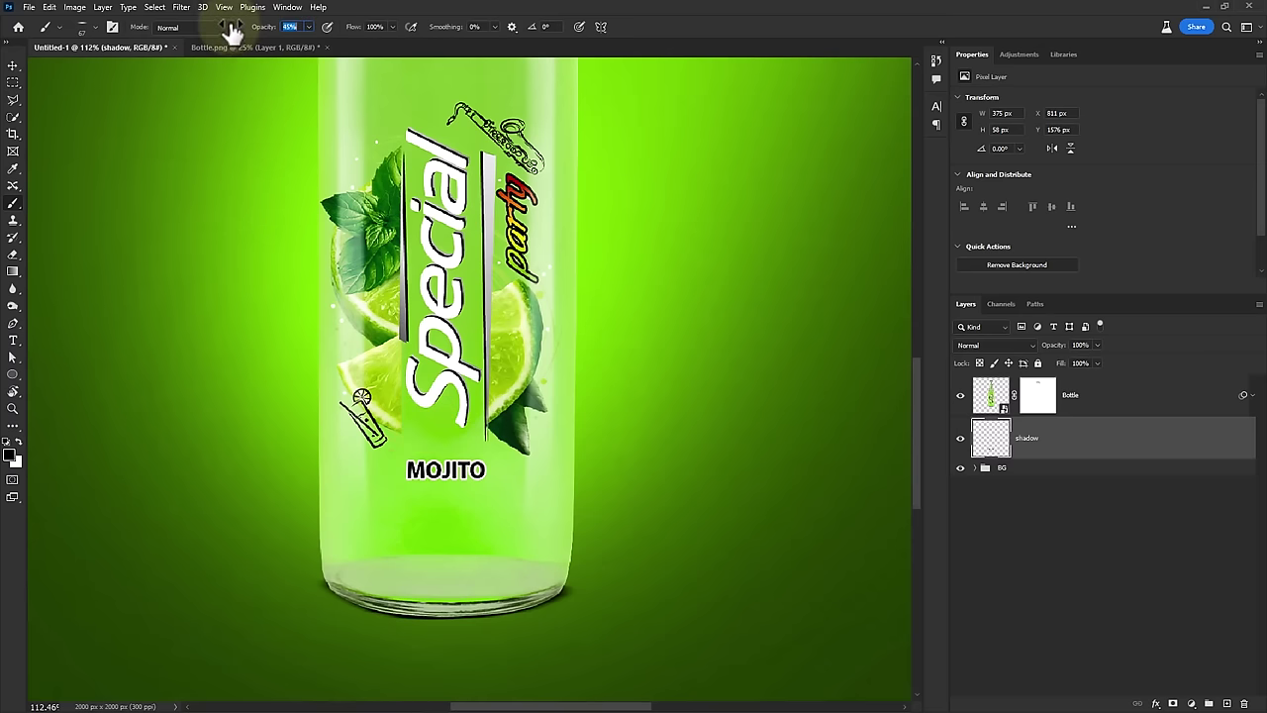
Paint a wide, soft black shadow under the bottle at about 47% brush opacity
{"action": "left_click_drag", "start_coordinate": [523, 505], "coordinate": [581, 432]}
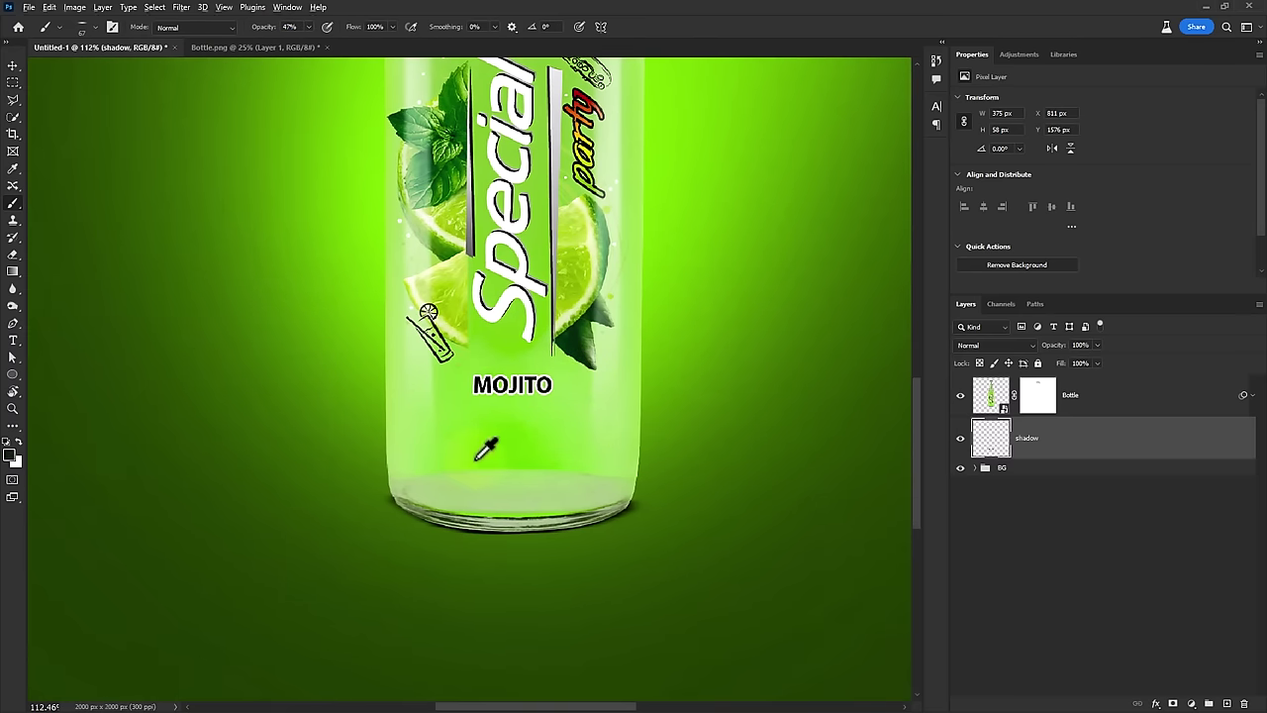
{"action": "mouse_move", "coordinate": [582, 473]}
{"action": "left_mouse_down"}
{"action": "mouse_move", "coordinate": [564, 532]}
{"action": "mouse_move", "coordinate": [476, 521]}
{"action": "mouse_move", "coordinate": [551, 528]}
{"action": "left_mouse_up"}
{"action": "left_click", "coordinate": [505, 512]}
{"action": "key", "text": "ctrl+z"}
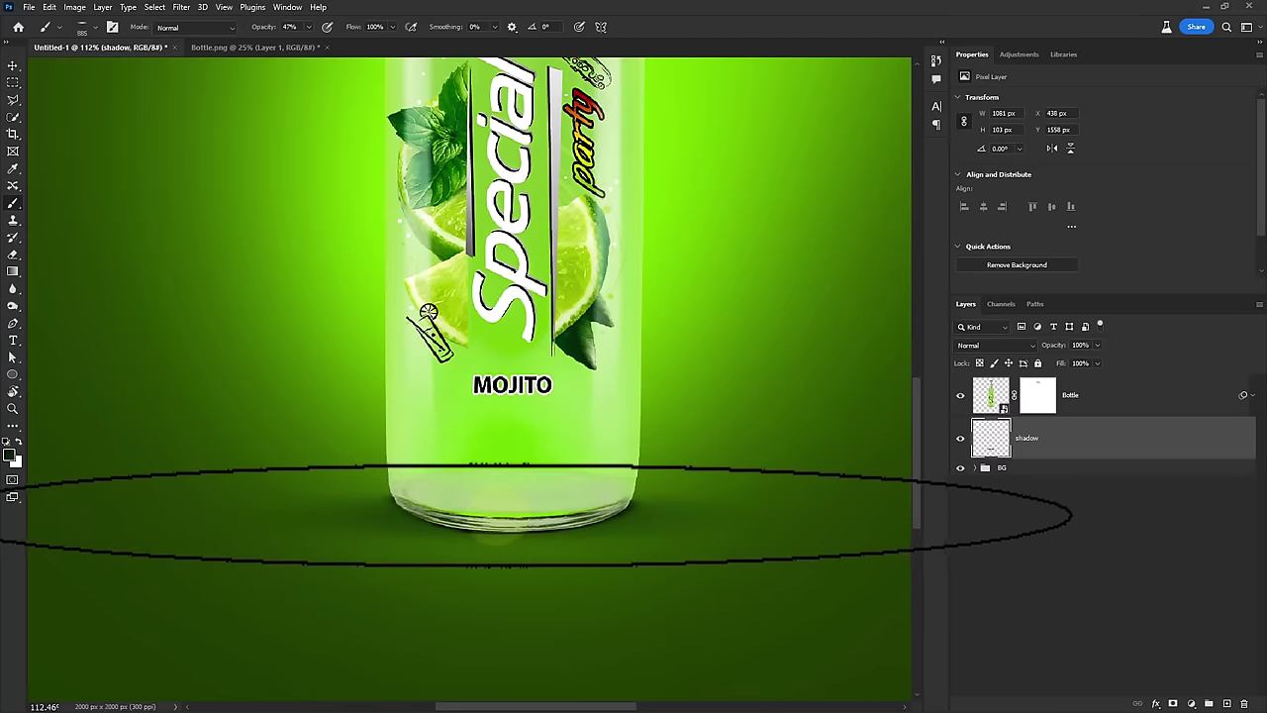
{"action": "scroll", "coordinate": [504, 525], "scroll_direction": "down", "scroll_amount": 4}
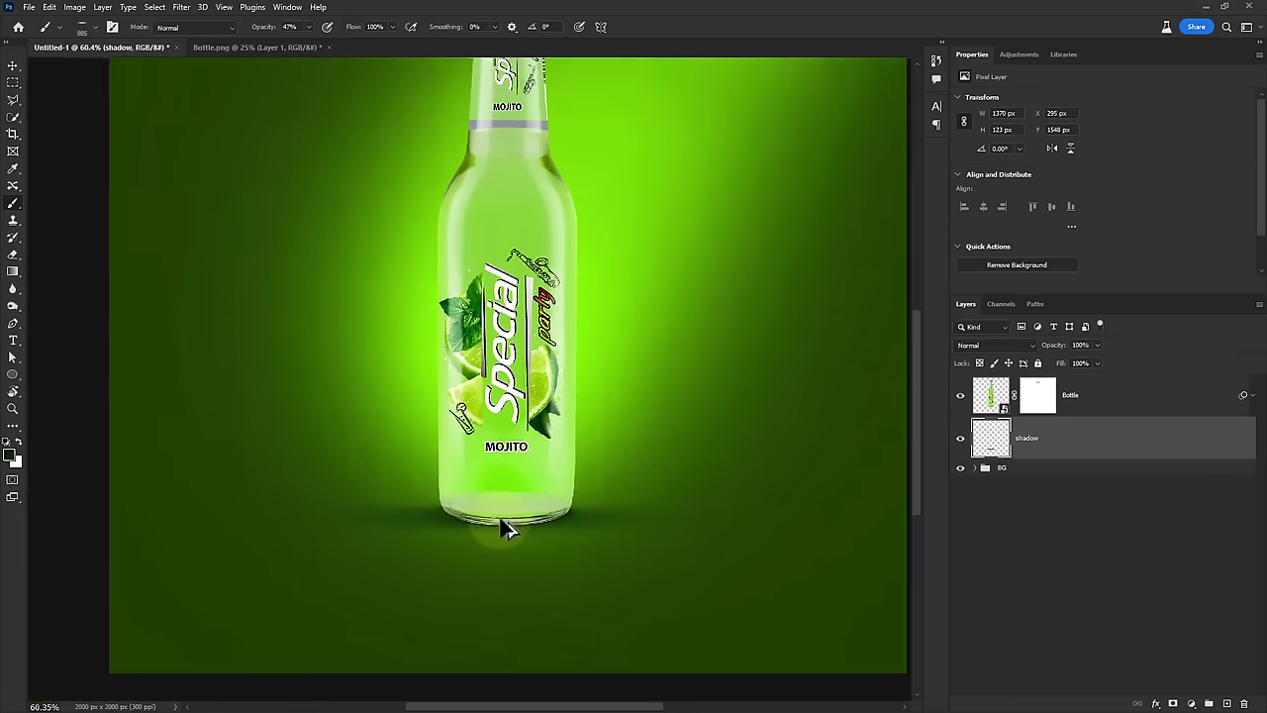
{"action": "scroll", "coordinate": [504, 525], "scroll_direction": "up", "scroll_amount": 2}
{"action": "mouse_move", "coordinate": [504, 526]}
{"action": "left_mouse_down"}
{"action": "mouse_move", "coordinate": [570, 529]}
{"action": "mouse_move", "coordinate": [406, 515]}
{"action": "left_mouse_up"}
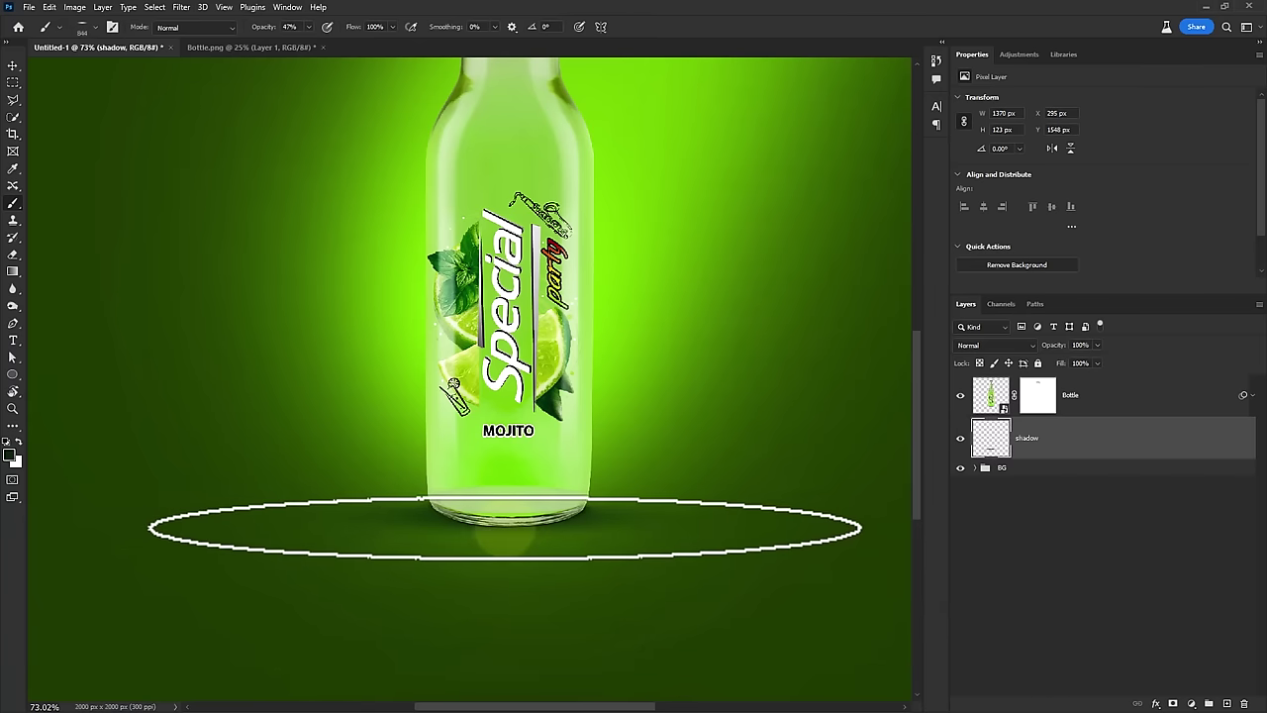
Adjust layer visibility and order in the Layers panel, then select the Bottle layer
{"action": "scroll", "coordinate": [530, 595], "scroll_direction": "down", "scroll_amount": 2}
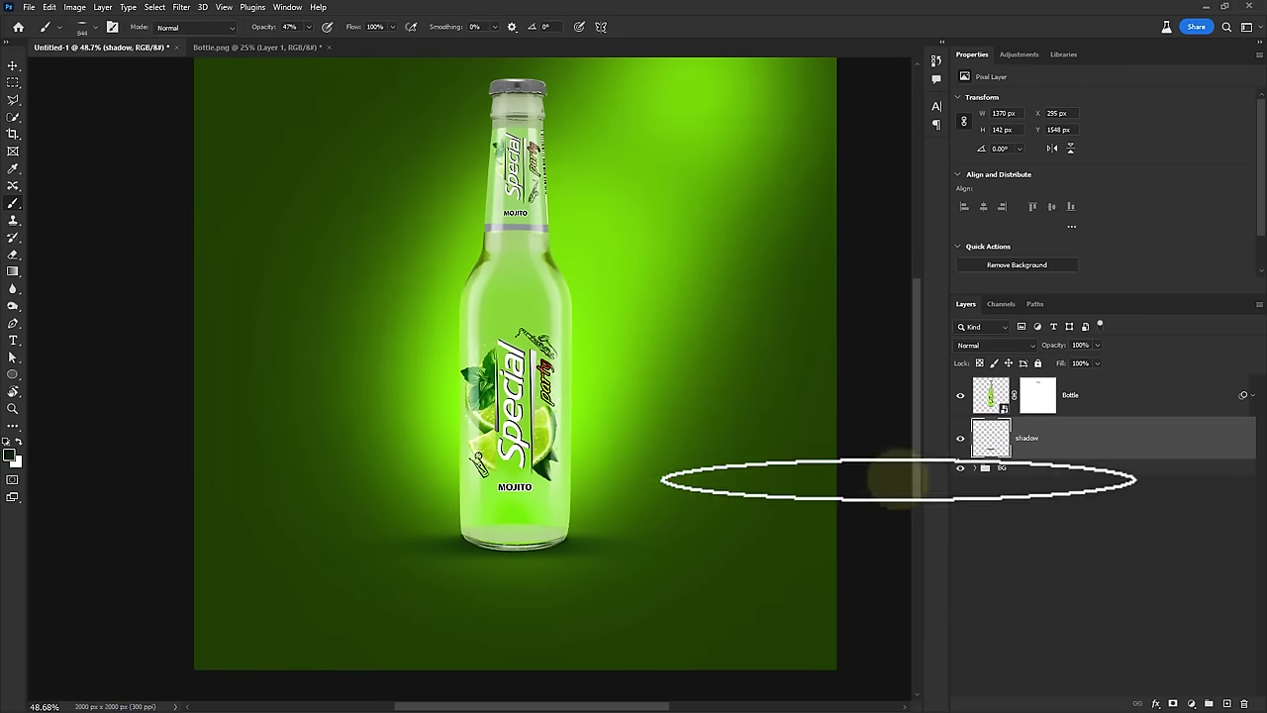
{"action": "left_click", "coordinate": [960, 438]}
{"action": "scroll", "coordinate": [707, 481], "scroll_direction": "down", "scroll_amount": 1}
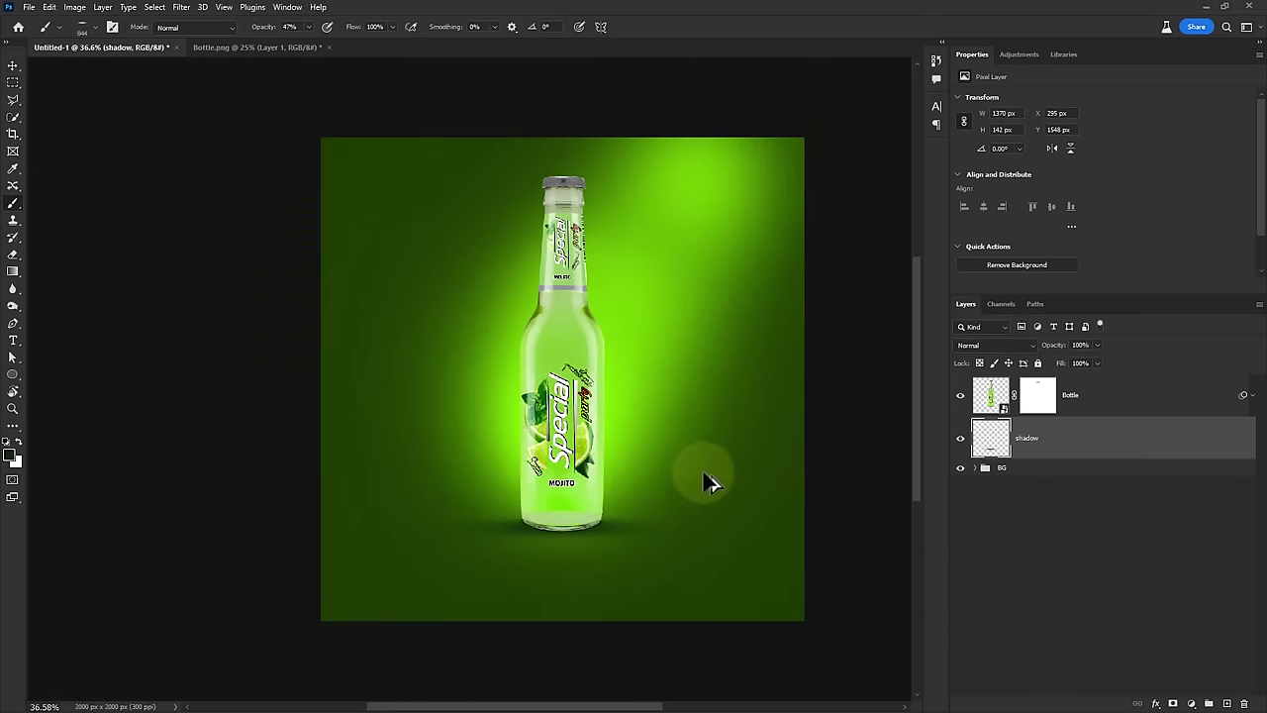
{"action": "scroll", "coordinate": [707, 482], "scroll_direction": "up", "scroll_amount": 1}
{"action": "mouse_move", "coordinate": [1035, 455]}
{"action": "left_mouse_down"}
{"action": "mouse_move", "coordinate": [1133, 413]}
{"action": "mouse_move", "coordinate": [1102, 500]}
{"action": "left_mouse_up"}
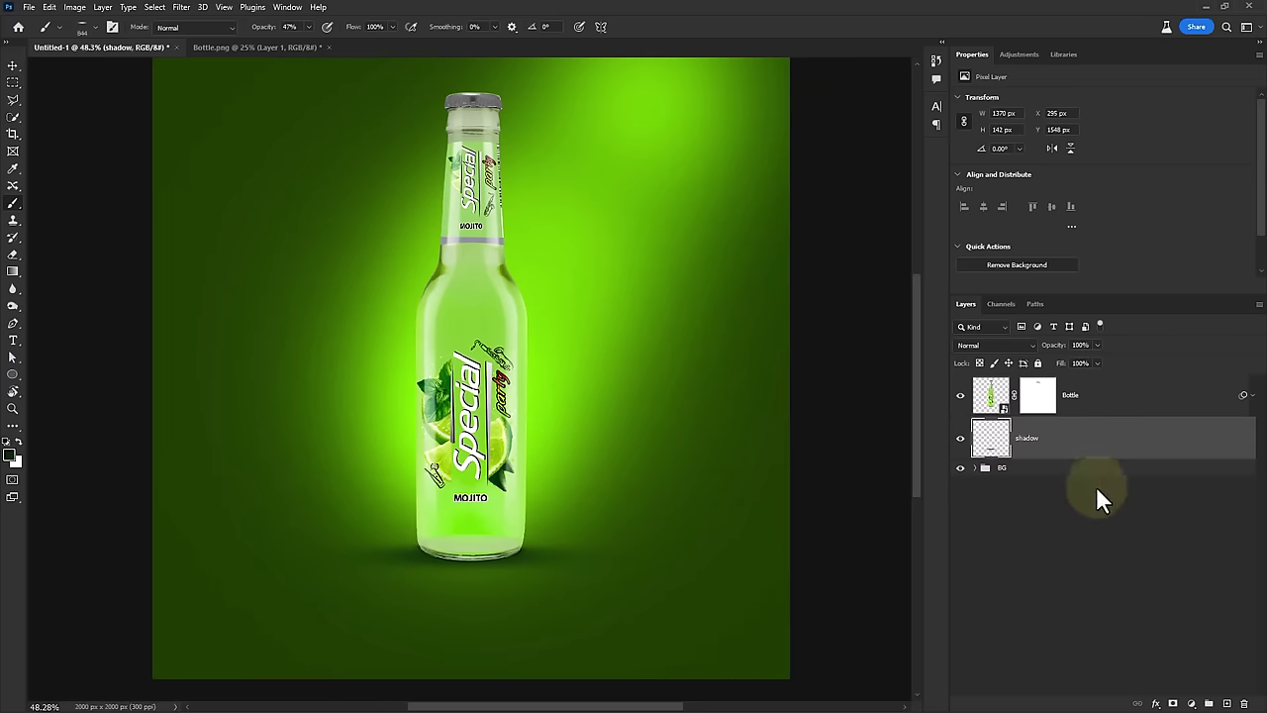
{"action": "left_click", "coordinate": [1116, 406]}
Add a Curves adjustment clipped to the Bottle layer and pull down its highlights
{"action": "left_click", "coordinate": [1192, 703]}
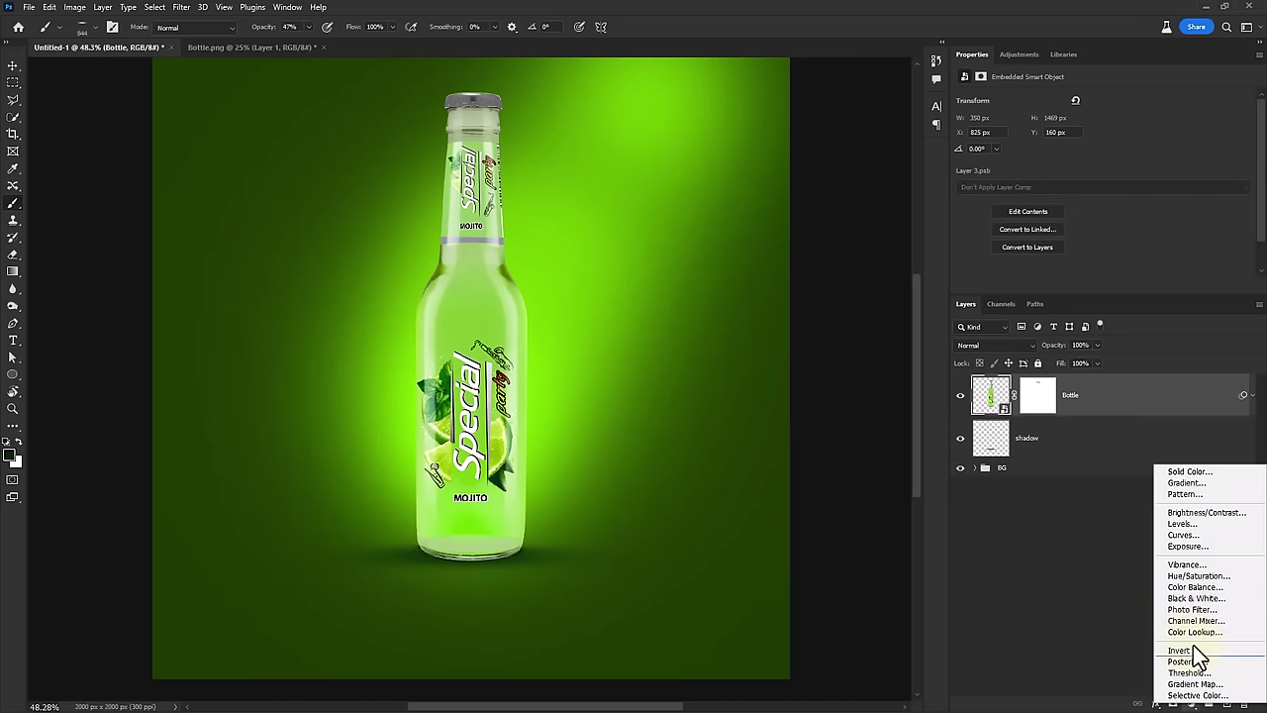
{"action": "left_click", "coordinate": [1184, 534]}
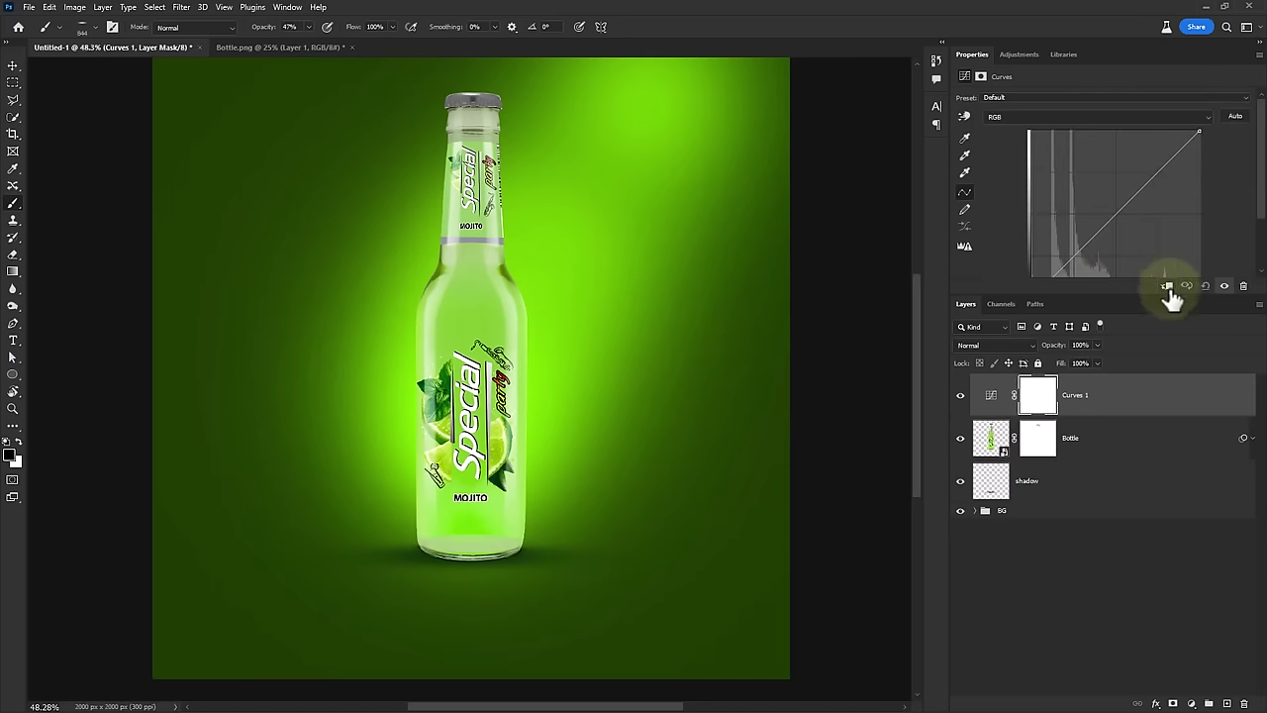
{"action": "left_click", "coordinate": [1168, 286]}
{"action": "left_click_drag", "start_coordinate": [1200, 131], "coordinate": [1200, 155]}
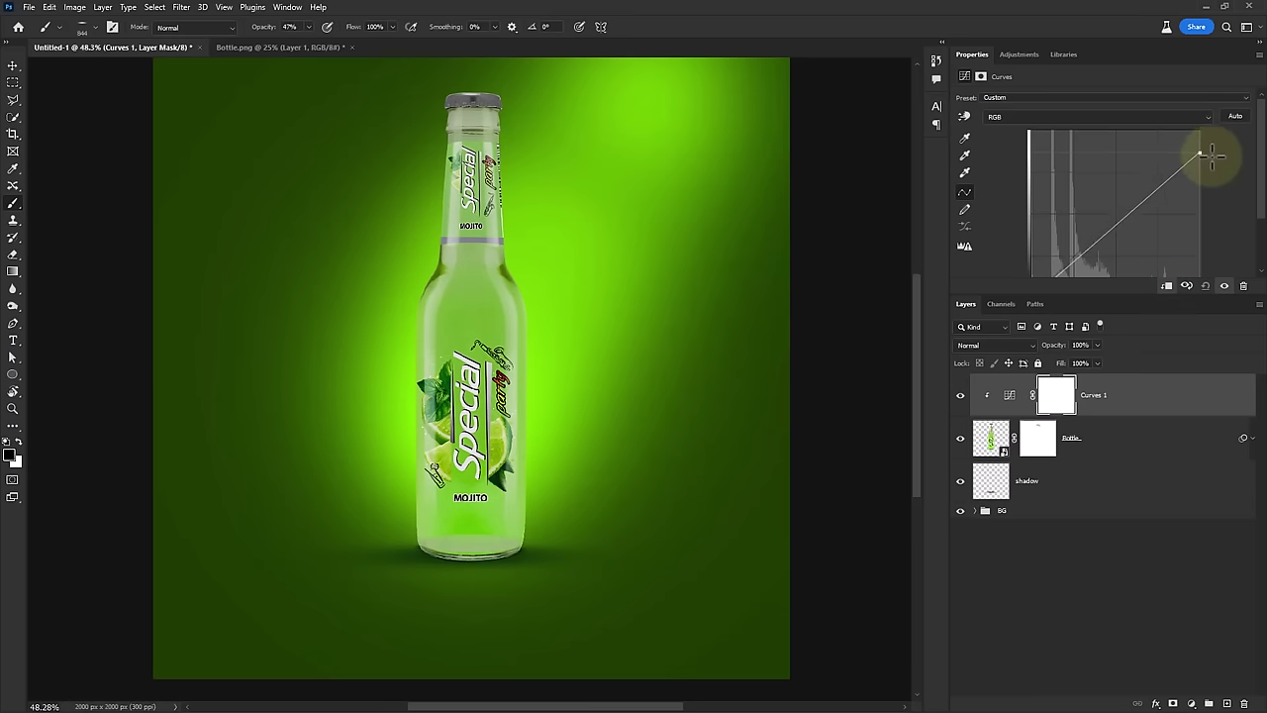
{"action": "scroll", "coordinate": [1162, 197], "scroll_direction": "down", "scroll_amount": 1}
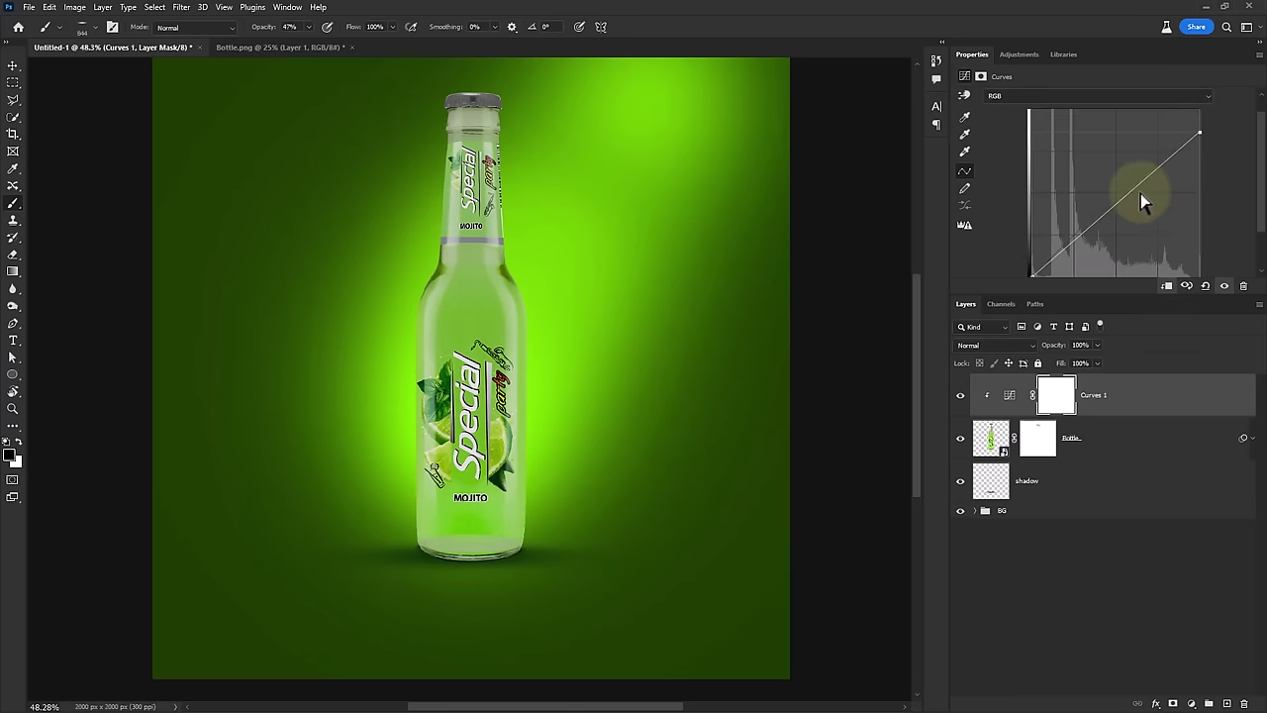
{"action": "left_click_drag", "start_coordinate": [1141, 194], "coordinate": [1139, 201]}
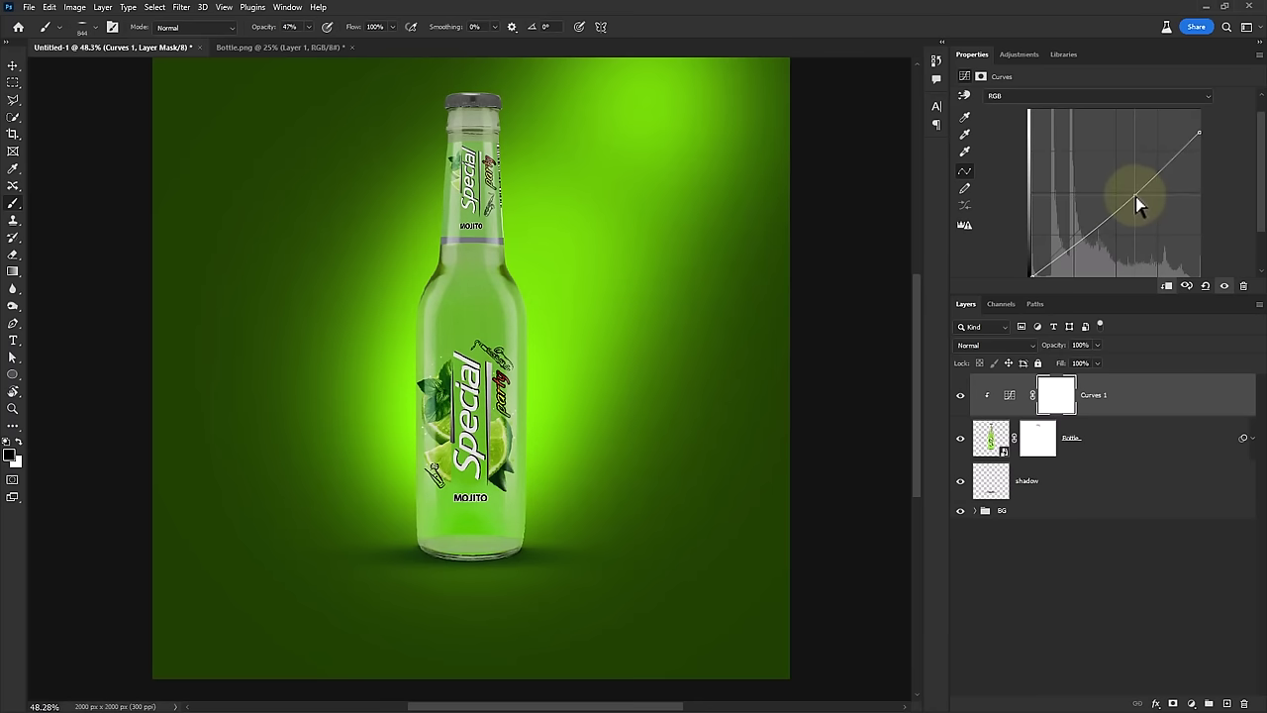
Target the Curves 1 mask and choose a soft round brush at 52% opacity
{"action": "left_click", "coordinate": [1057, 401]}
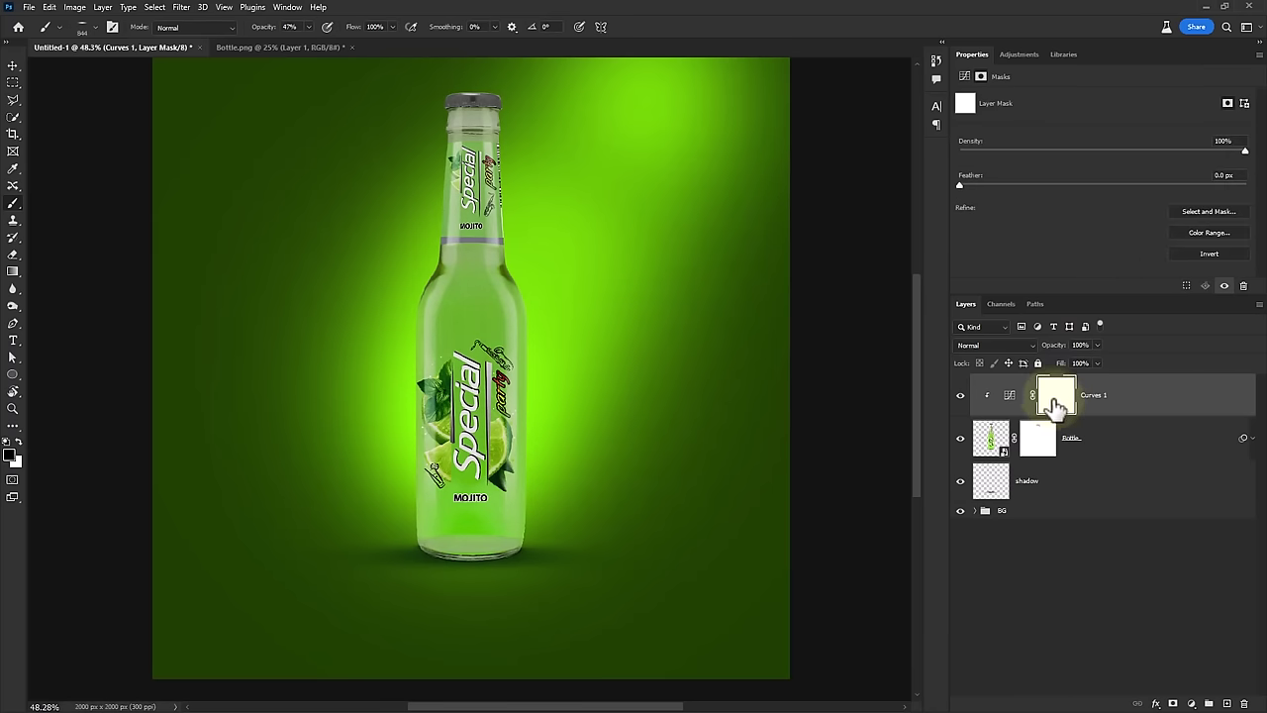
{"action": "scroll", "coordinate": [580, 167], "scroll_direction": "up", "scroll_amount": 3}
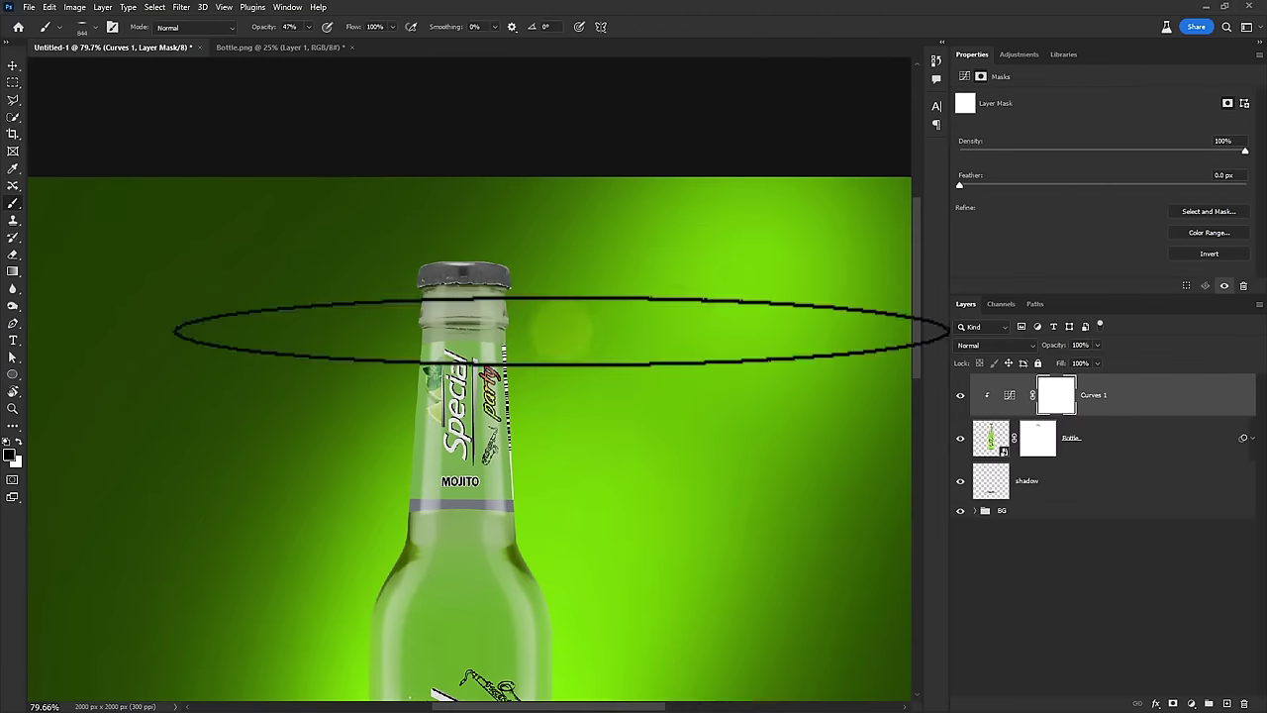
{"action": "right_click", "coordinate": [560, 329]}
{"action": "left_click", "coordinate": [650, 487]}
{"action": "scroll", "coordinate": [553, 344], "scroll_direction": "up", "scroll_amount": 3}
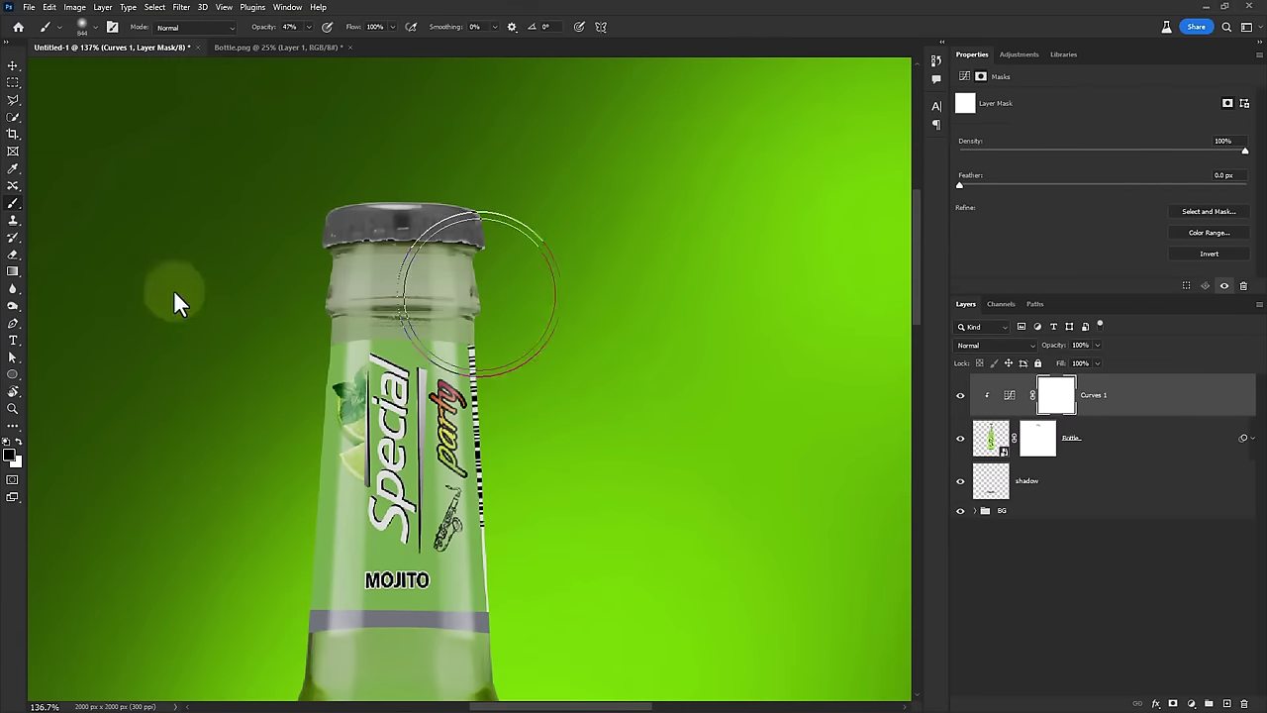
{"action": "key", "text": "Return"}
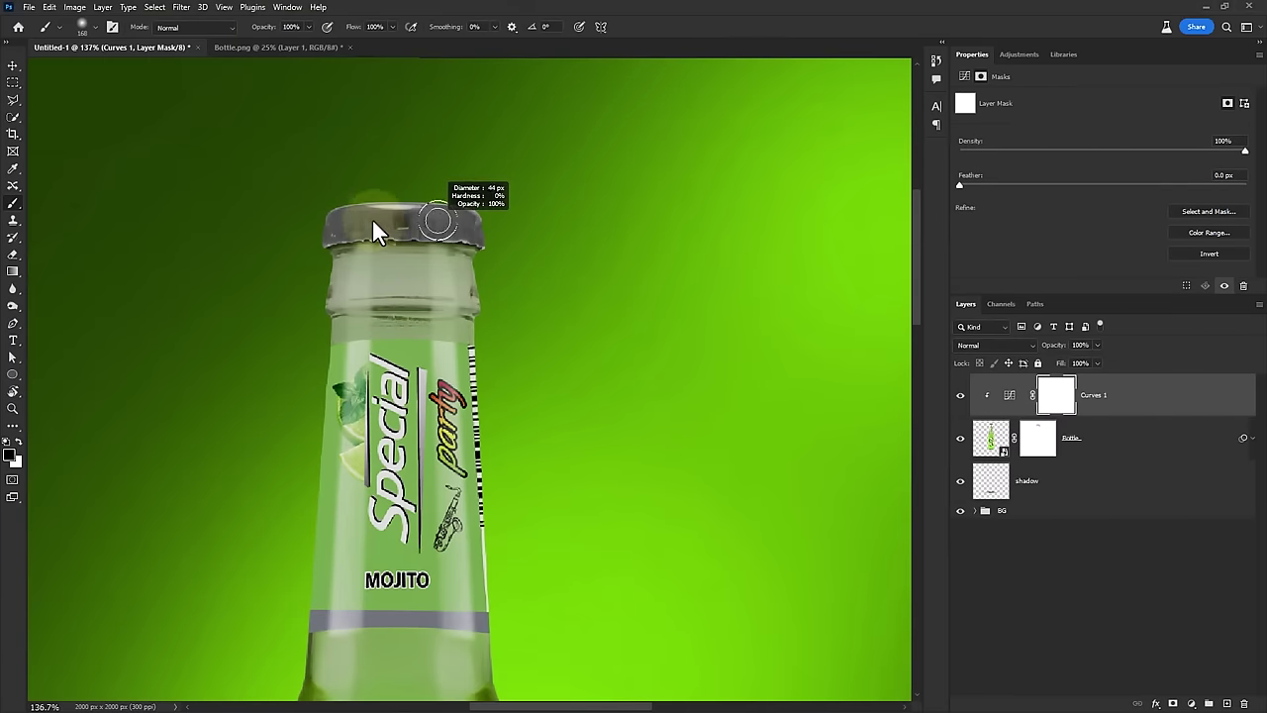
Paint on the Curves 1 mask, undoing a stray stroke and enlarging the brush
{"action": "scroll", "coordinate": [492, 390], "scroll_direction": "down", "scroll_amount": 2}
{"action": "scroll", "coordinate": [509, 418], "scroll_direction": "down", "scroll_amount": 3}
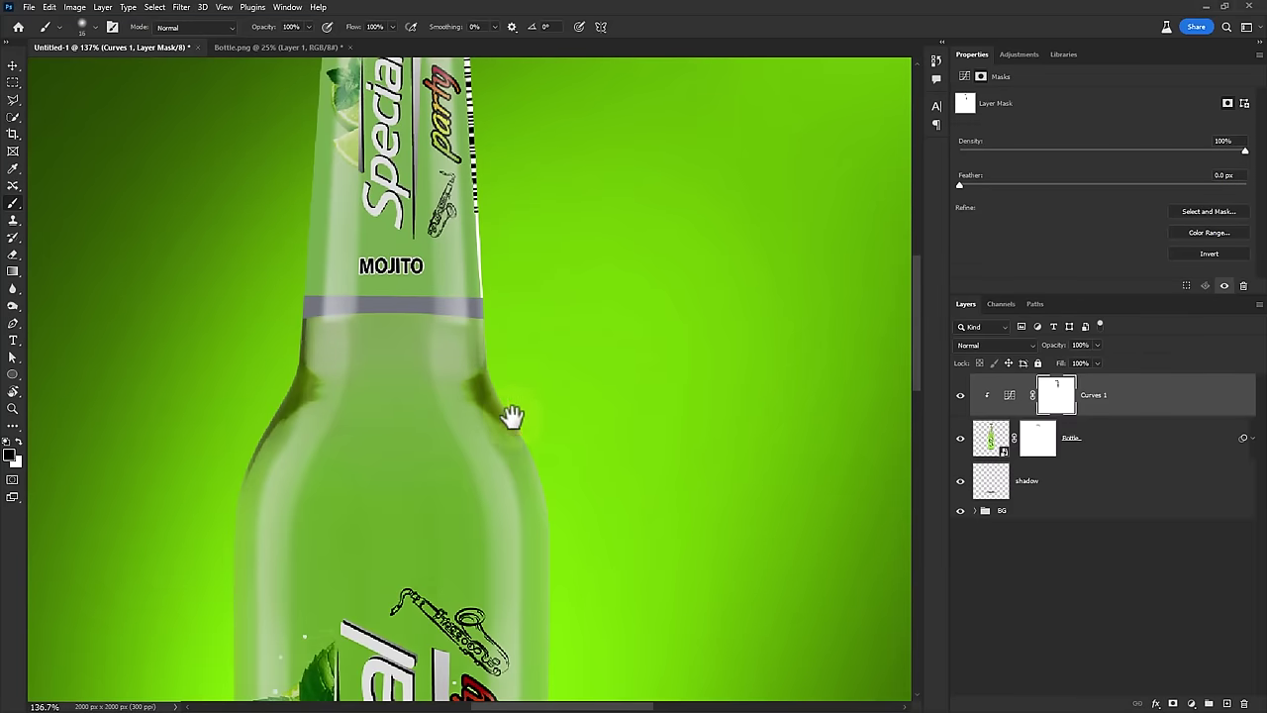
{"action": "scroll", "coordinate": [556, 379], "scroll_direction": "down", "scroll_amount": 3}
{"action": "scroll", "coordinate": [556, 379], "scroll_direction": "down", "scroll_amount": 2}
{"action": "key", "text": "ctrl+z"}
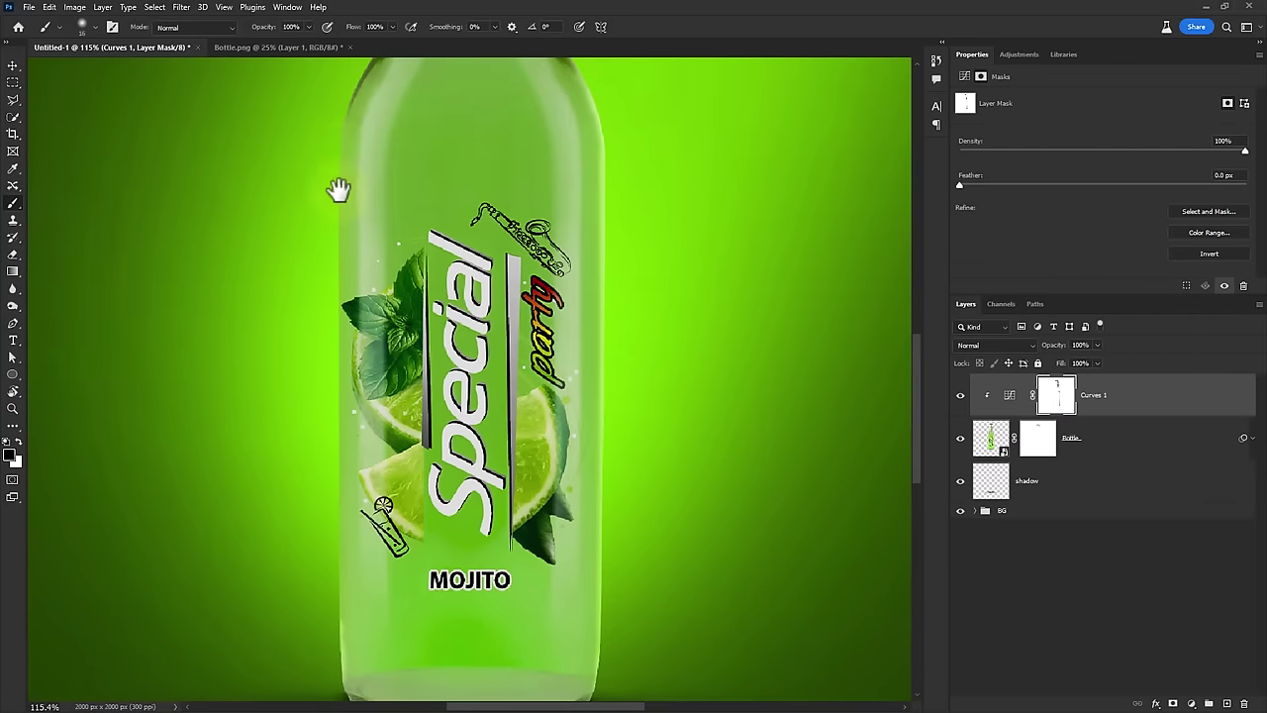
{"action": "scroll", "coordinate": [340, 189], "scroll_direction": "up", "scroll_amount": 2}
{"action": "scroll", "coordinate": [416, 176], "scroll_direction": "up", "scroll_amount": 3}
{"action": "scroll", "coordinate": [446, 161], "scroll_direction": "up", "scroll_amount": 5}
{"action": "scroll", "coordinate": [432, 192], "scroll_direction": "up", "scroll_amount": 3}
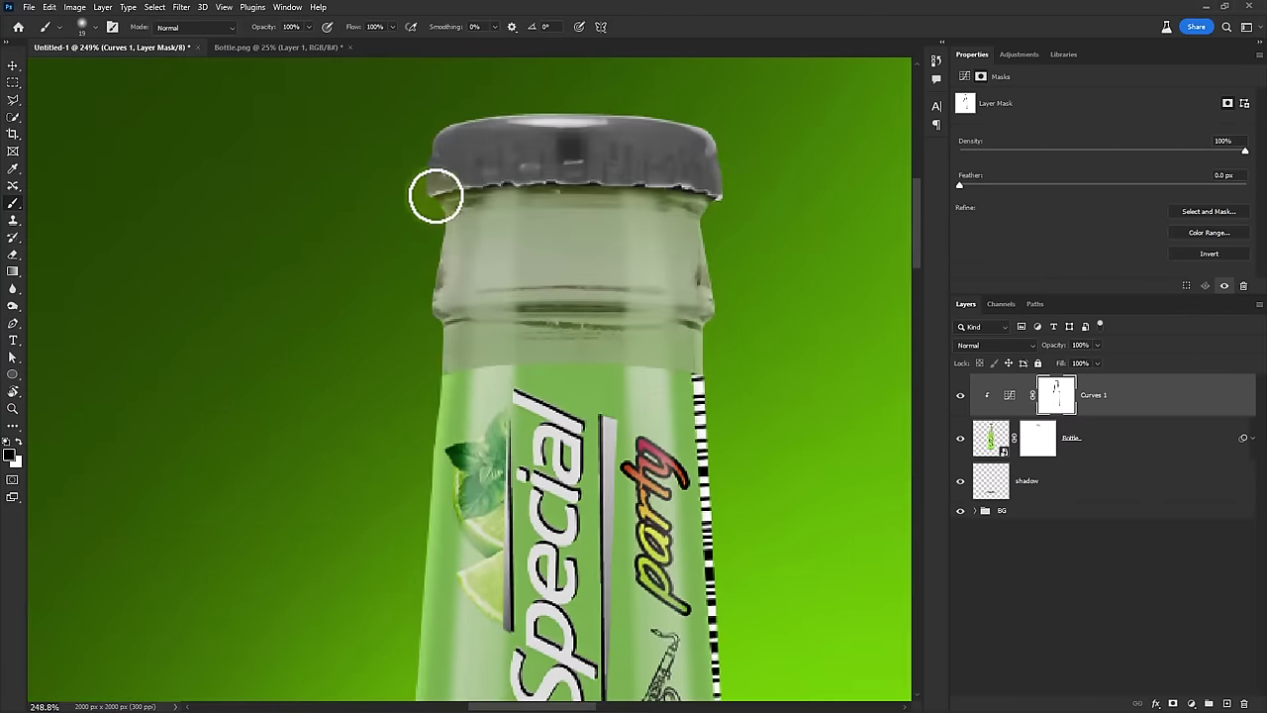
{"action": "scroll", "coordinate": [681, 390], "scroll_direction": "down", "scroll_amount": 2}
{"action": "scroll", "coordinate": [681, 389], "scroll_direction": "up", "scroll_amount": 3}
{"action": "scroll", "coordinate": [716, 404], "scroll_direction": "up", "scroll_amount": 1}
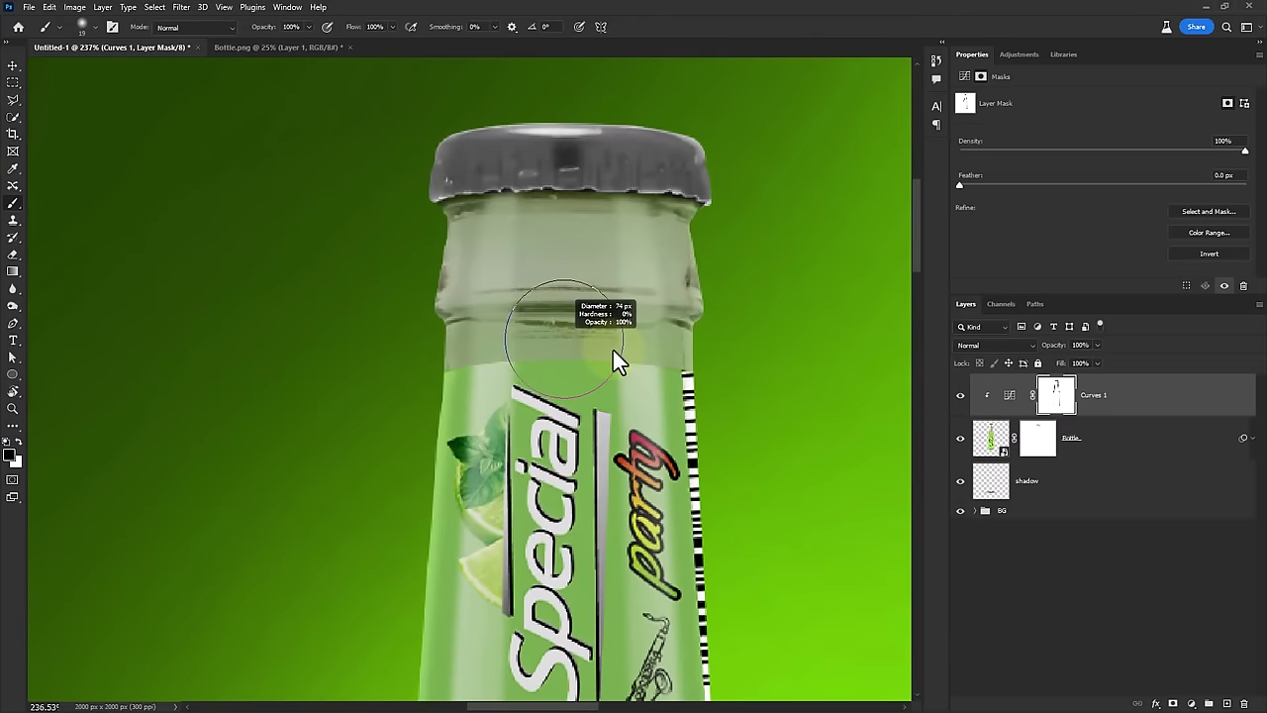
{"action": "key", "text": "bracketright"}
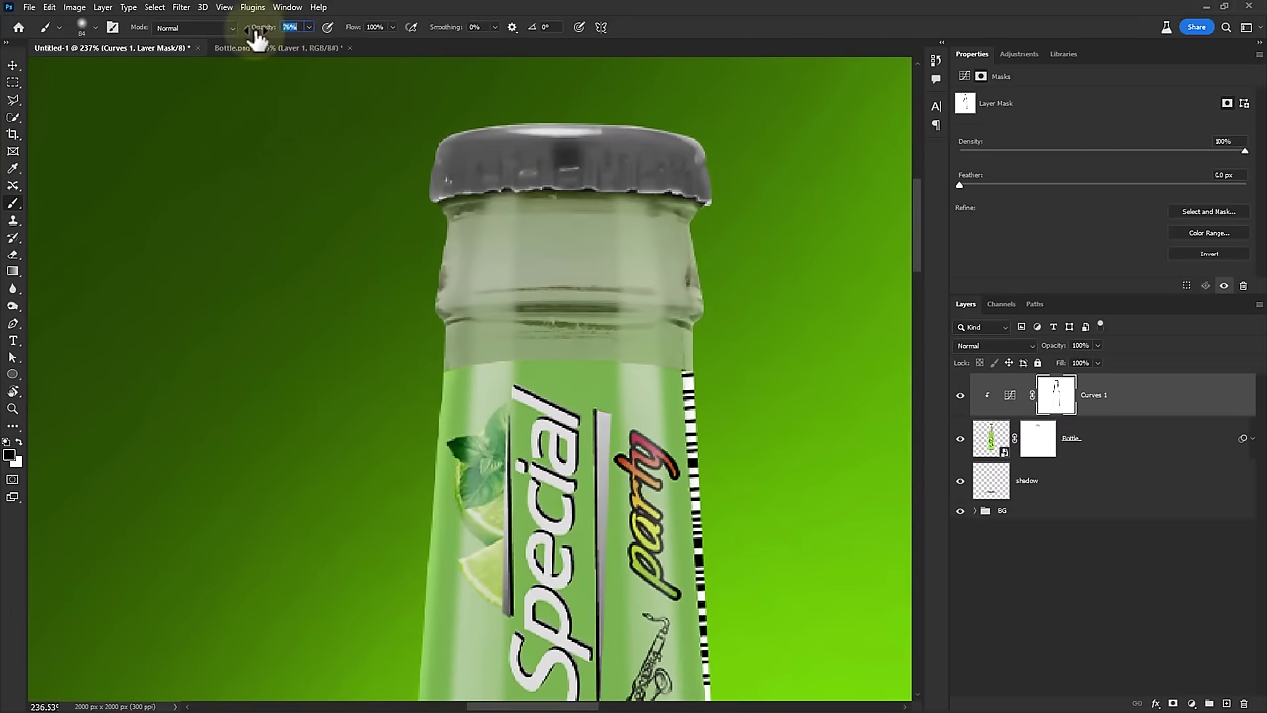
{"action": "scroll", "coordinate": [738, 217], "scroll_direction": "down", "scroll_amount": 2}
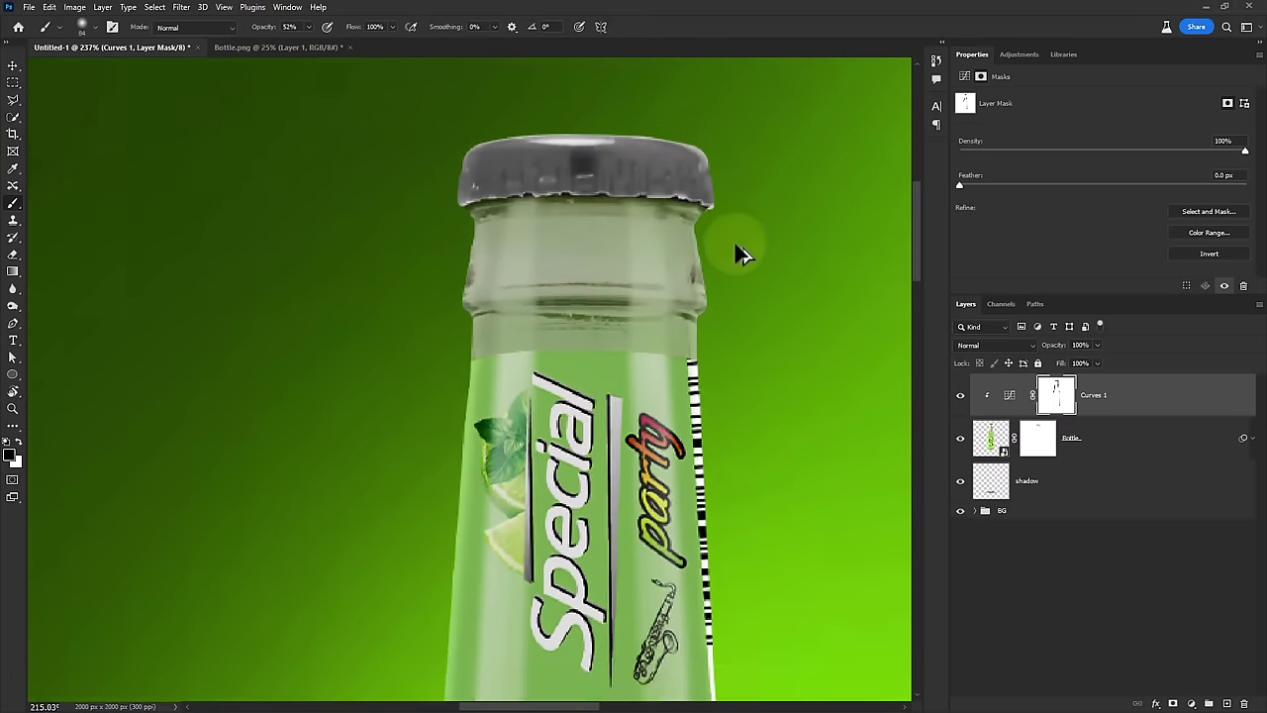
{"action": "scroll", "coordinate": [757, 327], "scroll_direction": "down", "scroll_amount": 3}
Paint broad mask strokes over the neck and cap, then toggle the mask to compare
{"action": "left_click_drag", "start_coordinate": [770, 381], "coordinate": [503, 268]}
{"action": "key", "text": "bracketright"}
{"action": "key", "text": "bracketright"}
{"action": "key", "text": "bracketright"}
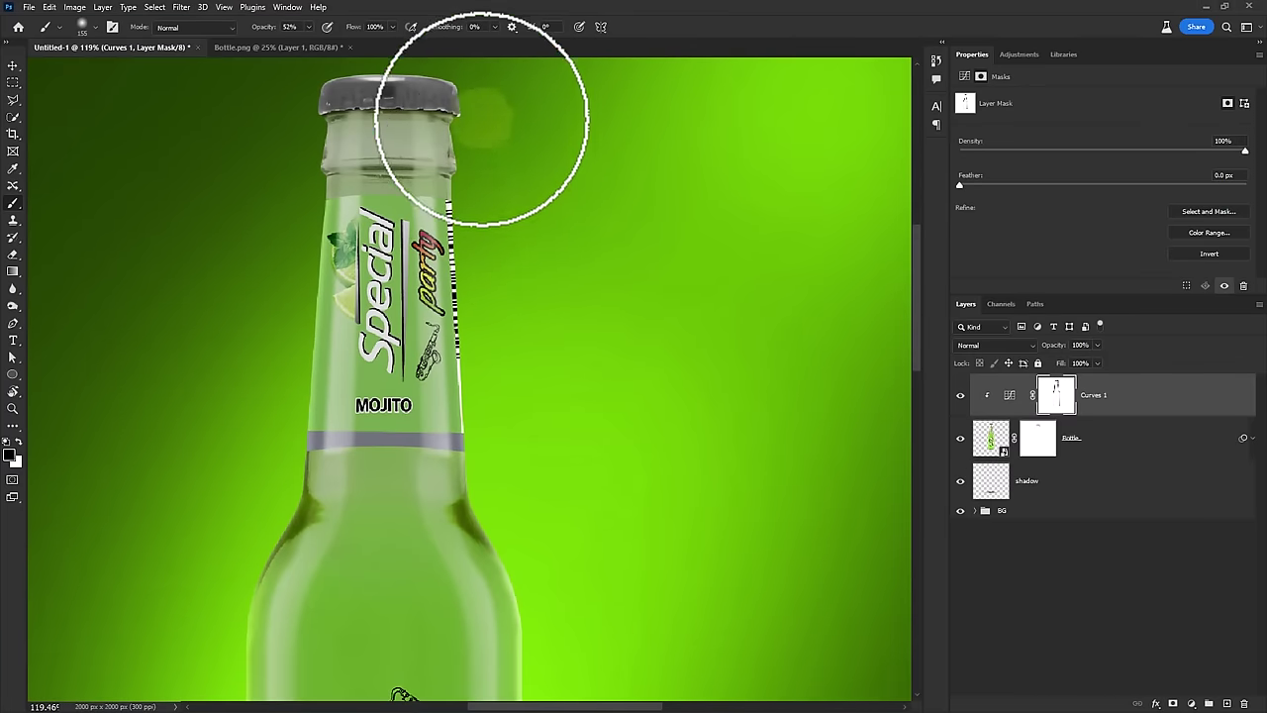
{"action": "scroll", "coordinate": [492, 530], "scroll_direction": "down", "scroll_amount": 5}
{"action": "scroll", "coordinate": [580, 410], "scroll_direction": "down", "scroll_amount": 4}
{"action": "scroll", "coordinate": [608, 396], "scroll_direction": "down", "scroll_amount": 2}
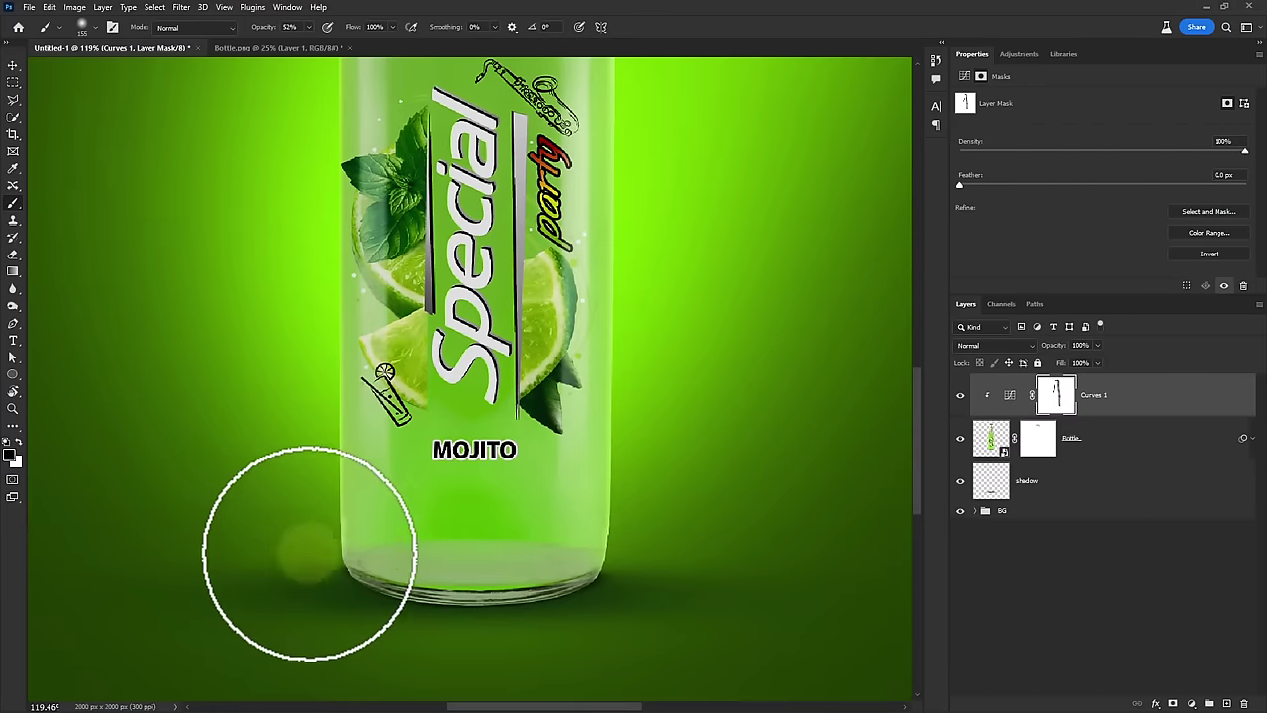
{"action": "scroll", "coordinate": [311, 538], "scroll_direction": "up", "scroll_amount": 3}
{"action": "scroll", "coordinate": [370, 204], "scroll_direction": "up", "scroll_amount": 4}
{"action": "scroll", "coordinate": [436, 370], "scroll_direction": "up", "scroll_amount": 3}
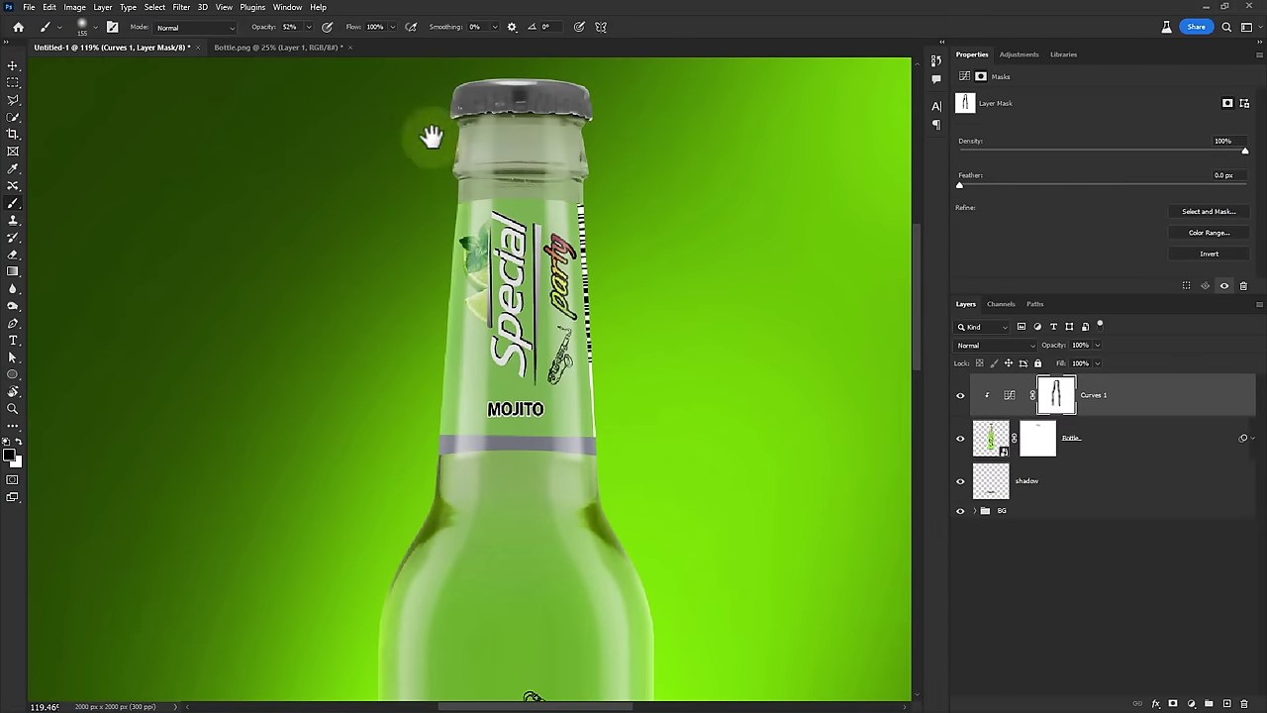
{"action": "key", "text": "ctrl+0"}
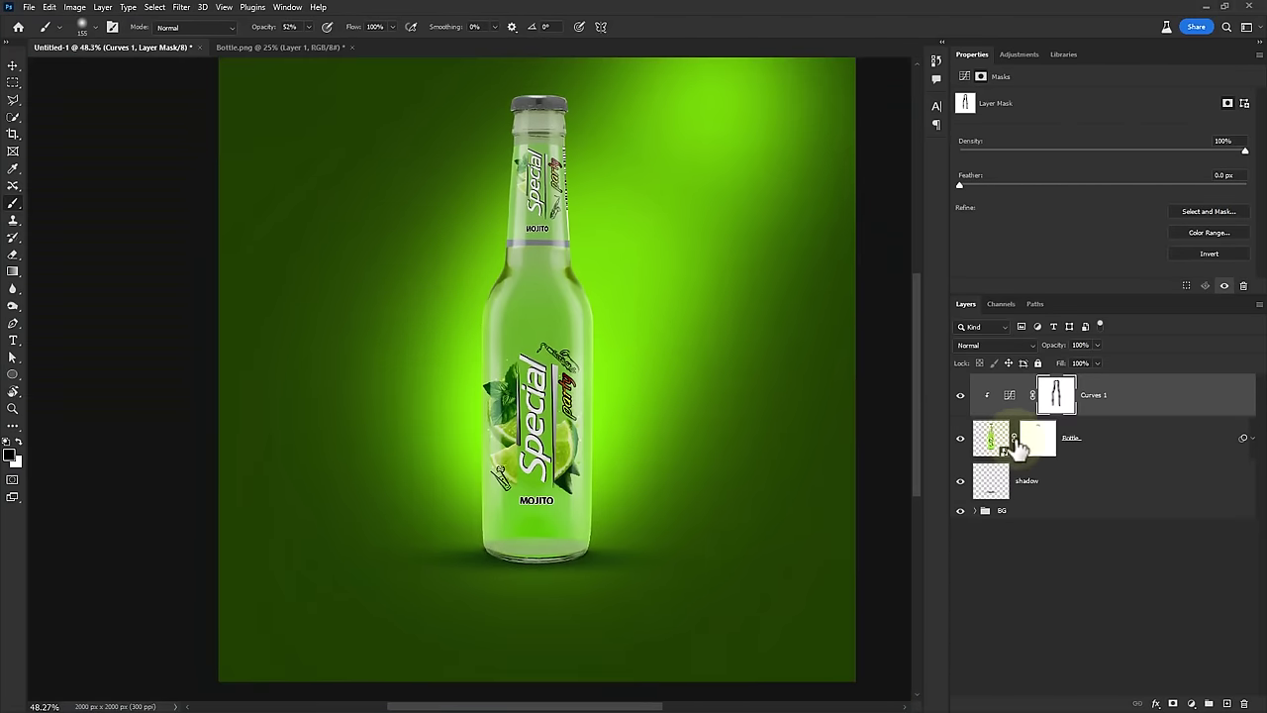
{"action": "left_click", "coordinate": [961, 395]}
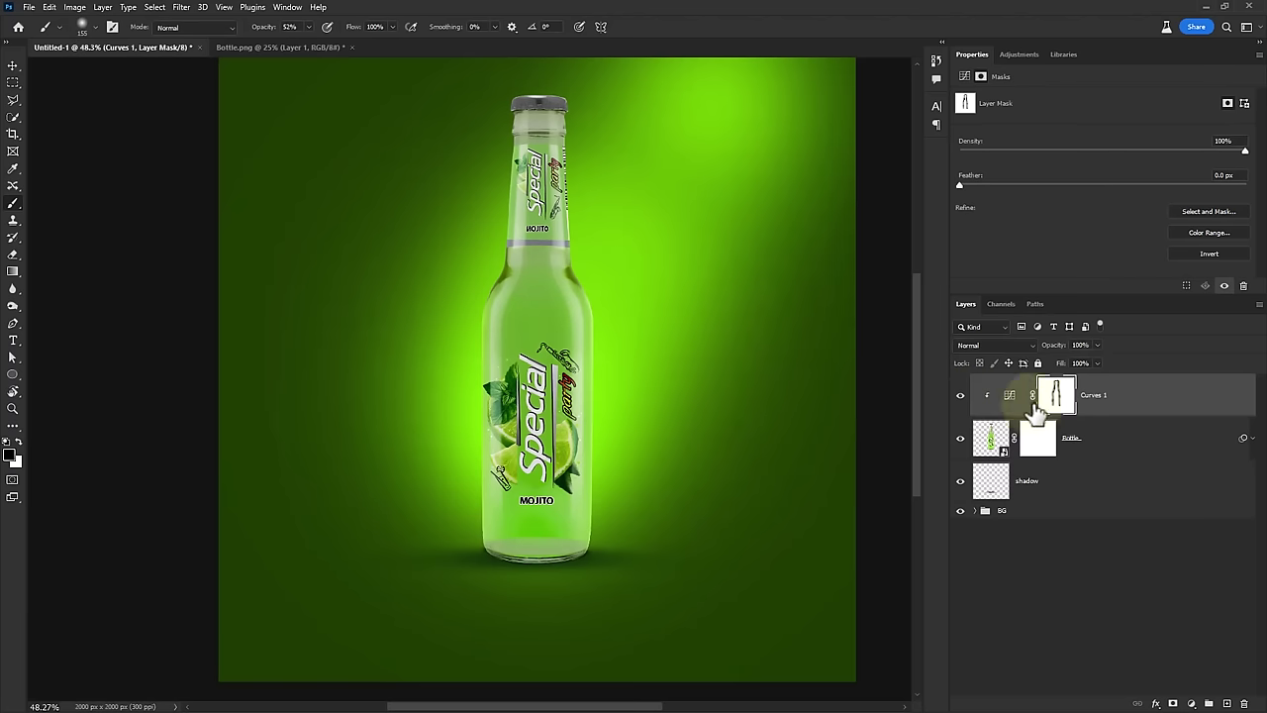
{"action": "left_click", "coordinate": [1056, 396], "text": "shift"}
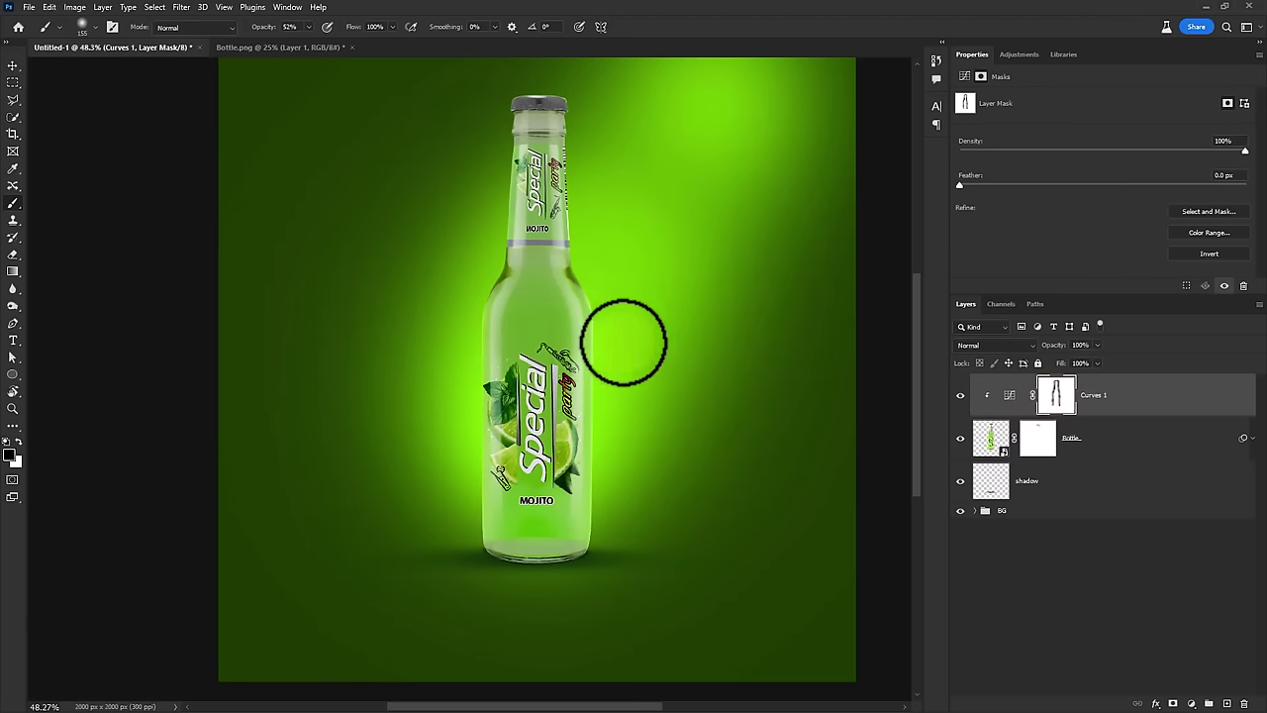
{"action": "scroll", "coordinate": [589, 278], "scroll_direction": "up", "scroll_amount": 2}
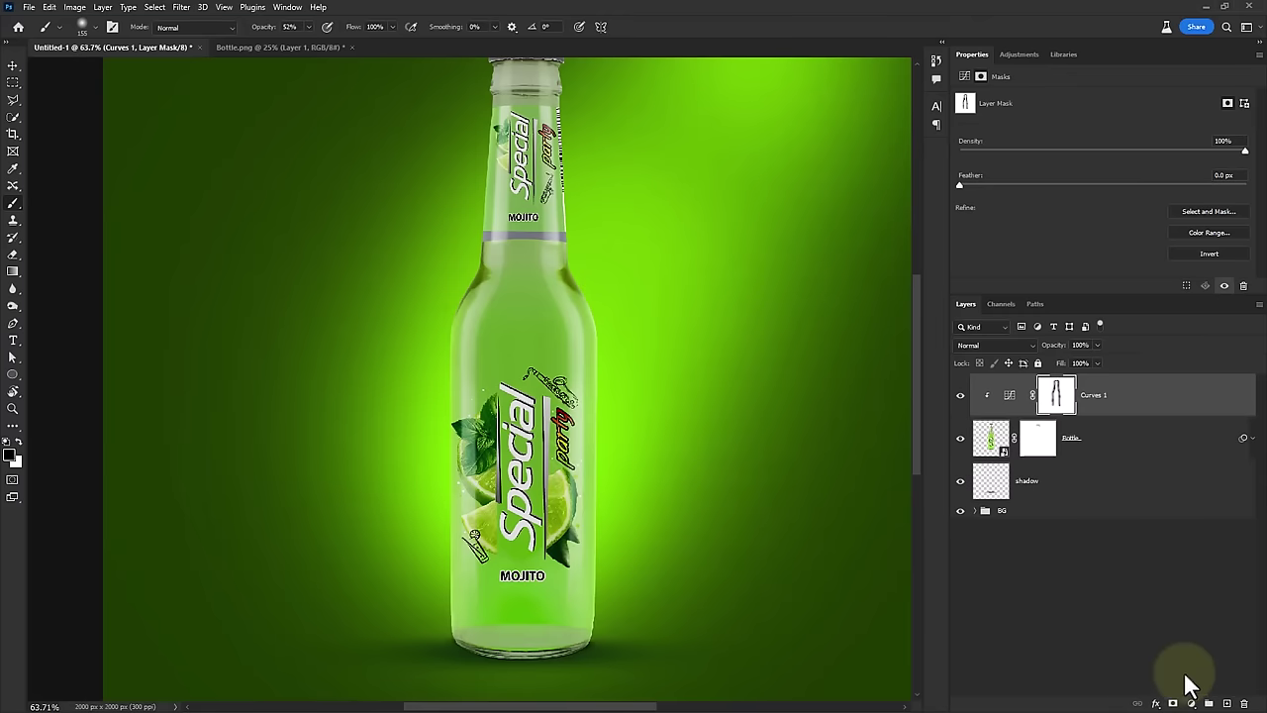
Load the Bottle layer's selection and fill it with a pale lime #b7ff5d Solid Color layer
{"action": "right_click", "coordinate": [998, 437]}
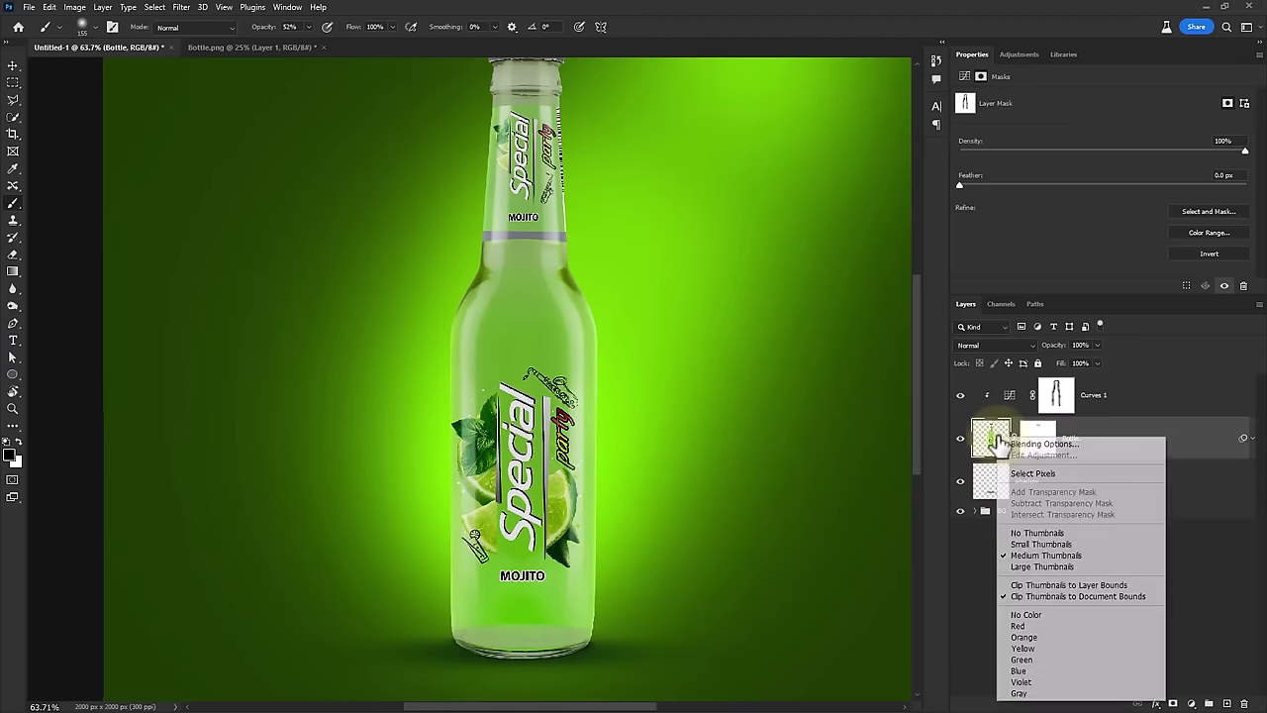
{"action": "left_click", "coordinate": [1023, 475]}
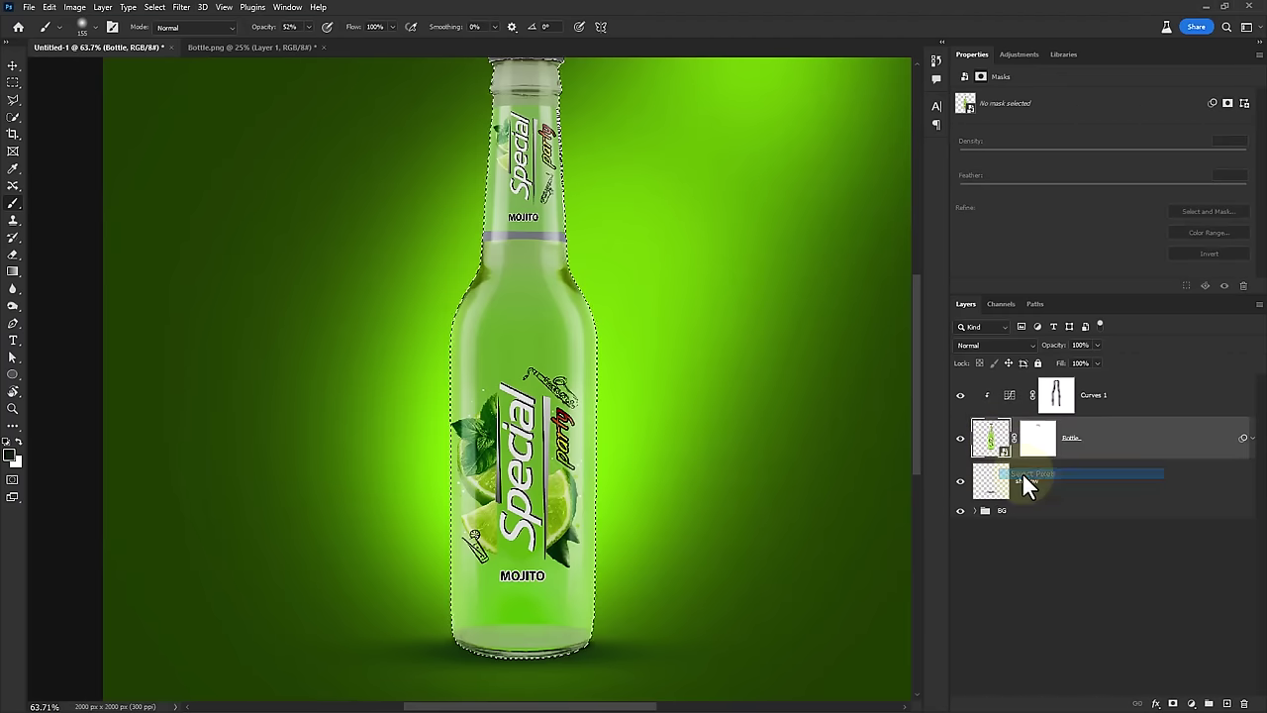
{"action": "left_click", "coordinate": [1188, 703]}
{"action": "left_click", "coordinate": [1174, 472]}
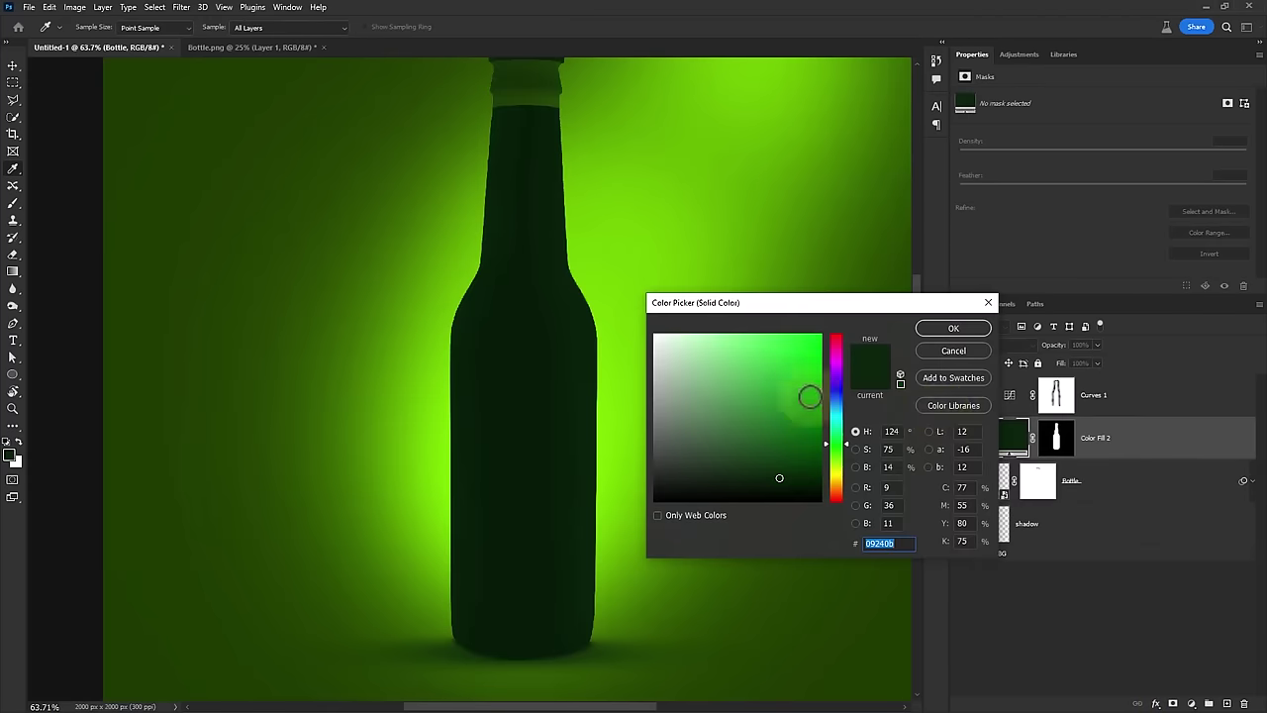
{"action": "left_click", "coordinate": [615, 347]}
{"action": "left_click_drag", "start_coordinate": [782, 352], "coordinate": [832, 324]}
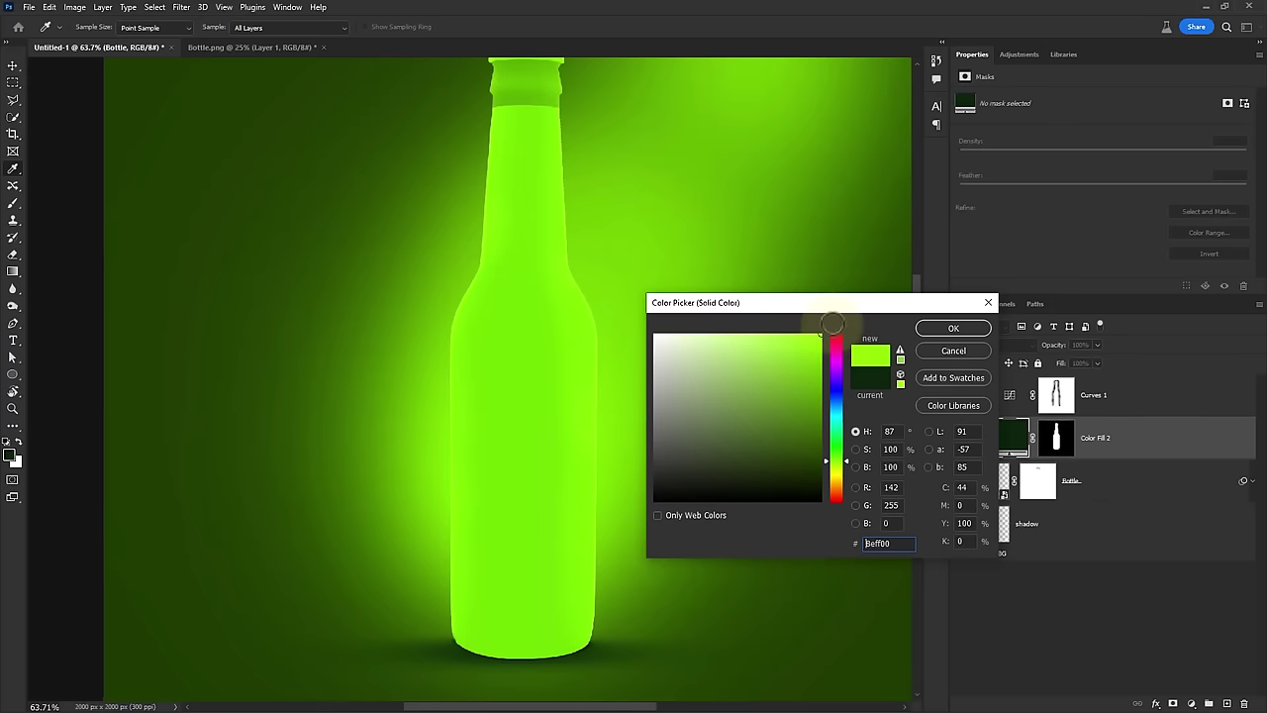
{"action": "left_click_drag", "start_coordinate": [745, 337], "coordinate": [764, 327]}
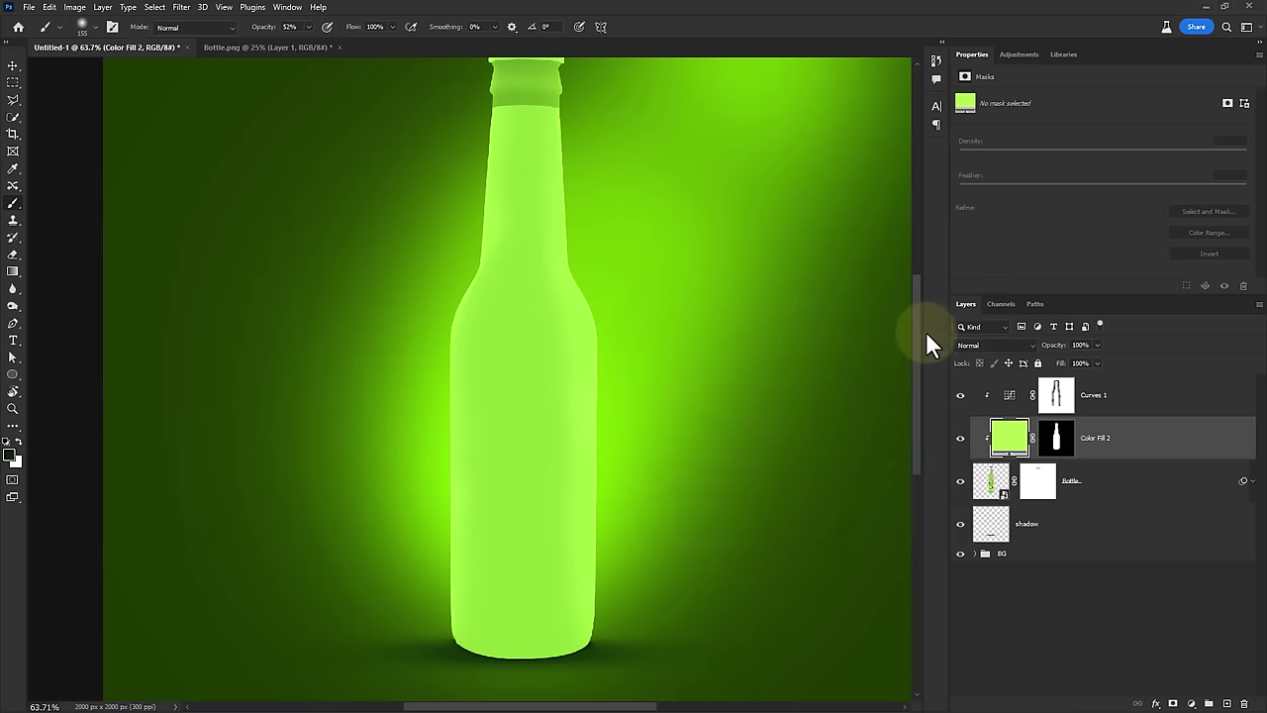
Confirm the lime fill and invert the Color Fill 2 mask to hide it
{"action": "left_click", "coordinate": [925, 332]}
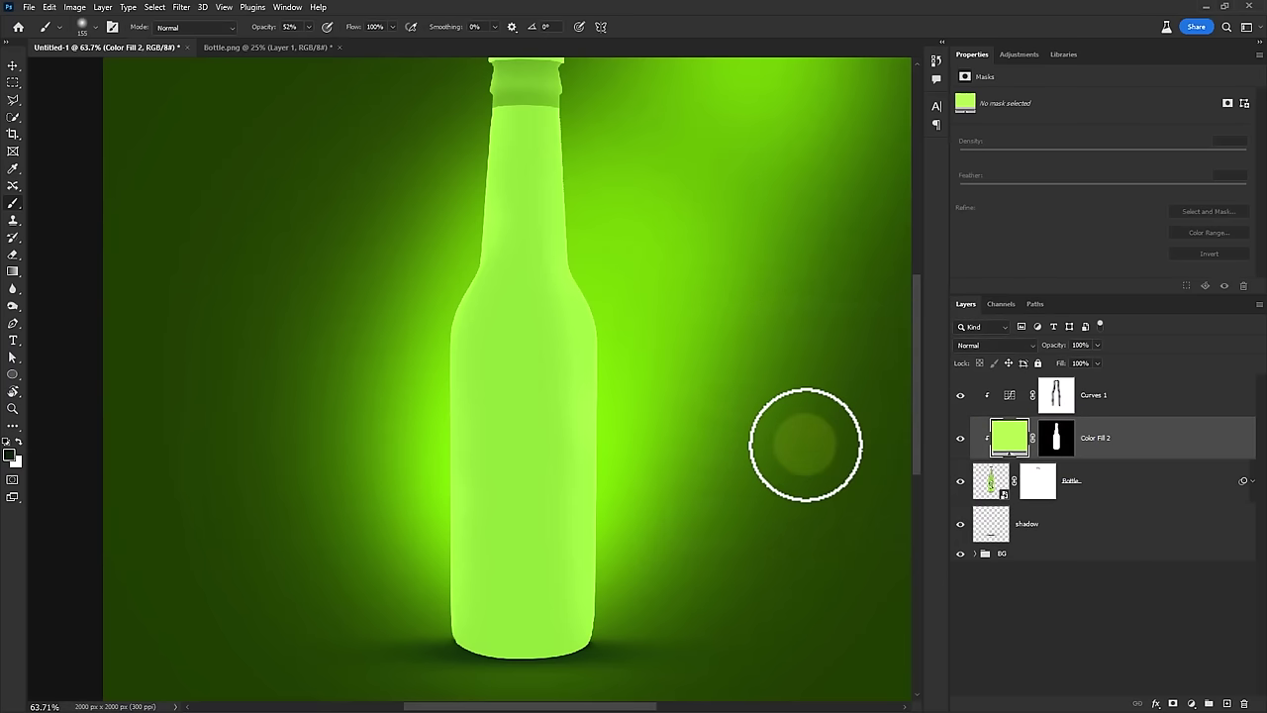
{"action": "scroll", "coordinate": [797, 431], "scroll_direction": "down", "scroll_amount": 2}
{"action": "scroll", "coordinate": [763, 406], "scroll_direction": "down", "scroll_amount": 1}
{"action": "left_click", "coordinate": [1055, 445]}
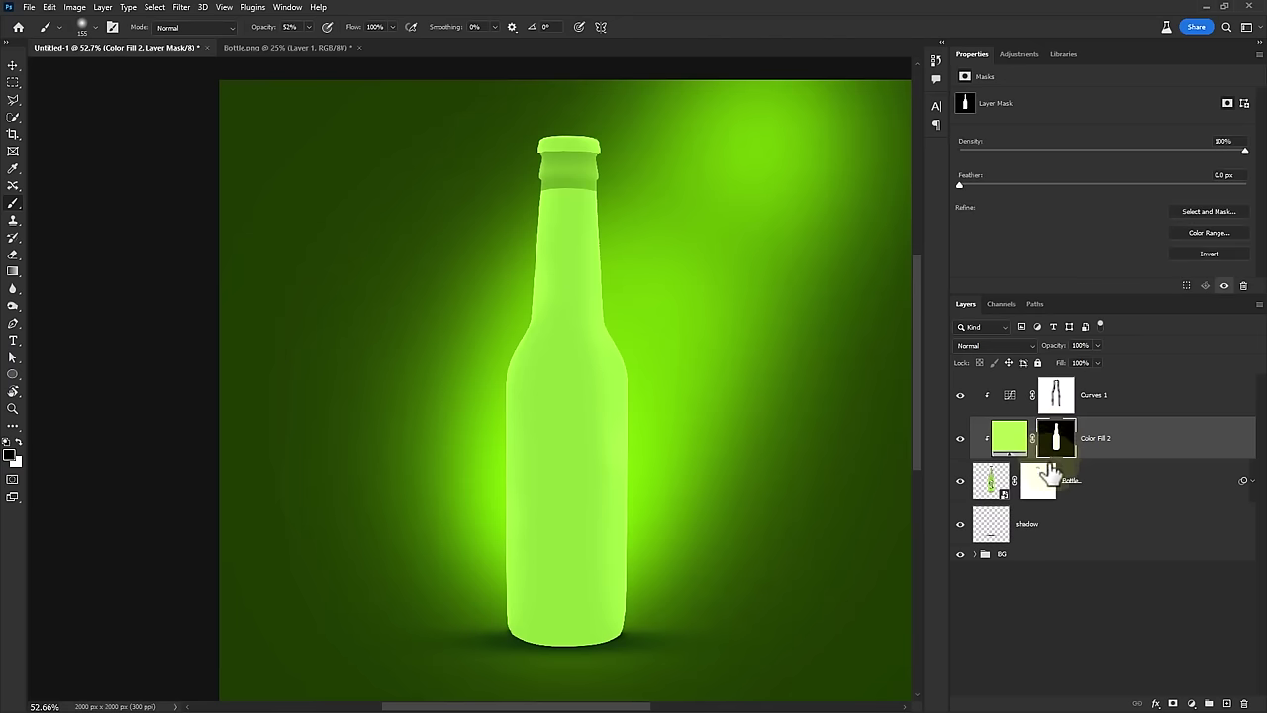
{"action": "key", "text": "ctrl+i"}
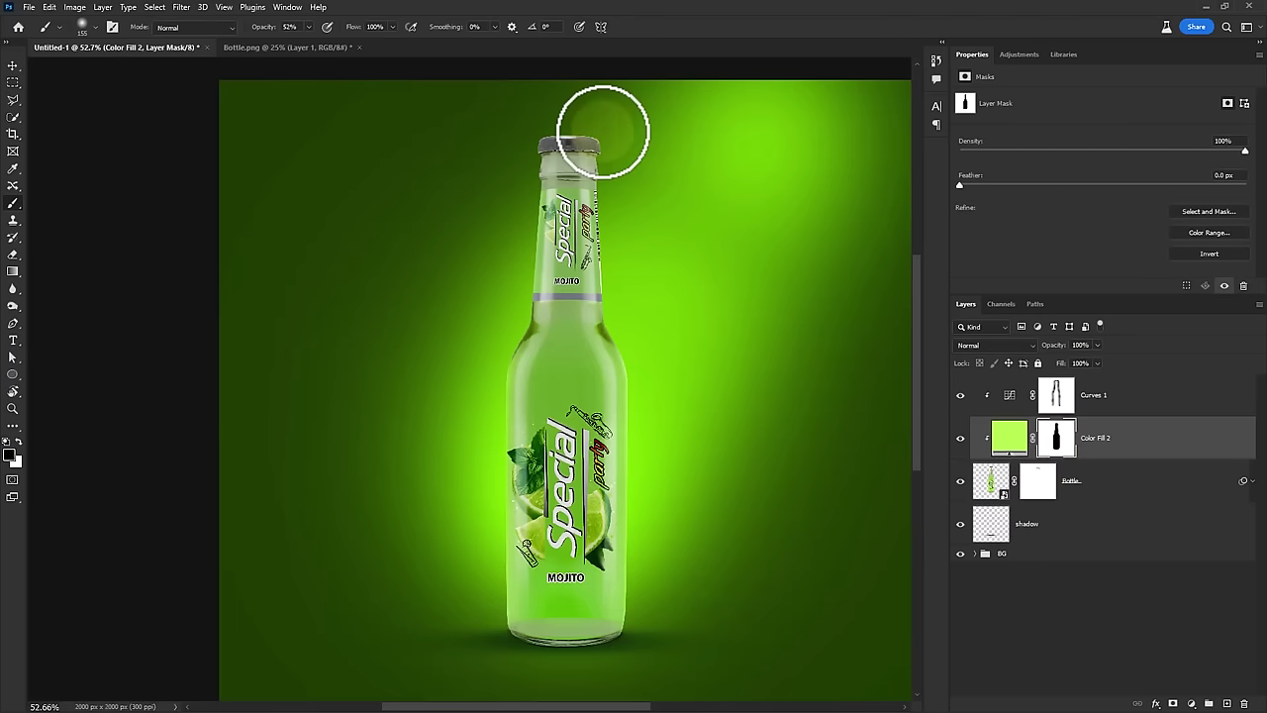
Paint the fill back around the cap with a small soft brush at 32% opacity
{"action": "left_click_drag", "start_coordinate": [601, 131], "coordinate": [592, 248]}
{"action": "scroll", "coordinate": [592, 247], "scroll_direction": "up", "scroll_amount": 3}
{"action": "scroll", "coordinate": [588, 243], "scroll_direction": "up", "scroll_amount": 8}
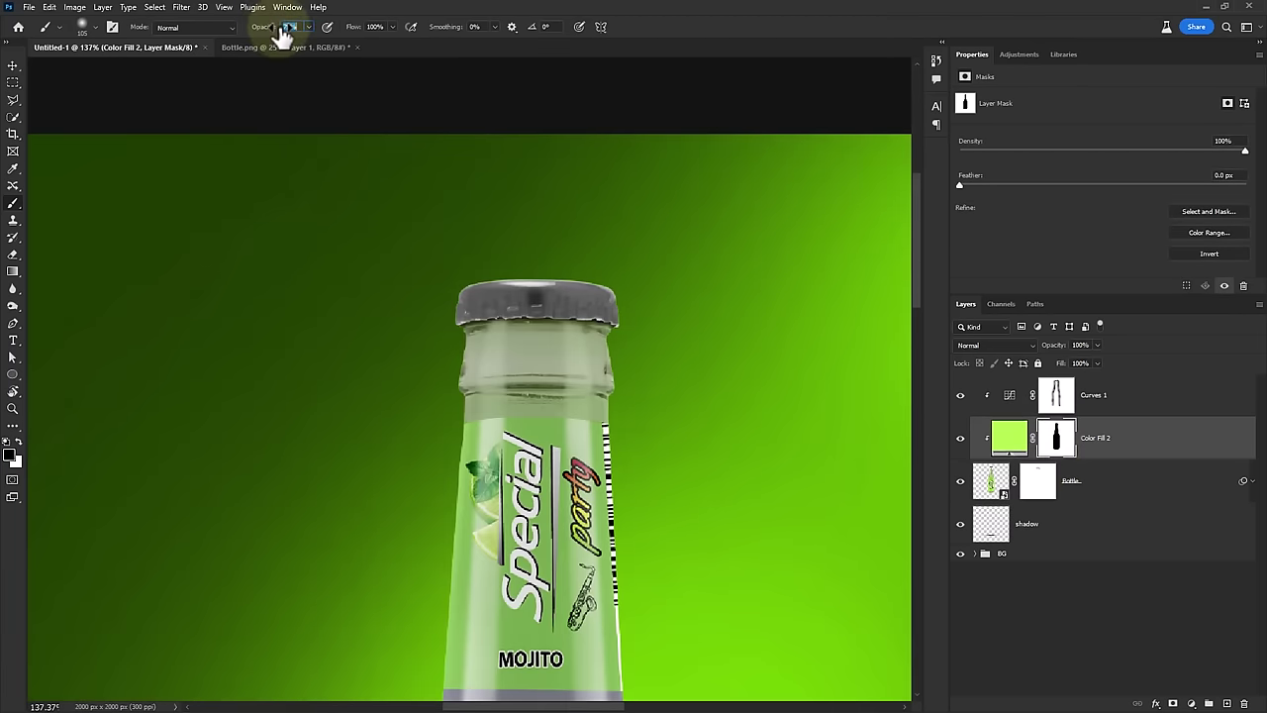
{"action": "mouse_move", "coordinate": [481, 210]}
{"action": "left_mouse_down"}
{"action": "mouse_move", "coordinate": [528, 273]}
{"action": "mouse_move", "coordinate": [512, 268]}
{"action": "mouse_move", "coordinate": [622, 319]}
{"action": "left_mouse_up"}
{"action": "left_click", "coordinate": [18, 441]}
{"action": "key", "text": "ctrl+z"}
{"action": "scroll", "coordinate": [612, 351], "scroll_direction": "down", "scroll_amount": 3}
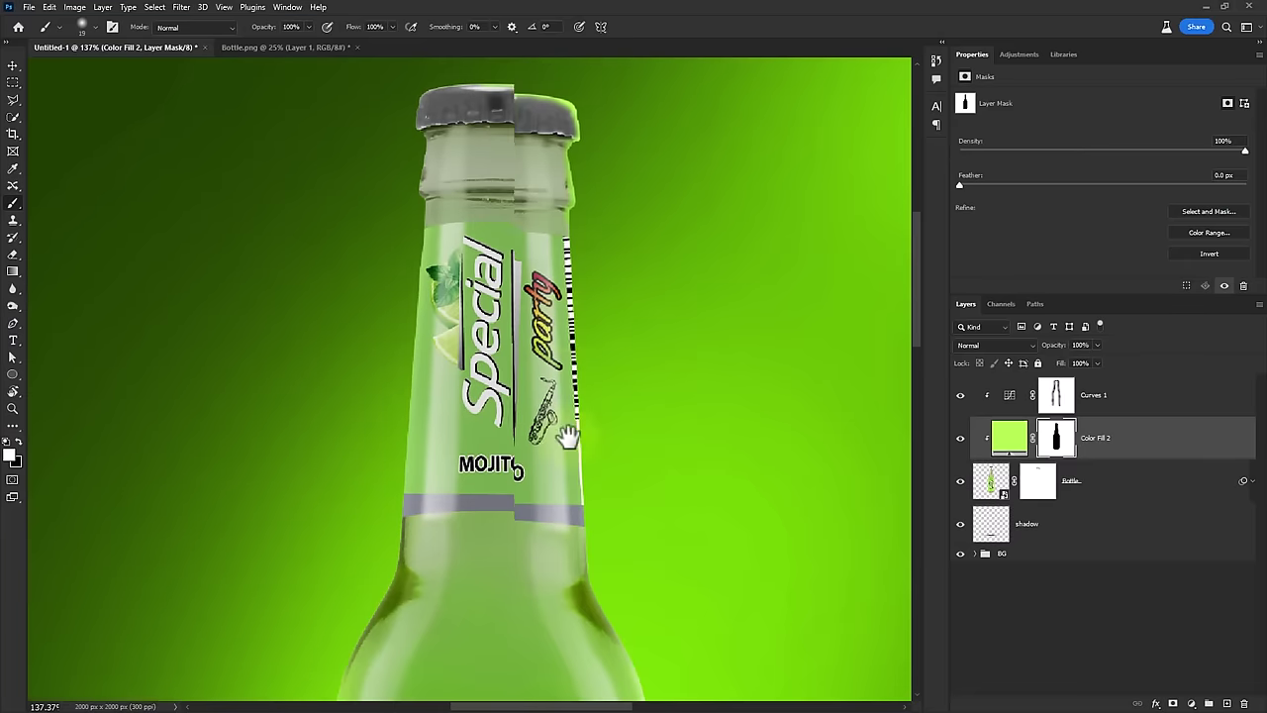
{"action": "scroll", "coordinate": [611, 583], "scroll_direction": "down", "scroll_amount": 2}
{"action": "scroll", "coordinate": [603, 452], "scroll_direction": "down", "scroll_amount": 2}
{"action": "scroll", "coordinate": [654, 297], "scroll_direction": "down", "scroll_amount": 5}
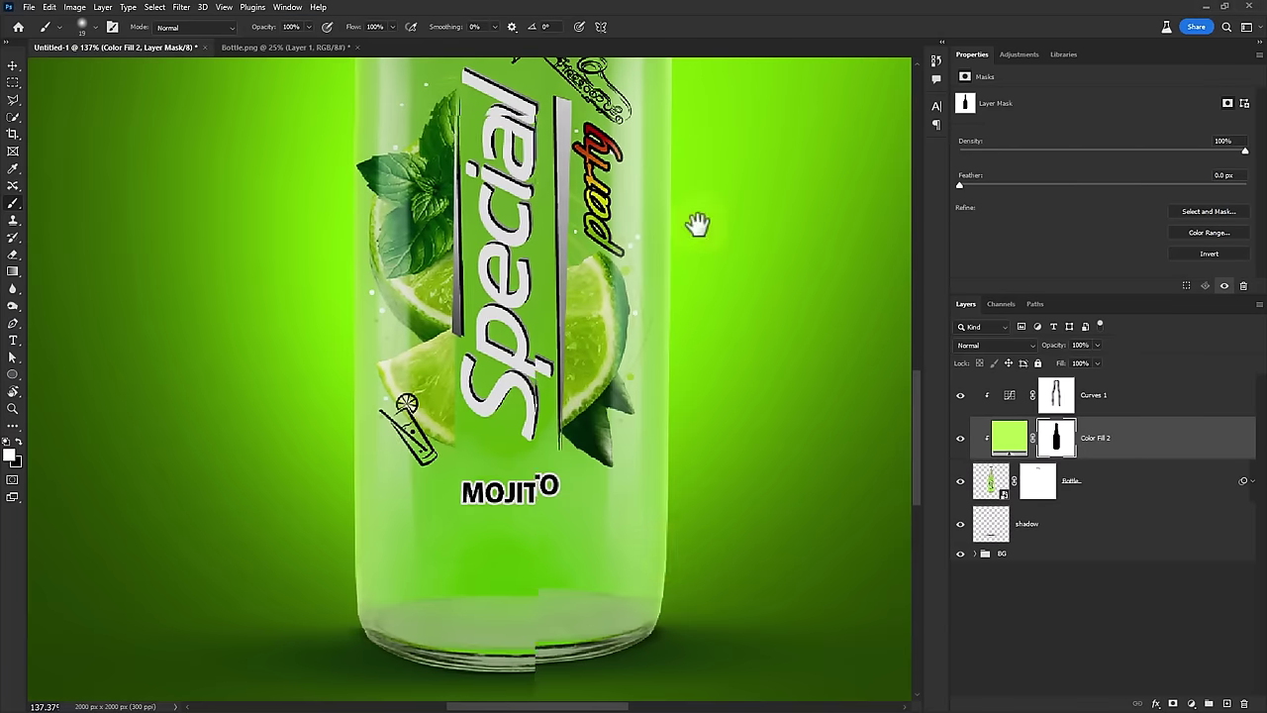
{"action": "scroll", "coordinate": [422, 365], "scroll_direction": "up", "scroll_amount": 4}
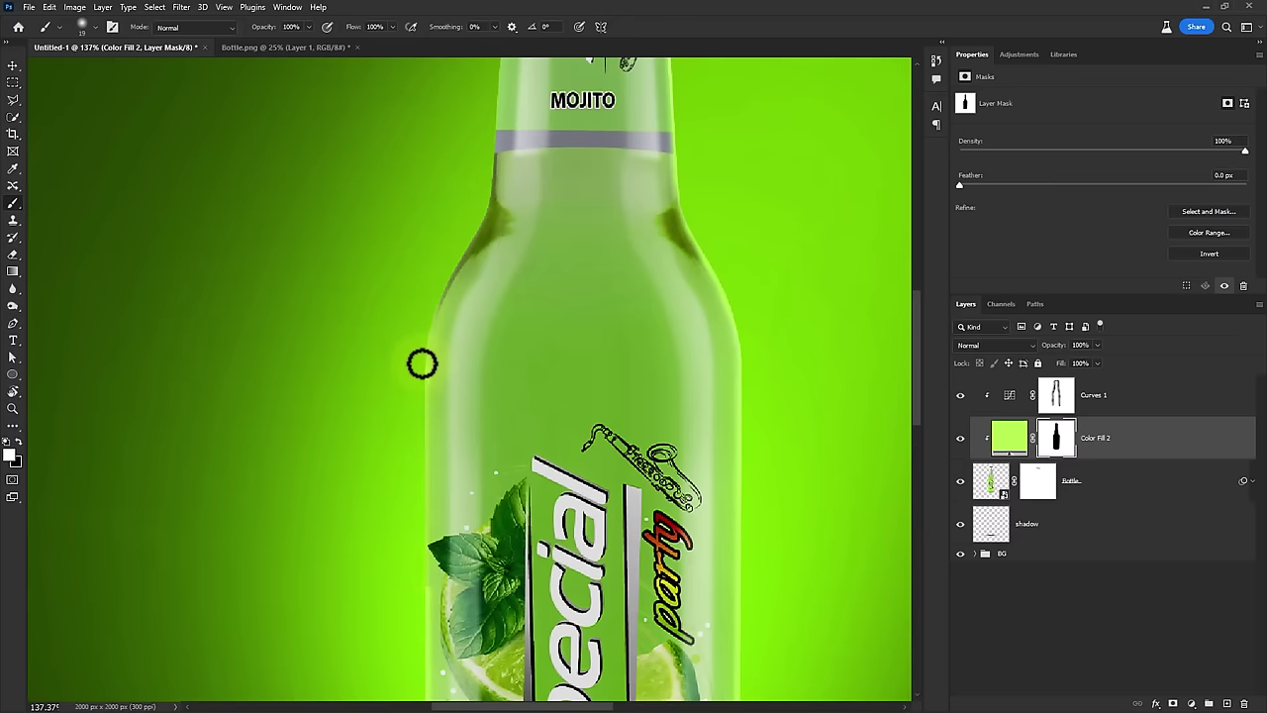
{"action": "scroll", "coordinate": [461, 393], "scroll_direction": "up", "scroll_amount": 1}
{"action": "scroll", "coordinate": [492, 327], "scroll_direction": "up", "scroll_amount": 3}
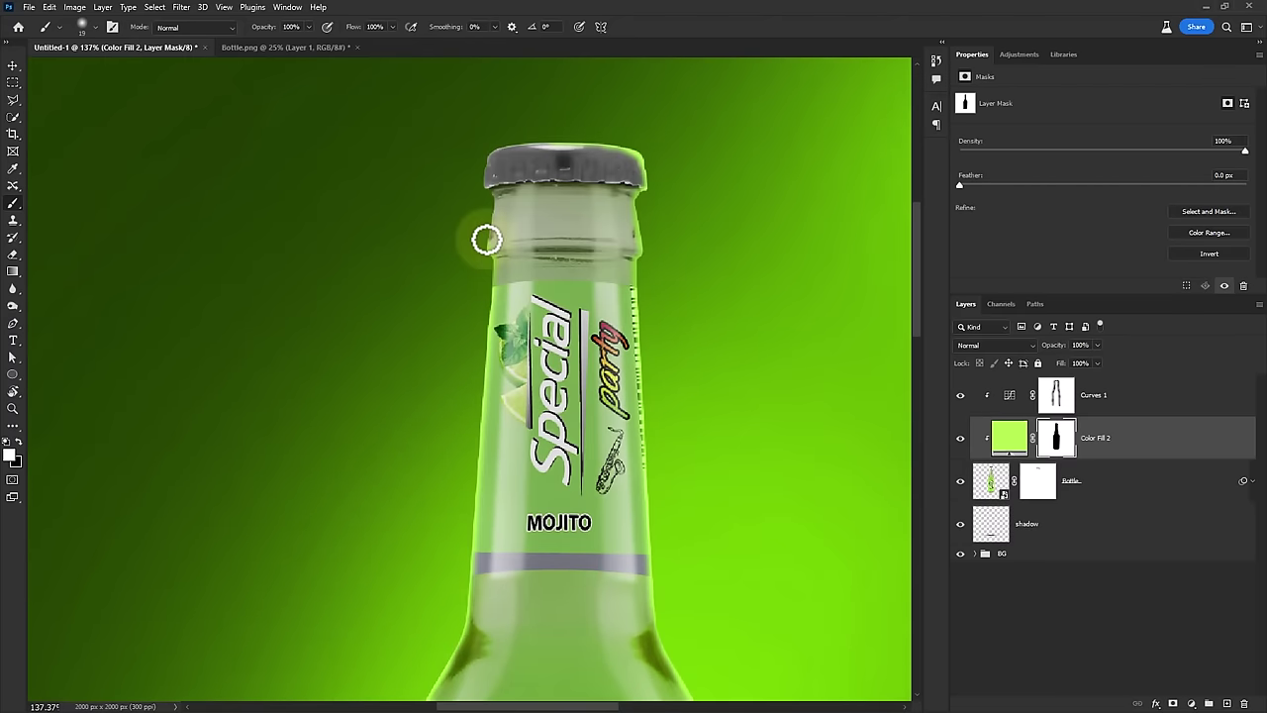
{"action": "scroll", "coordinate": [597, 396], "scroll_direction": "down", "scroll_amount": 2}
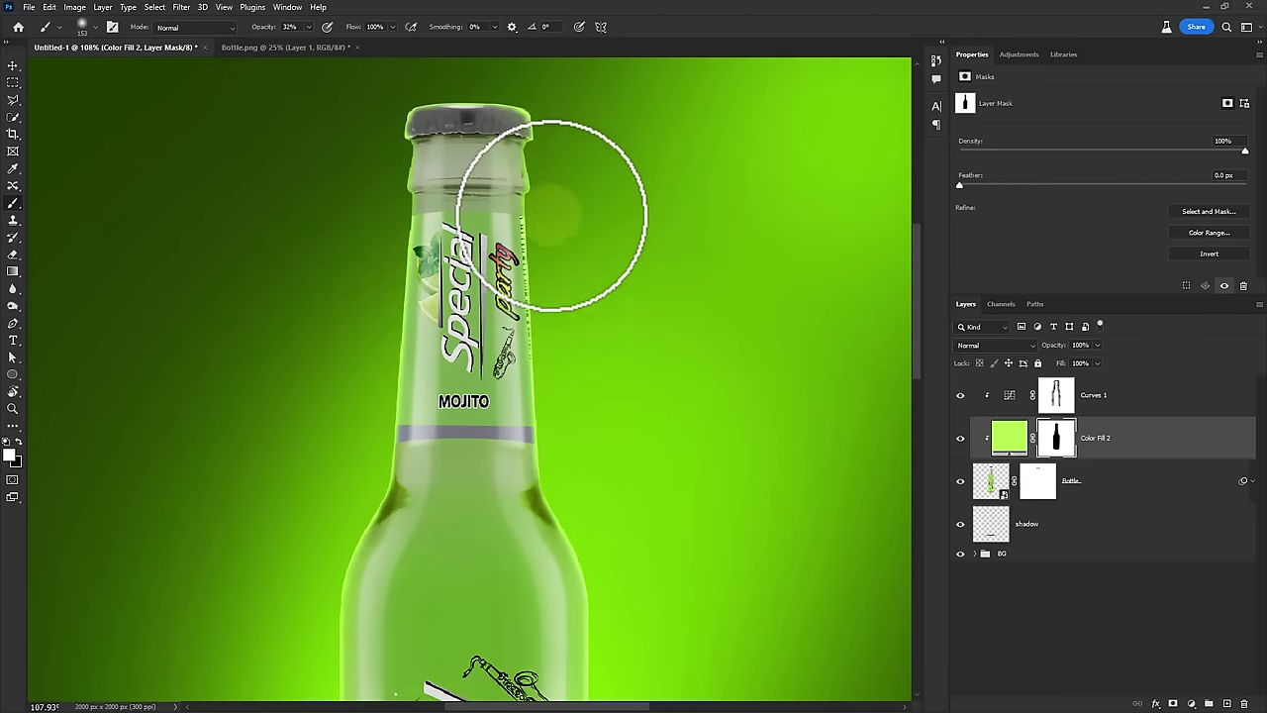
Check the labels, neck and cap, refine with a smaller brush, then toggle the tint
{"action": "left_click_drag", "start_coordinate": [611, 603], "coordinate": [637, 340]}
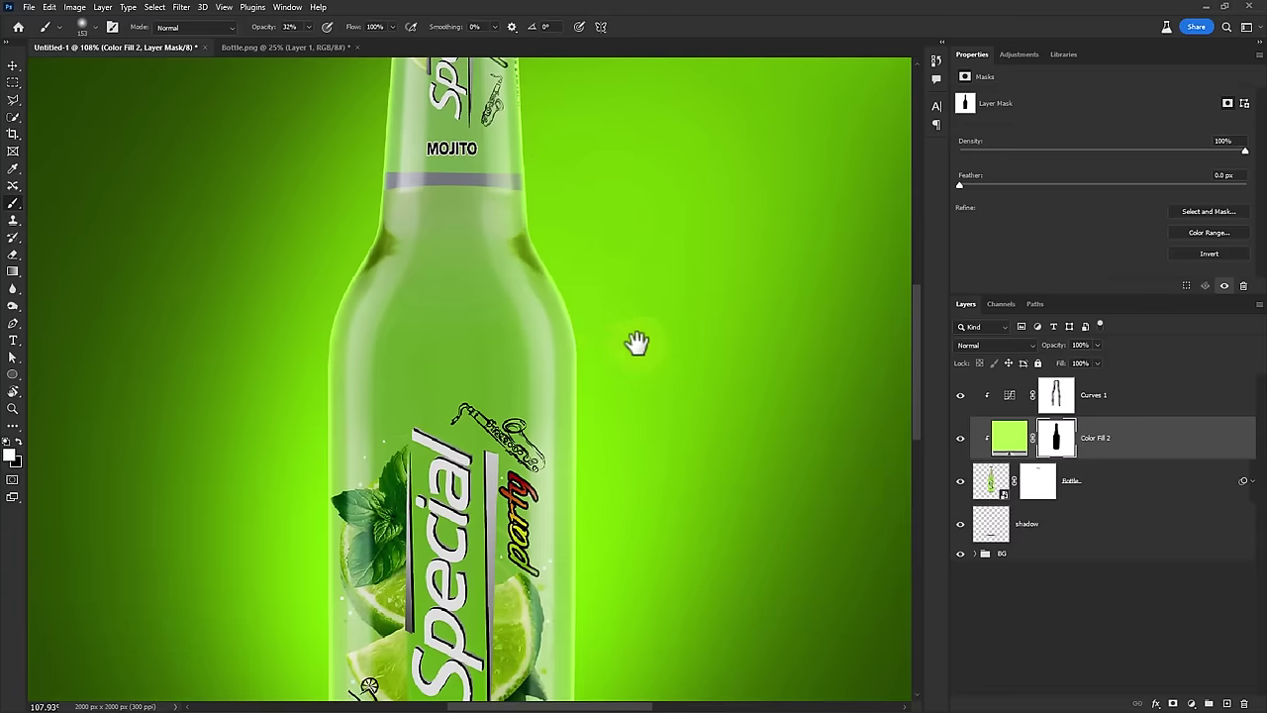
{"action": "left_click_drag", "start_coordinate": [616, 475], "coordinate": [622, 293]}
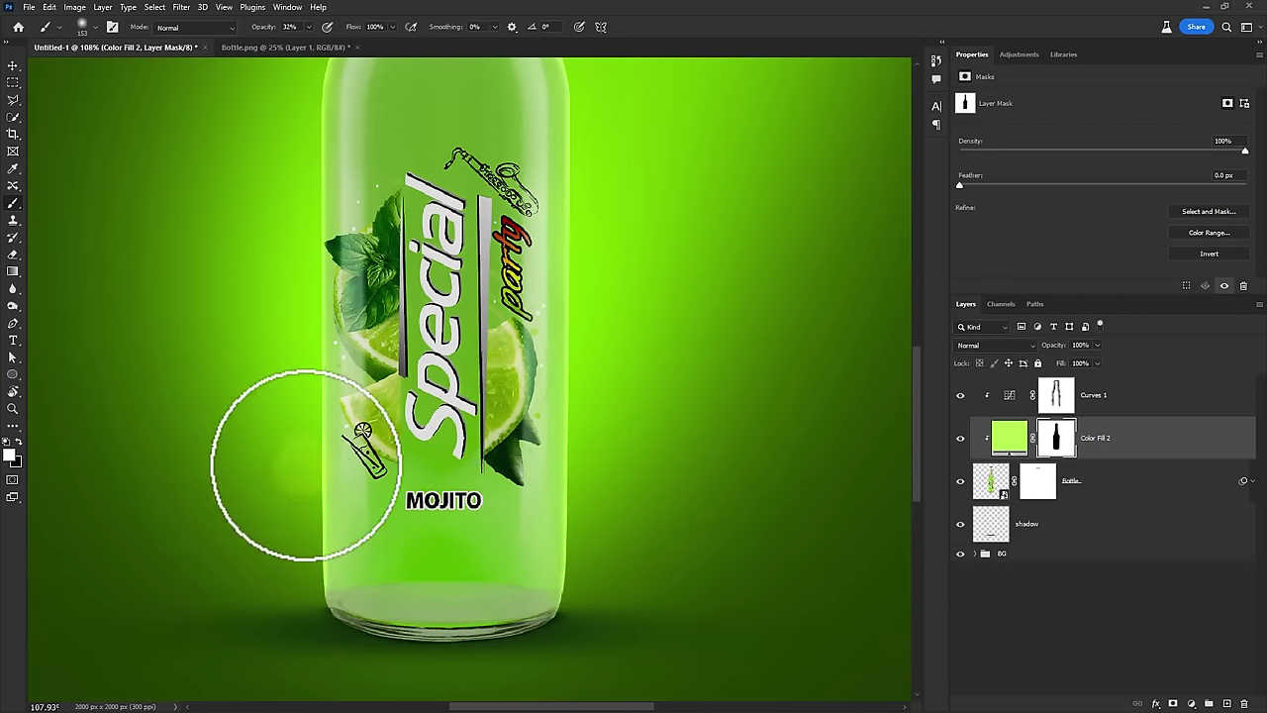
{"action": "left_click_drag", "start_coordinate": [297, 367], "coordinate": [287, 668]}
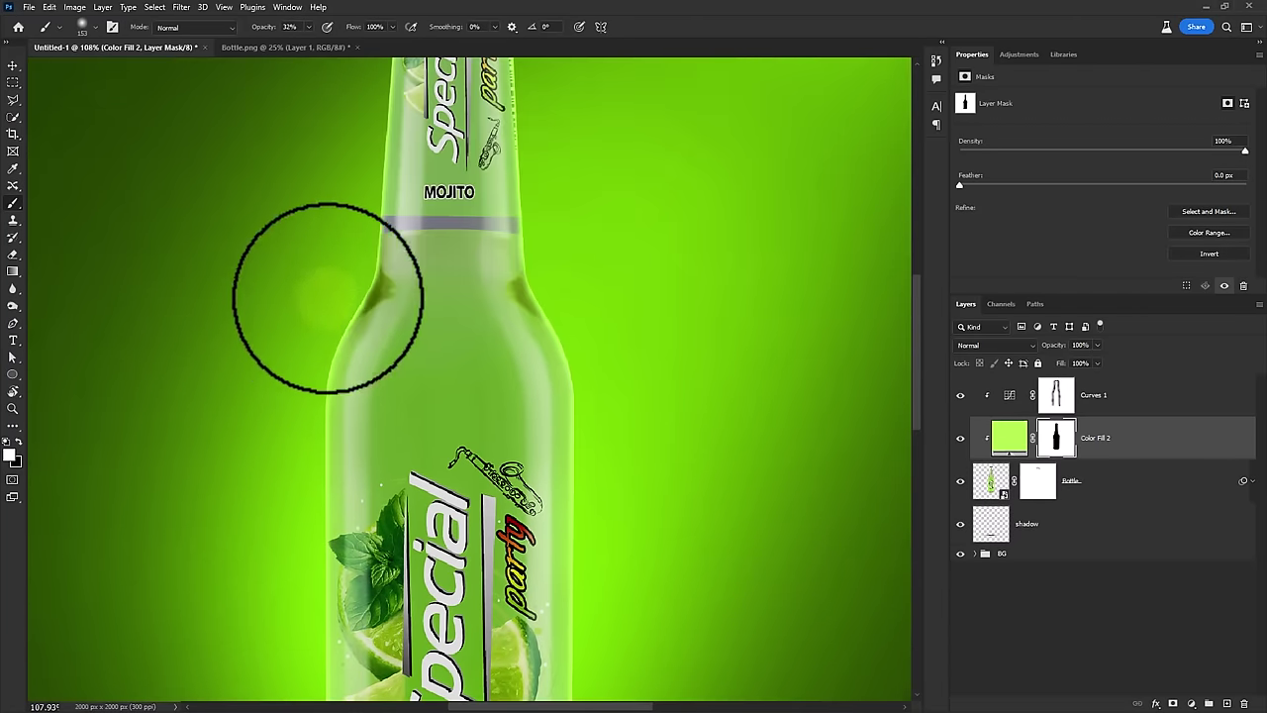
{"action": "left_click_drag", "start_coordinate": [353, 227], "coordinate": [350, 469]}
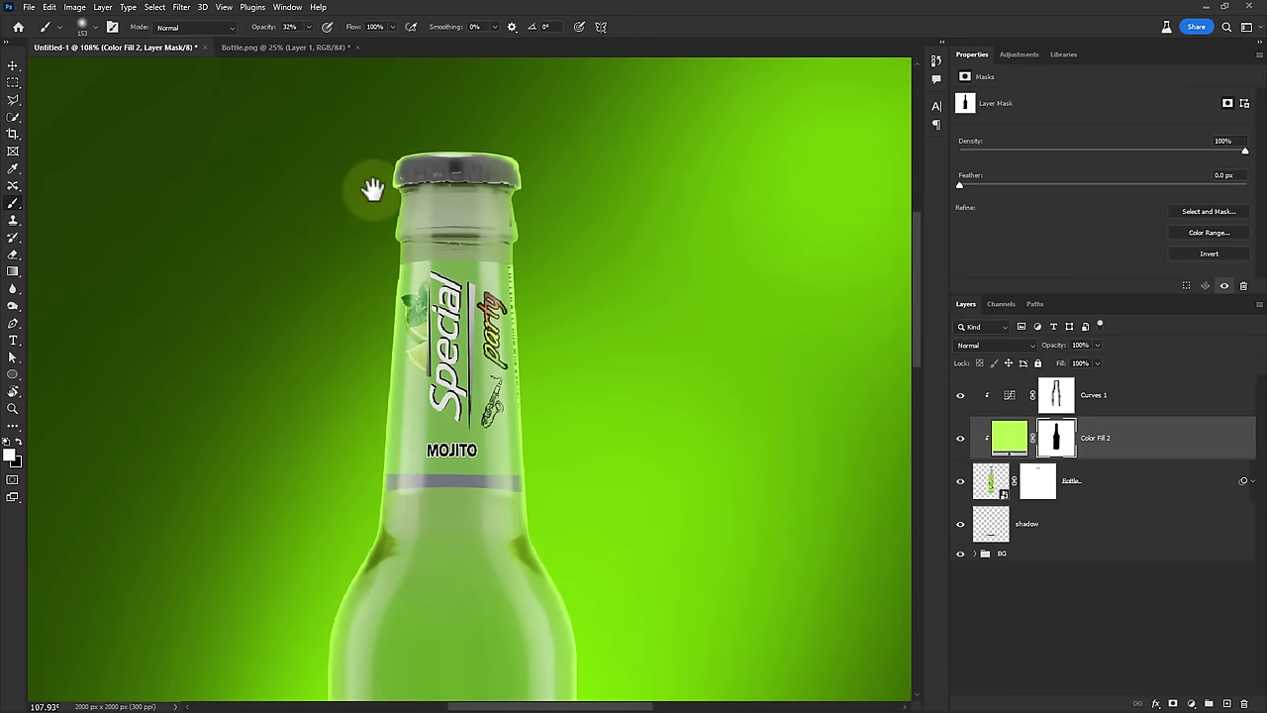
{"action": "key", "text": "bracketleft"}
{"action": "key", "text": "bracketleft"}
{"action": "key", "text": "bracketleft"}
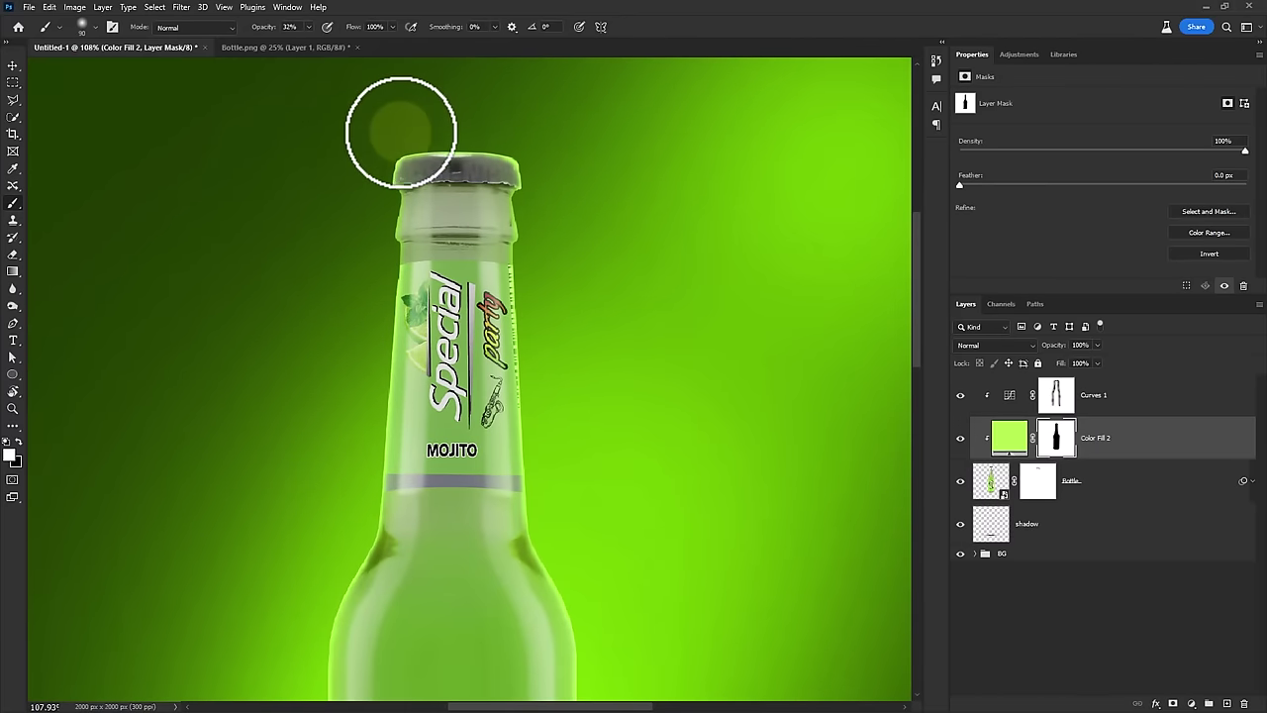
{"action": "scroll", "coordinate": [345, 168], "scroll_direction": "down", "scroll_amount": 3}
{"action": "left_click", "coordinate": [960, 438]}
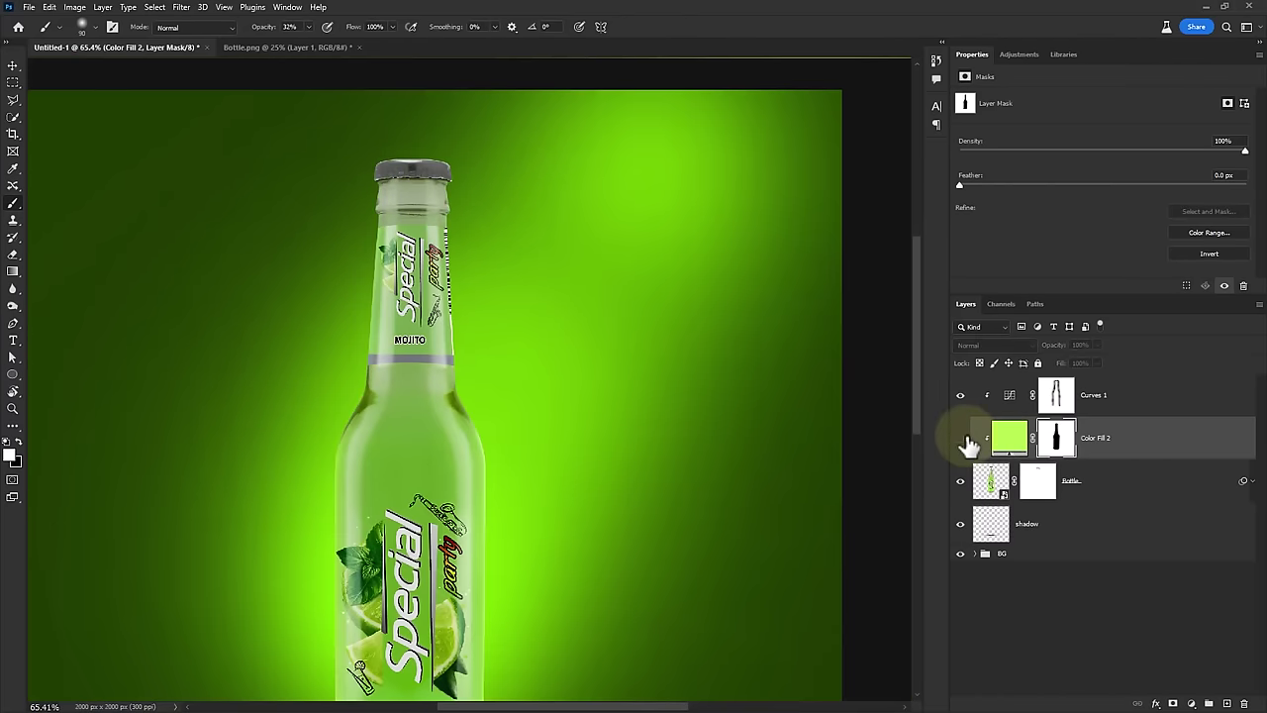
{"action": "scroll", "coordinate": [679, 444], "scroll_direction": "down", "scroll_amount": 2}
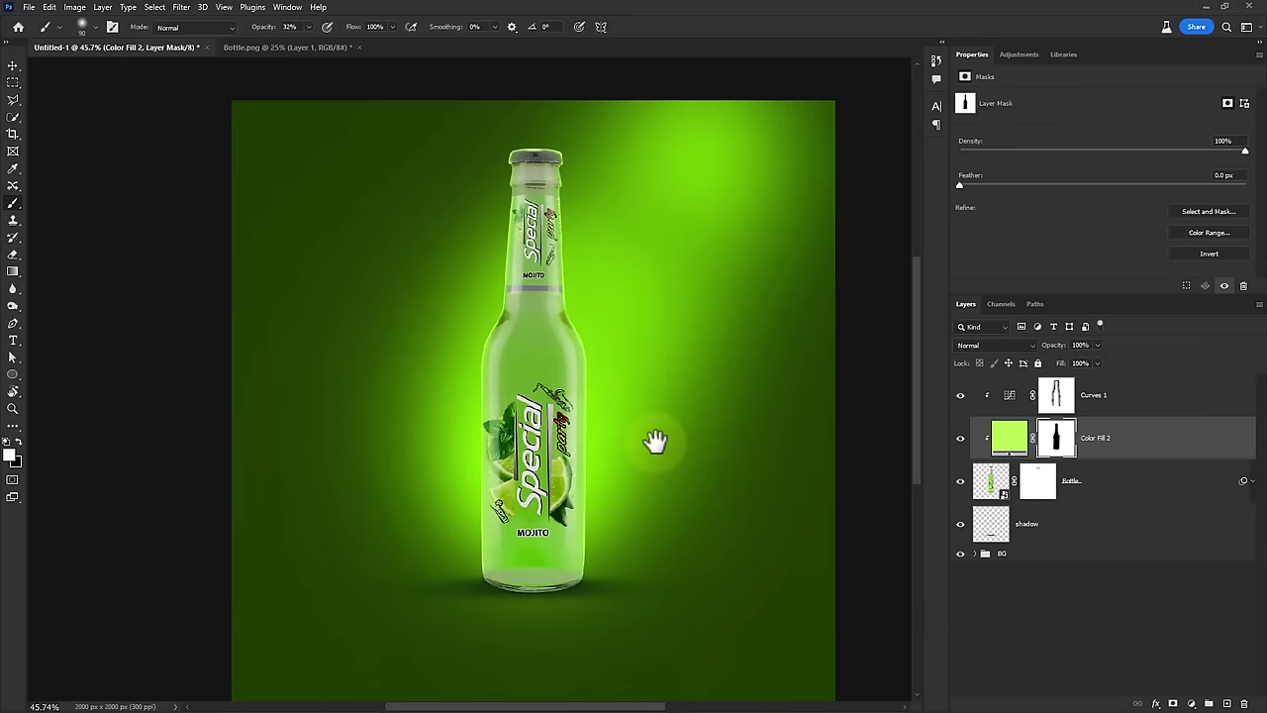
Duplicate and merge Curves 1, Color Fill 2 and Bottle, moving the copy below the shadow
{"action": "left_click", "coordinate": [1134, 490]}
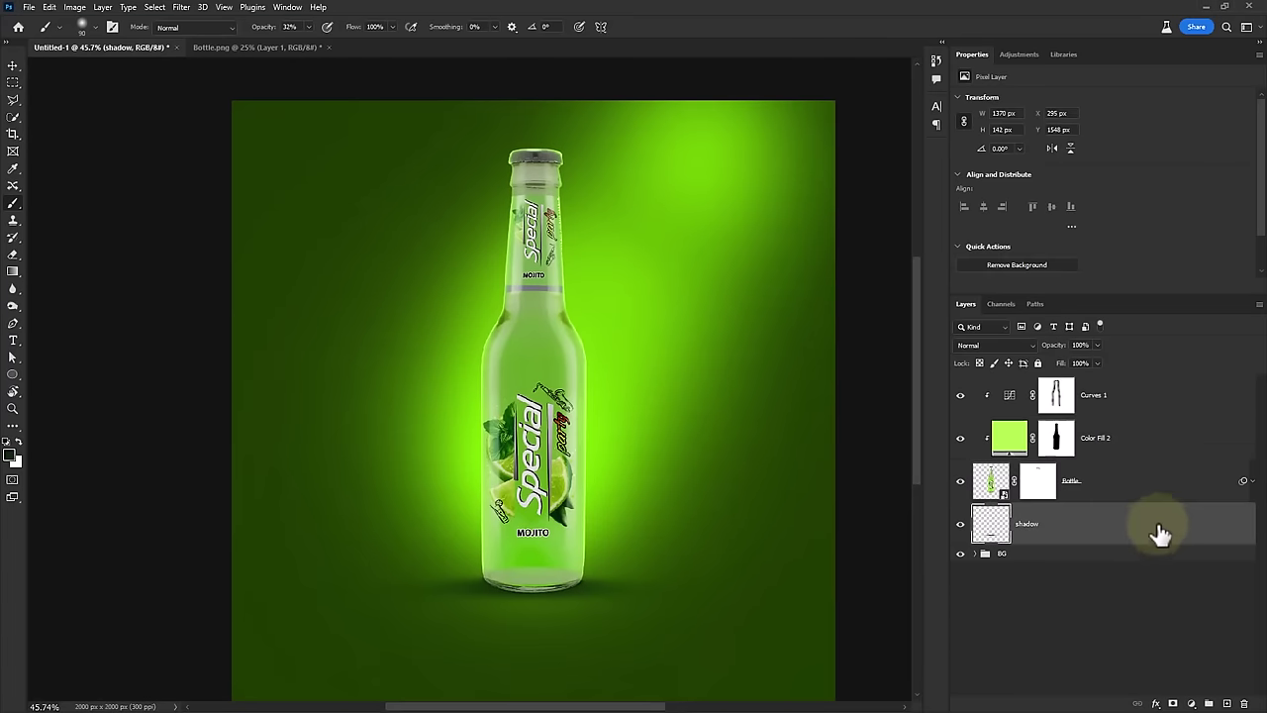
{"action": "left_click", "coordinate": [1141, 402], "text": "shift"}
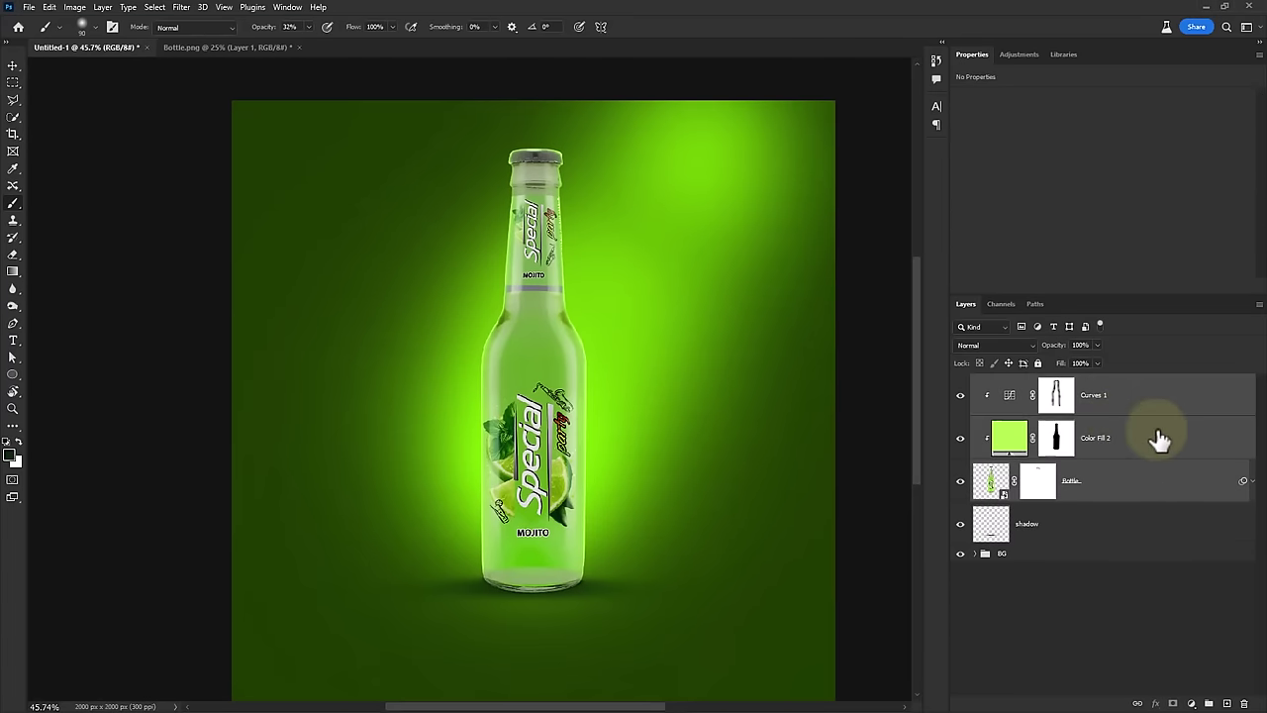
{"action": "key", "text": "ctrl+j"}
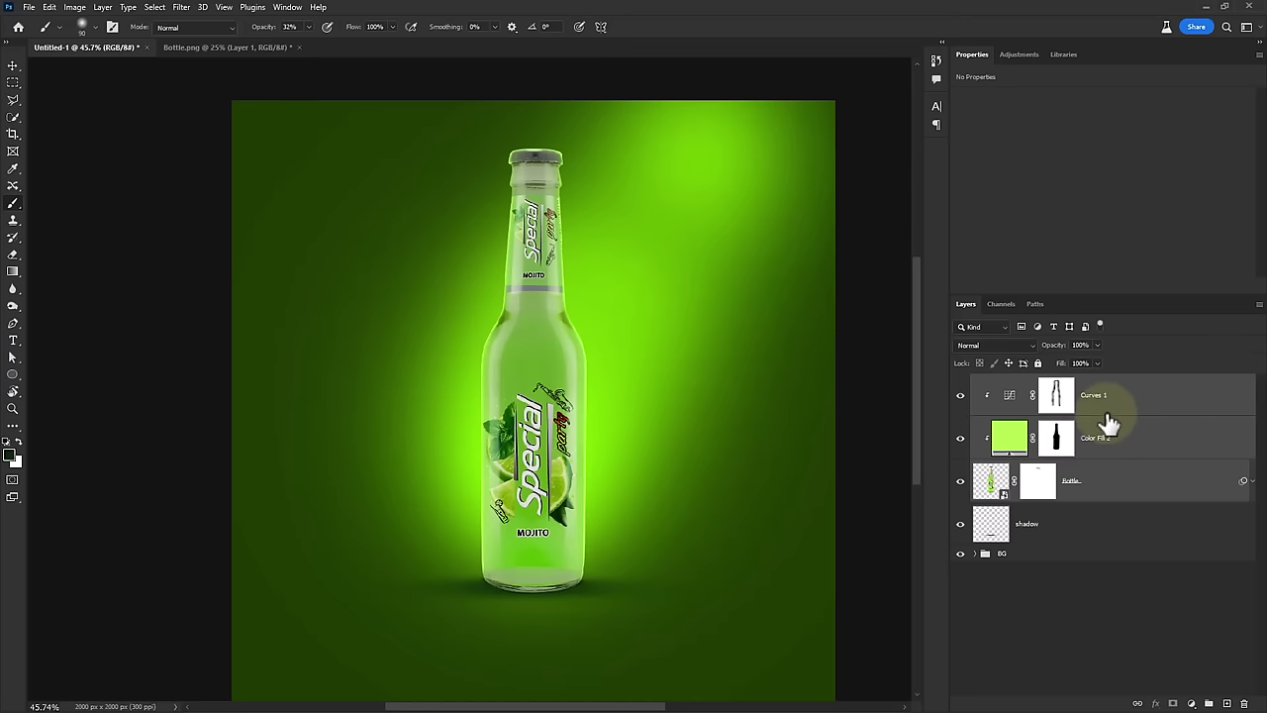
{"action": "right_click", "coordinate": [1115, 414]}
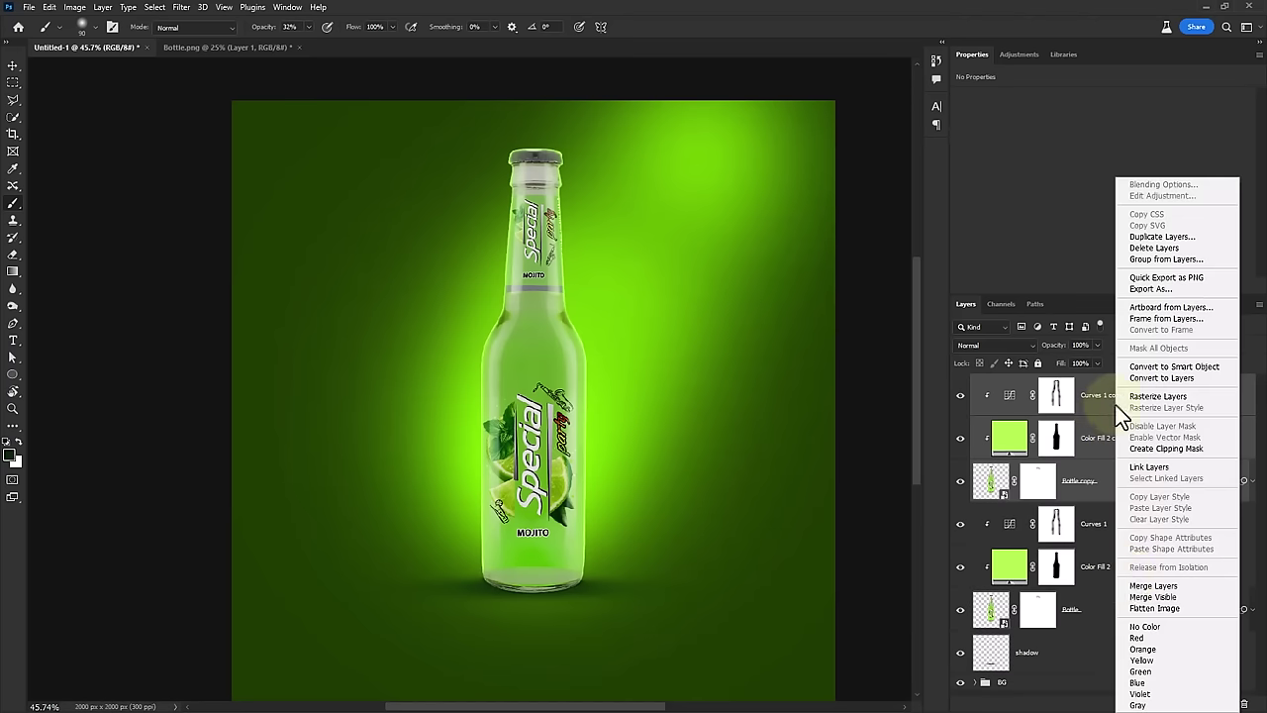
{"action": "left_click", "coordinate": [1148, 586]}
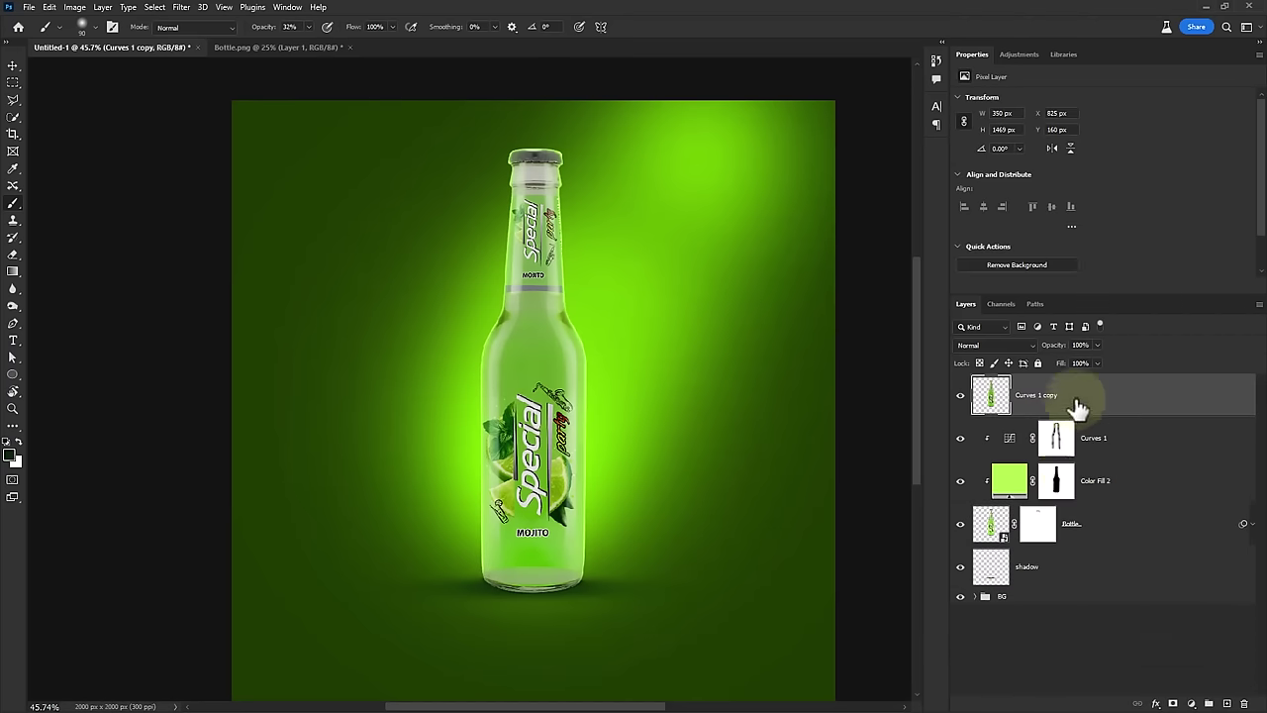
{"action": "left_click_drag", "start_coordinate": [1122, 398], "coordinate": [1055, 586]}
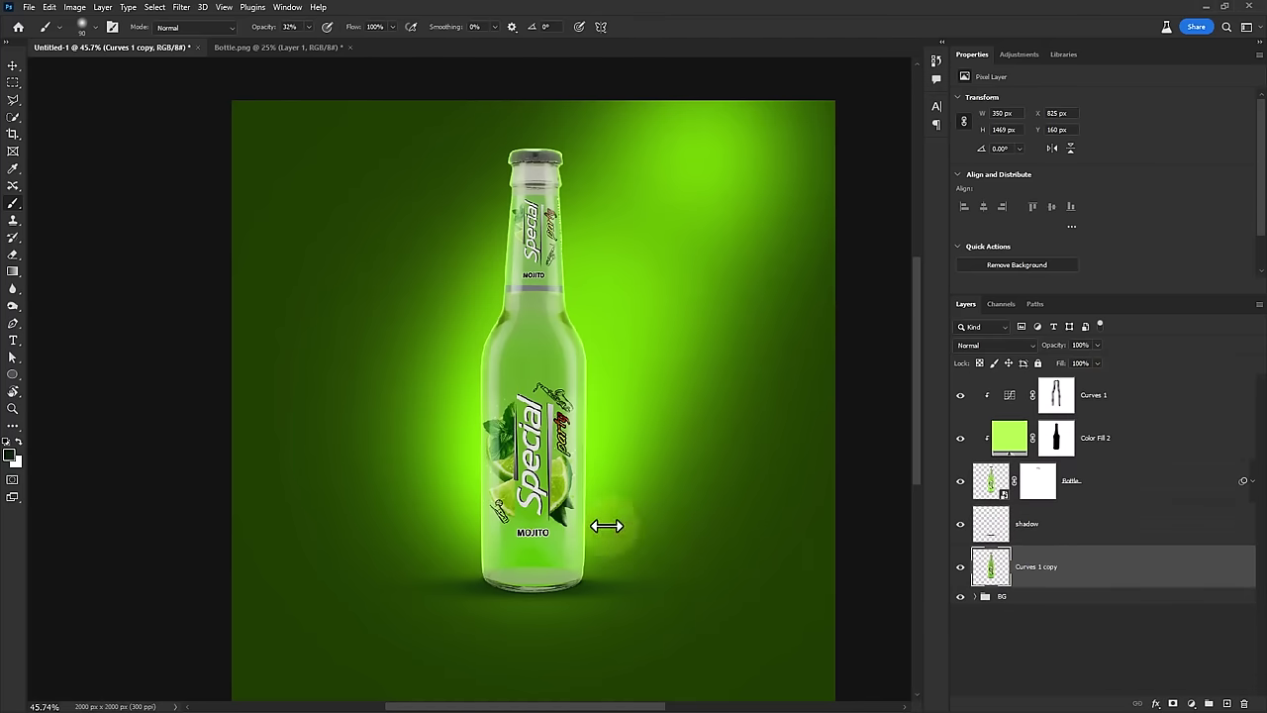
Flip the merged copy vertically and align it tightly beneath the bottle base
{"action": "key", "text": "ctrl+t"}
{"action": "right_click", "coordinate": [557, 402]}
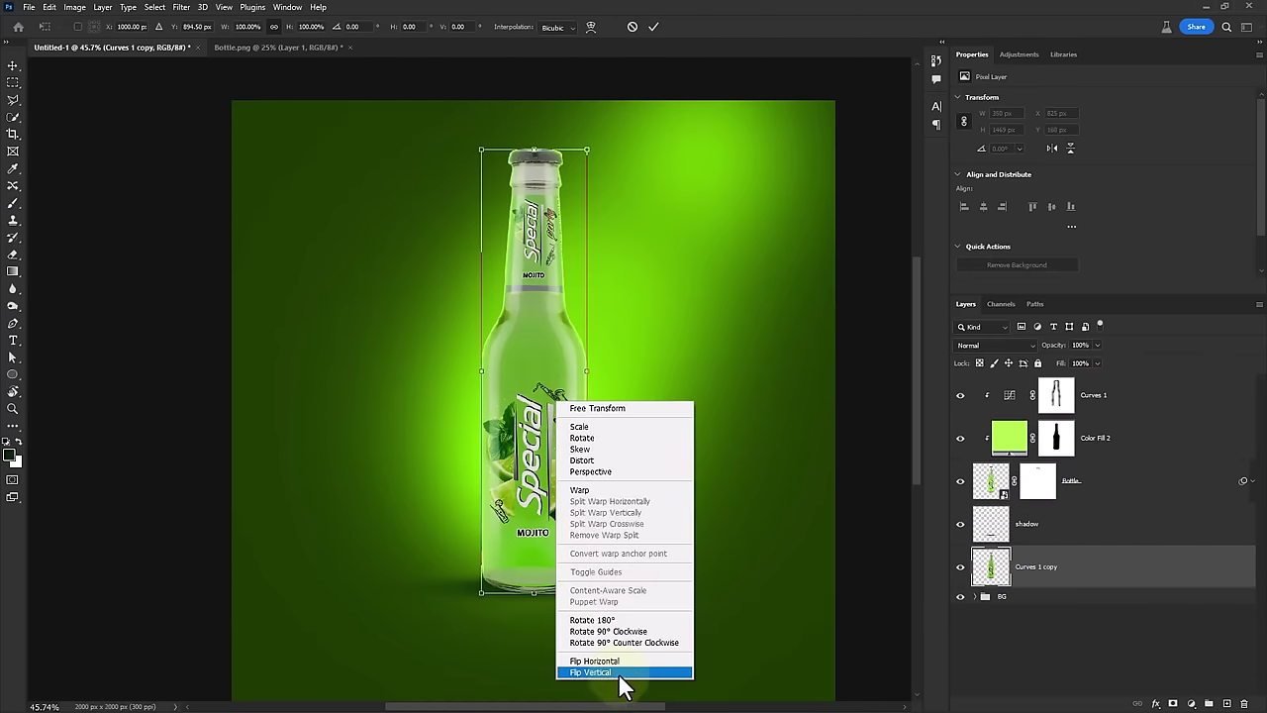
{"action": "left_click", "coordinate": [623, 673]}
{"action": "left_click_drag", "start_coordinate": [600, 644], "coordinate": [651, 425]}
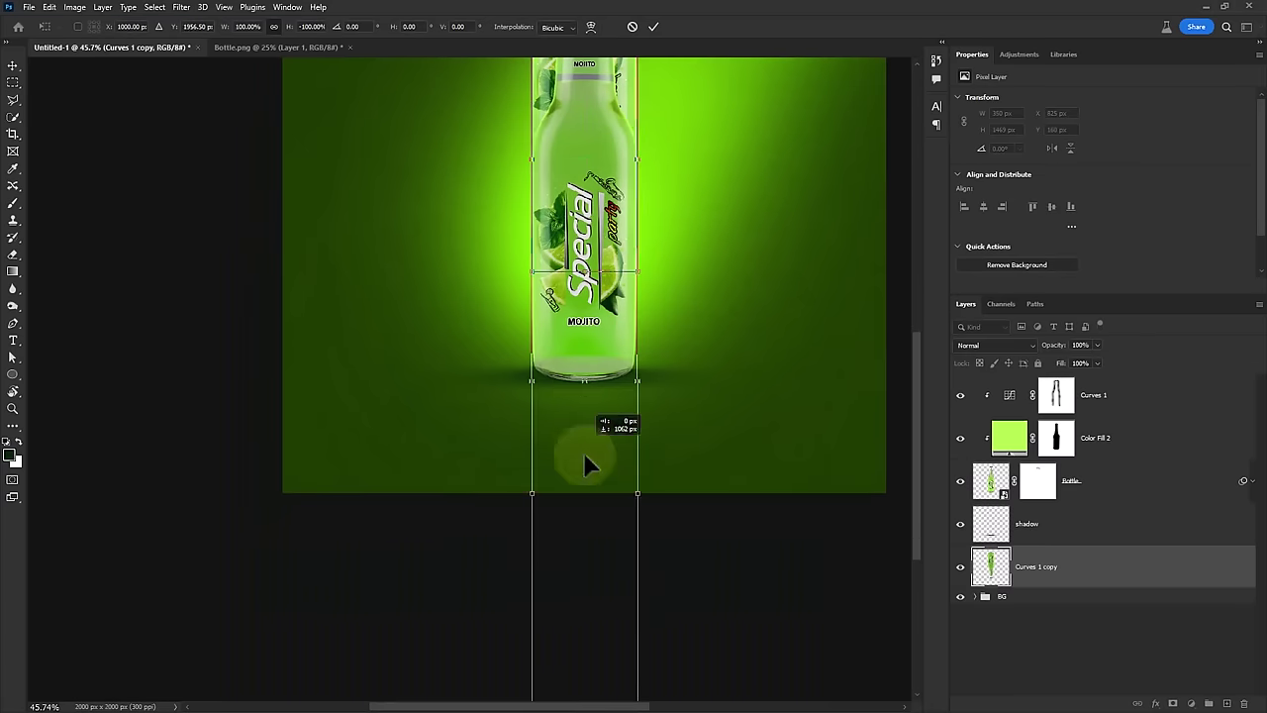
{"action": "left_click_drag", "start_coordinate": [583, 451], "coordinate": [565, 558]}
{"action": "scroll", "coordinate": [611, 333], "scroll_direction": "up", "scroll_amount": 2}
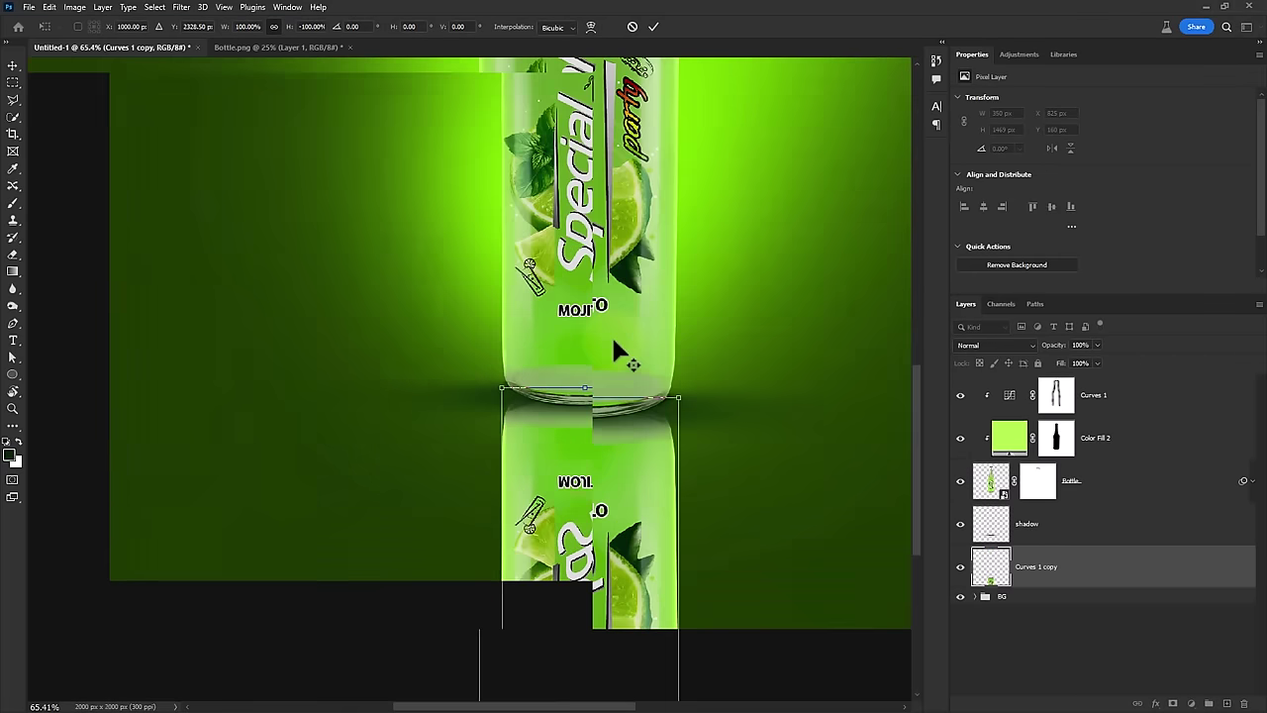
{"action": "scroll", "coordinate": [614, 343], "scroll_direction": "up", "scroll_amount": 2}
{"action": "left_click_drag", "start_coordinate": [593, 456], "coordinate": [596, 447]}
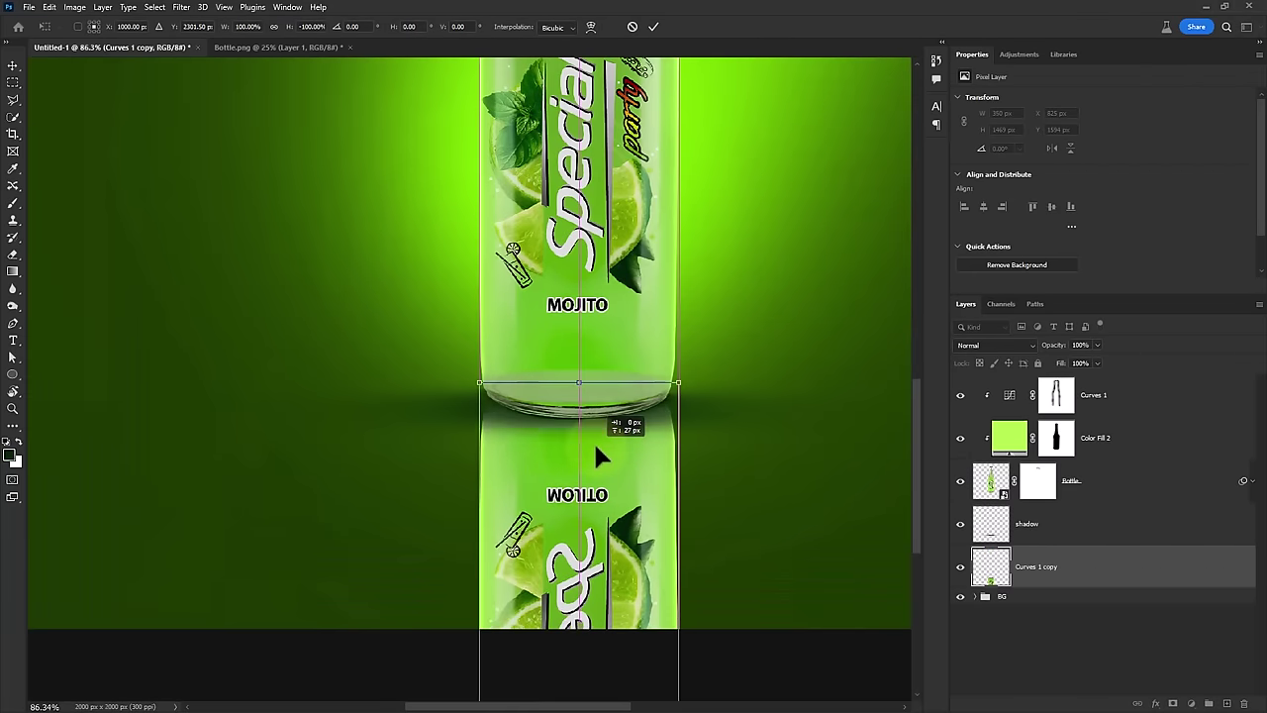
{"action": "left_click_drag", "start_coordinate": [597, 447], "coordinate": [597, 431]}
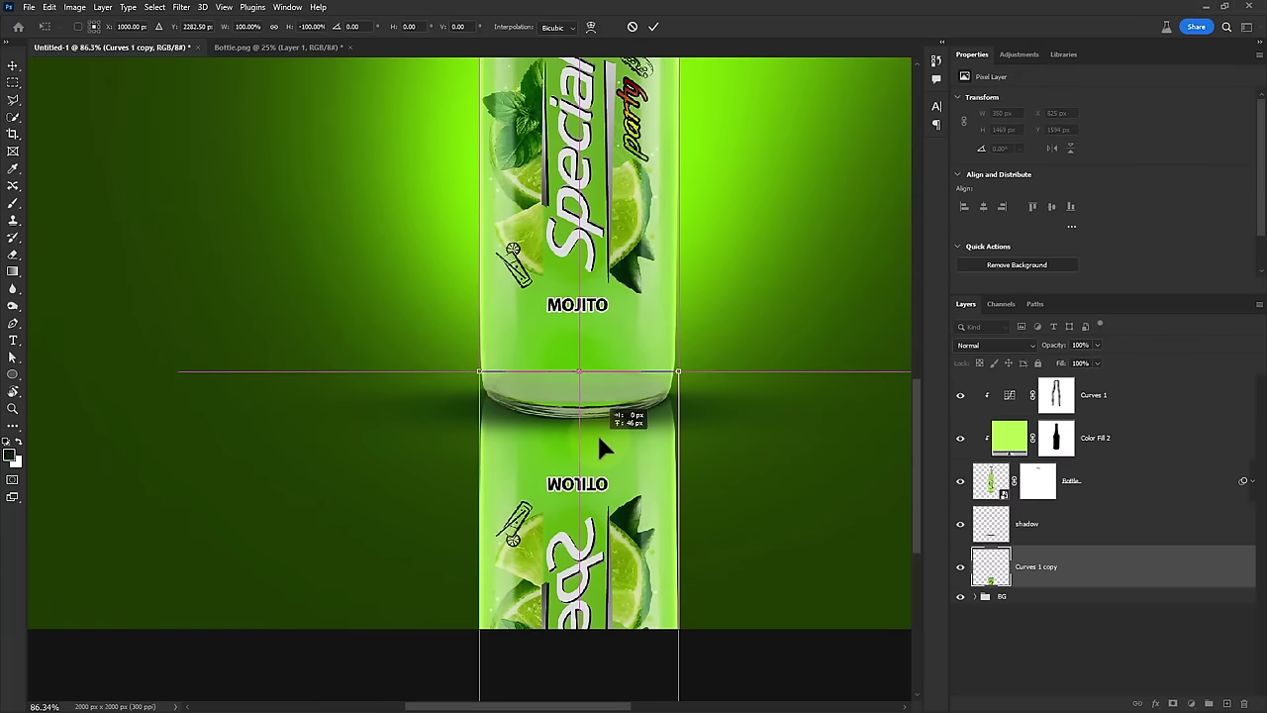
{"action": "left_click", "coordinate": [652, 25]}
{"action": "scroll", "coordinate": [647, 326], "scroll_direction": "down", "scroll_amount": 2}
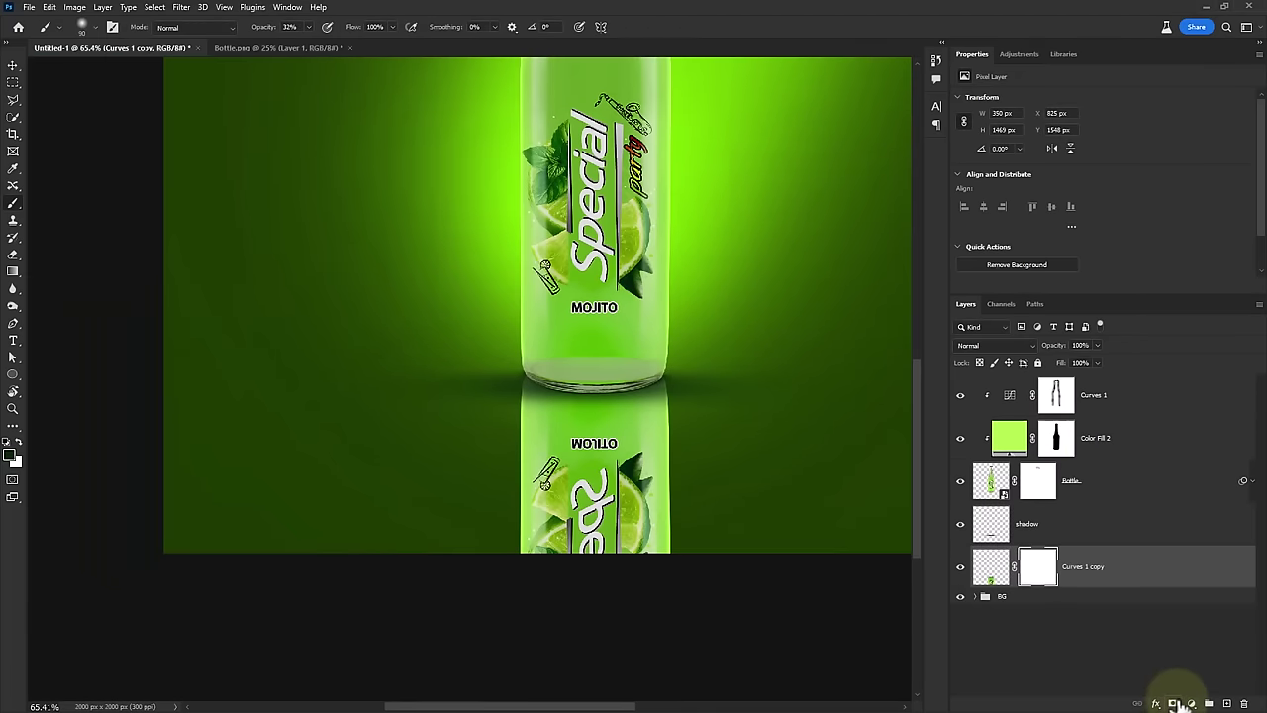
Give Curves 1 copy an inverted mask and drag a white gradient down from the base
{"action": "left_click", "coordinate": [1044, 578]}
{"action": "key", "text": "ctrl+i"}
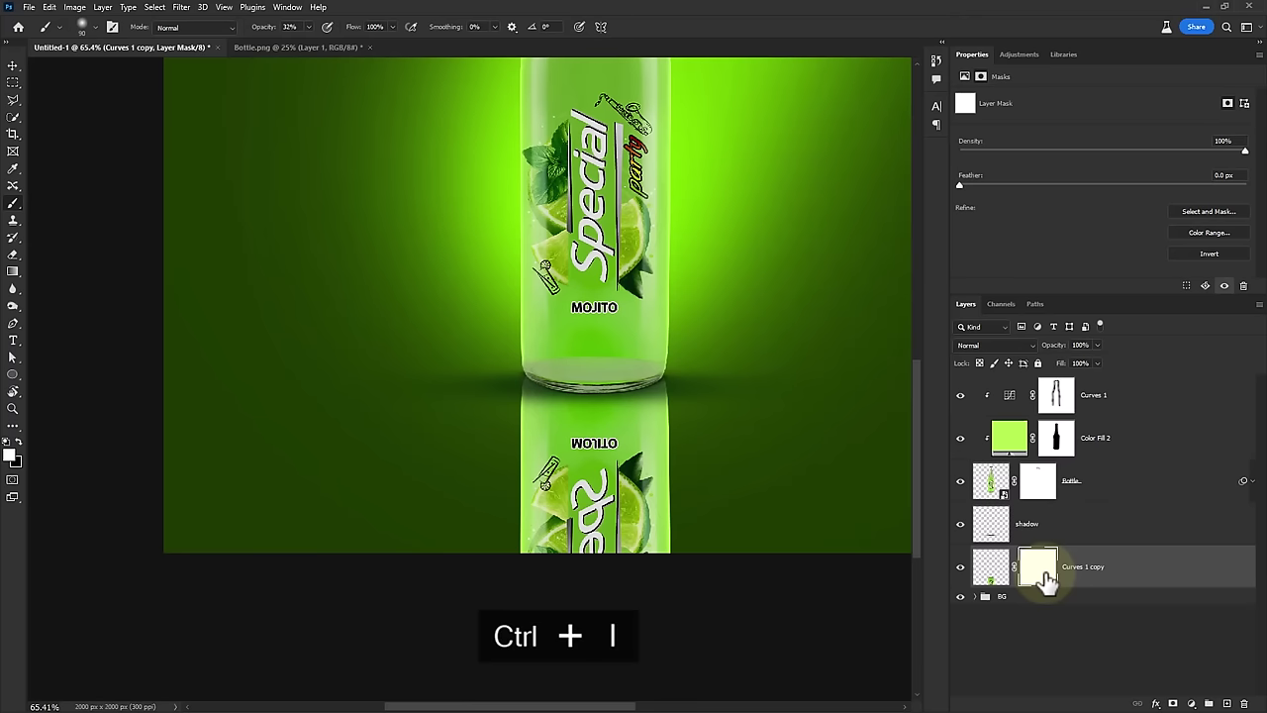
{"action": "left_click", "coordinate": [13, 273]}
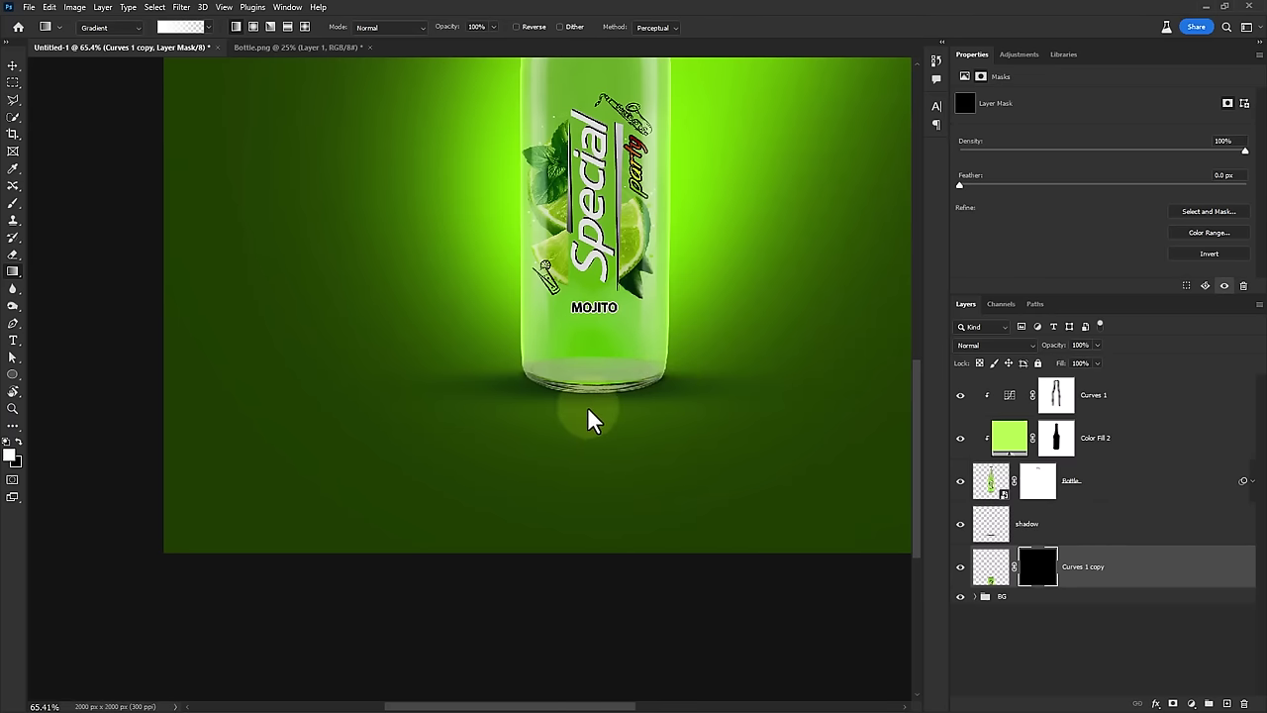
{"action": "left_click_drag", "start_coordinate": [588, 420], "coordinate": [581, 537]}
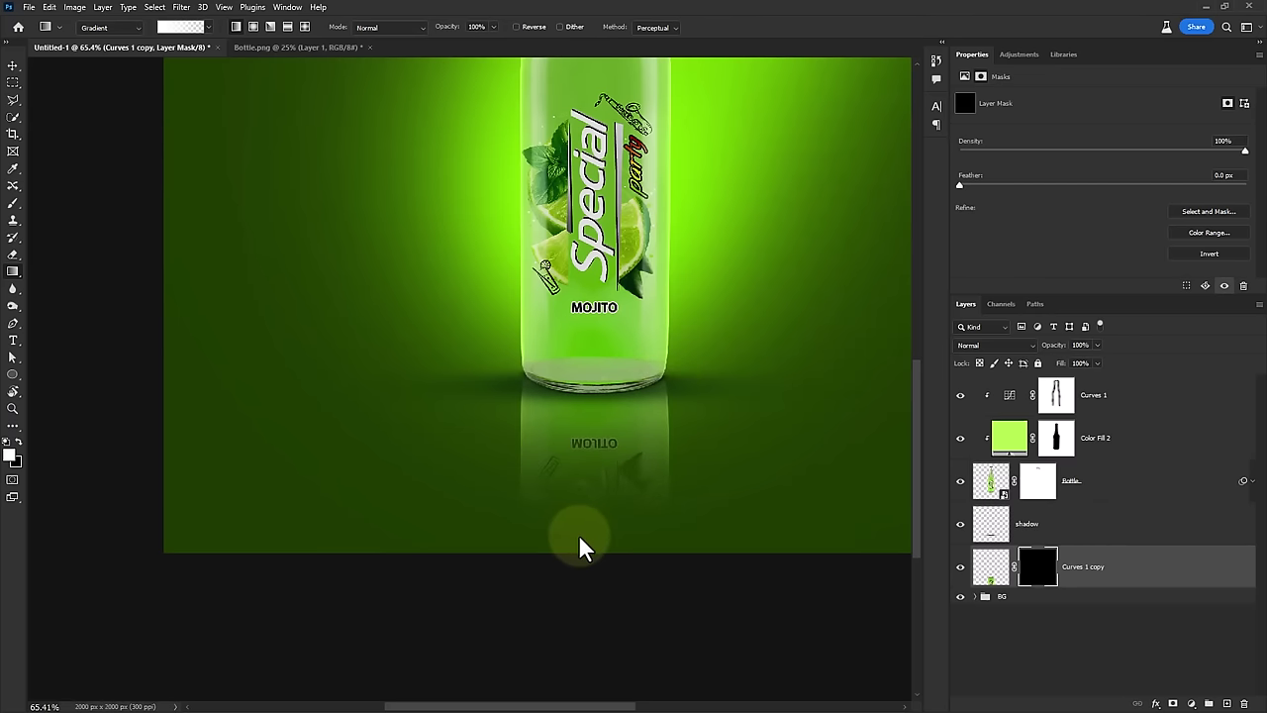
{"action": "scroll", "coordinate": [614, 445], "scroll_direction": "up", "scroll_amount": 1}
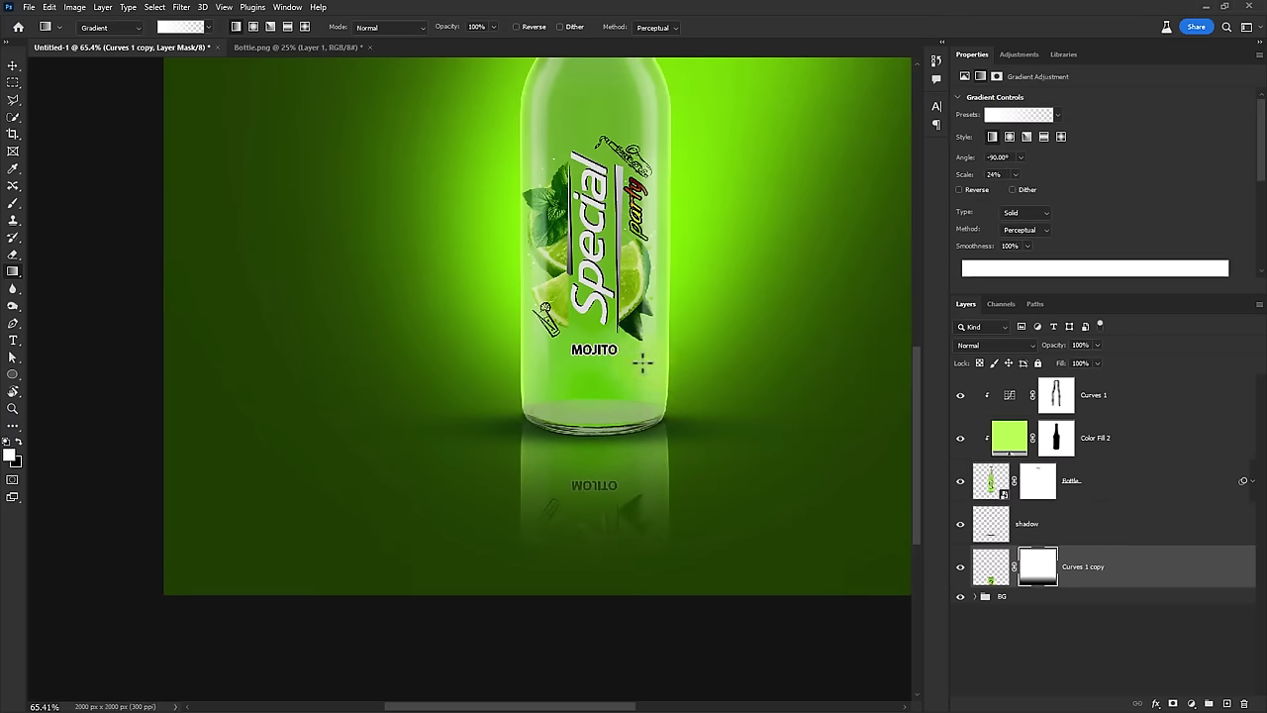
{"action": "left_click", "coordinate": [1117, 582]}
{"action": "left_click", "coordinate": [178, 7]}
{"action": "mouse_move", "coordinate": [189, 196]}
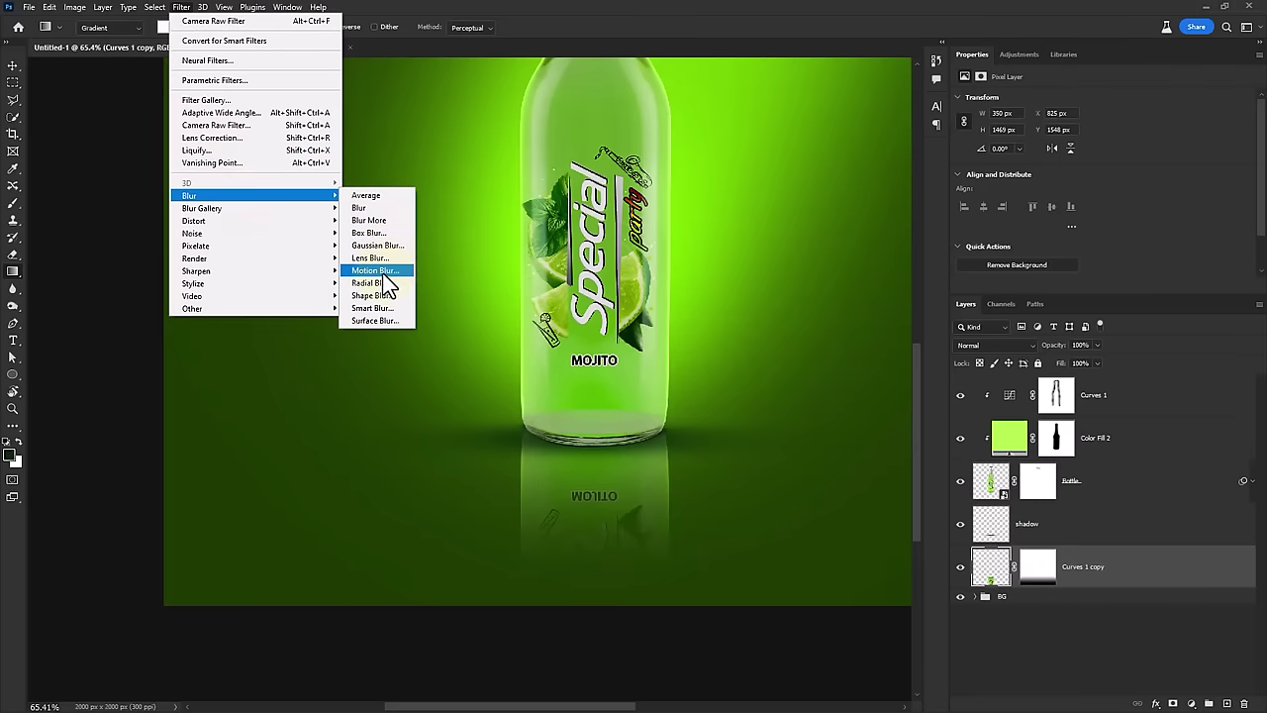
Apply a 38-pixel Motion Blur to the reflection, angled slightly off vertical
{"action": "left_click", "coordinate": [382, 272]}
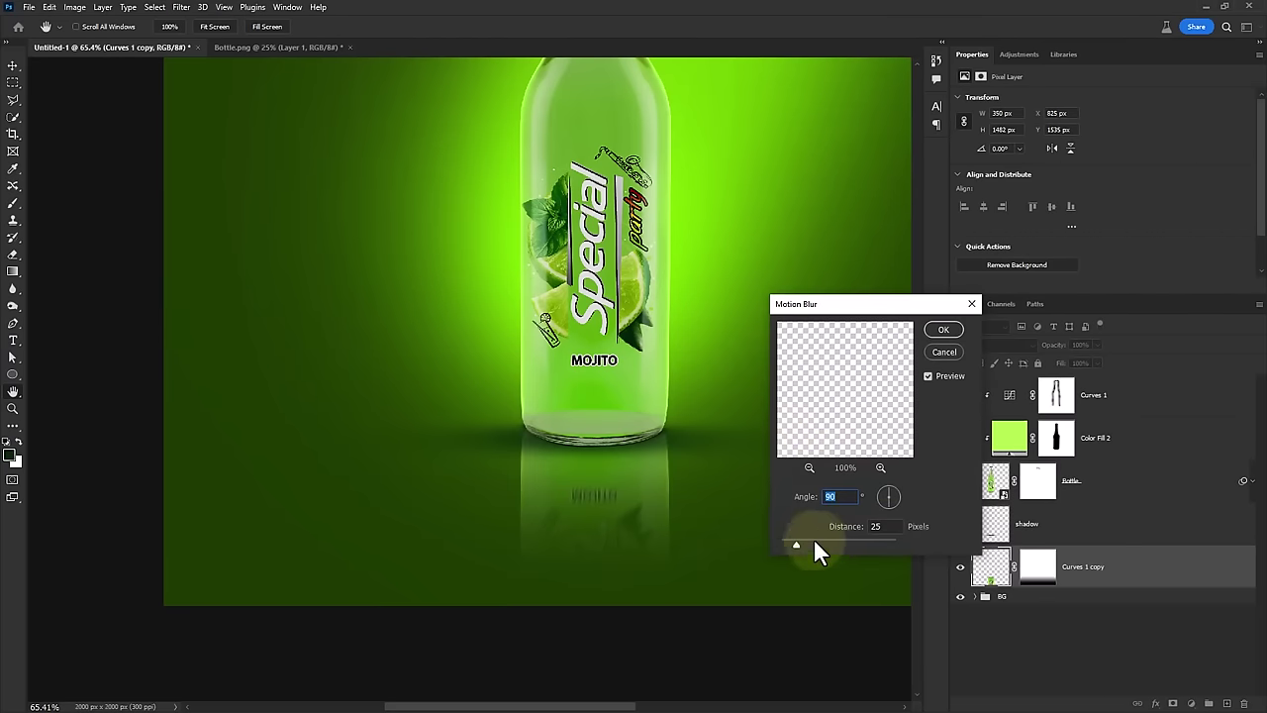
{"action": "left_click_drag", "start_coordinate": [813, 544], "coordinate": [803, 542]}
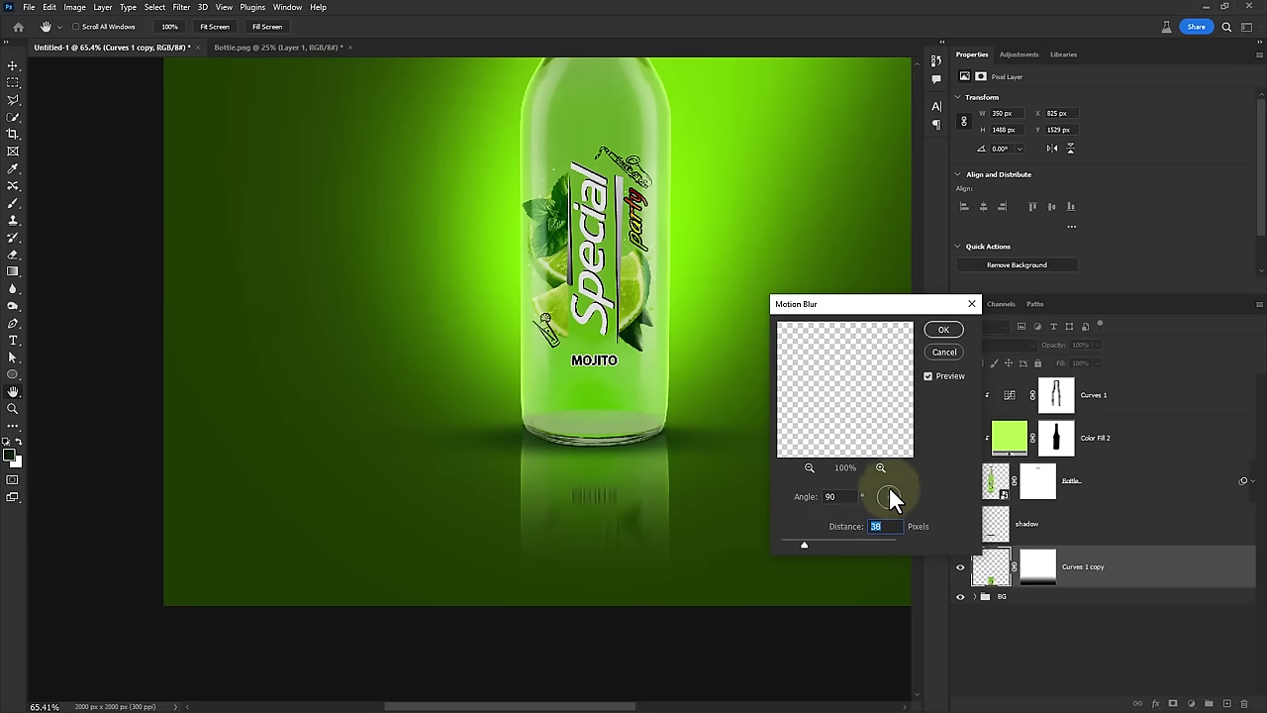
{"action": "left_click_drag", "start_coordinate": [889, 487], "coordinate": [890, 482]}
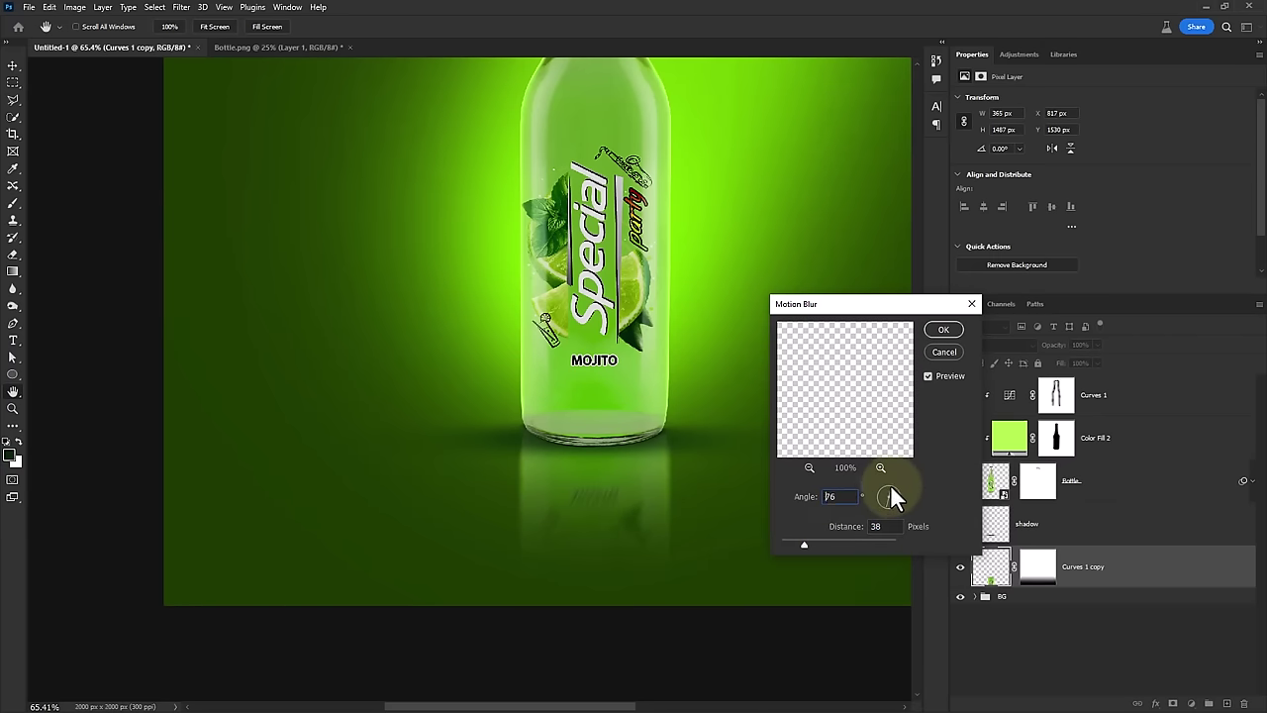
{"action": "left_click", "coordinate": [944, 328]}
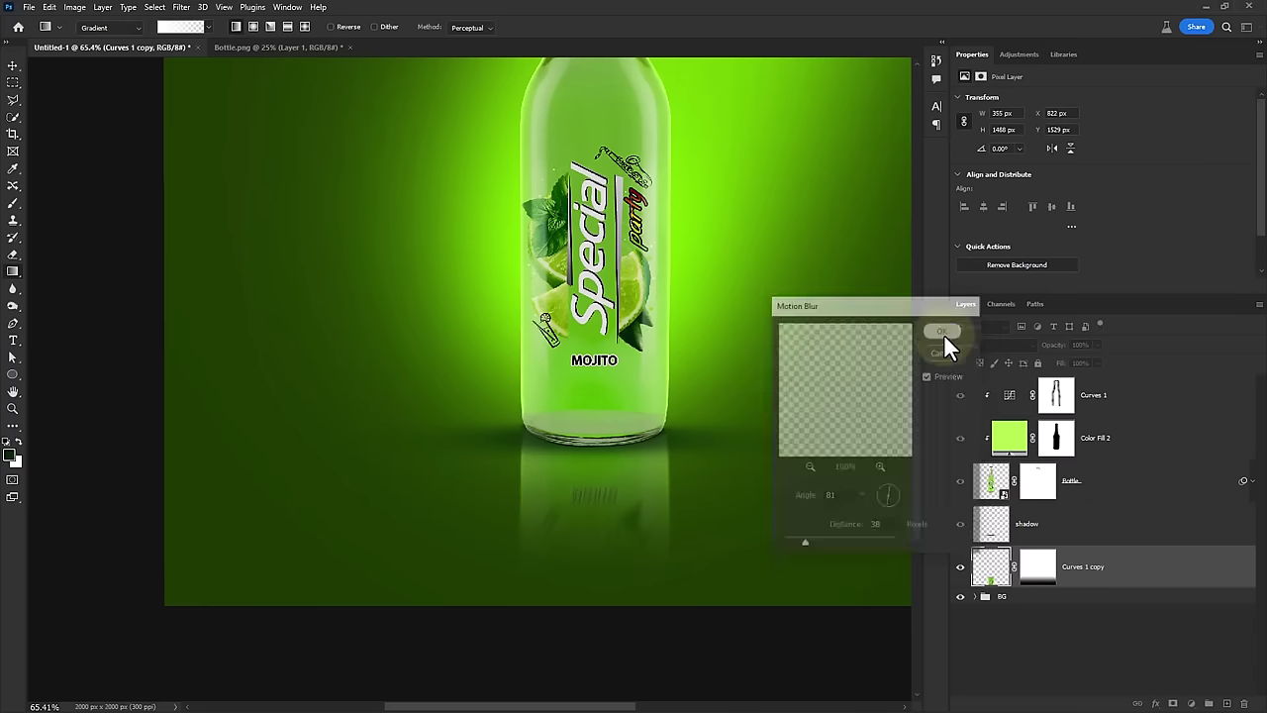
{"action": "scroll", "coordinate": [697, 485], "scroll_direction": "down", "scroll_amount": 3, "text": "alt"}
Group the layers from Curves 1 down to Curves 1 copy into a group named 'Bottle'
{"action": "scroll", "coordinate": [696, 362], "scroll_direction": "up", "scroll_amount": 2, "text": "alt"}
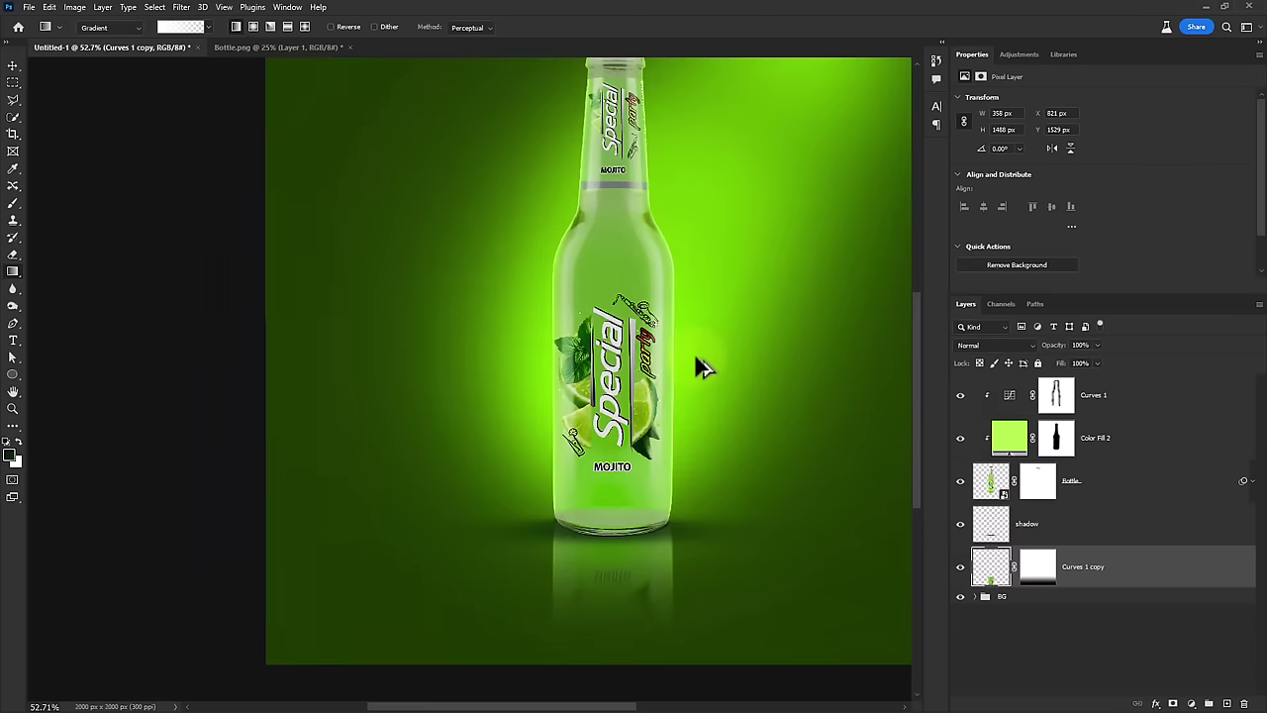
{"action": "scroll", "coordinate": [707, 373], "scroll_direction": "up", "scroll_amount": 2}
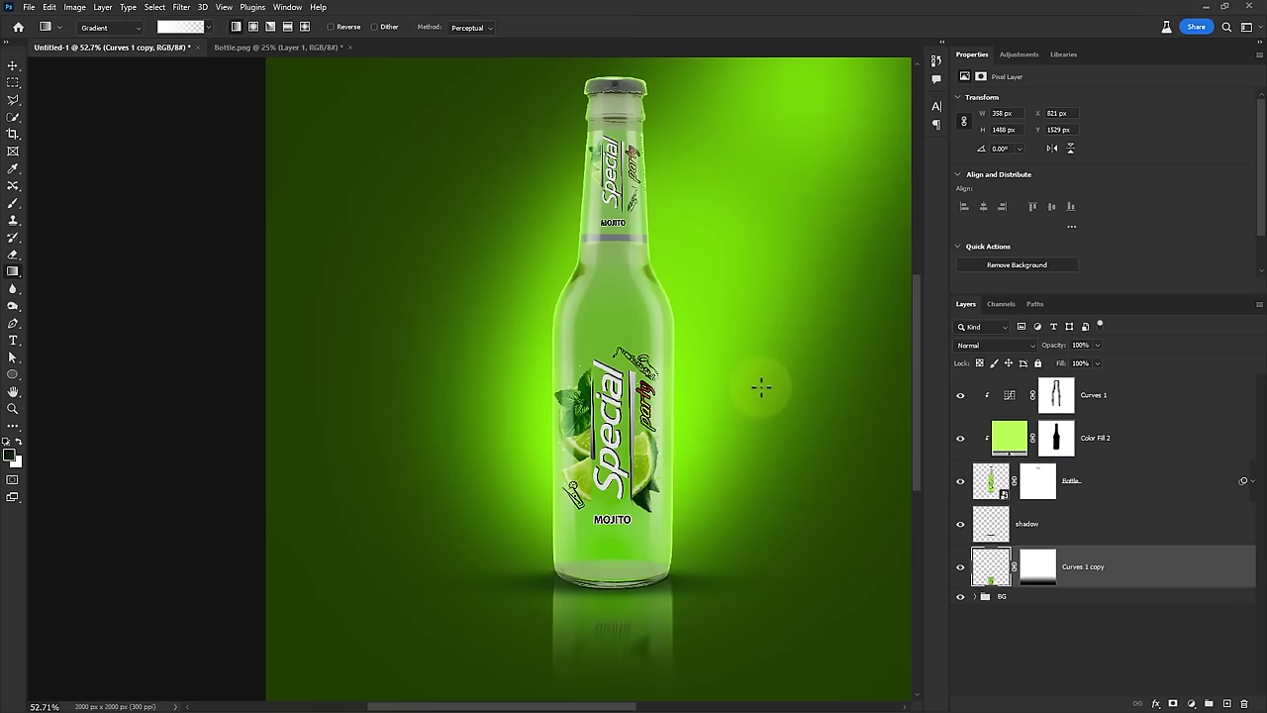
{"action": "left_click", "coordinate": [1168, 398]}
{"action": "left_click", "coordinate": [1113, 552], "text": "shift"}
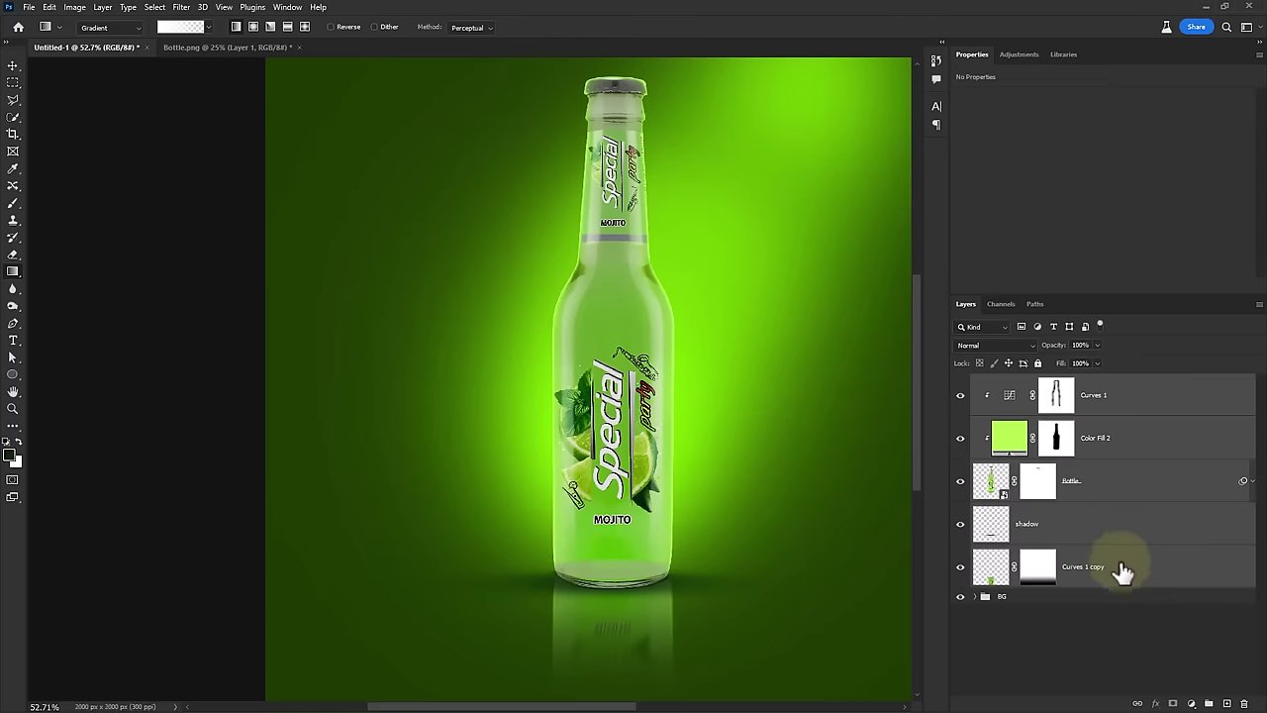
{"action": "key", "text": "ctrl+g"}
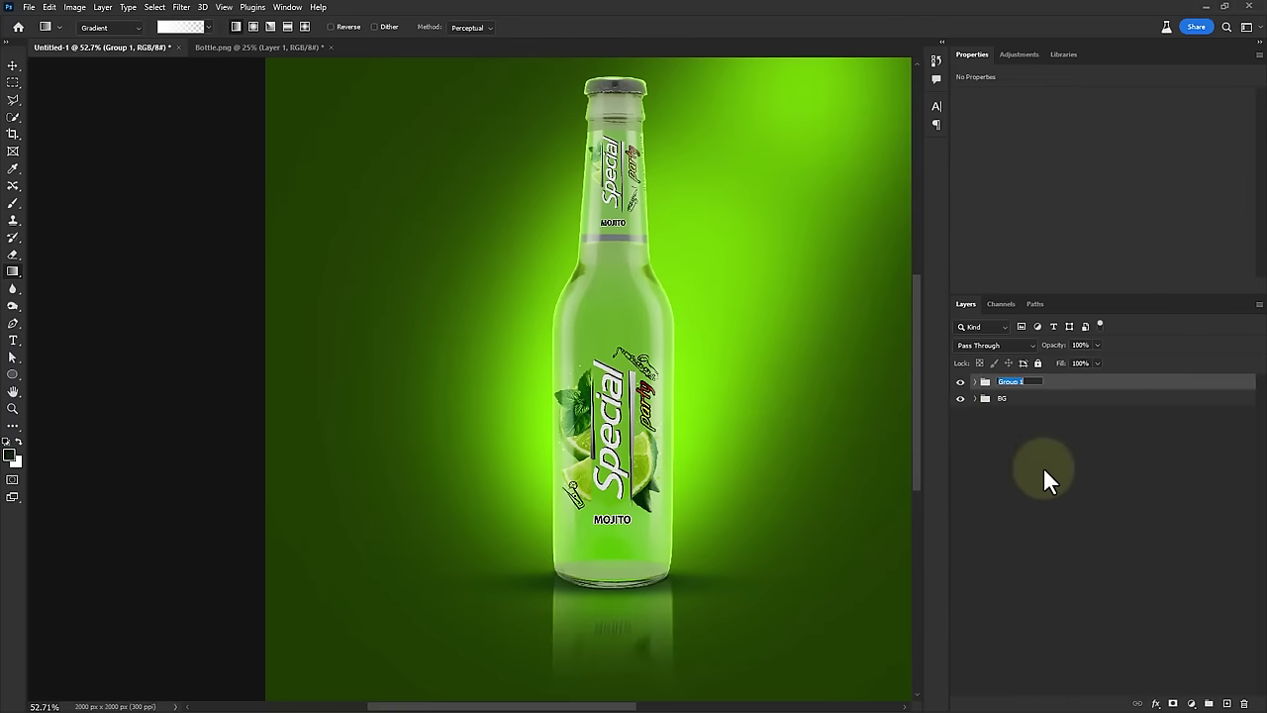
{"action": "type", "text": "Bottle"}
{"action": "key", "text": "Return"}
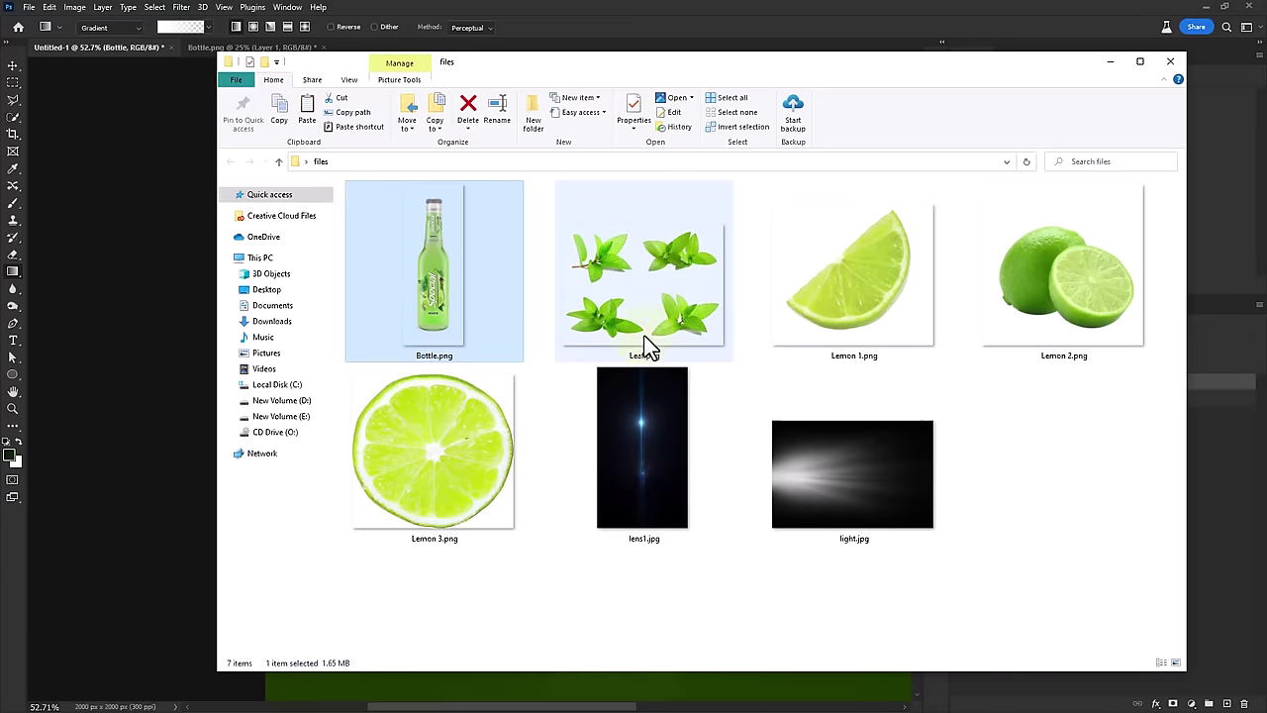
Place the whole-lime image Lemon 2.png into the ad
{"action": "left_click", "coordinate": [646, 313]}
{"action": "left_click", "coordinate": [1064, 358]}
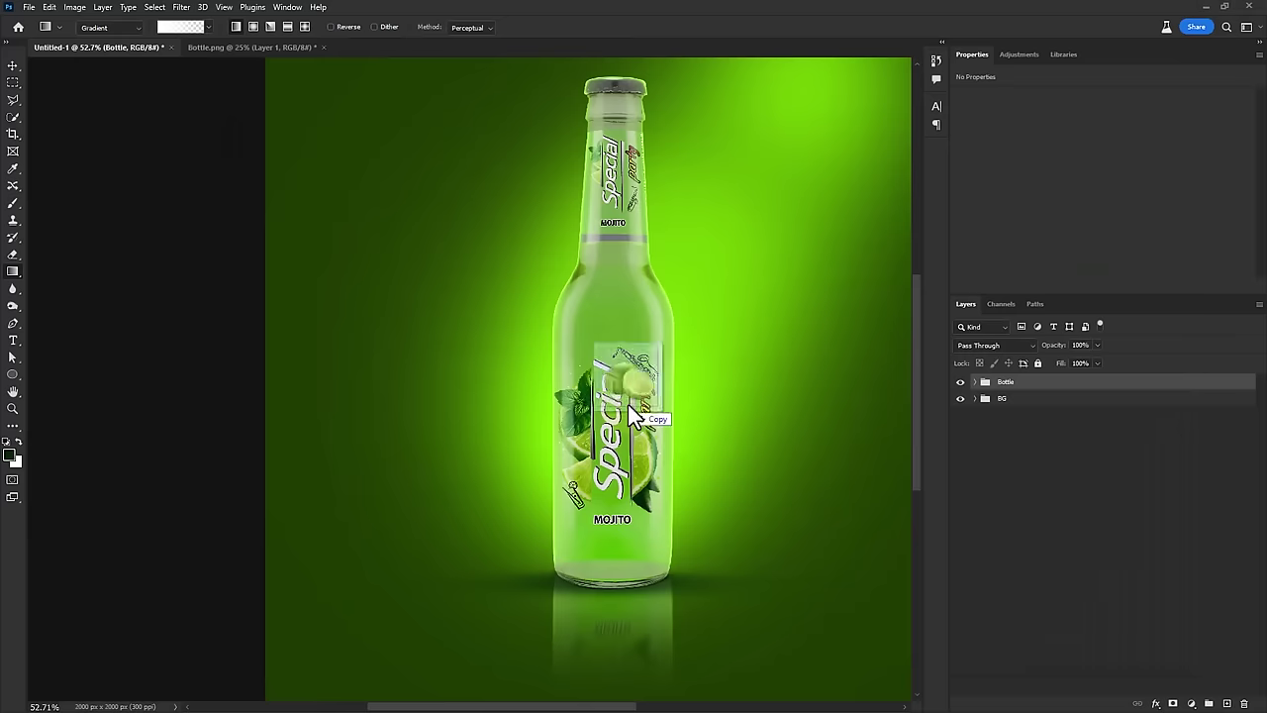
{"action": "left_click_drag", "start_coordinate": [693, 398], "coordinate": [628, 404]}
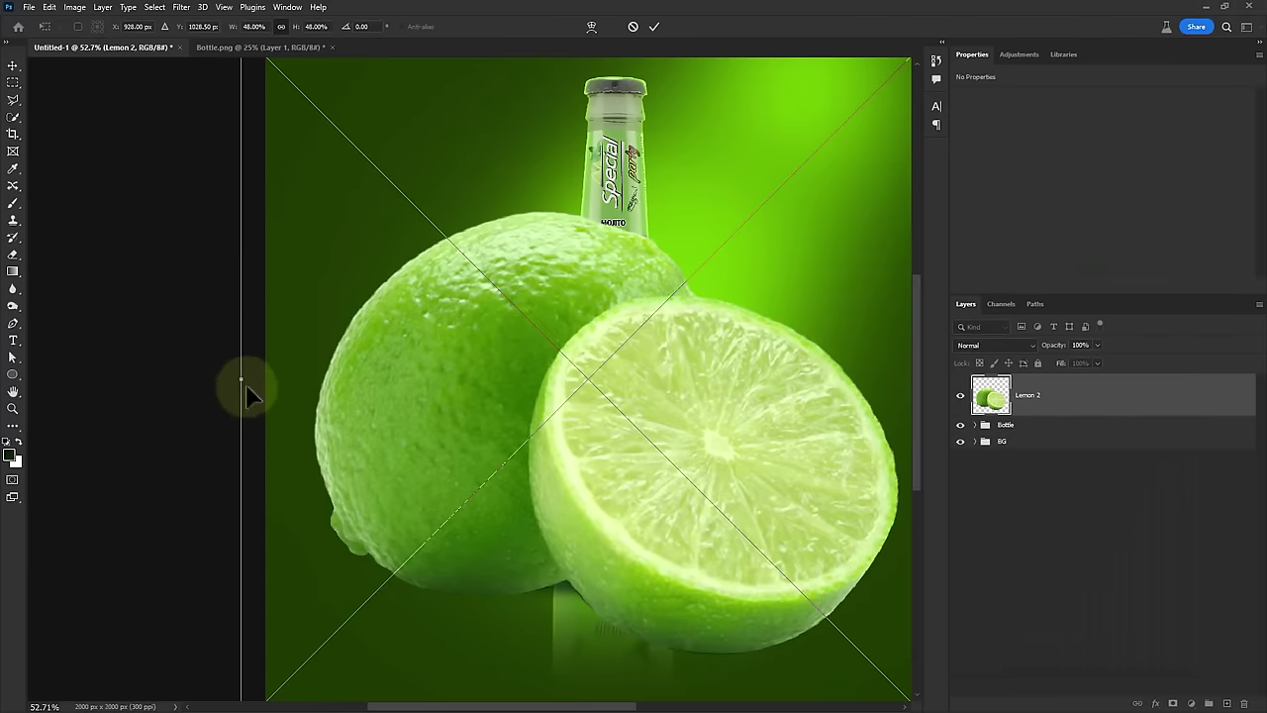
Scale Lemon 2 to about 14% beside the bottle base, behind the Bottle group, plus a new layer
{"action": "mouse_move", "coordinate": [248, 391]}
{"action": "left_mouse_down"}
{"action": "mouse_move", "coordinate": [708, 390]}
{"action": "mouse_move", "coordinate": [669, 541]}
{"action": "left_mouse_up"}
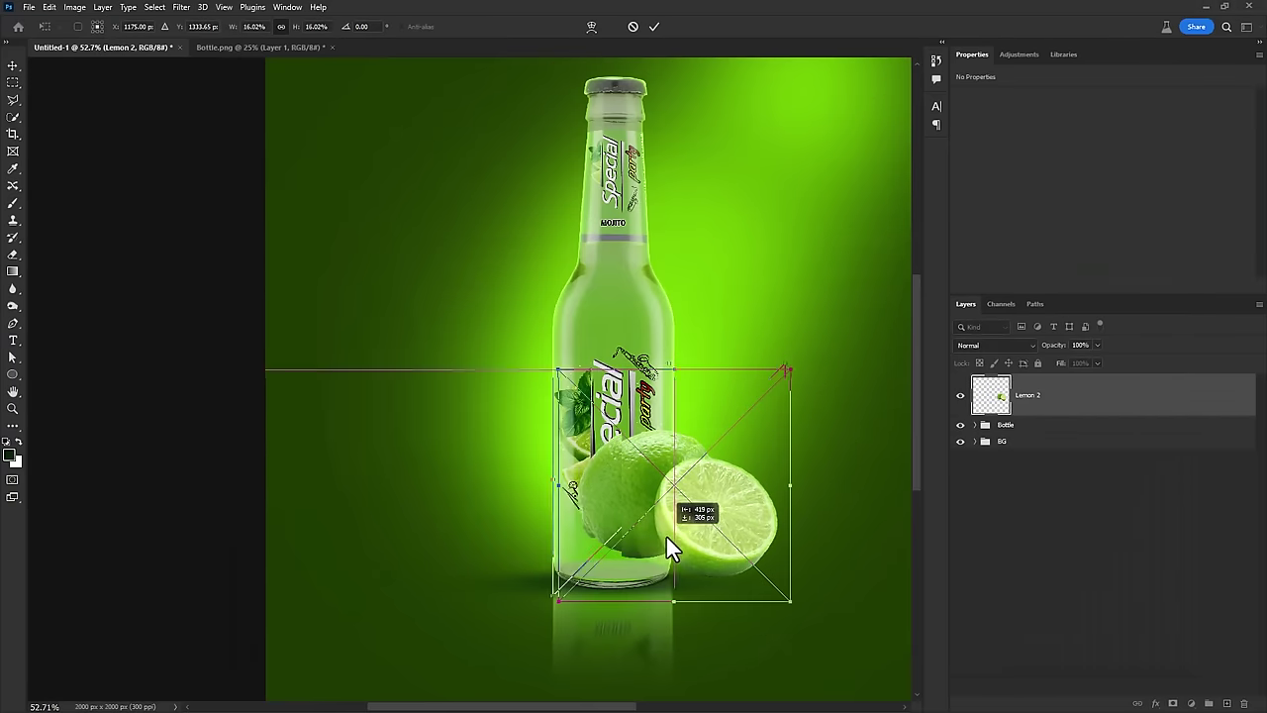
{"action": "left_click_drag", "start_coordinate": [557, 487], "coordinate": [599, 487]}
{"action": "left_click_drag", "start_coordinate": [677, 483], "coordinate": [690, 541]}
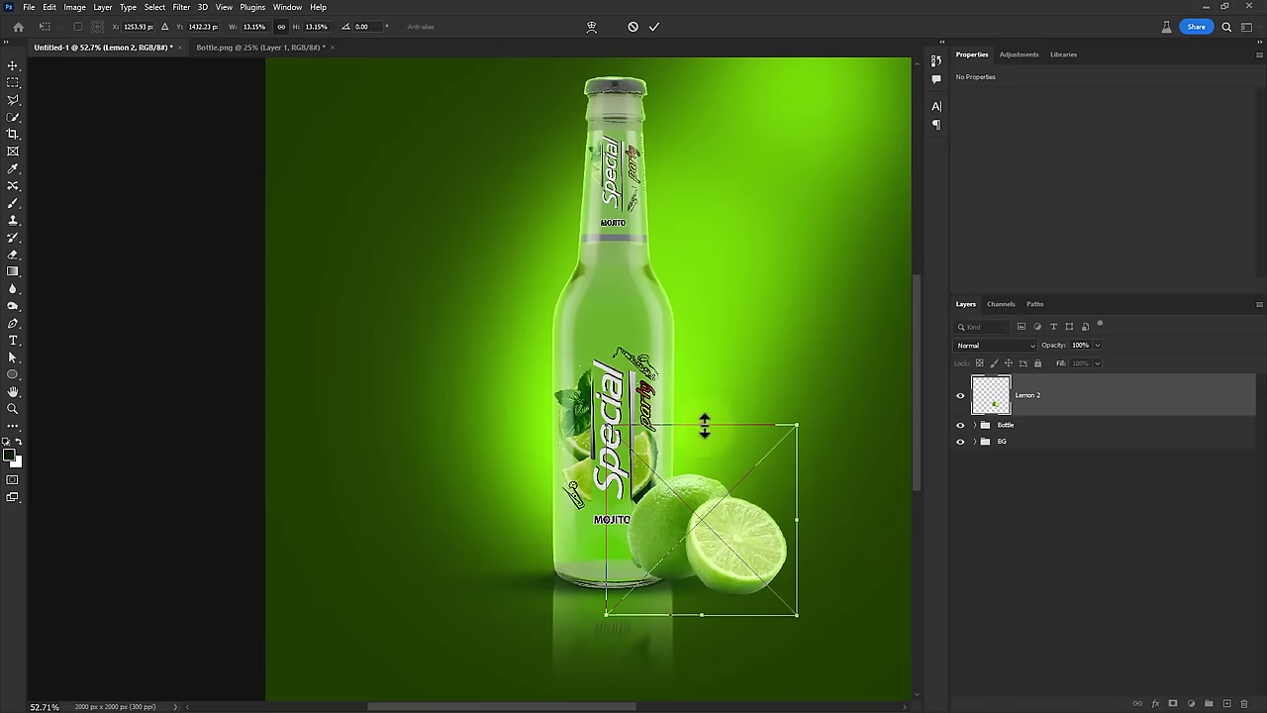
{"action": "left_click_drag", "start_coordinate": [704, 426], "coordinate": [705, 415]}
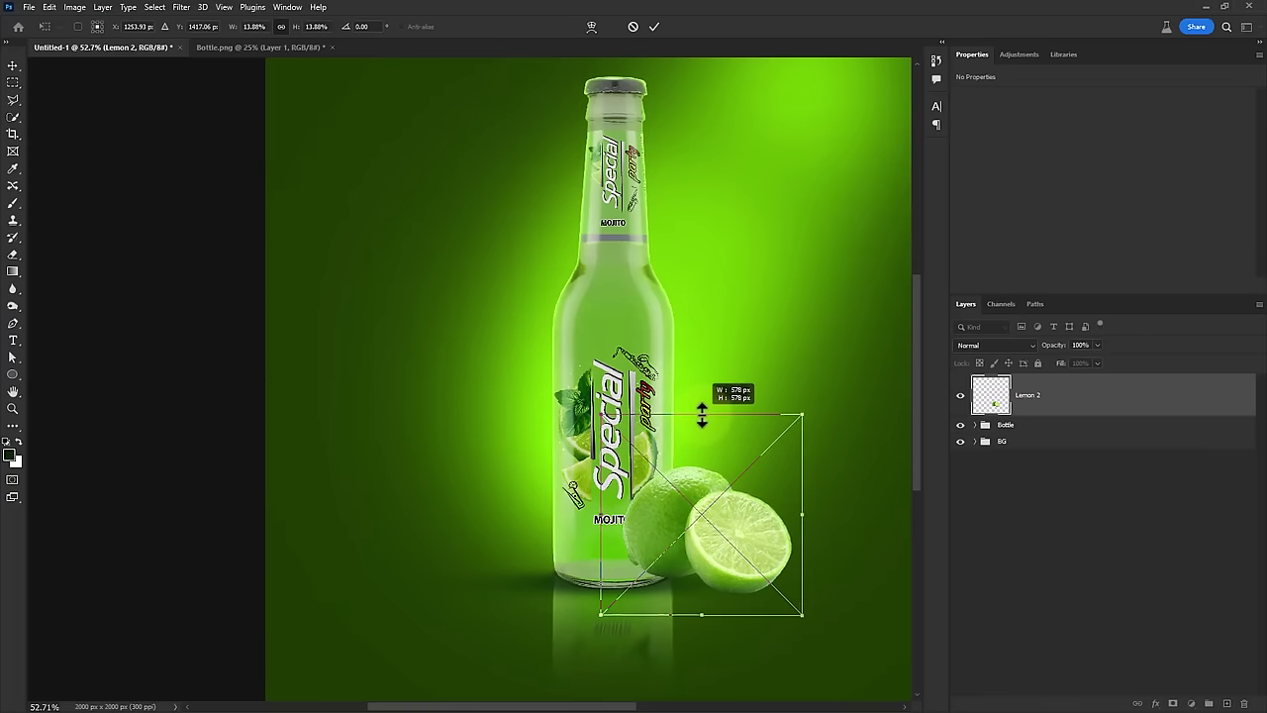
{"action": "left_click", "coordinate": [654, 27]}
{"action": "left_click_drag", "start_coordinate": [1034, 401], "coordinate": [1065, 434]}
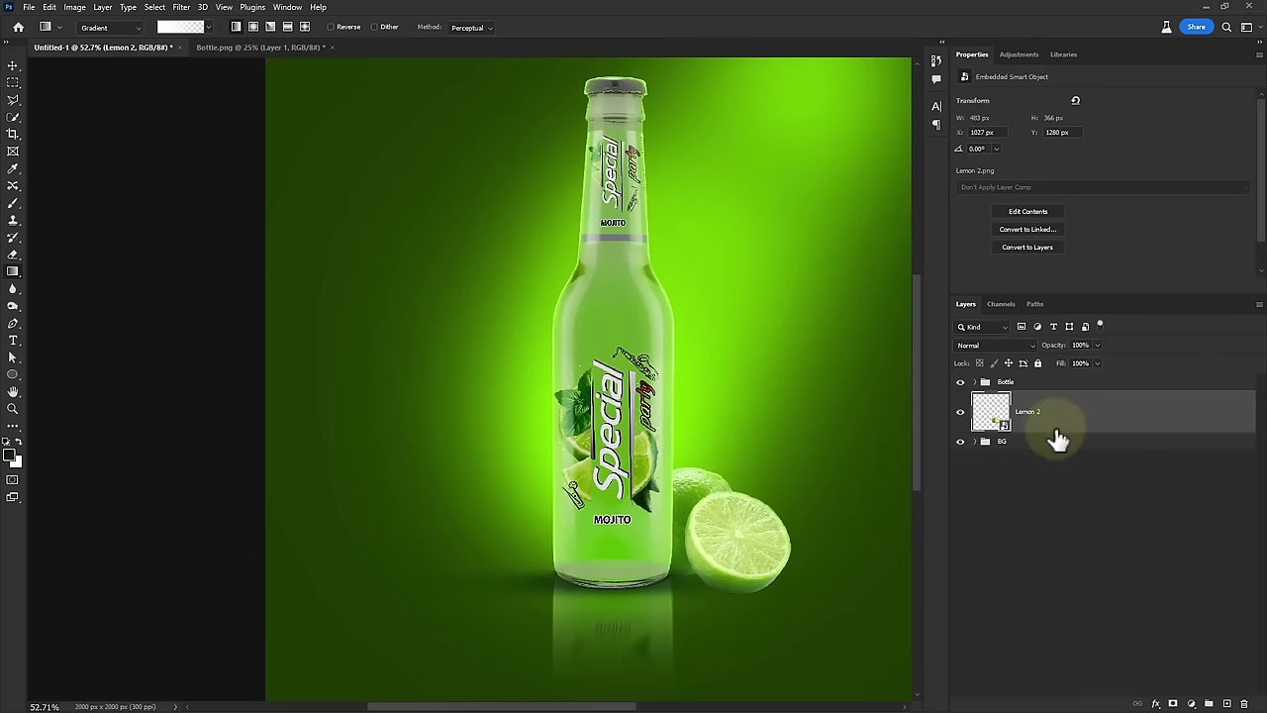
{"action": "left_click", "coordinate": [1028, 416]}
{"action": "type", "text": "shadow"}
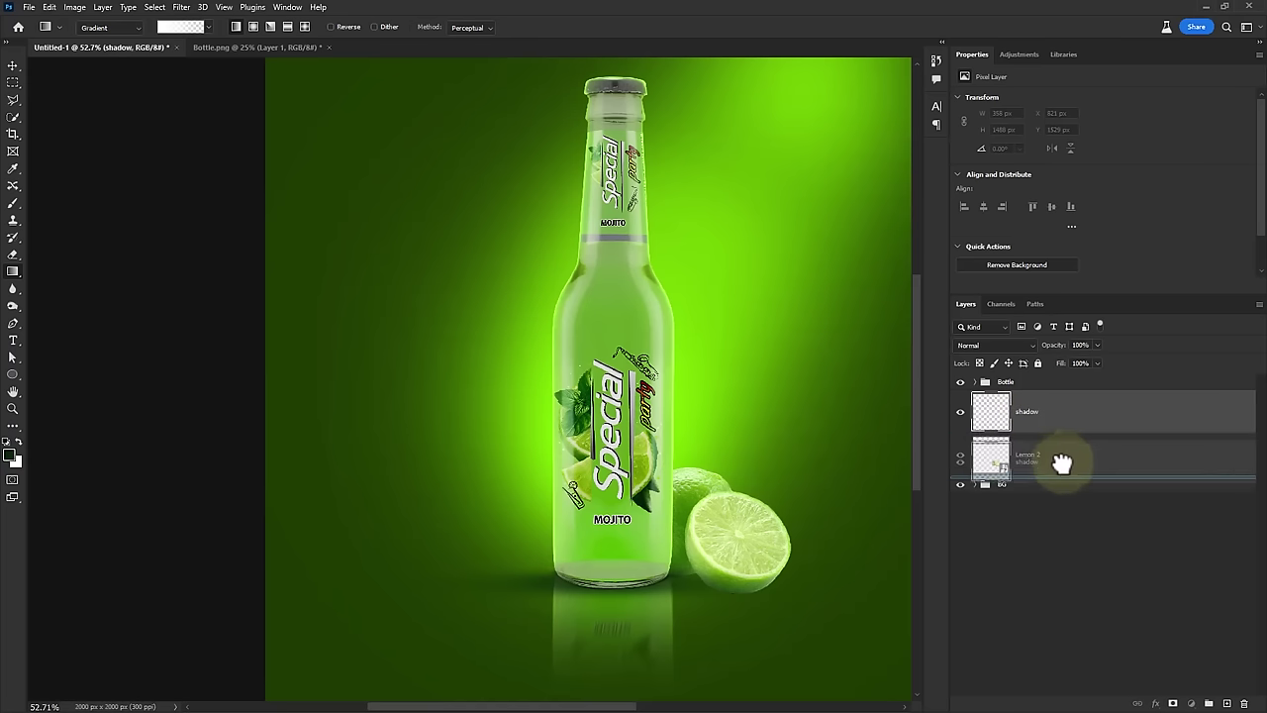
Move the shadow layer beneath Lemon 2 and pick a flat, line-shaped brush tip
{"action": "left_click_drag", "start_coordinate": [1050, 424], "coordinate": [1015, 481]}
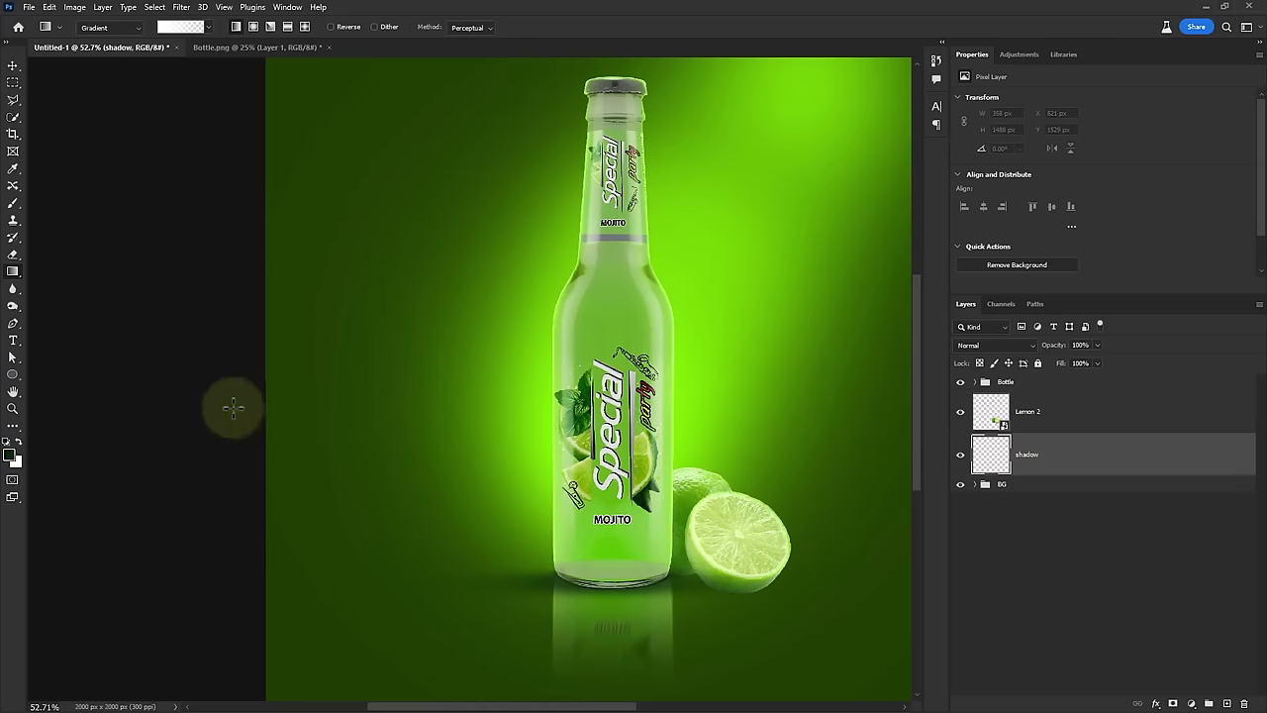
{"action": "right_click", "coordinate": [528, 432]}
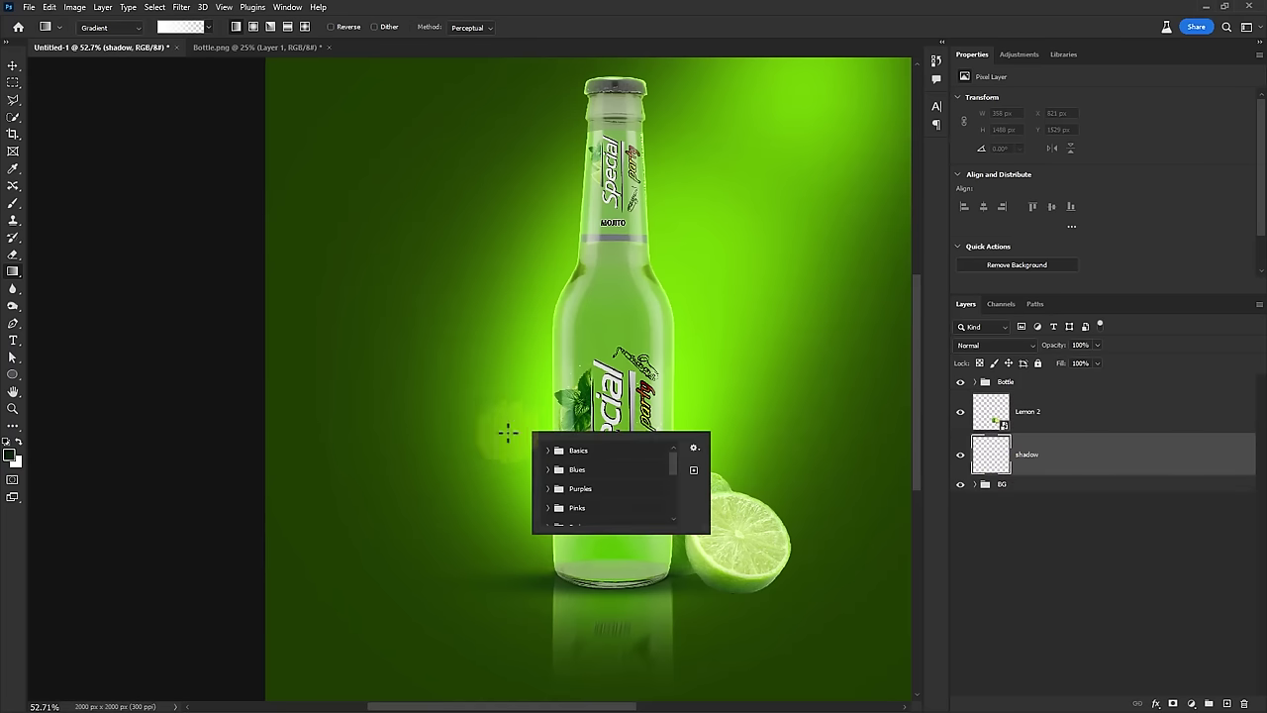
{"action": "left_click", "coordinate": [13, 220]}
{"action": "right_click", "coordinate": [551, 327]}
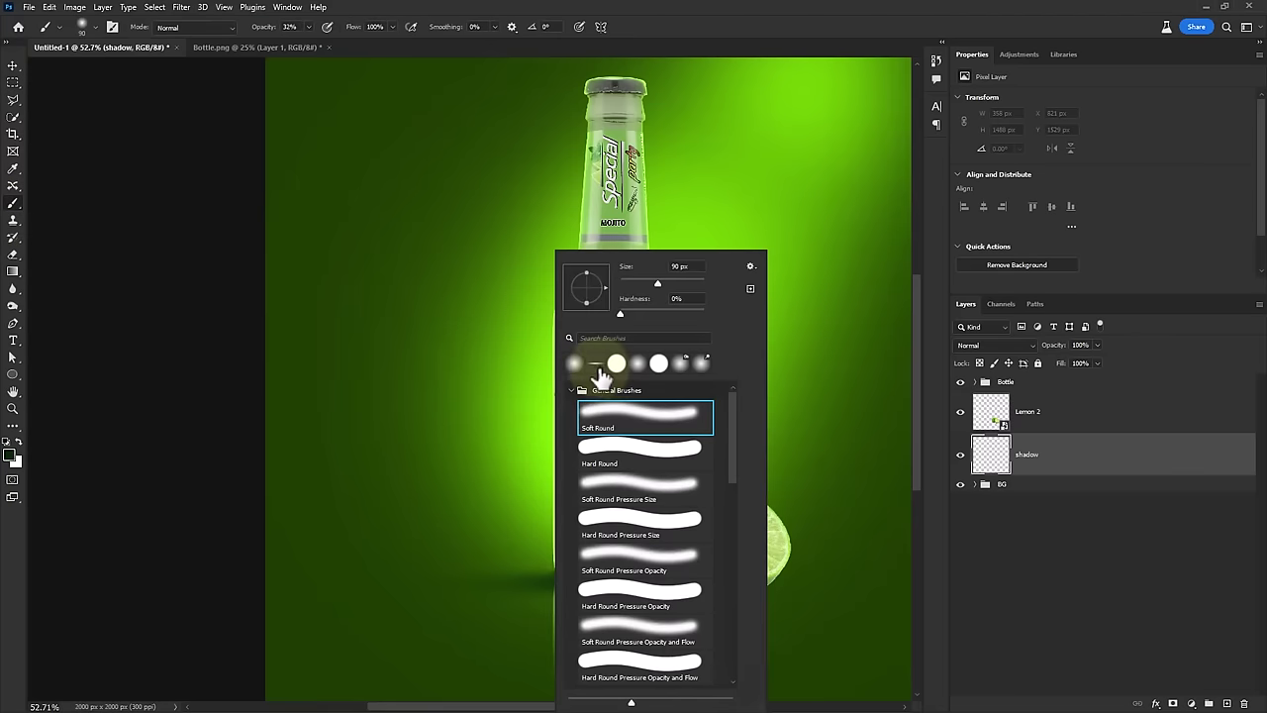
{"action": "left_click", "coordinate": [597, 365]}
{"action": "left_click", "coordinate": [18, 444]}
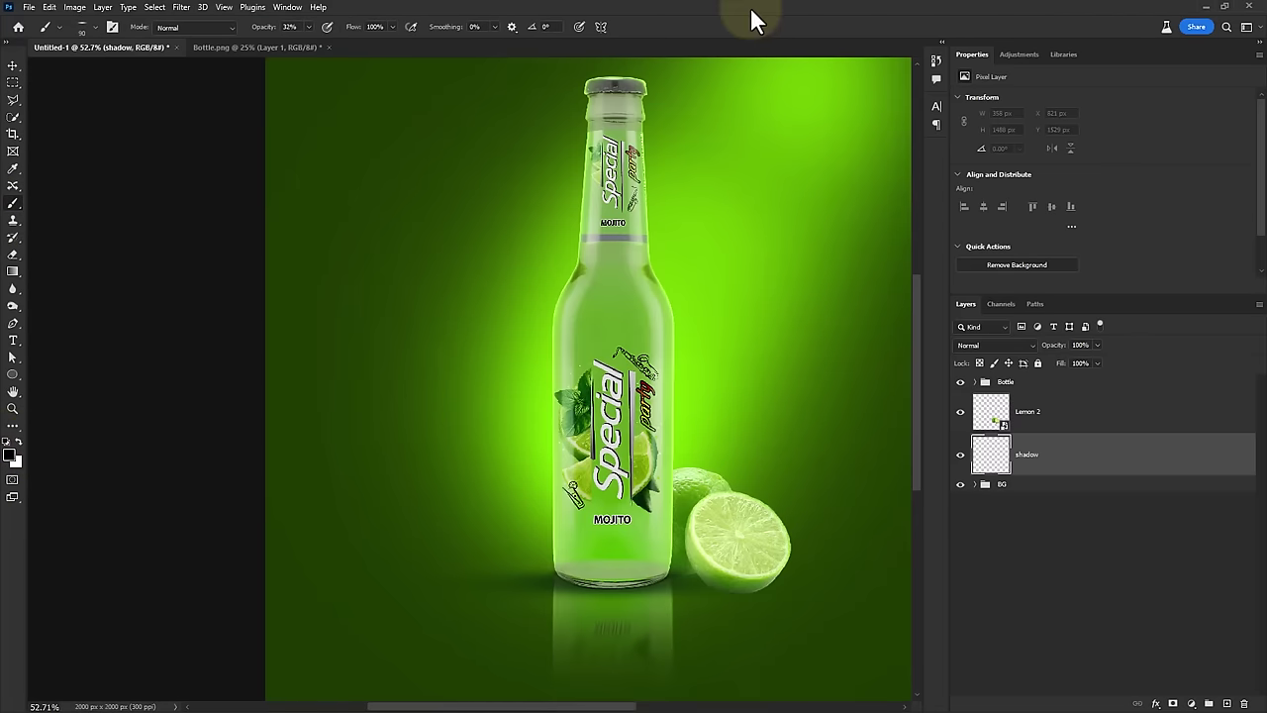
{"action": "scroll", "coordinate": [772, 614], "scroll_direction": "up", "scroll_amount": 3, "text": "alt"}
{"action": "scroll", "coordinate": [738, 589], "scroll_direction": "up", "scroll_amount": 2, "text": "alt"}
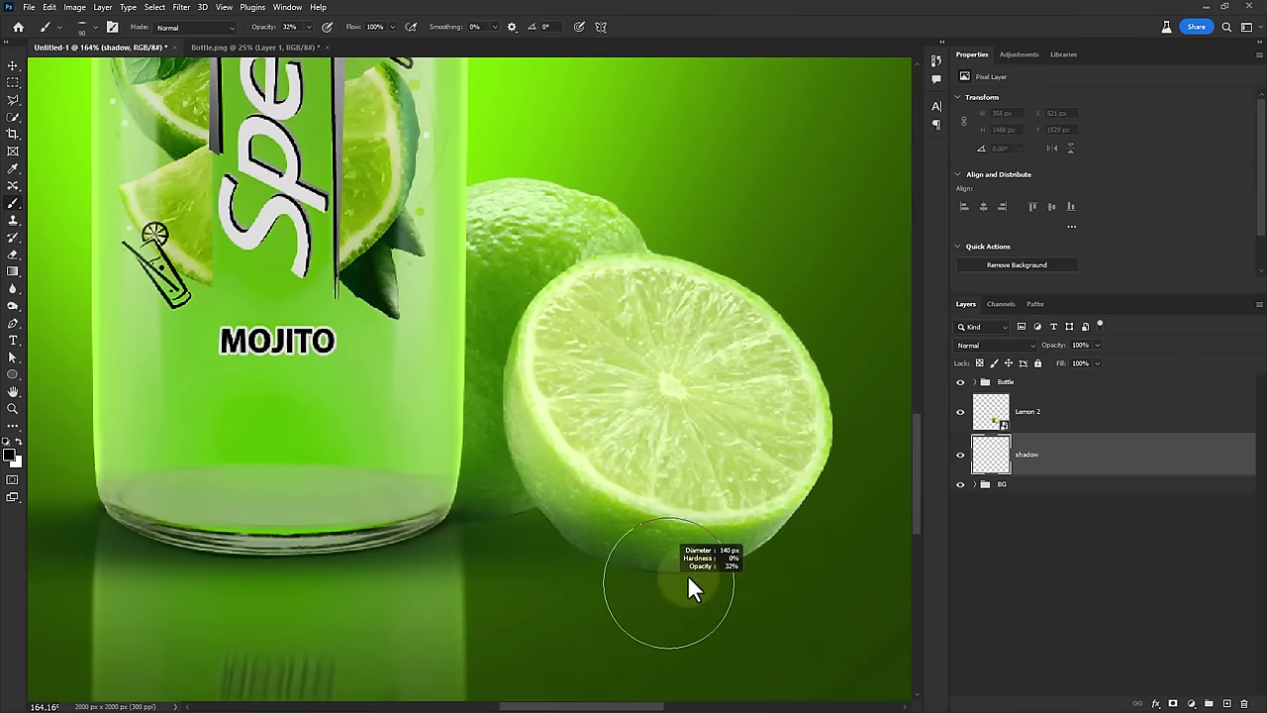
At full opacity, dab shadows under the lime and near the bottle base
{"action": "left_click", "coordinate": [674, 571]}
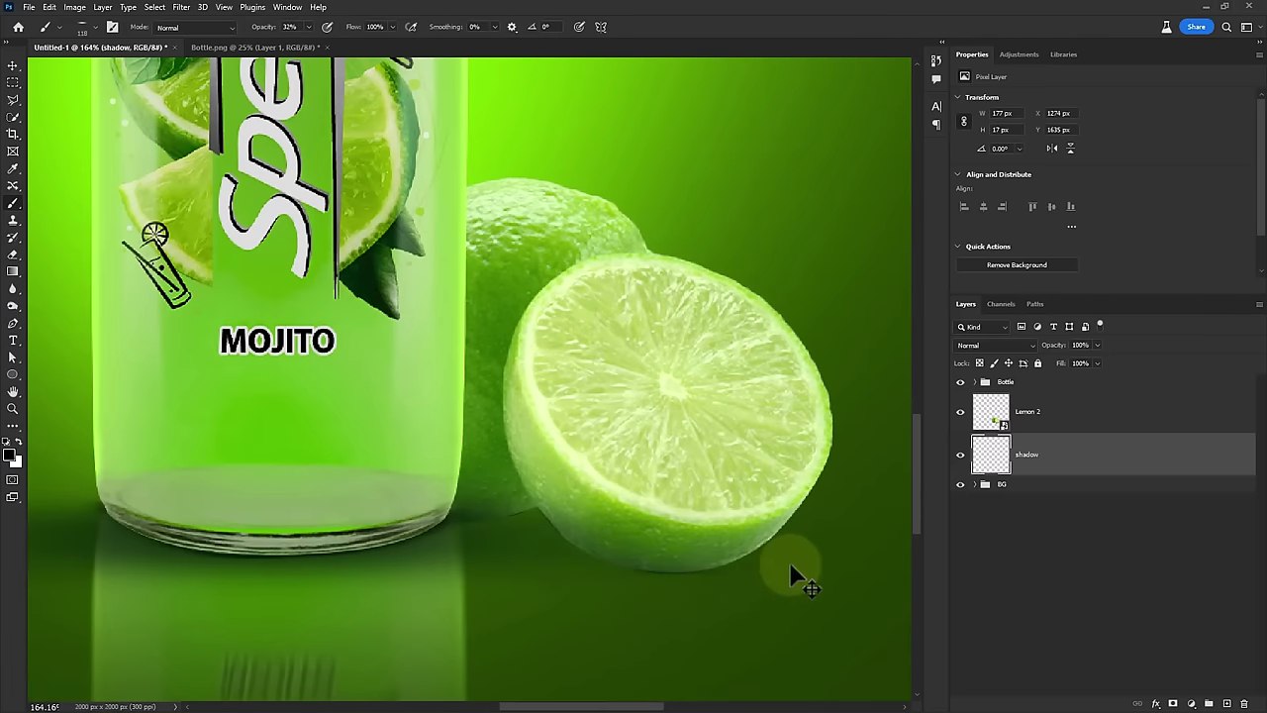
{"action": "left_click_drag", "start_coordinate": [279, 36], "coordinate": [337, 37]}
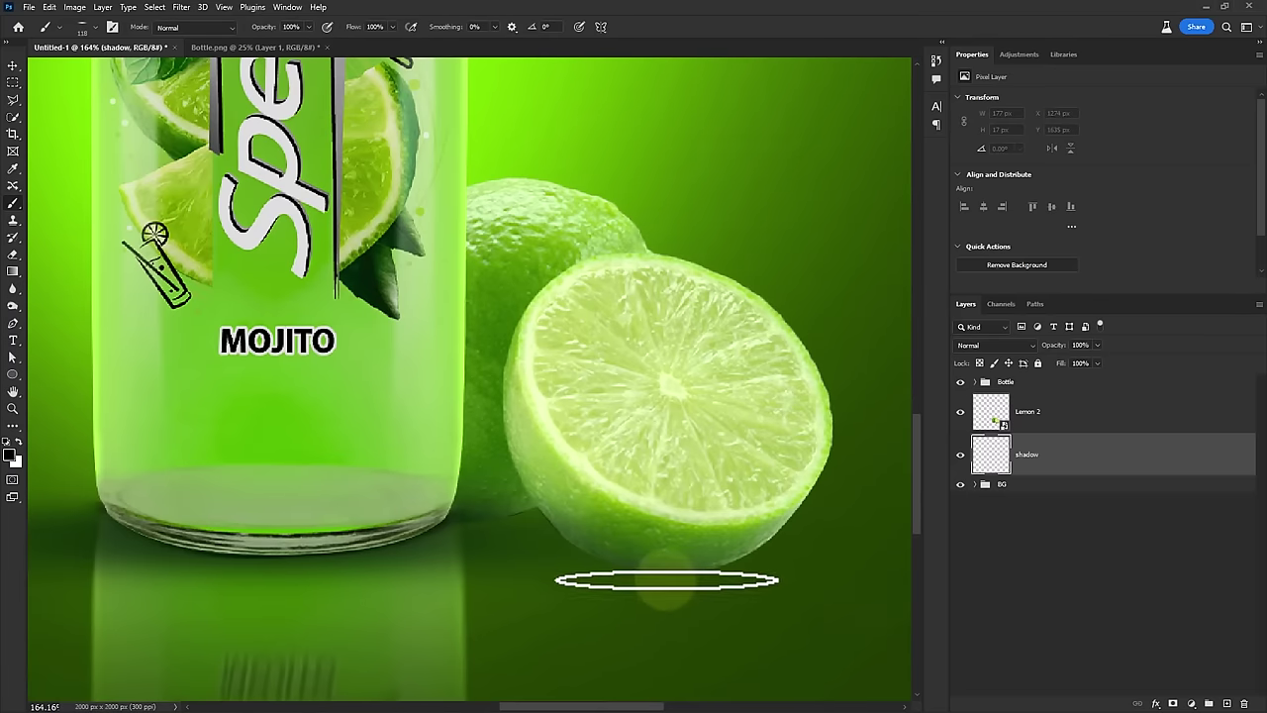
{"action": "left_click", "coordinate": [659, 614]}
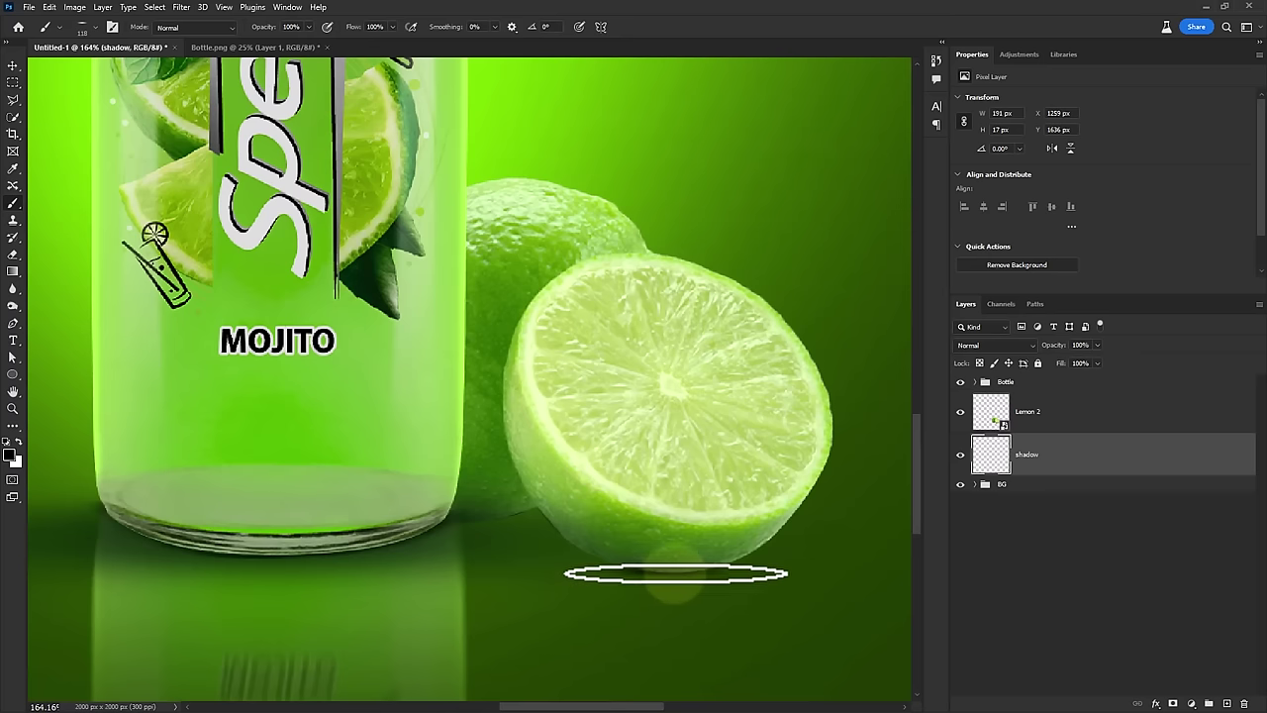
{"action": "left_click", "coordinate": [677, 574]}
{"action": "left_click", "coordinate": [466, 533]}
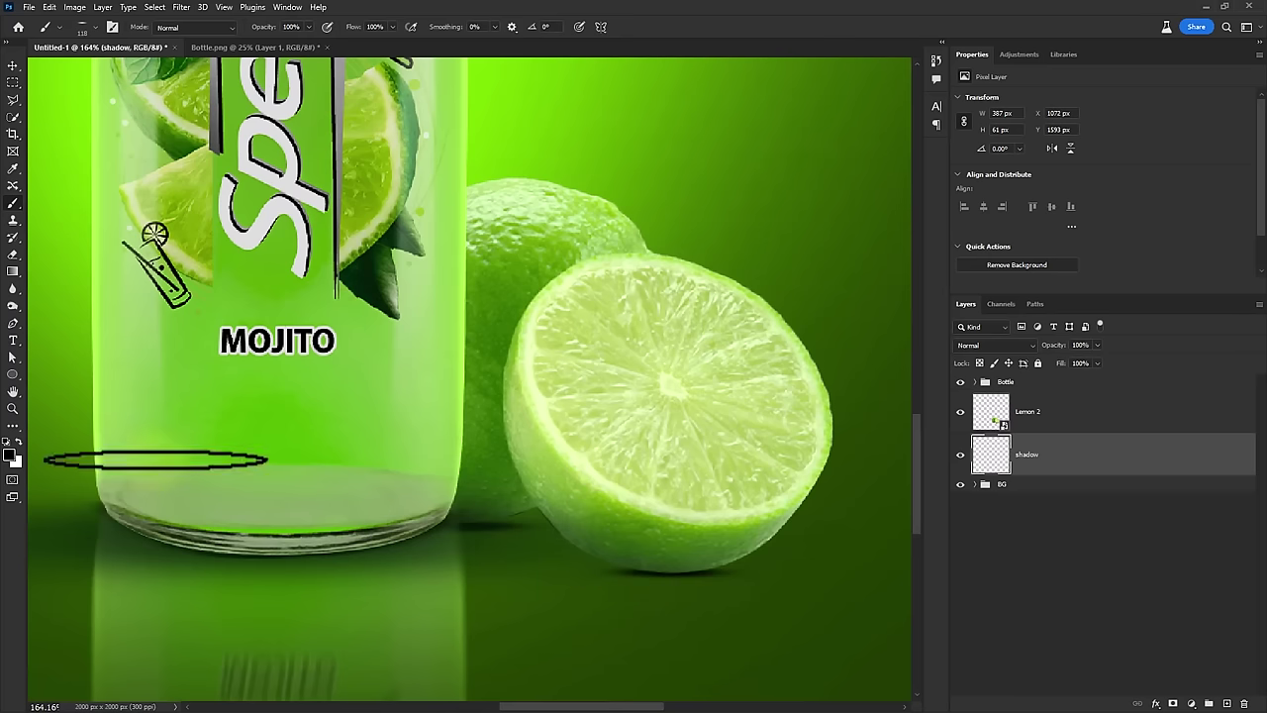
With a very dark green and a larger brush, paint a wide shadow below the bottle and lime
{"action": "left_click", "coordinate": [10, 454]}
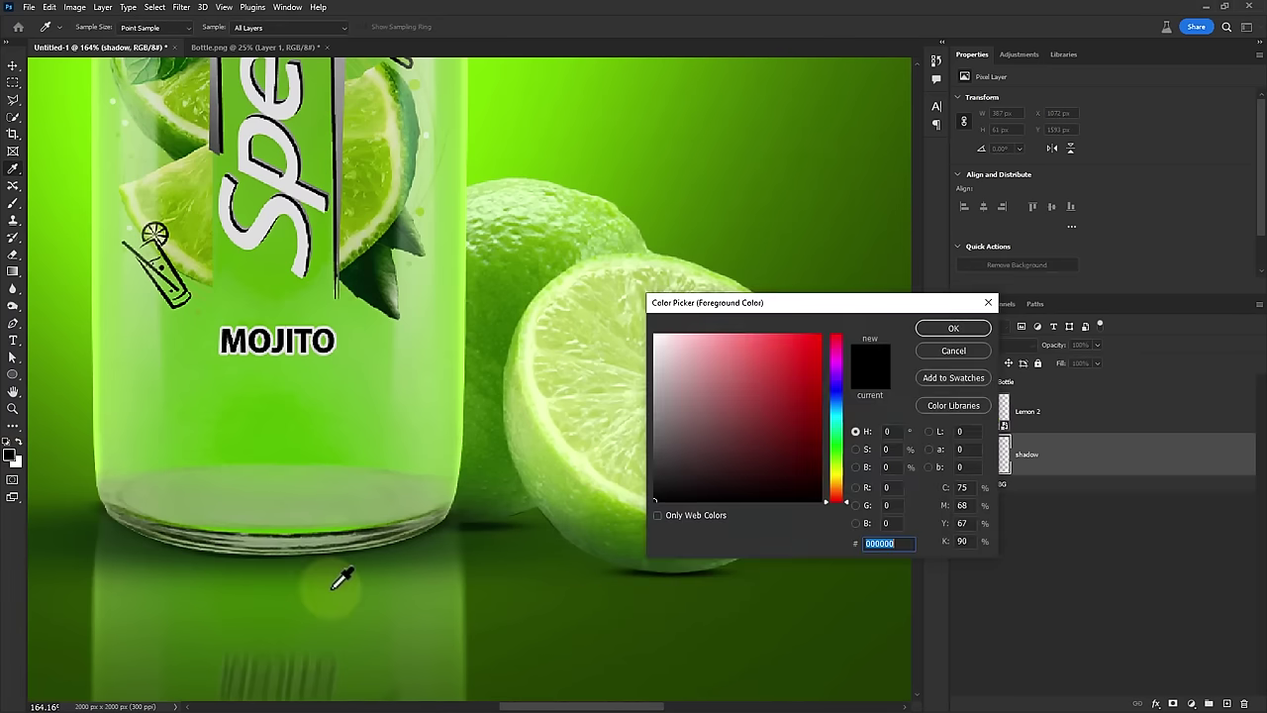
{"action": "left_click", "coordinate": [462, 524]}
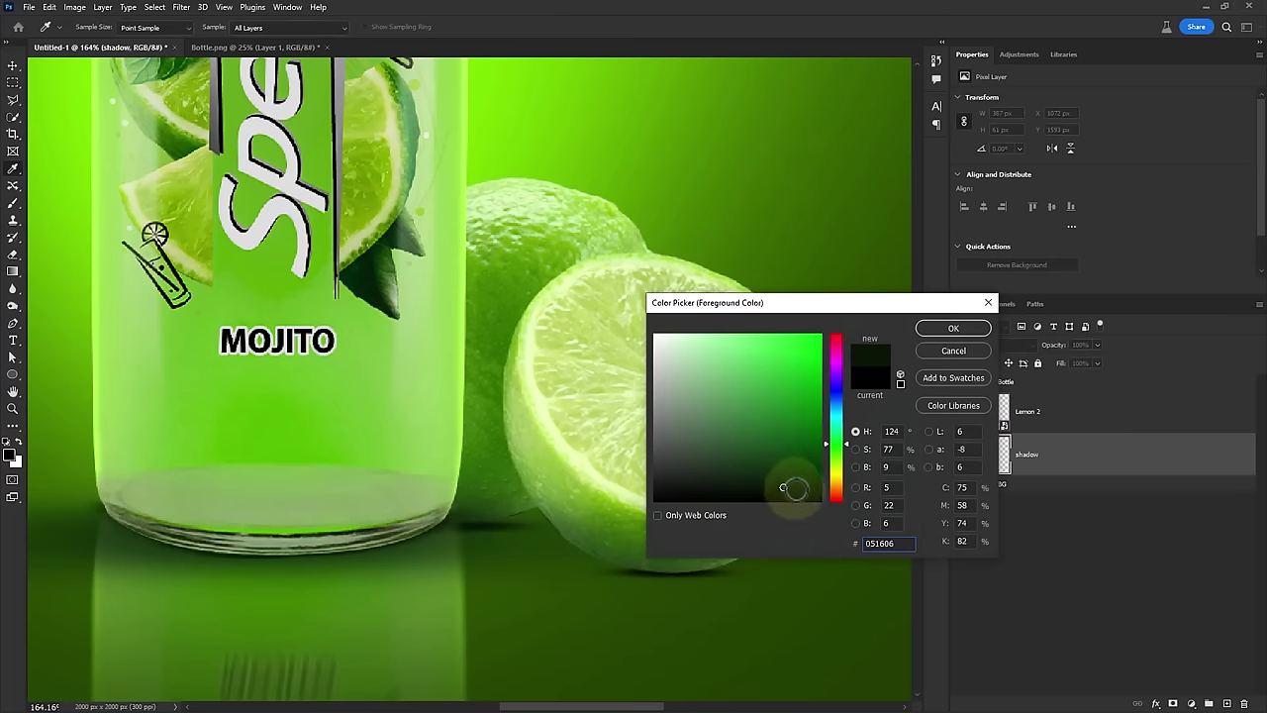
{"action": "left_click", "coordinate": [954, 327]}
{"action": "left_click_drag", "start_coordinate": [610, 503], "coordinate": [667, 518]}
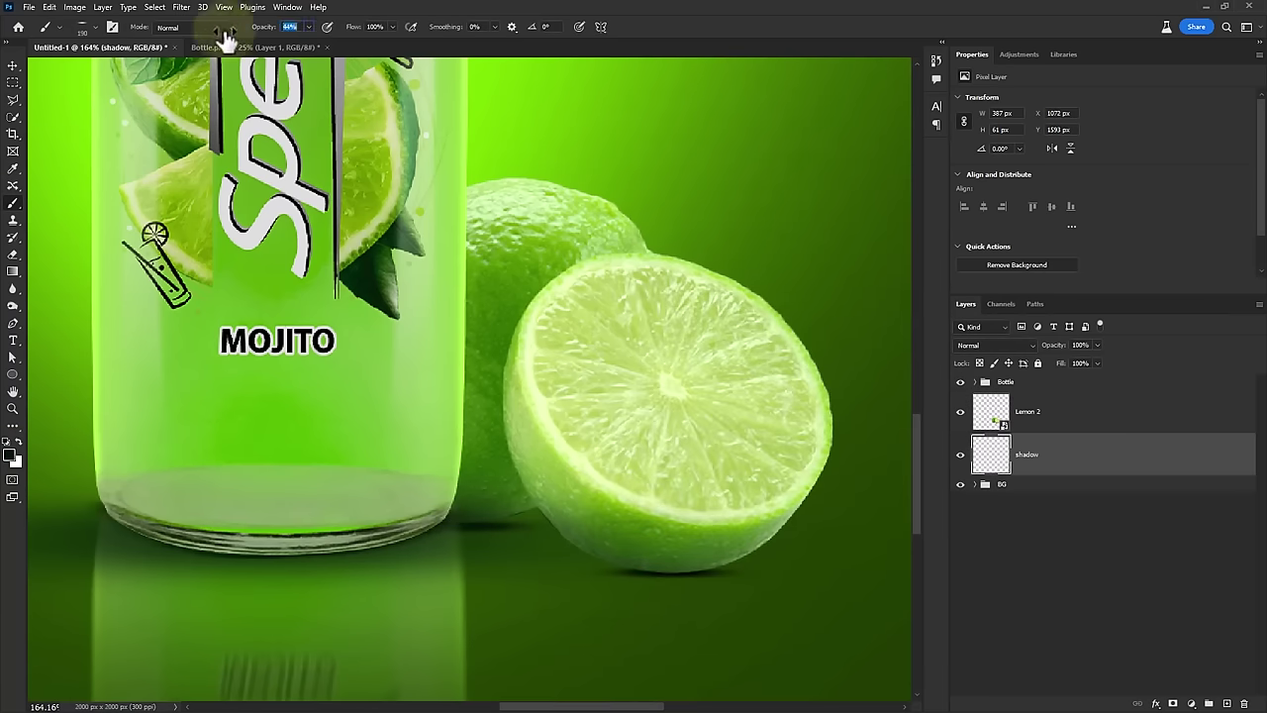
{"action": "left_click_drag", "start_coordinate": [579, 523], "coordinate": [629, 561]}
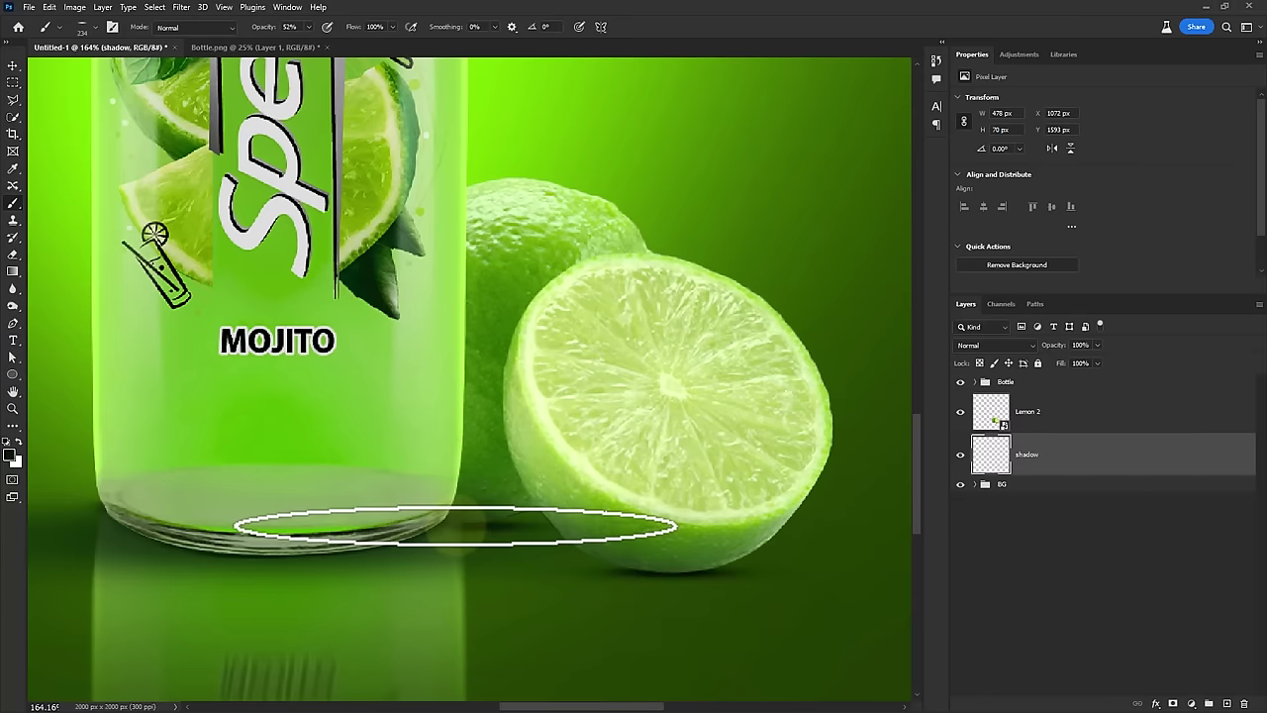
{"action": "left_click", "coordinate": [580, 613]}
With a soft round tip, darken the shadow between the bottle base and the lime
{"action": "left_click_drag", "start_coordinate": [560, 551], "coordinate": [561, 532]}
{"action": "right_click", "coordinate": [561, 533]}
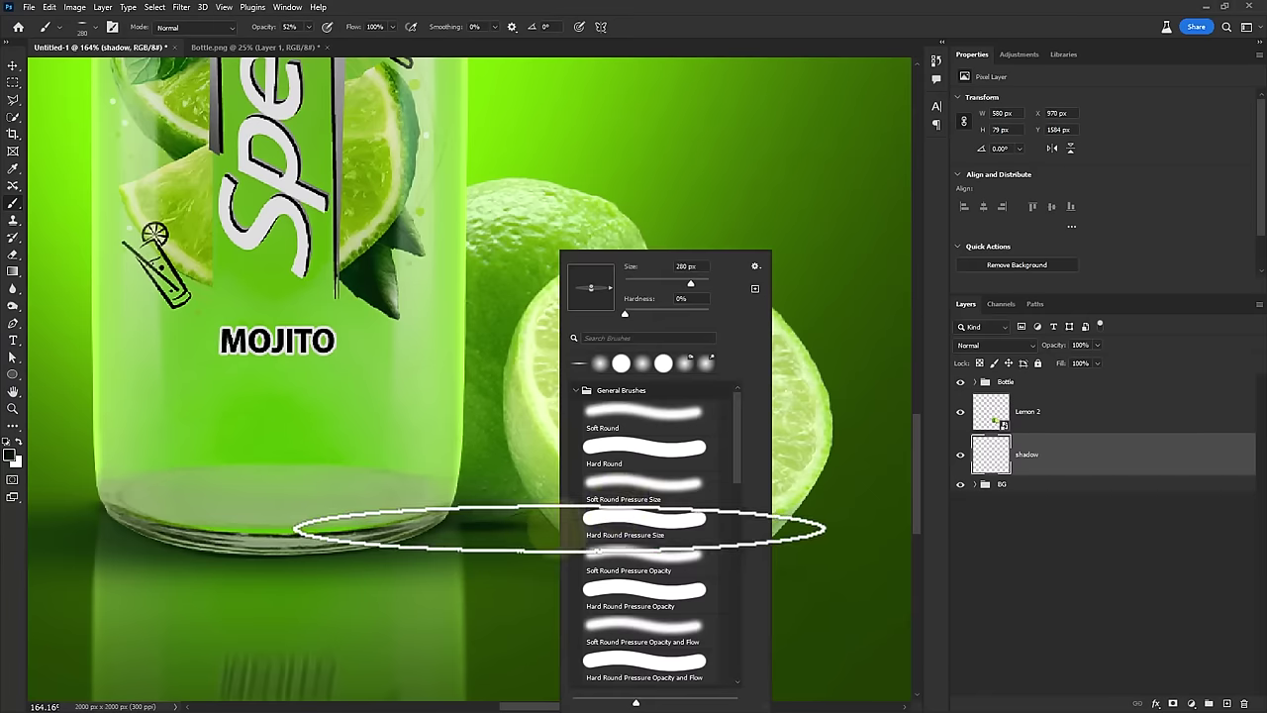
{"action": "double_click", "coordinate": [631, 479]}
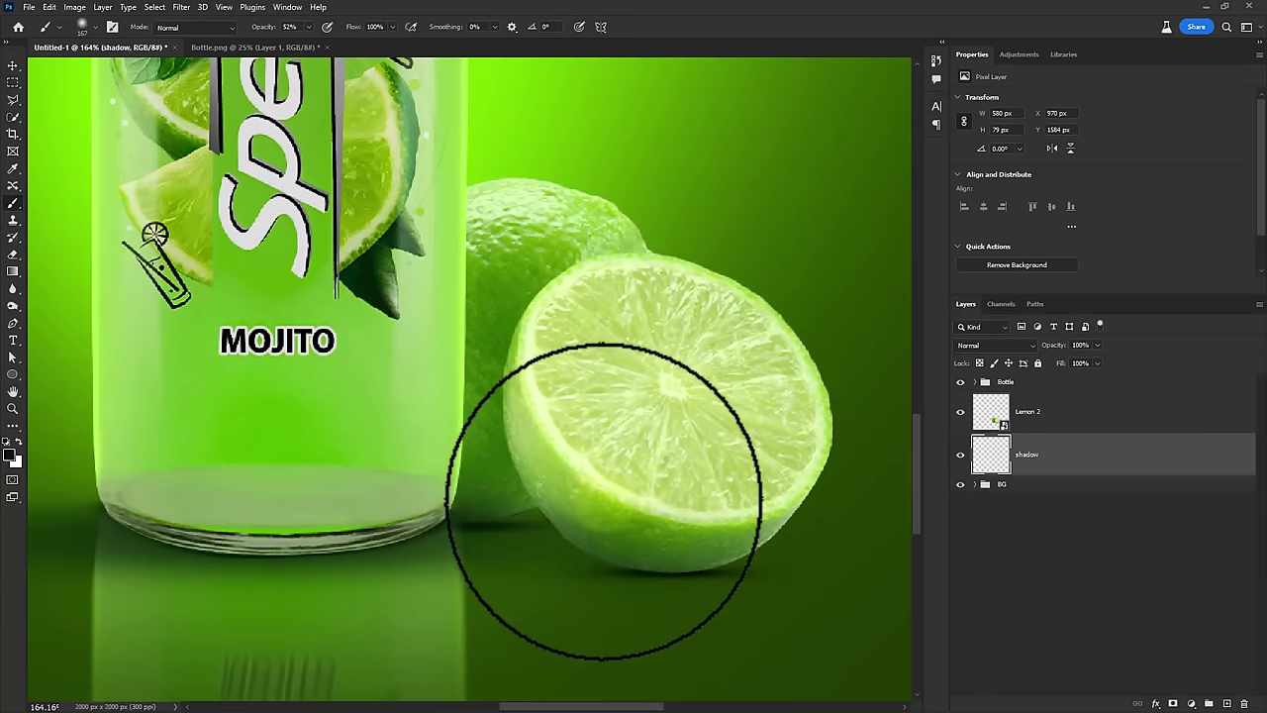
{"action": "mouse_move", "coordinate": [640, 523]}
{"action": "left_mouse_down"}
{"action": "mouse_move", "coordinate": [611, 516]}
{"action": "mouse_move", "coordinate": [587, 548]}
{"action": "left_mouse_up"}
{"action": "key", "text": "ctrl+z"}
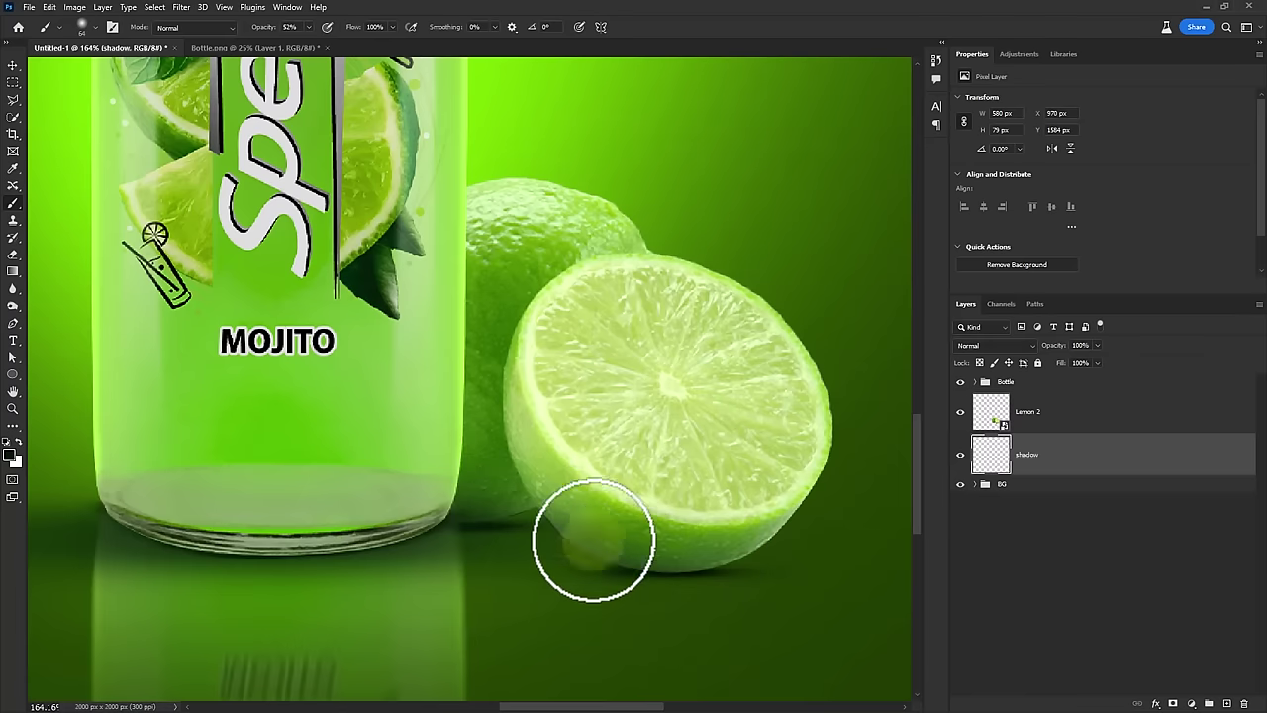
{"action": "left_click_drag", "start_coordinate": [498, 504], "coordinate": [557, 535]}
{"action": "mouse_move", "coordinate": [456, 507]}
{"action": "left_mouse_down"}
{"action": "mouse_move", "coordinate": [558, 501]}
{"action": "mouse_move", "coordinate": [495, 501]}
{"action": "mouse_move", "coordinate": [597, 521]}
{"action": "mouse_move", "coordinate": [443, 498]}
{"action": "mouse_move", "coordinate": [623, 552]}
{"action": "mouse_move", "coordinate": [665, 538]}
{"action": "mouse_move", "coordinate": [674, 551]}
{"action": "mouse_move", "coordinate": [625, 554]}
{"action": "mouse_move", "coordinate": [707, 545]}
{"action": "mouse_move", "coordinate": [682, 546]}
{"action": "left_mouse_up"}
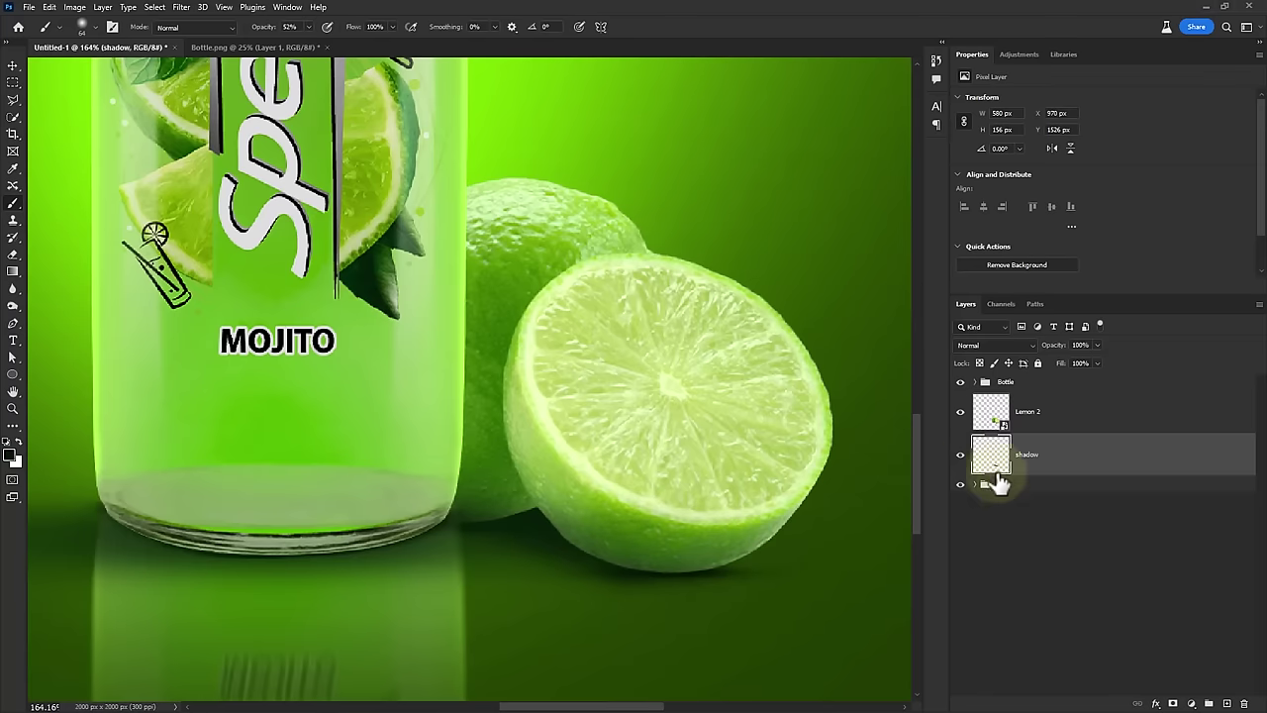
Duplicate the lime layer, flip the copy vertically and move it below the original
{"action": "left_click", "coordinate": [1064, 424]}
{"action": "key", "text": "ctrl+j"}
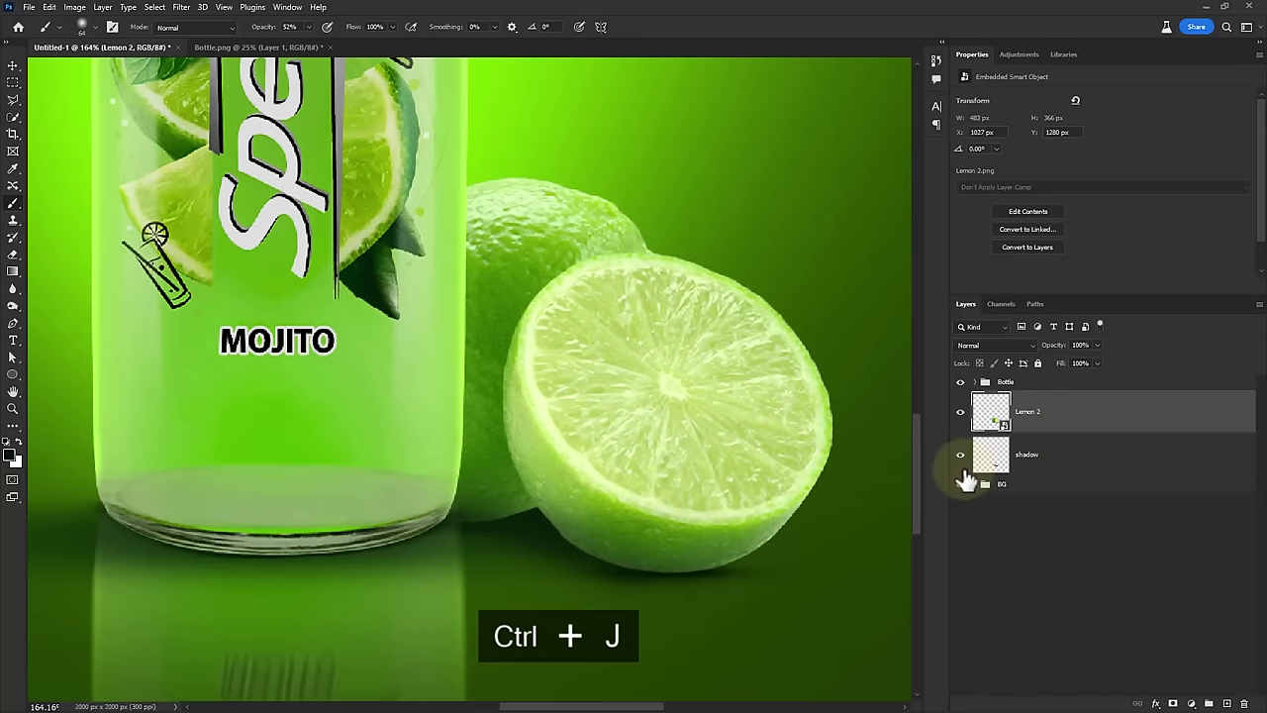
{"action": "key", "text": "ctrl+t"}
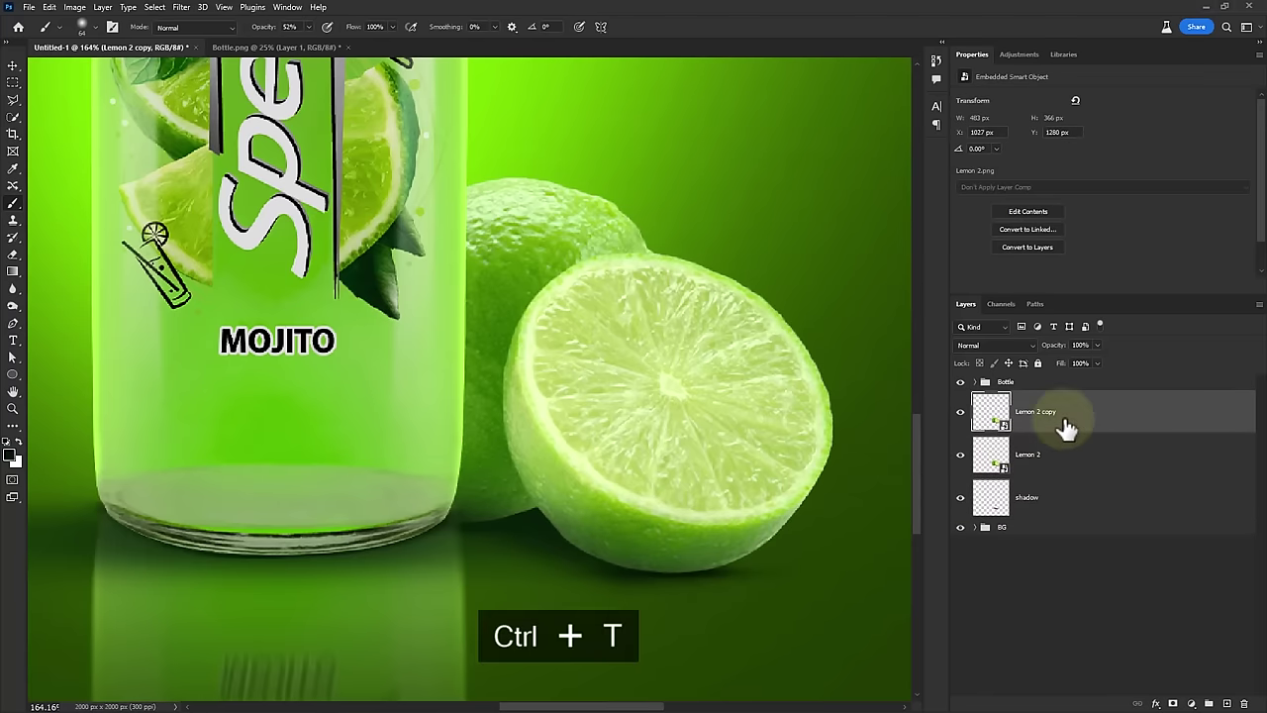
{"action": "right_click", "coordinate": [613, 337]}
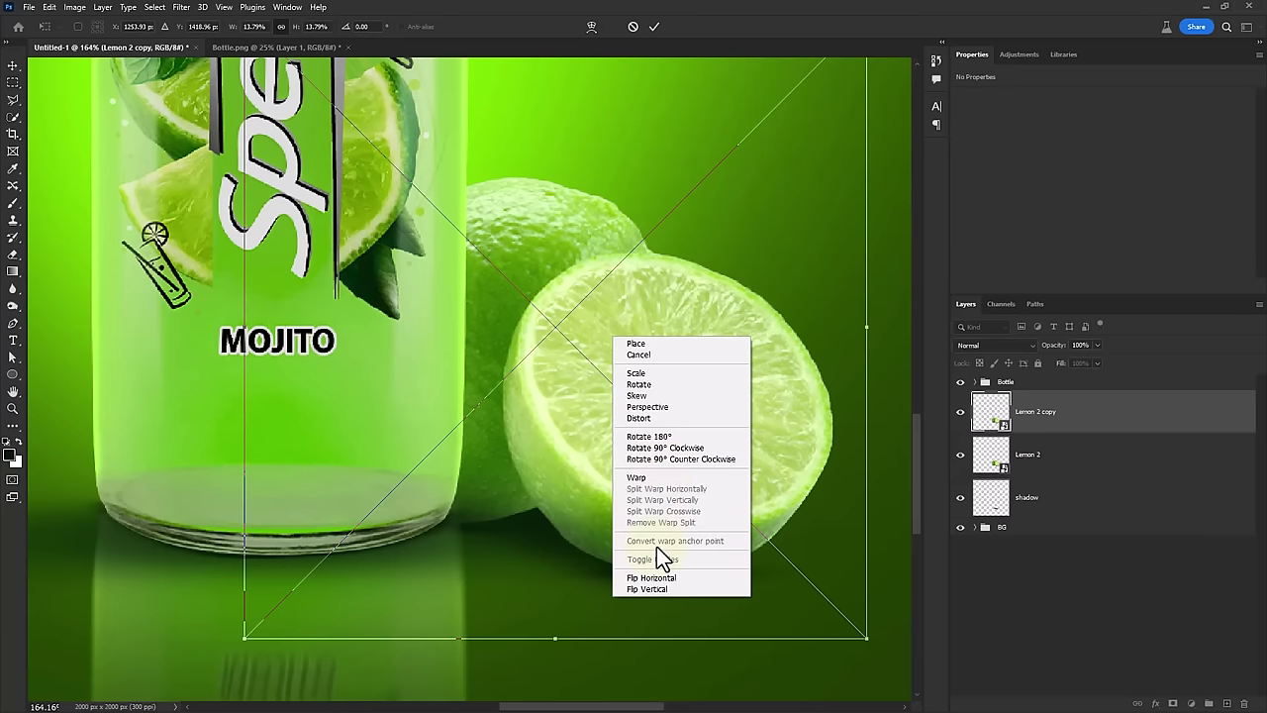
{"action": "left_click", "coordinate": [658, 580]}
{"action": "key", "text": "ctrl+z"}
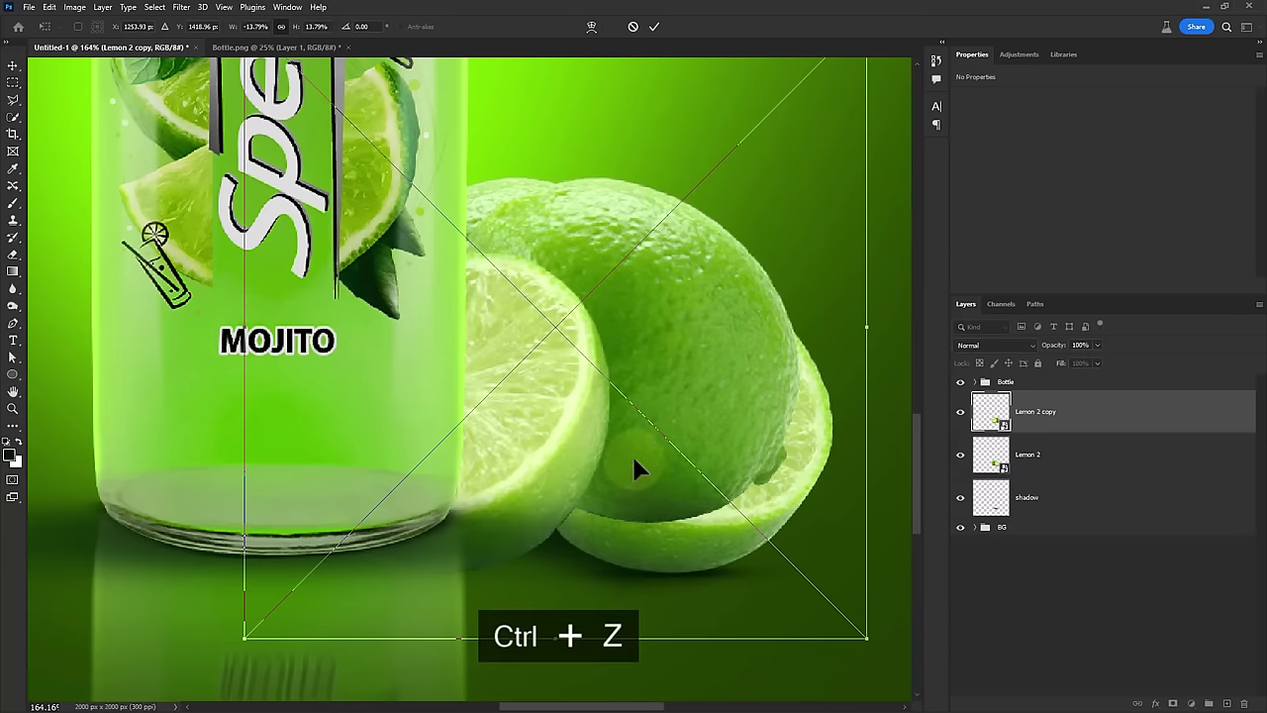
{"action": "right_click", "coordinate": [622, 381]}
{"action": "left_click", "coordinate": [664, 630]}
{"action": "mouse_move", "coordinate": [593, 260]}
{"action": "left_mouse_down"}
{"action": "mouse_move", "coordinate": [635, 635]}
{"action": "mouse_move", "coordinate": [616, 392]}
{"action": "left_mouse_up"}
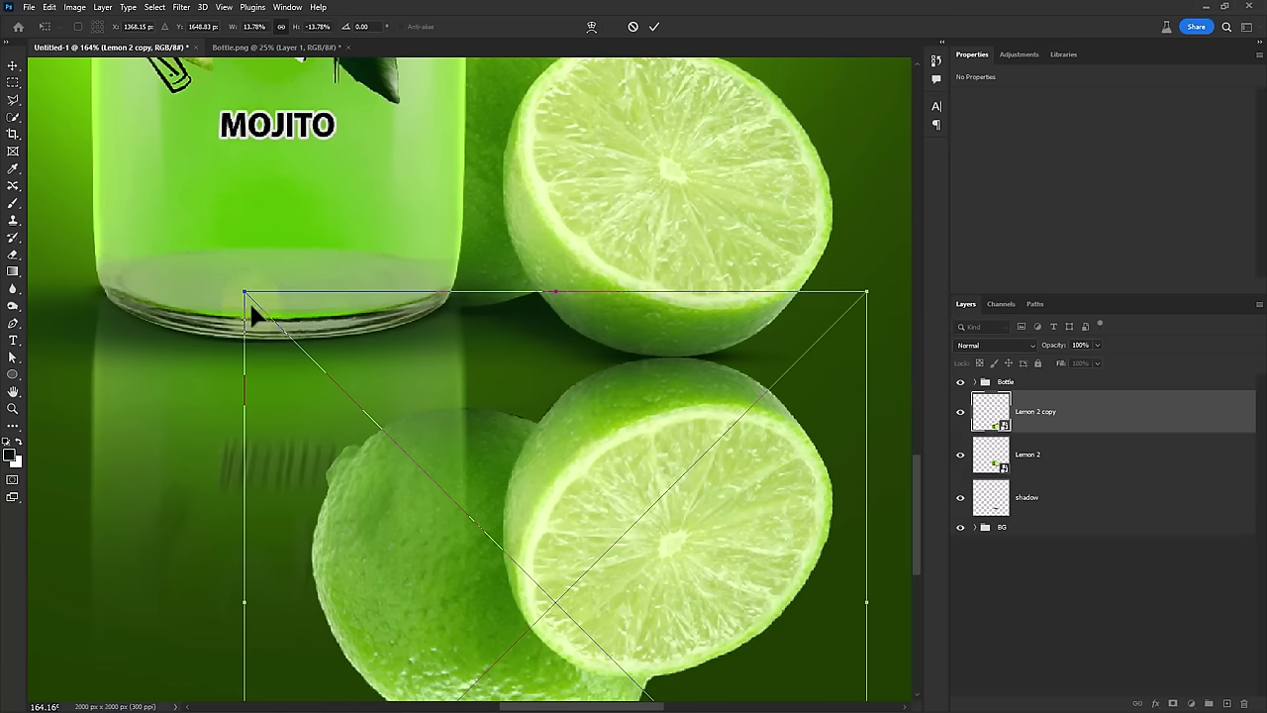
Tilt and fine-position the flipped lime so it mirrors the lime's angle
{"action": "mouse_move", "coordinate": [219, 295]}
{"action": "left_mouse_down"}
{"action": "mouse_move", "coordinate": [222, 252]}
{"action": "mouse_move", "coordinate": [416, 196]}
{"action": "left_mouse_up"}
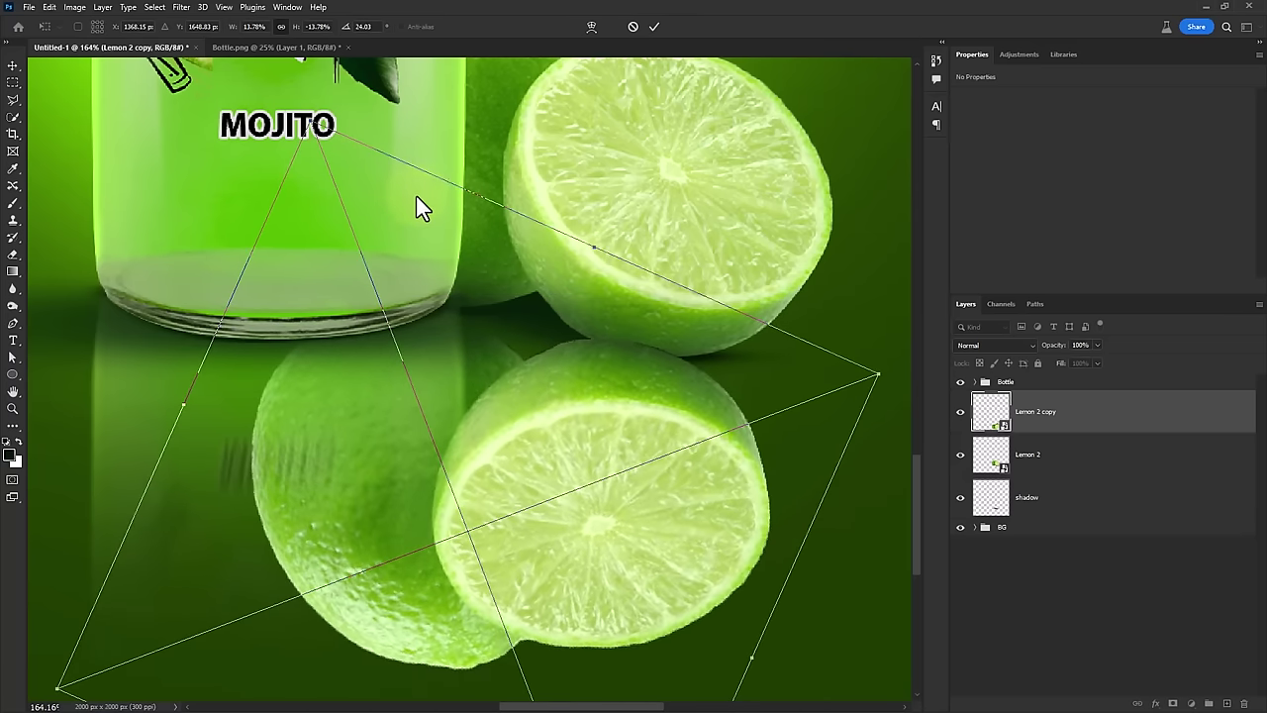
{"action": "left_click_drag", "start_coordinate": [561, 402], "coordinate": [610, 421]}
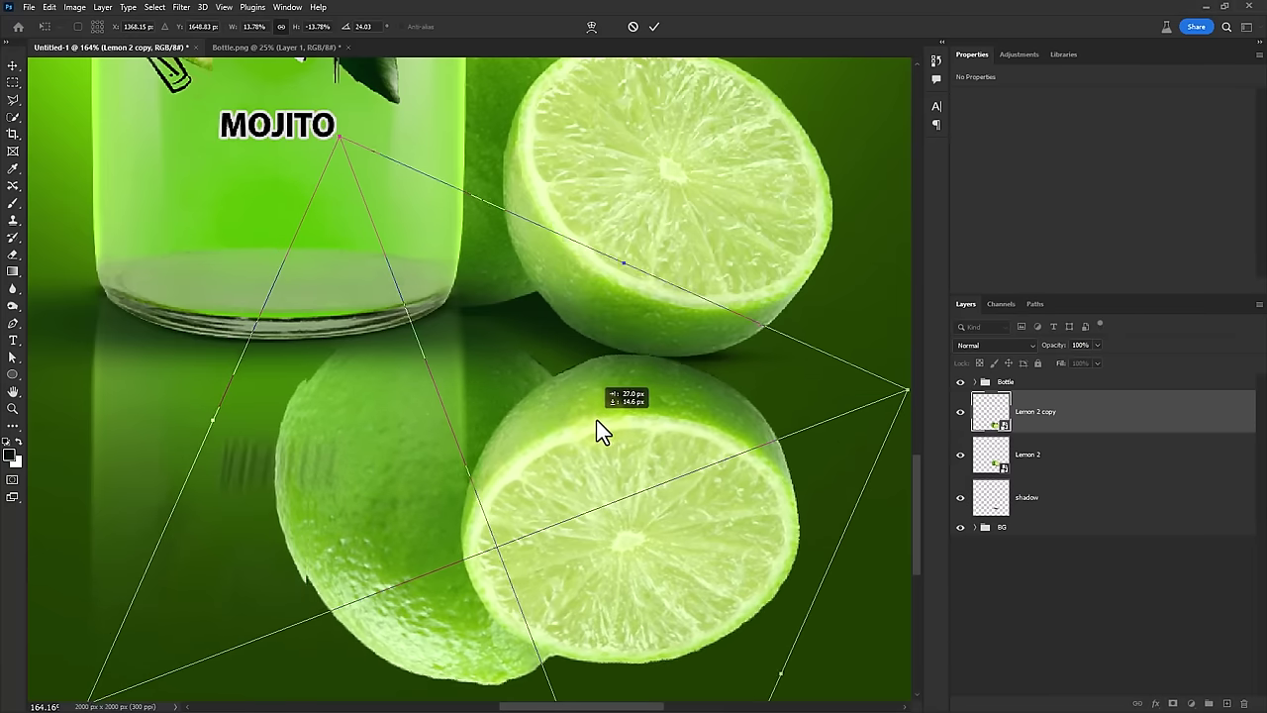
{"action": "left_click_drag", "start_coordinate": [609, 421], "coordinate": [624, 421]}
{"action": "key", "text": "Up"}
{"action": "key", "text": "Up"}
{"action": "key", "text": "Up"}
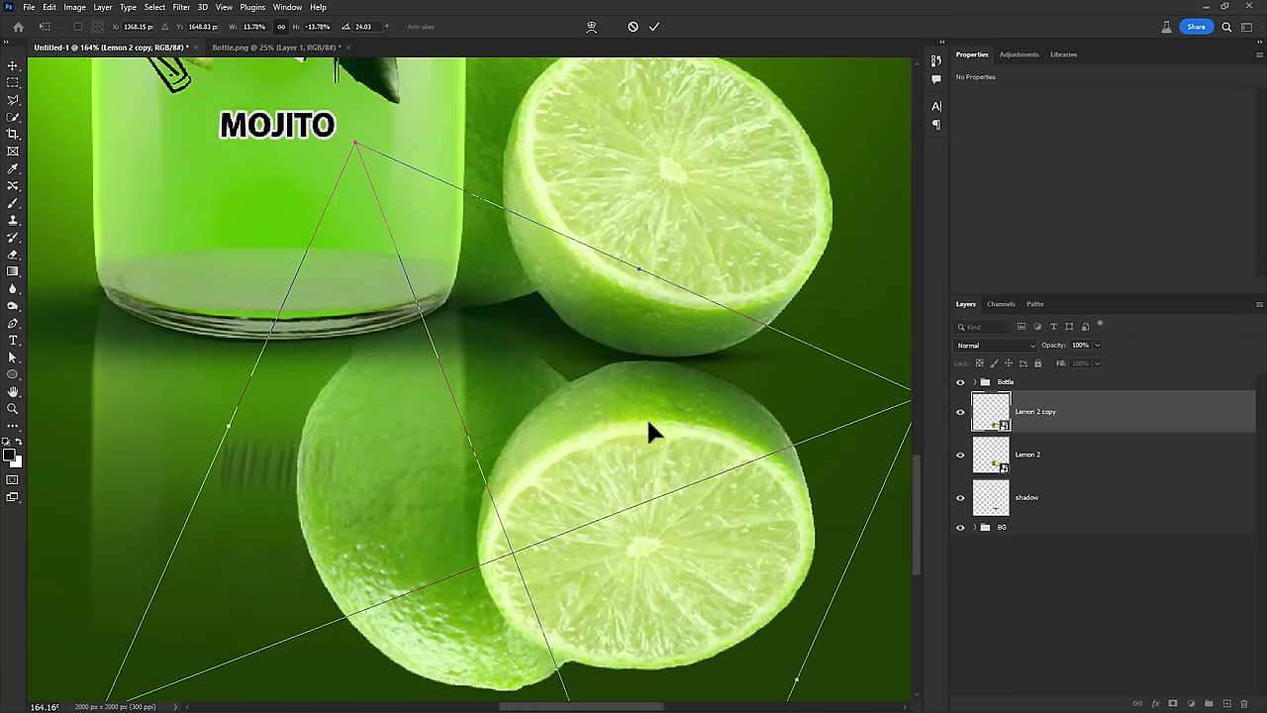
{"action": "key", "text": "Up"}
{"action": "key", "text": "Up"}
{"action": "key", "text": "Down"}
{"action": "key", "text": "Down"}
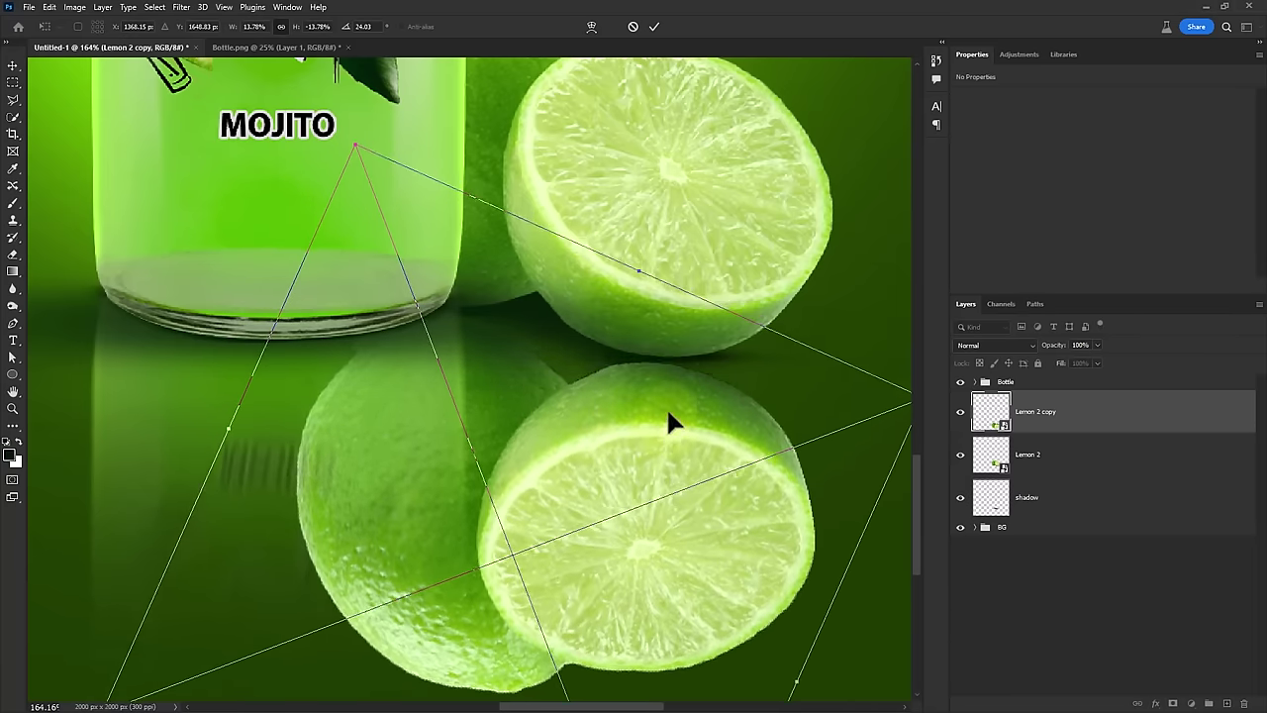
{"action": "key", "text": "Down"}
{"action": "key", "text": "Up"}
{"action": "key", "text": "Up"}
{"action": "key", "text": "Up"}
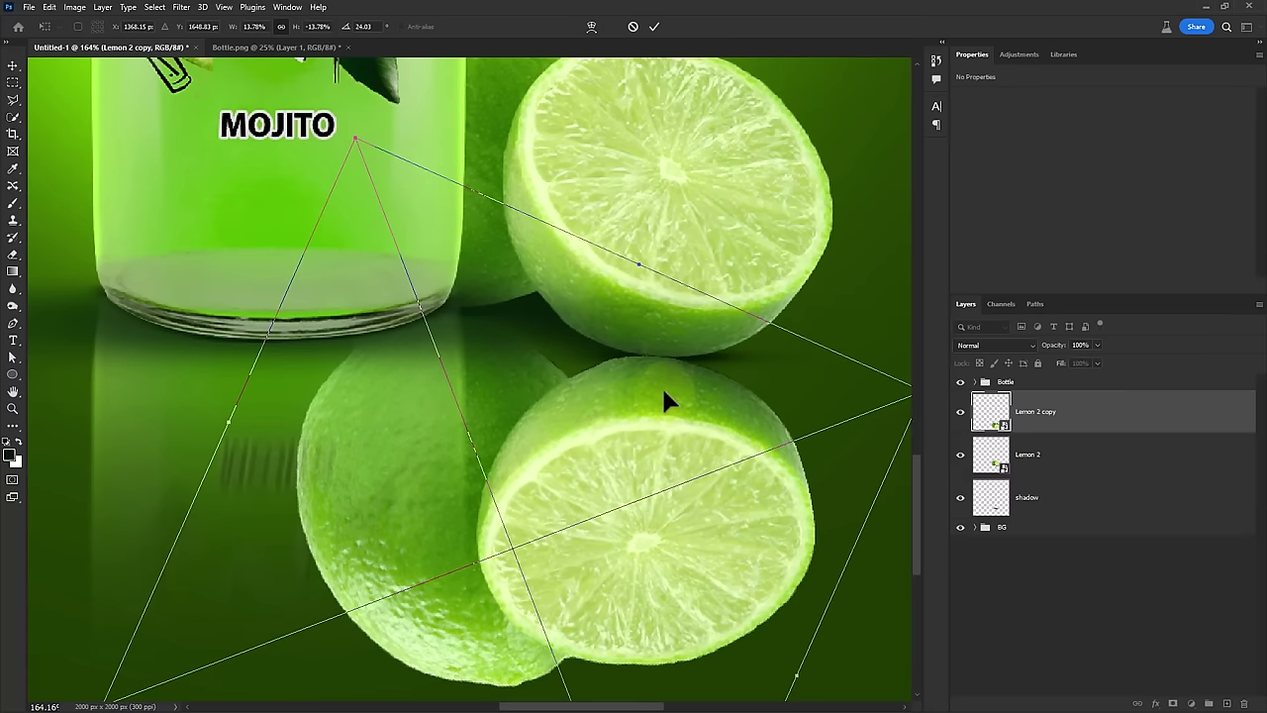
{"action": "left_click_drag", "start_coordinate": [300, 175], "coordinate": [325, 156]}
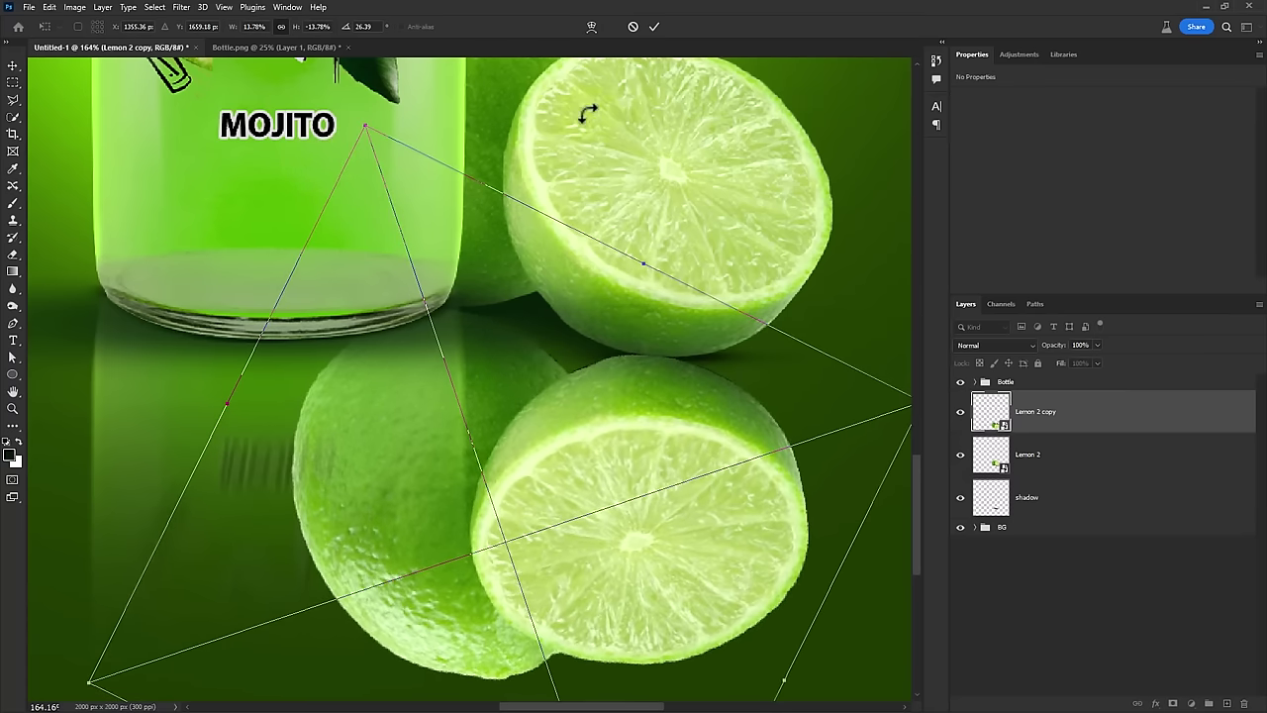
Commit the transform and move Lemon 2 copy beneath the shadow layer
{"action": "left_click", "coordinate": [654, 27]}
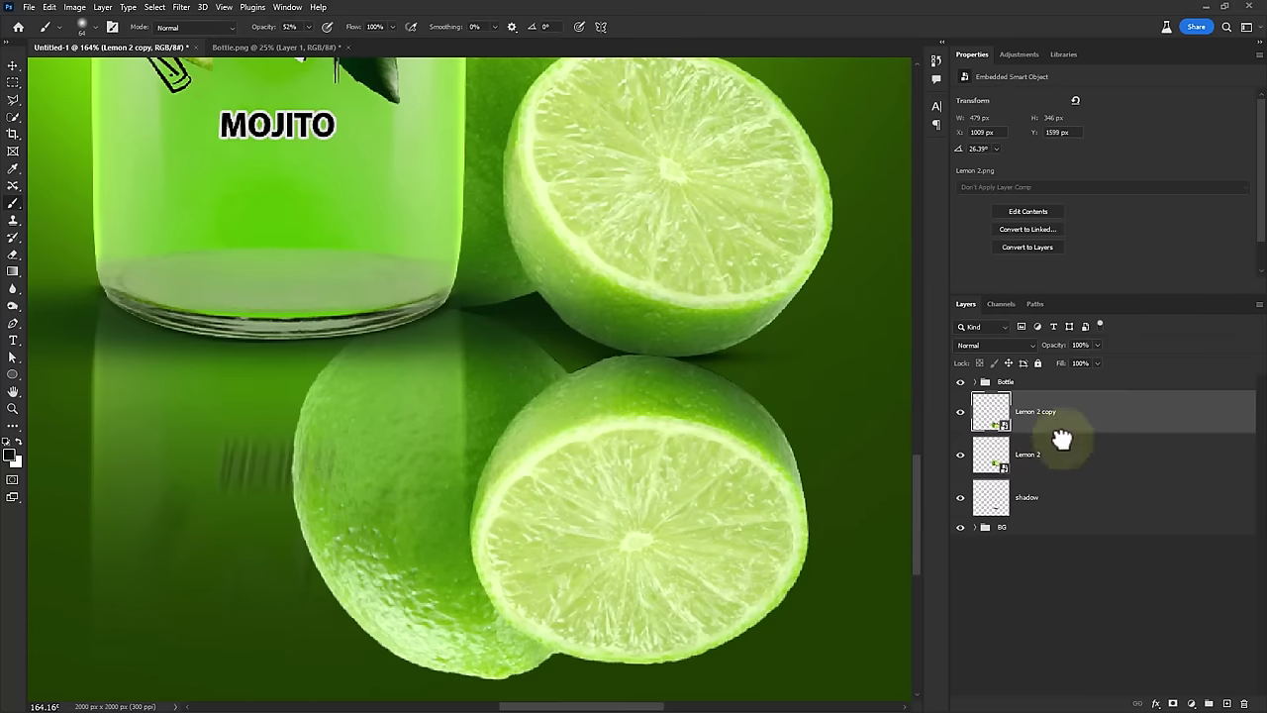
{"action": "left_click_drag", "start_coordinate": [1058, 426], "coordinate": [1061, 524]}
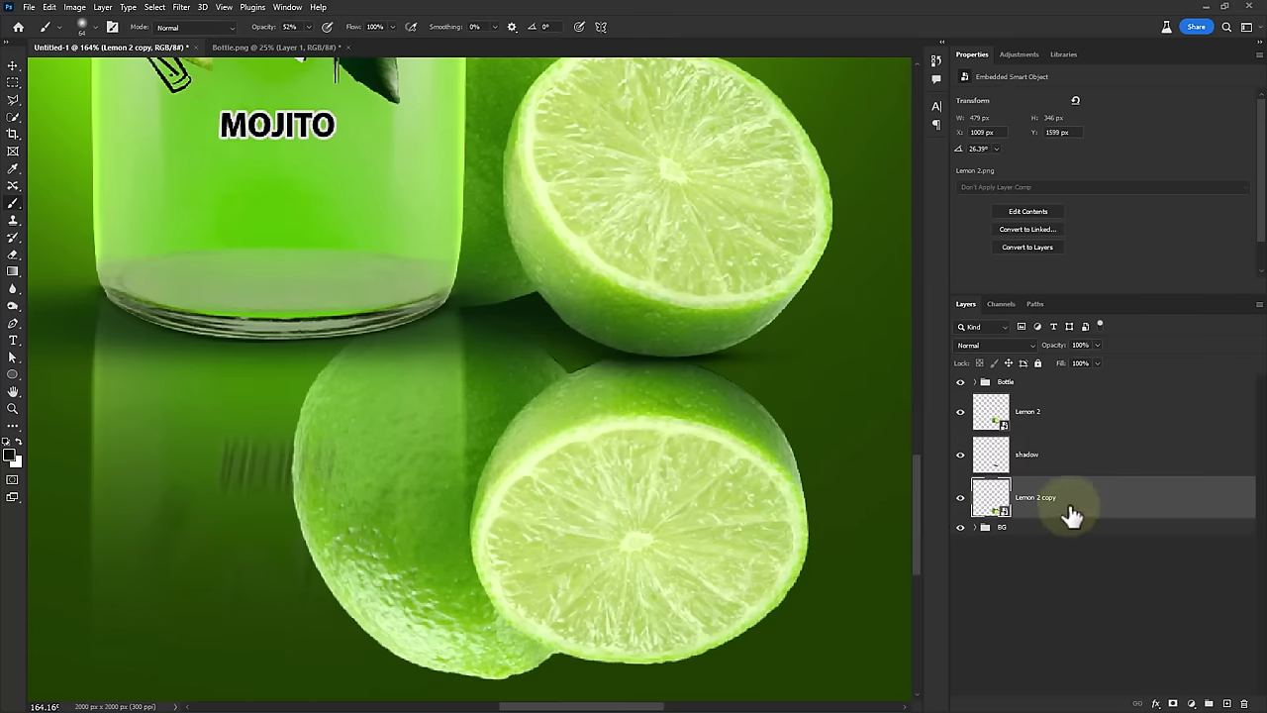
{"action": "scroll", "coordinate": [728, 477], "scroll_direction": "down", "scroll_amount": 3}
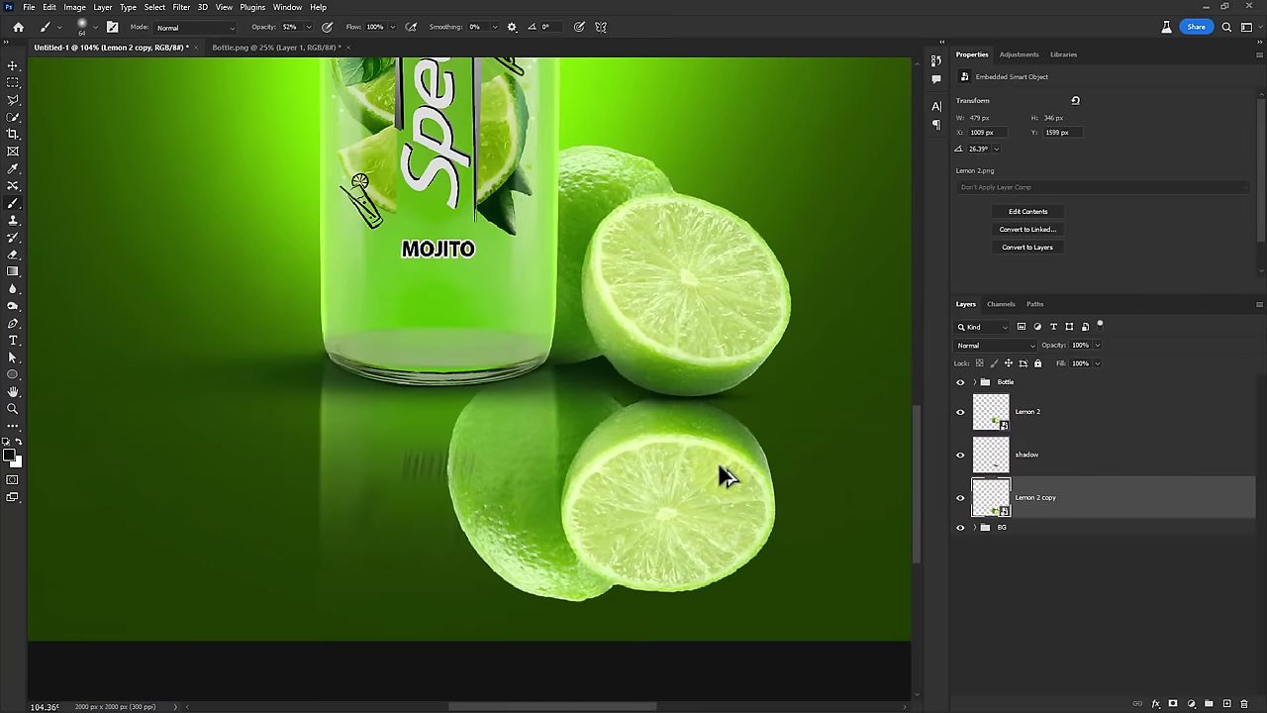
Give the reflection a black mask with a gradient fade and a Motion Blur filter
{"action": "left_click", "coordinate": [1173, 703], "text": "alt"}
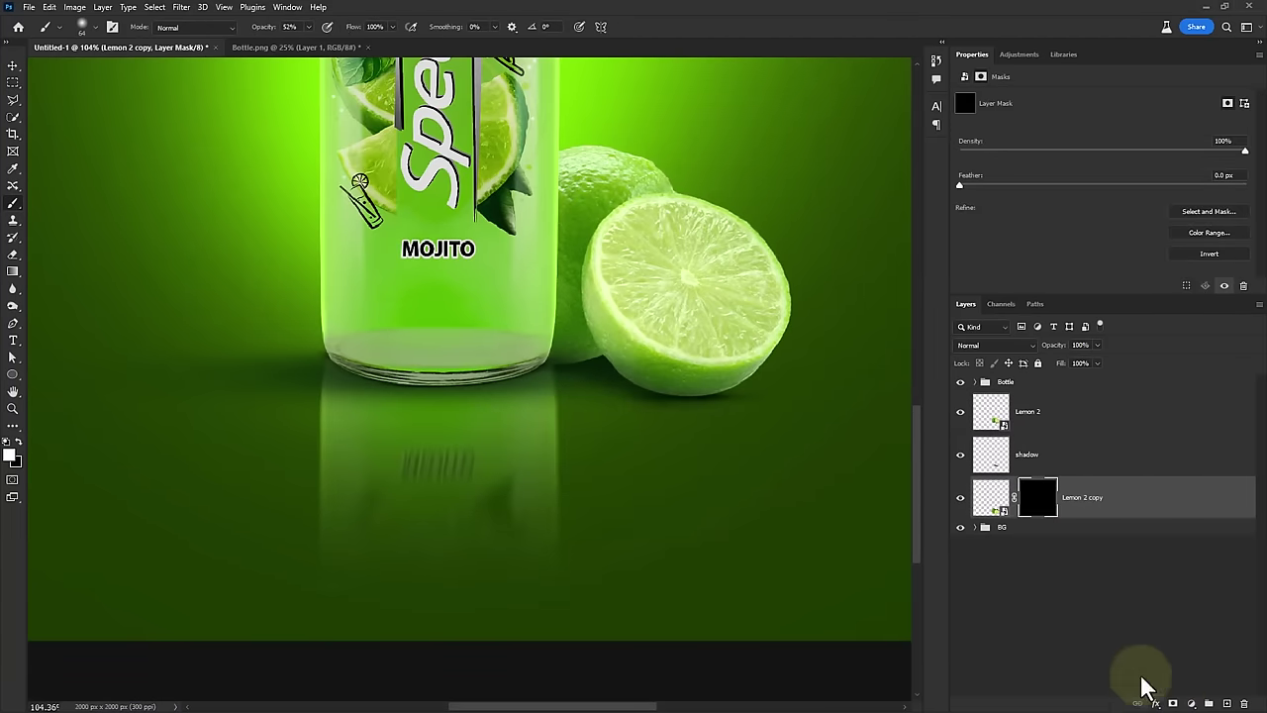
{"action": "left_click", "coordinate": [13, 271]}
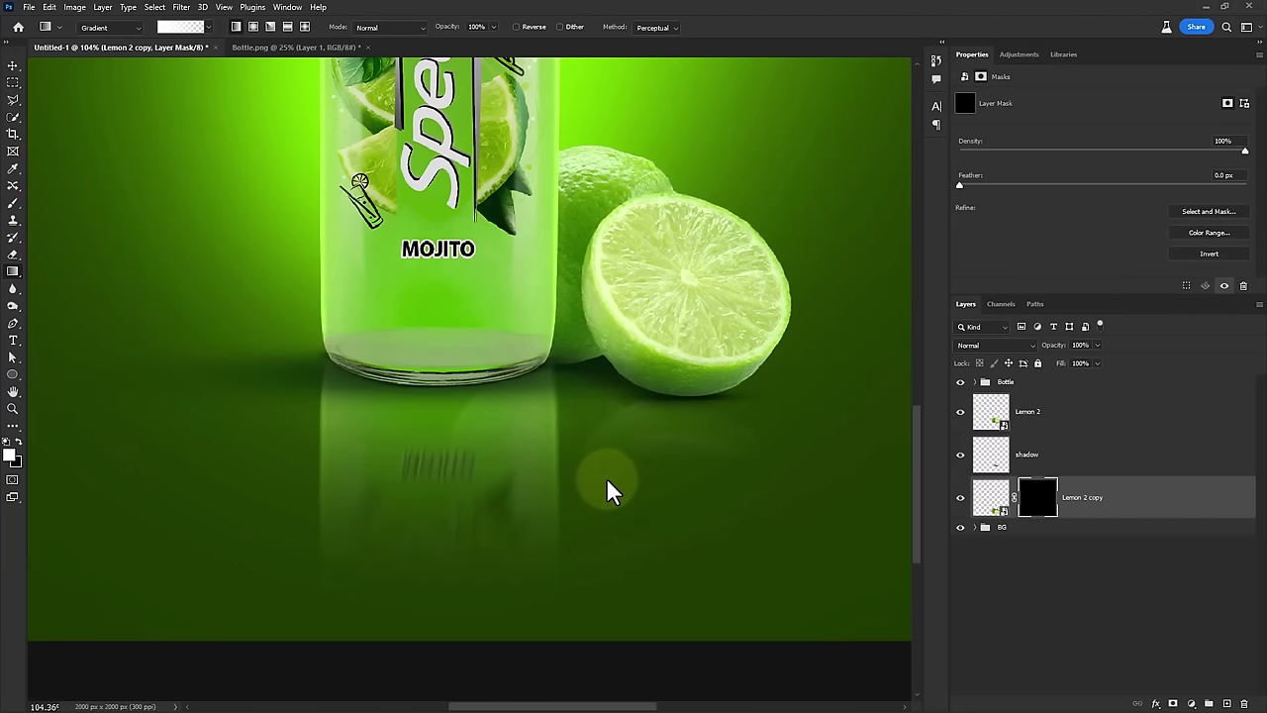
{"action": "left_click_drag", "start_coordinate": [609, 492], "coordinate": [610, 494]}
{"action": "left_click", "coordinate": [1143, 507]}
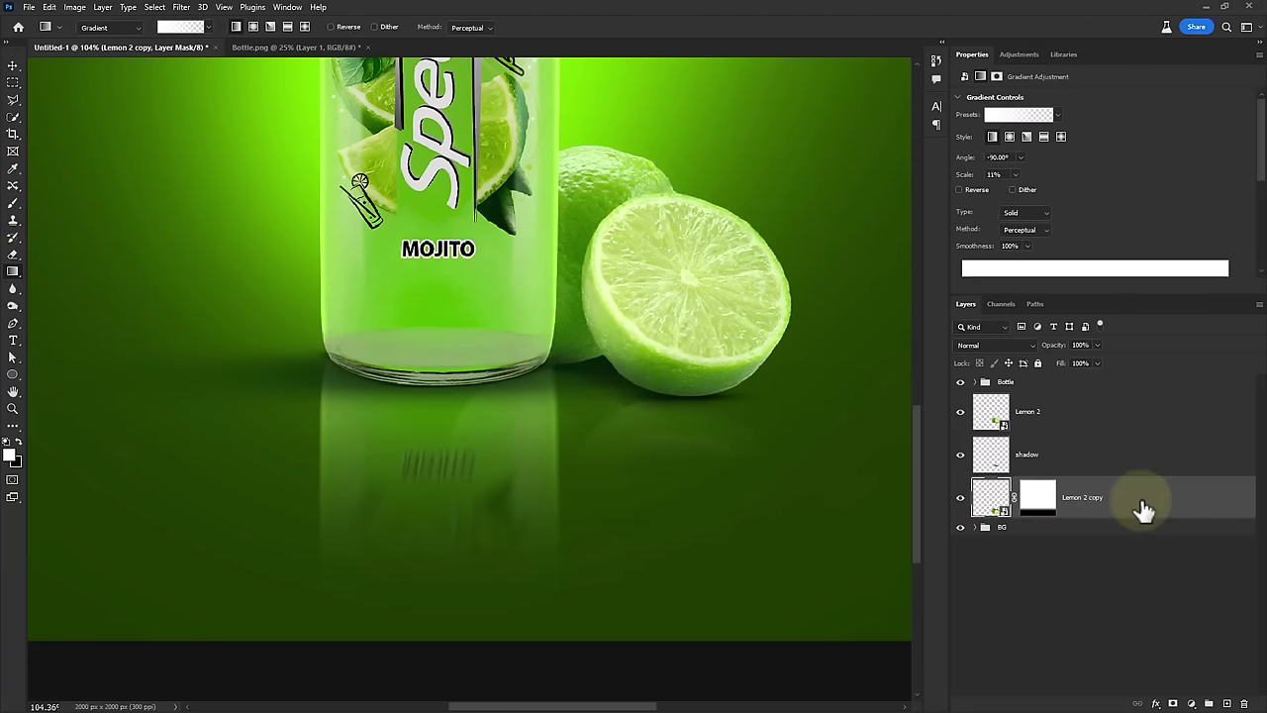
{"action": "left_click", "coordinate": [181, 8]}
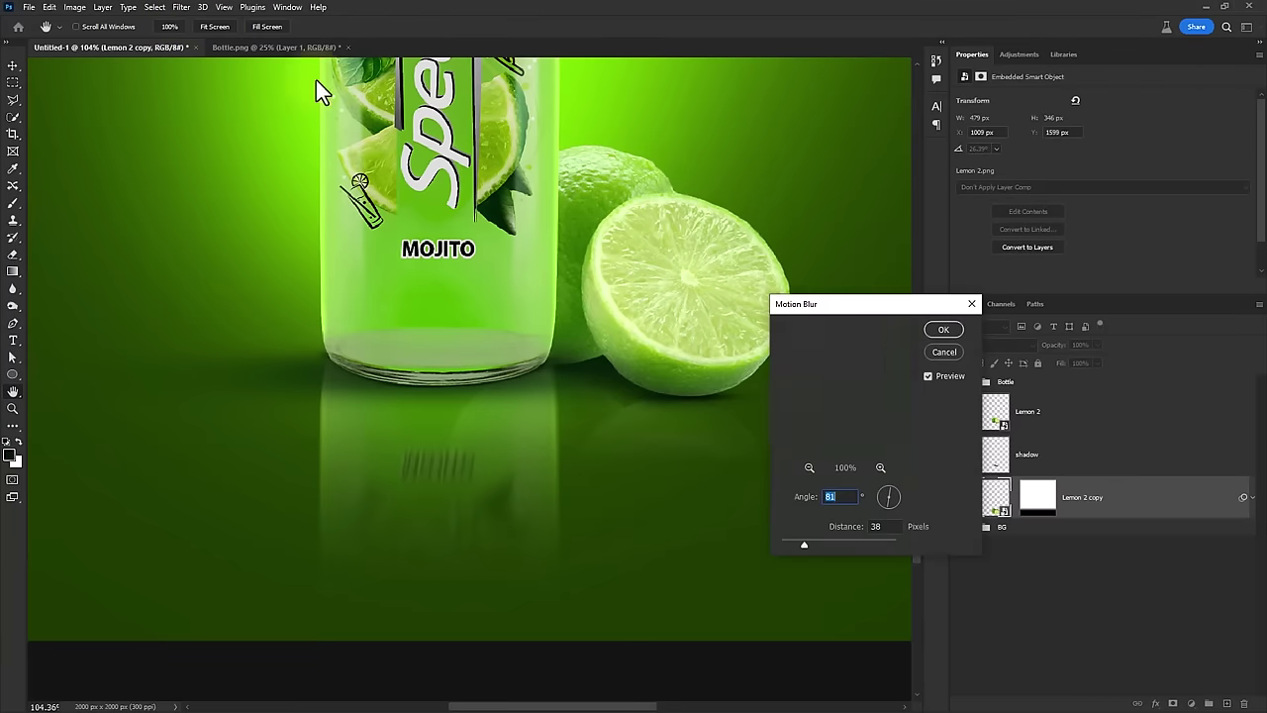
{"action": "left_click", "coordinate": [940, 329]}
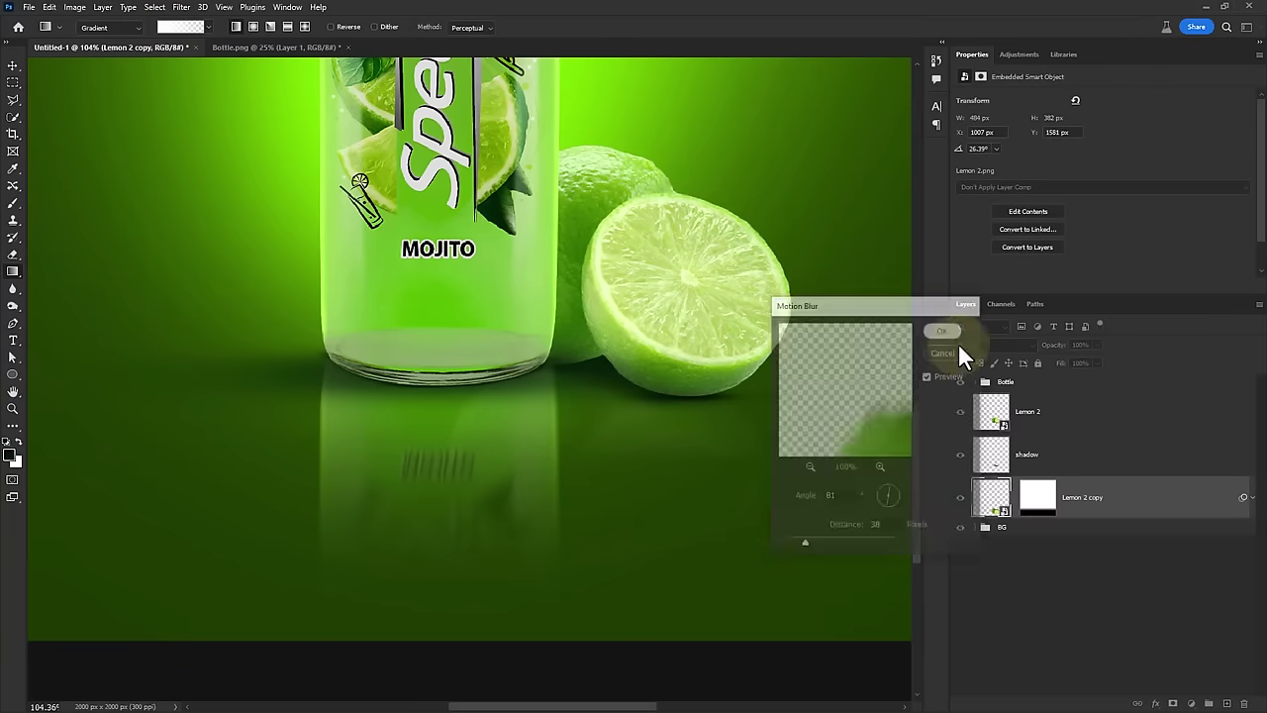
Shift the reflection down under the lime and reduce the blur Distance to 30
{"action": "left_click", "coordinate": [1034, 506]}
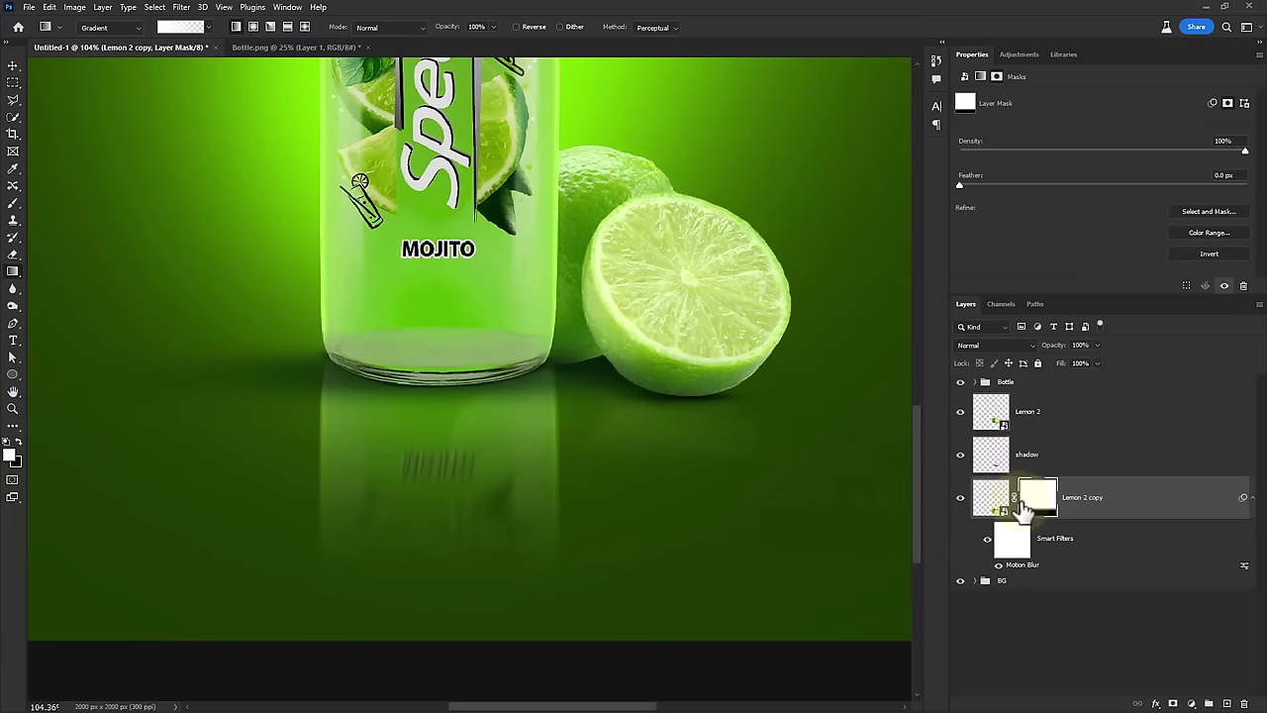
{"action": "key", "text": "v"}
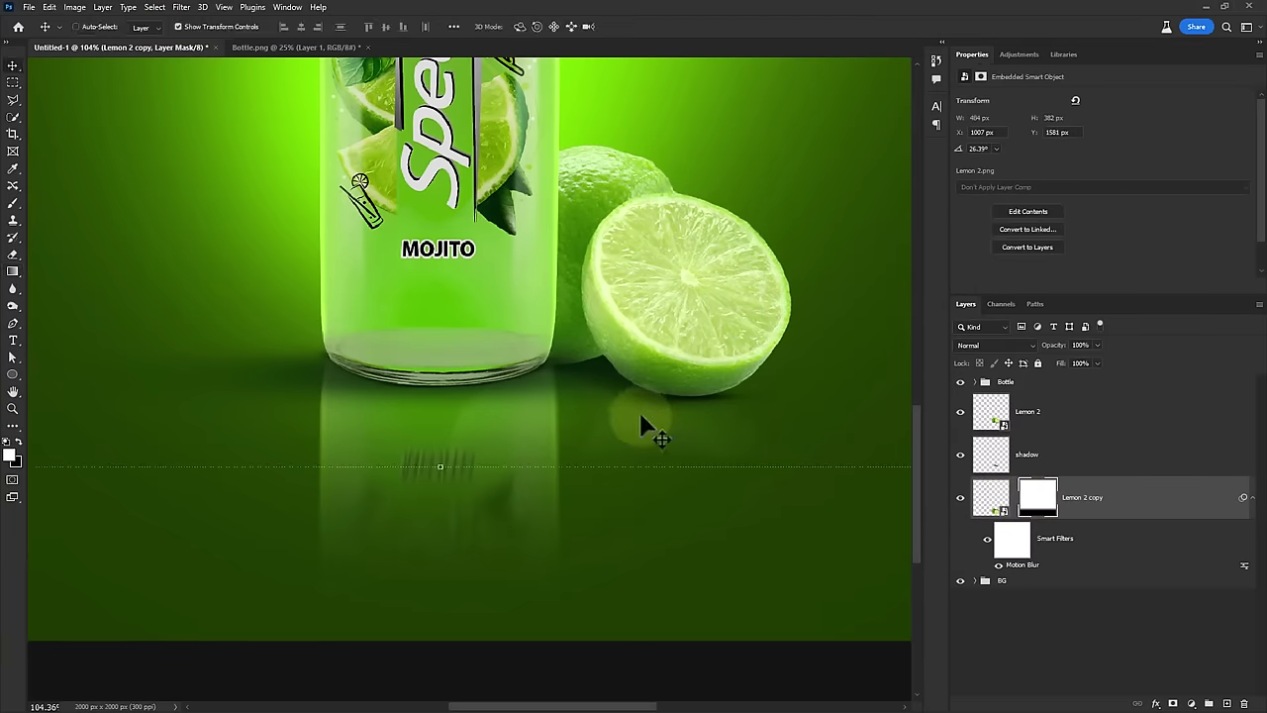
{"action": "left_click_drag", "start_coordinate": [925, 510], "coordinate": [638, 404]}
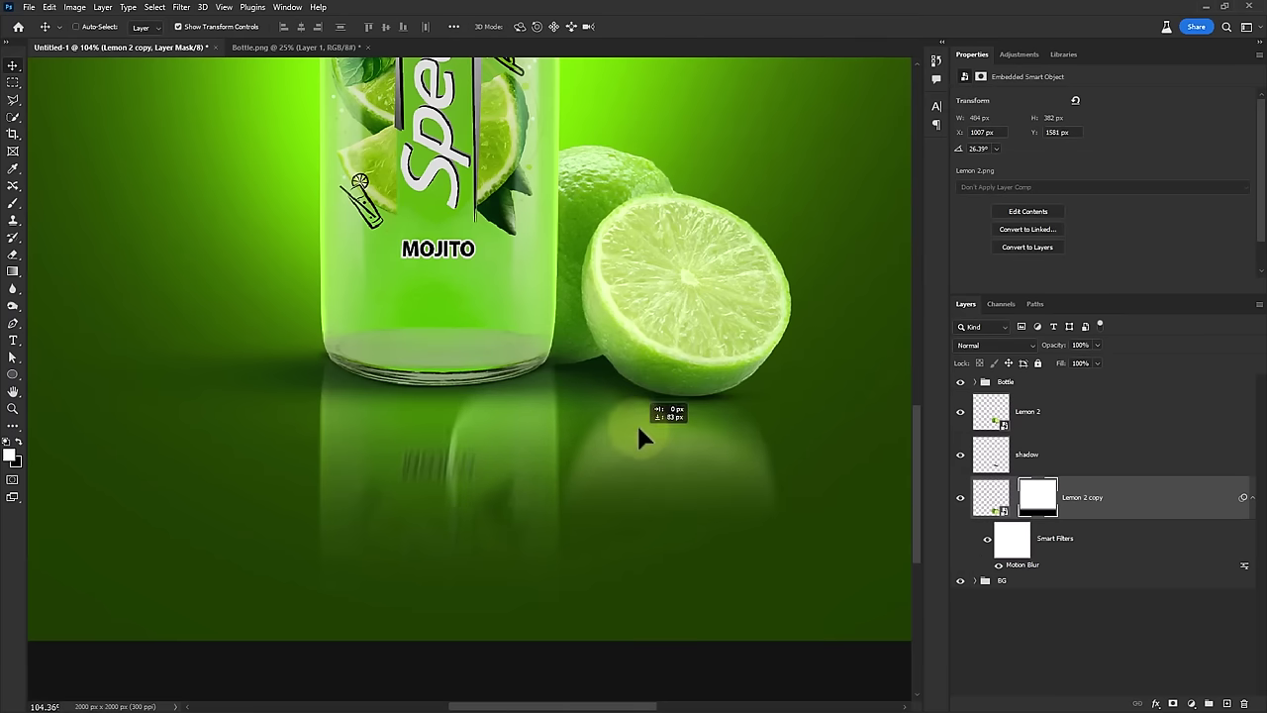
{"action": "left_click_drag", "start_coordinate": [639, 415], "coordinate": [639, 402]}
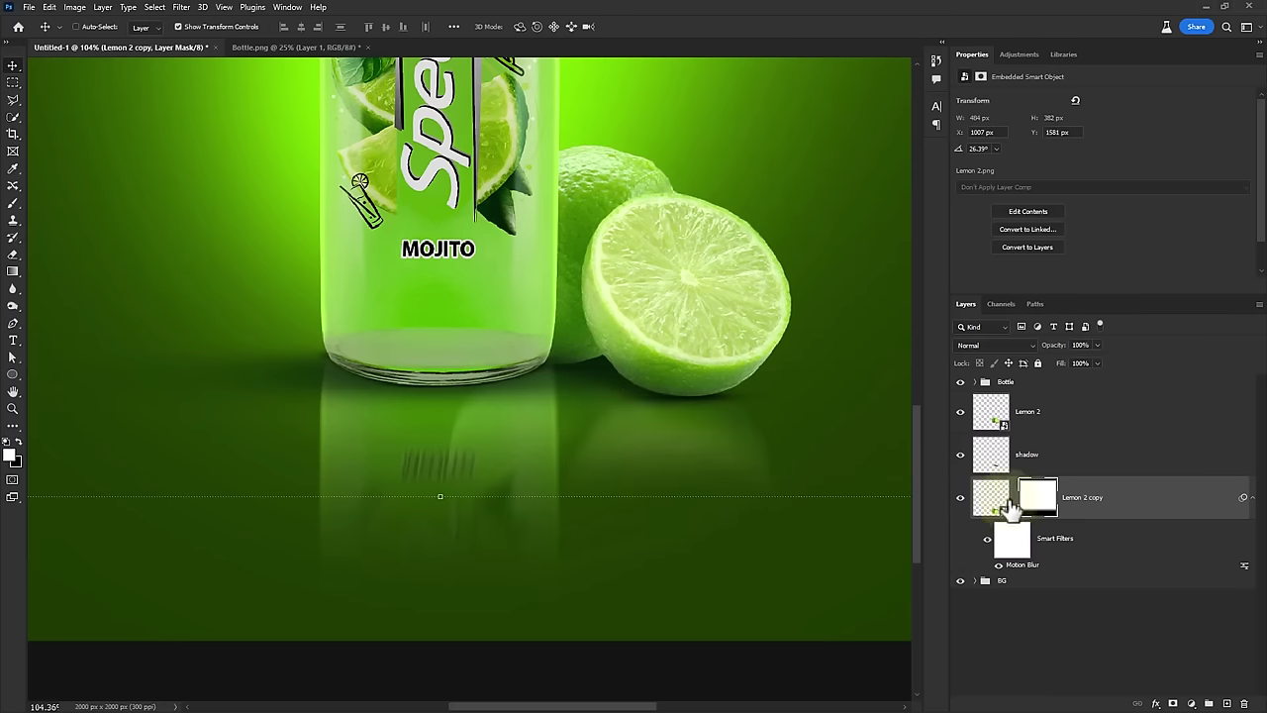
{"action": "double_click", "coordinate": [1034, 566]}
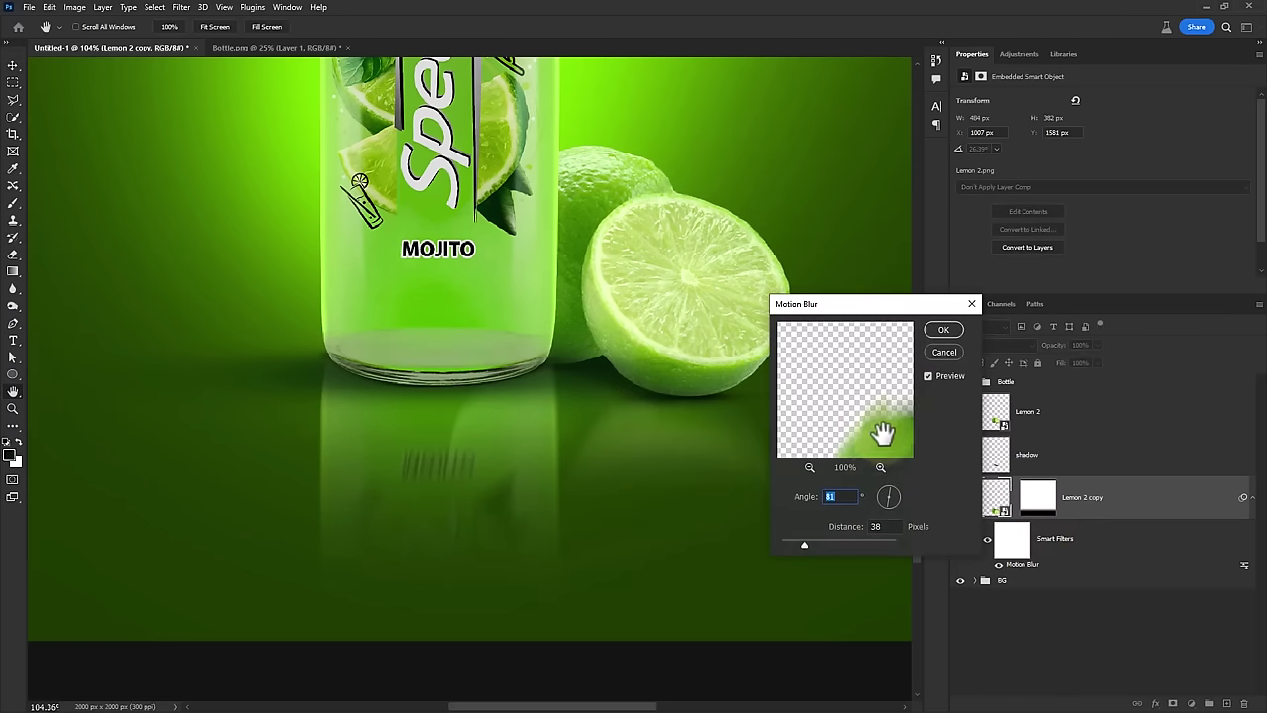
{"action": "left_click", "coordinate": [833, 519]}
{"action": "left_click_drag", "start_coordinate": [803, 545], "coordinate": [797, 542]}
Apply the weaker blur, then group Lemon 2, shadow and Lemon 2 copy
{"action": "left_click", "coordinate": [943, 331]}
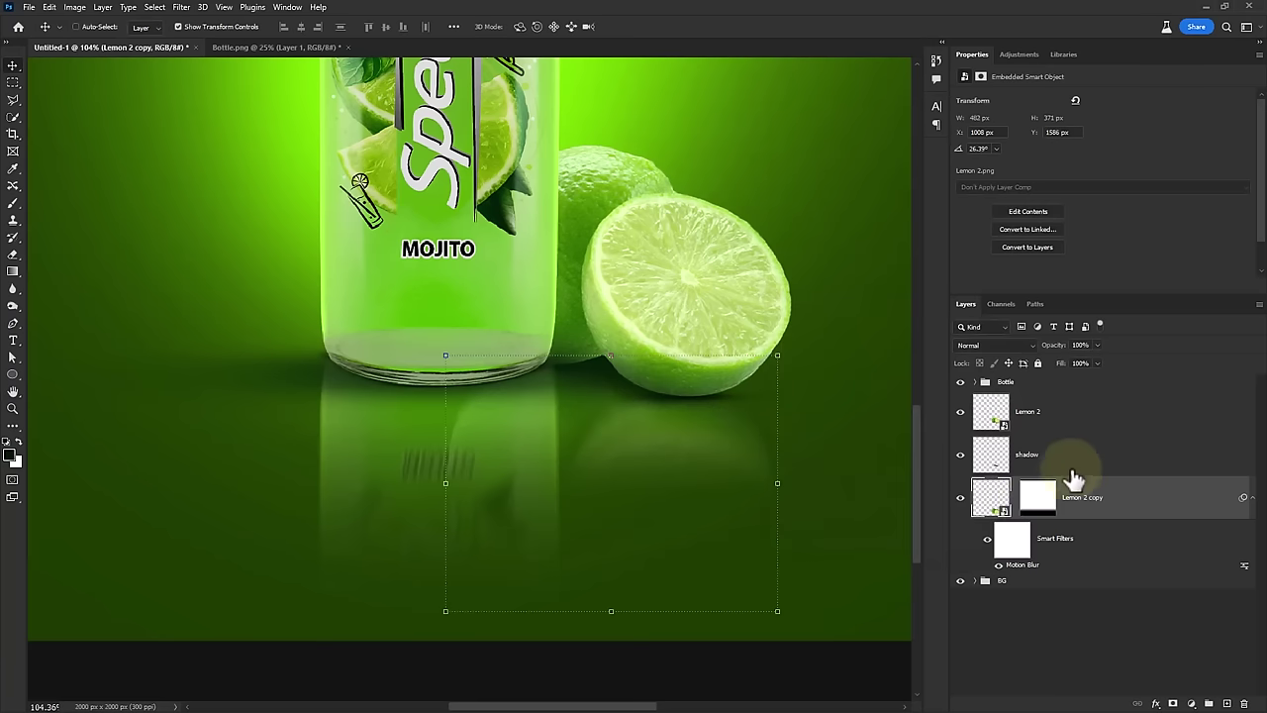
{"action": "left_click", "coordinate": [1108, 507]}
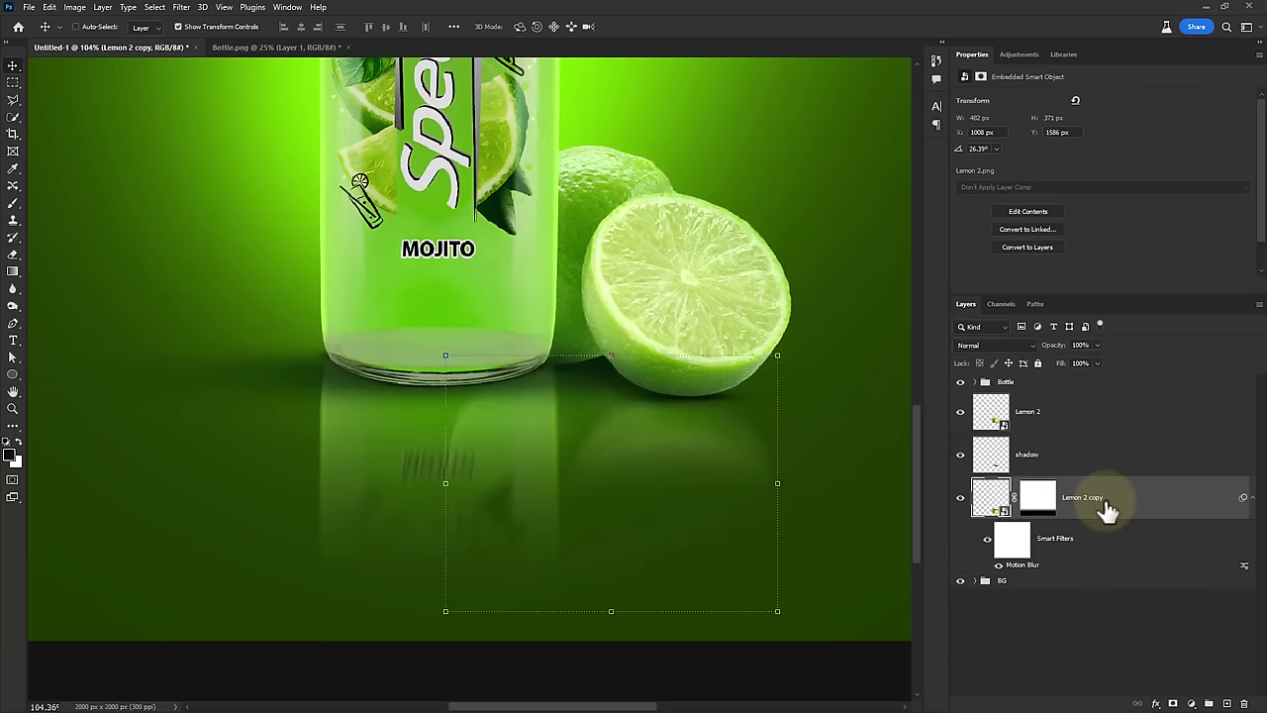
{"action": "left_click", "coordinate": [1070, 421]}
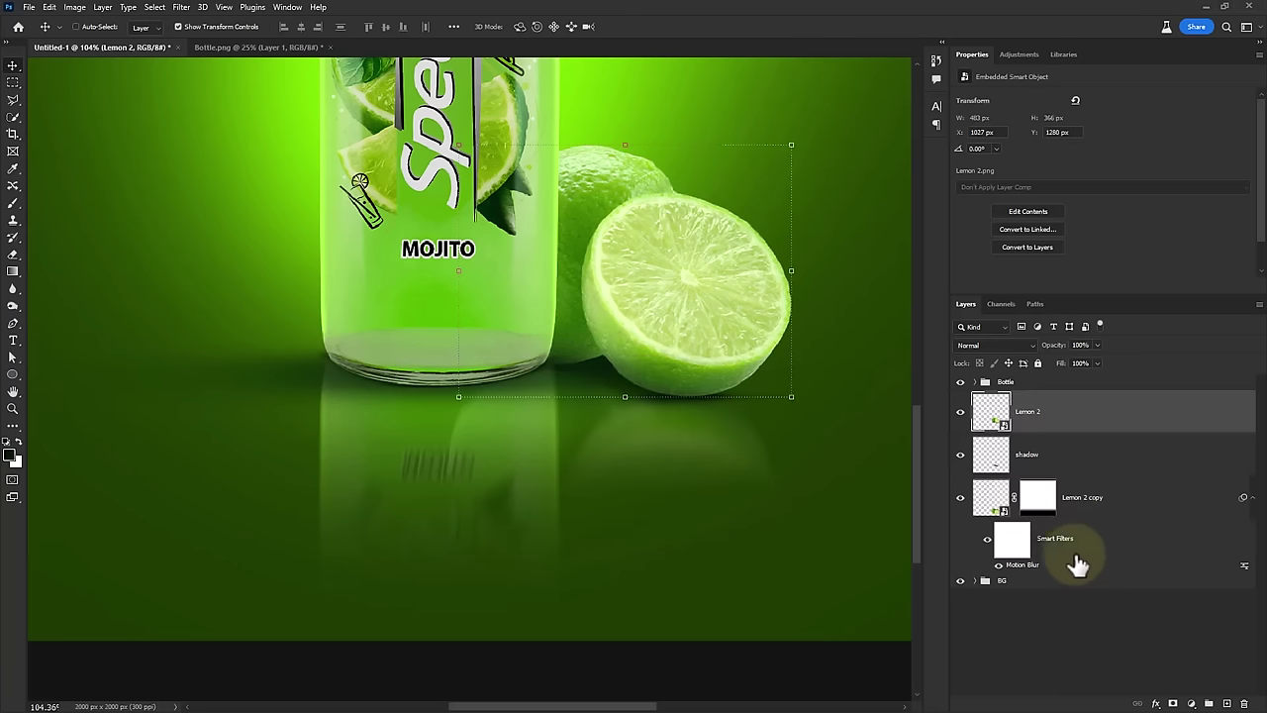
{"action": "left_click", "coordinate": [1095, 554], "text": "shift"}
{"action": "key", "text": "ctrl+g"}
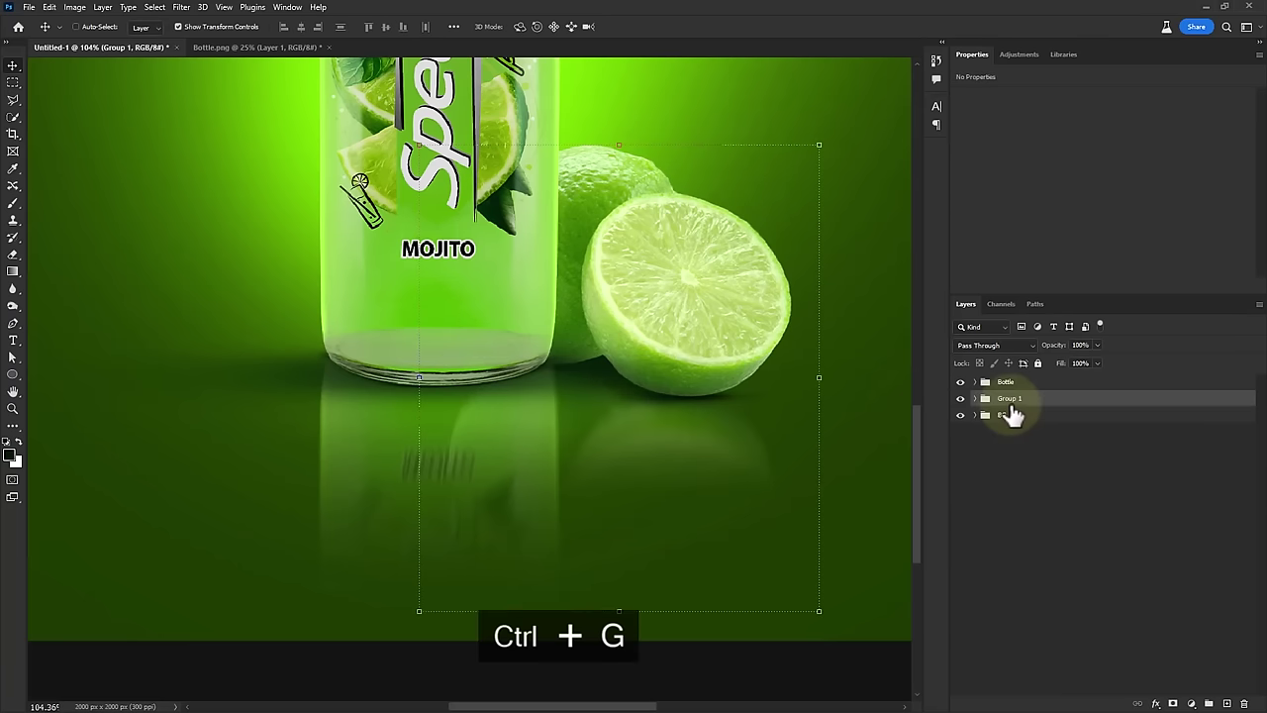
Name the group 'Lemon', expand it and select the main lime layer
{"action": "double_click", "coordinate": [1008, 399]}
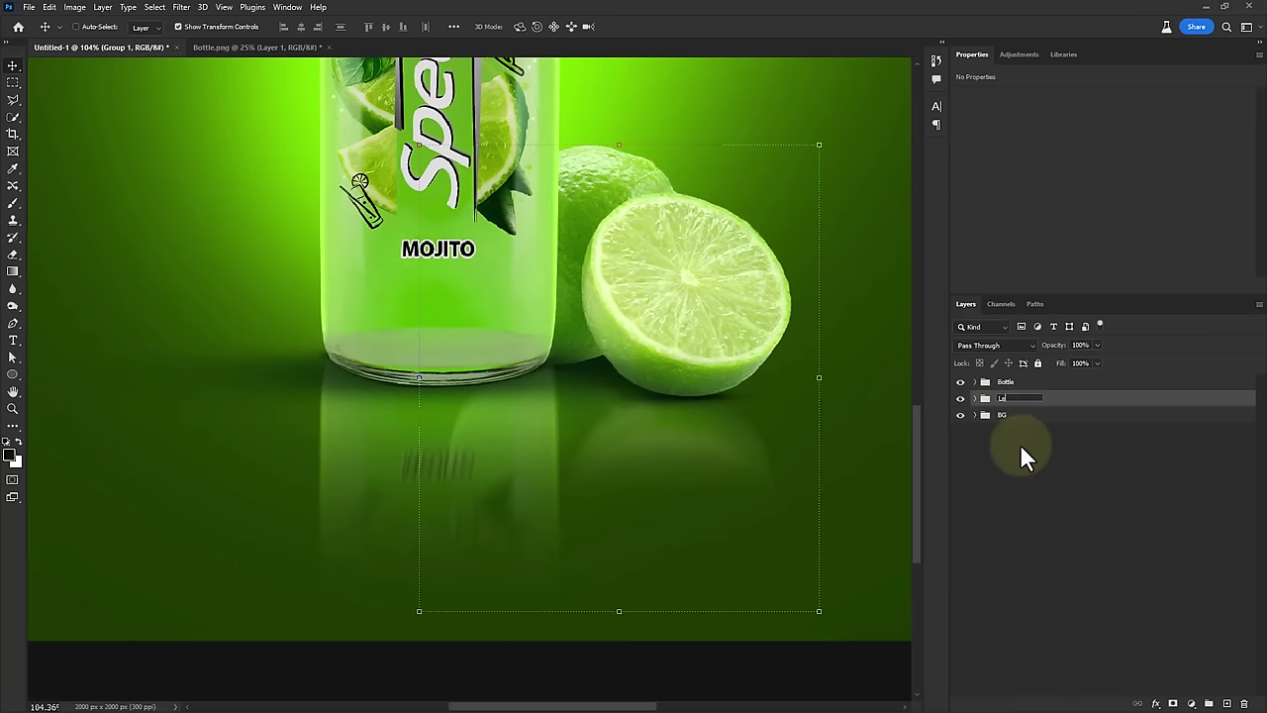
{"action": "type", "text": "Lemon"}
{"action": "key", "text": "Return"}
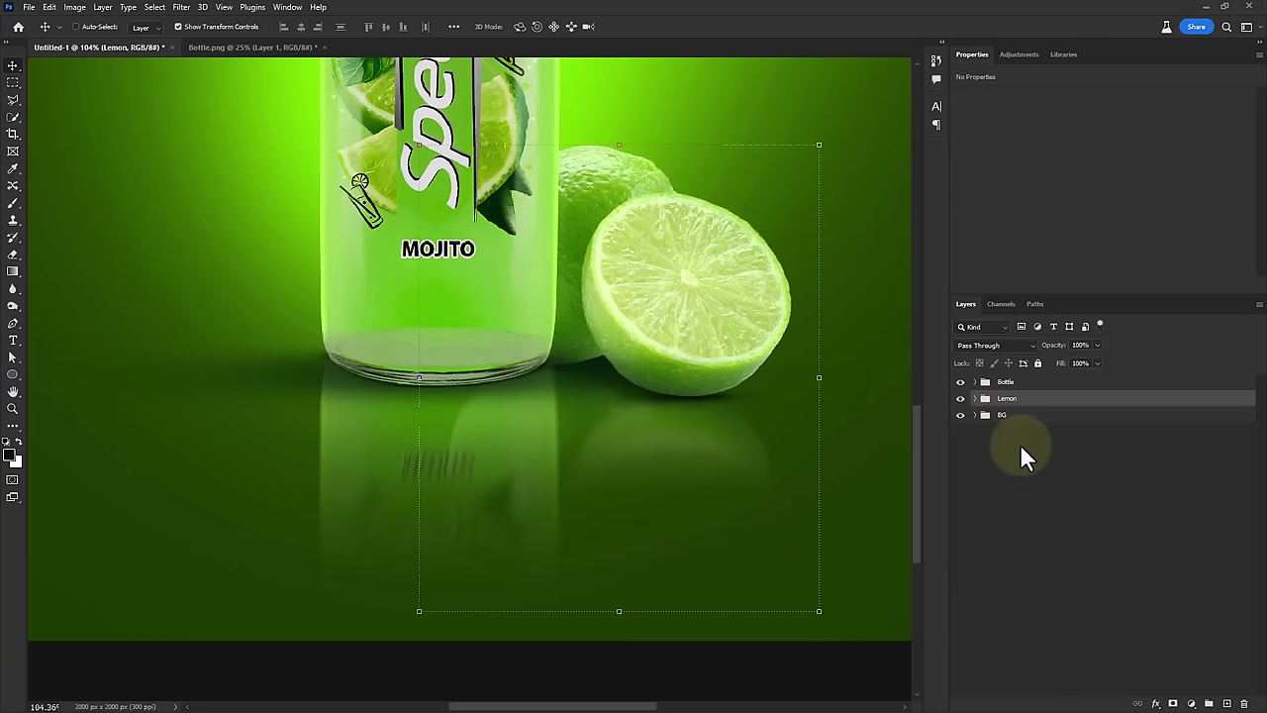
{"action": "left_click", "coordinate": [975, 398]}
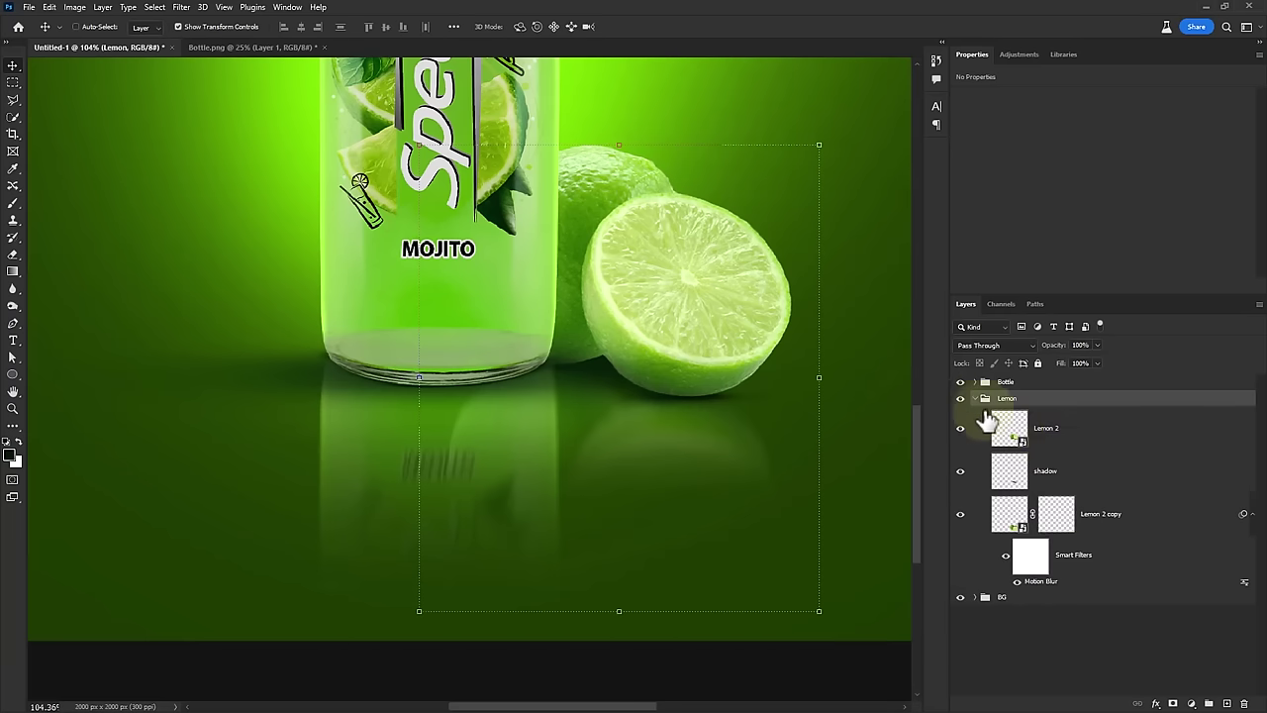
{"action": "left_click", "coordinate": [1057, 435]}
Add a Curves adjustment clipped to the lime that lowers its highlights
{"action": "left_click", "coordinate": [1188, 704]}
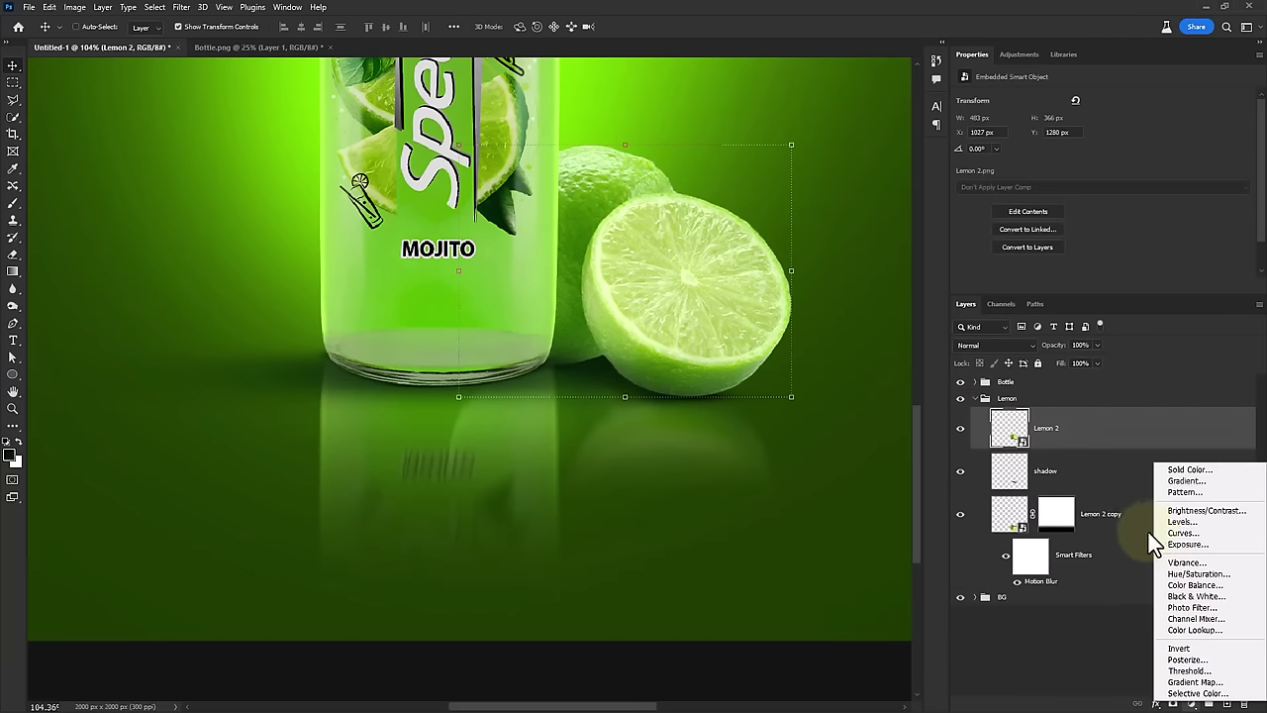
{"action": "left_click", "coordinate": [1183, 533]}
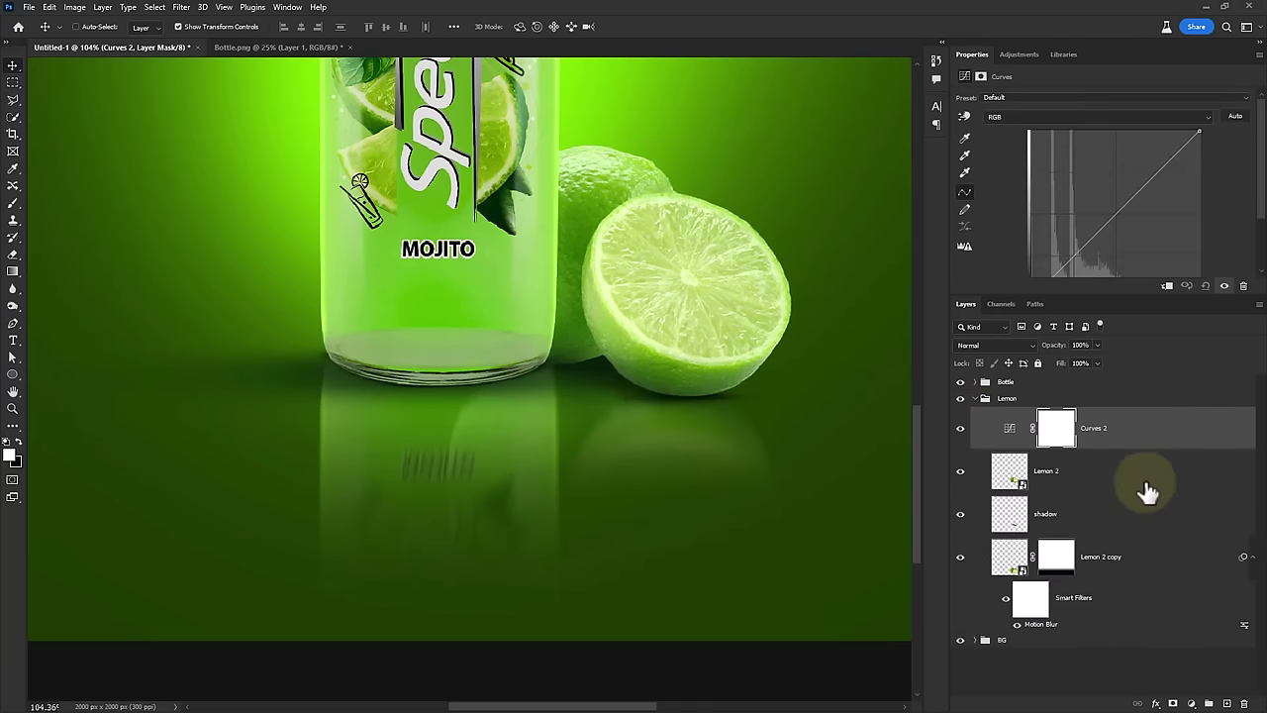
{"action": "left_click", "coordinate": [1166, 285]}
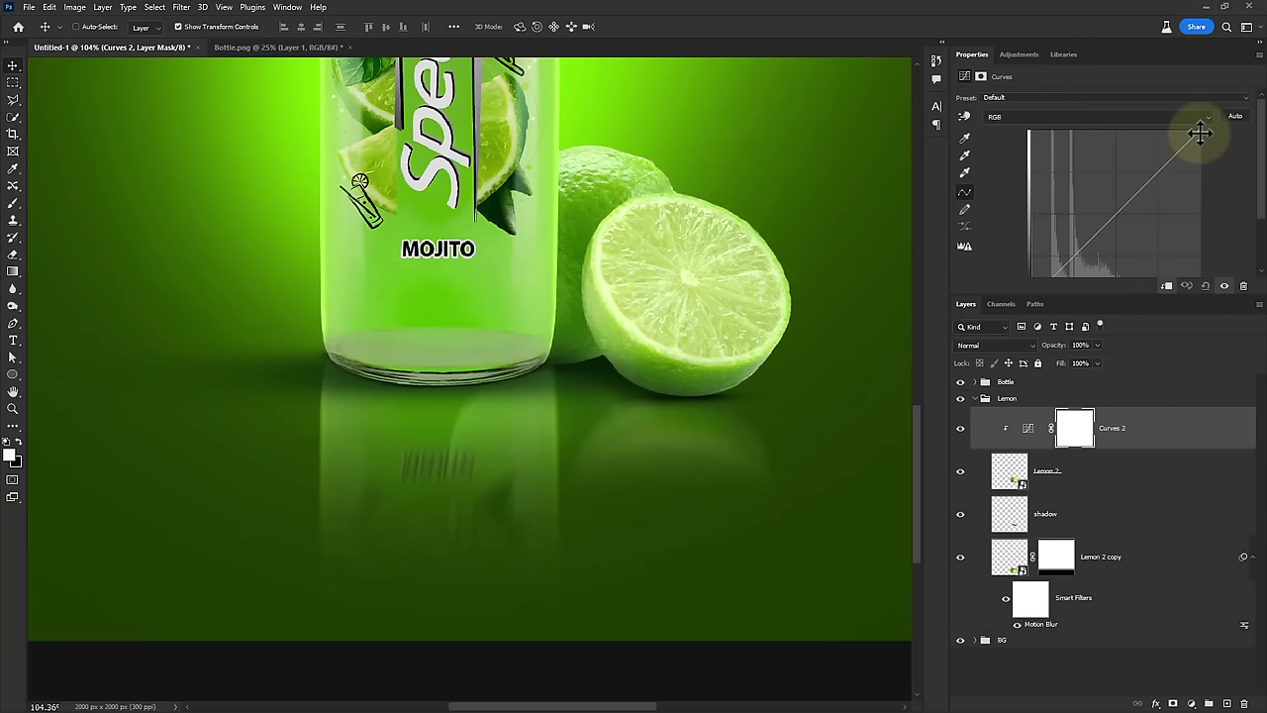
{"action": "left_click_drag", "start_coordinate": [1199, 132], "coordinate": [1221, 185]}
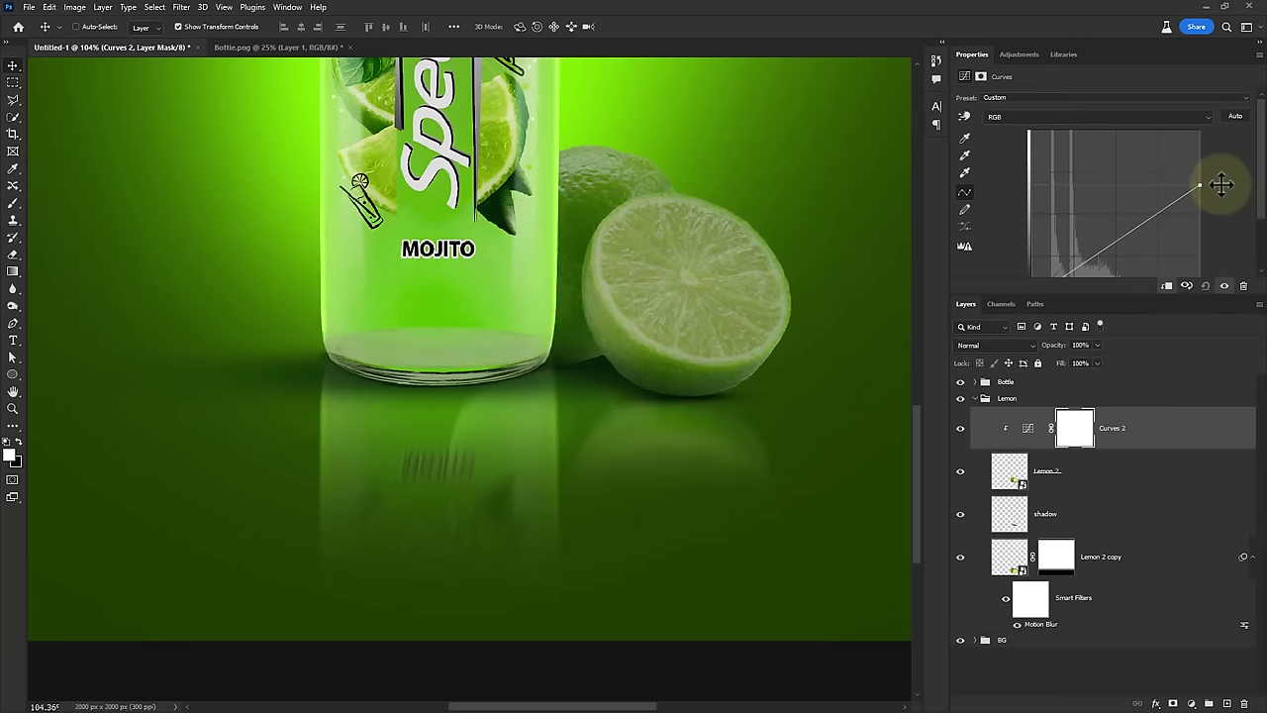
{"action": "left_click", "coordinate": [1075, 430]}
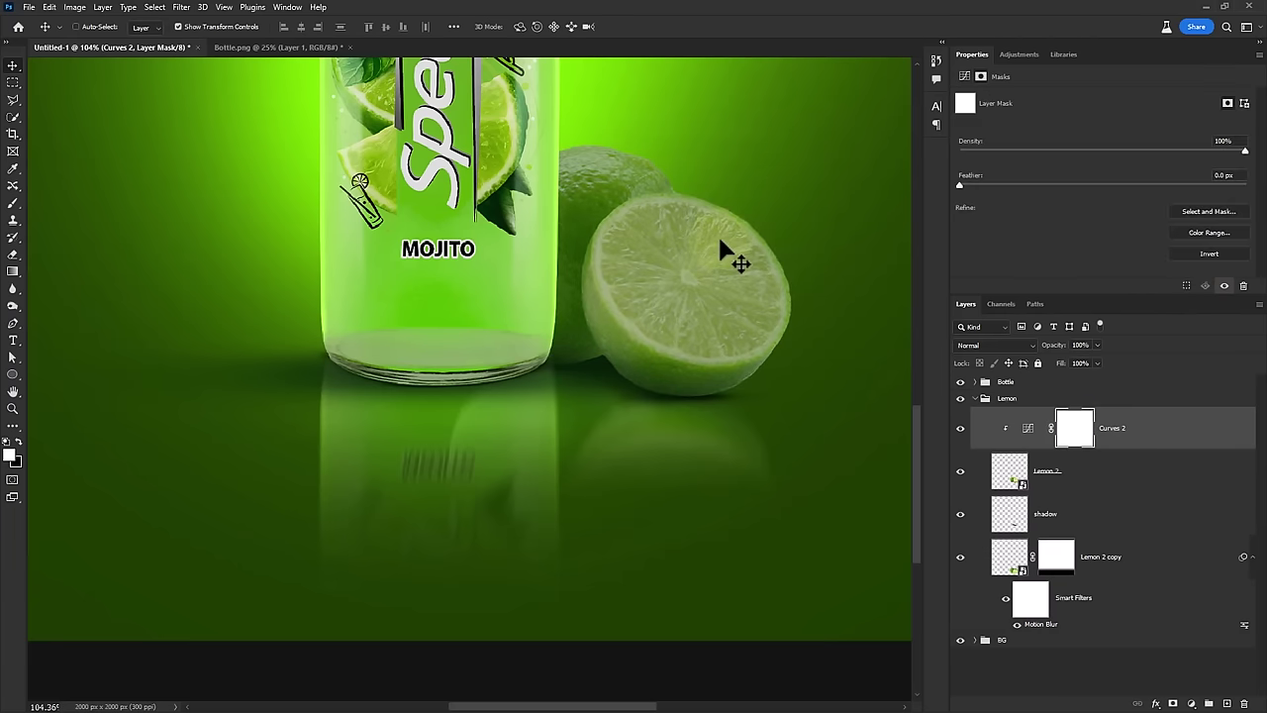
Paint the Curves 2 mask along the lime's top edge at 100%, then about 42% opacity
{"action": "key", "text": "b"}
{"action": "scroll", "coordinate": [723, 232], "scroll_direction": "up", "scroll_amount": 1}
{"action": "scroll", "coordinate": [723, 232], "scroll_direction": "up", "scroll_amount": 2}
{"action": "scroll", "coordinate": [726, 249], "scroll_direction": "up", "scroll_amount": 1}
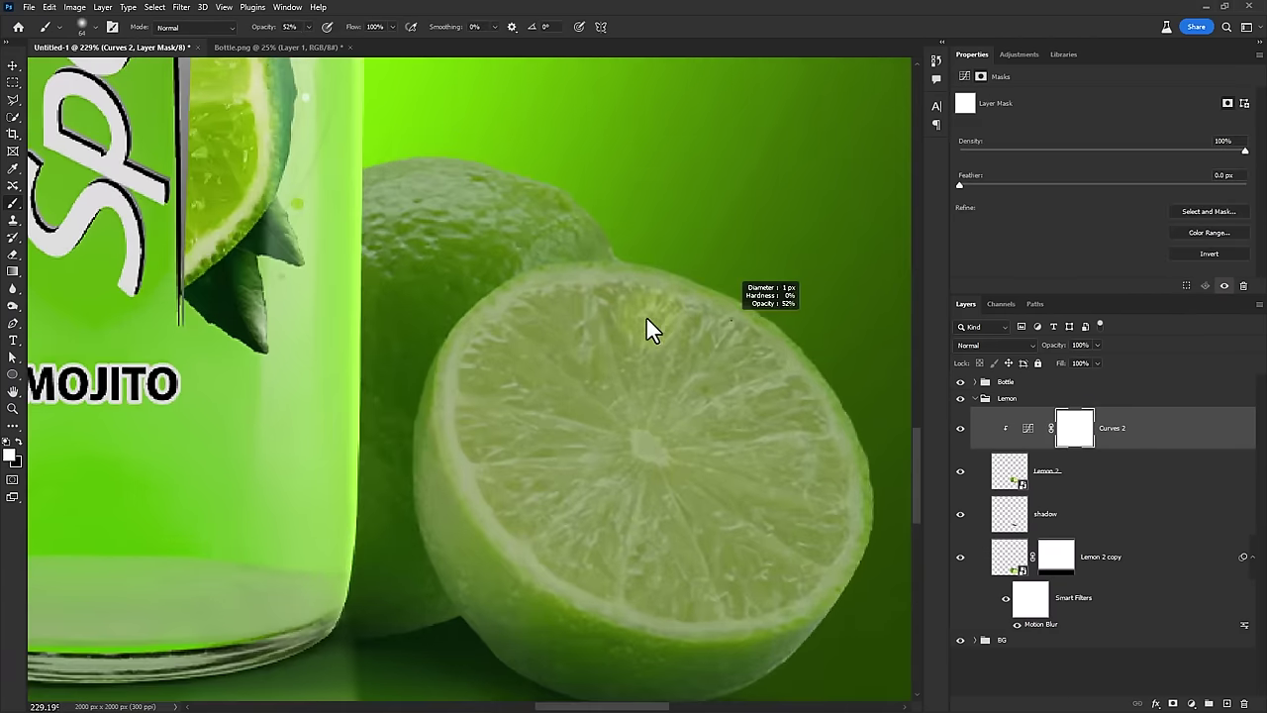
{"action": "scroll", "coordinate": [680, 353], "scroll_direction": "down", "scroll_amount": 1}
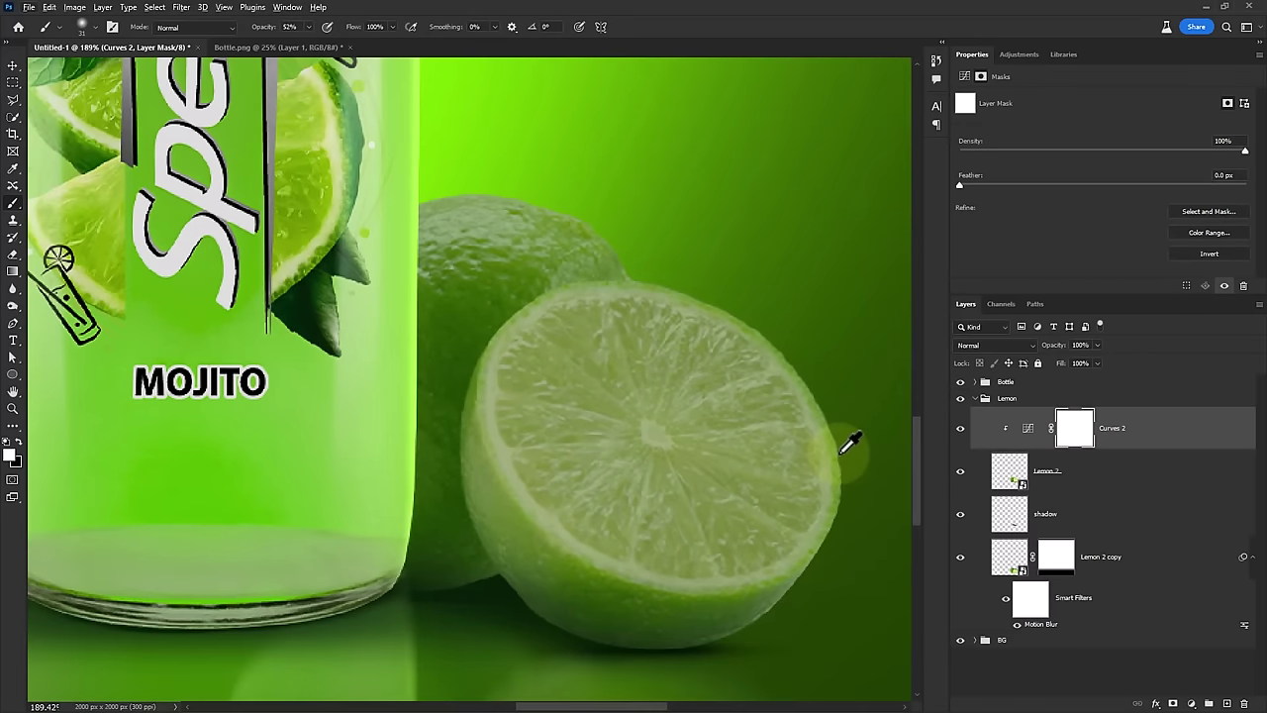
{"action": "left_click_drag", "start_coordinate": [308, 27], "coordinate": [386, 39]}
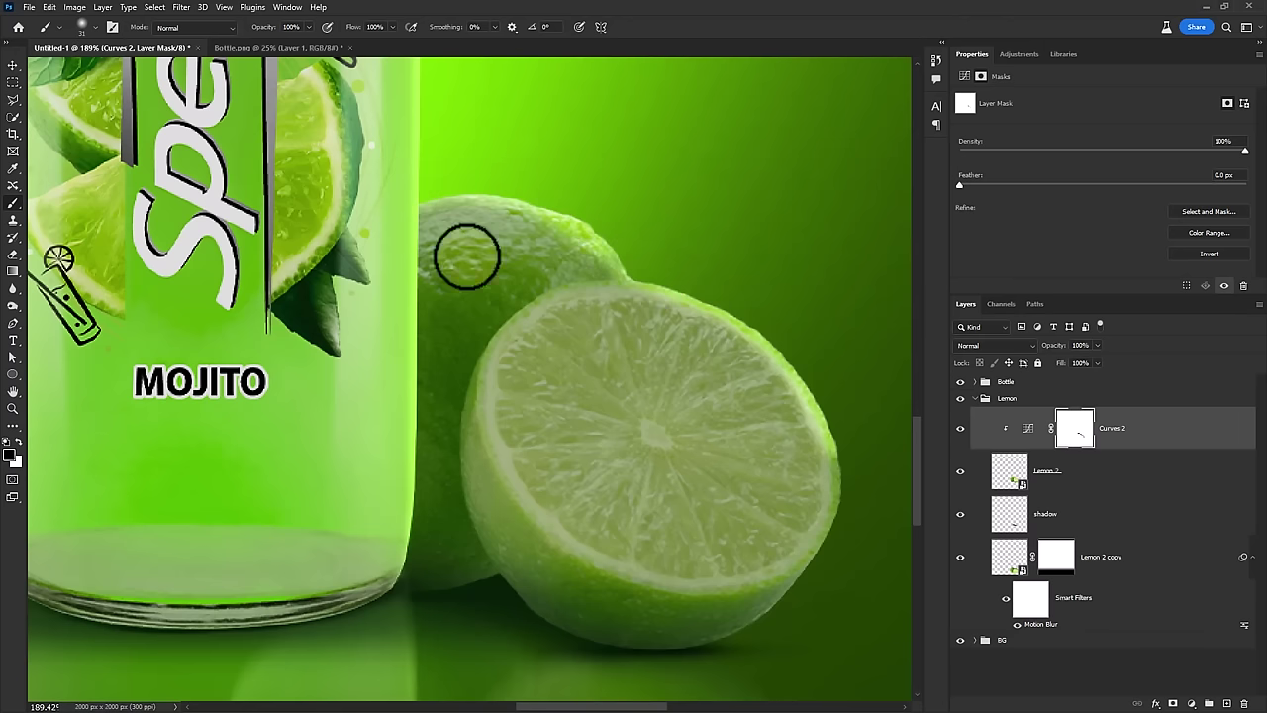
{"action": "scroll", "coordinate": [591, 458], "scroll_direction": "down", "scroll_amount": 1}
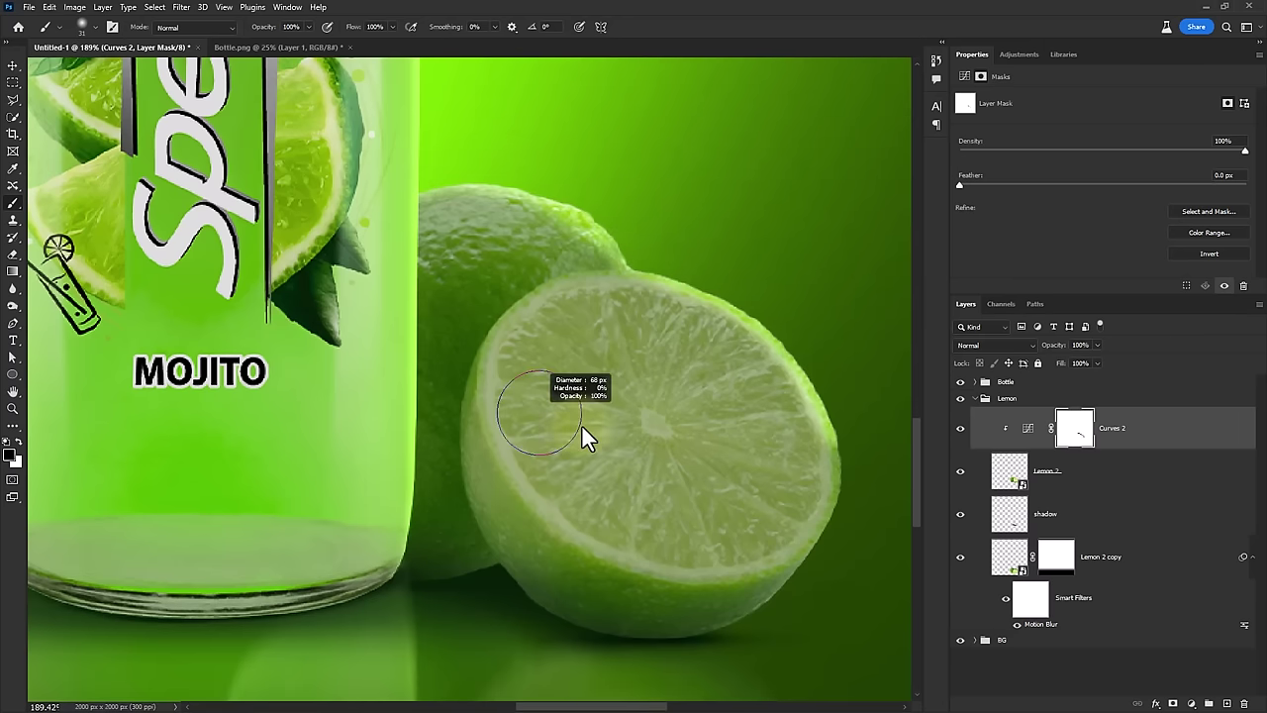
{"action": "left_click_drag", "start_coordinate": [265, 30], "coordinate": [227, 34]}
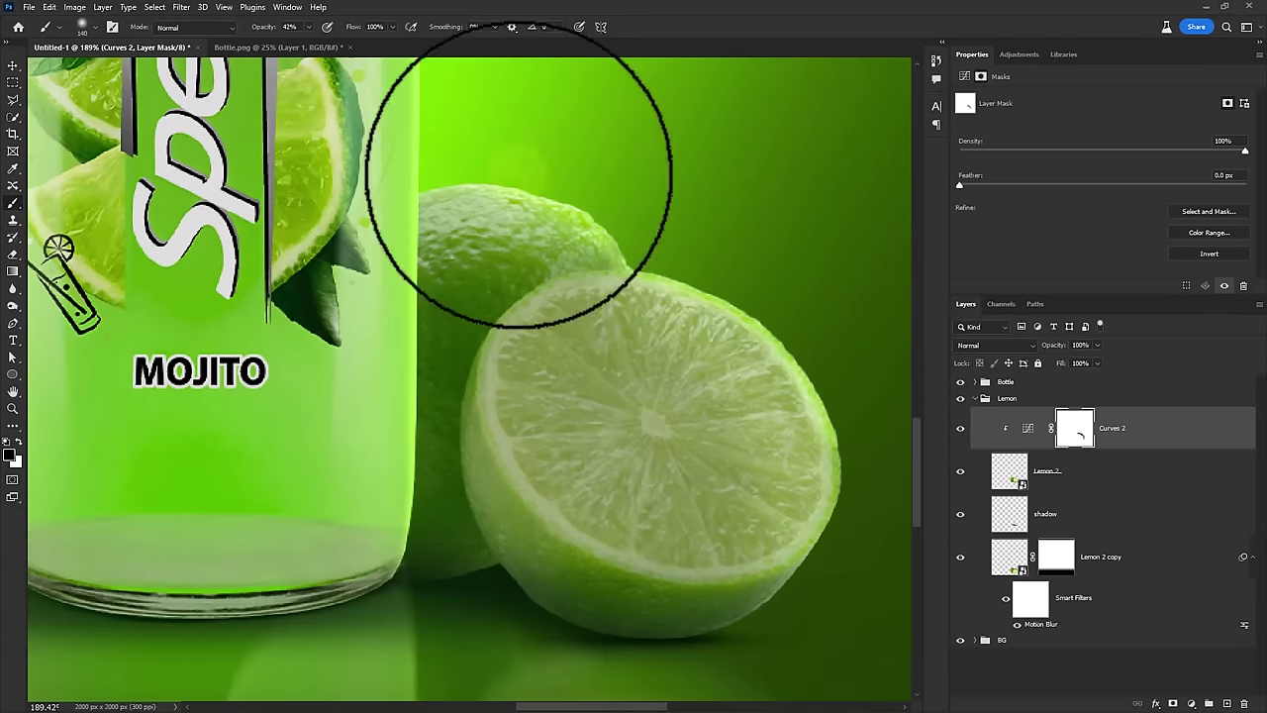
{"action": "left_click", "coordinate": [959, 429]}
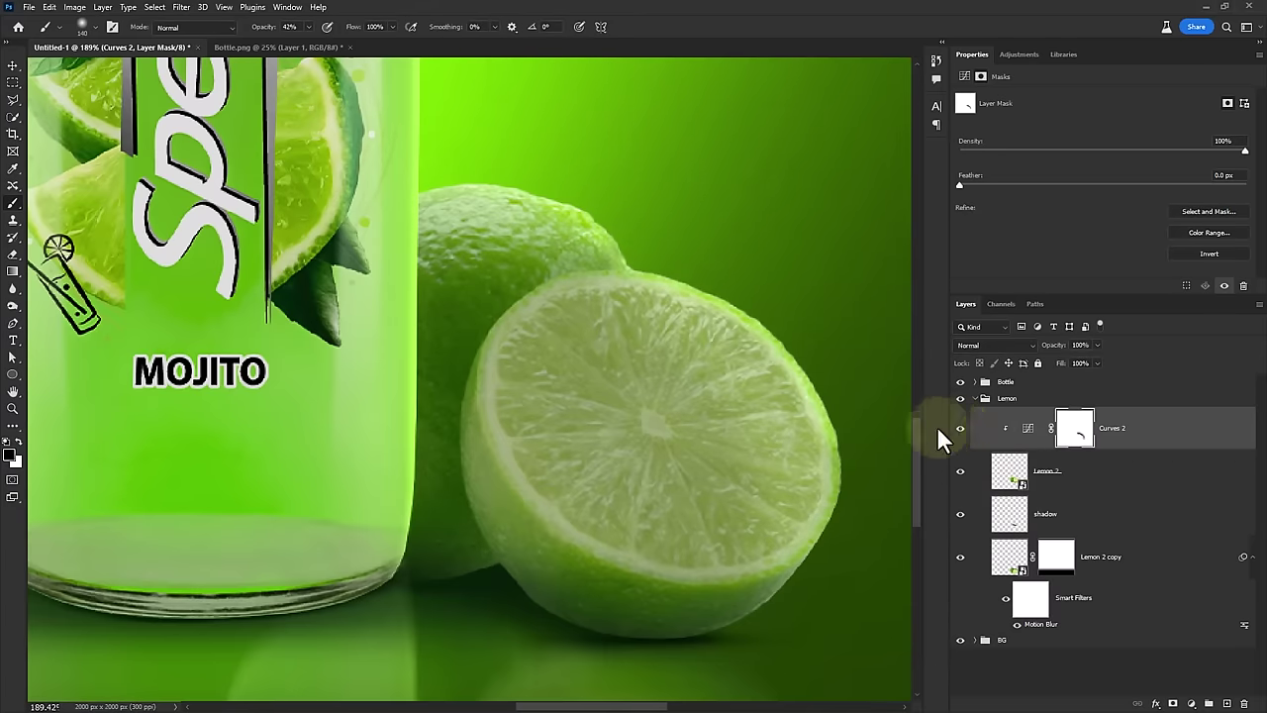
{"action": "scroll", "coordinate": [719, 404], "scroll_direction": "down", "scroll_amount": 5}
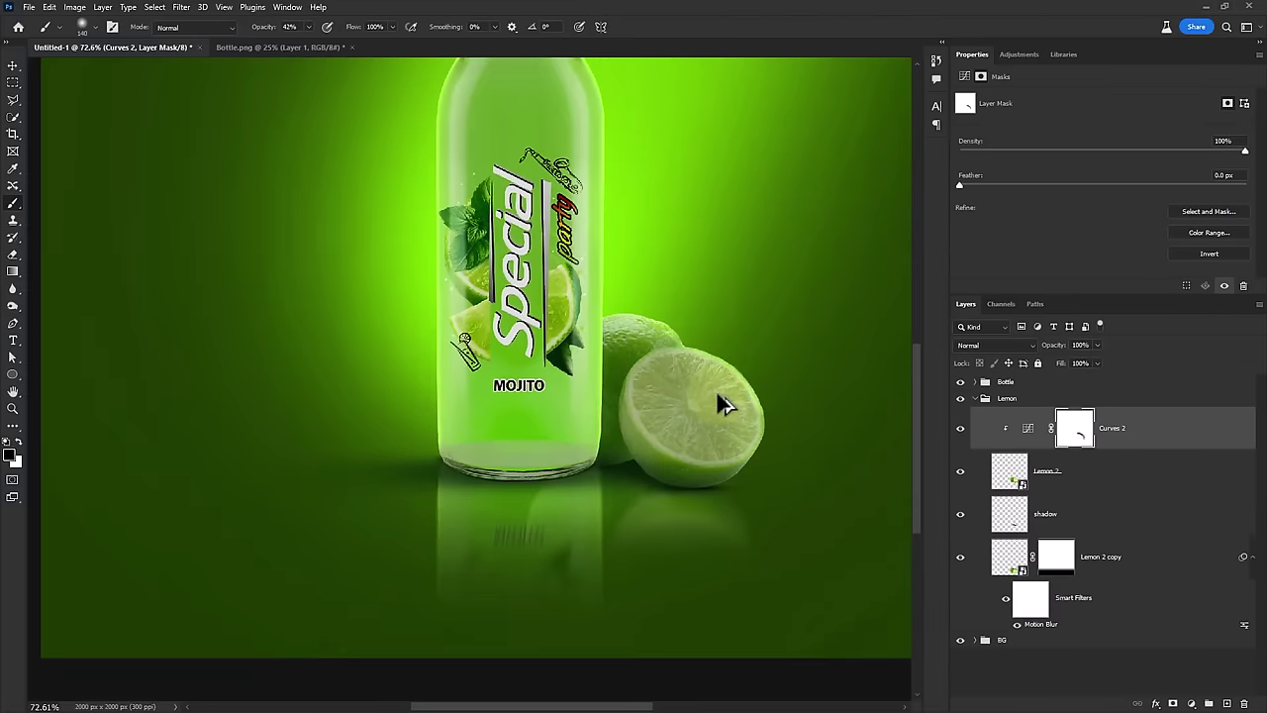
{"action": "scroll", "coordinate": [654, 368], "scroll_direction": "up", "scroll_amount": 2}
{"action": "scroll", "coordinate": [648, 368], "scroll_direction": "up", "scroll_amount": 1}
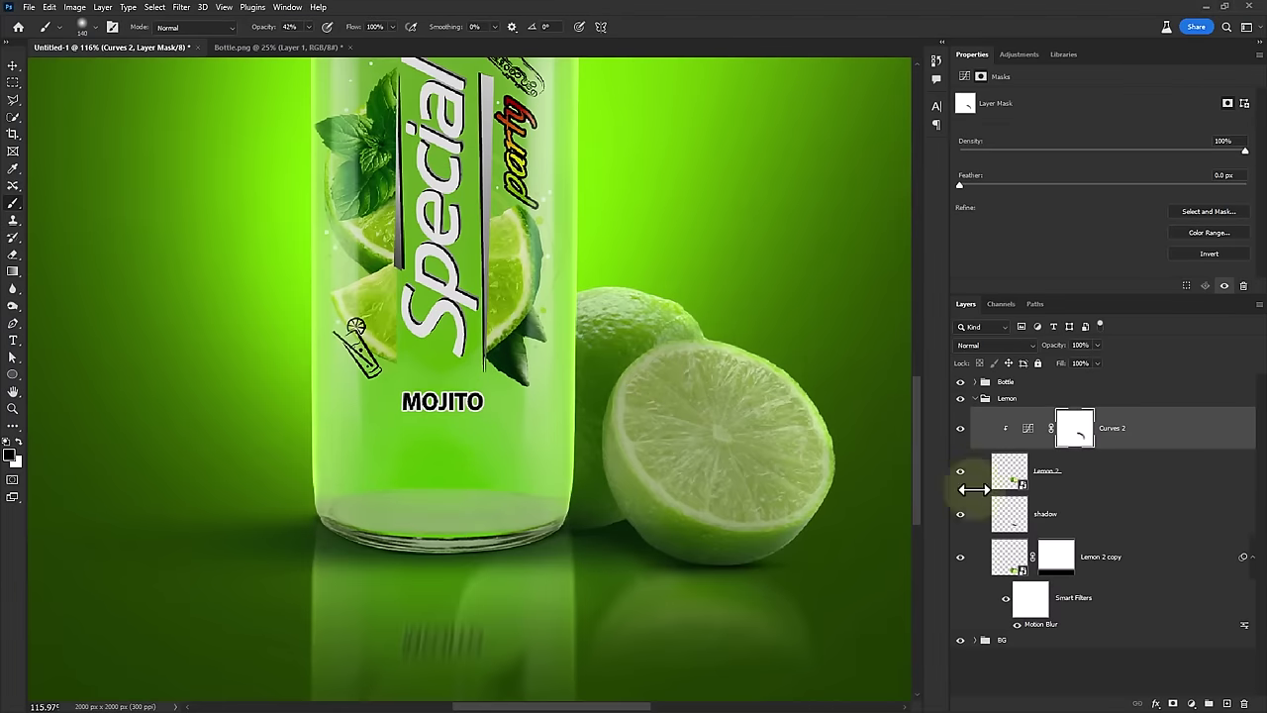
Add a new layer clipped to Curves 2 and brush soft tone on the lime near the bottle
{"action": "left_click", "coordinate": [1228, 704]}
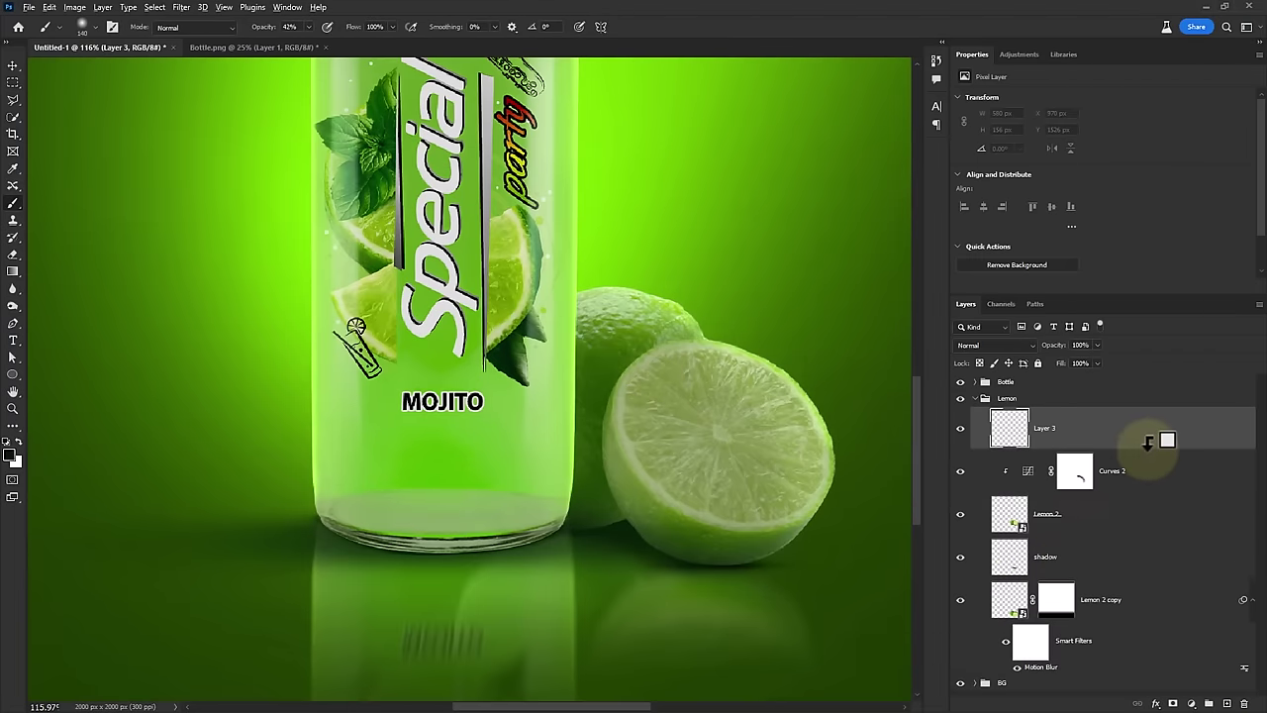
{"action": "left_click", "coordinate": [1149, 442], "text": "alt"}
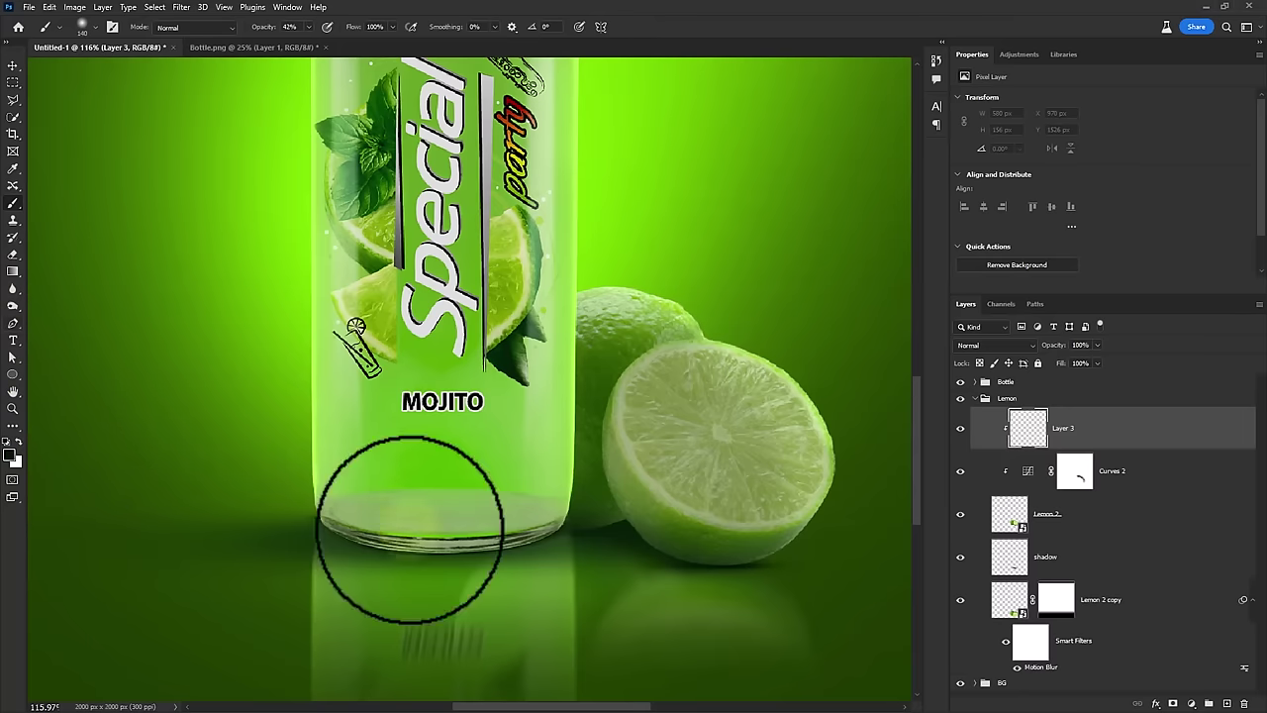
{"action": "mouse_move", "coordinate": [439, 485]}
{"action": "left_mouse_down"}
{"action": "mouse_move", "coordinate": [495, 441]}
{"action": "mouse_move", "coordinate": [522, 445]}
{"action": "left_mouse_up"}
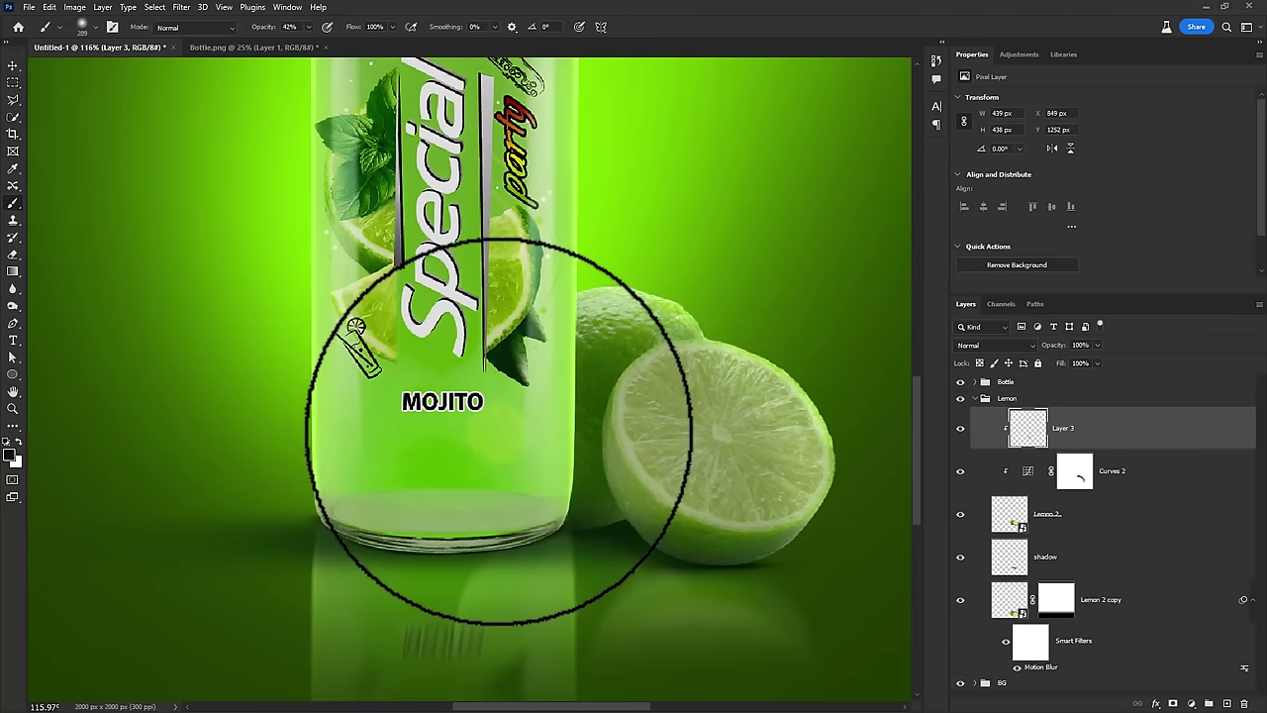
{"action": "mouse_move", "coordinate": [518, 337]}
{"action": "left_mouse_down"}
{"action": "mouse_move", "coordinate": [531, 415]}
{"action": "mouse_move", "coordinate": [523, 383]}
{"action": "left_mouse_up"}
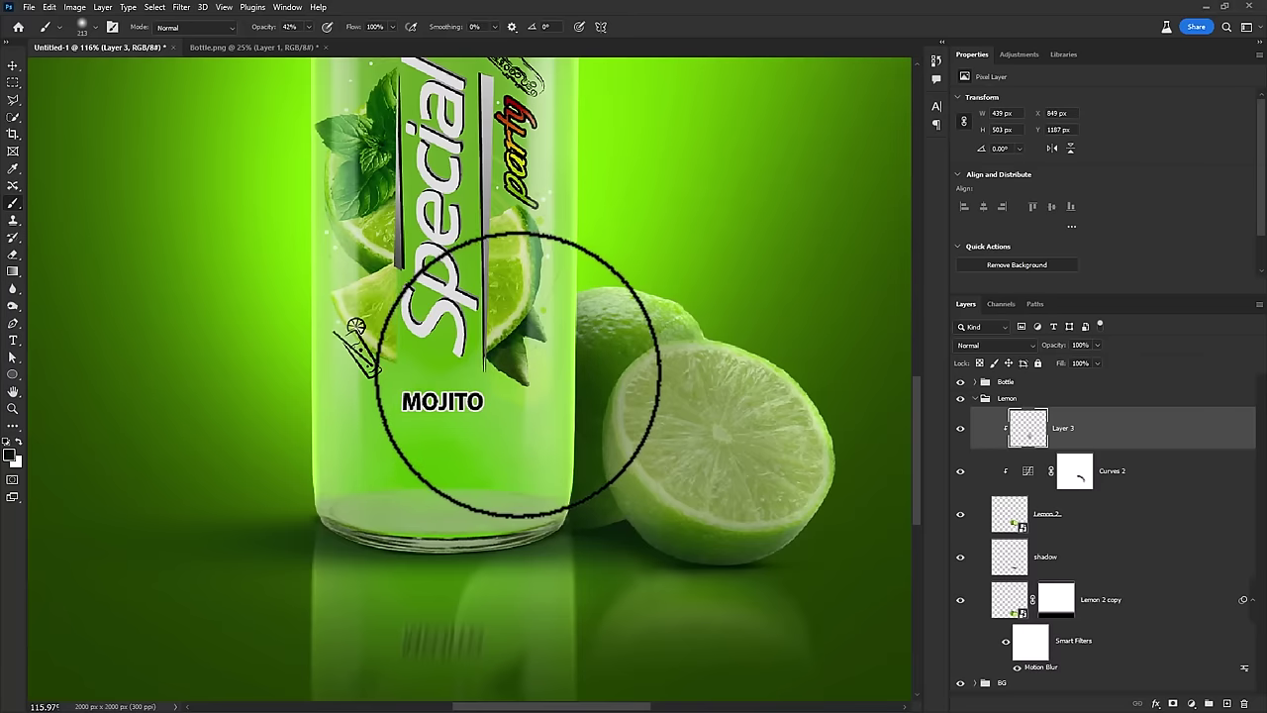
Collapse the Lemon group and show the Bottle group's layers
{"action": "left_click_drag", "start_coordinate": [1058, 477], "coordinate": [1000, 424]}
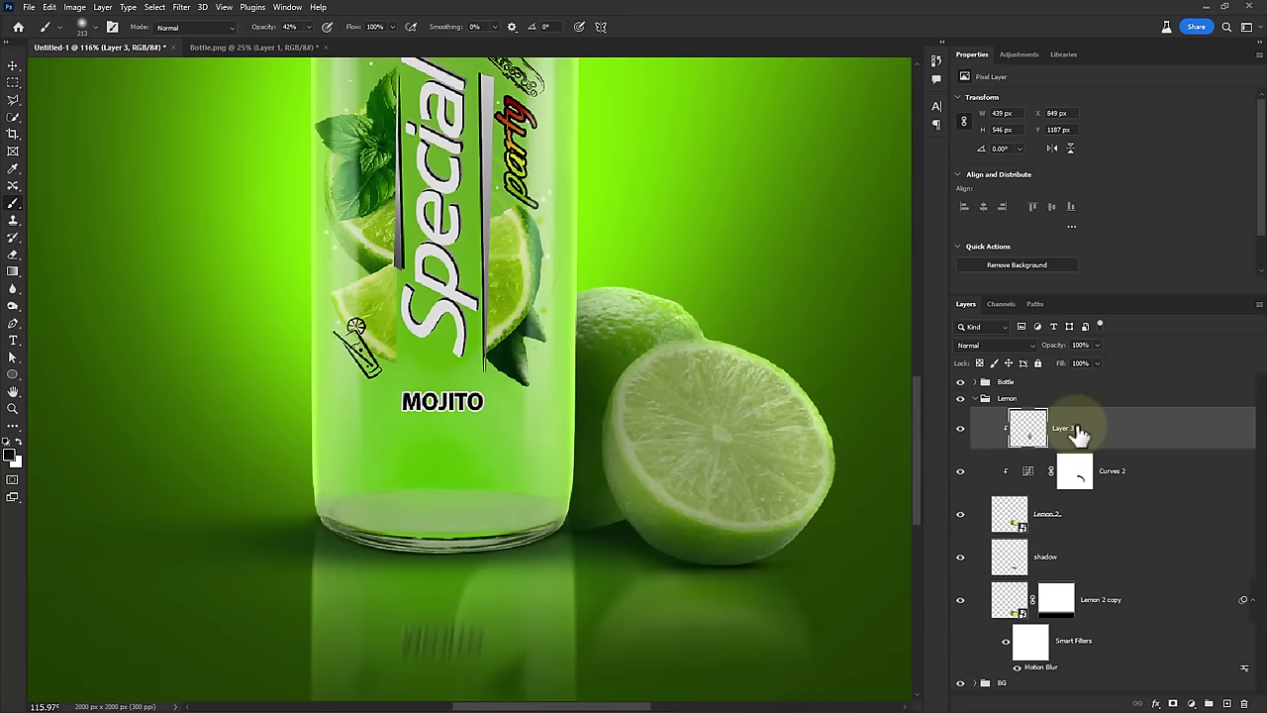
{"action": "left_click", "coordinate": [975, 398]}
{"action": "left_click", "coordinate": [976, 382]}
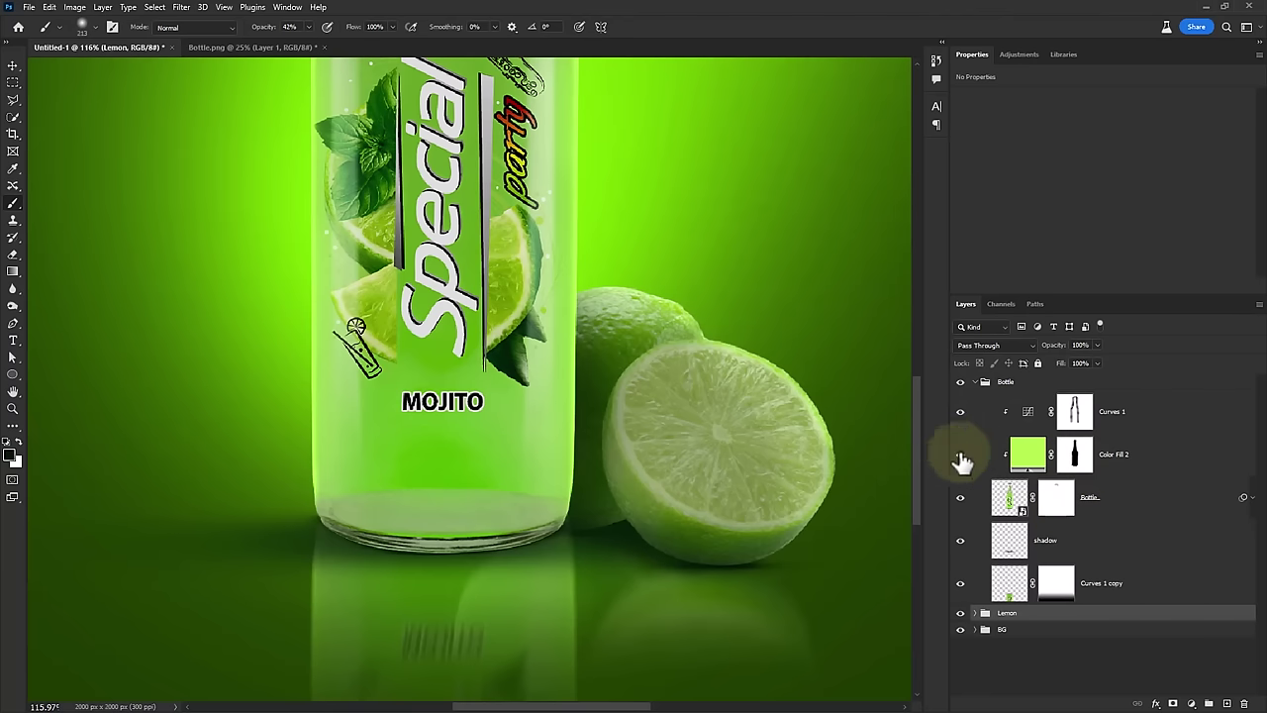
Touch up the Color Fill 2 mask with a small 100% brush, then add a new empty layer
{"action": "left_click", "coordinate": [1074, 454]}
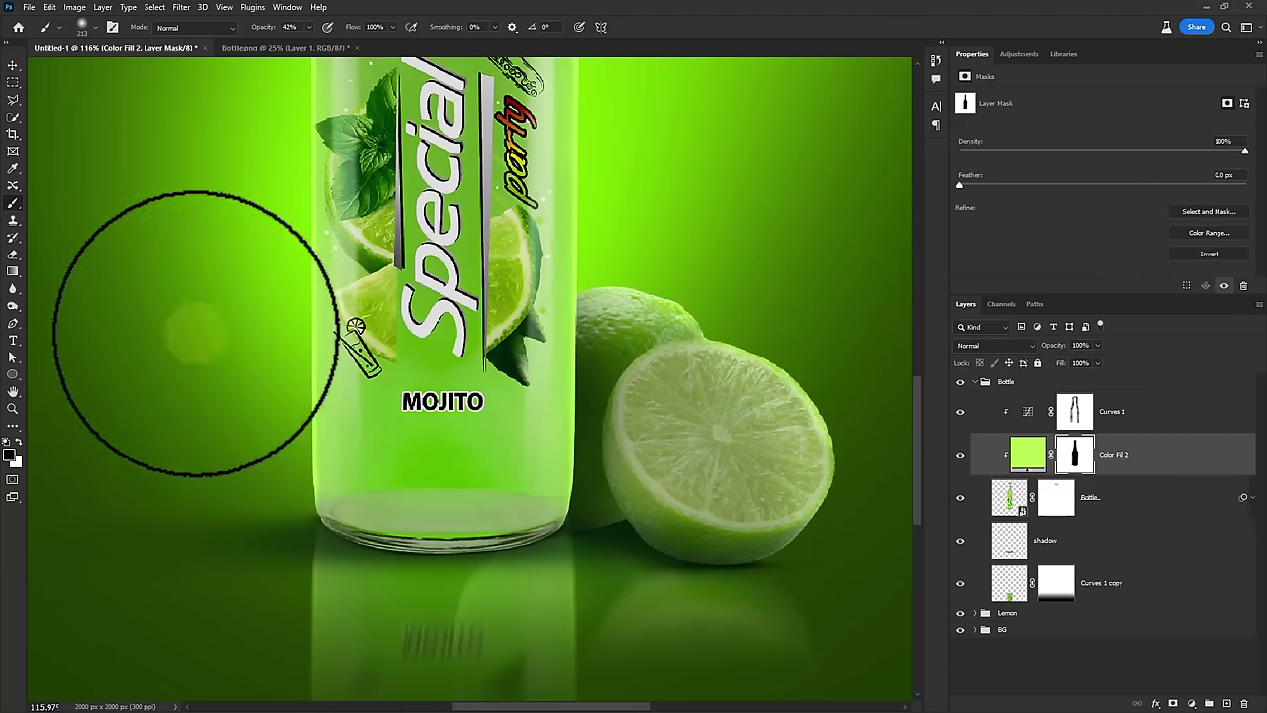
{"action": "left_click_drag", "start_coordinate": [527, 393], "coordinate": [495, 393]}
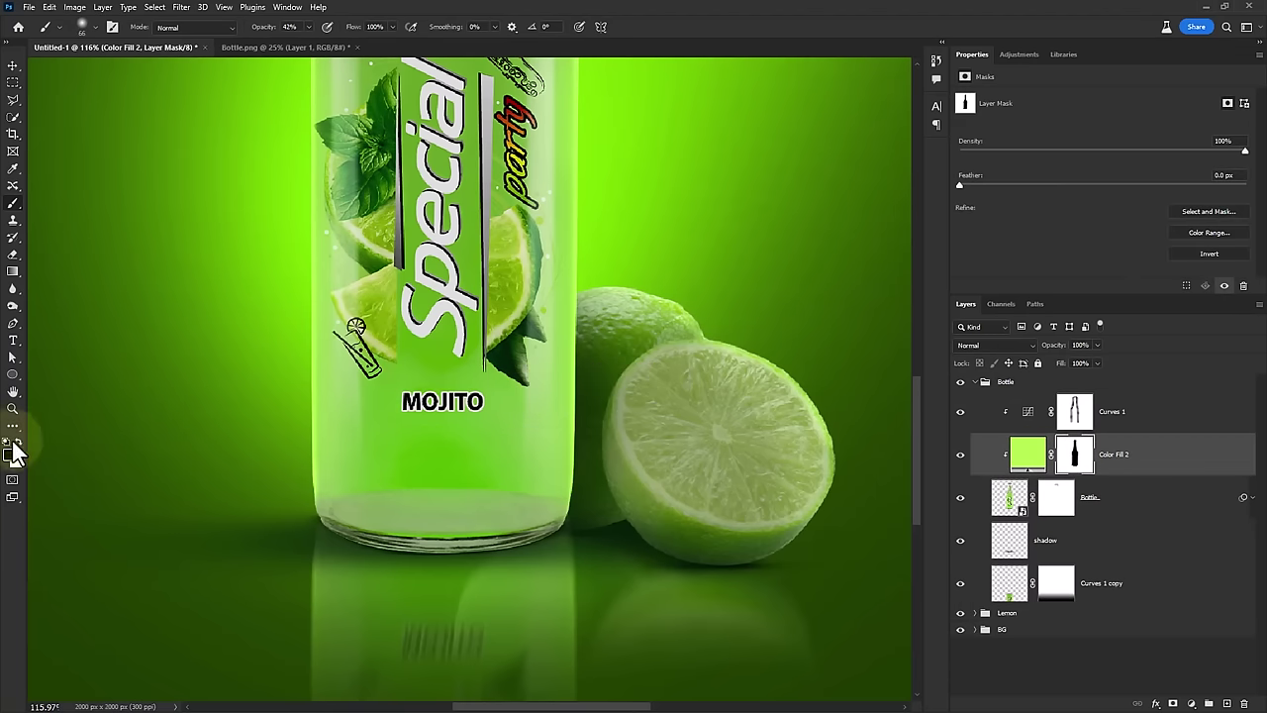
{"action": "key", "text": "0"}
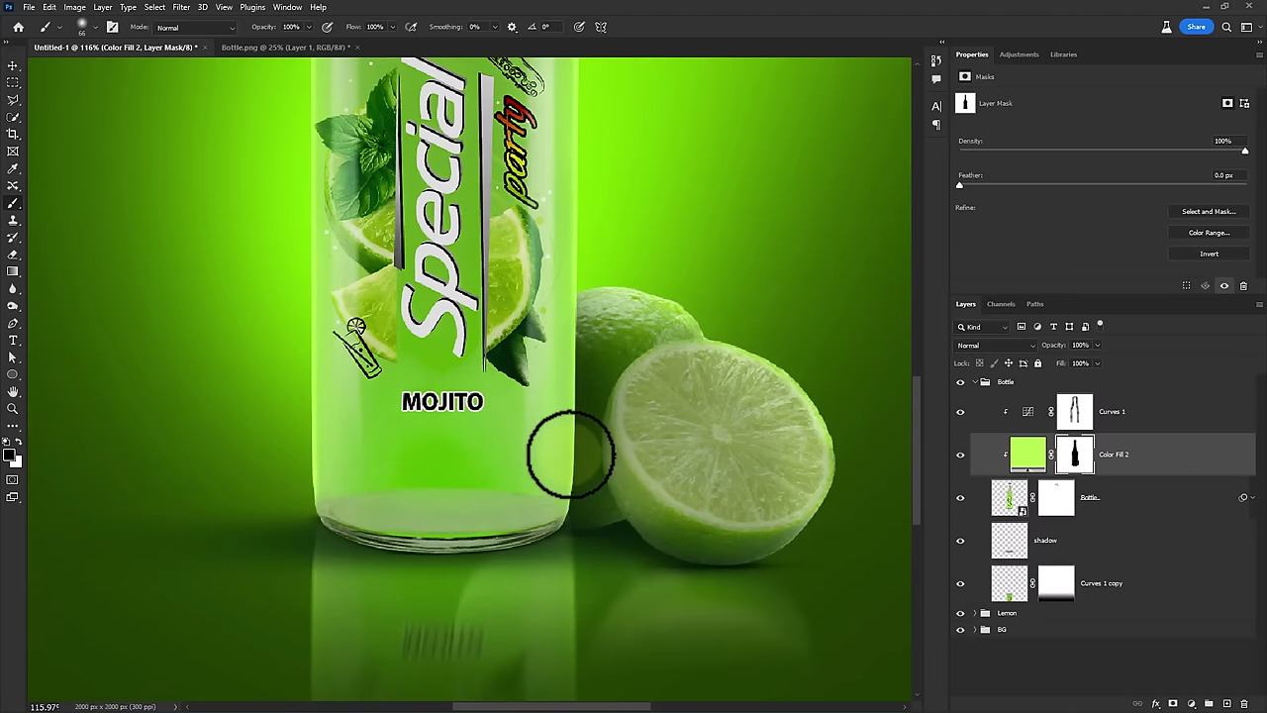
{"action": "left_click", "coordinate": [1227, 702]}
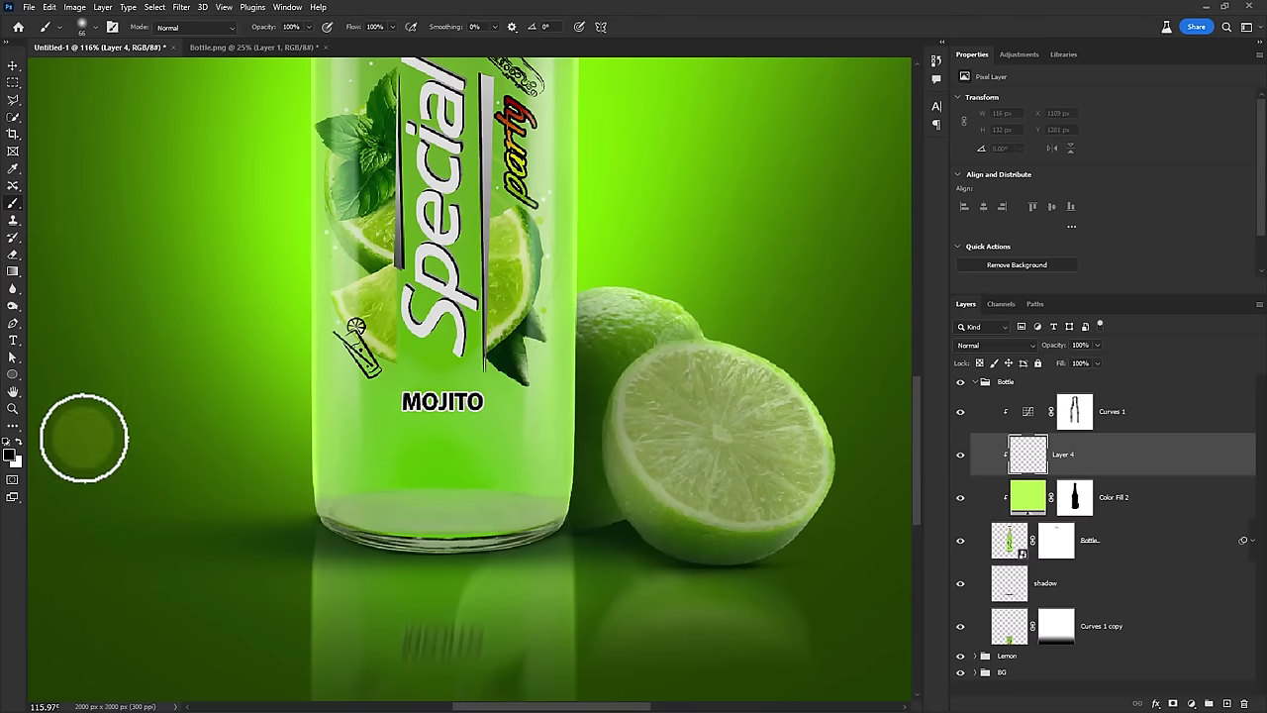
Sample the shadow's dark green and set the brush to 43% opacity
{"action": "left_click", "coordinate": [11, 454]}
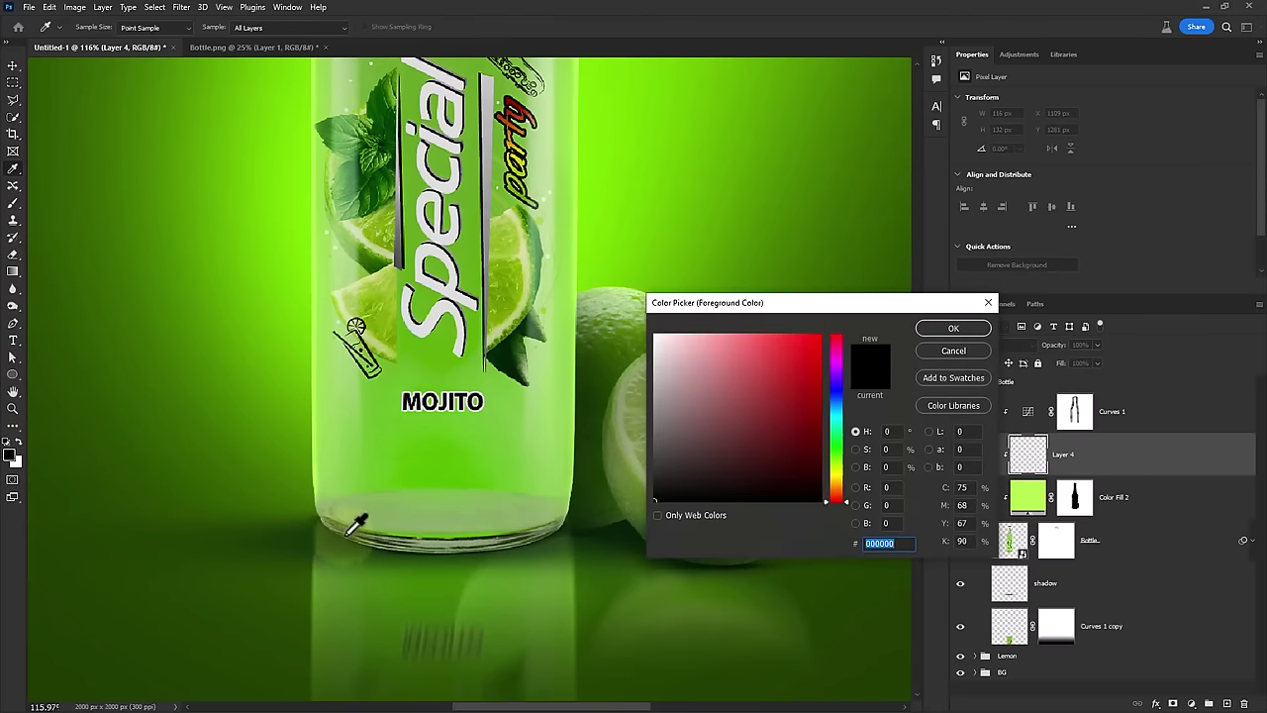
{"action": "left_click", "coordinate": [621, 525]}
{"action": "left_click", "coordinate": [952, 327]}
{"action": "key", "text": "b"}
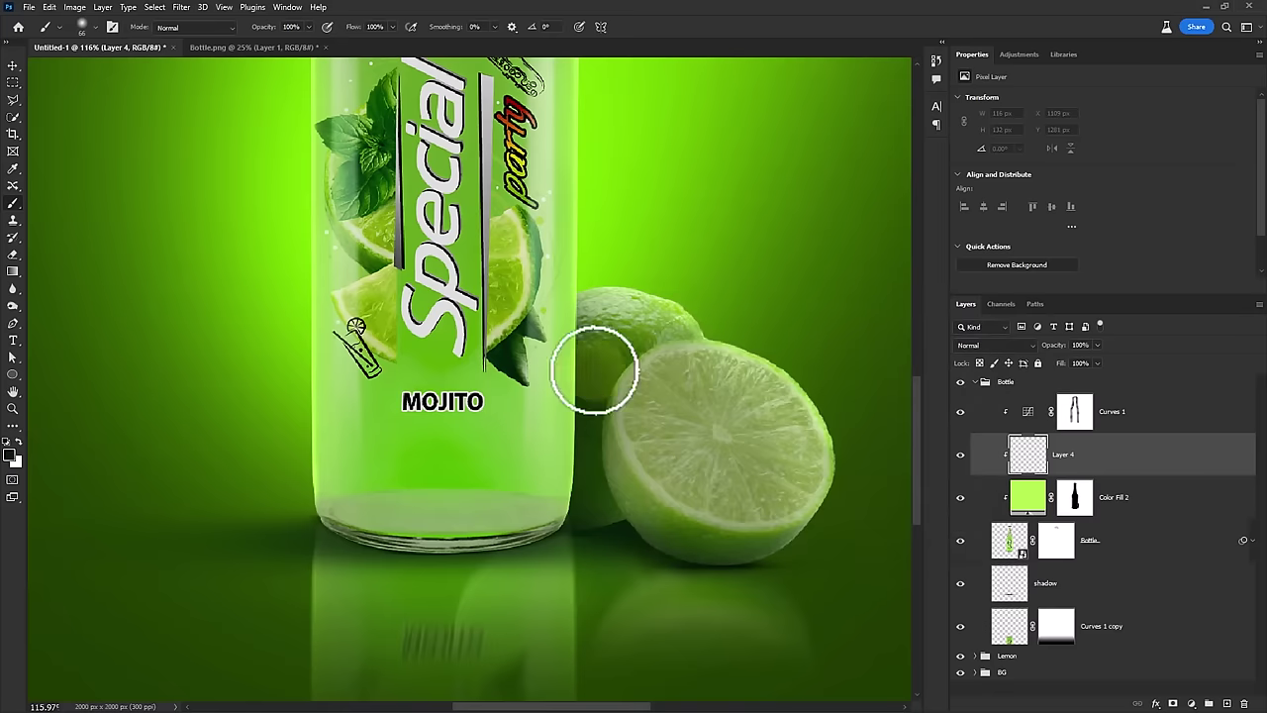
{"action": "type", "text": "43"}
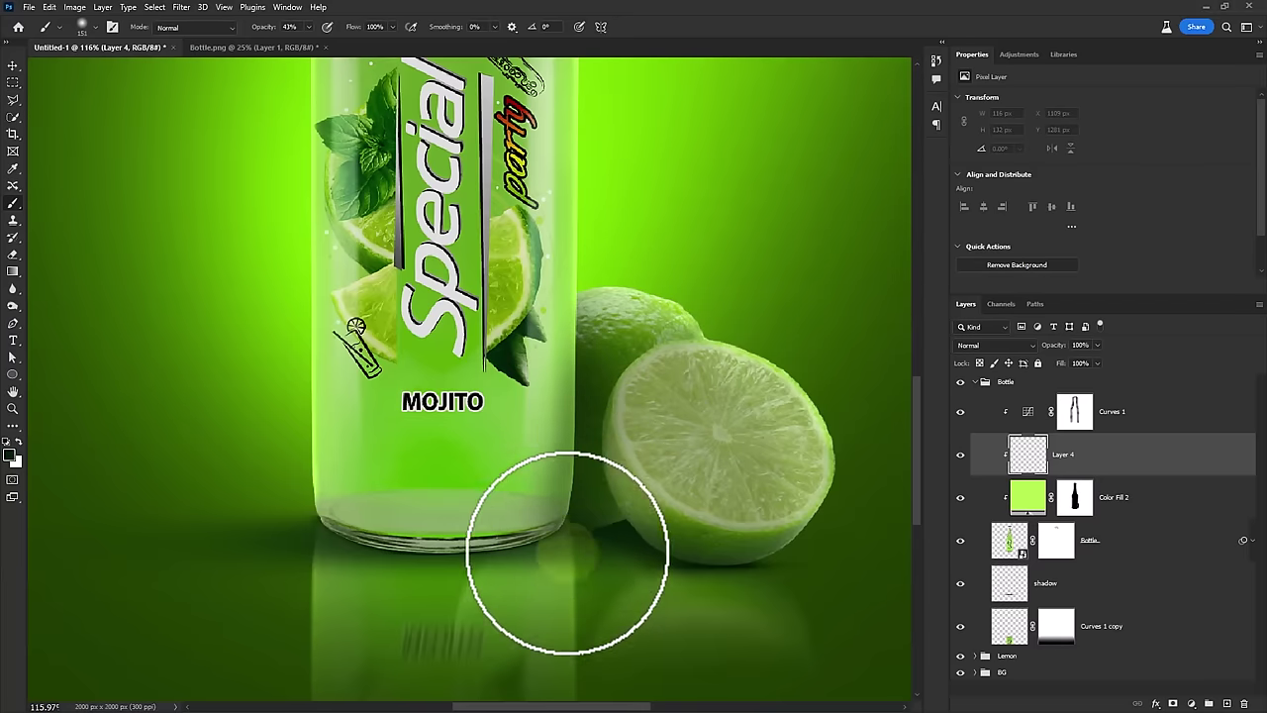
Shade between the bottle and lime and along the bottle's base on Layer 4
{"action": "left_click_drag", "start_coordinate": [644, 382], "coordinate": [561, 580]}
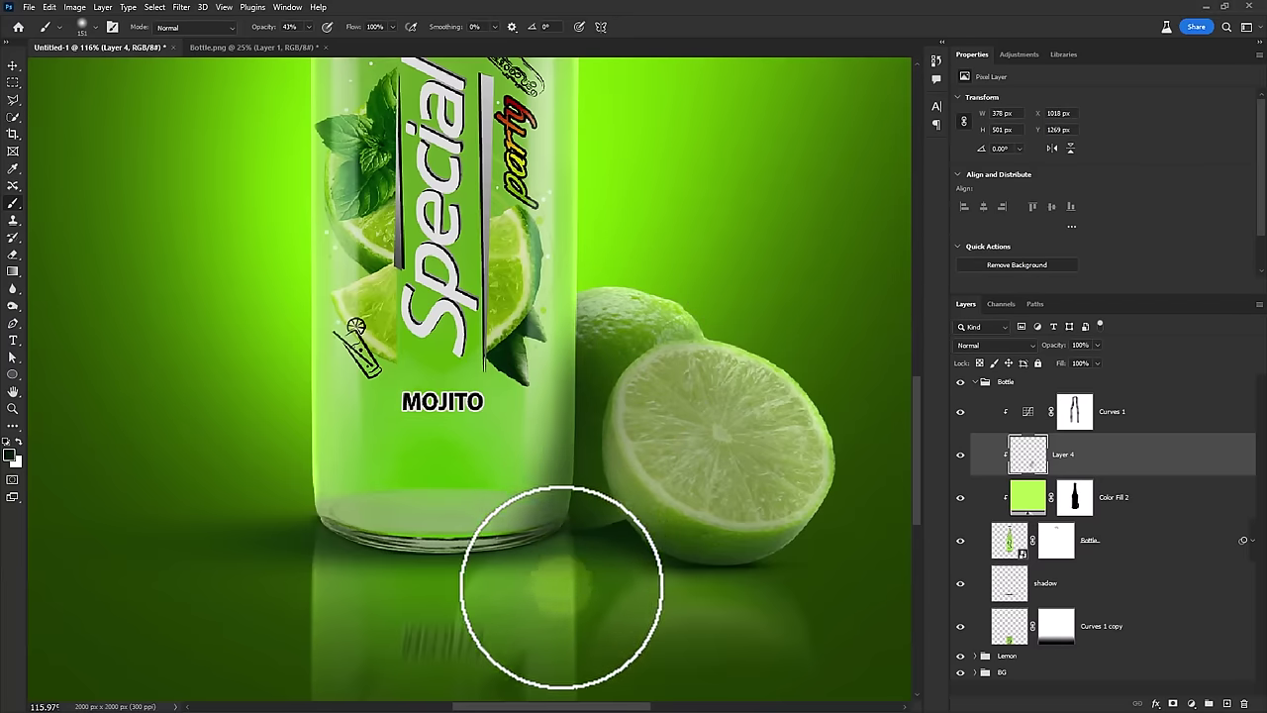
{"action": "scroll", "coordinate": [637, 538], "scroll_direction": "down", "scroll_amount": 3}
{"action": "scroll", "coordinate": [637, 538], "scroll_direction": "up", "scroll_amount": 2}
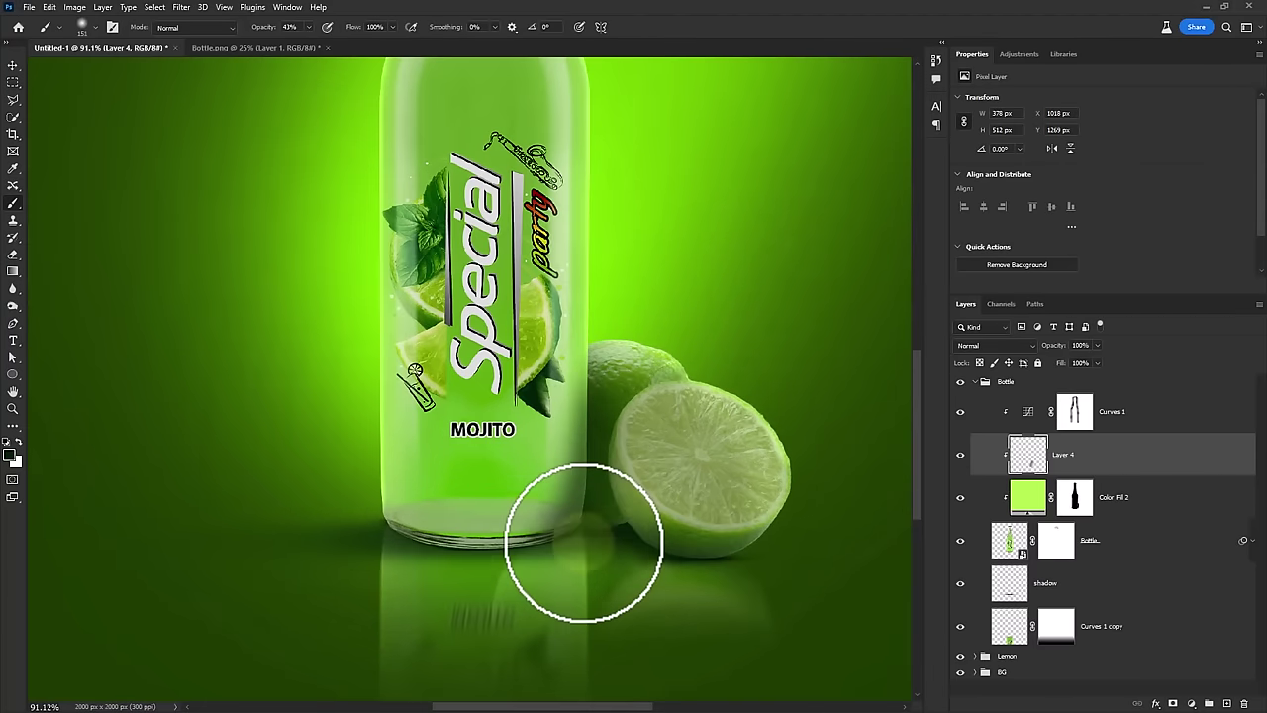
{"action": "left_click_drag", "start_coordinate": [388, 564], "coordinate": [667, 544]}
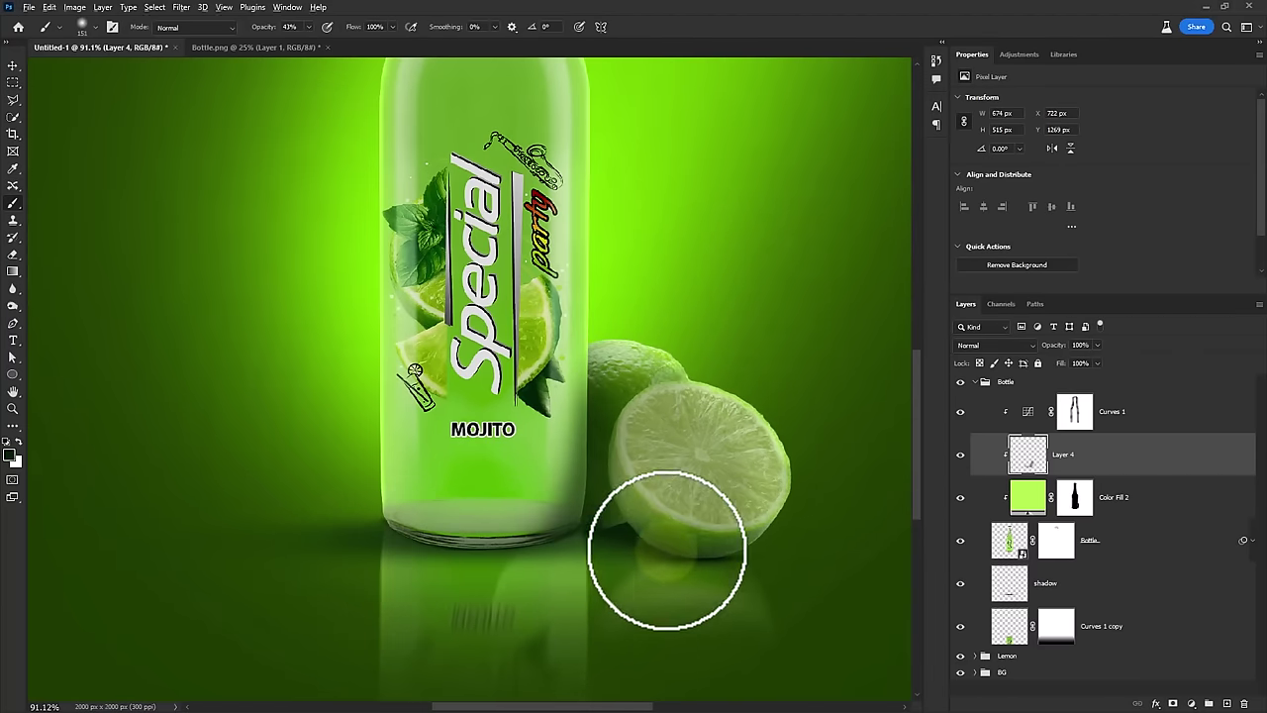
{"action": "scroll", "coordinate": [669, 551], "scroll_direction": "down", "scroll_amount": 2}
{"action": "scroll", "coordinate": [721, 475], "scroll_direction": "up", "scroll_amount": 2}
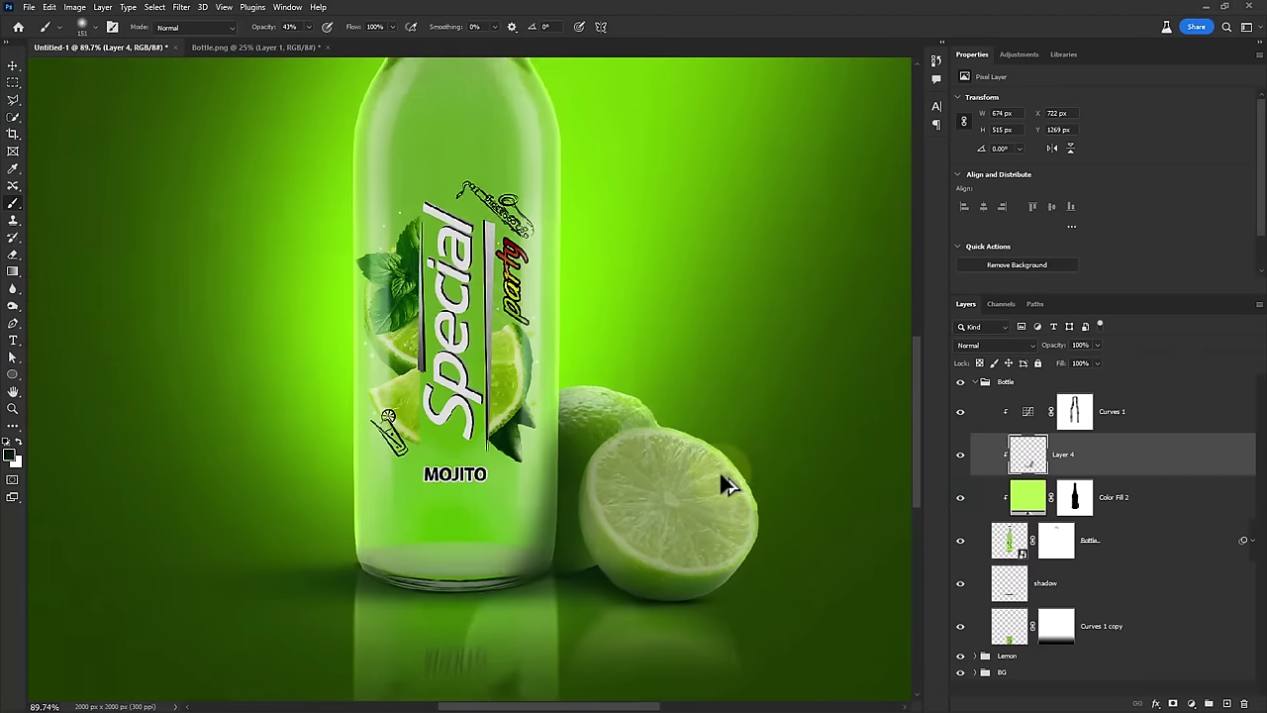
{"action": "scroll", "coordinate": [722, 482], "scroll_direction": "up", "scroll_amount": 1}
Collapse Bottle, expand Lemon, select the Curves 2 mask and toggle its visibility
{"action": "left_click", "coordinate": [976, 381]}
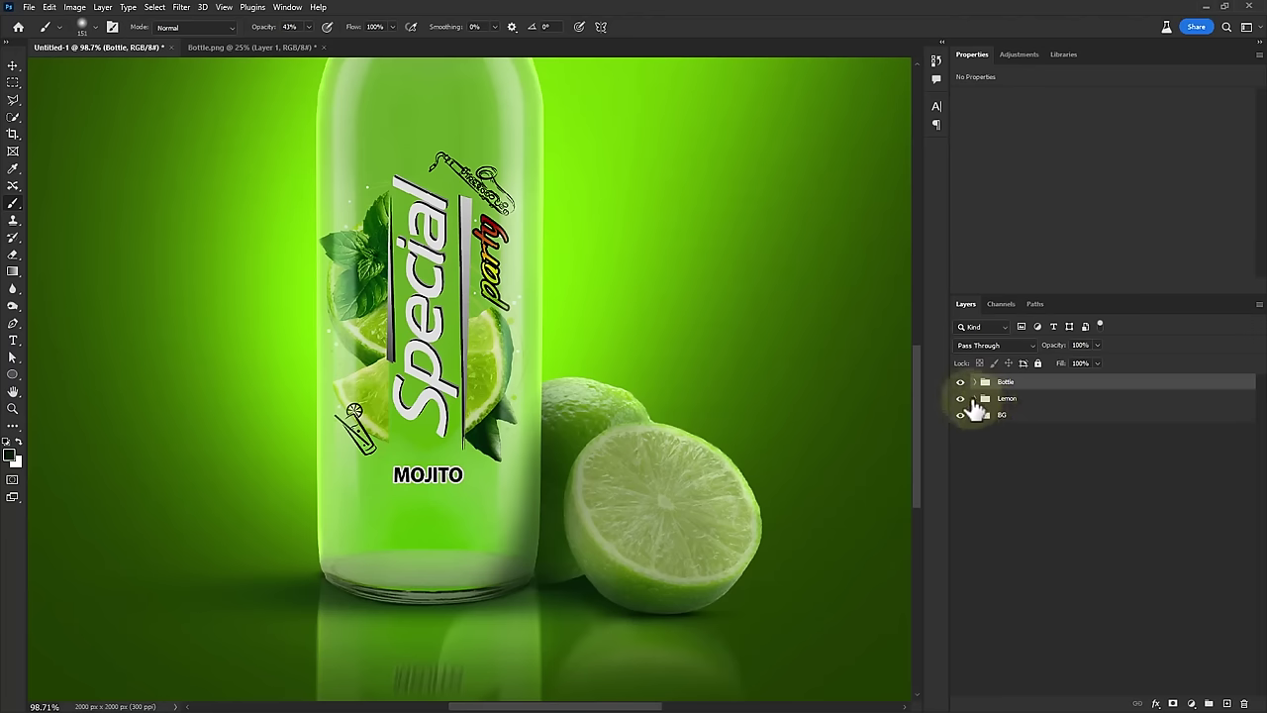
{"action": "left_click", "coordinate": [974, 398]}
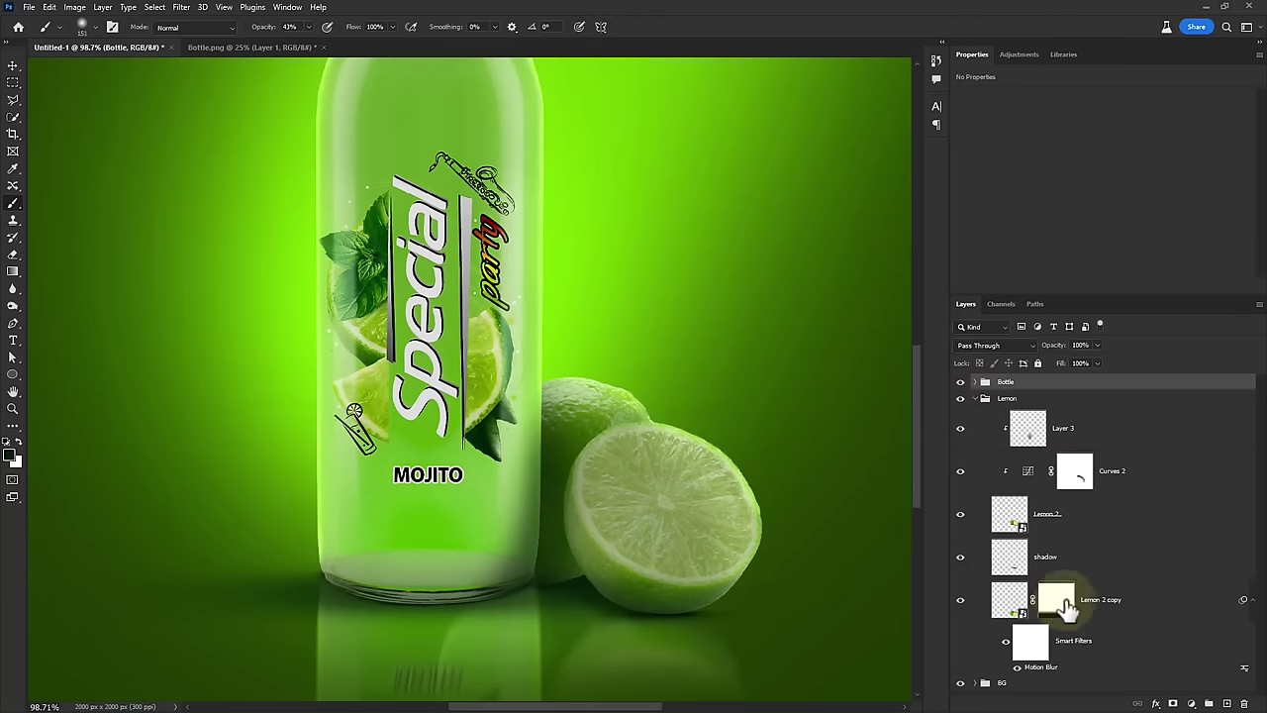
{"action": "left_click", "coordinate": [1074, 468]}
{"action": "left_click", "coordinate": [960, 472]}
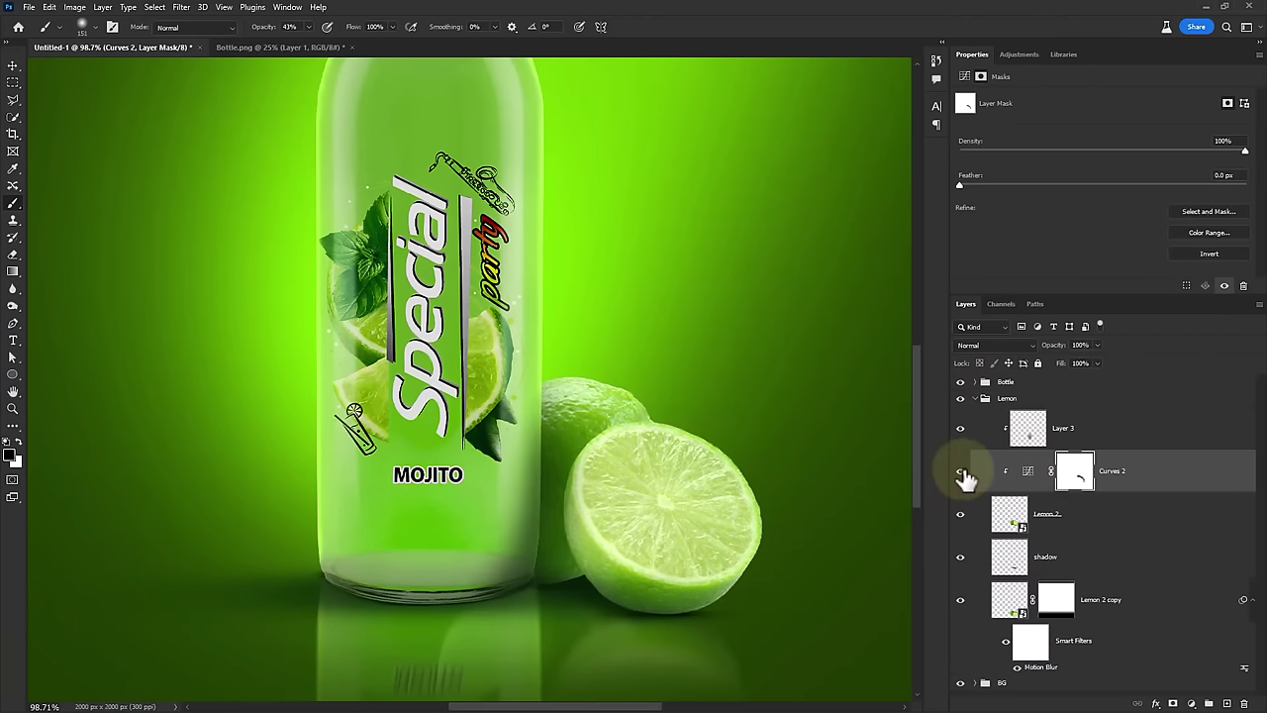
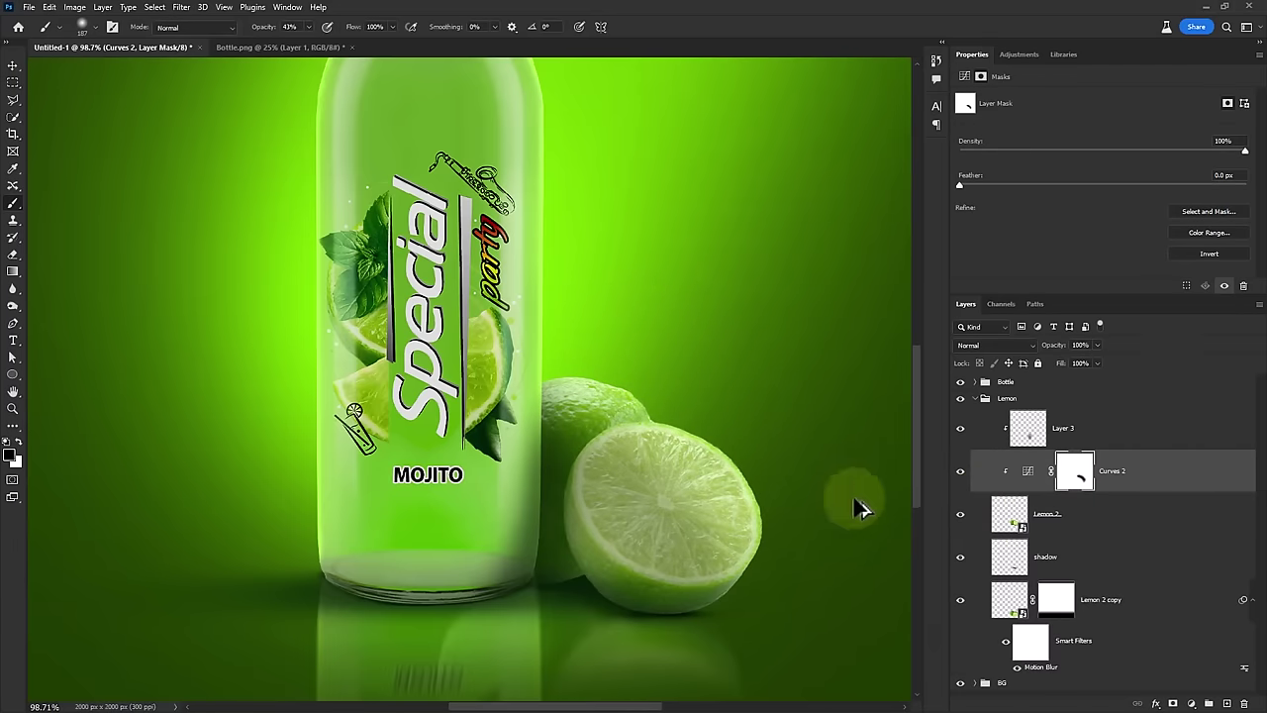
Add a Solid Color fill sampled from the lime's light green, with its mask inverted to black
{"action": "scroll", "coordinate": [804, 504], "scroll_direction": "down", "scroll_amount": 2}
{"action": "scroll", "coordinate": [804, 505], "scroll_direction": "down", "scroll_amount": 1}
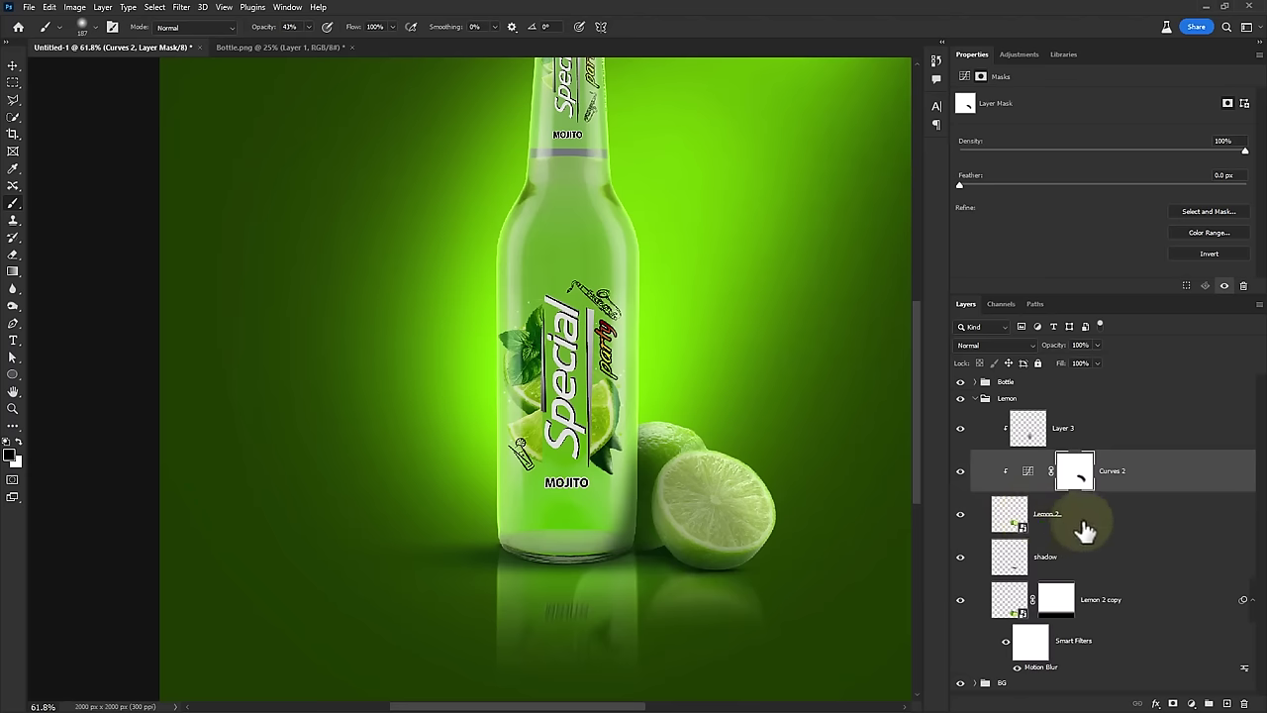
{"action": "left_click", "coordinate": [1193, 703]}
{"action": "left_click", "coordinate": [1183, 468]}
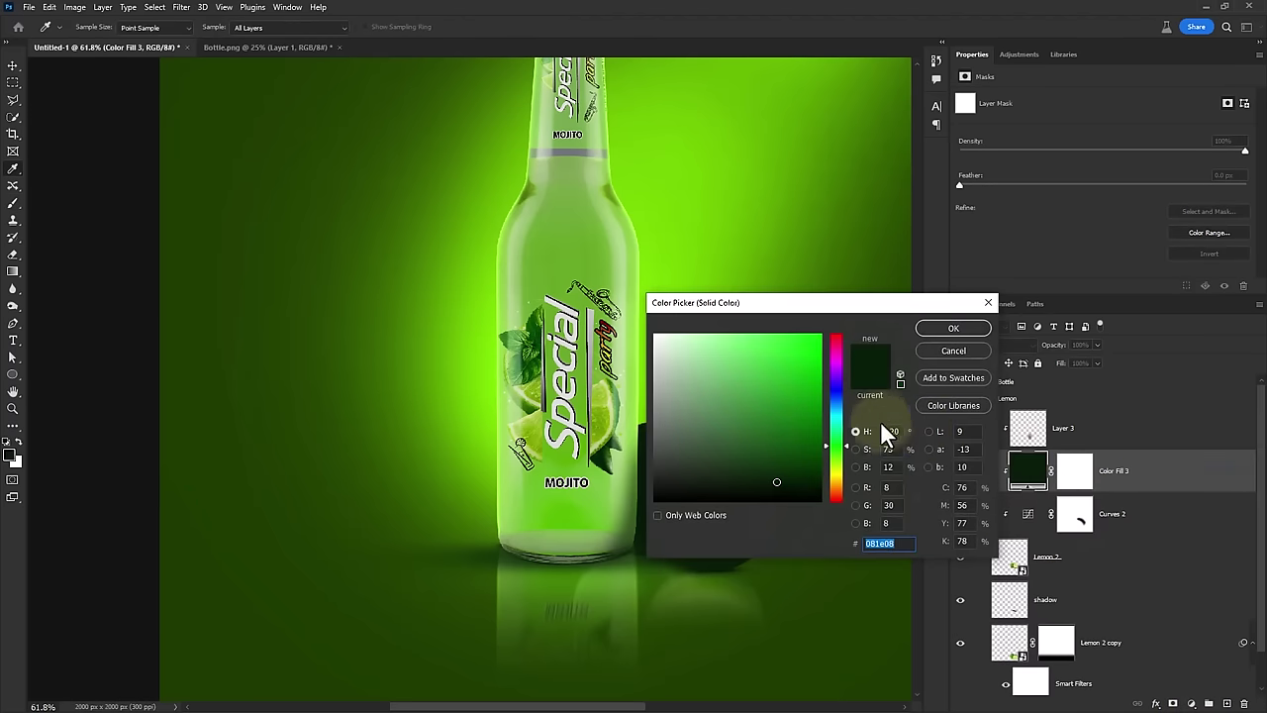
{"action": "left_click", "coordinate": [643, 301]}
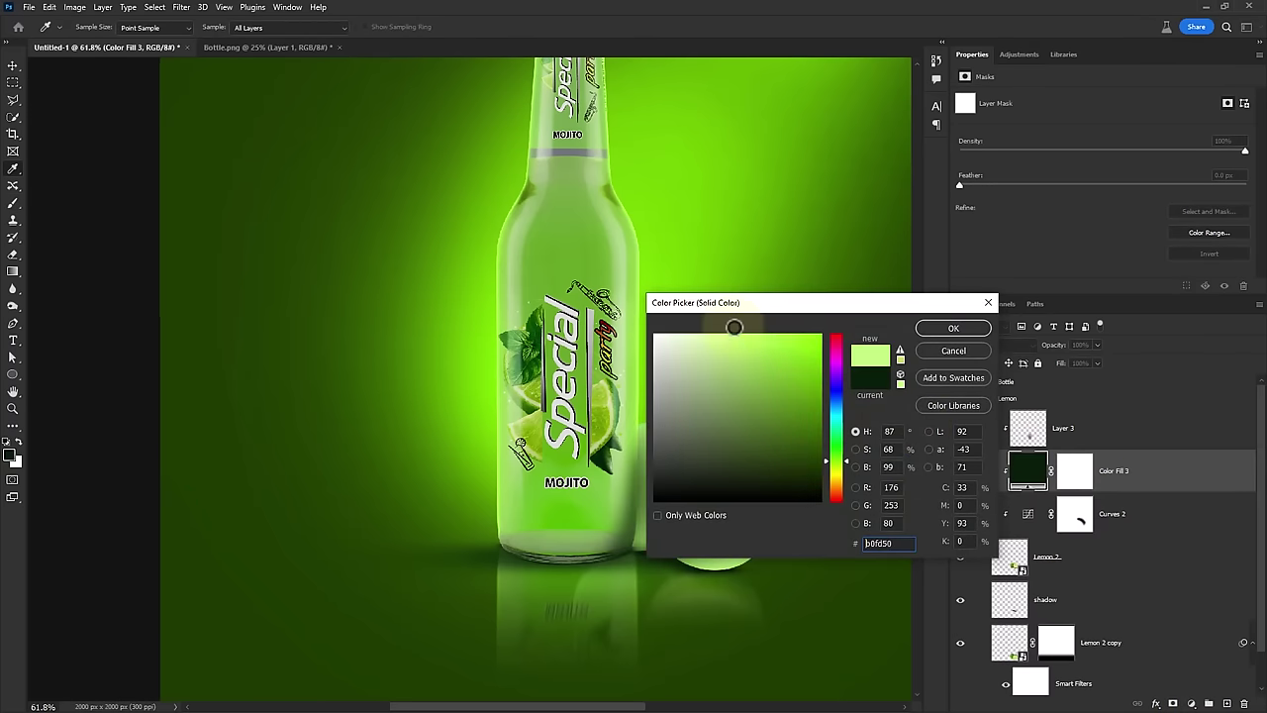
{"action": "mouse_move", "coordinate": [757, 305]}
{"action": "left_mouse_down"}
{"action": "mouse_move", "coordinate": [892, 492]}
{"action": "mouse_move", "coordinate": [775, 376]}
{"action": "left_mouse_up"}
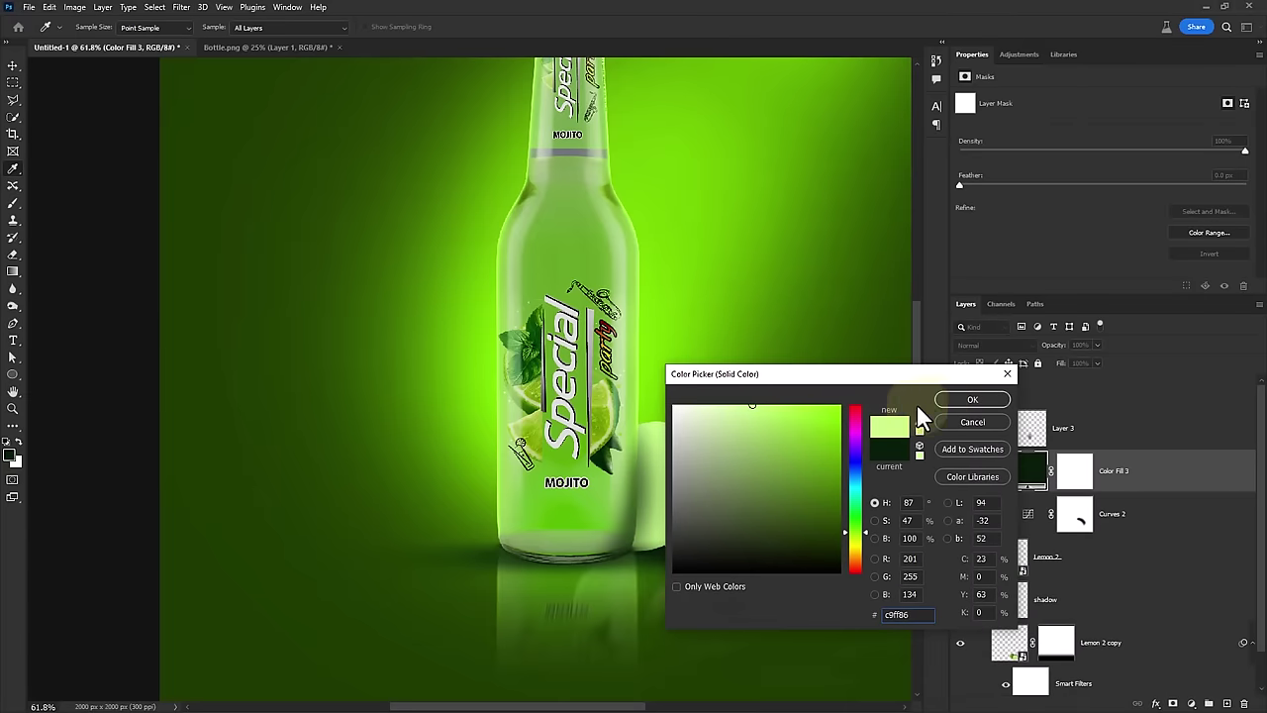
{"action": "left_click", "coordinate": [971, 399]}
{"action": "key", "text": "b"}
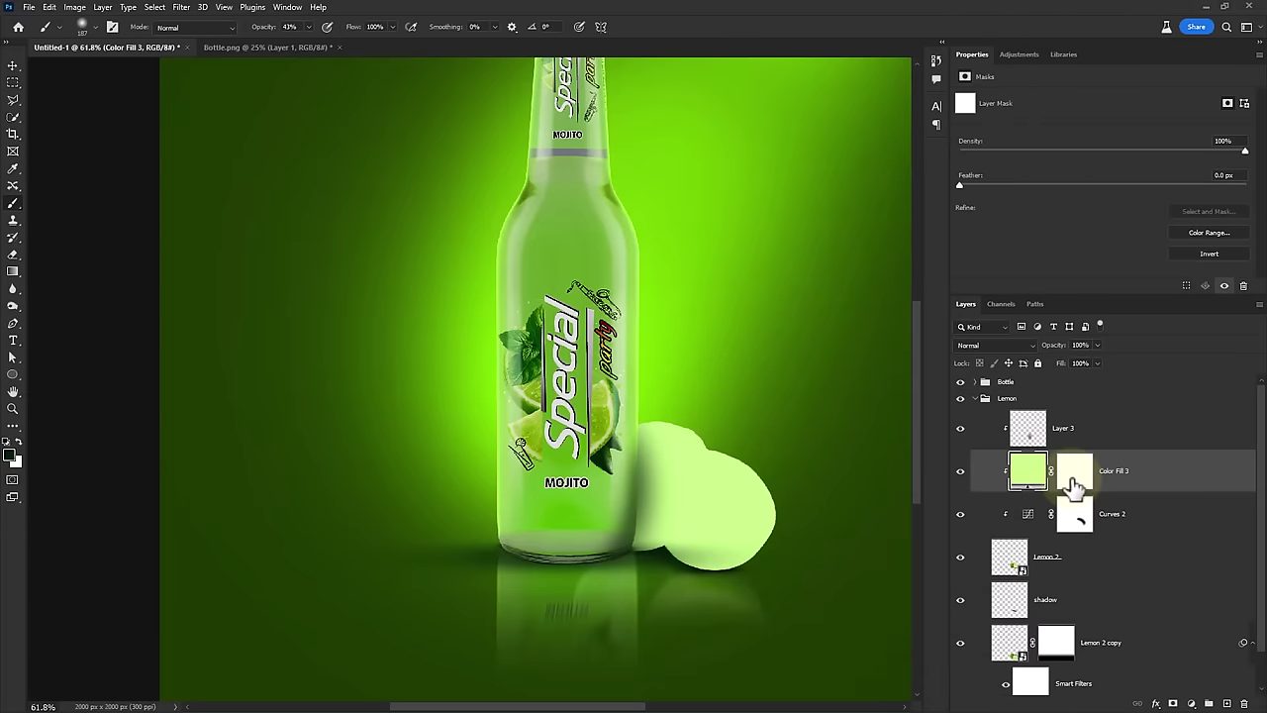
{"action": "key", "text": "ctrl+i"}
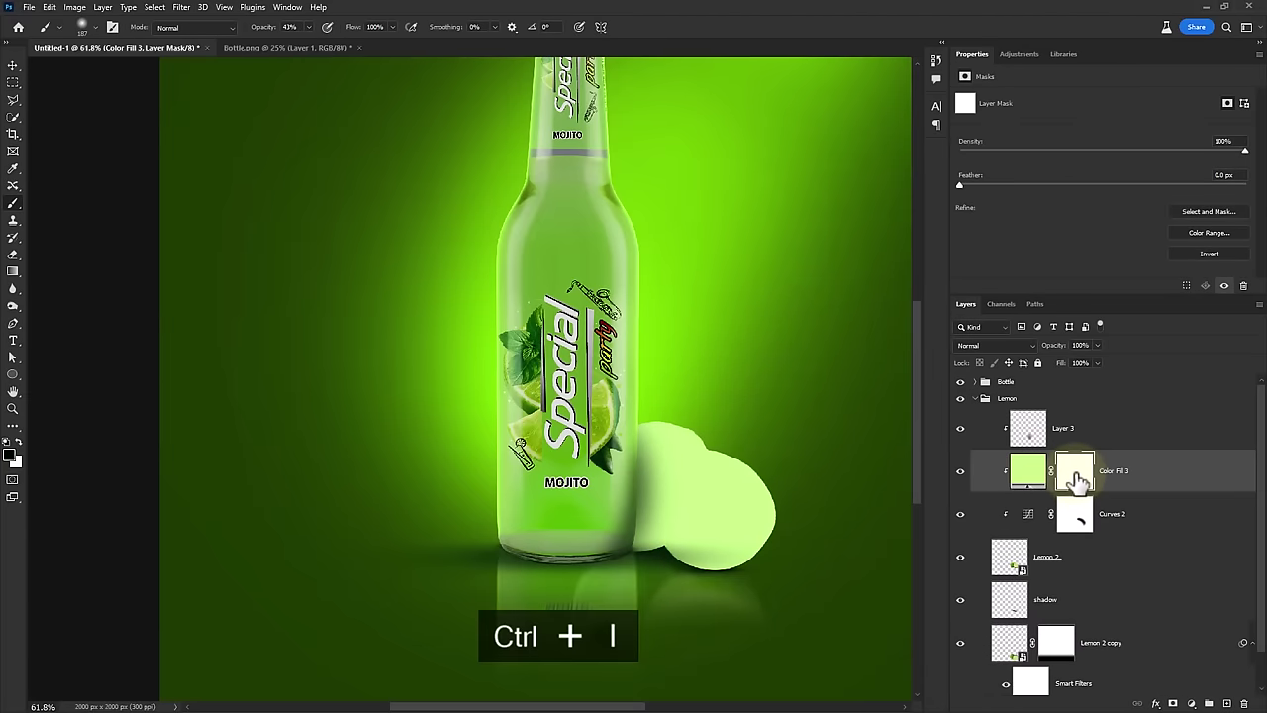
Paint soft white highlights on the Color Fill 3 mask along the limes' edges
{"action": "scroll", "coordinate": [712, 466], "scroll_direction": "up", "scroll_amount": 3}
{"action": "scroll", "coordinate": [711, 466], "scroll_direction": "up", "scroll_amount": 4}
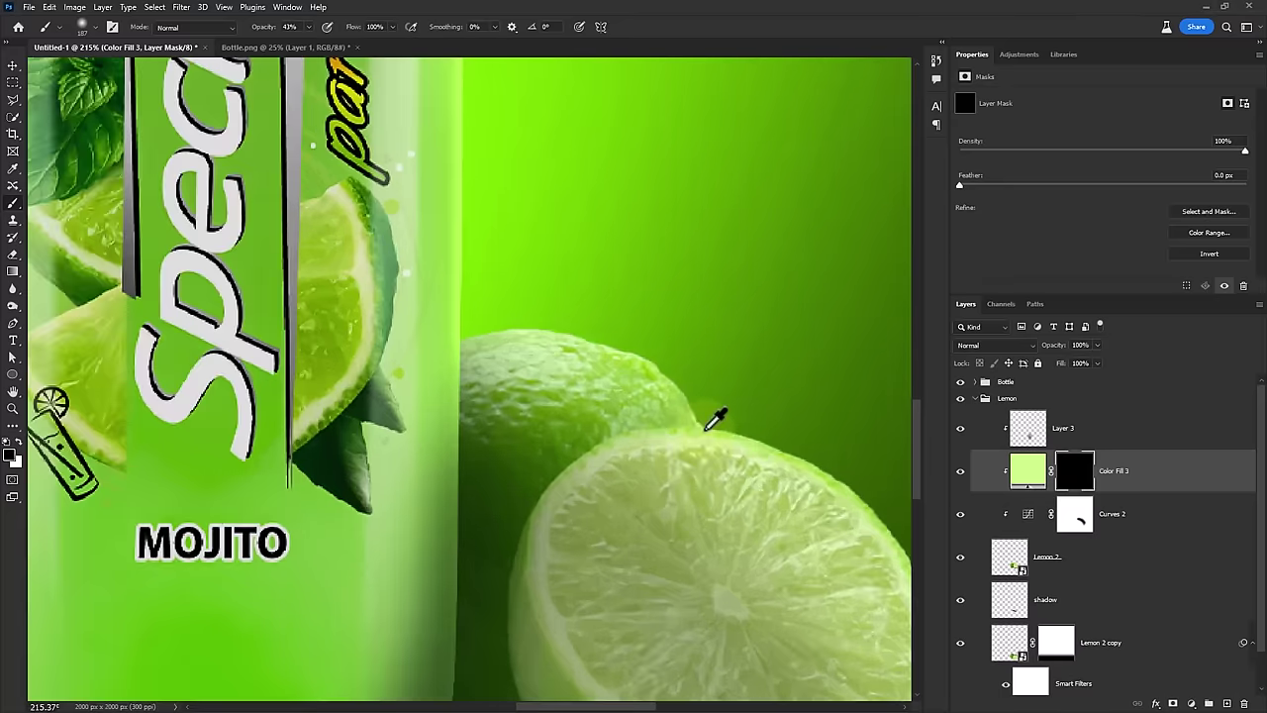
{"action": "right_click", "coordinate": [712, 416]}
{"action": "double_click", "coordinate": [659, 414]}
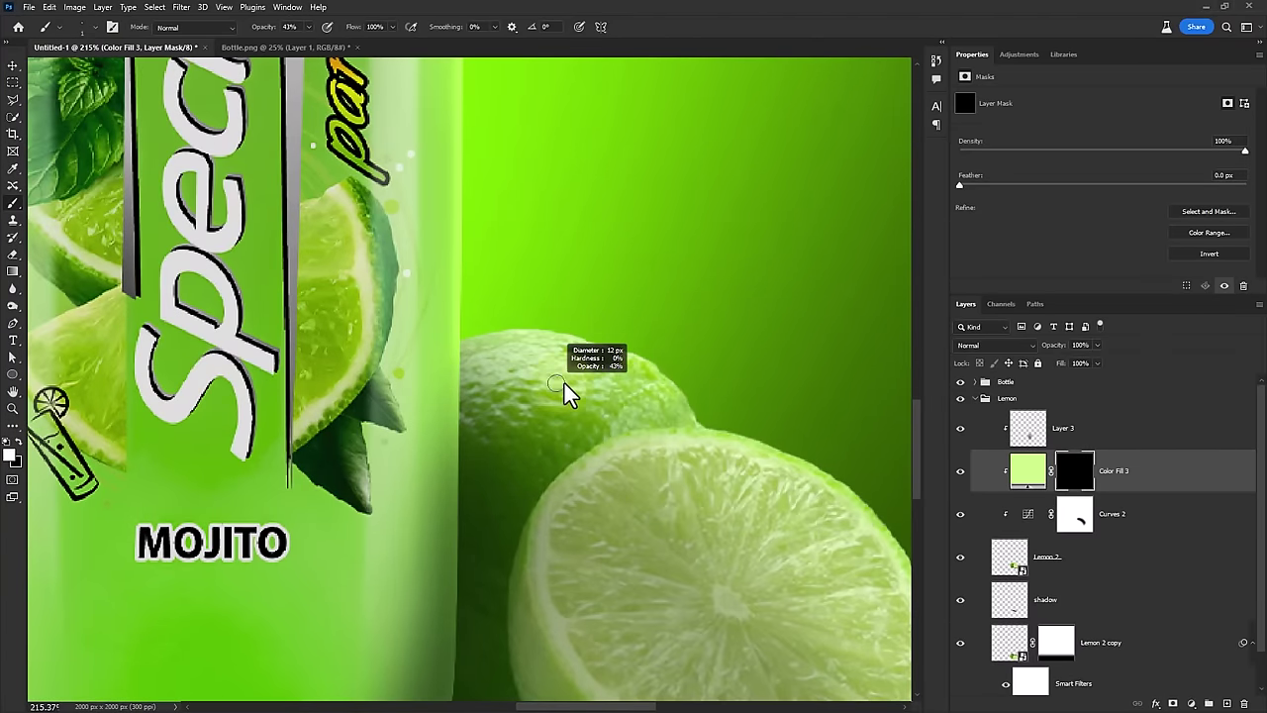
{"action": "left_click_drag", "start_coordinate": [268, 30], "coordinate": [327, 42]}
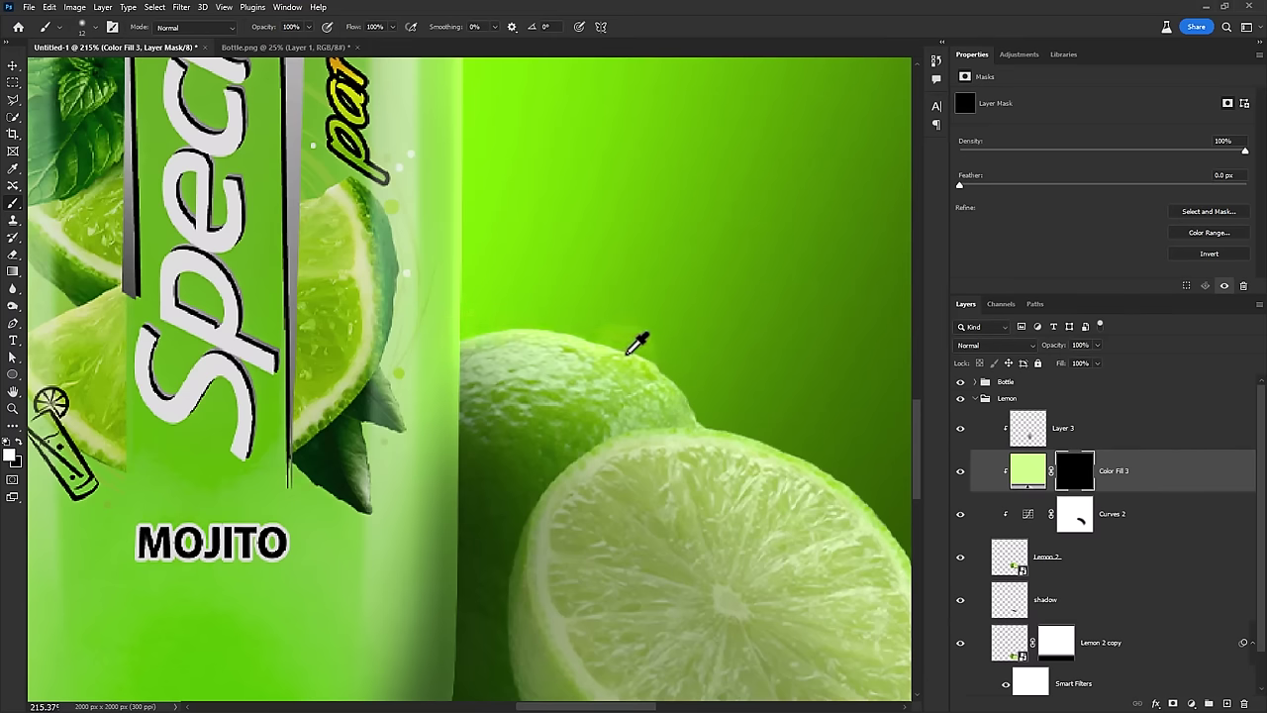
{"action": "key", "text": "ctrl+z"}
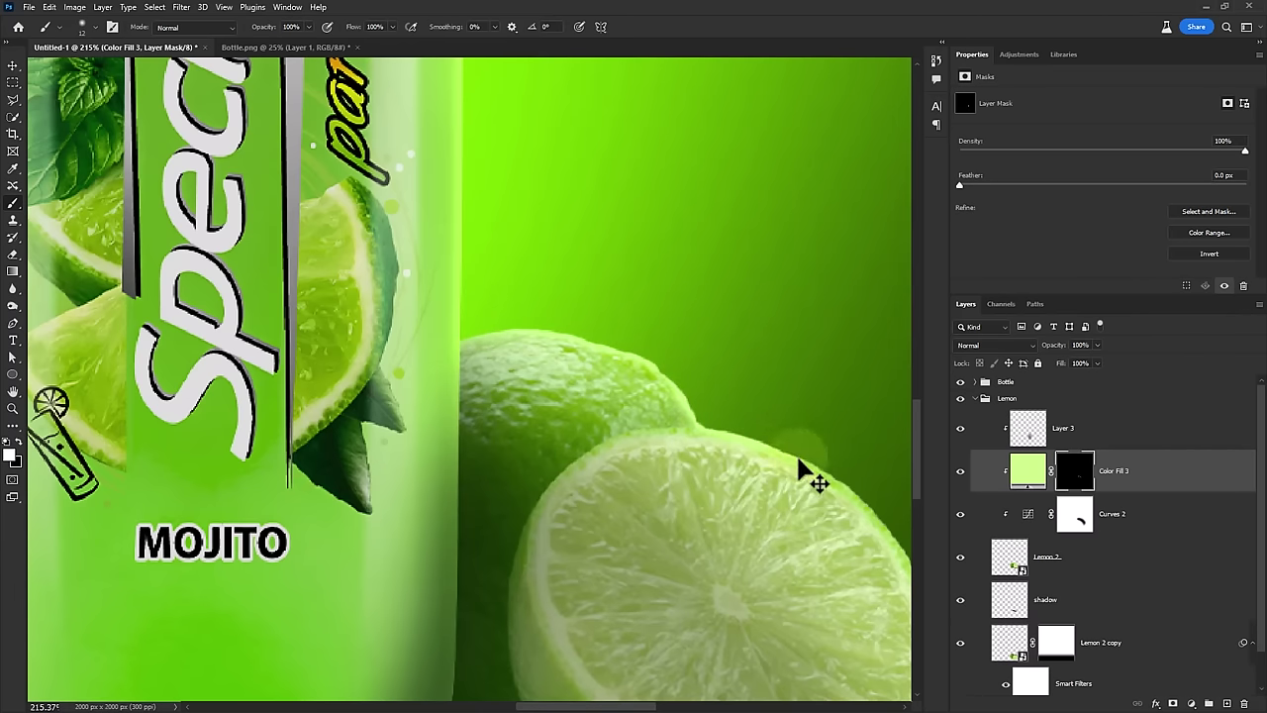
{"action": "mouse_move", "coordinate": [800, 471]}
{"action": "left_mouse_down"}
{"action": "mouse_move", "coordinate": [554, 390]}
{"action": "mouse_move", "coordinate": [526, 354]}
{"action": "left_mouse_up"}
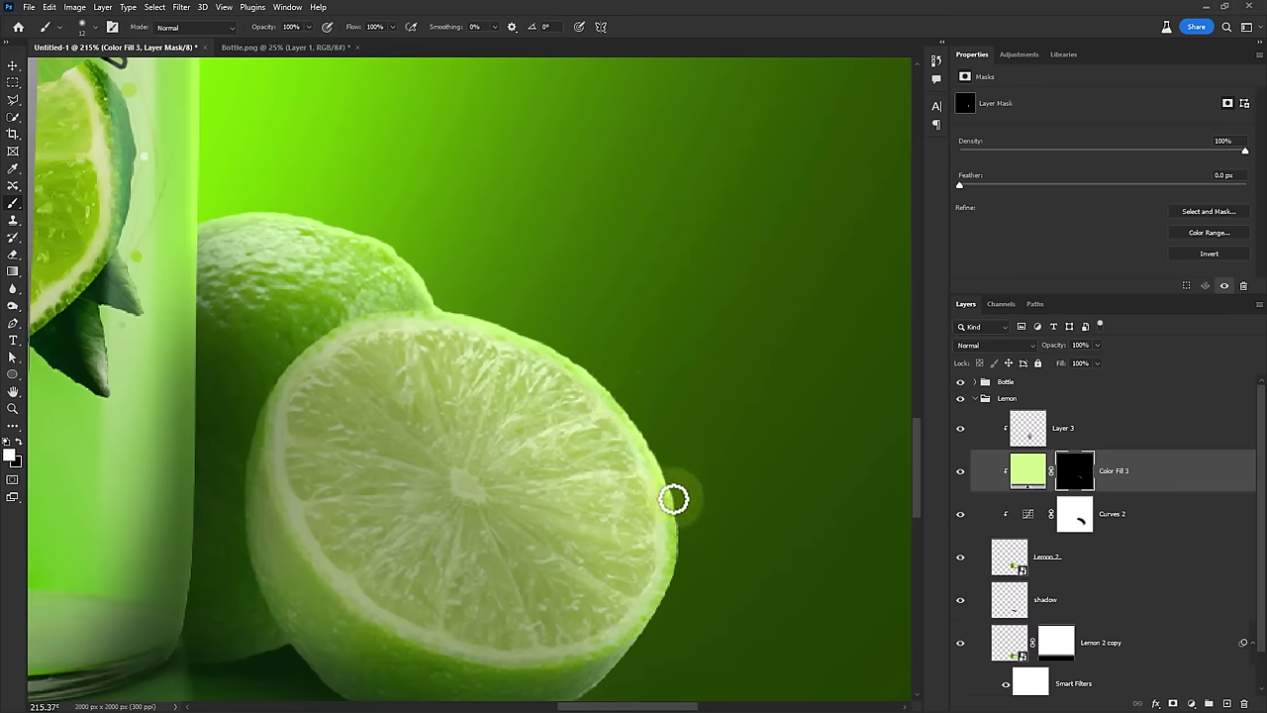
{"action": "scroll", "coordinate": [698, 567], "scroll_direction": "down", "scroll_amount": 3}
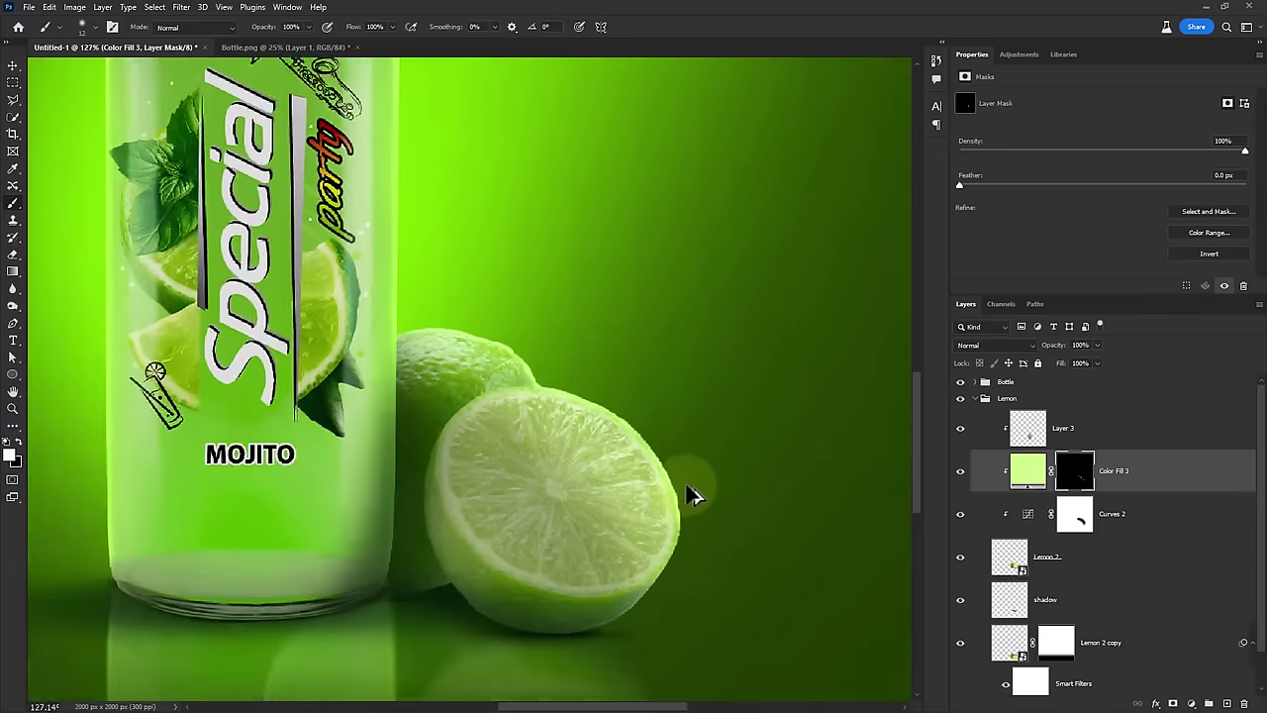
{"action": "scroll", "coordinate": [693, 495], "scroll_direction": "down", "scroll_amount": 2}
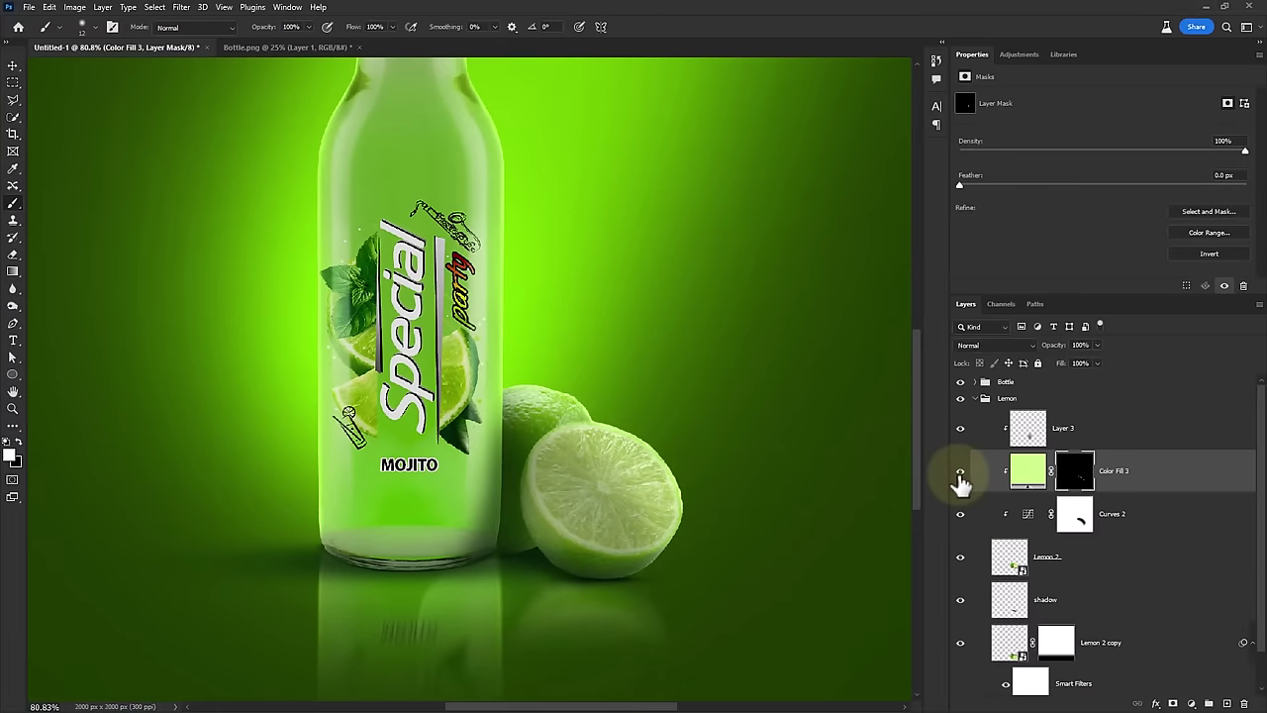
{"action": "left_click", "coordinate": [642, 432]}
{"action": "left_click_drag", "start_coordinate": [579, 416], "coordinate": [594, 416]}
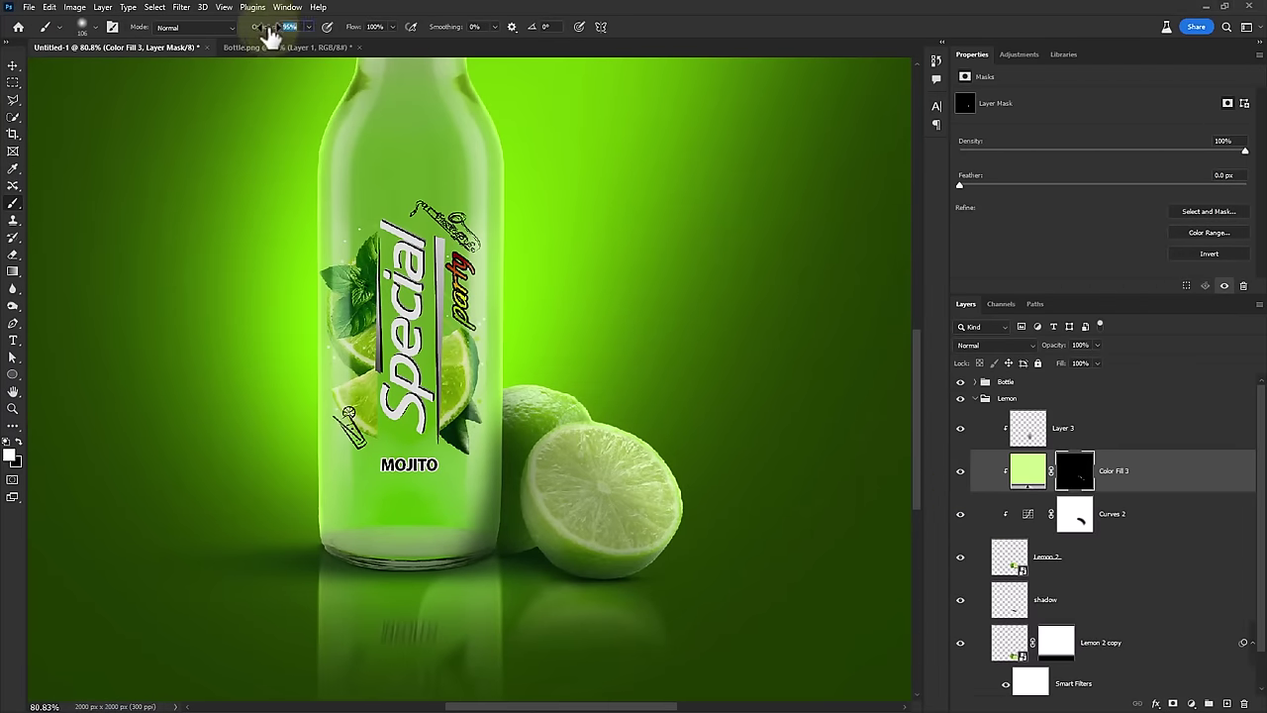
{"action": "left_click_drag", "start_coordinate": [586, 366], "coordinate": [594, 372]}
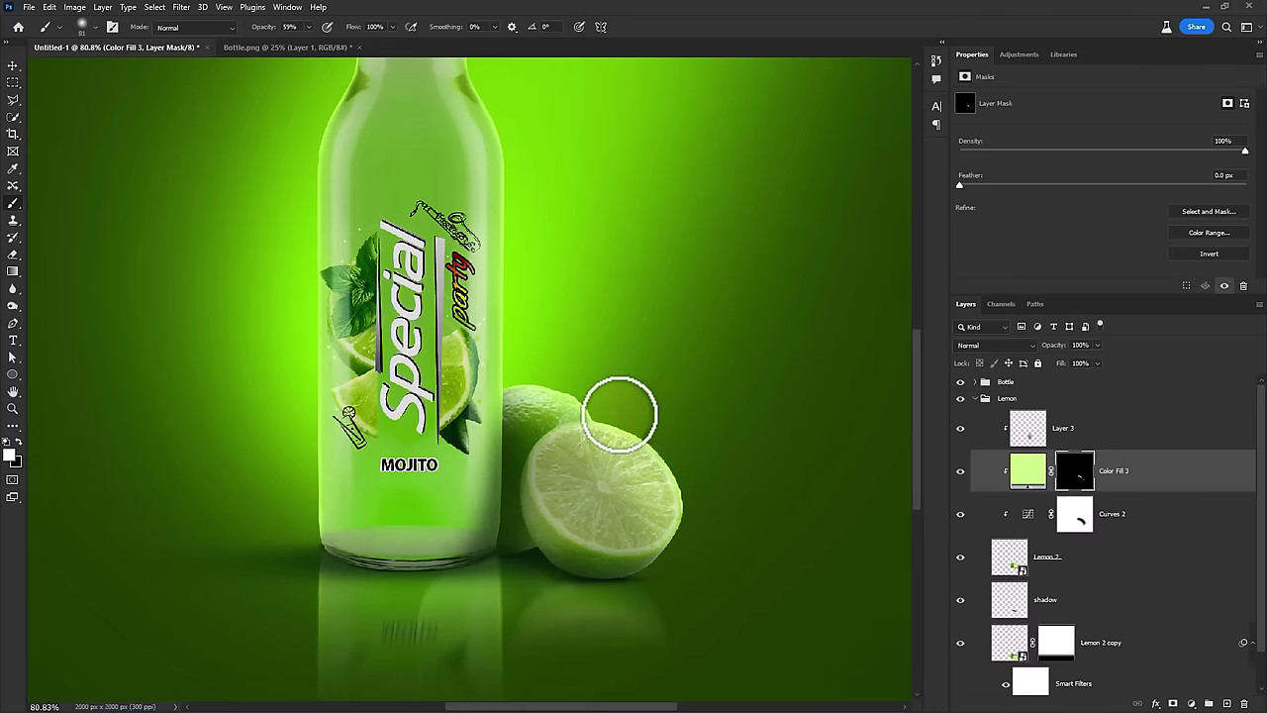
{"action": "scroll", "coordinate": [732, 509], "scroll_direction": "down", "scroll_amount": 5}
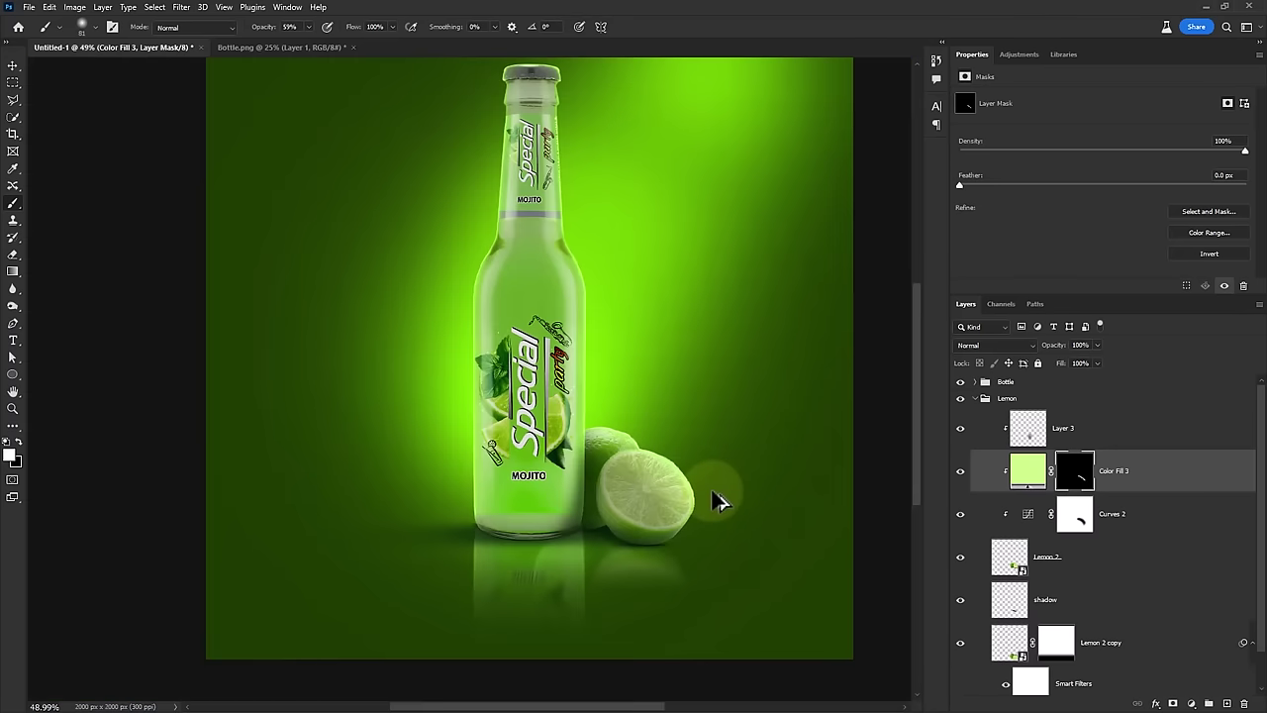
Collapse the Lemon group and drag lens1.jpg into the composite above the Bottle group
{"action": "left_click", "coordinate": [977, 398]}
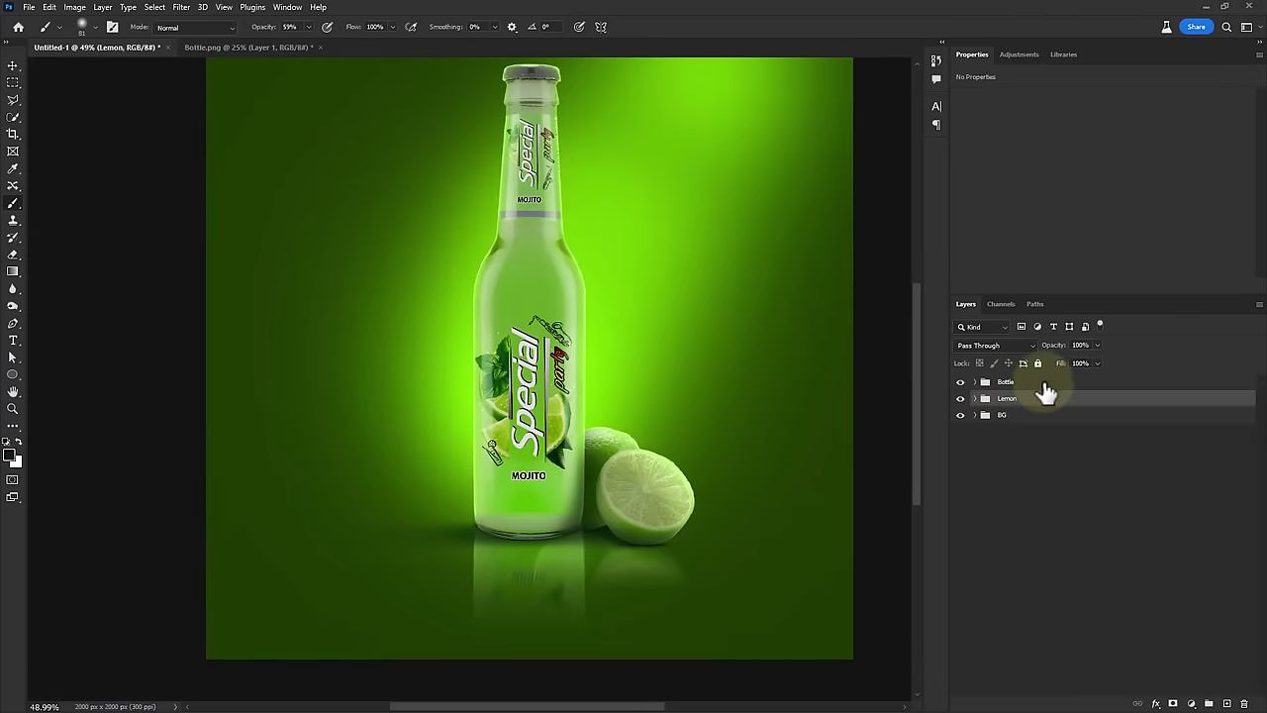
{"action": "left_click", "coordinate": [1039, 383]}
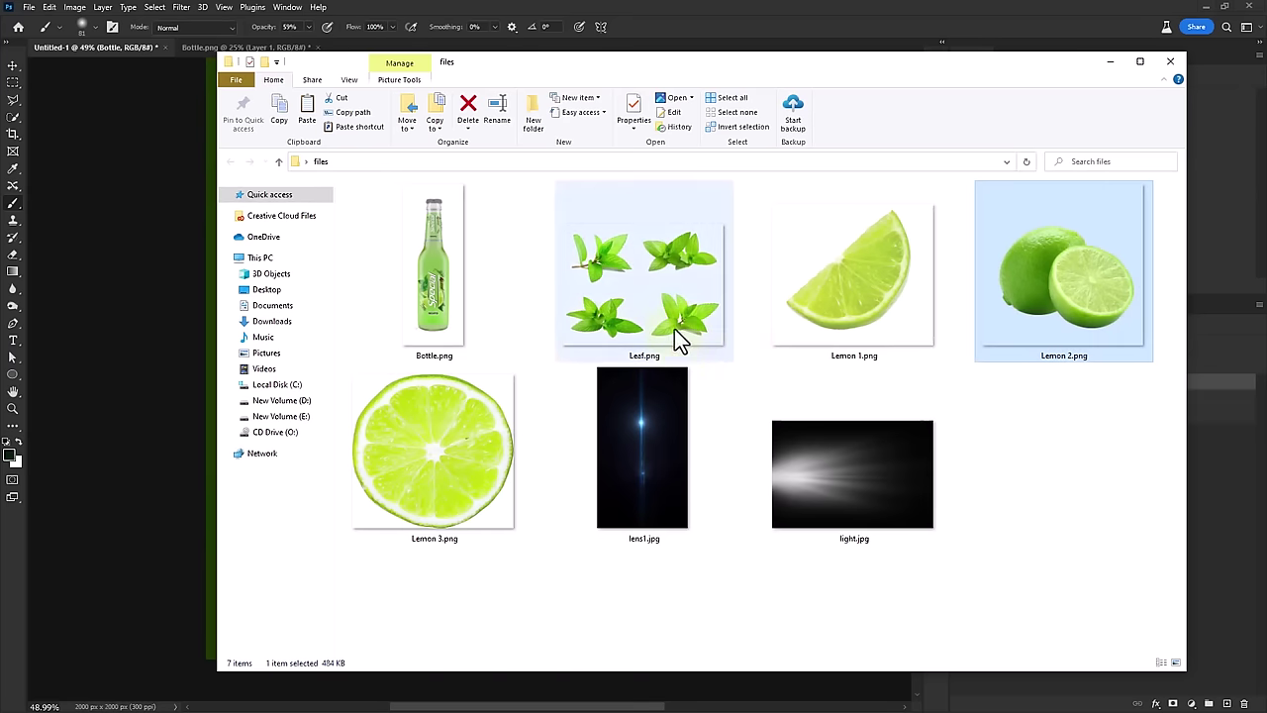
{"action": "left_click", "coordinate": [661, 461]}
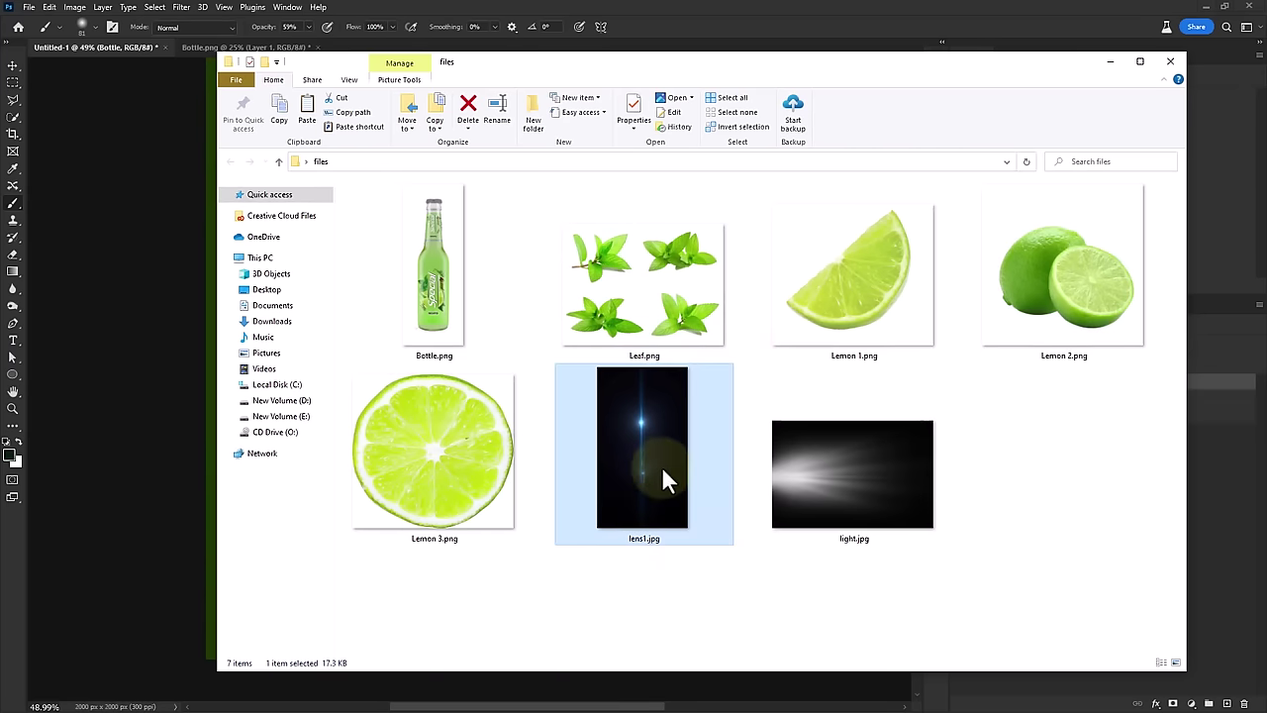
{"action": "left_click_drag", "start_coordinate": [661, 465], "coordinate": [359, 428]}
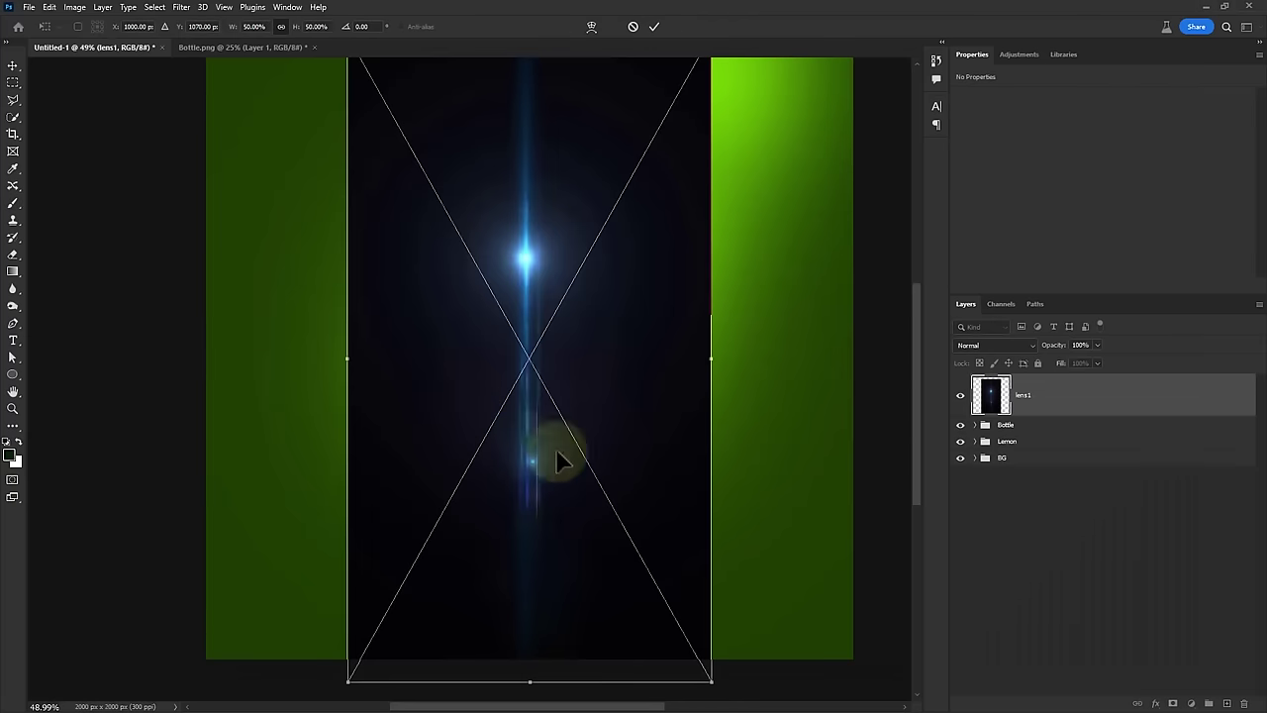
Shrink and commit the lens1 flare, move it into the Bottle group, and set Screen blending
{"action": "left_click_drag", "start_coordinate": [711, 357], "coordinate": [503, 357]}
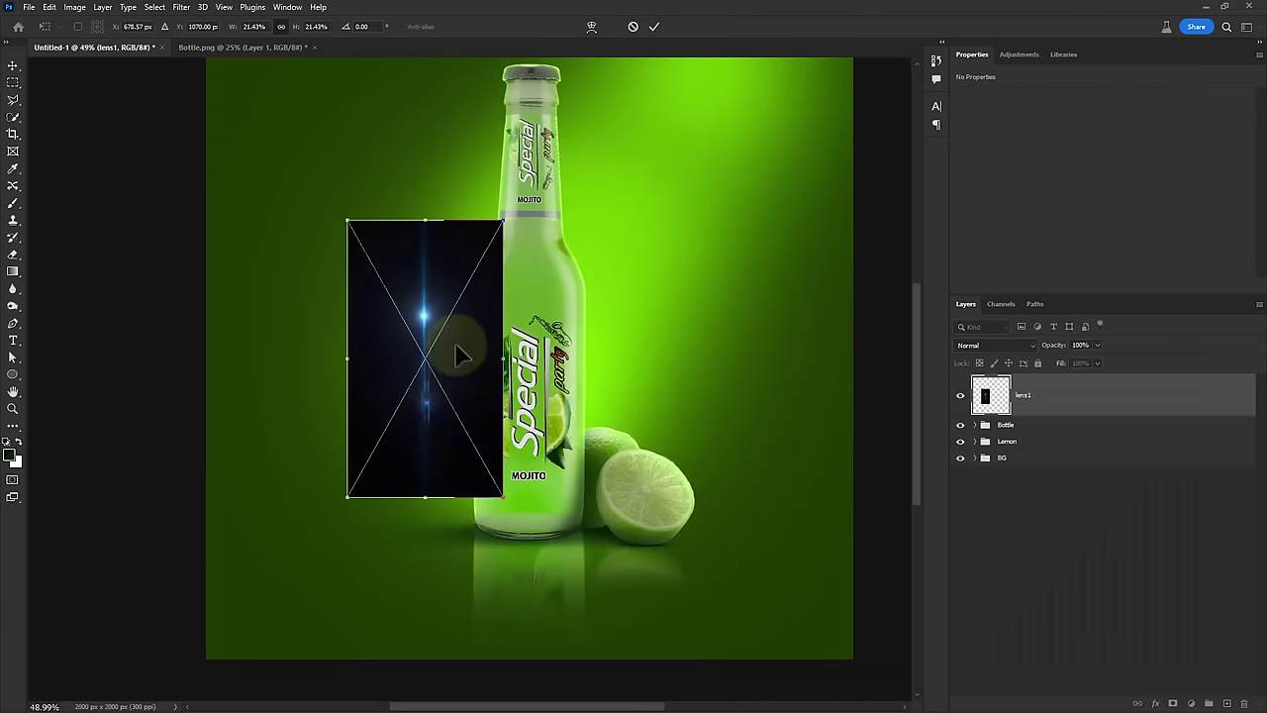
{"action": "double_click", "coordinate": [457, 355]}
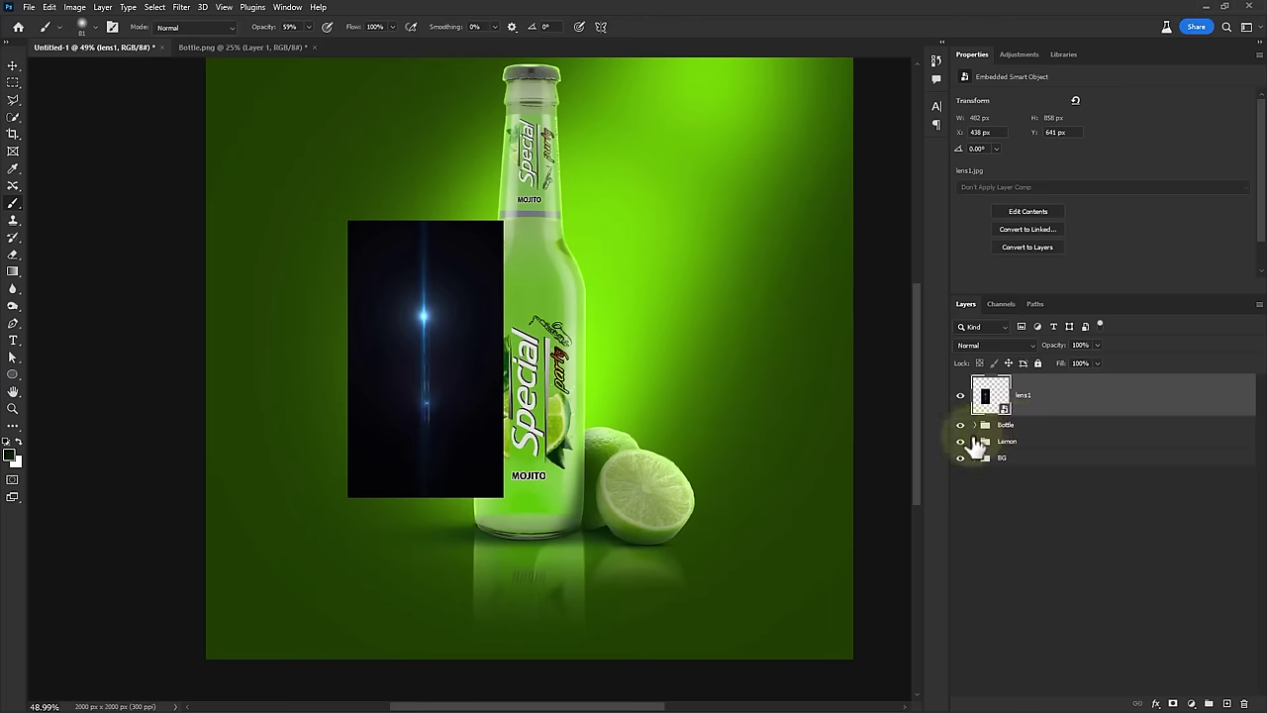
{"action": "left_click", "coordinate": [975, 424]}
{"action": "left_click_drag", "start_coordinate": [1117, 406], "coordinate": [1147, 428]}
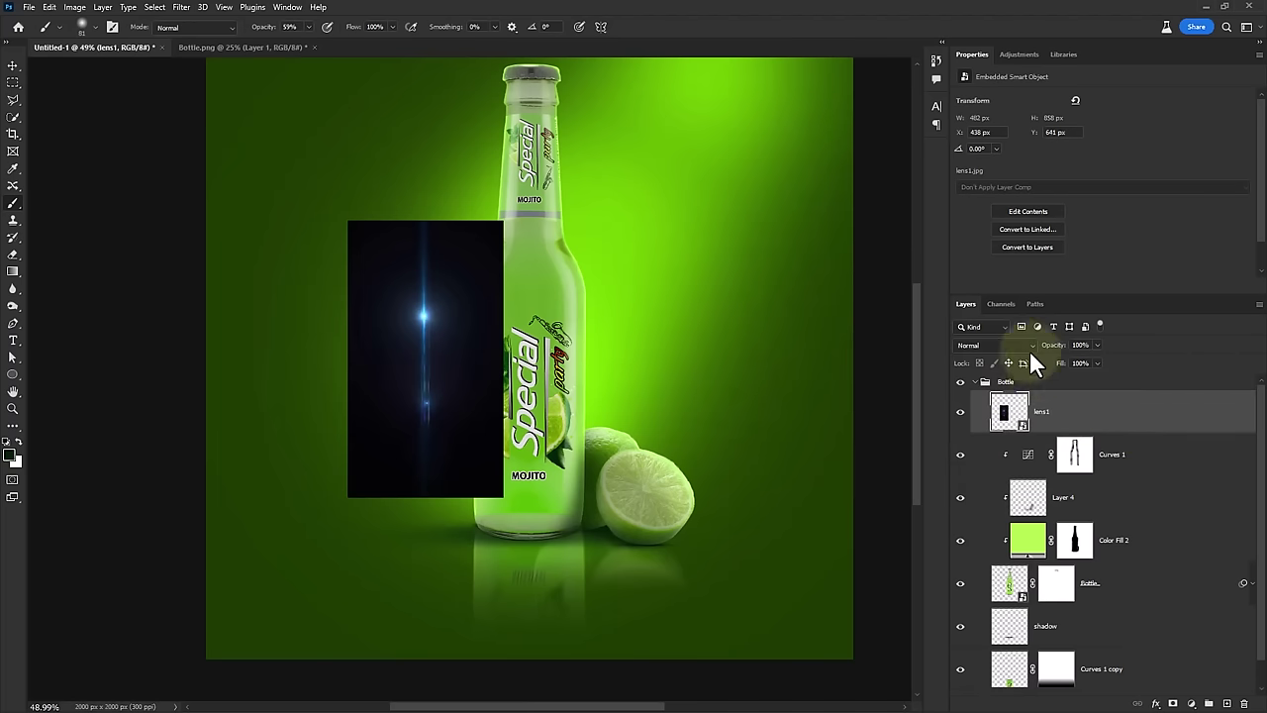
{"action": "left_click", "coordinate": [1000, 347]}
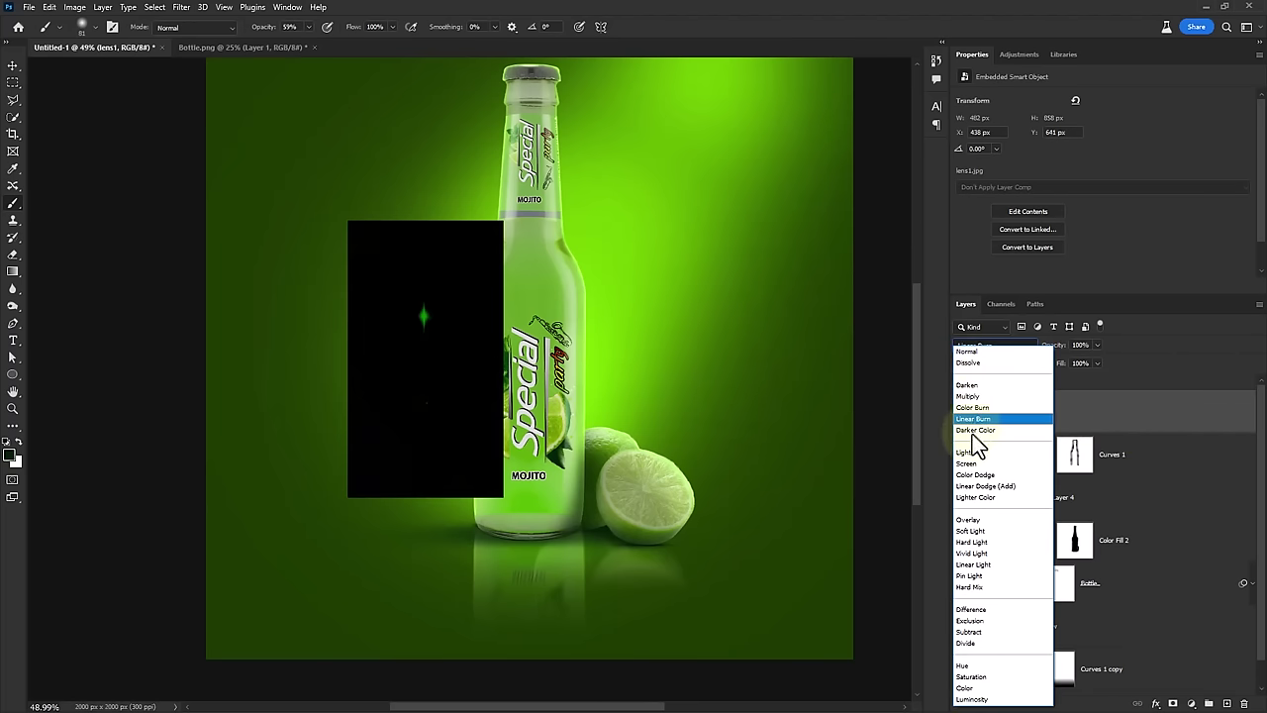
{"action": "left_click", "coordinate": [974, 464]}
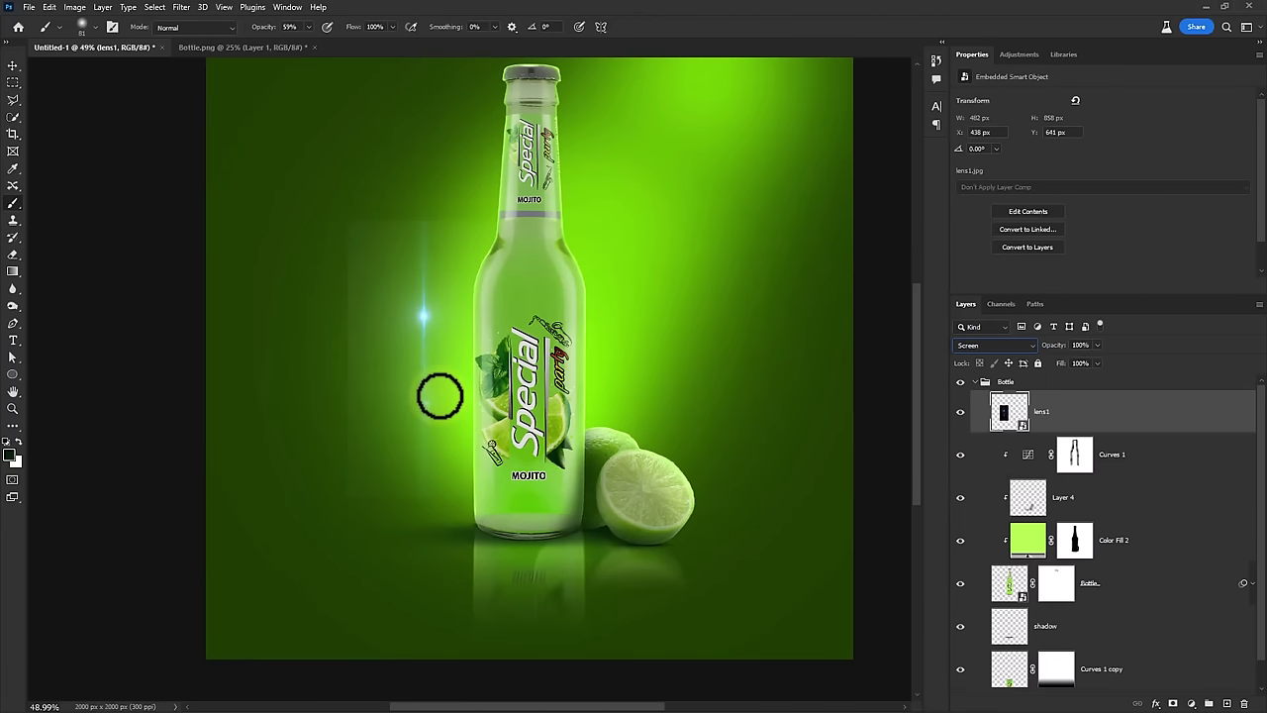
Place the flare on the bottle's right edge, slightly higher, and narrow its streak
{"action": "left_click", "coordinate": [13, 65]}
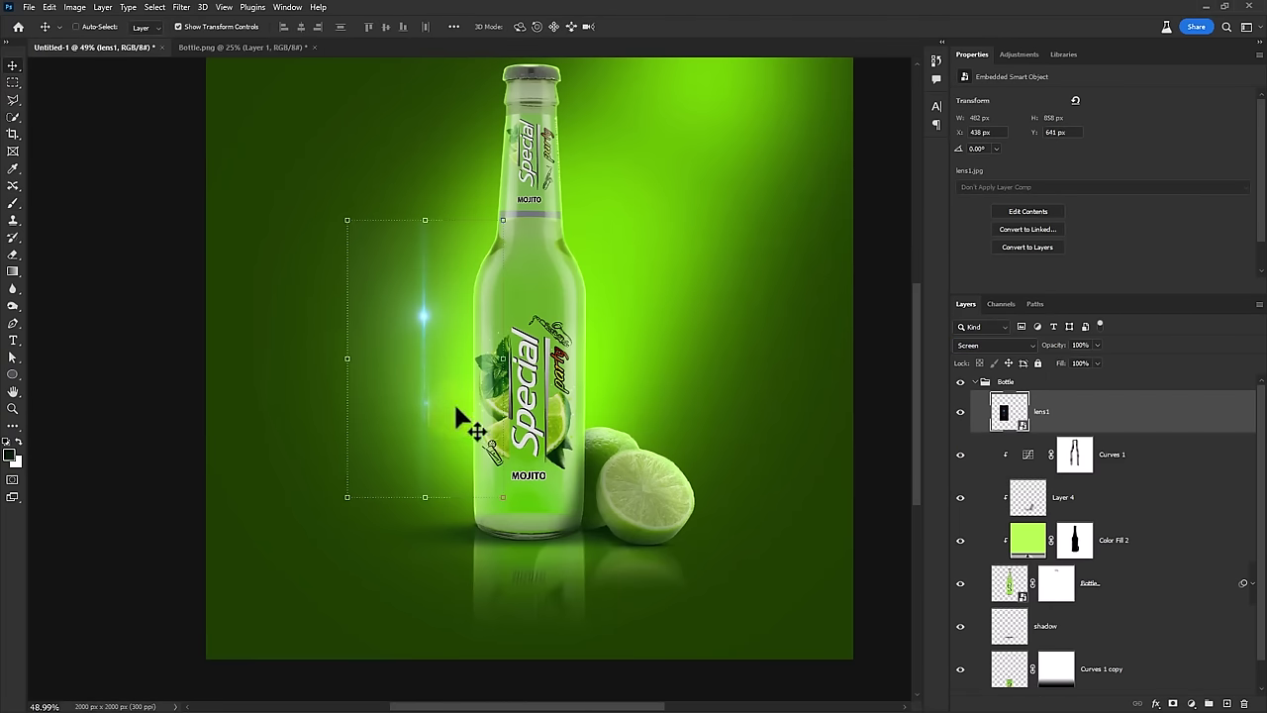
{"action": "left_click_drag", "start_coordinate": [452, 419], "coordinate": [598, 419]}
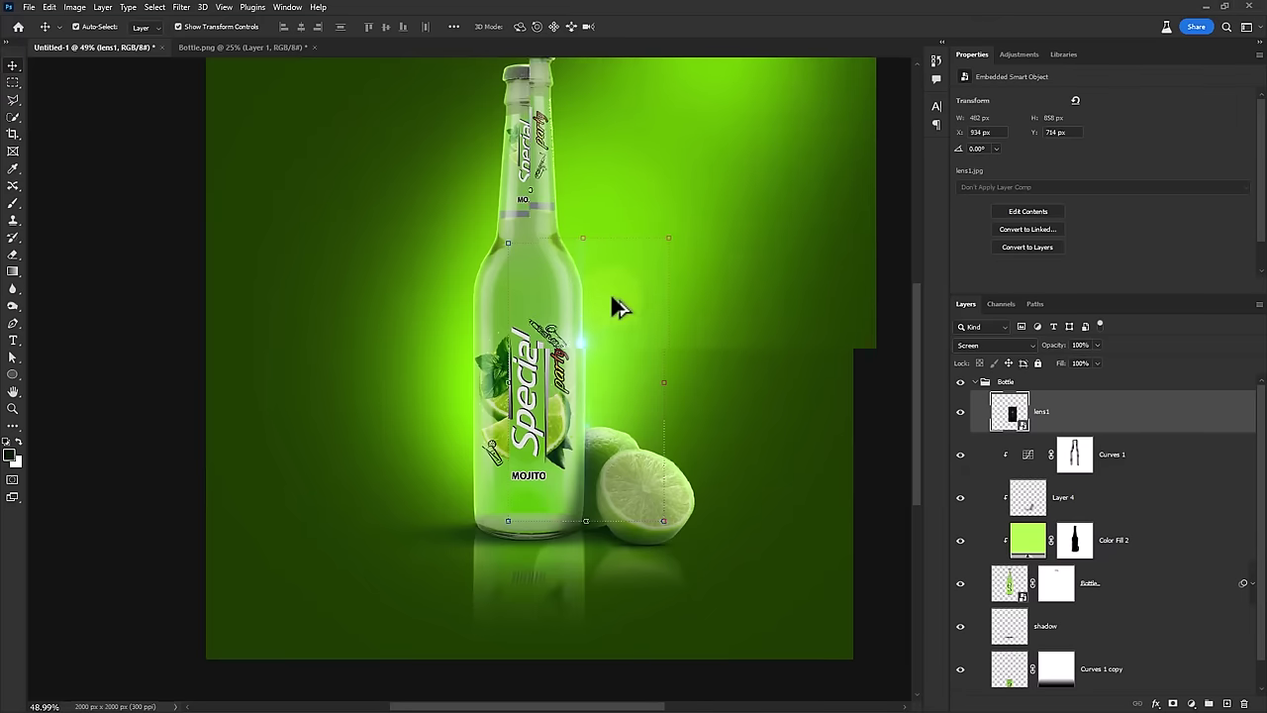
{"action": "scroll", "coordinate": [610, 292], "scroll_direction": "up", "scroll_amount": 5}
{"action": "mouse_move", "coordinate": [610, 303]}
{"action": "left_mouse_down"}
{"action": "mouse_move", "coordinate": [594, 279]}
{"action": "mouse_move", "coordinate": [597, 421]}
{"action": "left_mouse_up"}
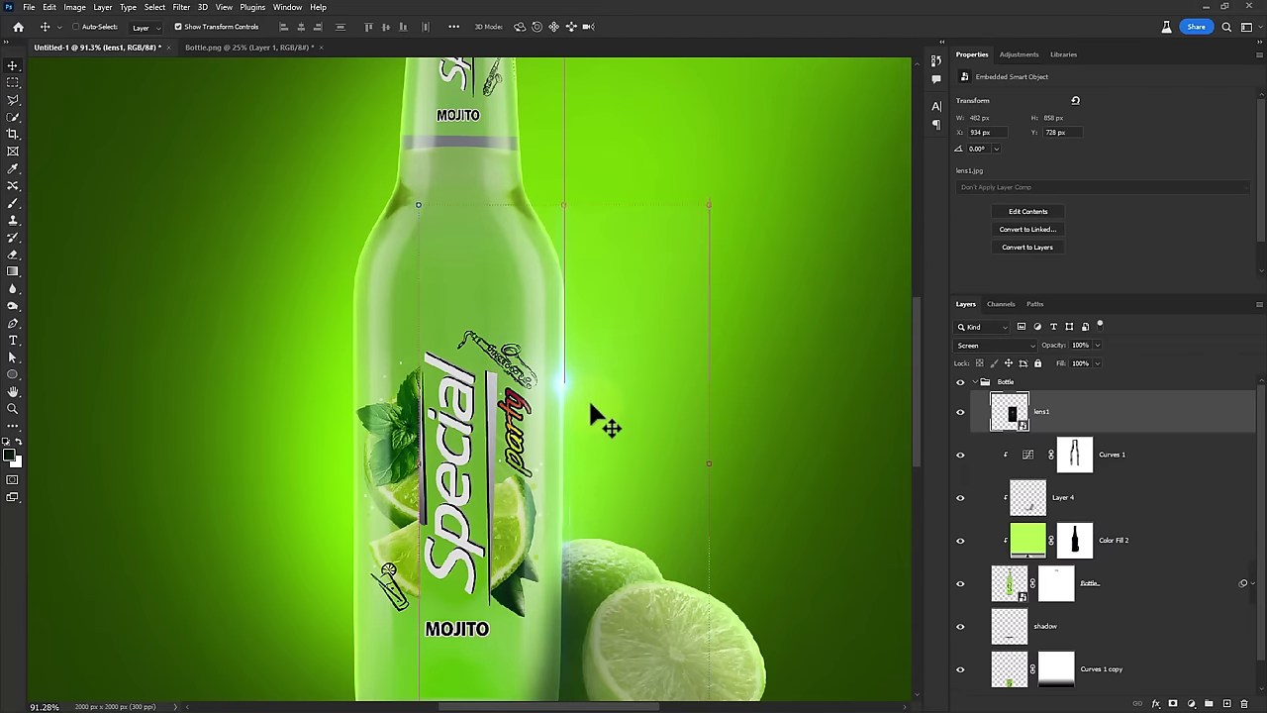
{"action": "scroll", "coordinate": [599, 411], "scroll_direction": "down", "scroll_amount": 2}
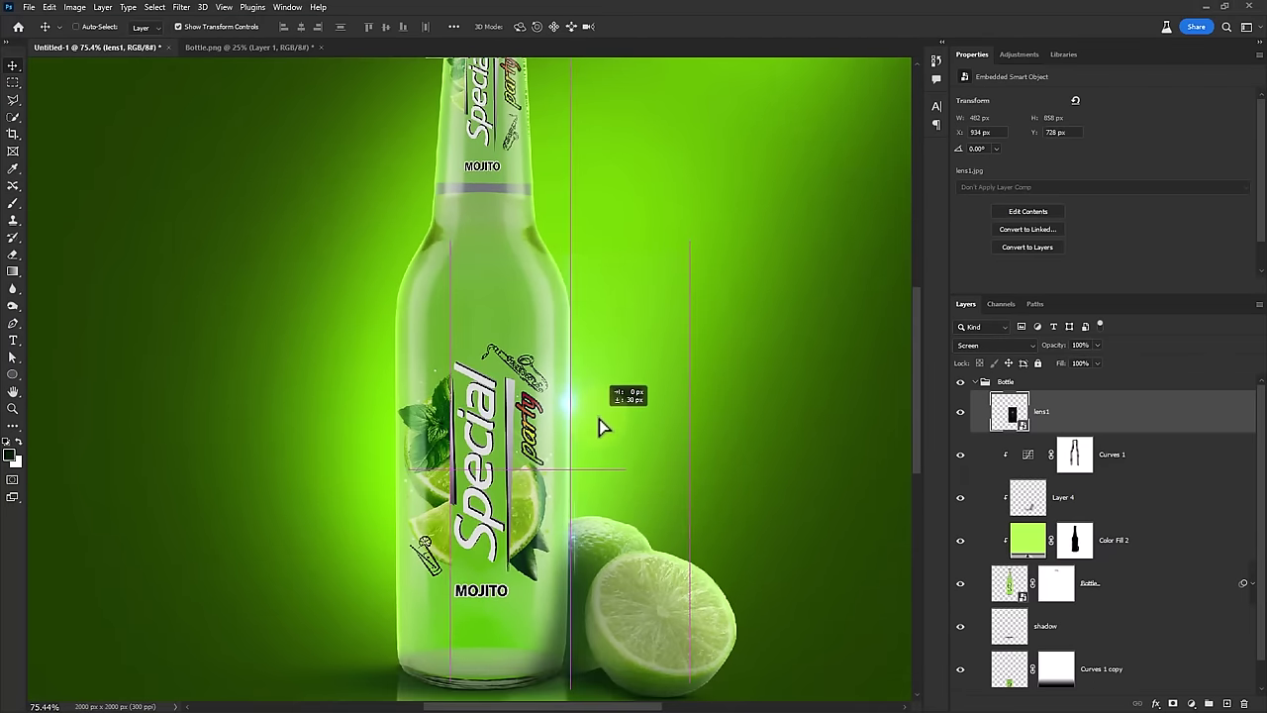
{"action": "key", "text": "ctrl+t"}
{"action": "mouse_move", "coordinate": [687, 466]}
{"action": "left_mouse_down"}
{"action": "mouse_move", "coordinate": [556, 462]}
{"action": "mouse_move", "coordinate": [594, 395]}
{"action": "left_mouse_up"}
{"action": "key", "text": "Return"}
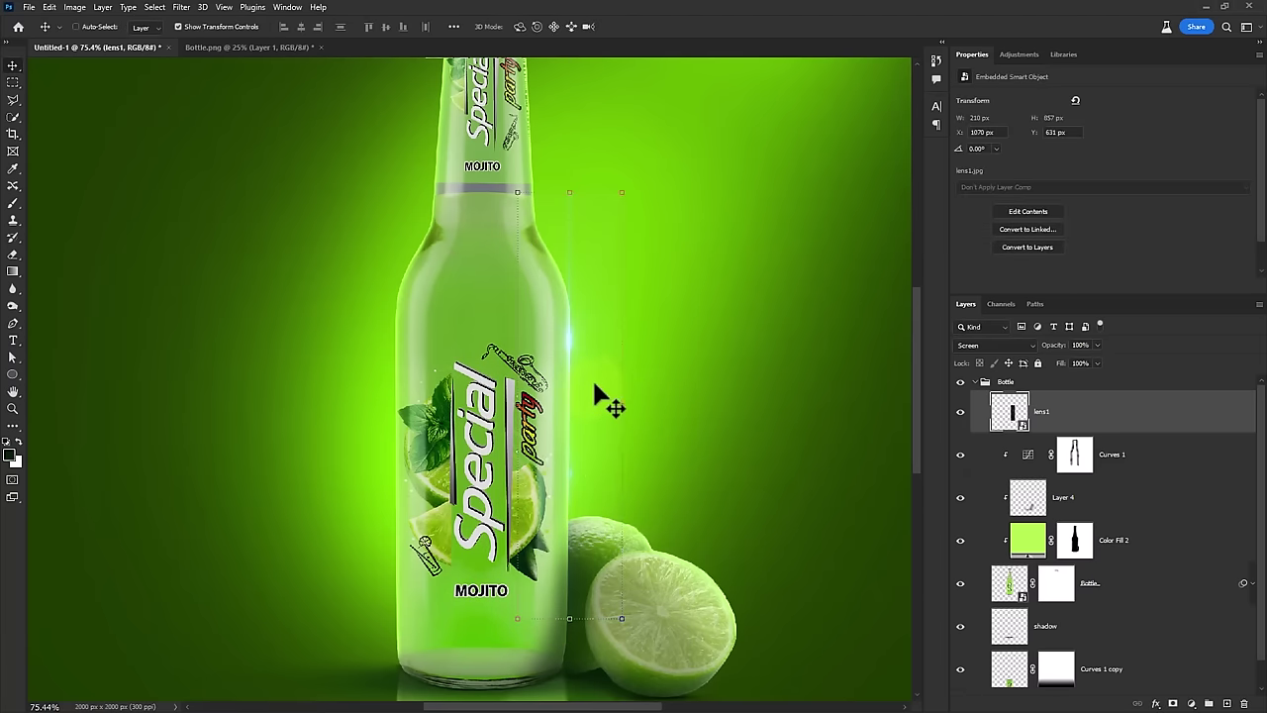
{"action": "scroll", "coordinate": [599, 338], "scroll_direction": "up", "scroll_amount": 2}
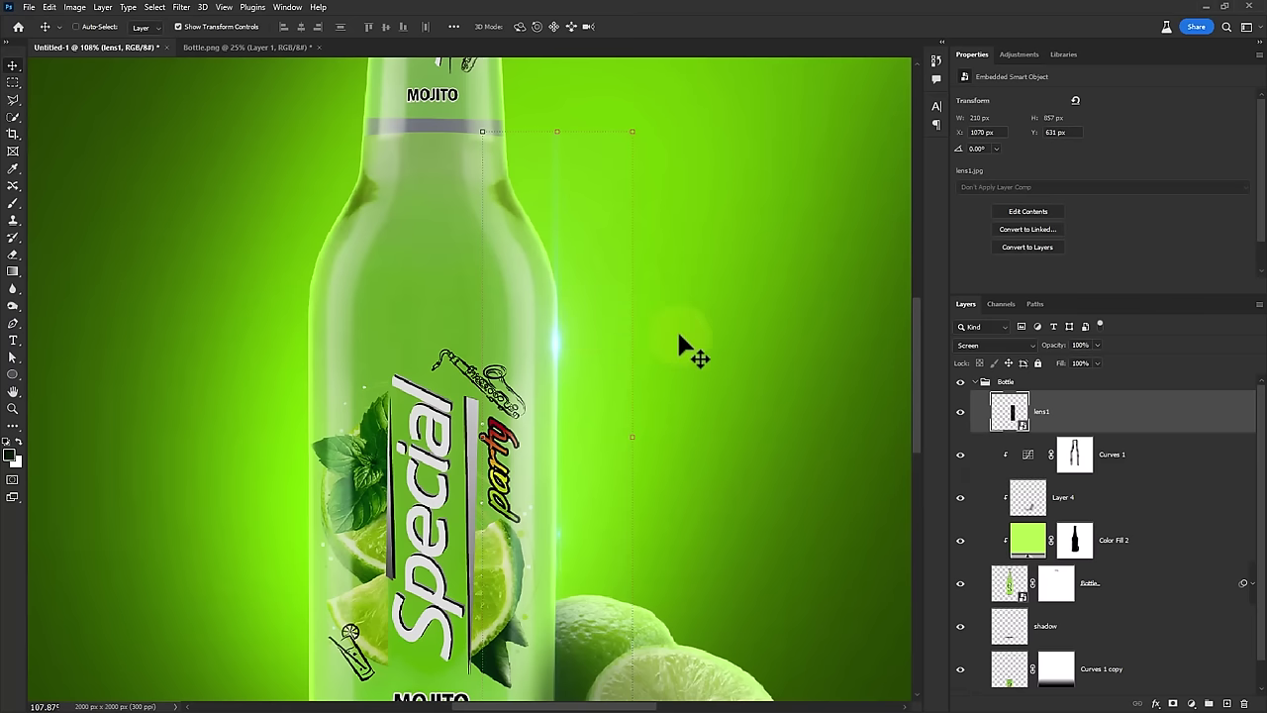
{"action": "left_click_drag", "start_coordinate": [1114, 476], "coordinate": [1083, 441]}
Mask lens1 and paint black with an enlarged brush over the flare ends, leaving a thin glint
{"action": "left_click", "coordinate": [1191, 703]}
{"action": "left_click", "coordinate": [14, 205]}
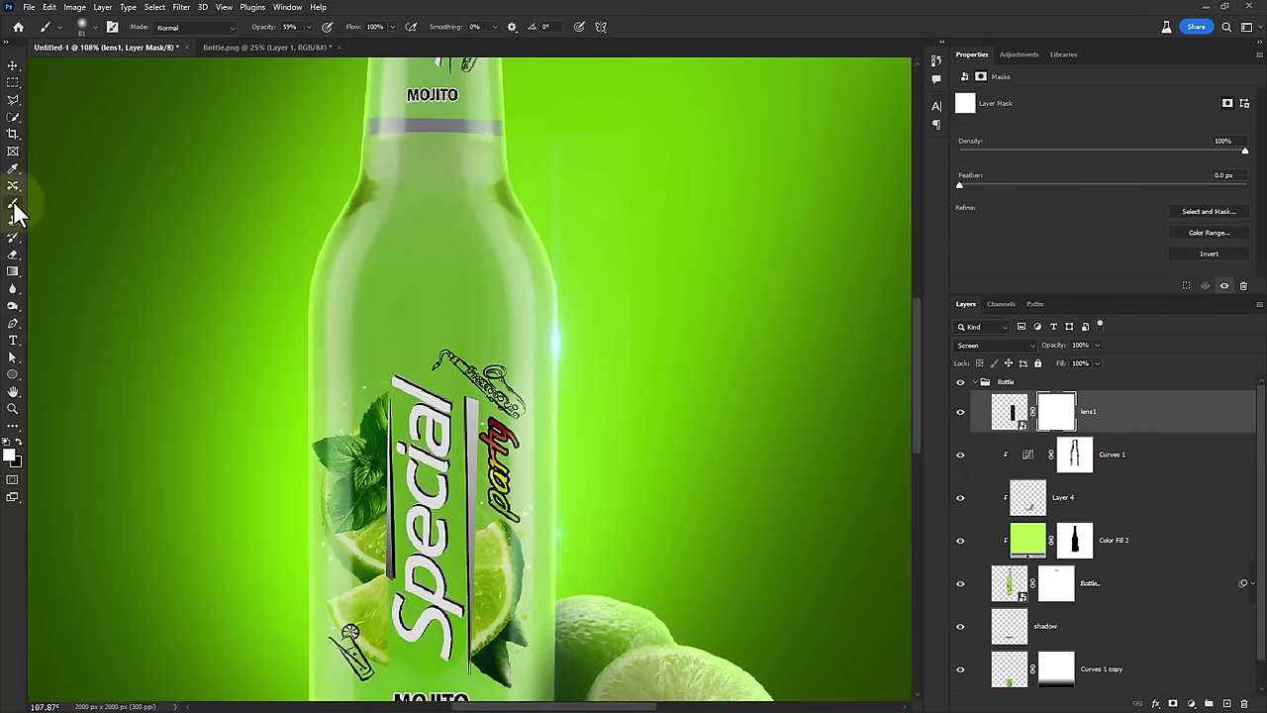
{"action": "key", "text": "x"}
{"action": "key", "text": "bracketright"}
{"action": "key", "text": "bracketright"}
{"action": "key", "text": "bracketright"}
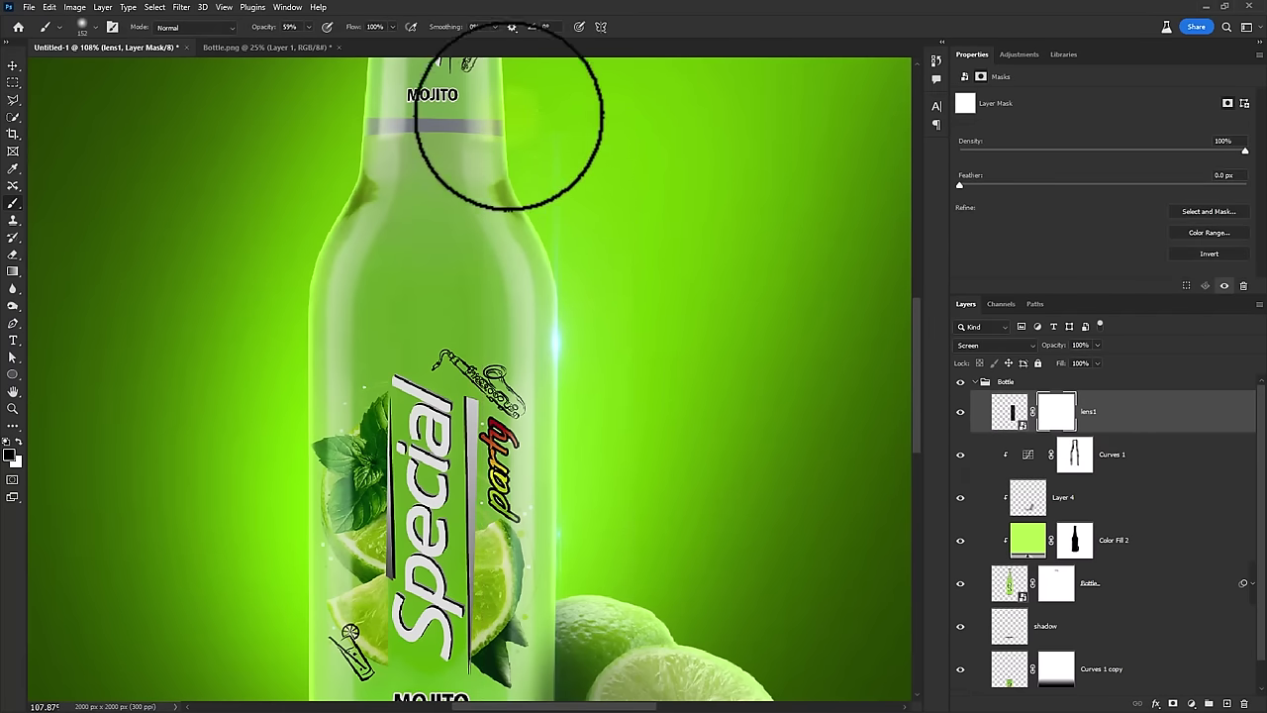
{"action": "left_click_drag", "start_coordinate": [508, 117], "coordinate": [574, 156]}
{"action": "left_click_drag", "start_coordinate": [262, 27], "coordinate": [297, 26]}
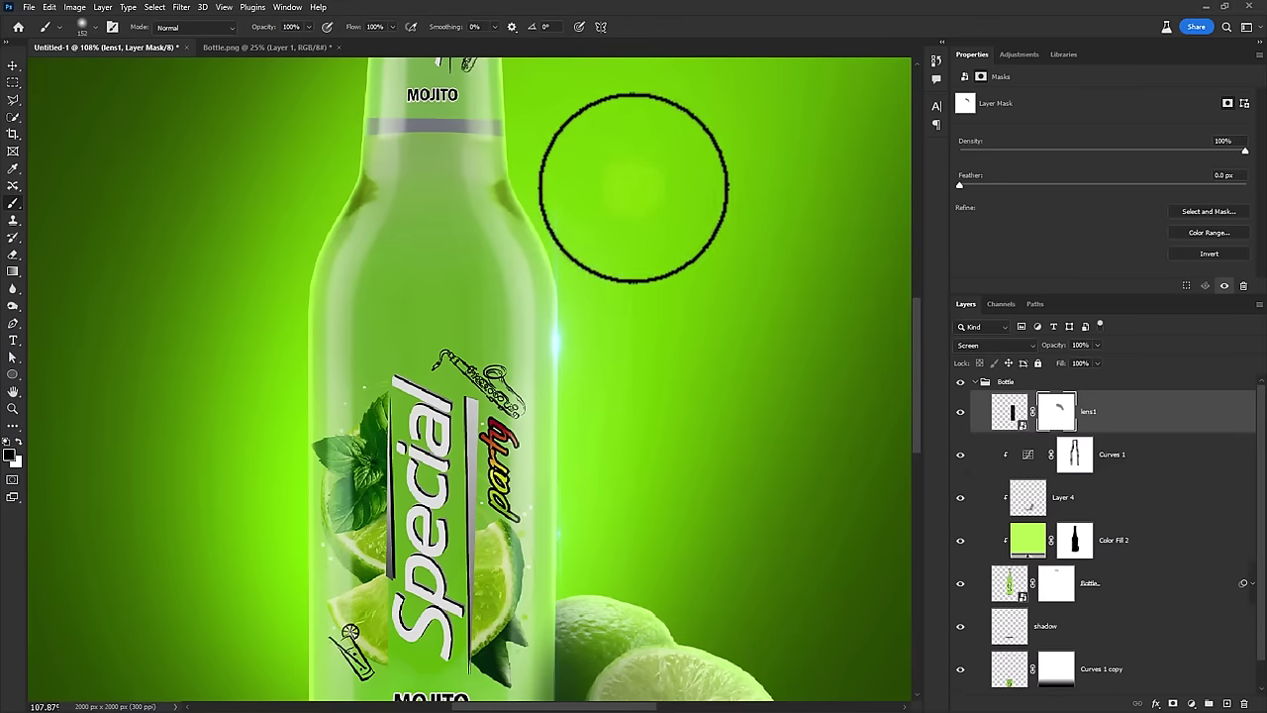
{"action": "left_click_drag", "start_coordinate": [679, 353], "coordinate": [676, 319]}
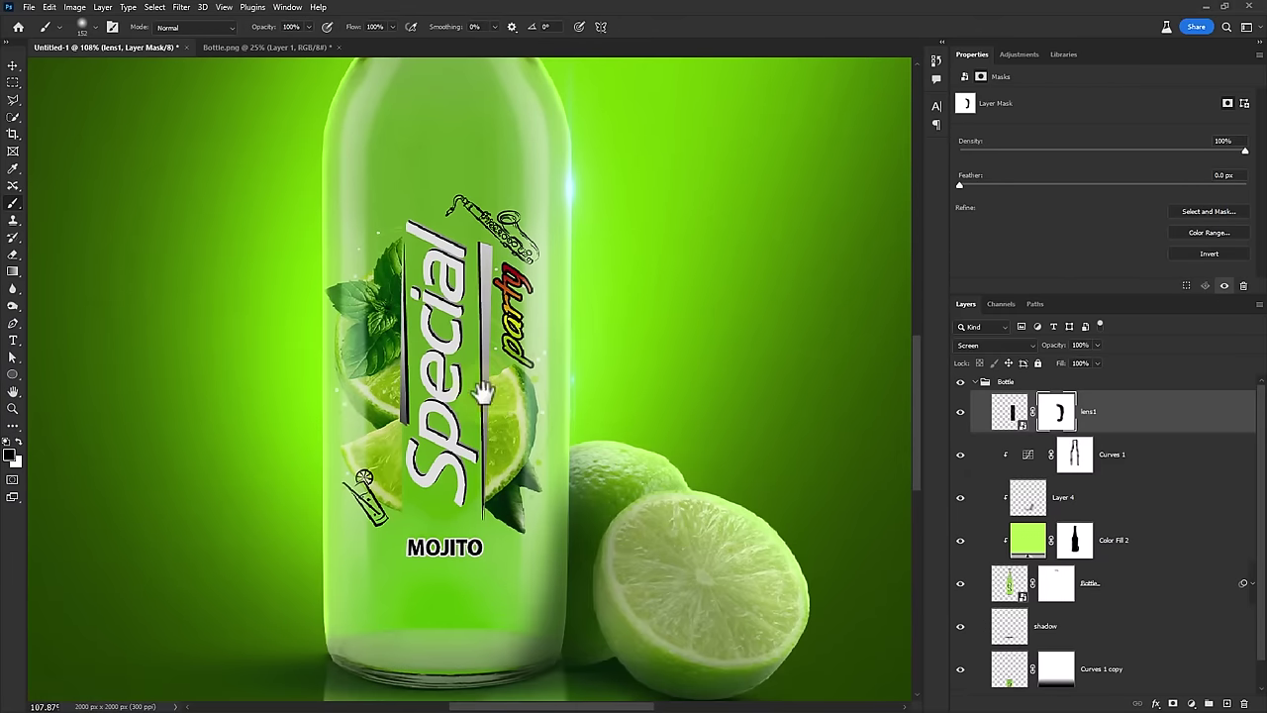
{"action": "left_click_drag", "start_coordinate": [485, 216], "coordinate": [493, 305]}
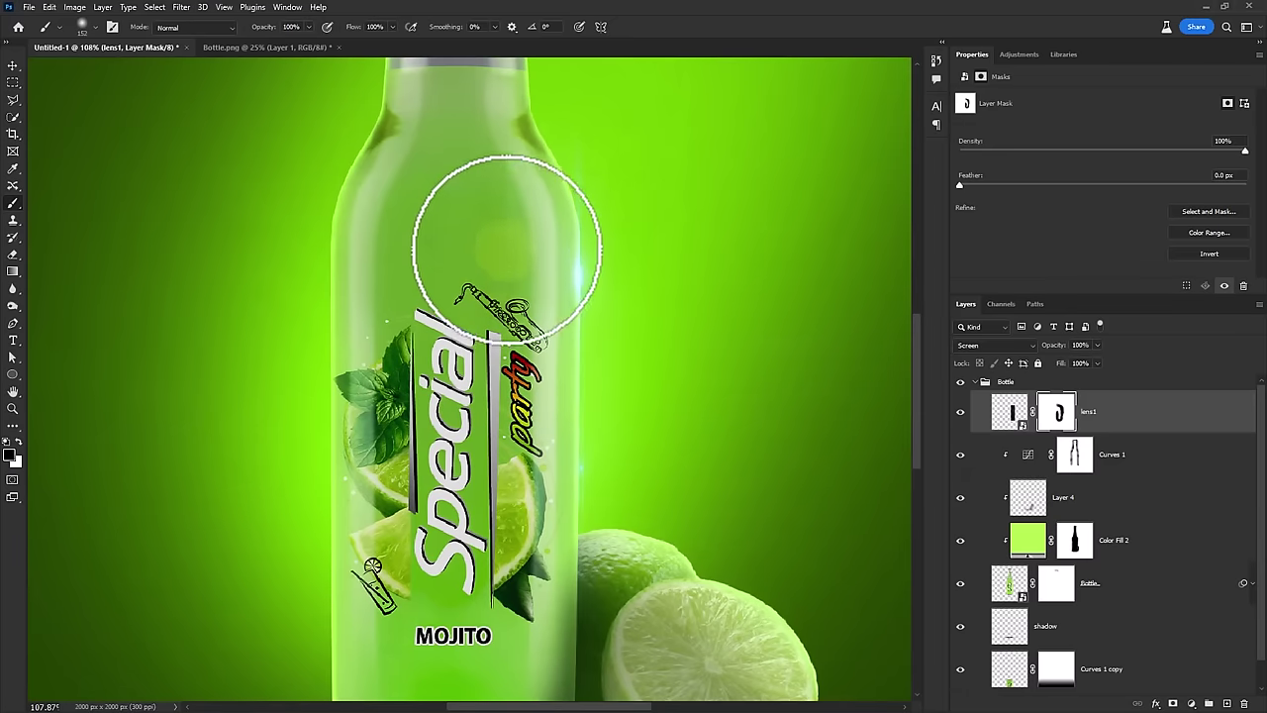
{"action": "left_click_drag", "start_coordinate": [656, 186], "coordinate": [679, 339]}
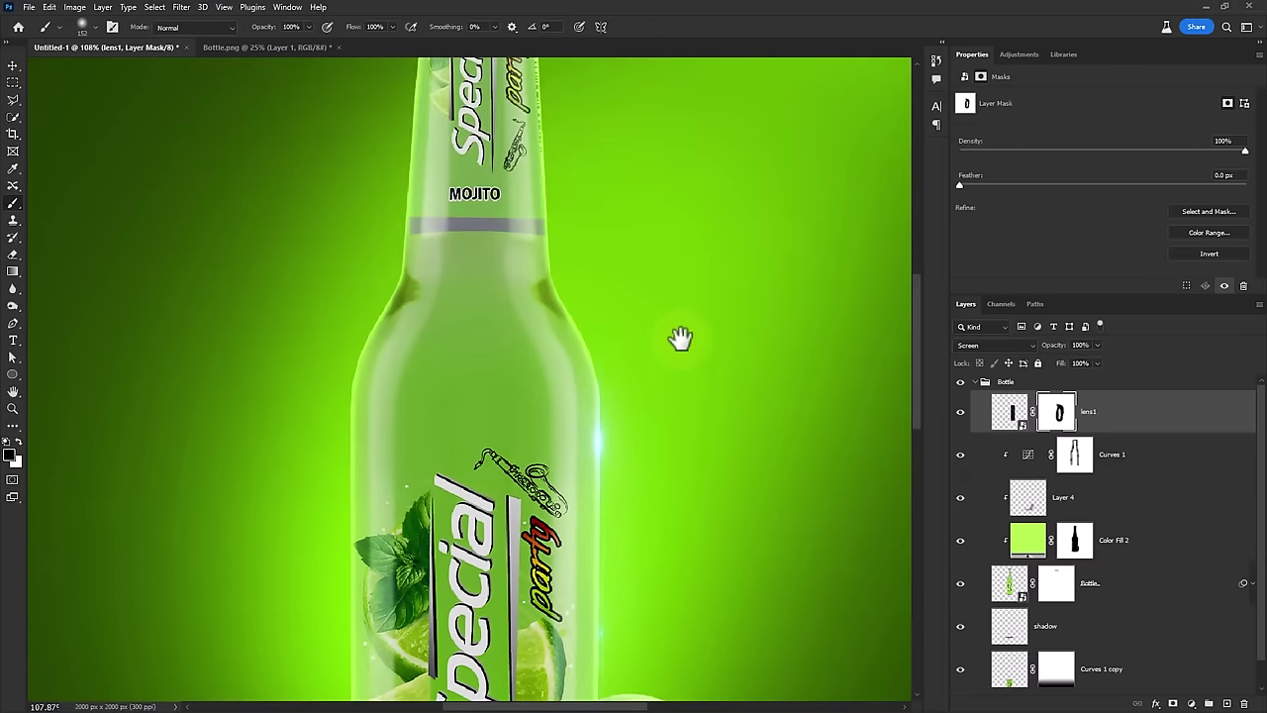
{"action": "scroll", "coordinate": [679, 346], "scroll_direction": "up", "scroll_amount": 2}
{"action": "scroll", "coordinate": [679, 354], "scroll_direction": "down", "scroll_amount": 1}
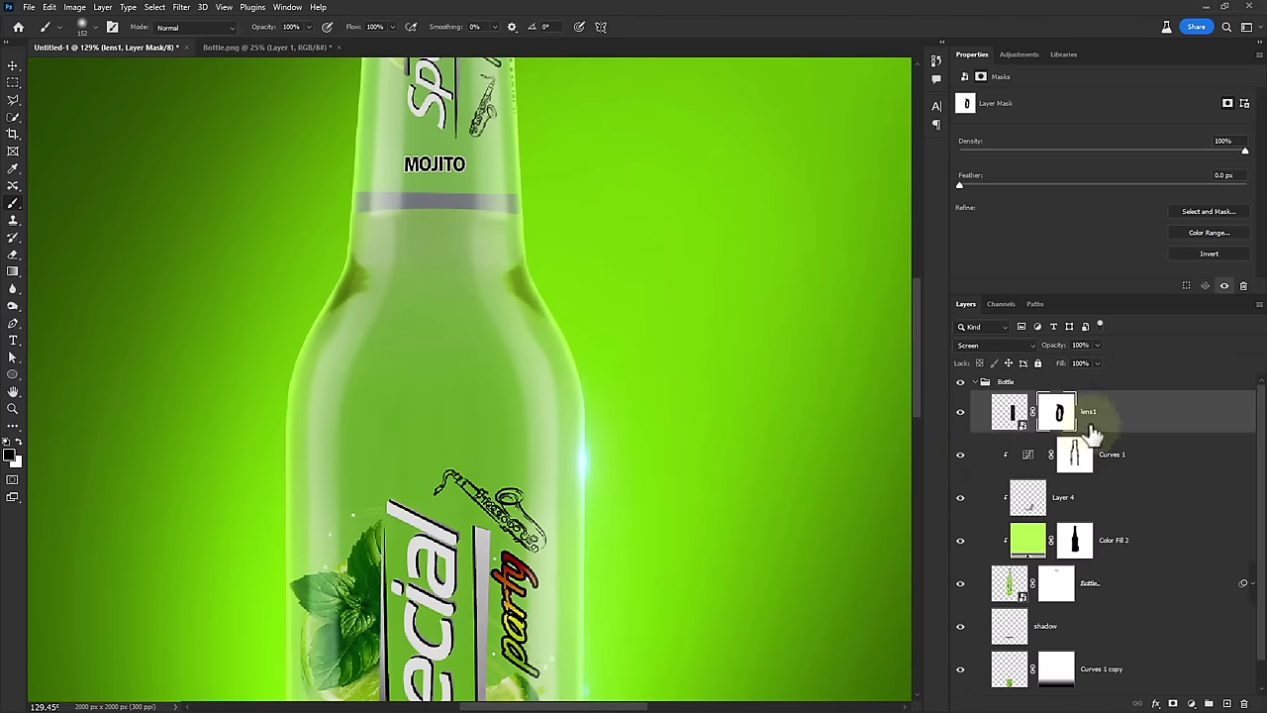
{"action": "left_click", "coordinate": [1191, 703]}
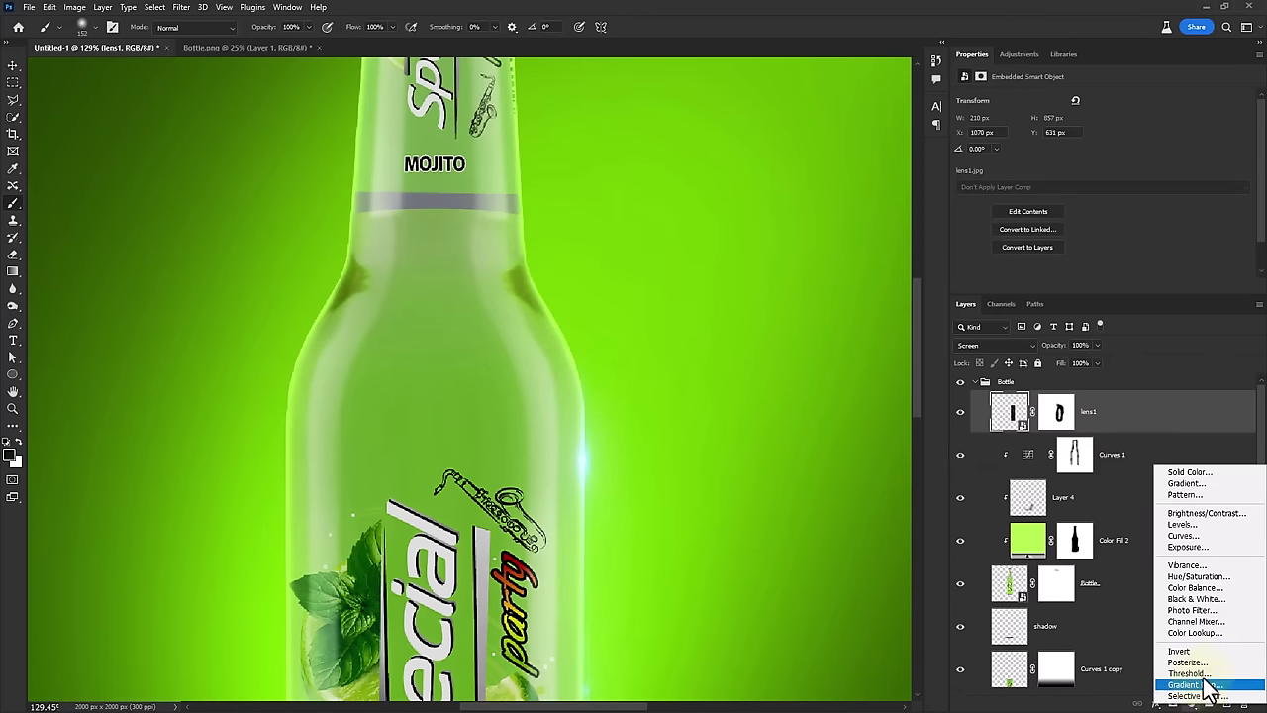
Add a Hue/Saturation layer clipped to lens1, colorized with Hue about 73 and Saturation 44
{"action": "left_click", "coordinate": [1196, 579]}
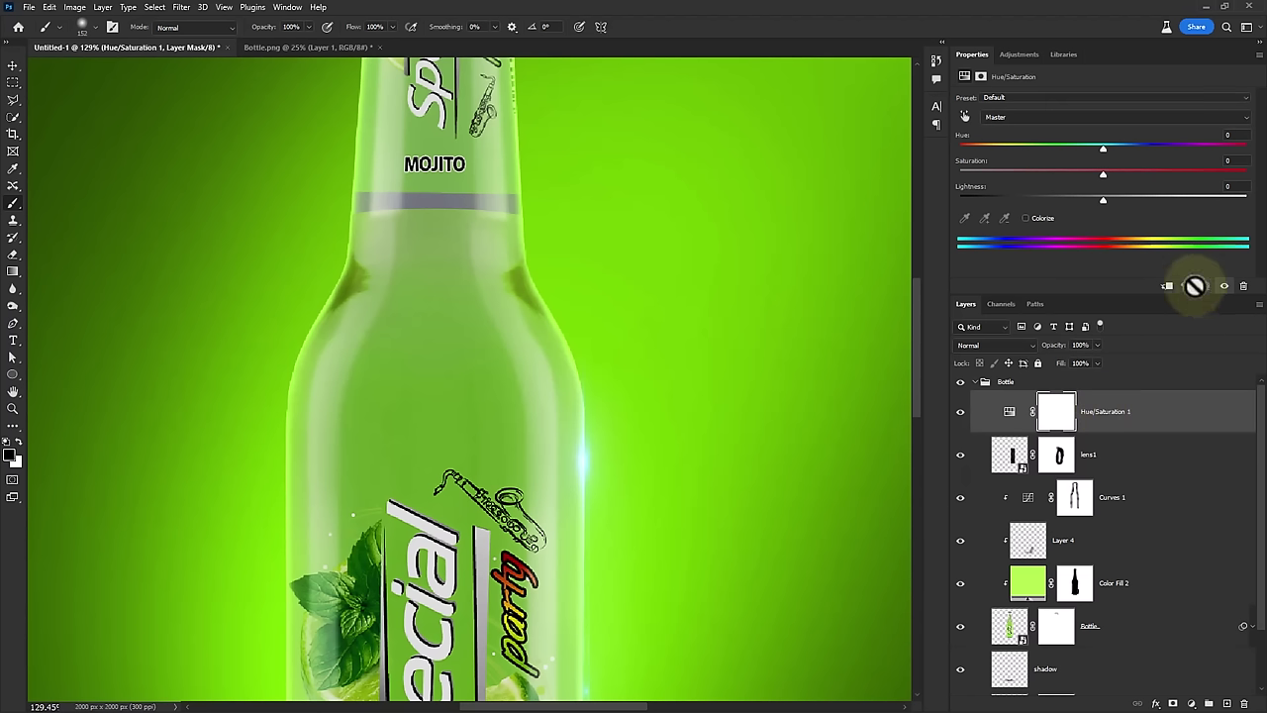
{"action": "left_click", "coordinate": [1042, 220]}
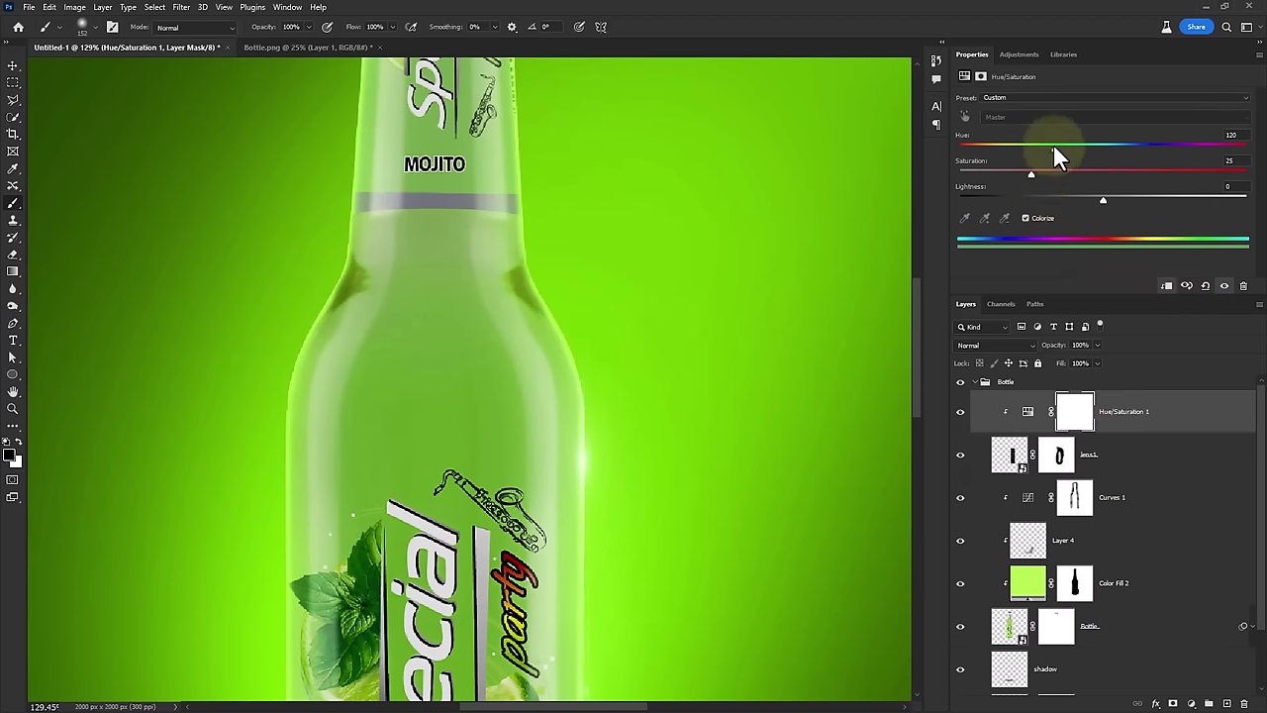
{"action": "mouse_move", "coordinate": [1053, 148]}
{"action": "left_mouse_down"}
{"action": "mouse_move", "coordinate": [996, 150]}
{"action": "mouse_move", "coordinate": [1047, 144]}
{"action": "mouse_move", "coordinate": [1010, 146]}
{"action": "left_mouse_up"}
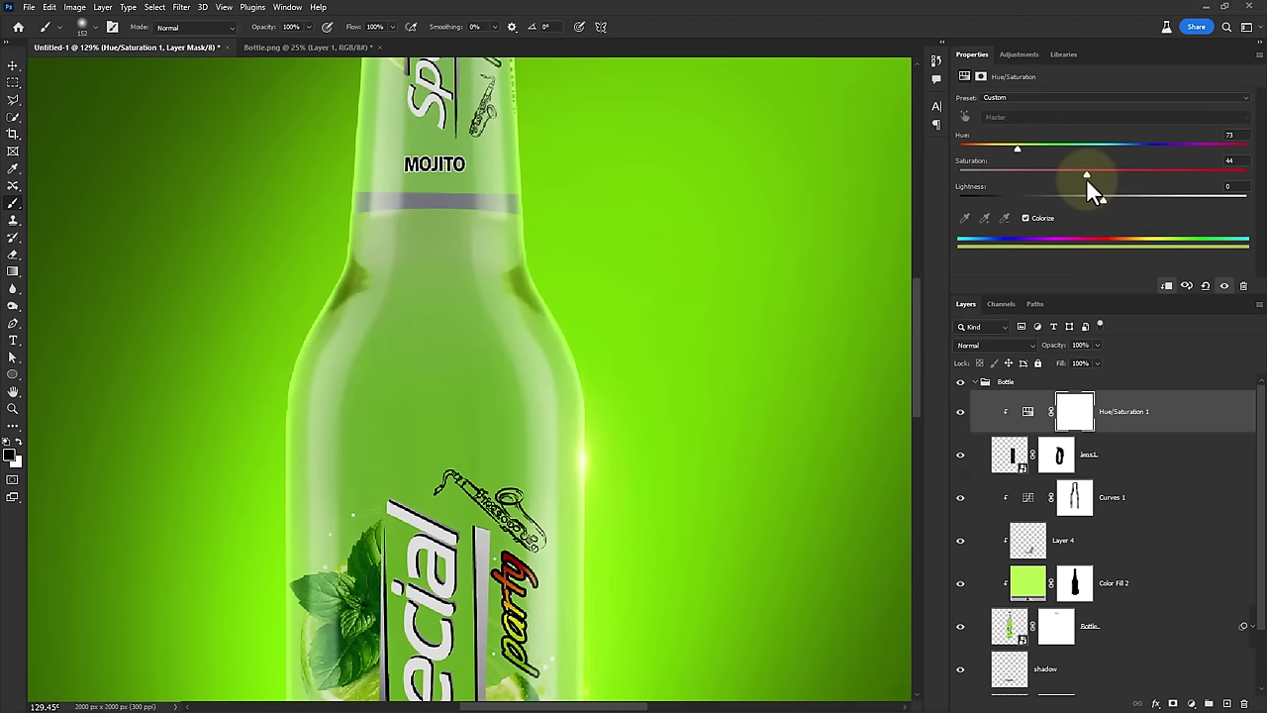
{"action": "left_click", "coordinate": [1124, 461]}
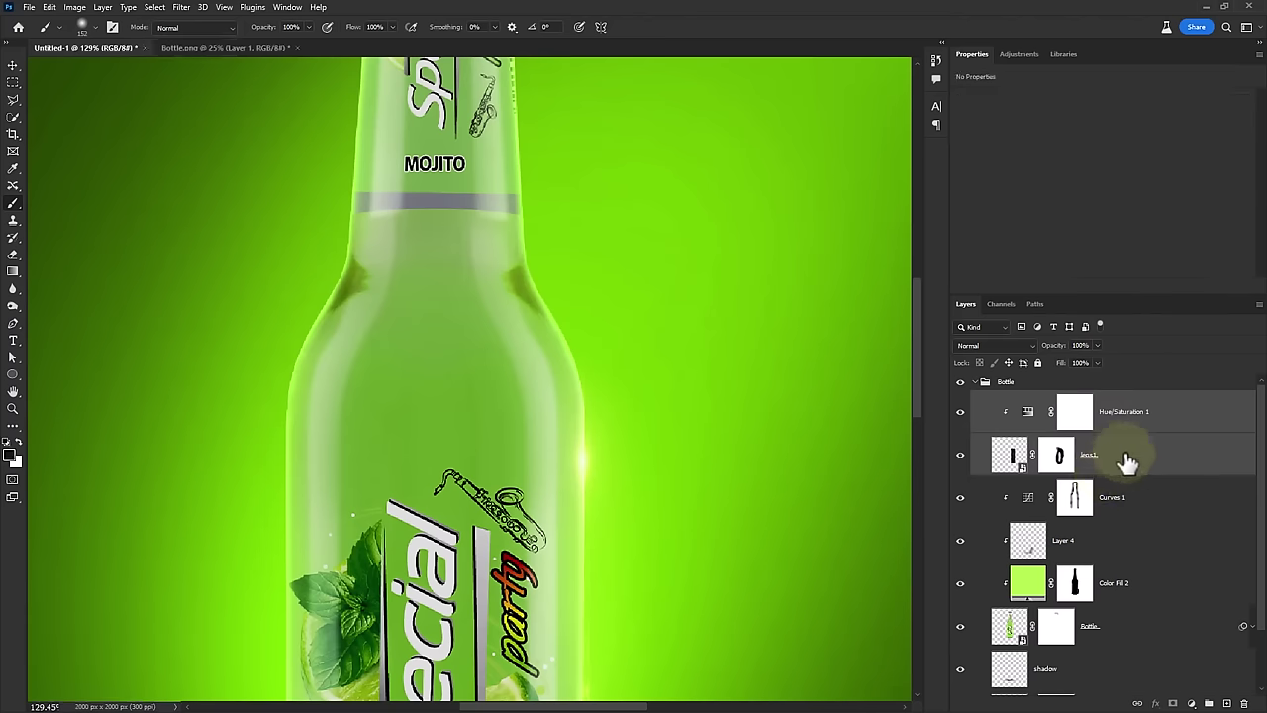
Group lens1 and its Hue/Saturation tint as 'lens', undoing trial smart-object and merge attempts
{"action": "right_click", "coordinate": [1126, 462]}
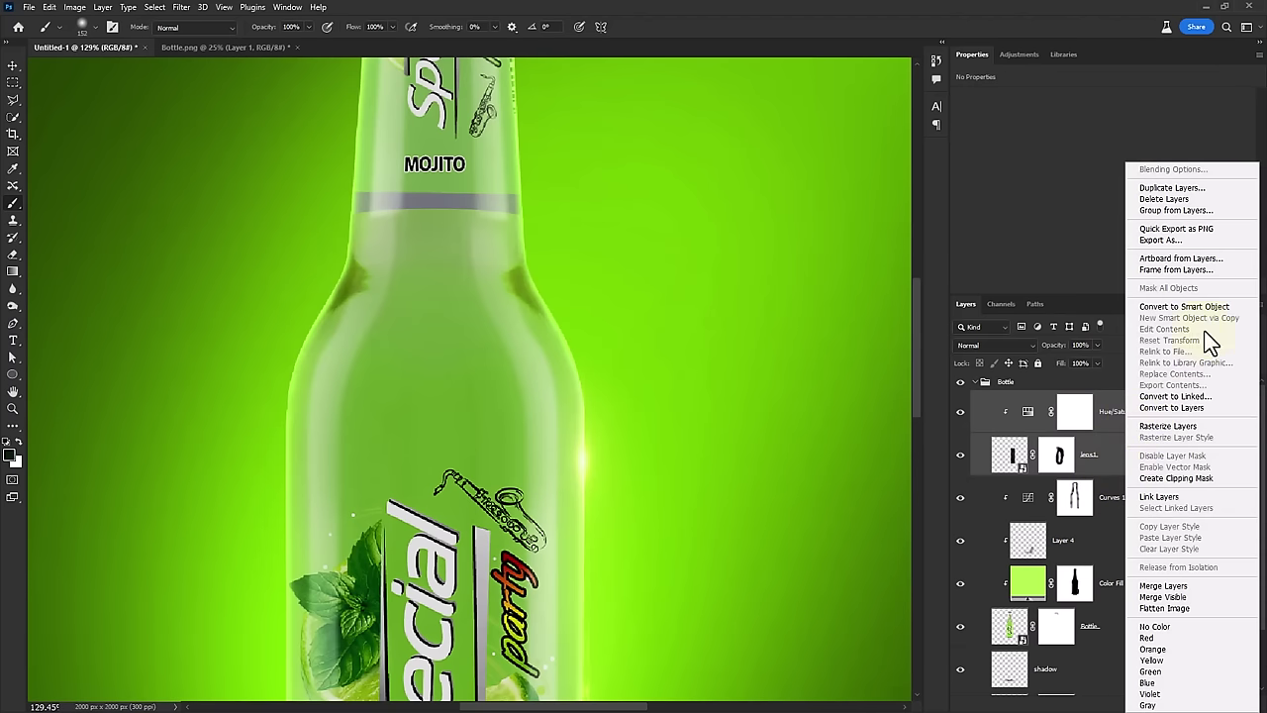
{"action": "left_click", "coordinate": [1185, 308]}
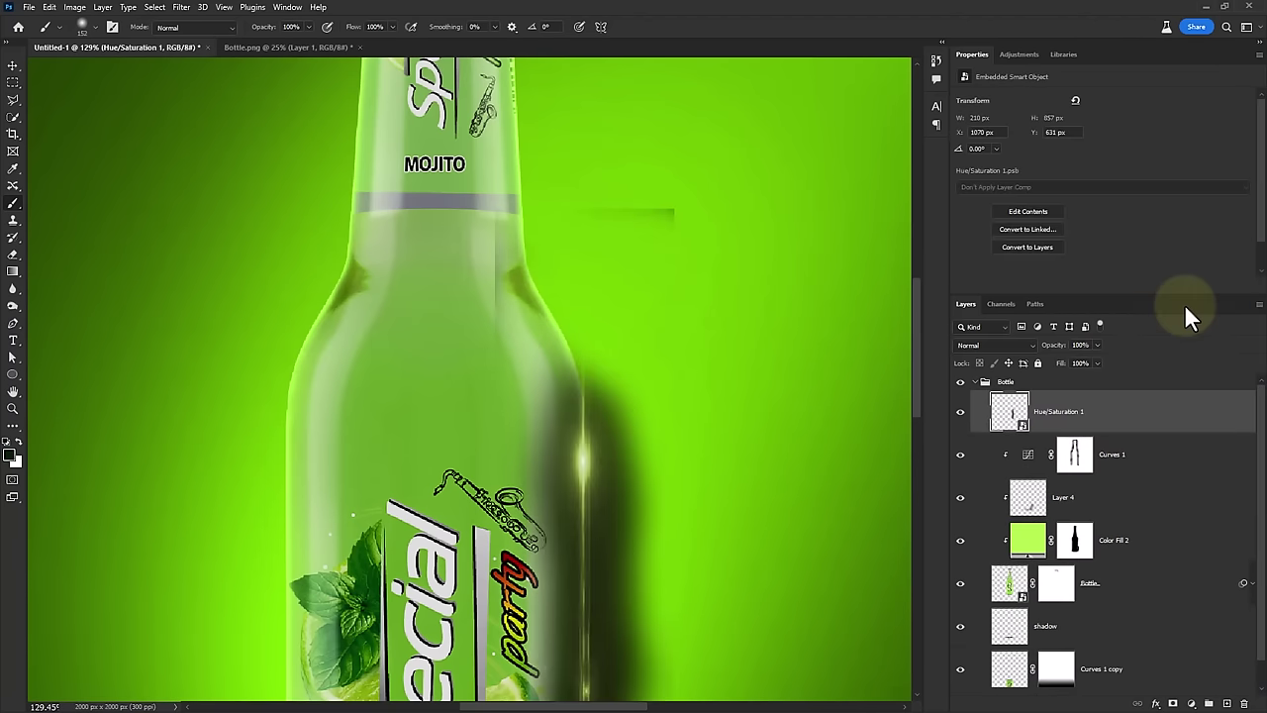
{"action": "key", "text": "ctrl+z"}
{"action": "right_click", "coordinate": [1118, 458]}
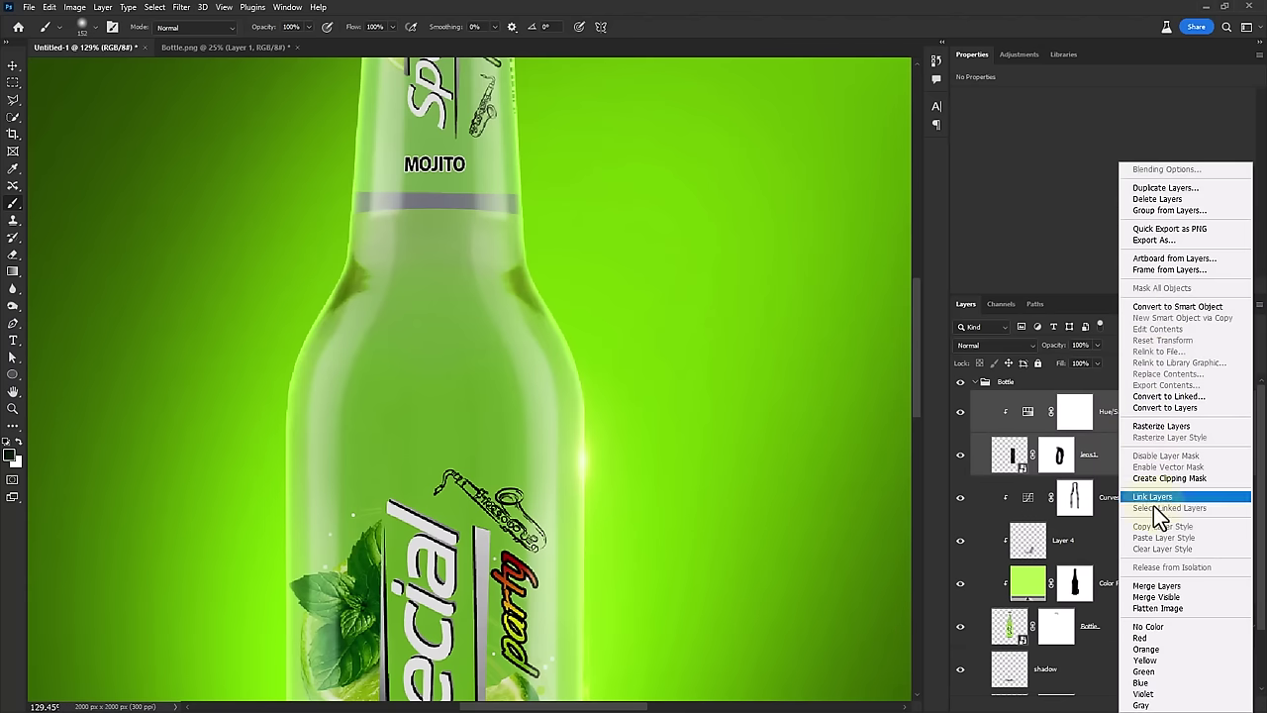
{"action": "left_click", "coordinate": [1167, 587]}
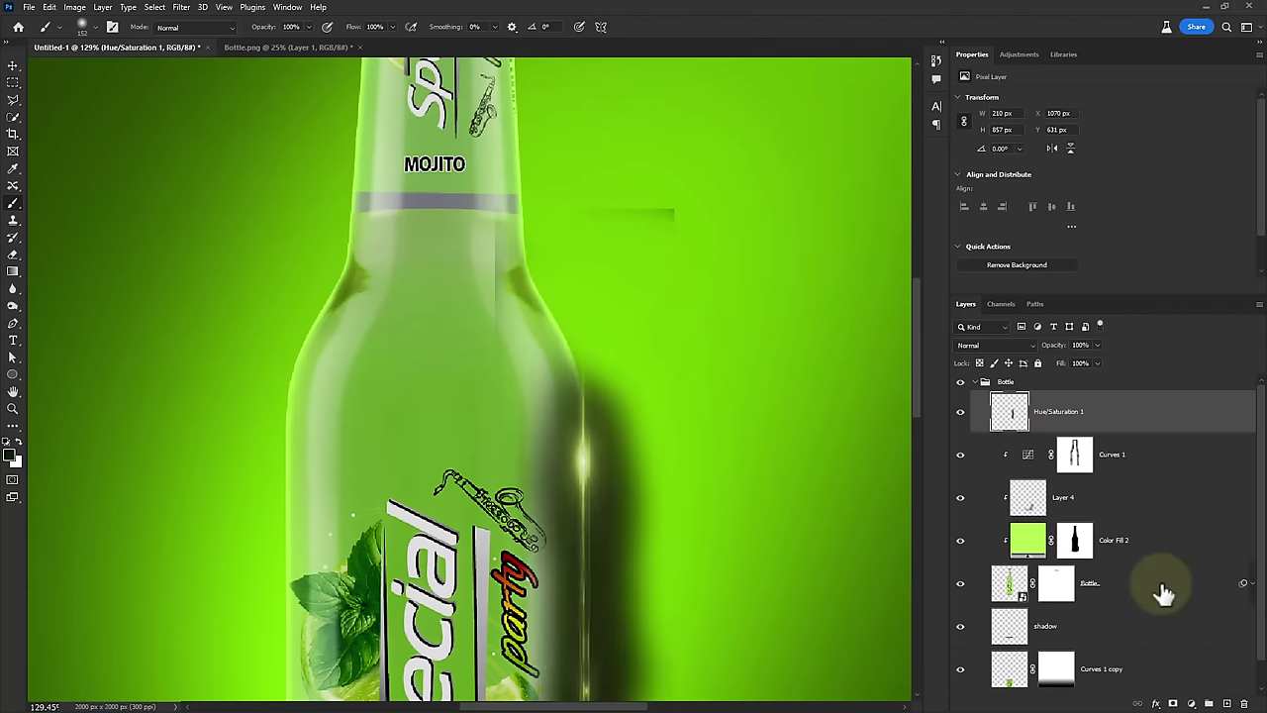
{"action": "key", "text": "ctrl+z"}
{"action": "key", "text": "ctrl+g"}
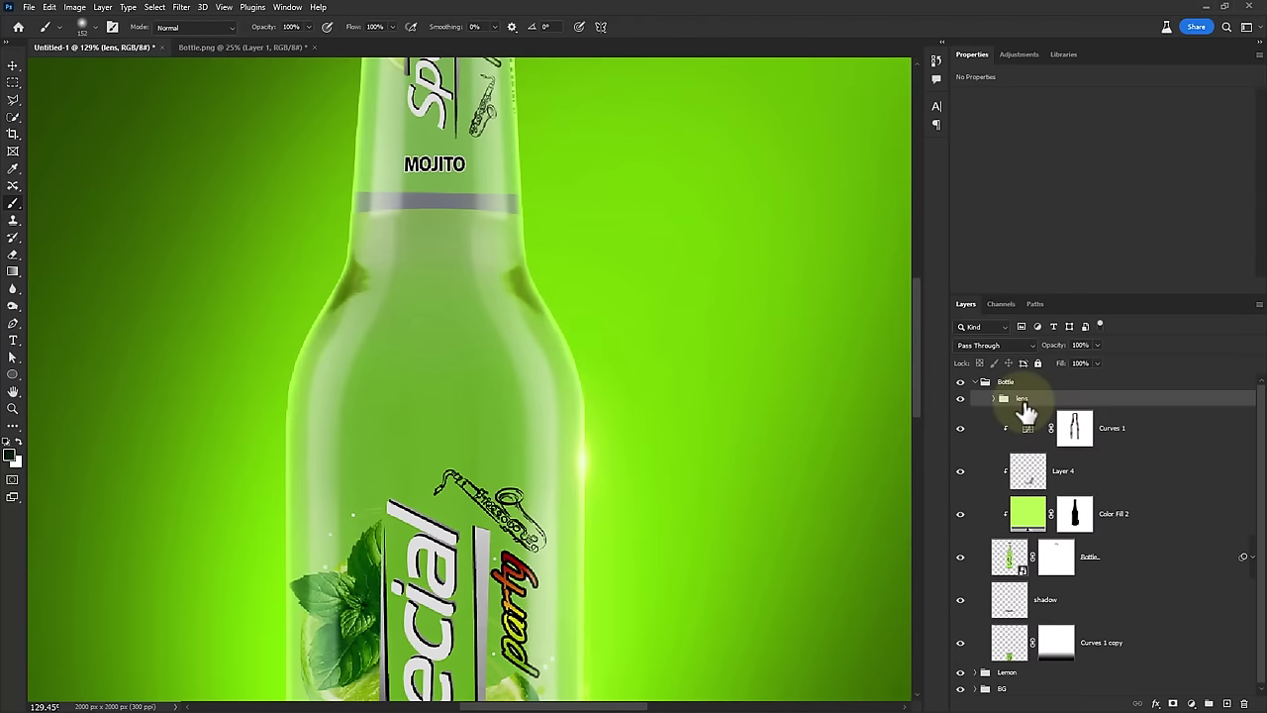
Move the lens group onto the bottle, duplicate it, and tilt the copy slightly into place
{"action": "scroll", "coordinate": [589, 414], "scroll_direction": "down", "scroll_amount": 3}
{"action": "key", "text": "v"}
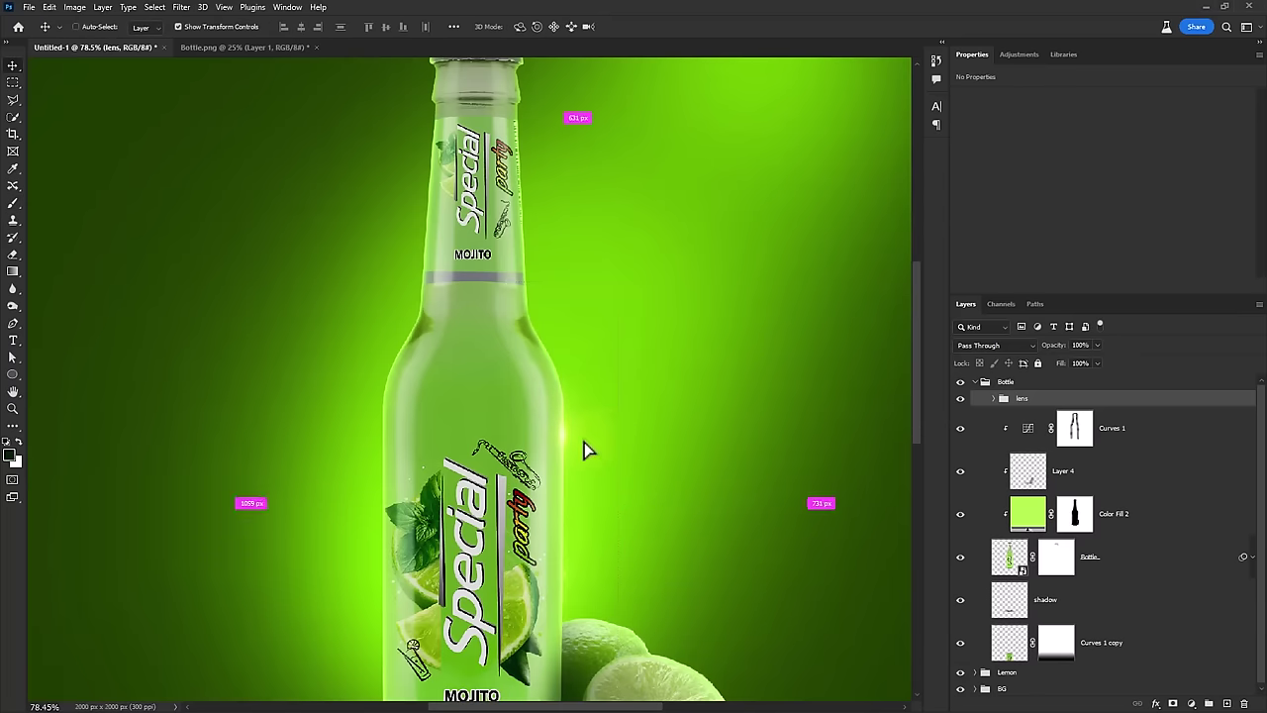
{"action": "mouse_move", "coordinate": [584, 450]}
{"action": "left_mouse_down"}
{"action": "mouse_move", "coordinate": [424, 486]}
{"action": "mouse_move", "coordinate": [475, 181]}
{"action": "mouse_move", "coordinate": [554, 174]}
{"action": "left_mouse_up"}
{"action": "key", "text": "ctrl+j"}
{"action": "scroll", "coordinate": [526, 267], "scroll_direction": "up", "scroll_amount": 3}
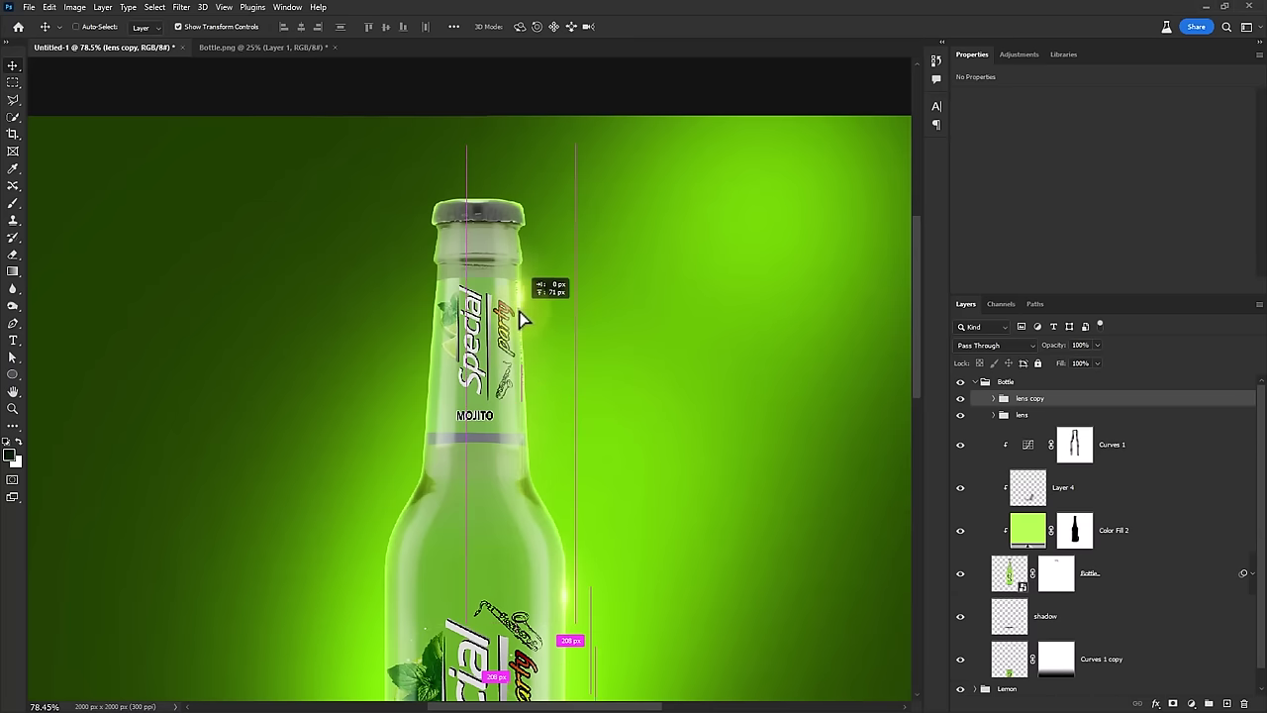
{"action": "left_click_drag", "start_coordinate": [523, 319], "coordinate": [522, 319]}
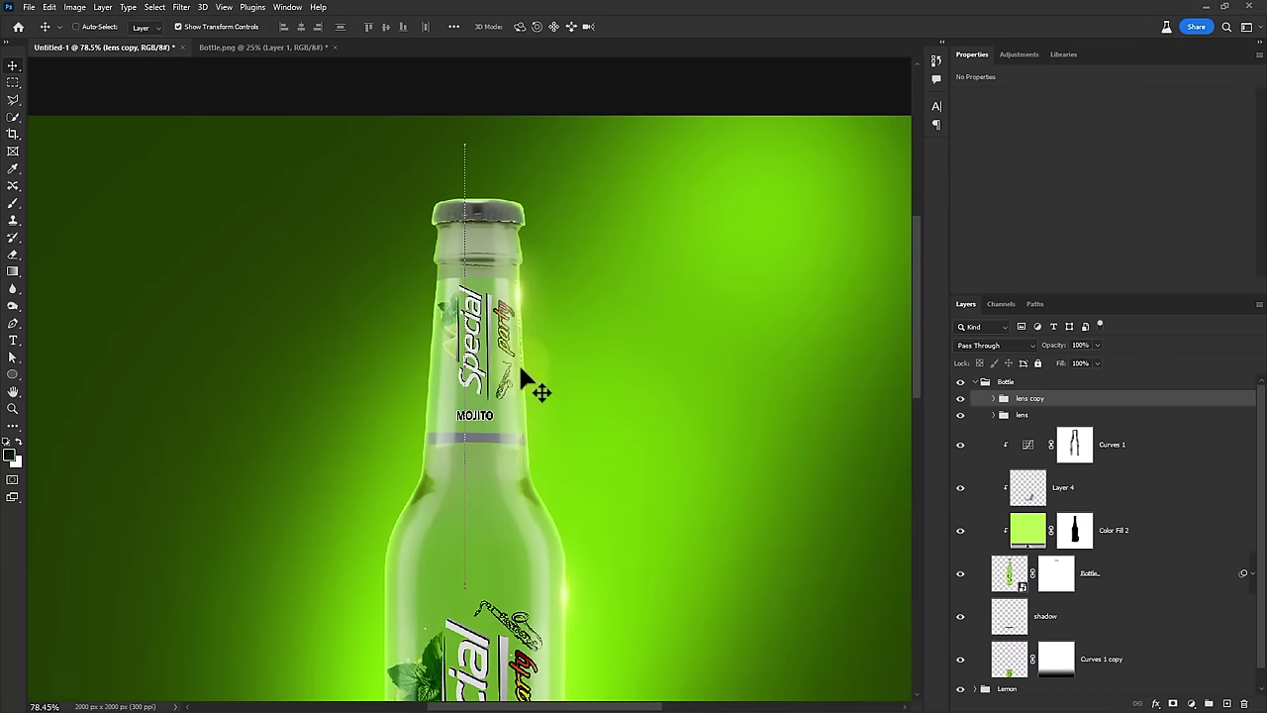
{"action": "left_click_drag", "start_coordinate": [522, 376], "coordinate": [531, 376]}
{"action": "key", "text": "ctrl+t"}
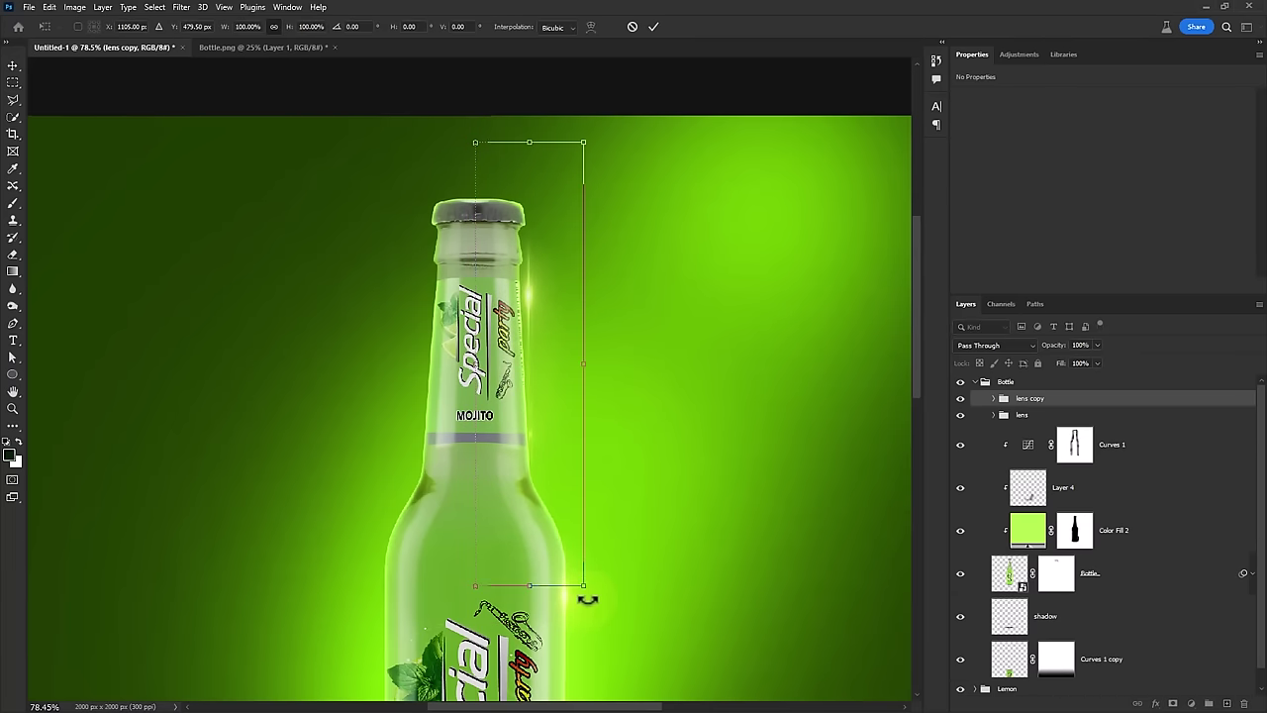
{"action": "left_click_drag", "start_coordinate": [588, 599], "coordinate": [603, 604]}
{"action": "left_click_drag", "start_coordinate": [523, 400], "coordinate": [522, 407]}
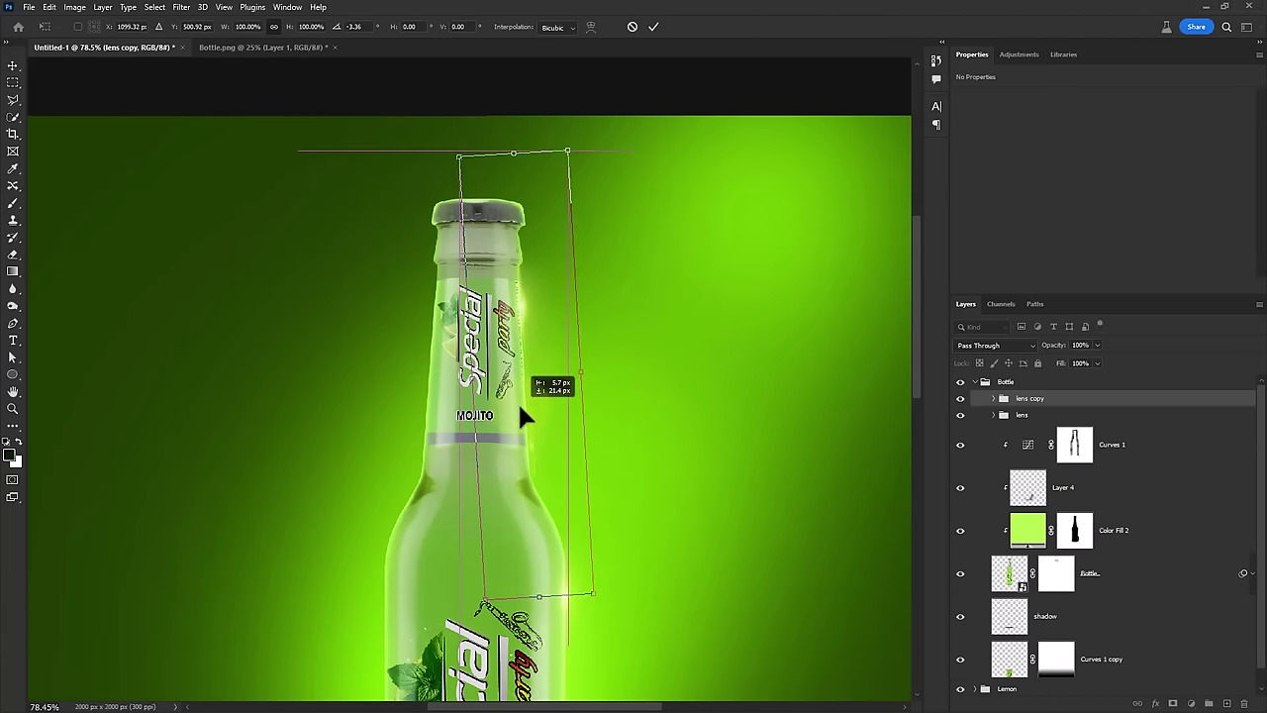
{"action": "key", "text": "Return"}
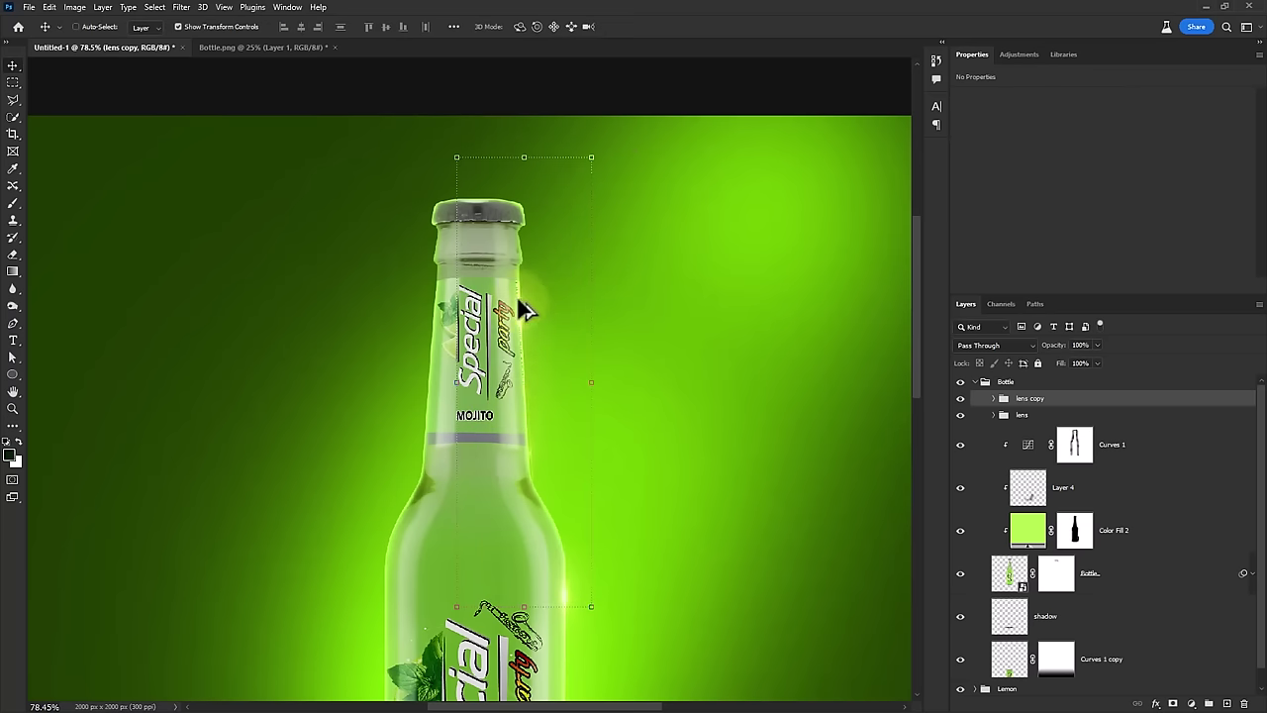
Shrink lens copy 2 beside the bottle cap, then widen it and tilt it about -4°
{"action": "scroll", "coordinate": [523, 303], "scroll_direction": "up", "scroll_amount": 3}
{"action": "left_click_drag", "start_coordinate": [536, 329], "coordinate": [532, 178]}
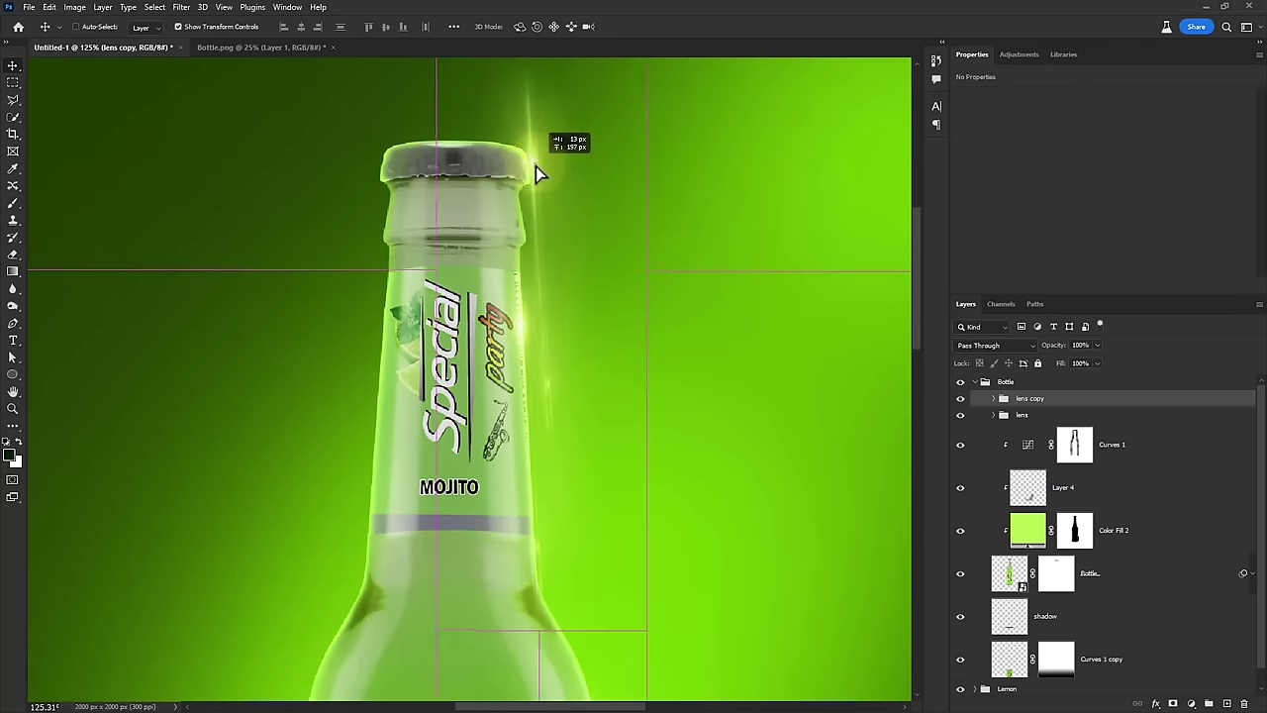
{"action": "scroll", "coordinate": [535, 297], "scroll_direction": "down", "scroll_amount": 3}
{"action": "left_click_drag", "start_coordinate": [589, 492], "coordinate": [541, 331]}
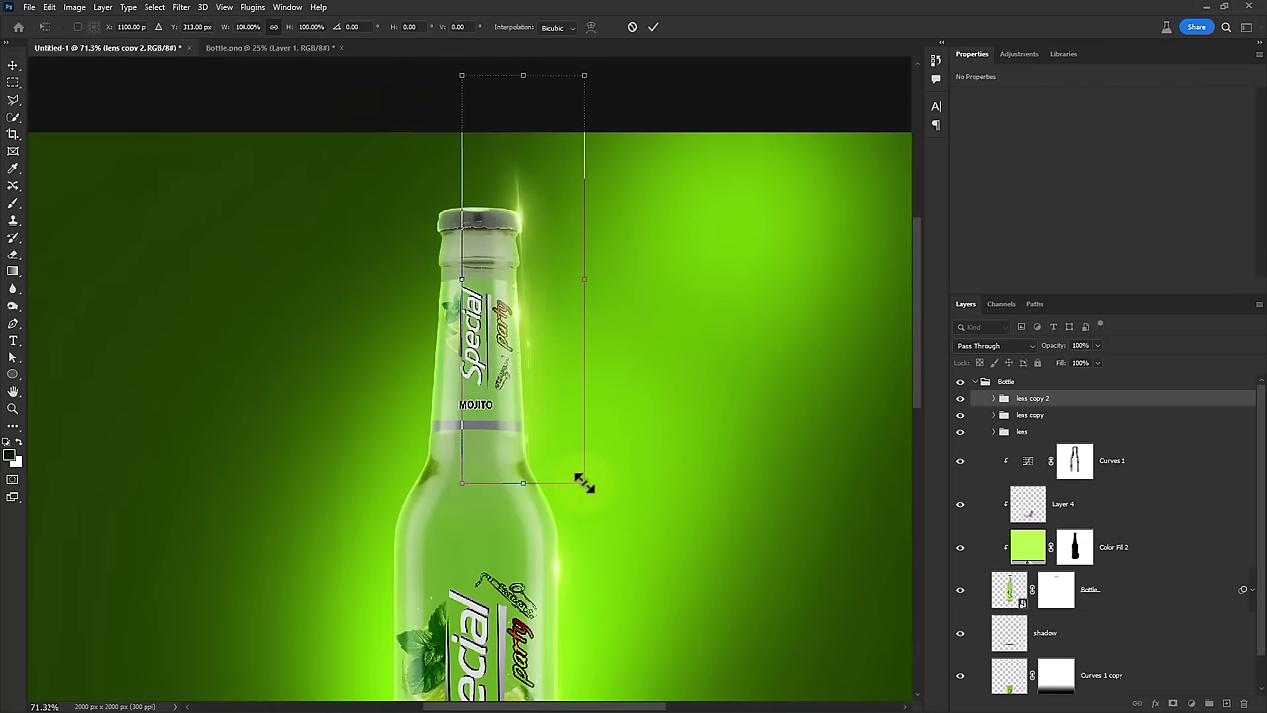
{"action": "scroll", "coordinate": [532, 281], "scroll_direction": "up", "scroll_amount": 3}
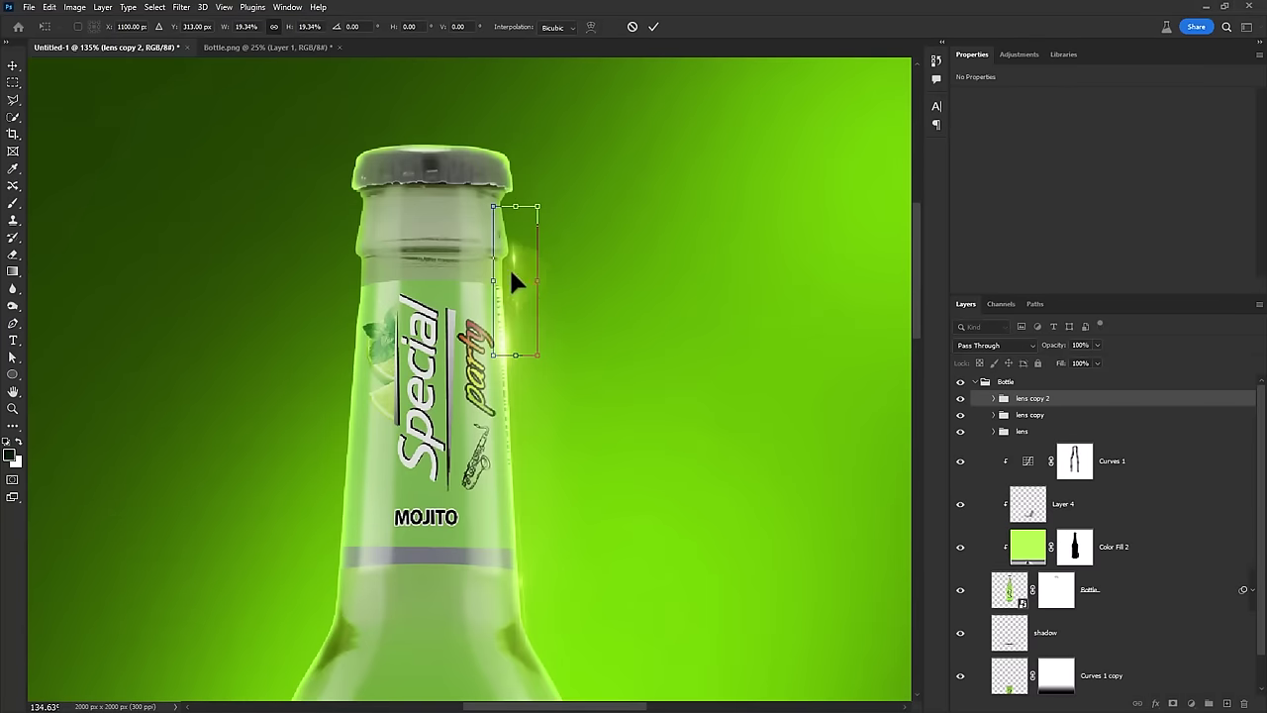
{"action": "left_click_drag", "start_coordinate": [509, 266], "coordinate": [504, 171]}
{"action": "scroll", "coordinate": [508, 177], "scroll_direction": "up", "scroll_amount": 3}
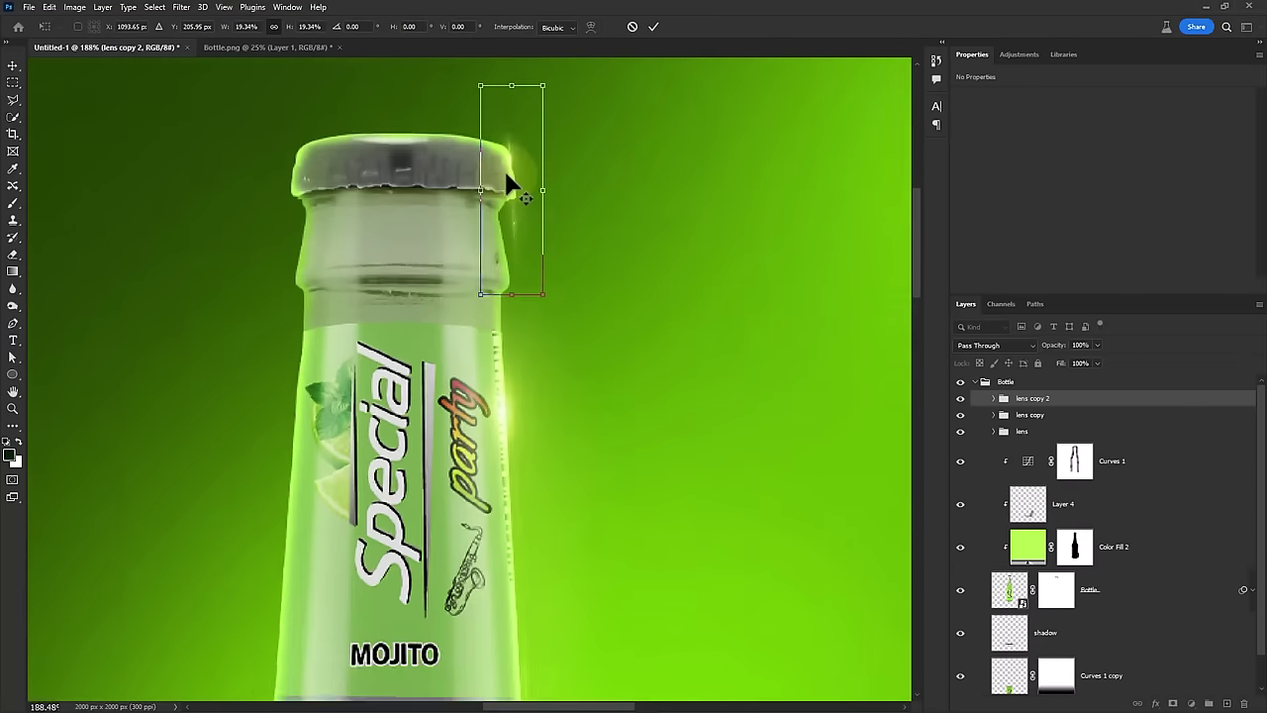
{"action": "mouse_move", "coordinate": [565, 366]}
{"action": "left_mouse_down"}
{"action": "mouse_move", "coordinate": [581, 363]}
{"action": "mouse_move", "coordinate": [551, 286]}
{"action": "left_mouse_up"}
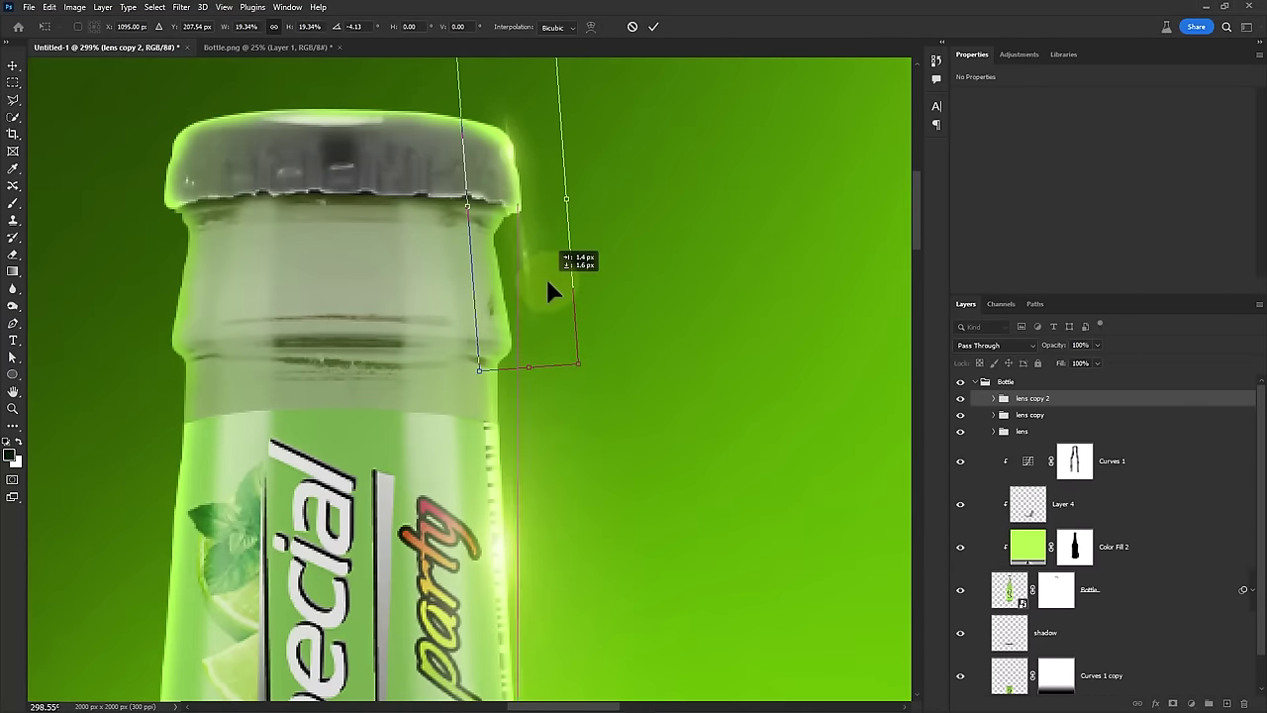
{"action": "mouse_move", "coordinate": [566, 198]}
{"action": "left_mouse_down"}
{"action": "mouse_move", "coordinate": [741, 179]}
{"action": "mouse_move", "coordinate": [611, 175]}
{"action": "left_mouse_up"}
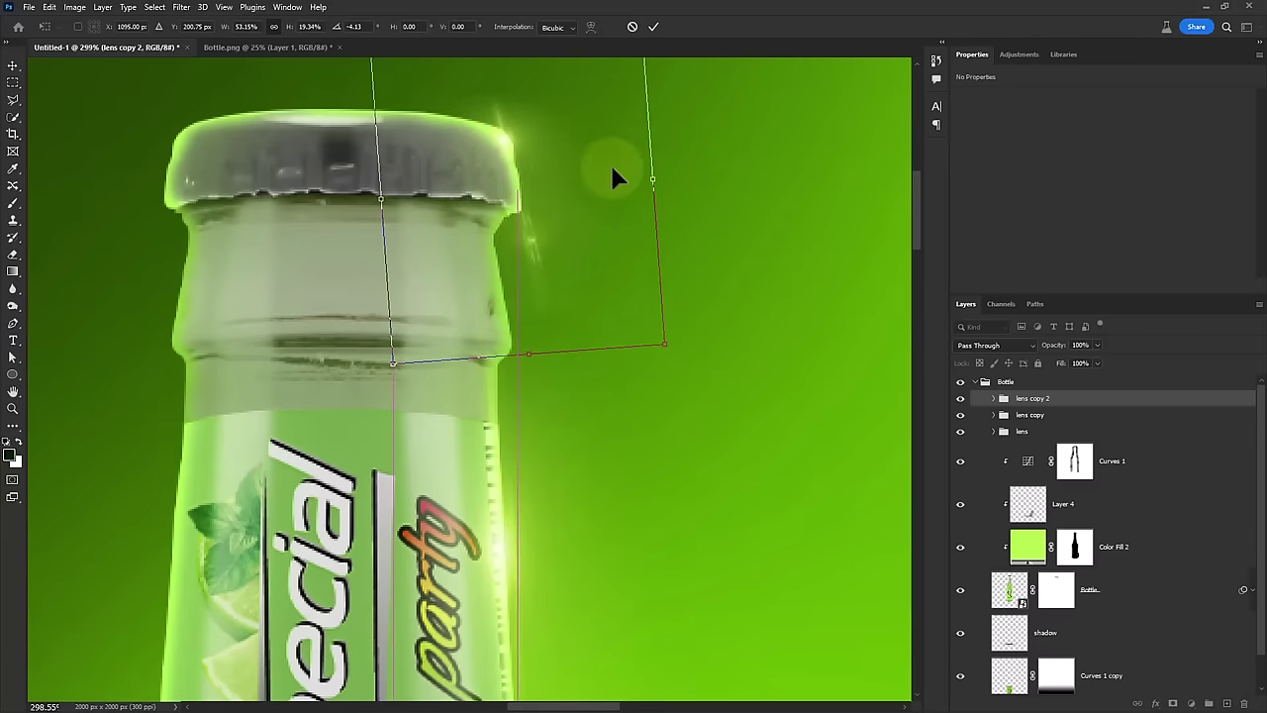
{"action": "key", "text": "Return"}
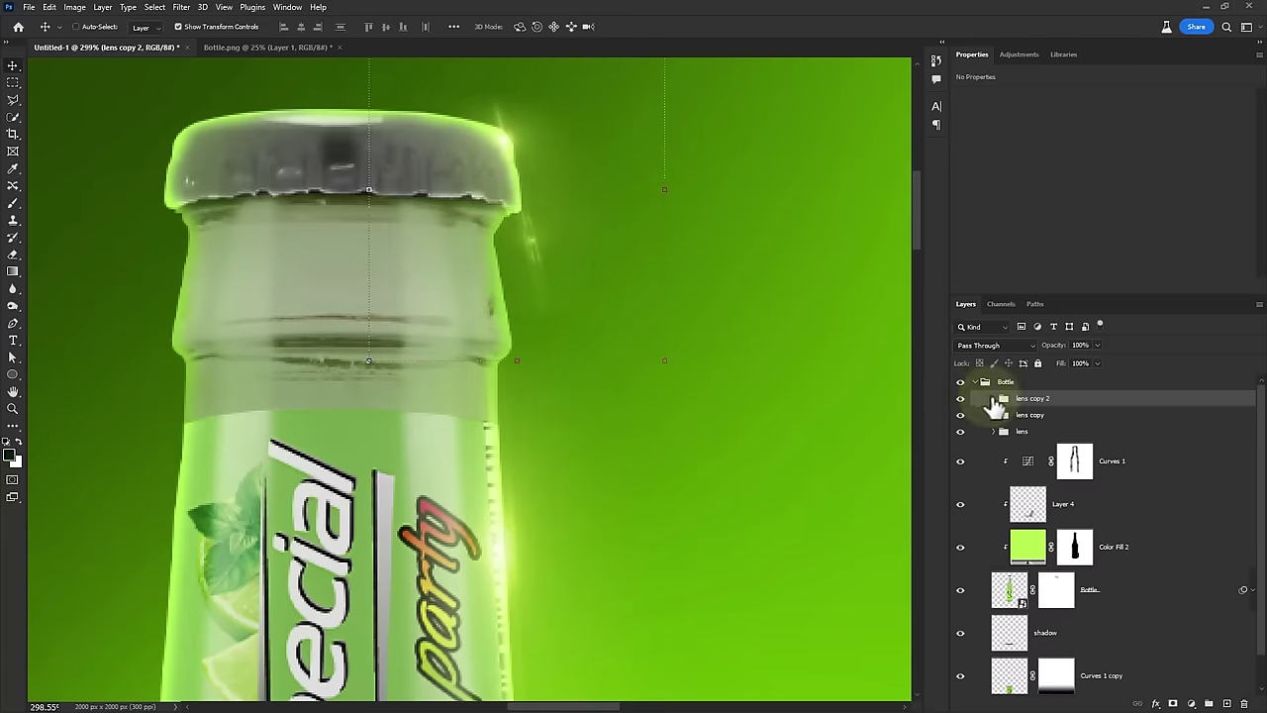
{"action": "left_click", "coordinate": [994, 399]}
{"action": "left_click", "coordinate": [1075, 471]}
{"action": "key", "text": "b"}
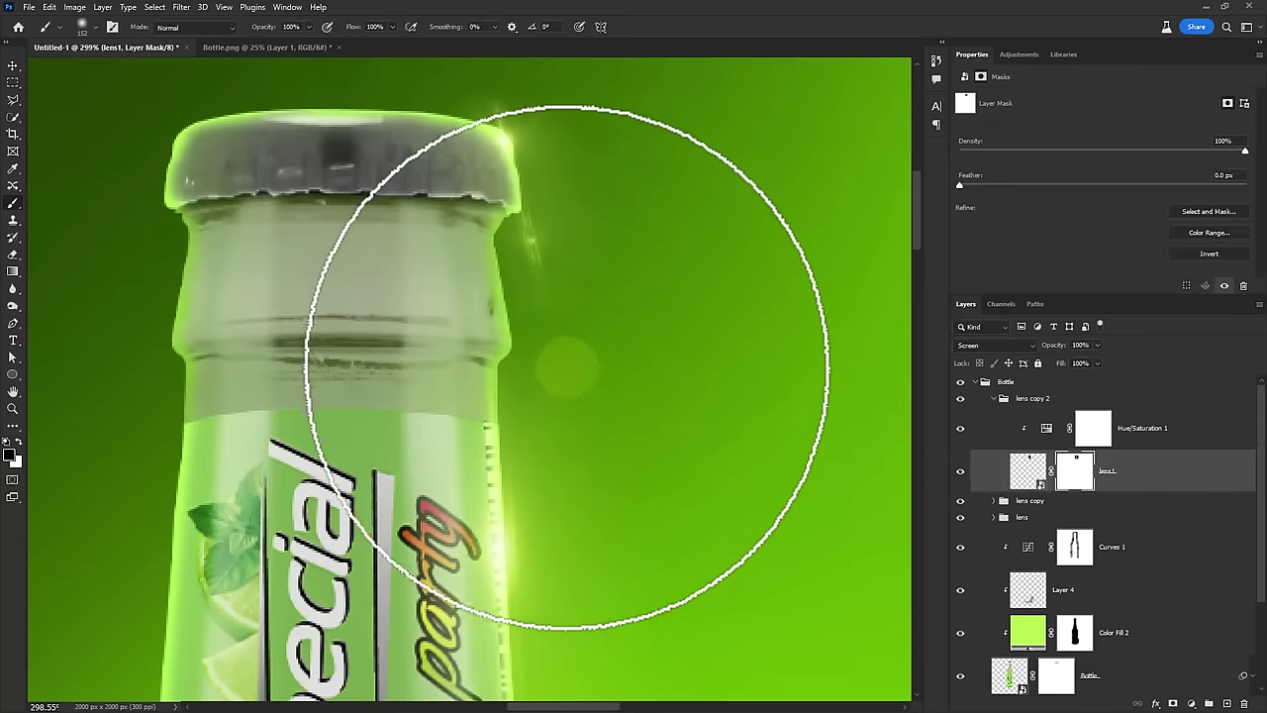
{"action": "left_click_drag", "start_coordinate": [604, 332], "coordinate": [554, 331], "text": "alt"}
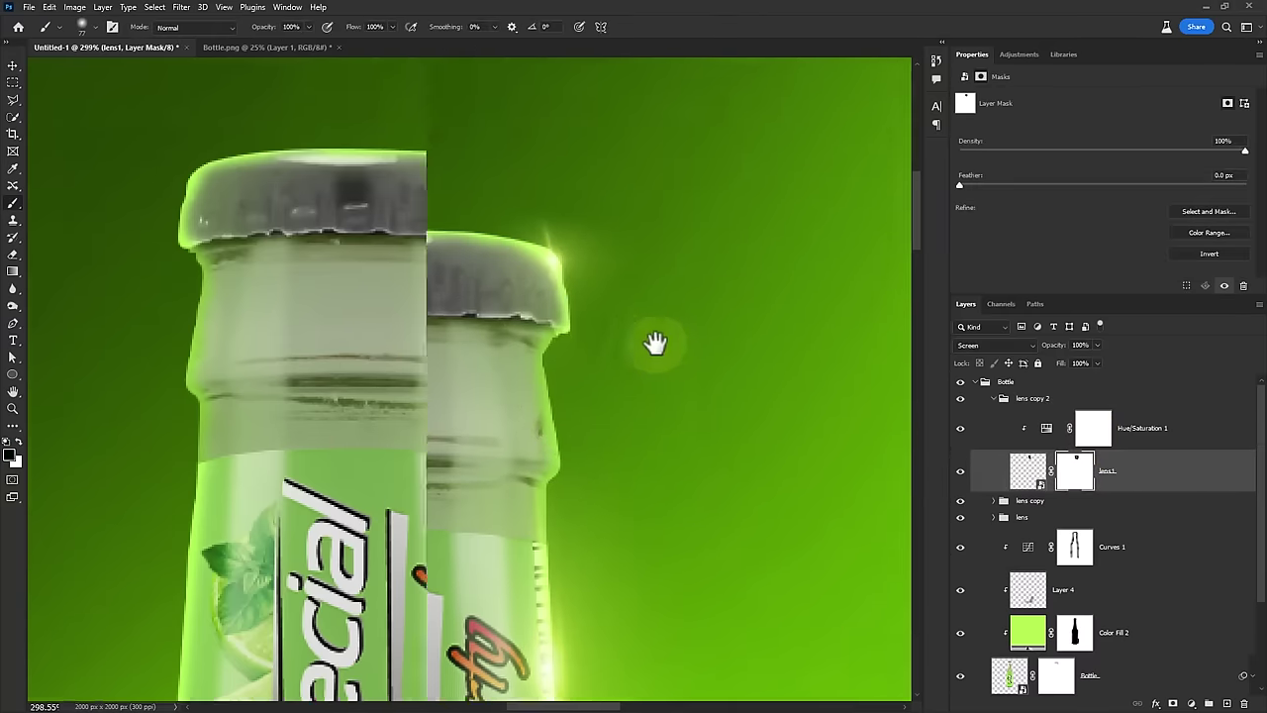
{"action": "left_click_drag", "start_coordinate": [588, 274], "coordinate": [656, 345]}
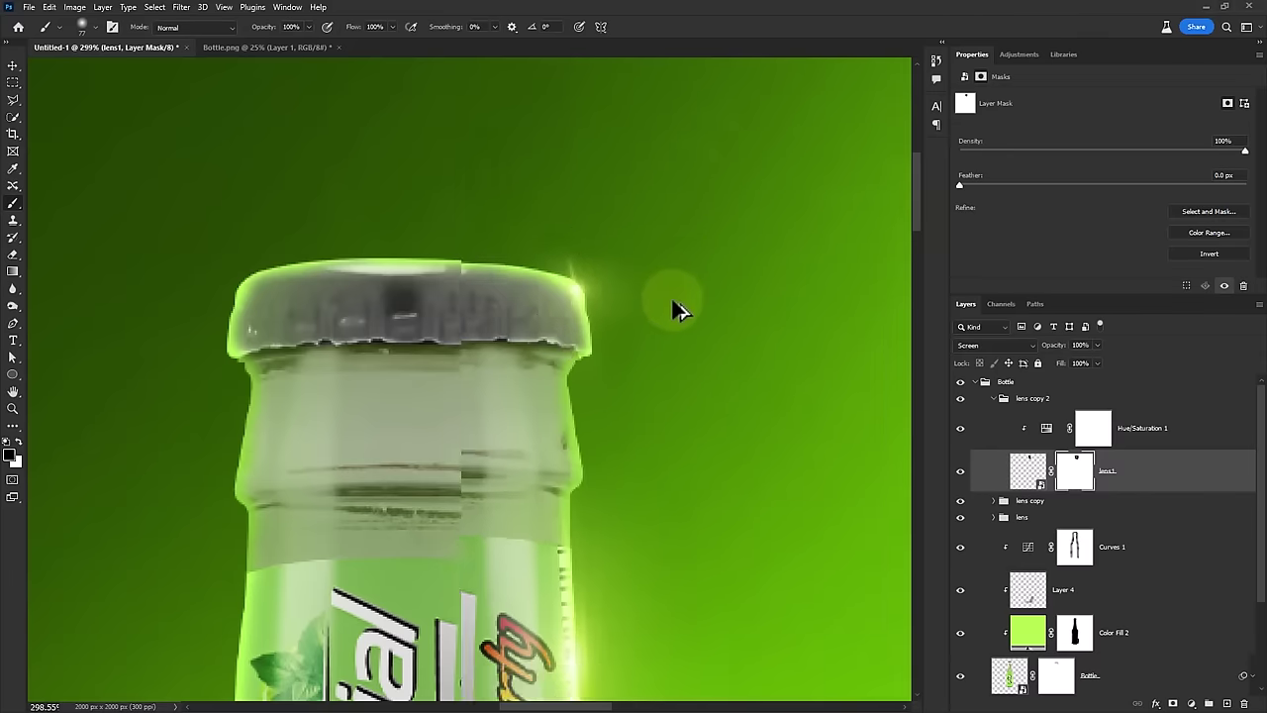
{"action": "scroll", "coordinate": [673, 309], "scroll_direction": "down", "scroll_amount": 5}
{"action": "left_click_drag", "start_coordinate": [699, 396], "coordinate": [608, 344]}
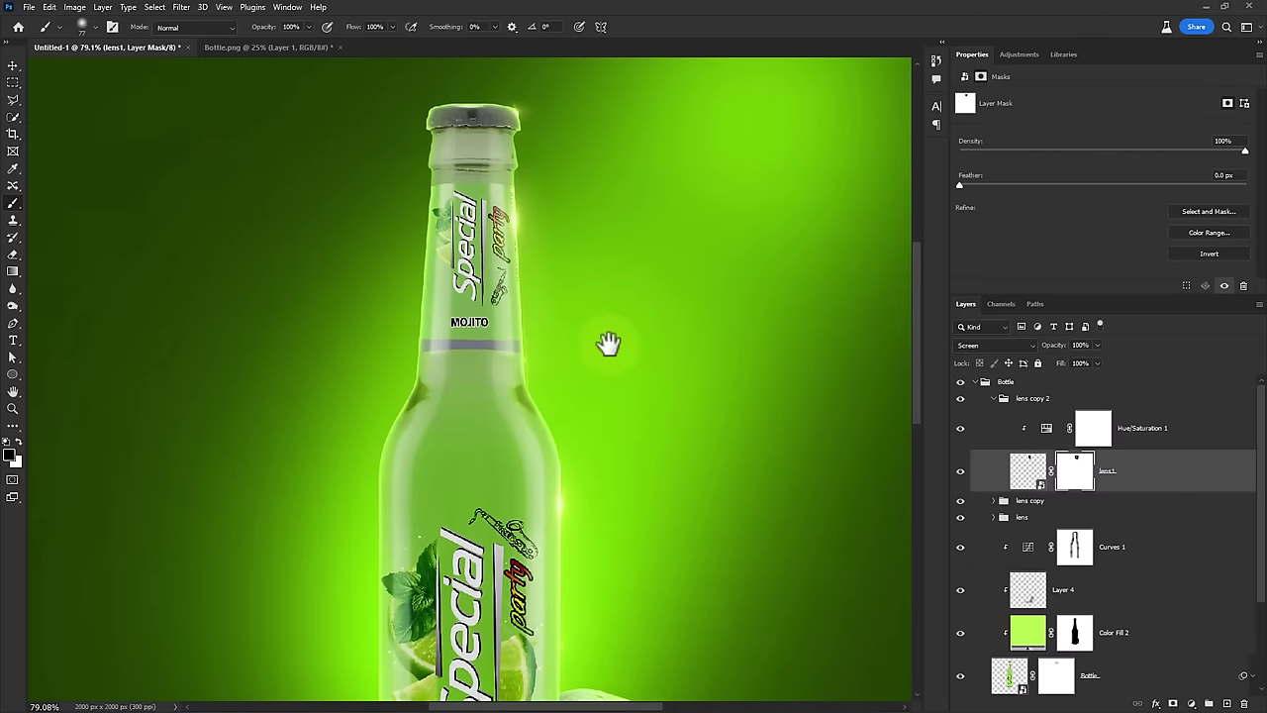
{"action": "scroll", "coordinate": [608, 343], "scroll_direction": "down", "scroll_amount": 3}
{"action": "scroll", "coordinate": [608, 297], "scroll_direction": "up", "scroll_amount": 1}
{"action": "scroll", "coordinate": [608, 285], "scroll_direction": "up", "scroll_amount": 3}
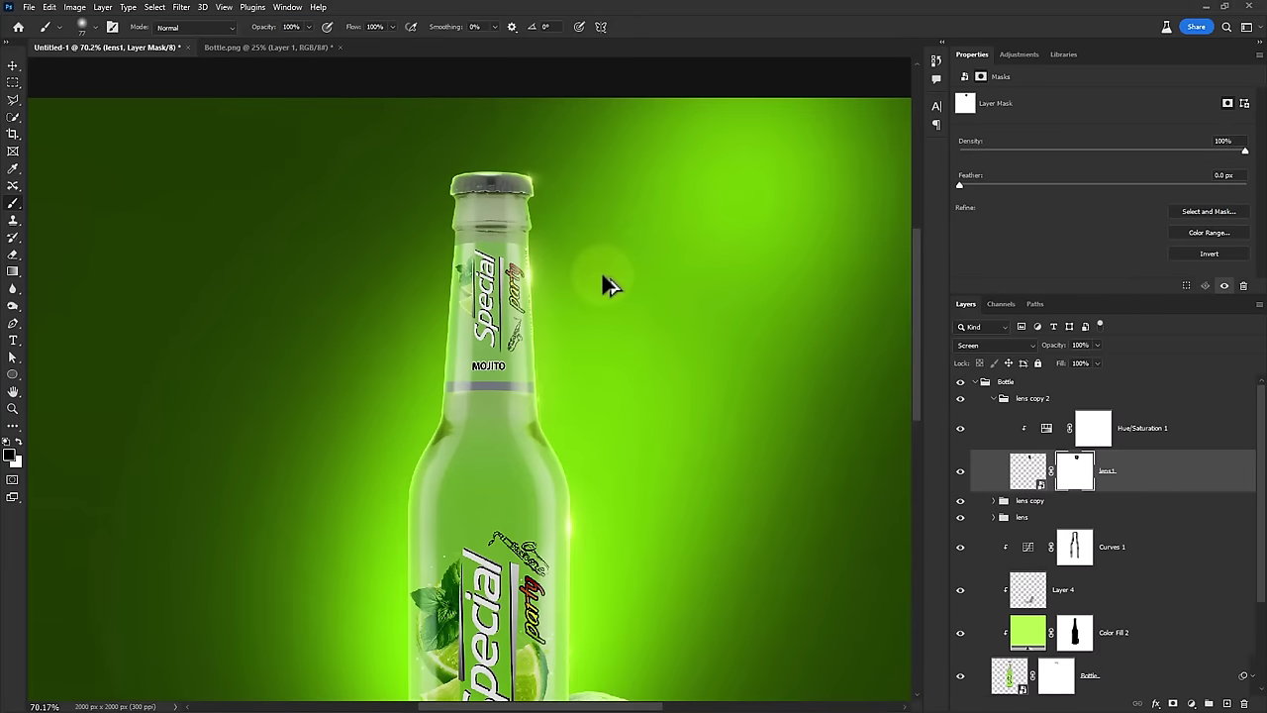
{"action": "left_click", "coordinate": [994, 399]}
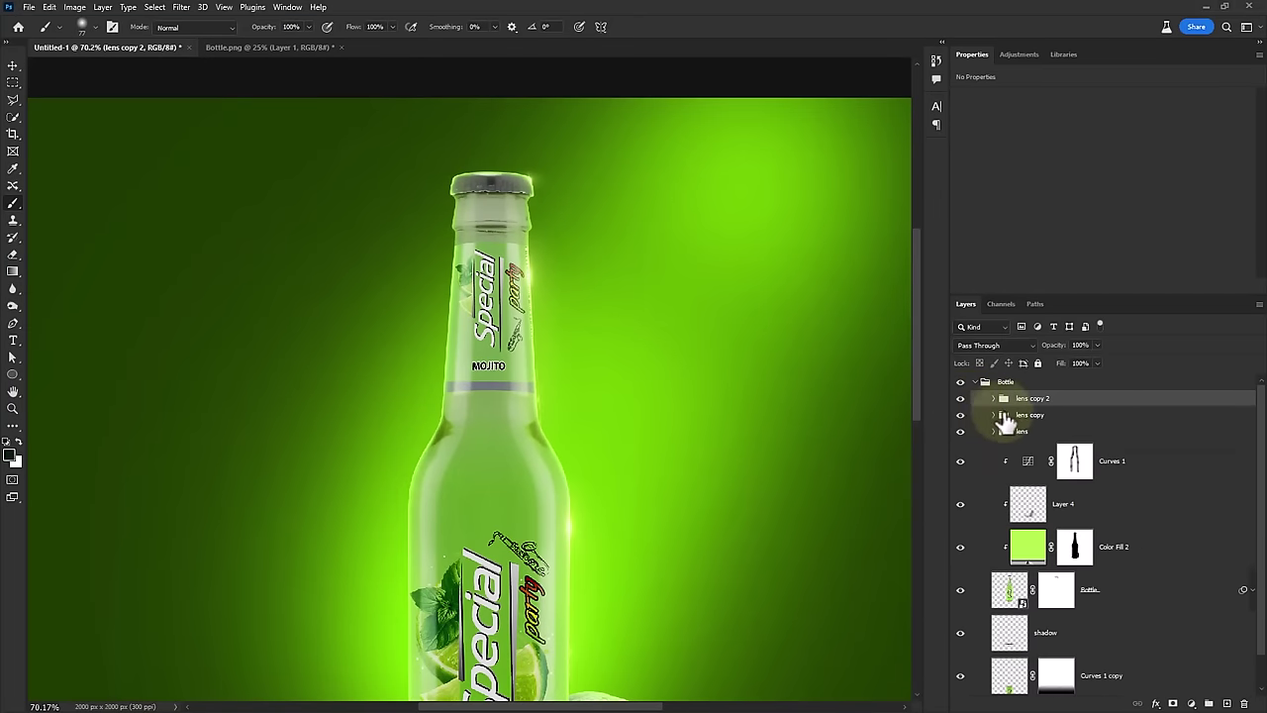
{"action": "key", "text": "ctrl+0"}
{"action": "left_click_drag", "start_coordinate": [560, 438], "coordinate": [591, 366]}
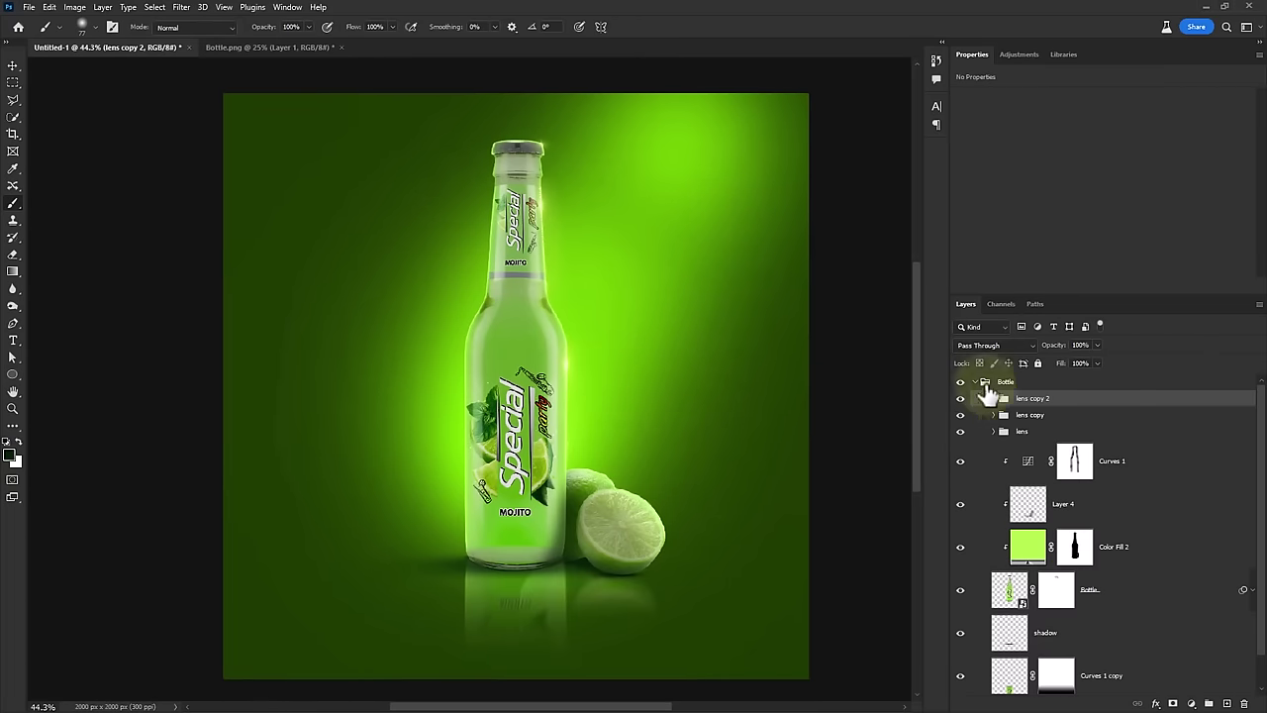
Collapse the Bottle group, browse the files folder at Lemon 3.png, then add a new empty layer
{"action": "left_click", "coordinate": [975, 381]}
{"action": "key", "text": "alt+Tab"}
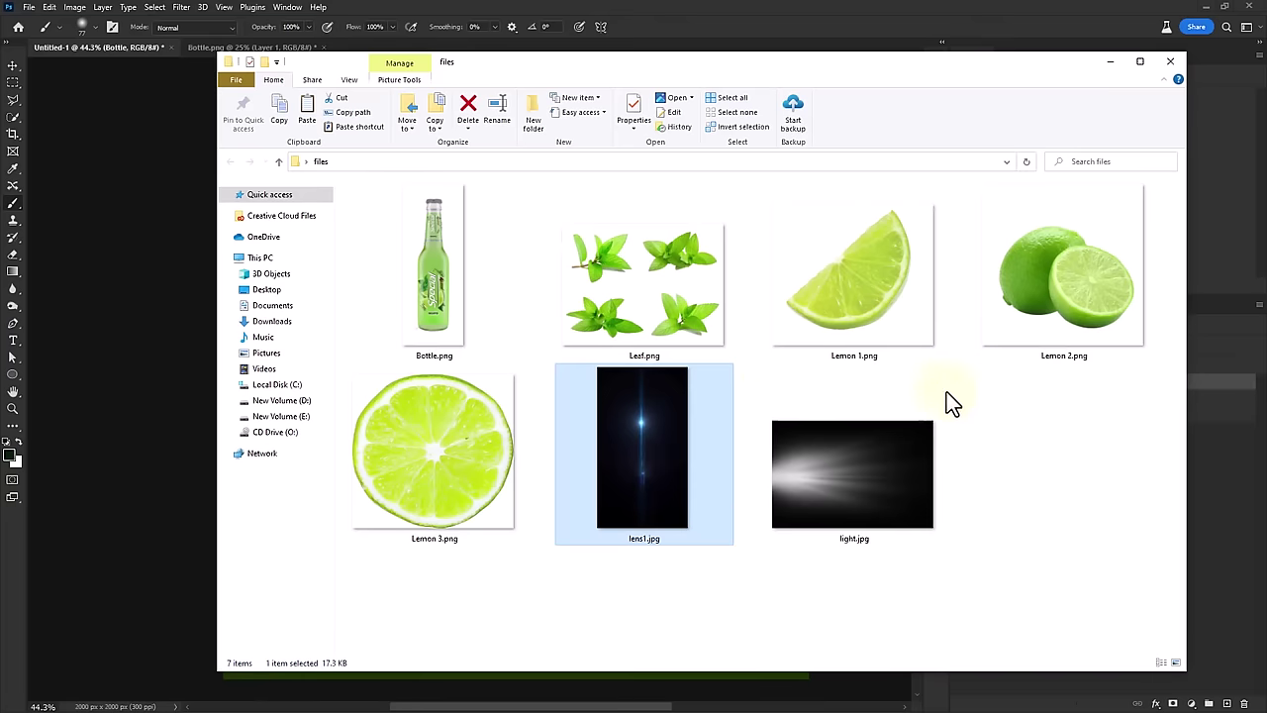
{"action": "left_click", "coordinate": [472, 465]}
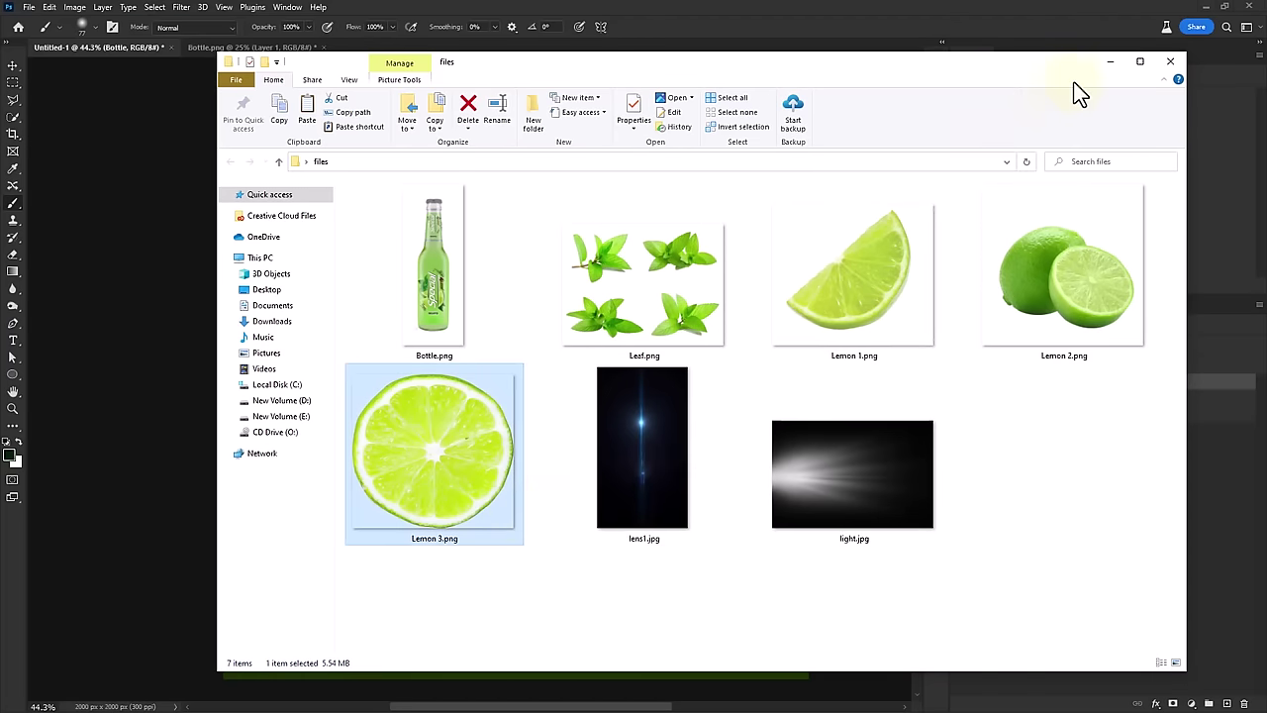
{"action": "left_click", "coordinate": [1110, 61]}
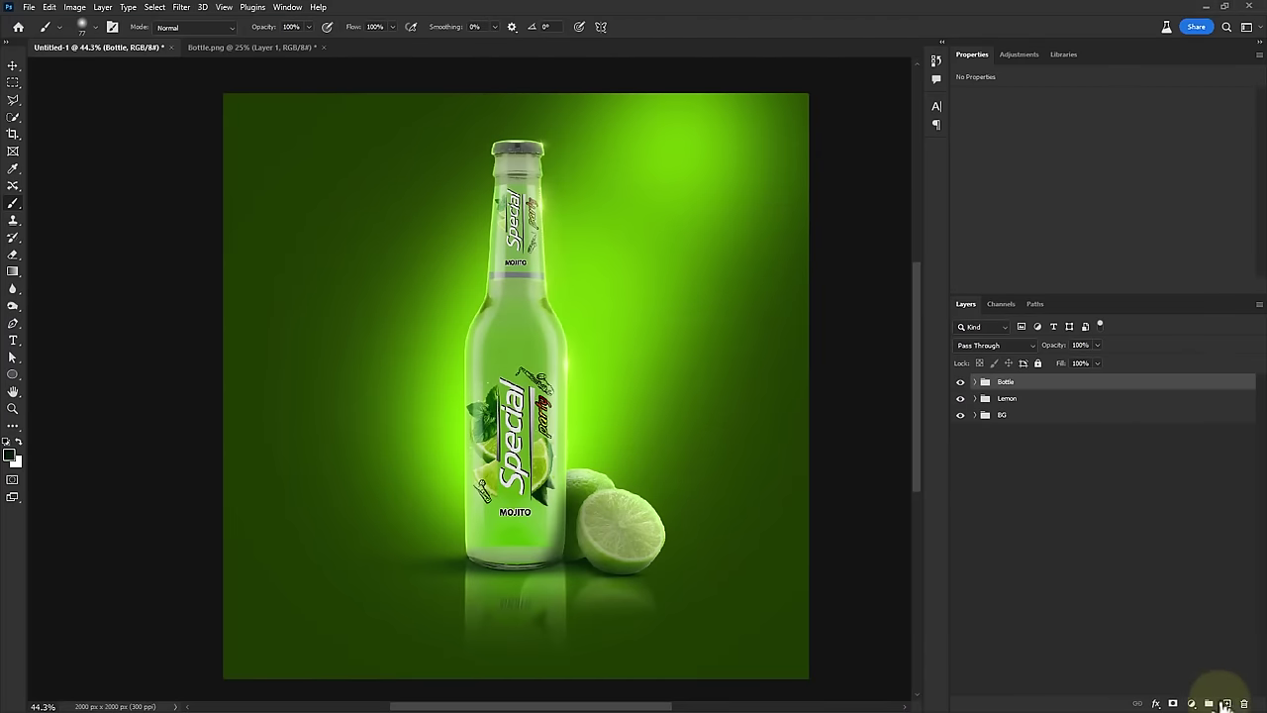
{"action": "left_click", "coordinate": [1226, 703]}
{"action": "type", "text": "water splash\\"}
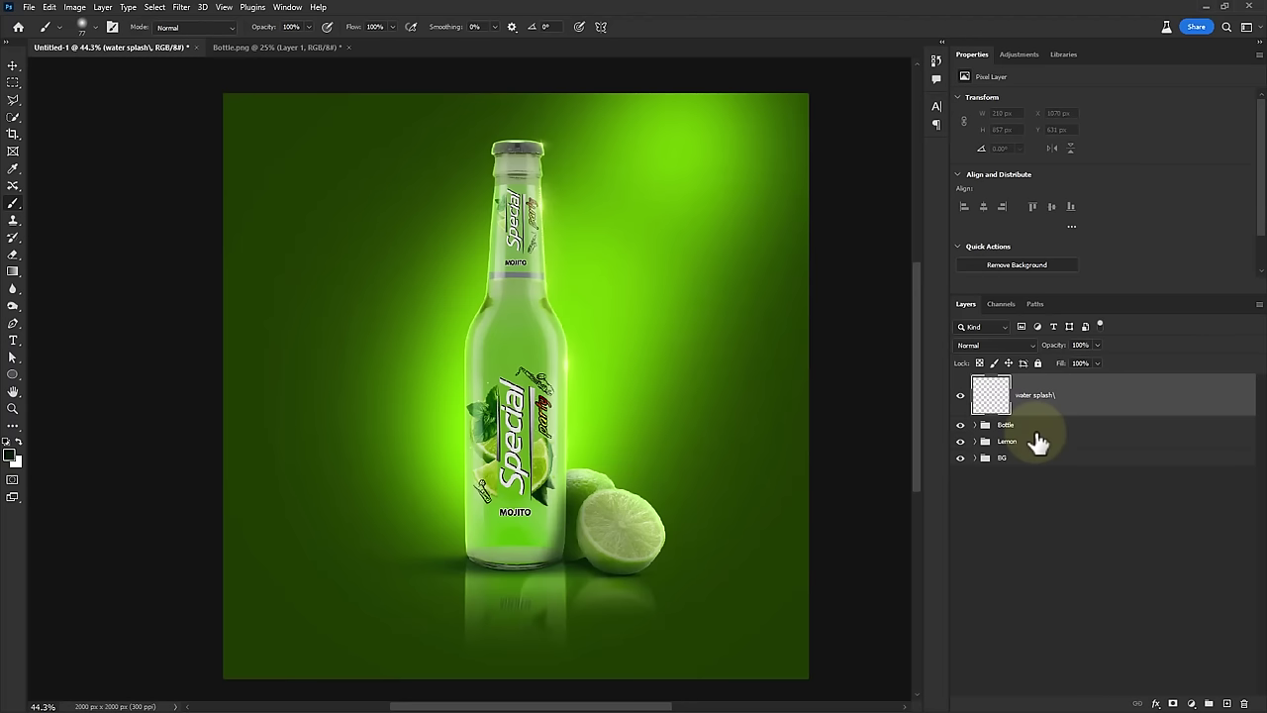
Stamp white splatter with the water spatter 1 brush onto the water splash layer
{"action": "right_click", "coordinate": [555, 396]}
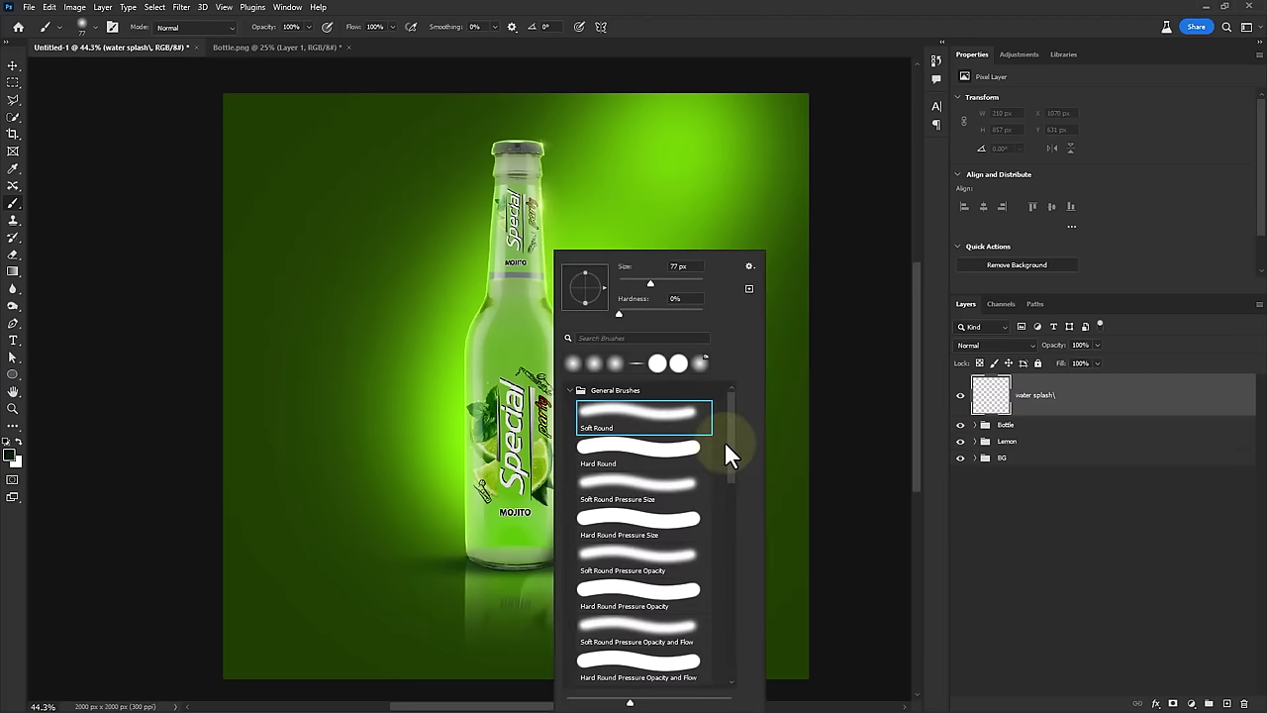
{"action": "scroll", "coordinate": [707, 594], "scroll_direction": "down", "scroll_amount": 10}
{"action": "scroll", "coordinate": [709, 591], "scroll_direction": "up", "scroll_amount": 2}
{"action": "scroll", "coordinate": [713, 574], "scroll_direction": "up", "scroll_amount": 2}
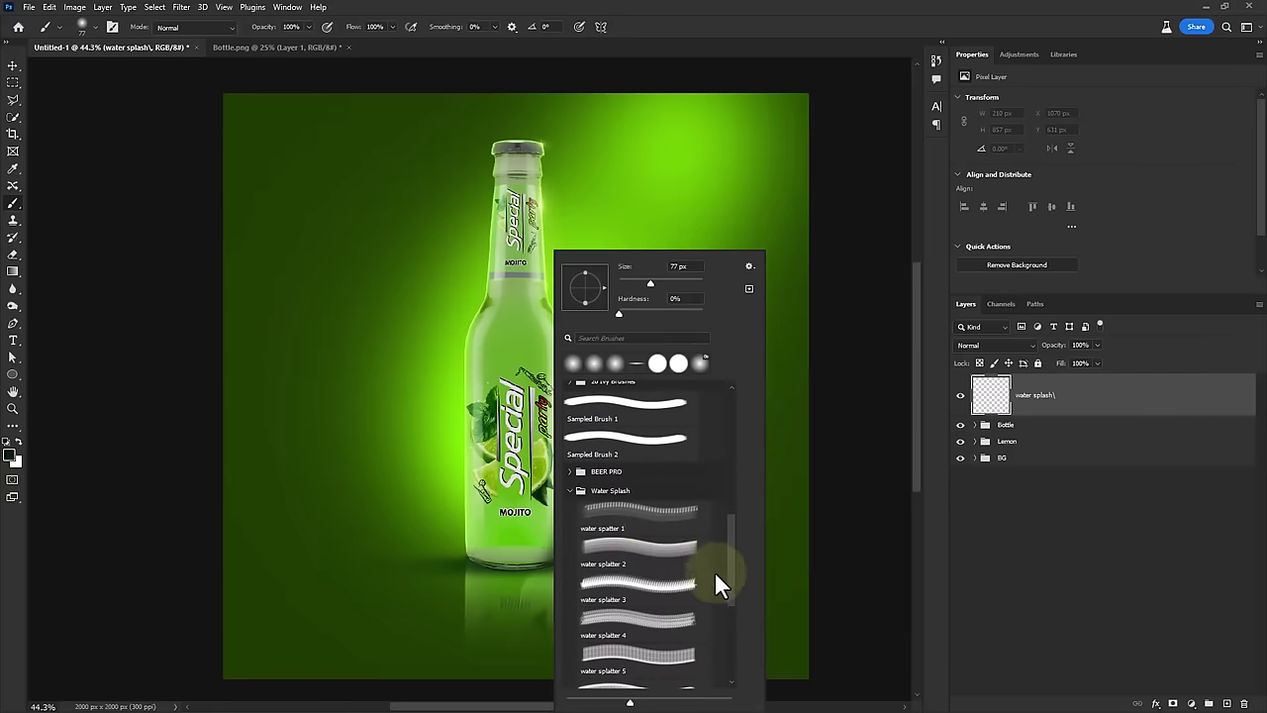
{"action": "left_click", "coordinate": [643, 513]}
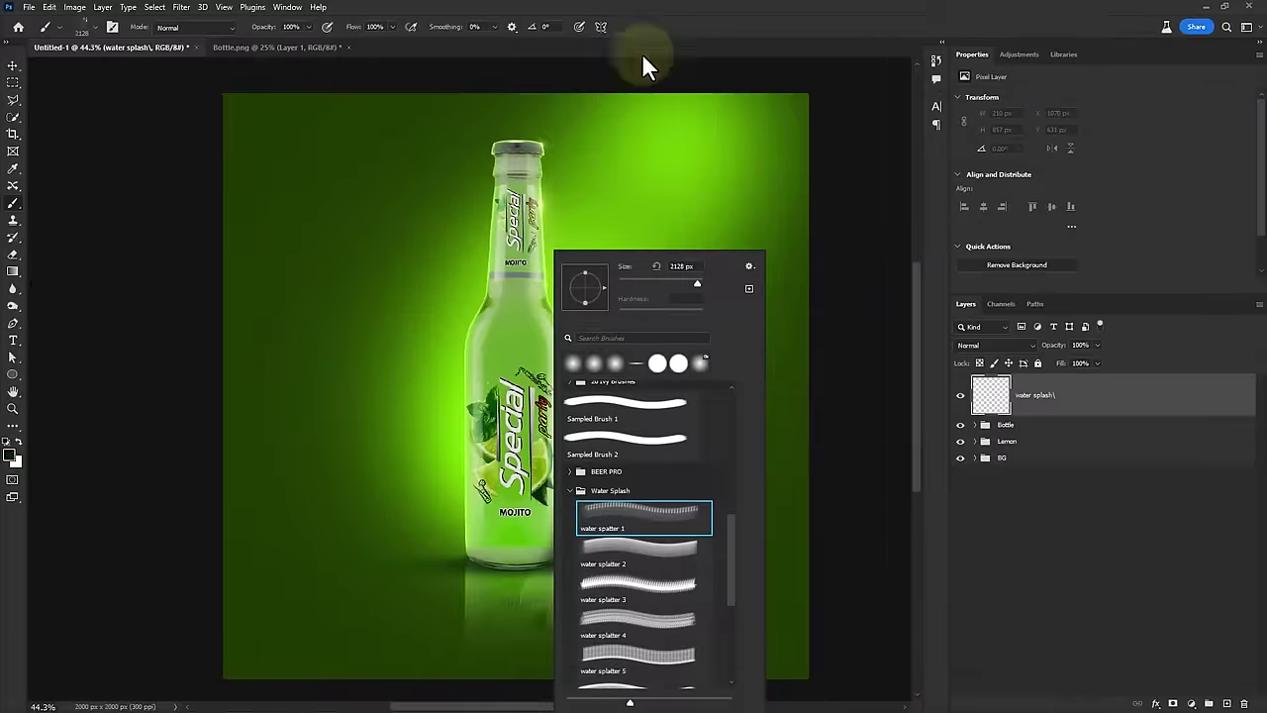
{"action": "left_click", "coordinate": [643, 67]}
{"action": "left_click", "coordinate": [530, 306]}
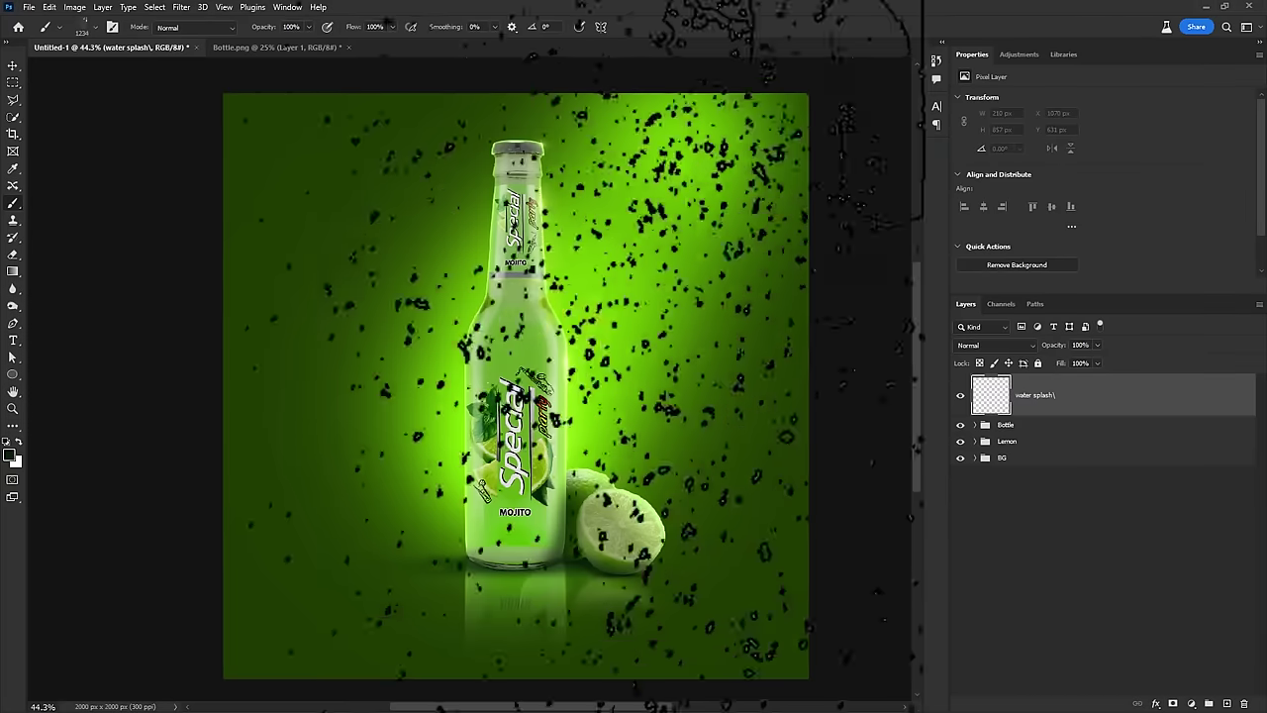
{"action": "scroll", "coordinate": [529, 306], "scroll_direction": "down", "scroll_amount": 3}
{"action": "key", "text": "x"}
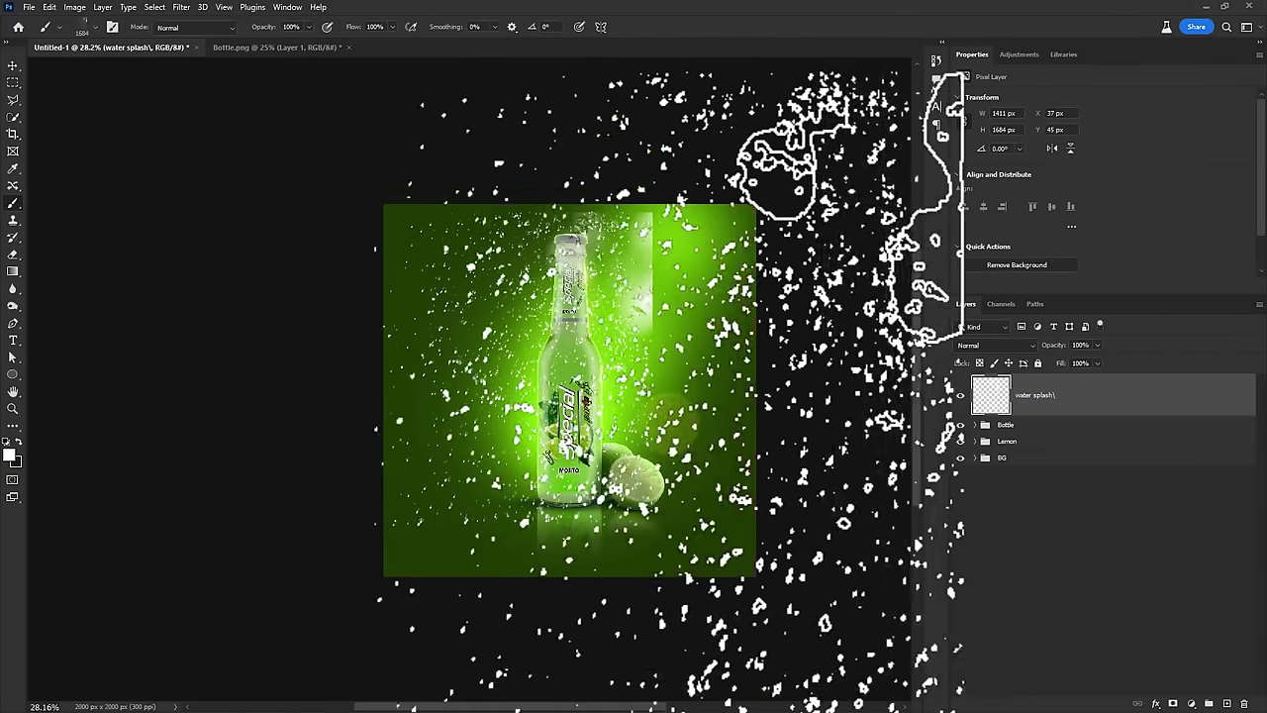
{"action": "left_click", "coordinate": [658, 410]}
{"action": "scroll", "coordinate": [658, 411], "scroll_direction": "up", "scroll_amount": 1}
{"action": "scroll", "coordinate": [663, 416], "scroll_direction": "up", "scroll_amount": 1}
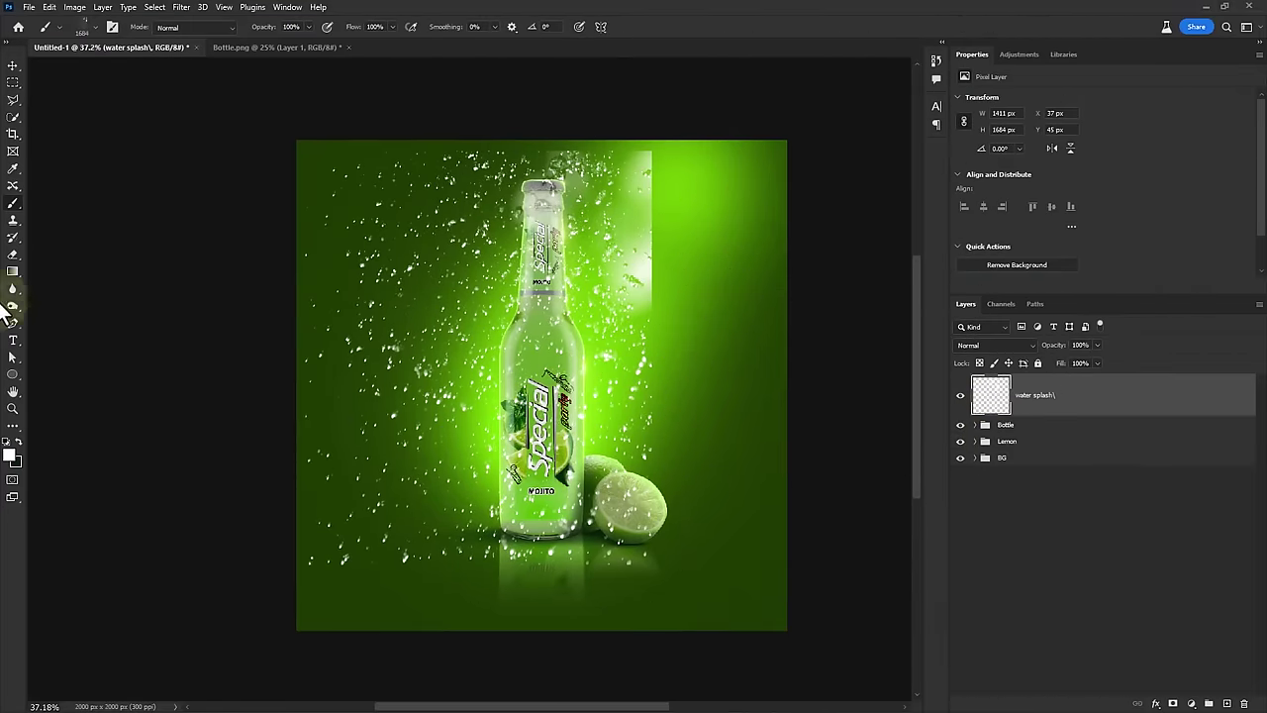
Erase the splatter right of the bottle neck with a Soft Round Pressure Opacity eraser
{"action": "right_click", "coordinate": [13, 255]}
{"action": "left_click", "coordinate": [74, 250]}
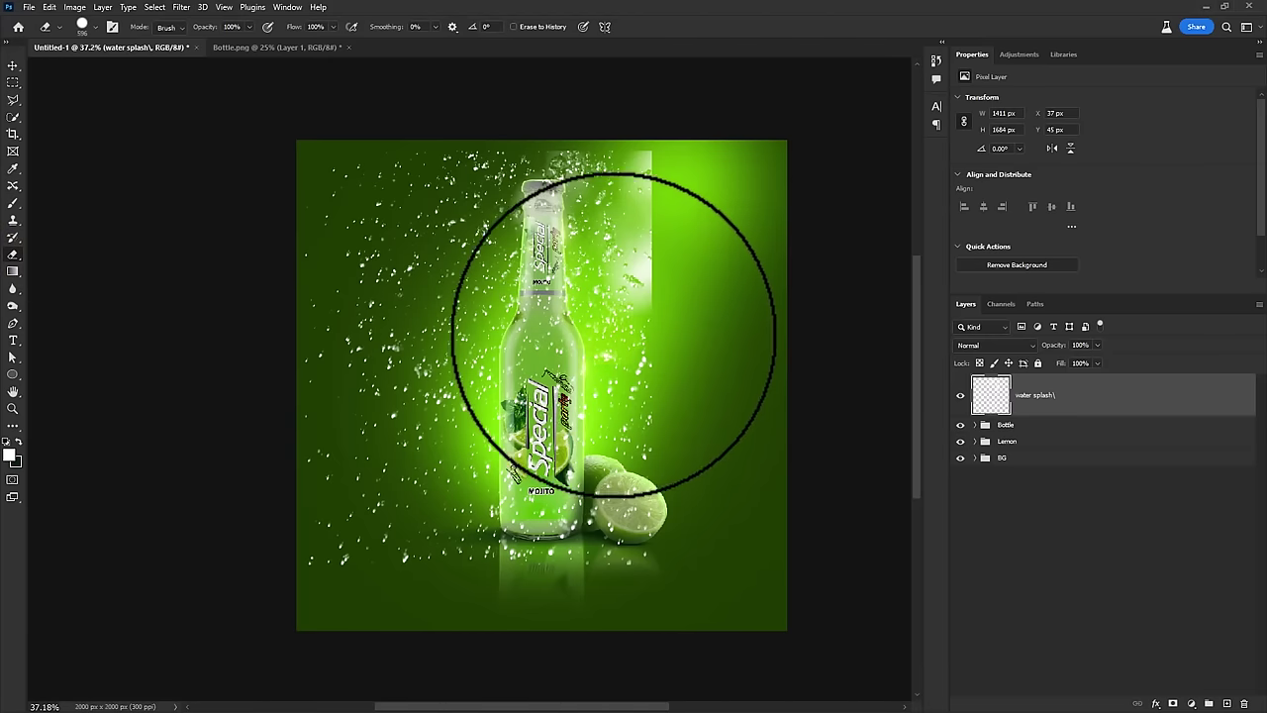
{"action": "right_click", "coordinate": [612, 221]}
{"action": "double_click", "coordinate": [673, 416]}
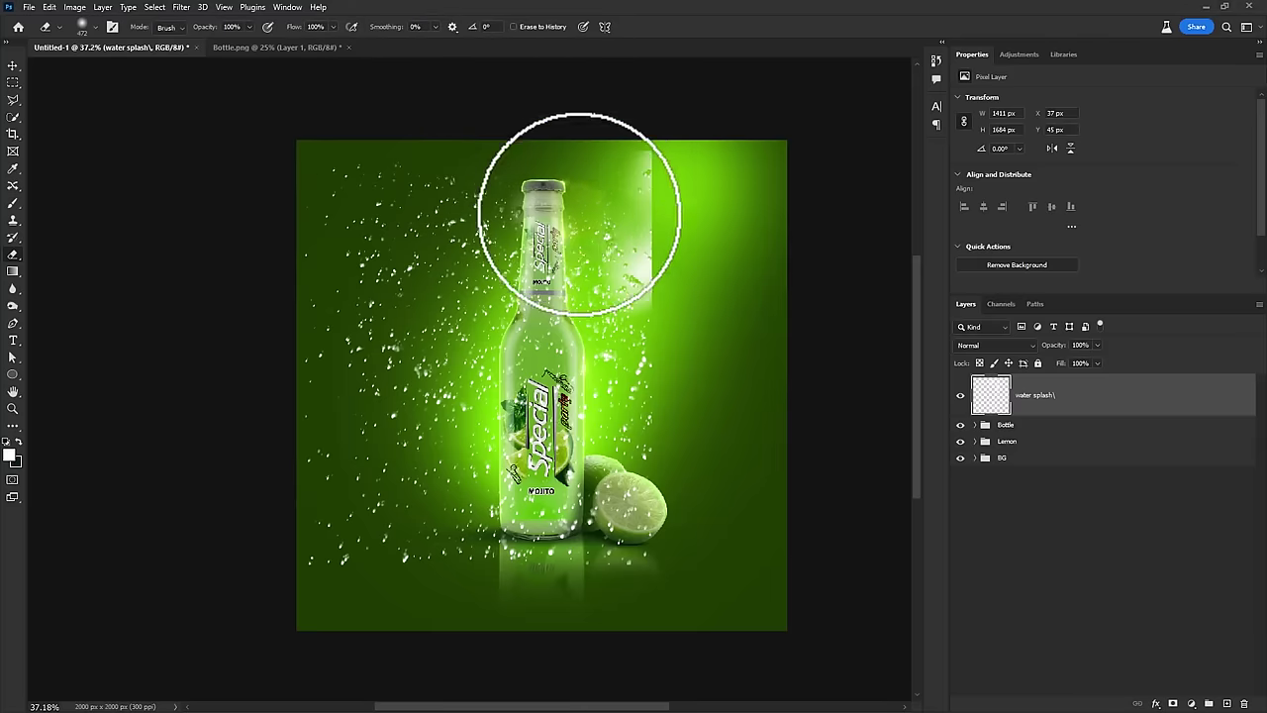
{"action": "left_click_drag", "start_coordinate": [622, 198], "coordinate": [561, 582]}
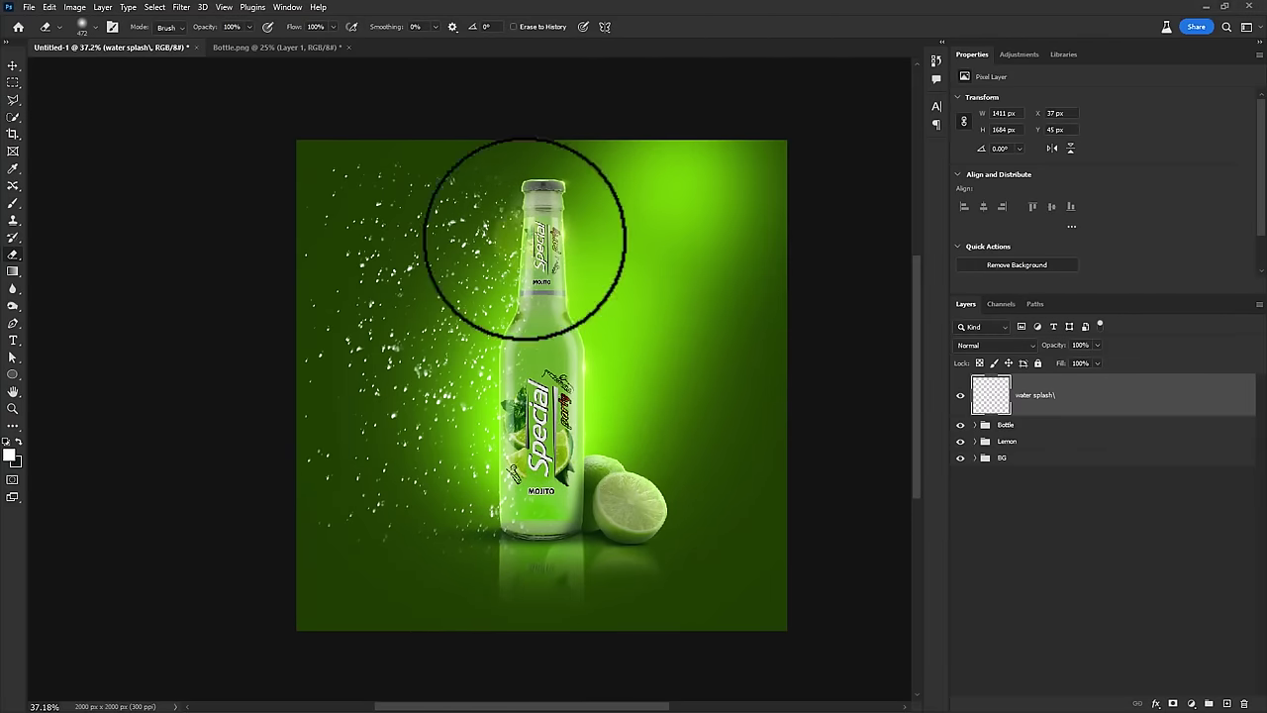
Duplicate the water splash, flip it horizontally to the bottle's right, and merge both splash layers
{"action": "left_click", "coordinate": [13, 66]}
{"action": "key", "text": "ctrl+j"}
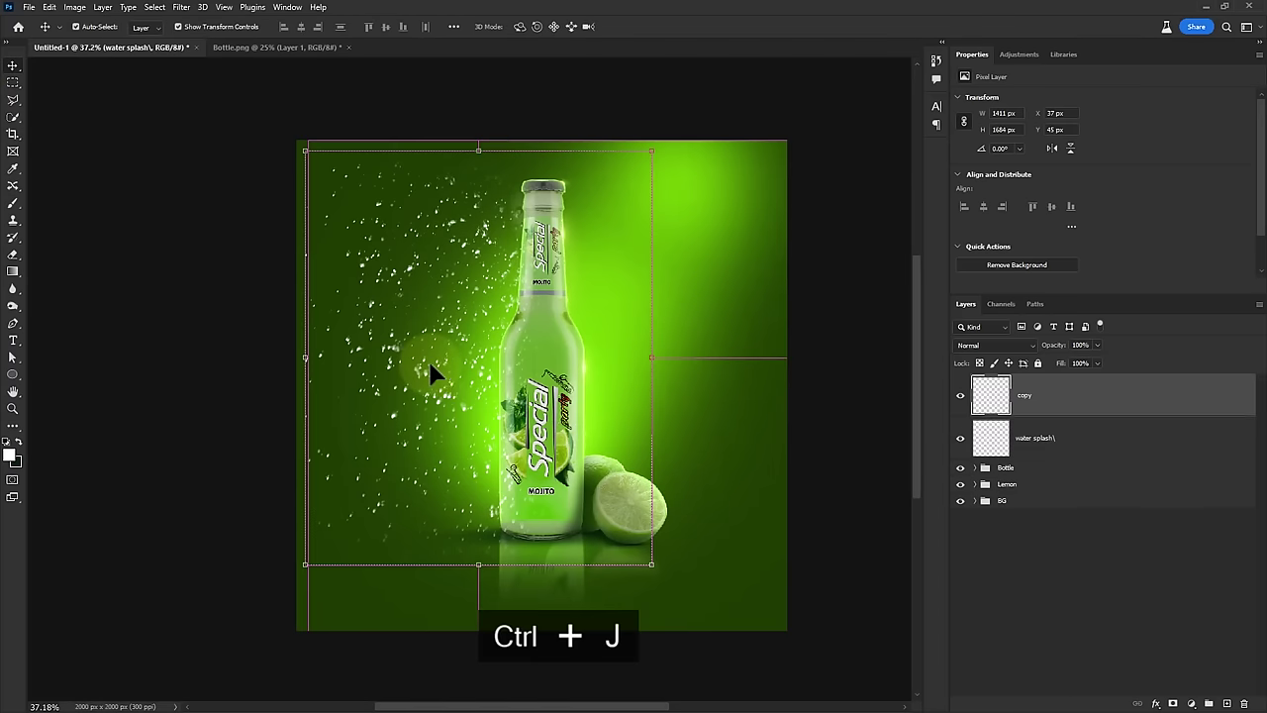
{"action": "key", "text": "ctrl+t"}
{"action": "right_click", "coordinate": [592, 381]}
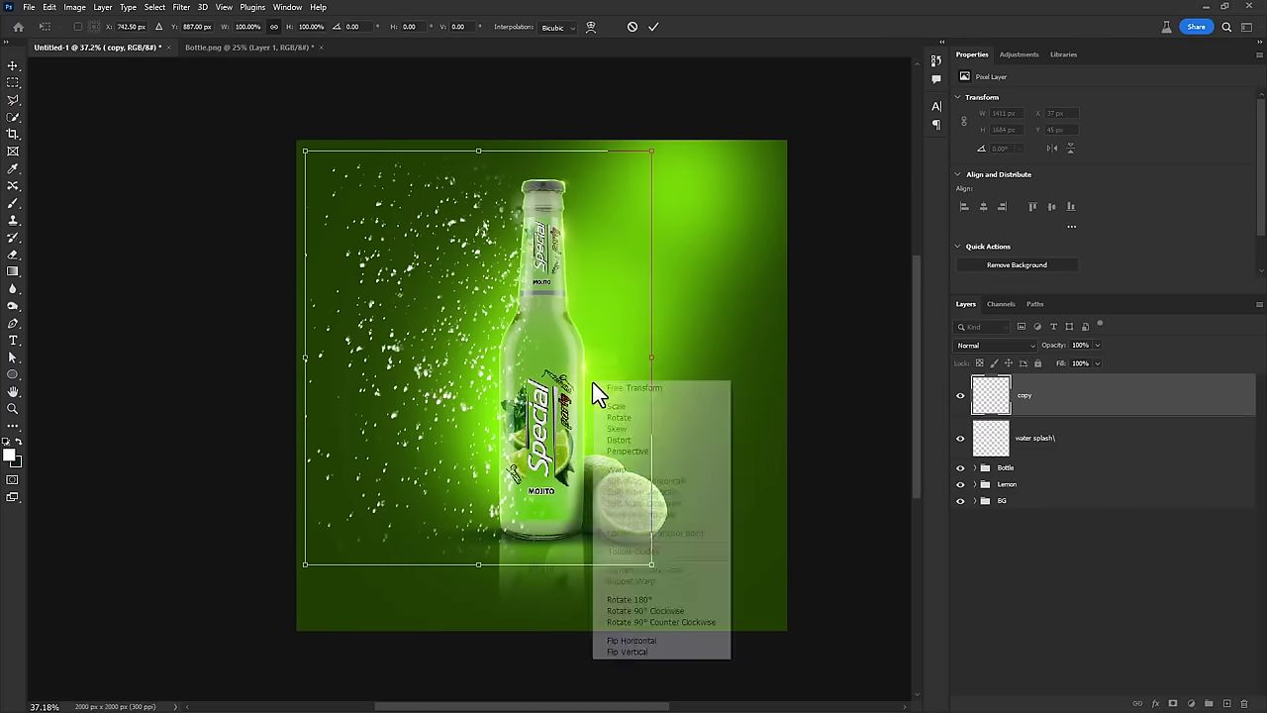
{"action": "left_click", "coordinate": [661, 639]}
{"action": "left_click_drag", "start_coordinate": [559, 501], "coordinate": [729, 502]}
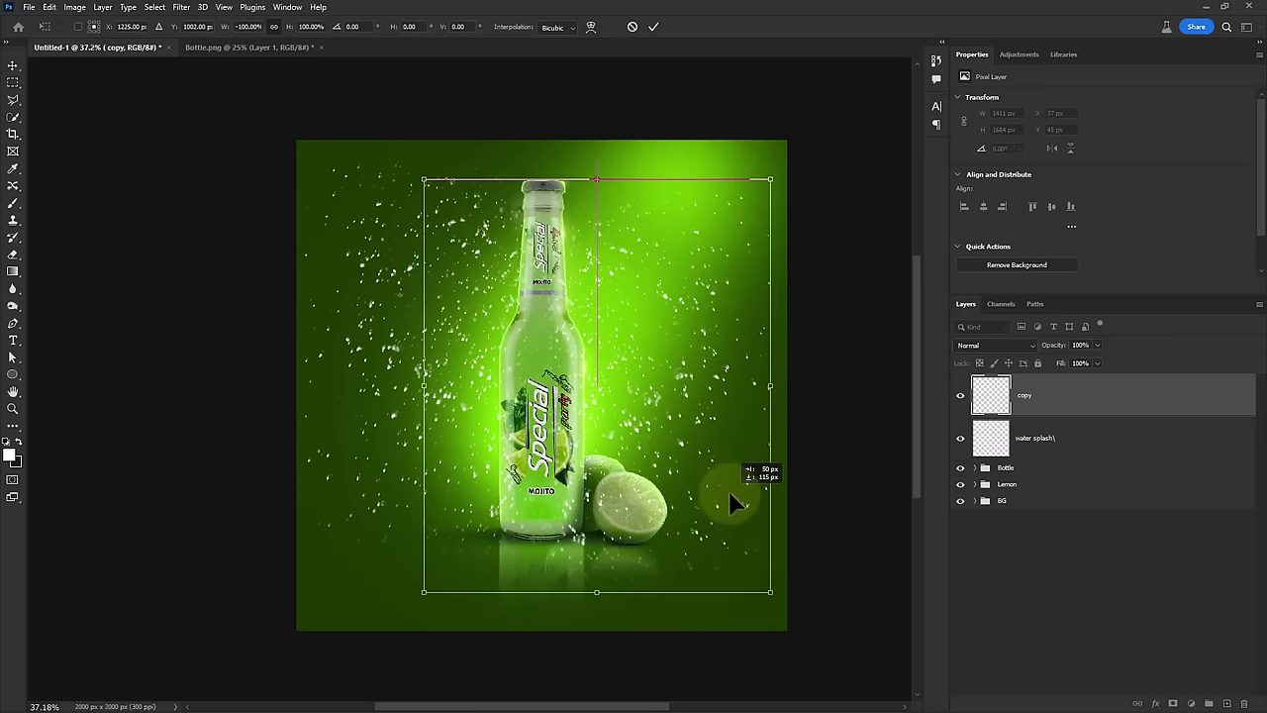
{"action": "left_click_drag", "start_coordinate": [771, 177], "coordinate": [778, 169]}
{"action": "key", "text": "Return"}
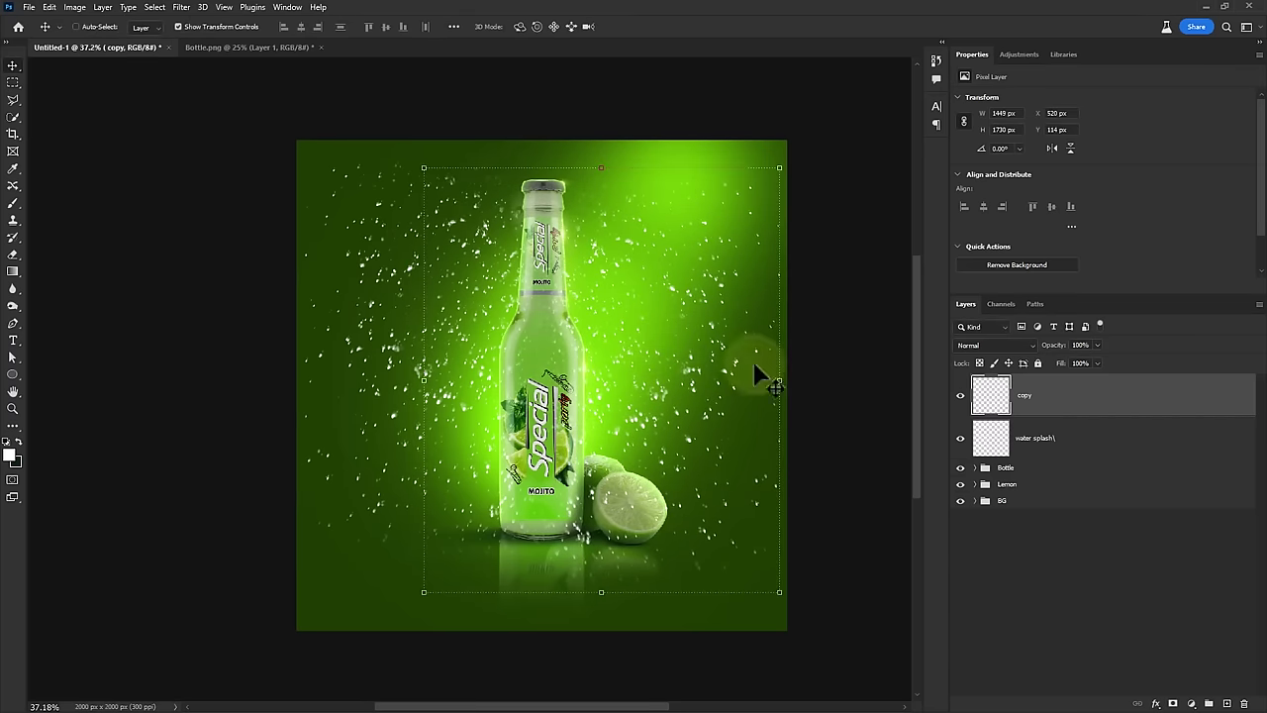
{"action": "left_click", "coordinate": [1057, 444], "text": "shift"}
{"action": "key", "text": "ctrl+e"}
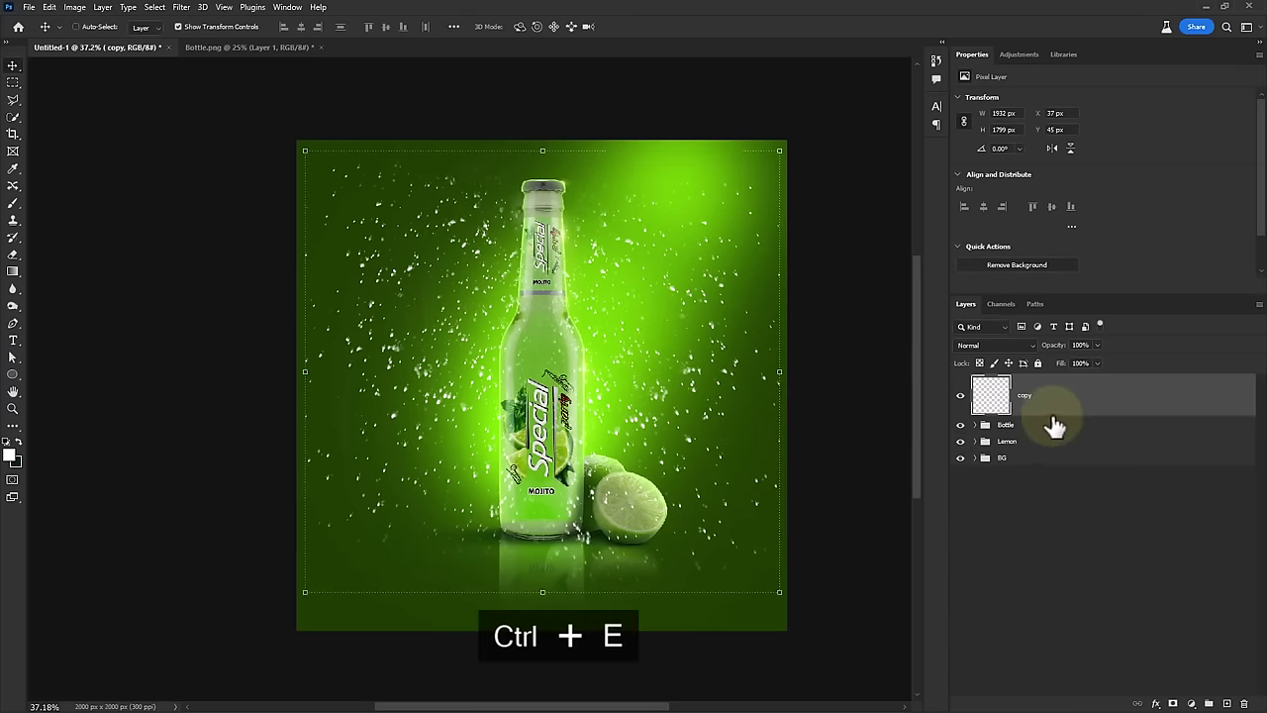
Move the copy layer below the Lemon group and add a new Layer 5 above it
{"action": "left_click_drag", "start_coordinate": [1055, 414], "coordinate": [1053, 438]}
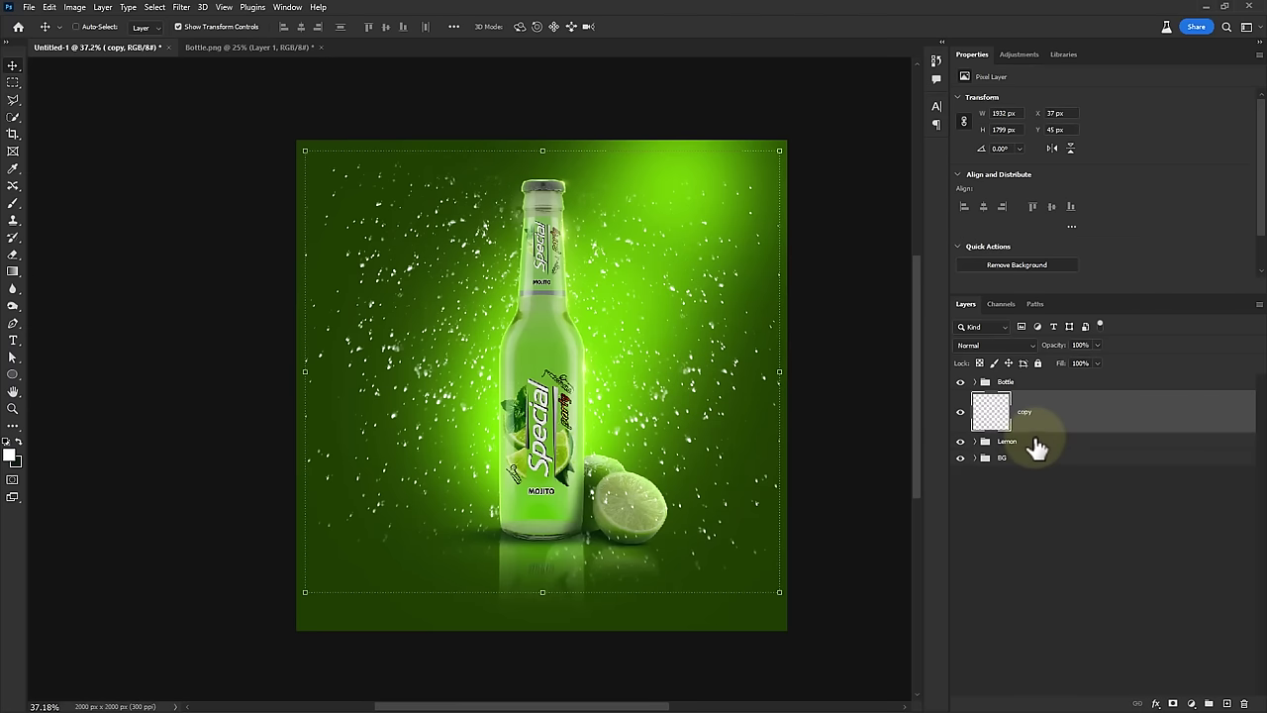
{"action": "left_click_drag", "start_coordinate": [1046, 433], "coordinate": [1041, 447]}
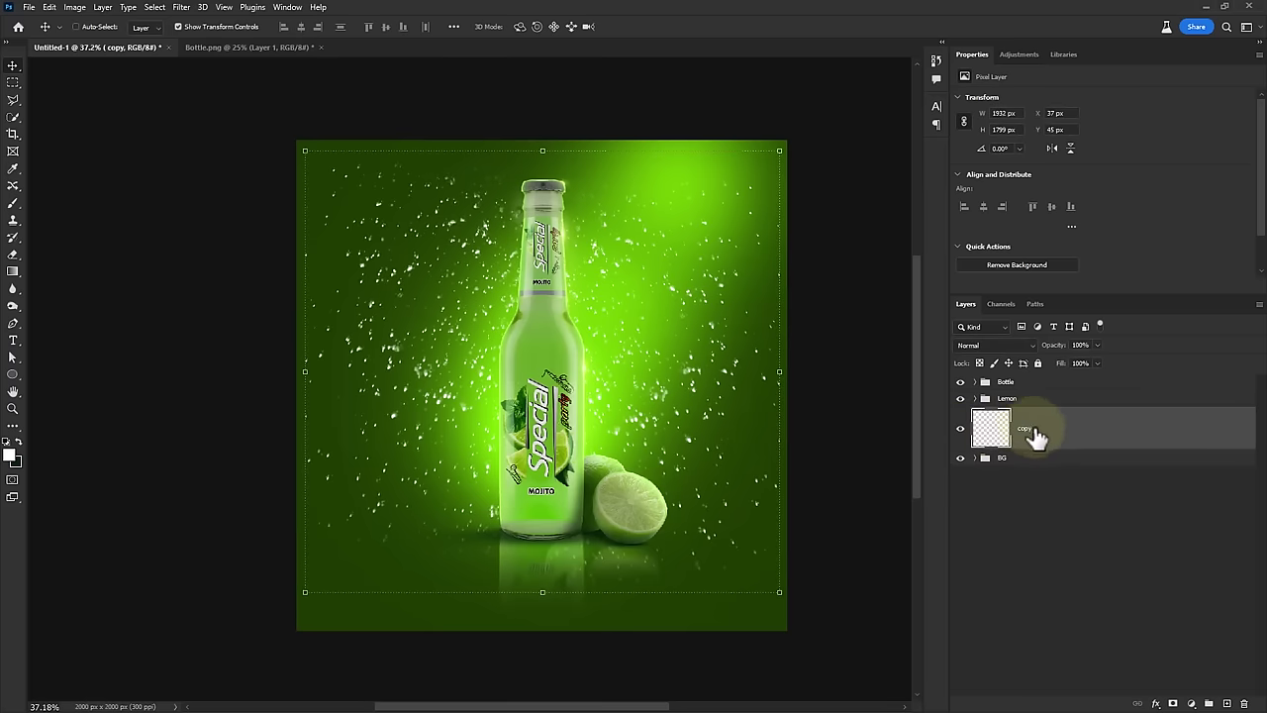
{"action": "left_click", "coordinate": [1227, 703]}
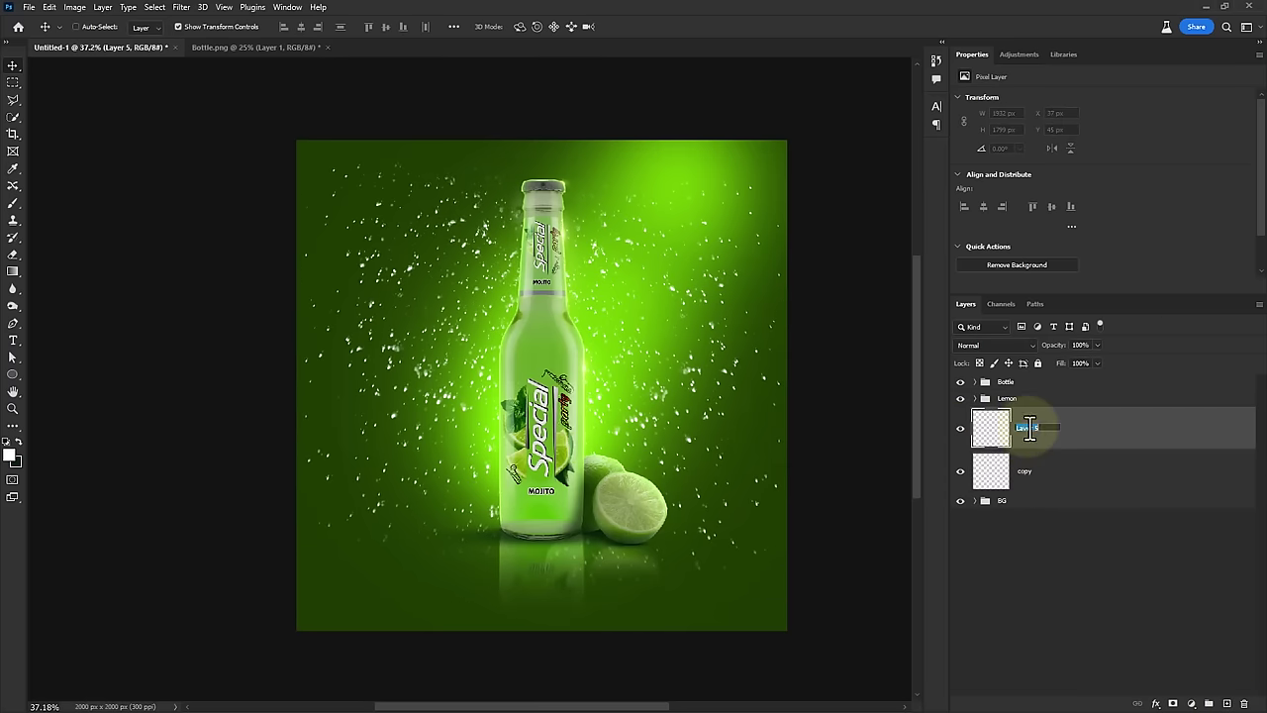
{"action": "key", "text": "Return"}
Stamp a water splash brush, enlarge and rotate it around the bottle, then delete the copy layer
{"action": "key", "text": "b"}
{"action": "right_click", "coordinate": [515, 257]}
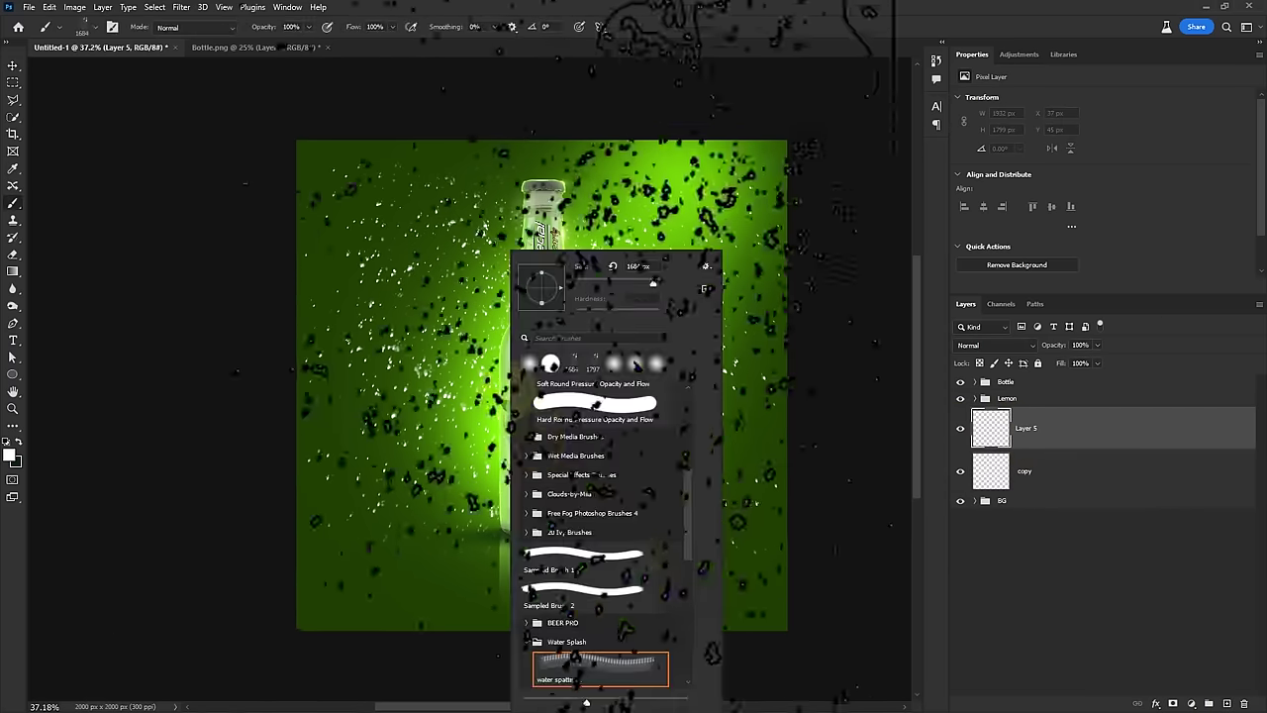
{"action": "scroll", "coordinate": [644, 603], "scroll_direction": "down", "scroll_amount": 3}
{"action": "left_click", "coordinate": [634, 654]}
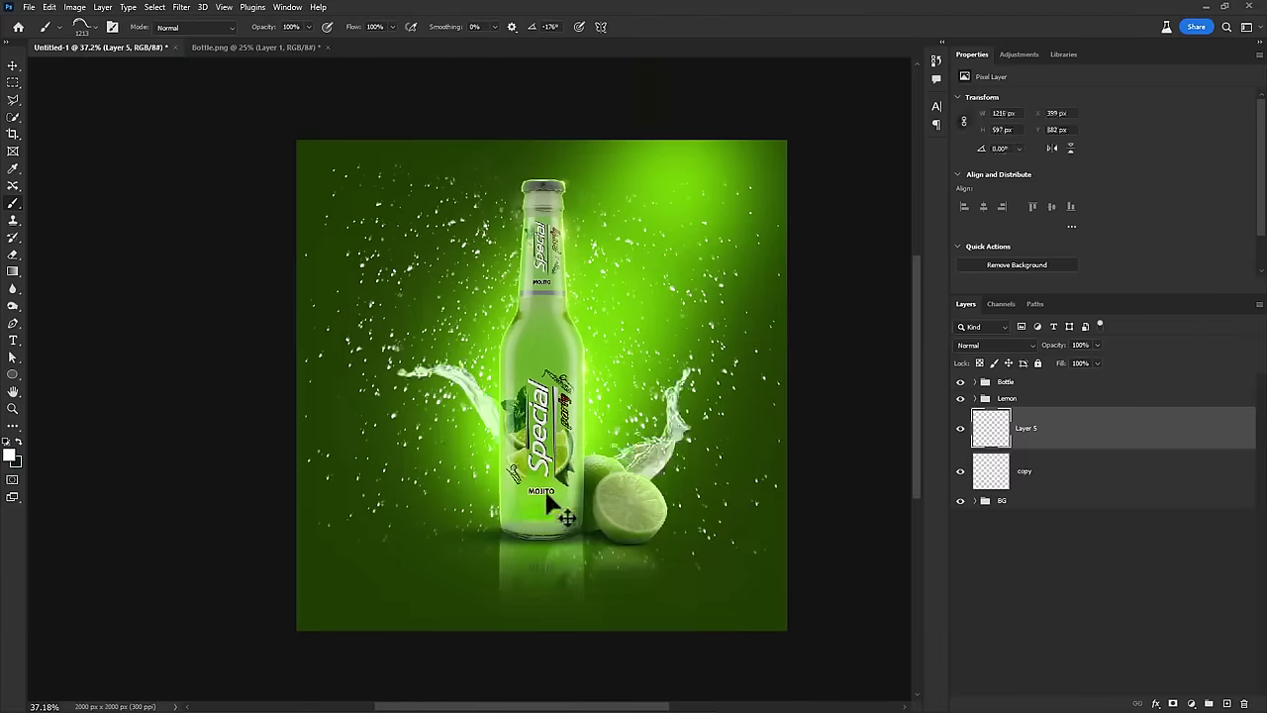
{"action": "left_click_drag", "start_coordinate": [561, 514], "coordinate": [535, 540]}
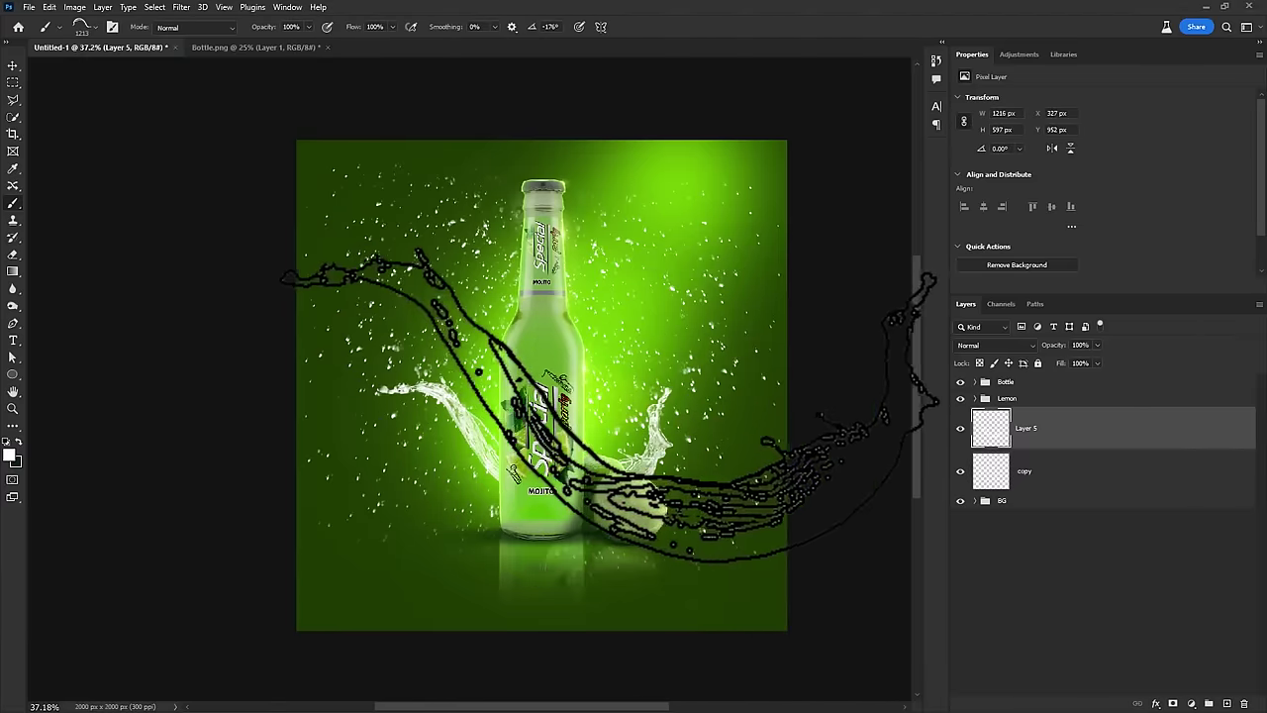
{"action": "left_click", "coordinate": [13, 65]}
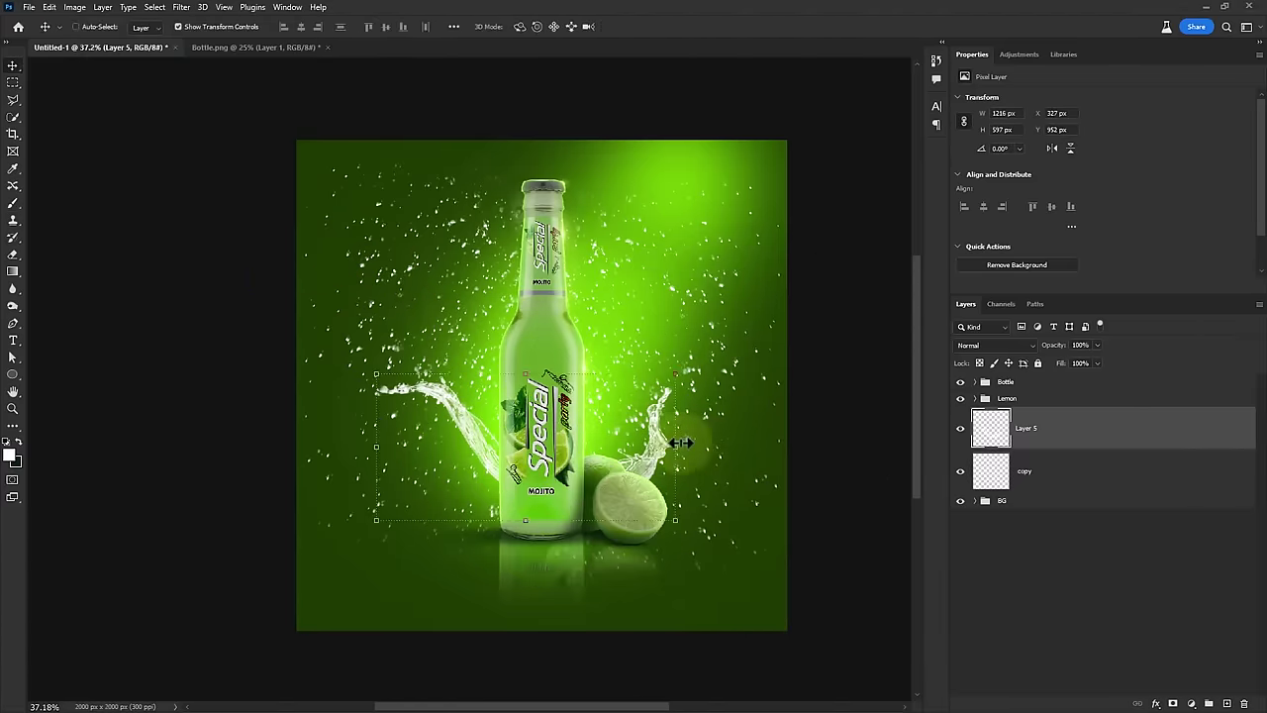
{"action": "mouse_move", "coordinate": [681, 444]}
{"action": "left_mouse_down"}
{"action": "mouse_move", "coordinate": [759, 439]}
{"action": "mouse_move", "coordinate": [709, 561]}
{"action": "mouse_move", "coordinate": [654, 503]}
{"action": "left_mouse_up"}
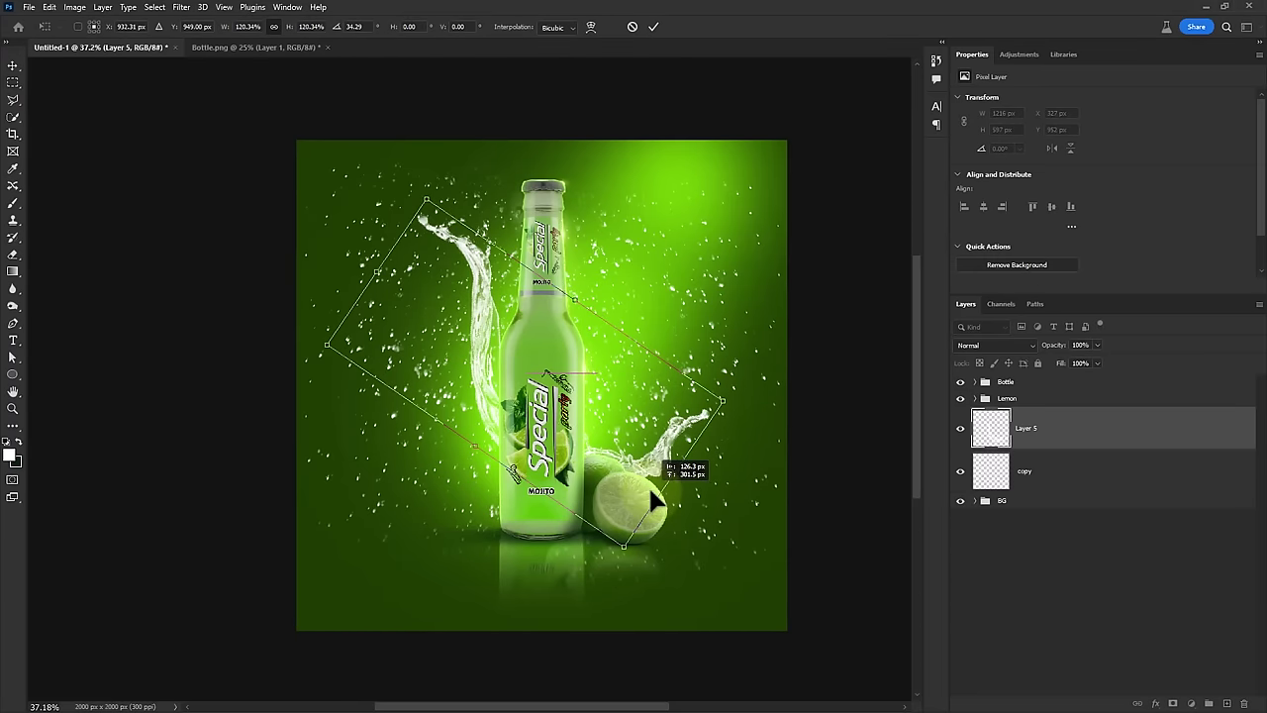
{"action": "key", "text": "Return"}
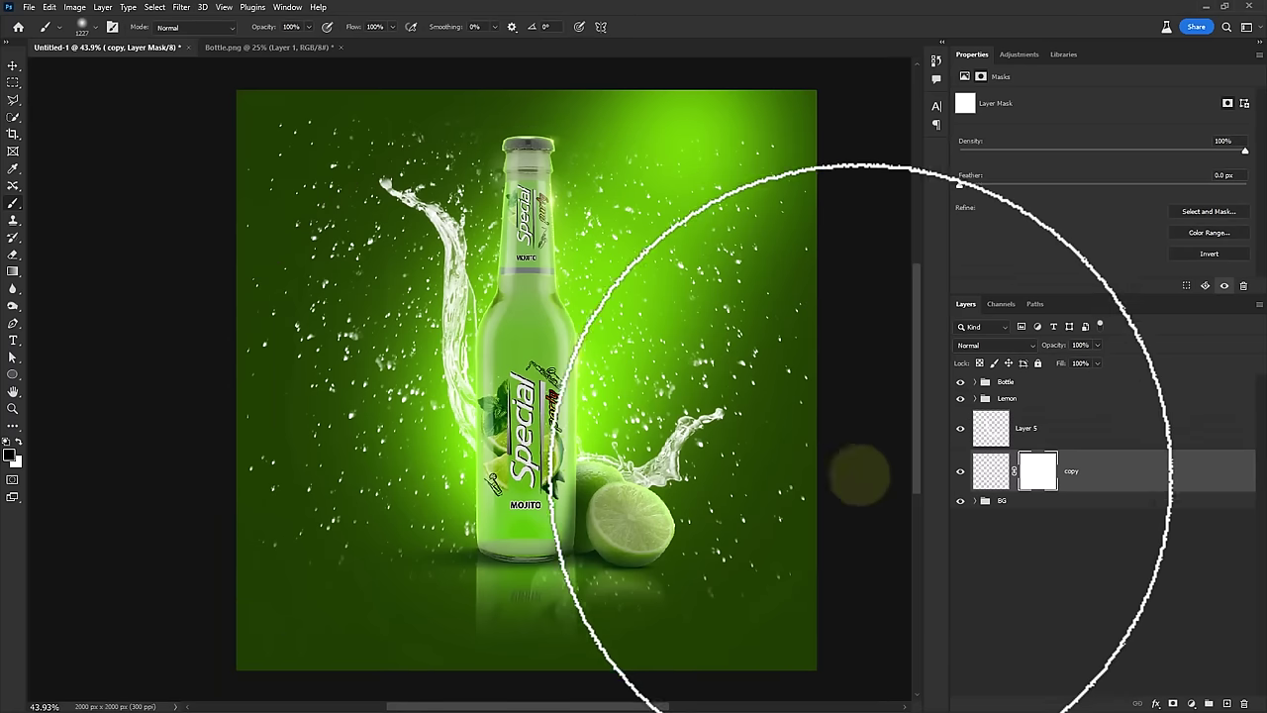
{"action": "mouse_move", "coordinate": [1133, 483]}
{"action": "left_mouse_down"}
{"action": "mouse_move", "coordinate": [1195, 644]}
{"action": "mouse_move", "coordinate": [1245, 703]}
{"action": "left_mouse_up"}
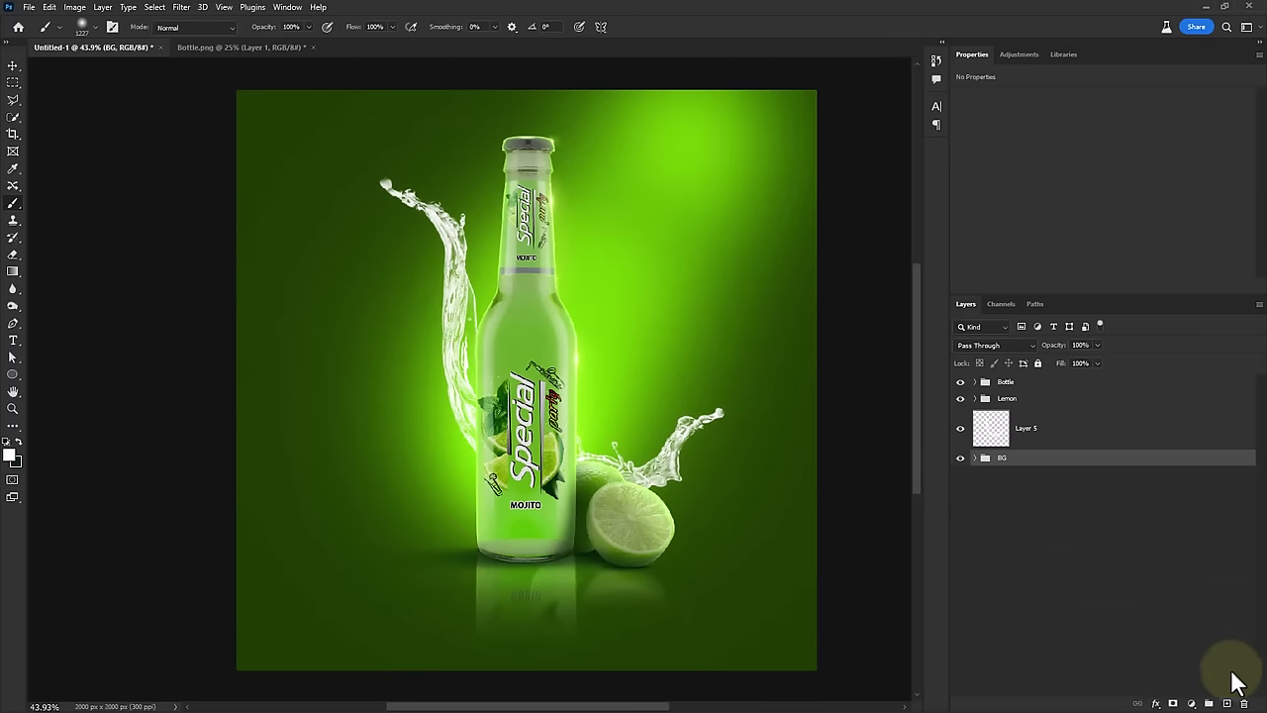
On a new Layer 6, stamp an istockphoto water splash to the right of the bottle
{"action": "left_click", "coordinate": [1227, 703]}
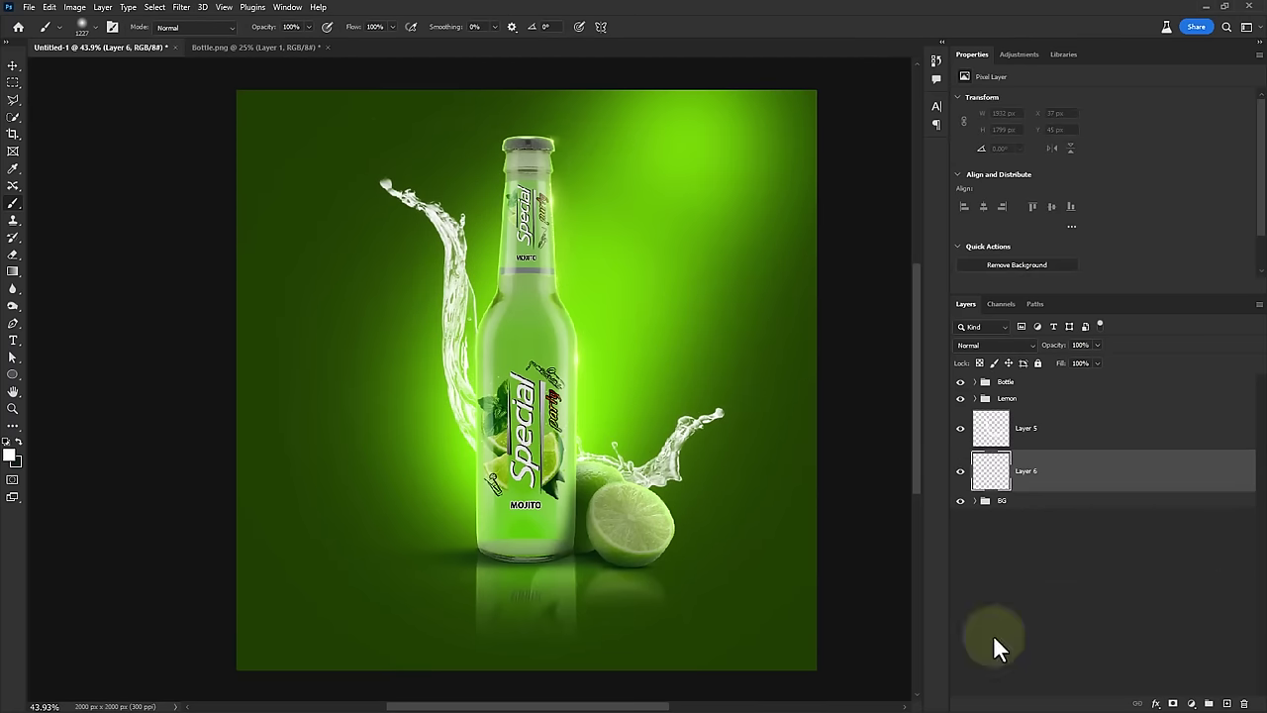
{"action": "right_click", "coordinate": [435, 388]}
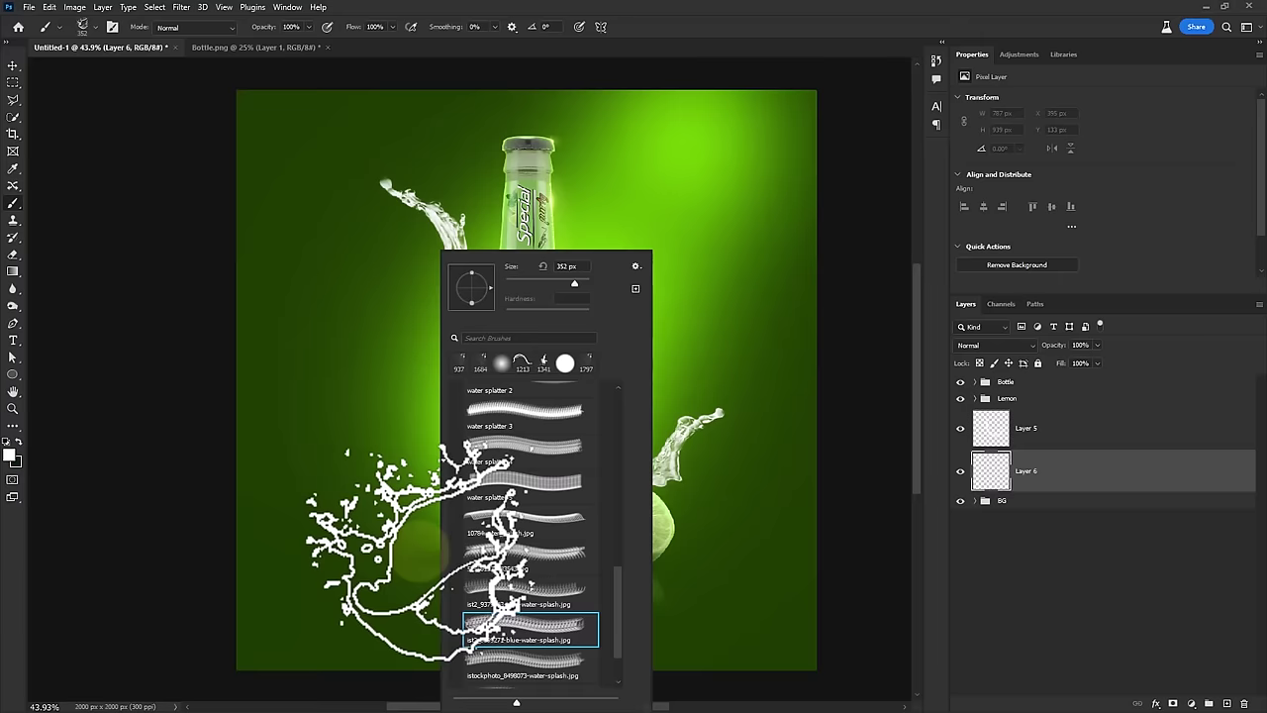
{"action": "right_click", "coordinate": [570, 554]}
{"action": "left_click", "coordinate": [658, 674]}
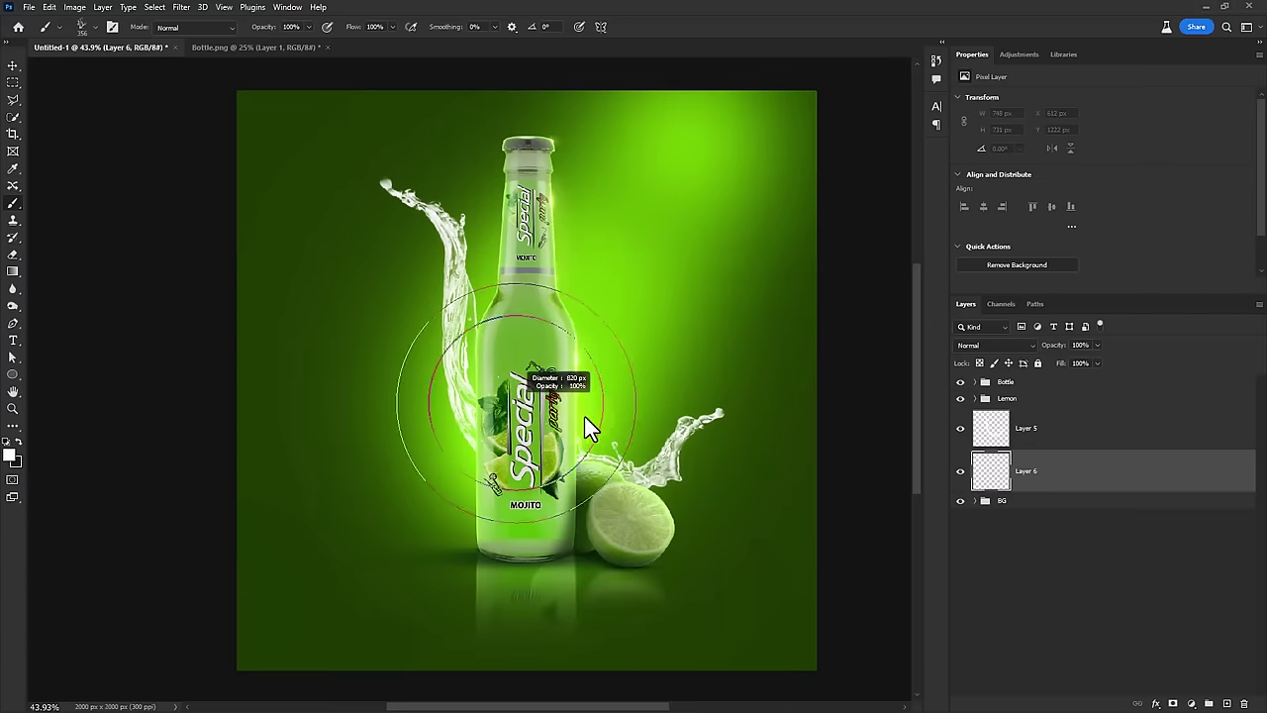
{"action": "left_click", "coordinate": [613, 359]}
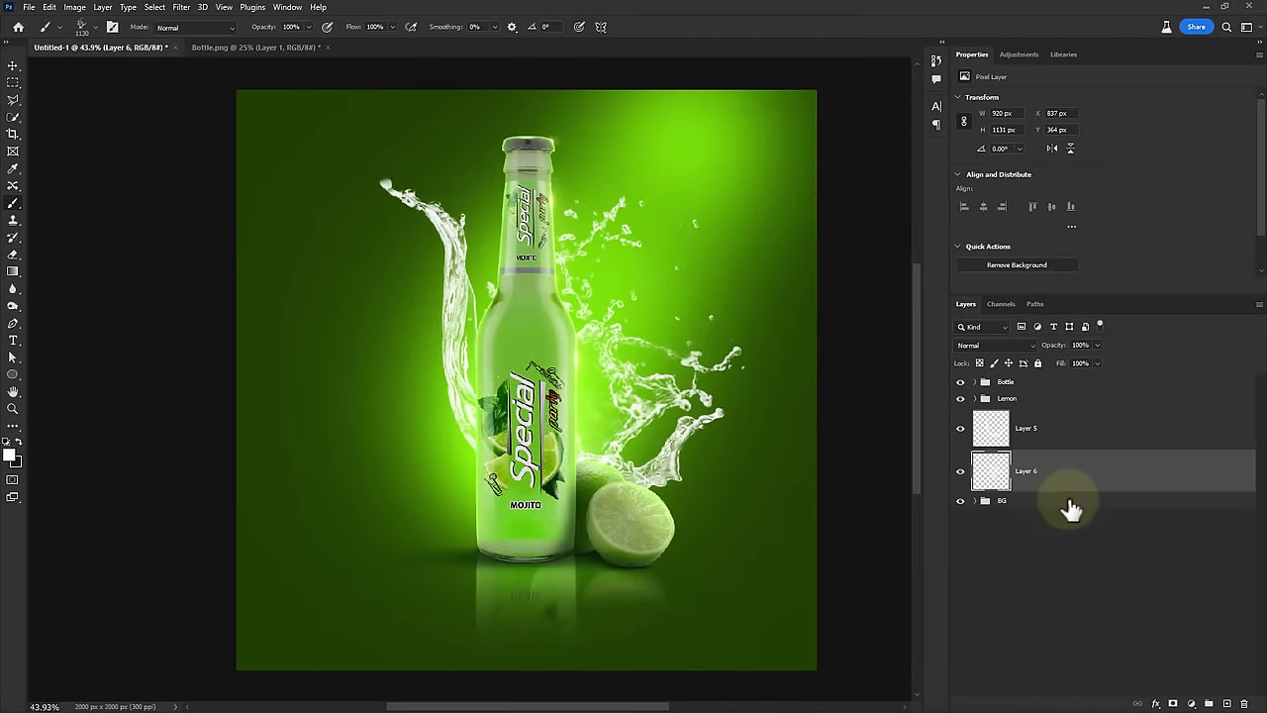
Drag Lemon 1.png from File Explorer onto the canvas above the Bottle group
{"action": "left_click", "coordinate": [1087, 384]}
{"action": "key", "text": "alt+Tab"}
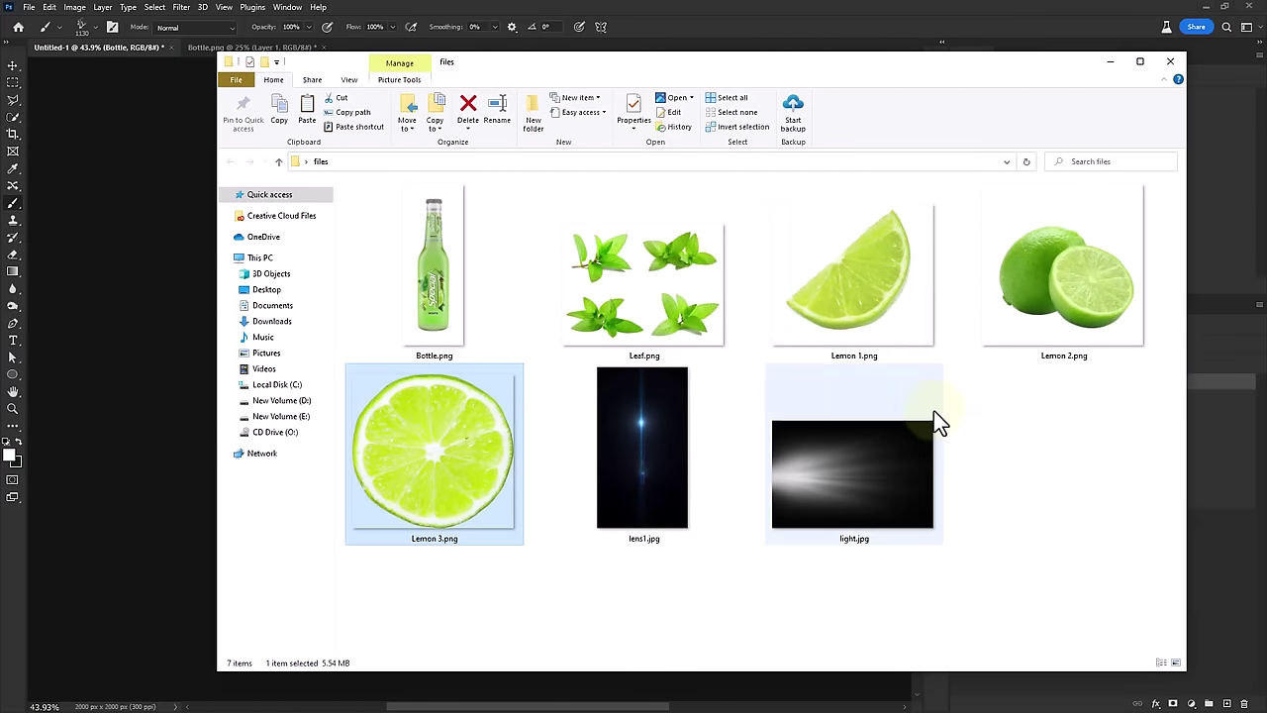
{"action": "left_click", "coordinate": [868, 328]}
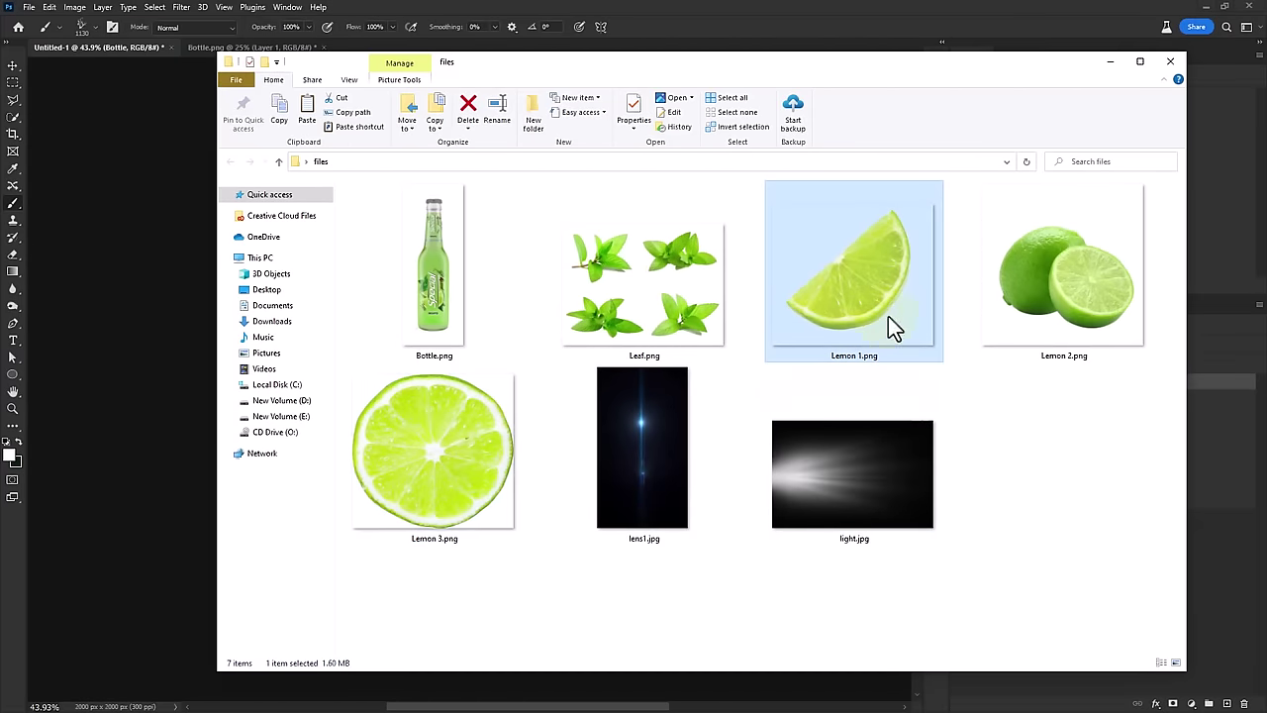
{"action": "left_click_drag", "start_coordinate": [888, 316], "coordinate": [155, 490]}
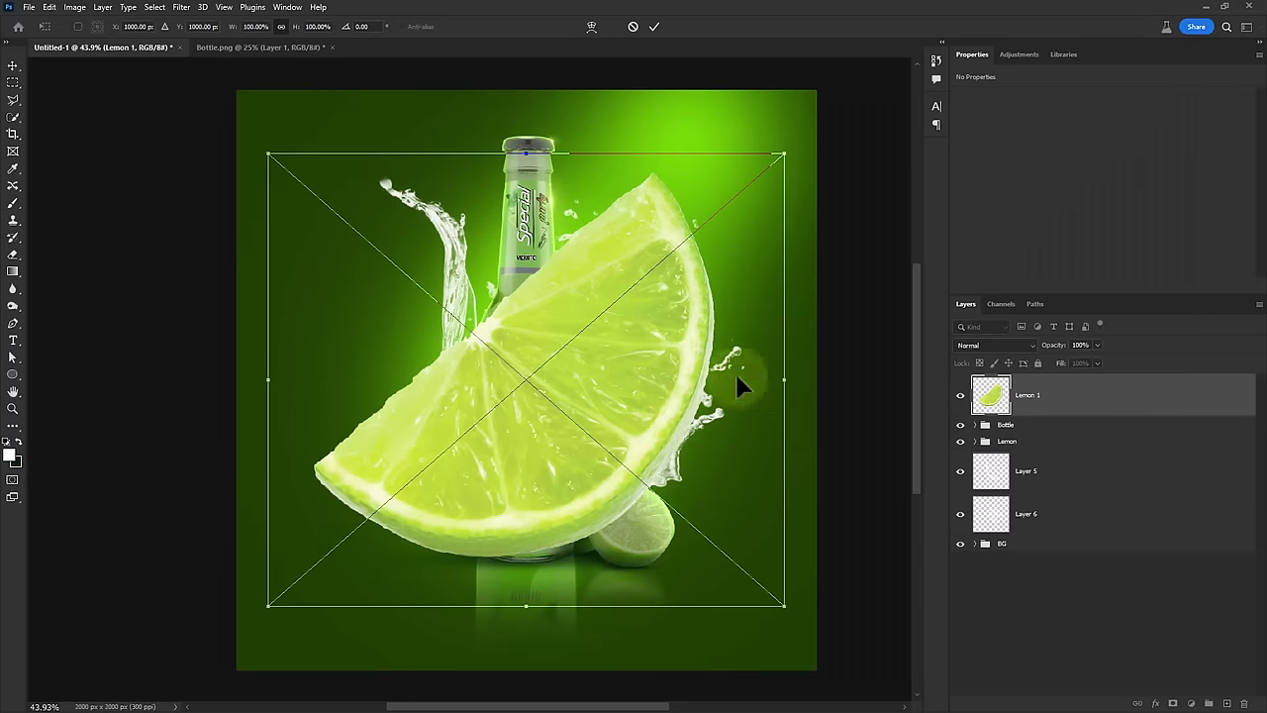
Scale down Lemon 1, rotate it about −17°, and set it against the bottle's lower left
{"action": "mouse_move", "coordinate": [782, 379]}
{"action": "left_mouse_down"}
{"action": "mouse_move", "coordinate": [464, 376]}
{"action": "mouse_move", "coordinate": [473, 450]}
{"action": "left_mouse_up"}
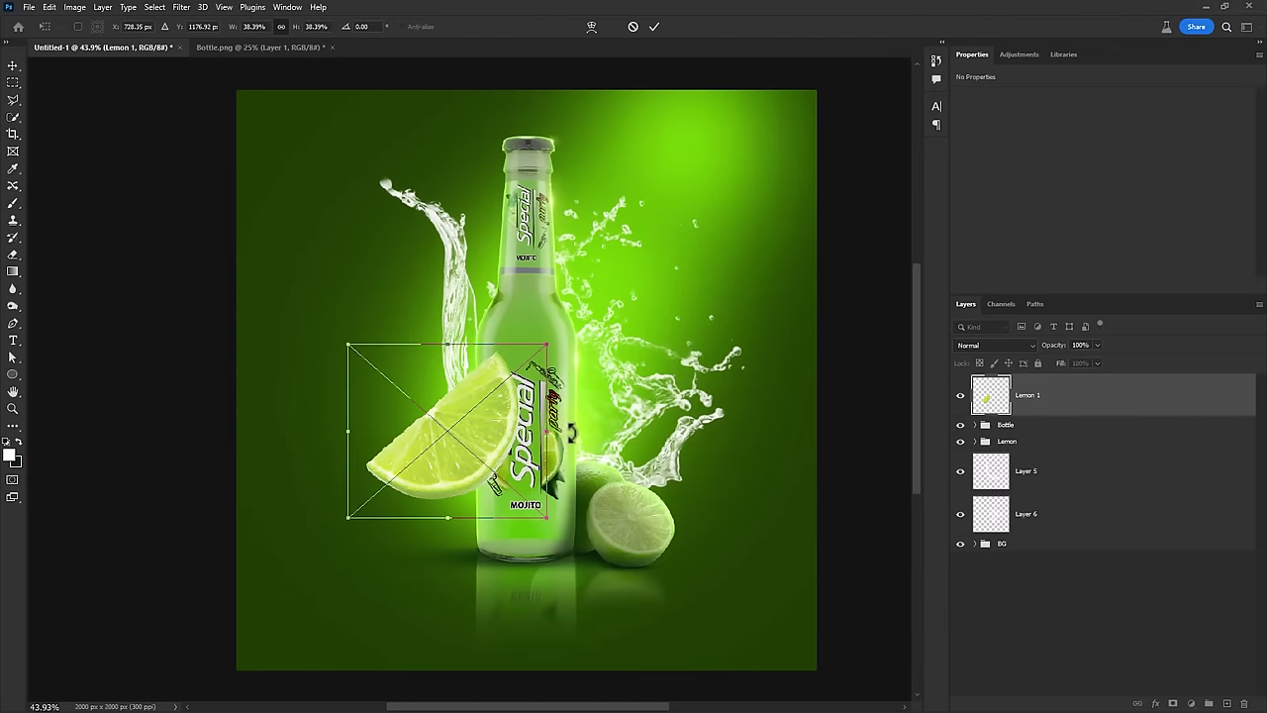
{"action": "mouse_move", "coordinate": [551, 450]}
{"action": "left_mouse_down"}
{"action": "mouse_move", "coordinate": [559, 411]}
{"action": "mouse_move", "coordinate": [521, 433]}
{"action": "mouse_move", "coordinate": [476, 434]}
{"action": "left_mouse_up"}
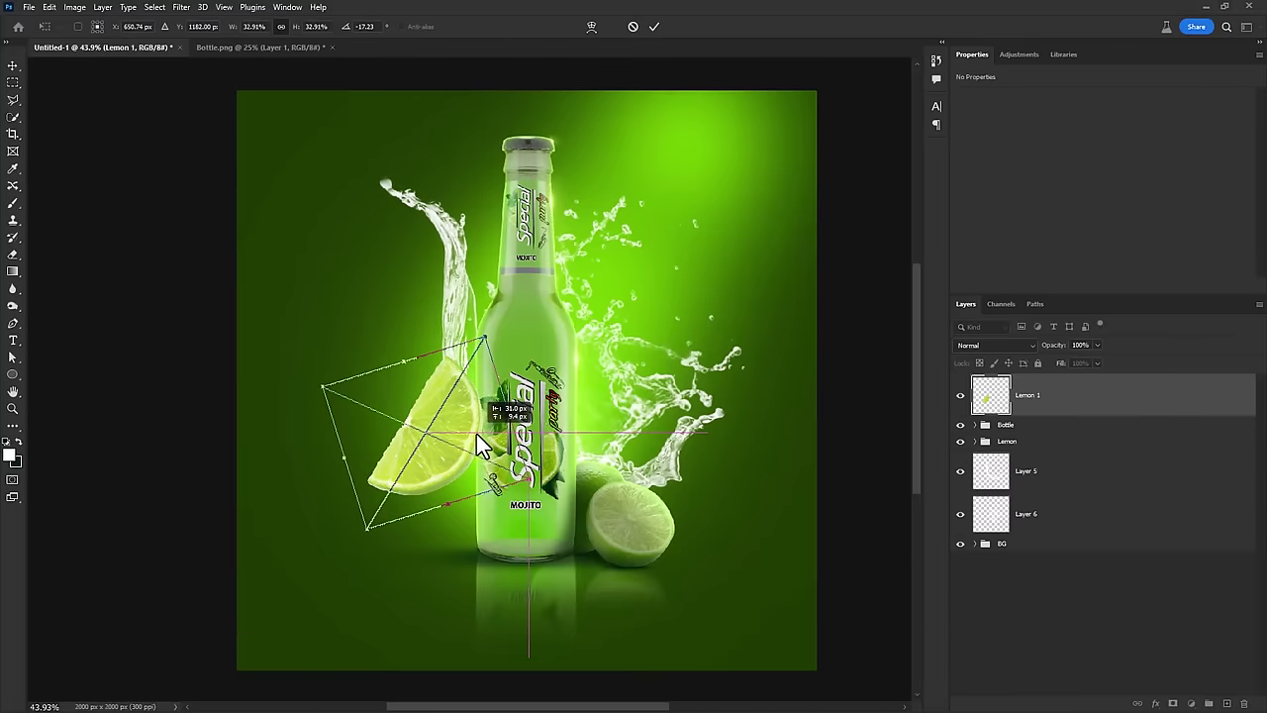
{"action": "left_click_drag", "start_coordinate": [476, 434], "coordinate": [479, 435]}
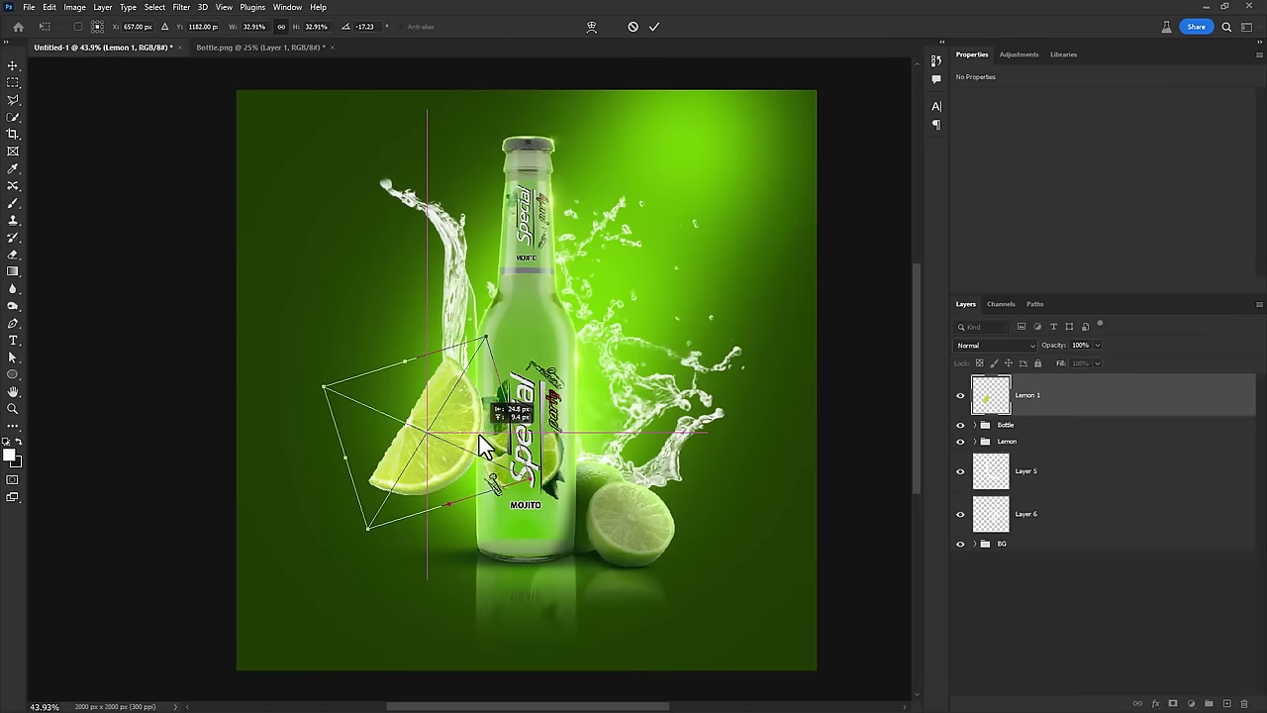
{"action": "key", "text": "Return"}
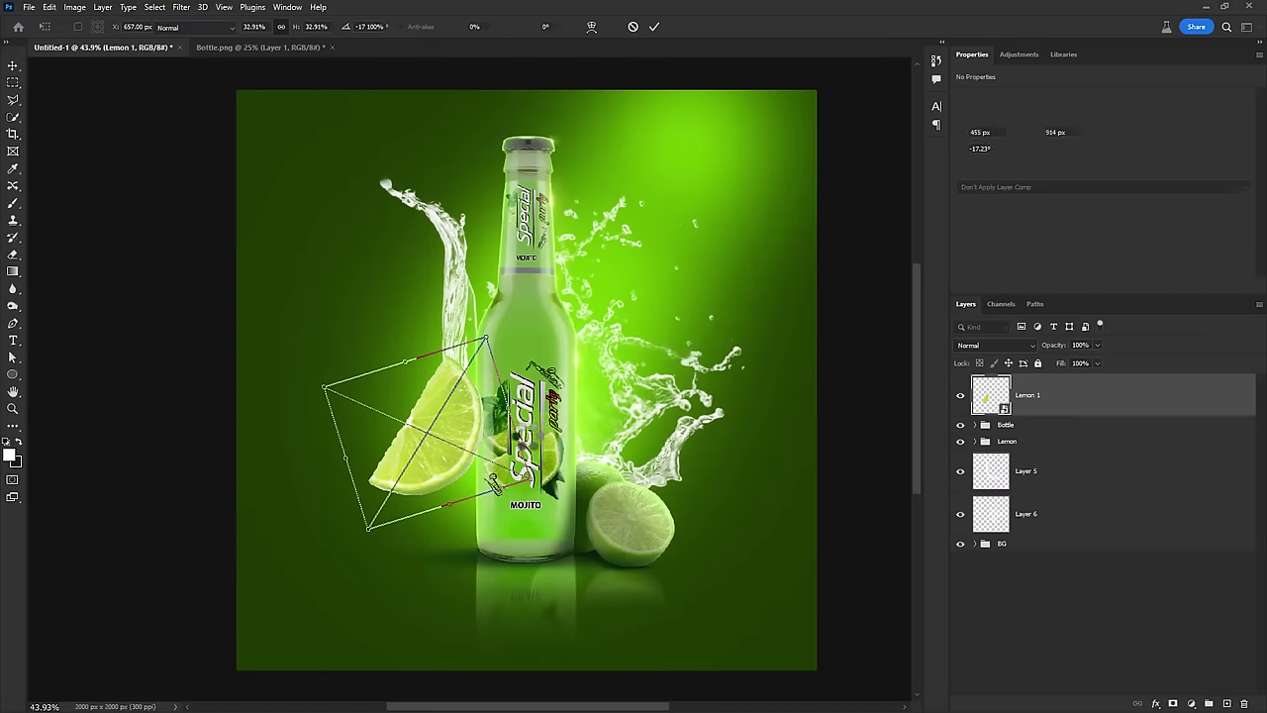
Select the Hard Round brush
{"action": "key", "text": "b"}
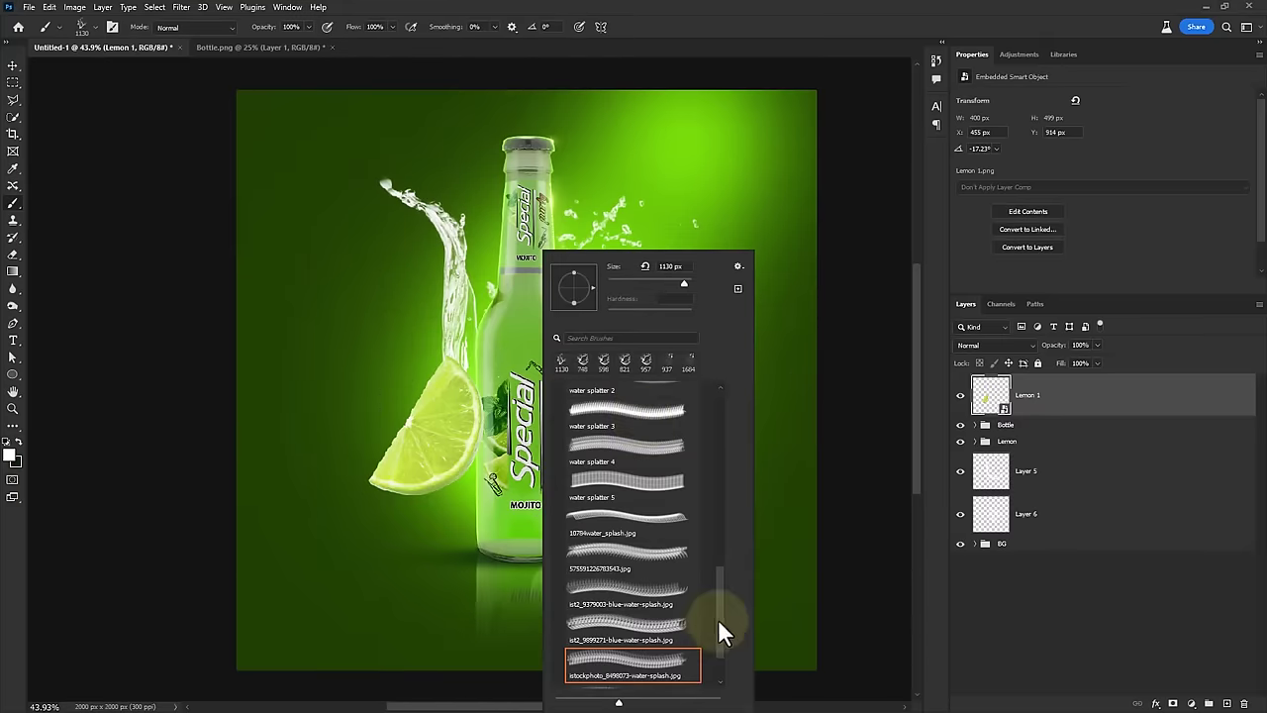
{"action": "left_click_drag", "start_coordinate": [718, 620], "coordinate": [742, 371]}
{"action": "left_click", "coordinate": [660, 453]}
{"action": "key", "text": "Return"}
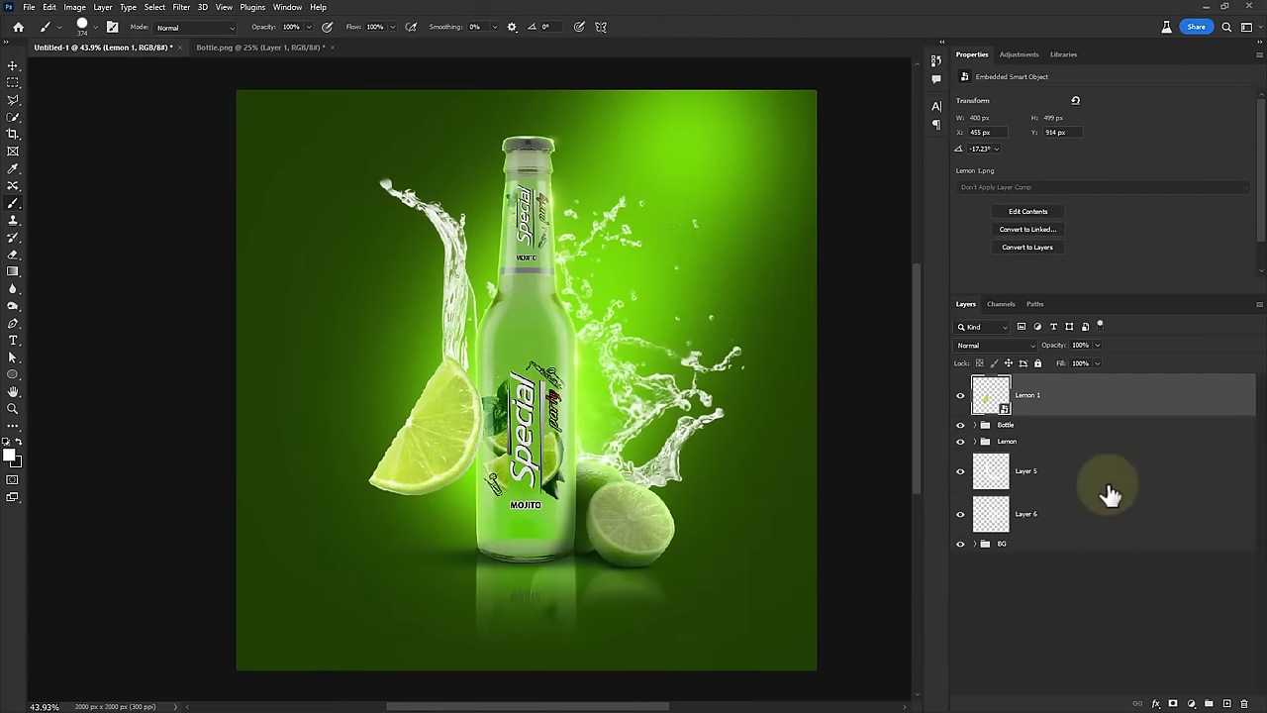
Add a Curves adjustment clipped to the Lemon 1 slice and pull it down to darken
{"action": "left_click", "coordinate": [1191, 703]}
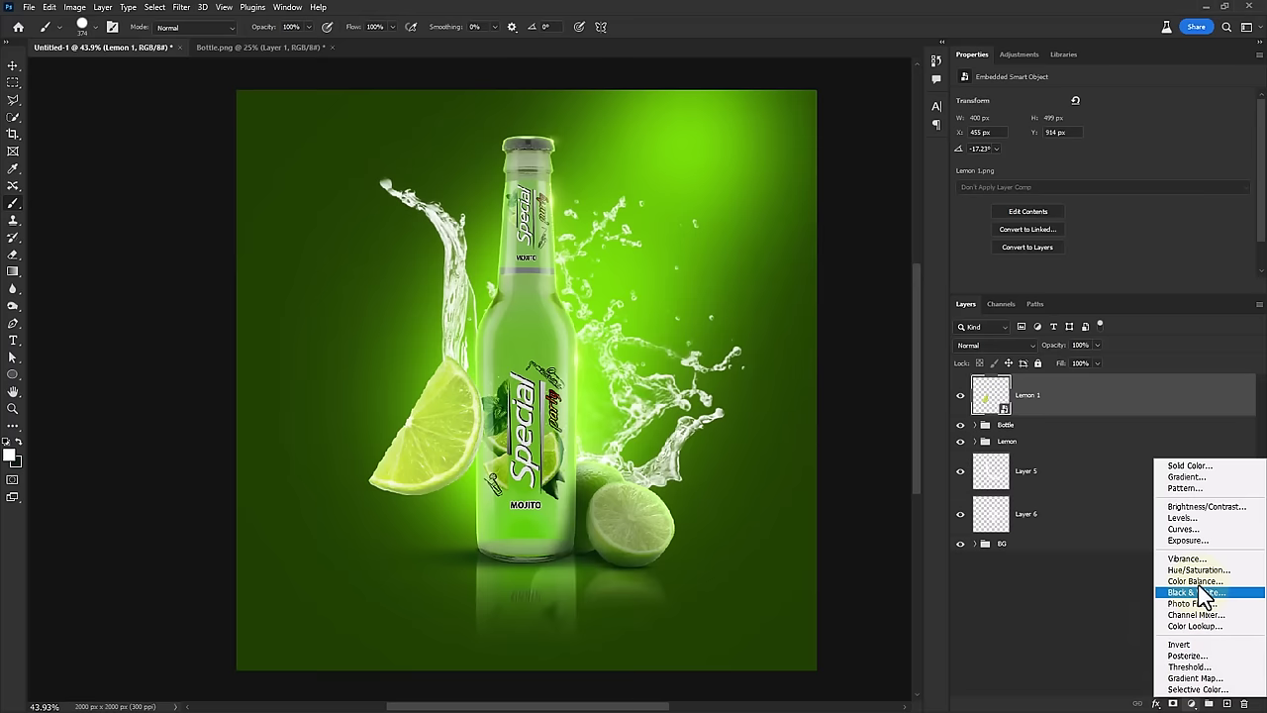
{"action": "left_click", "coordinate": [1186, 530]}
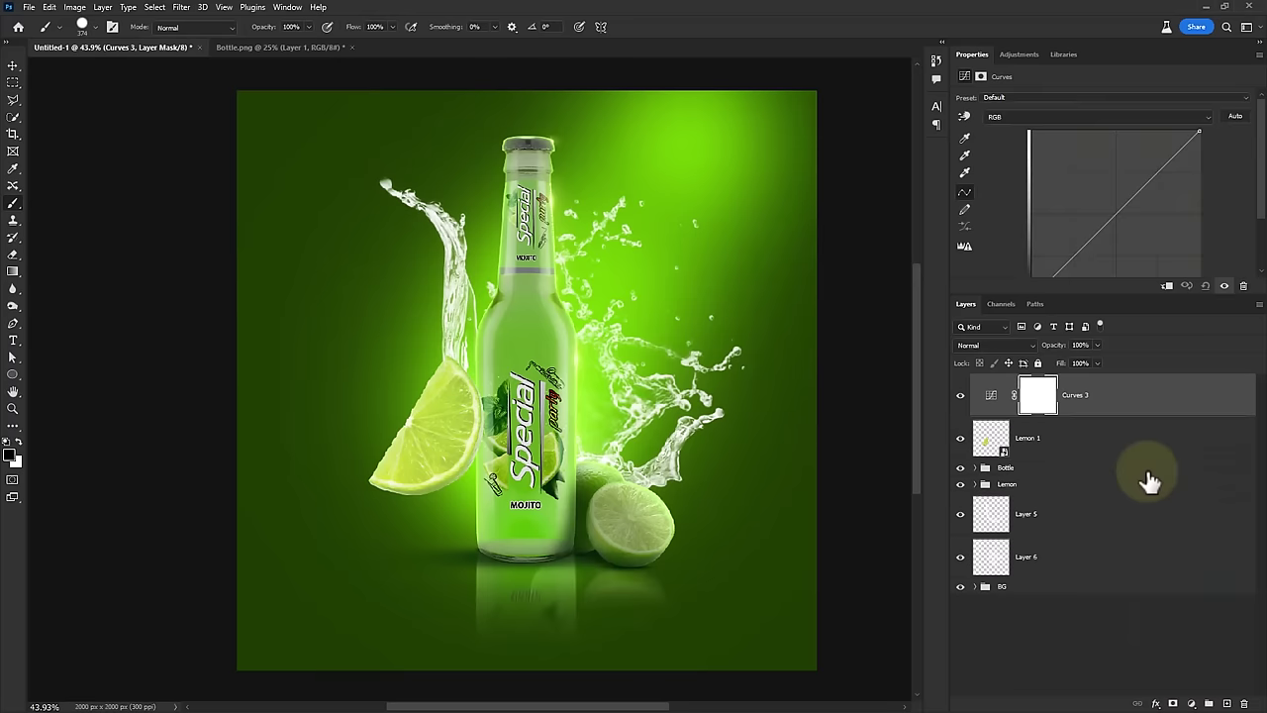
{"action": "left_click", "coordinate": [1081, 409], "text": "alt"}
{"action": "left_click_drag", "start_coordinate": [1200, 129], "coordinate": [1220, 190]}
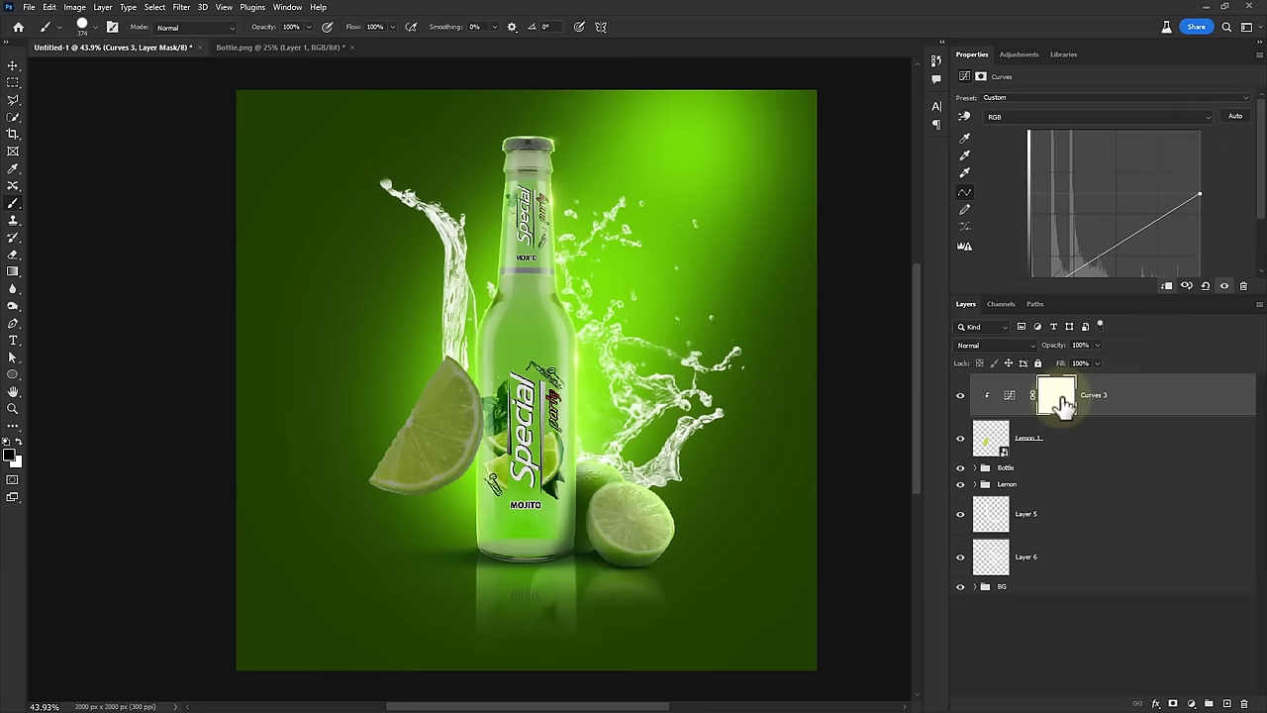
On the Curves mask, paint with a smaller brush to brighten the lime slice's upper edge
{"action": "left_click", "coordinate": [1055, 395]}
{"action": "right_click", "coordinate": [342, 414]}
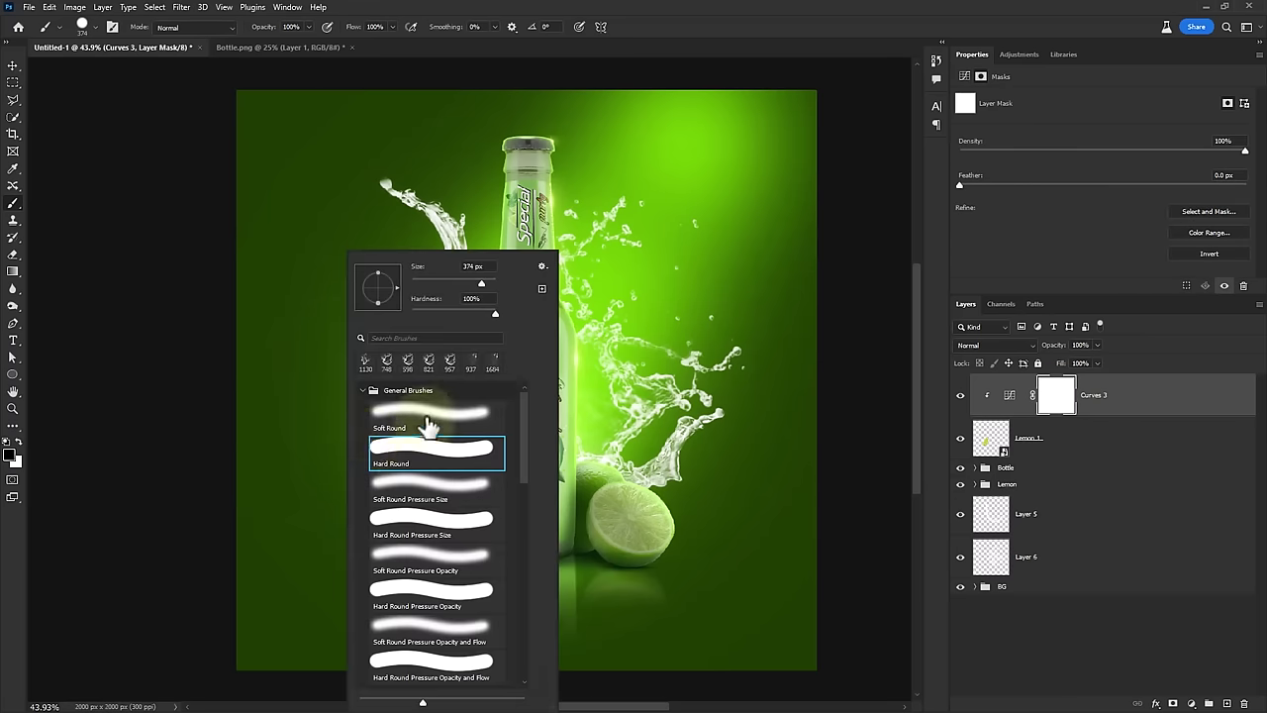
{"action": "key", "text": "Escape"}
{"action": "scroll", "coordinate": [386, 356], "scroll_direction": "up", "scroll_amount": 2, "text": "alt"}
{"action": "left_click_drag", "start_coordinate": [381, 414], "coordinate": [341, 413]}
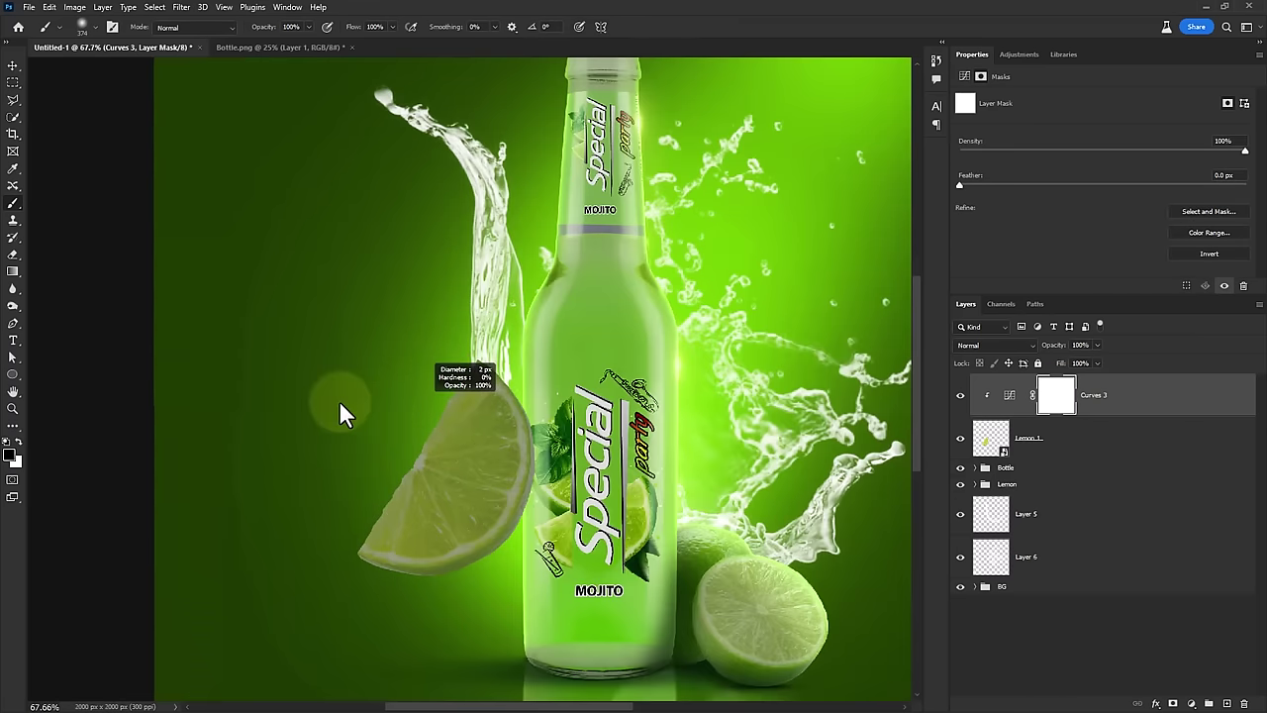
{"action": "scroll", "coordinate": [361, 421], "scroll_direction": "up", "scroll_amount": 2, "text": "alt"}
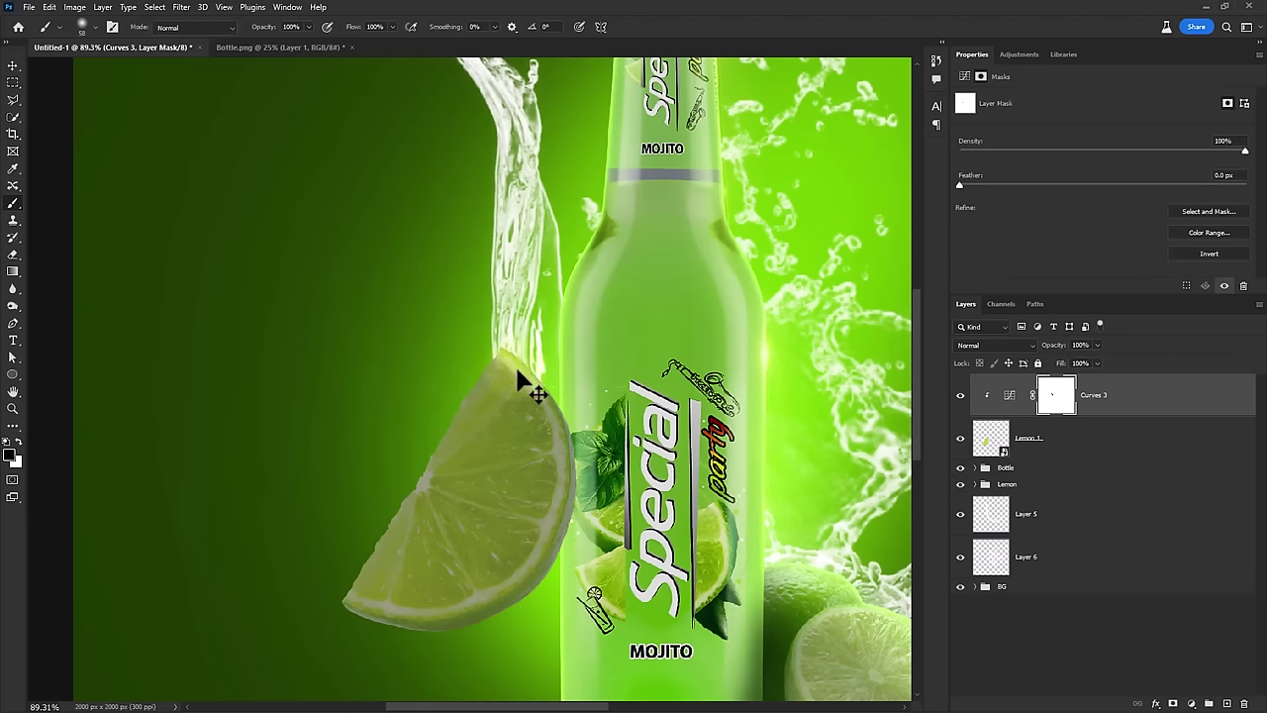
{"action": "left_click_drag", "start_coordinate": [495, 361], "coordinate": [340, 592]}
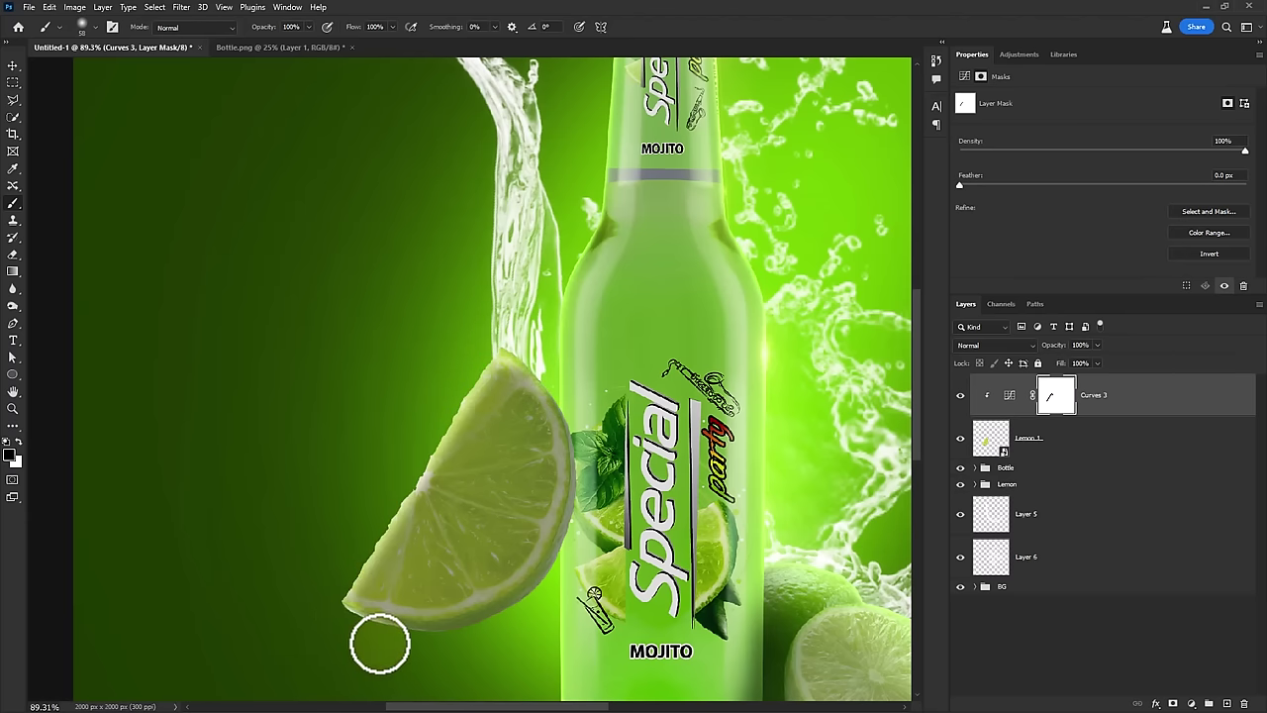
With a larger brush at about 31% opacity, mask more of the curves off the lime slice
{"action": "left_click_drag", "start_coordinate": [283, 549], "coordinate": [352, 556]}
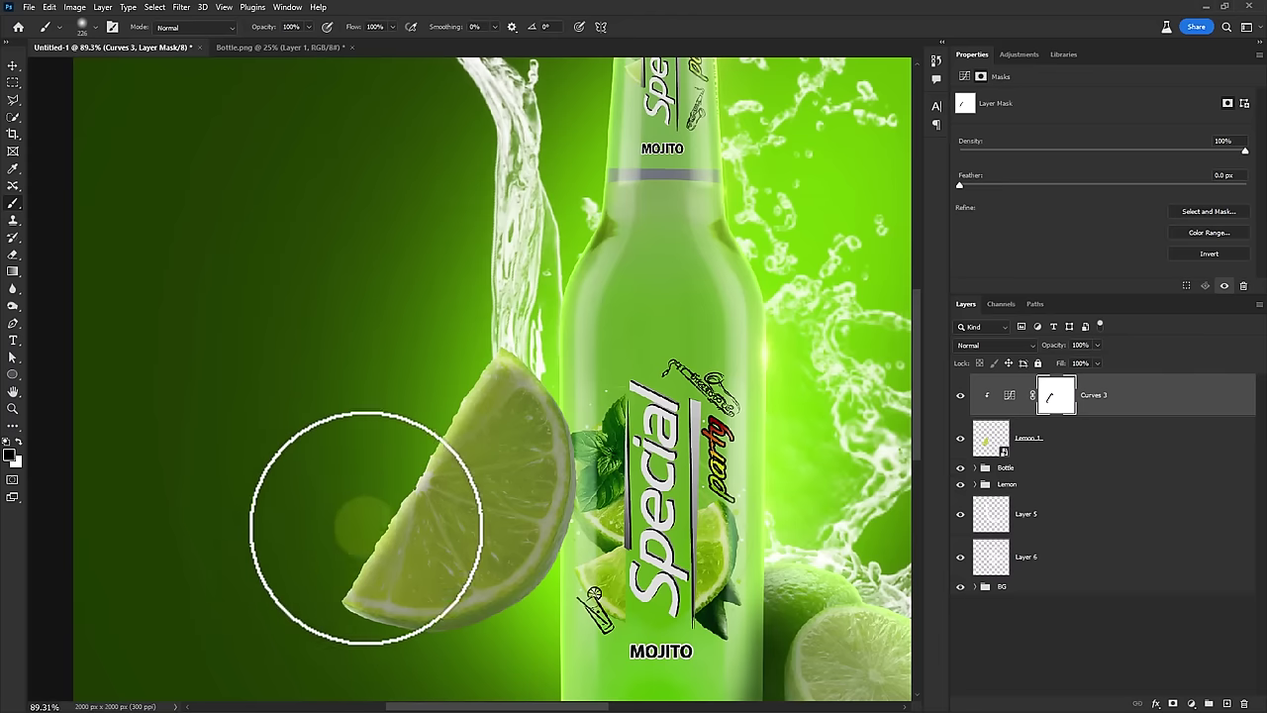
{"action": "left_click_drag", "start_coordinate": [263, 30], "coordinate": [224, 35]}
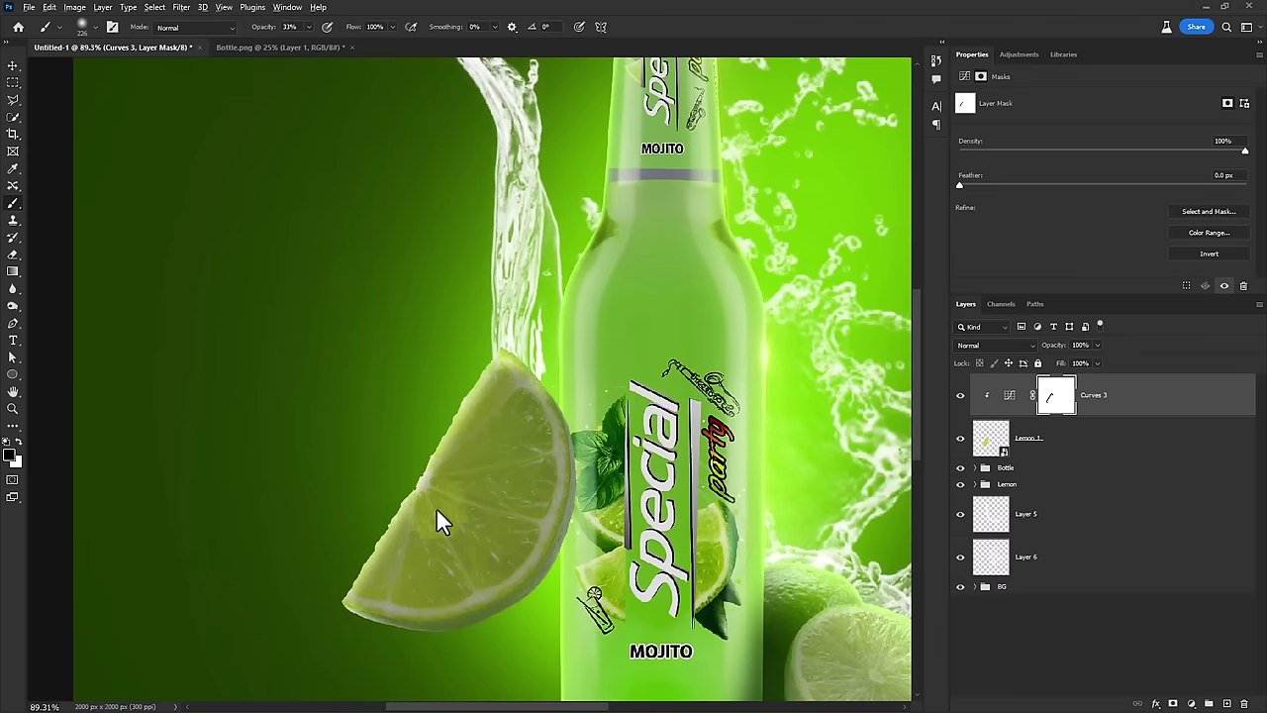
{"action": "left_click_drag", "start_coordinate": [438, 517], "coordinate": [343, 526]}
{"action": "left_click_drag", "start_coordinate": [455, 404], "coordinate": [371, 528]}
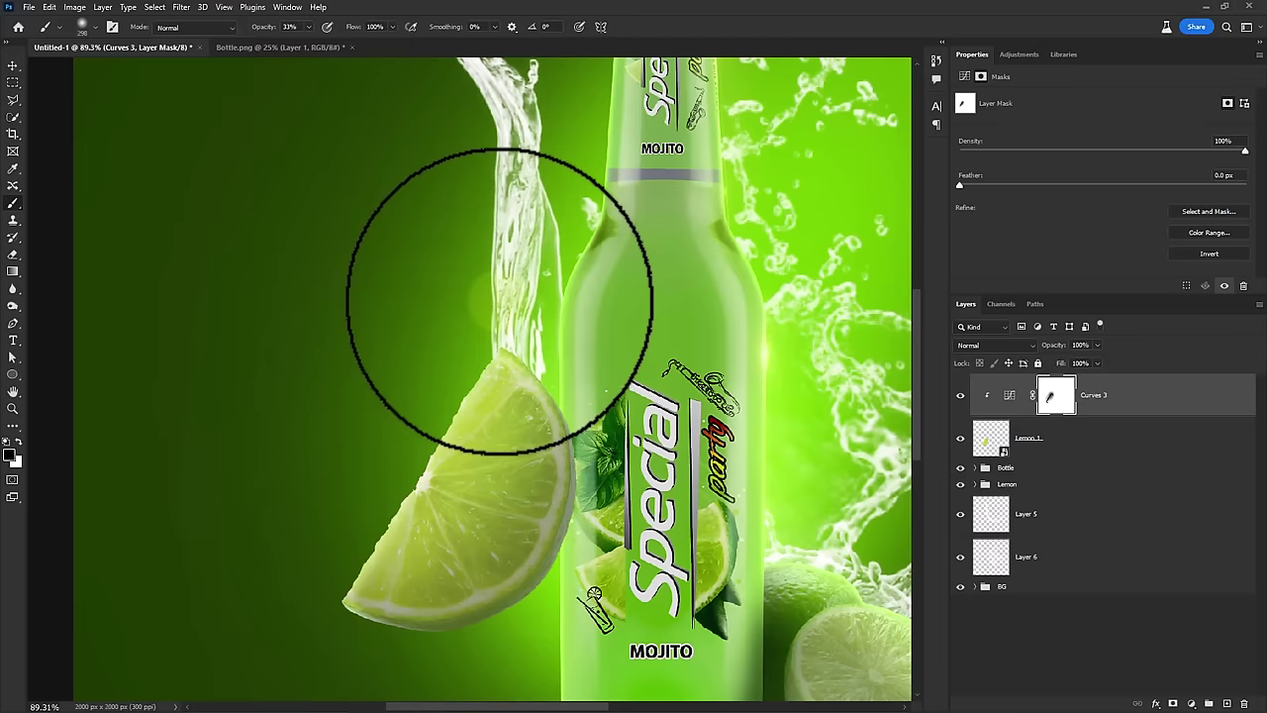
{"action": "scroll", "coordinate": [462, 345], "scroll_direction": "down", "scroll_amount": 3}
{"action": "scroll", "coordinate": [461, 346], "scroll_direction": "up", "scroll_amount": 2}
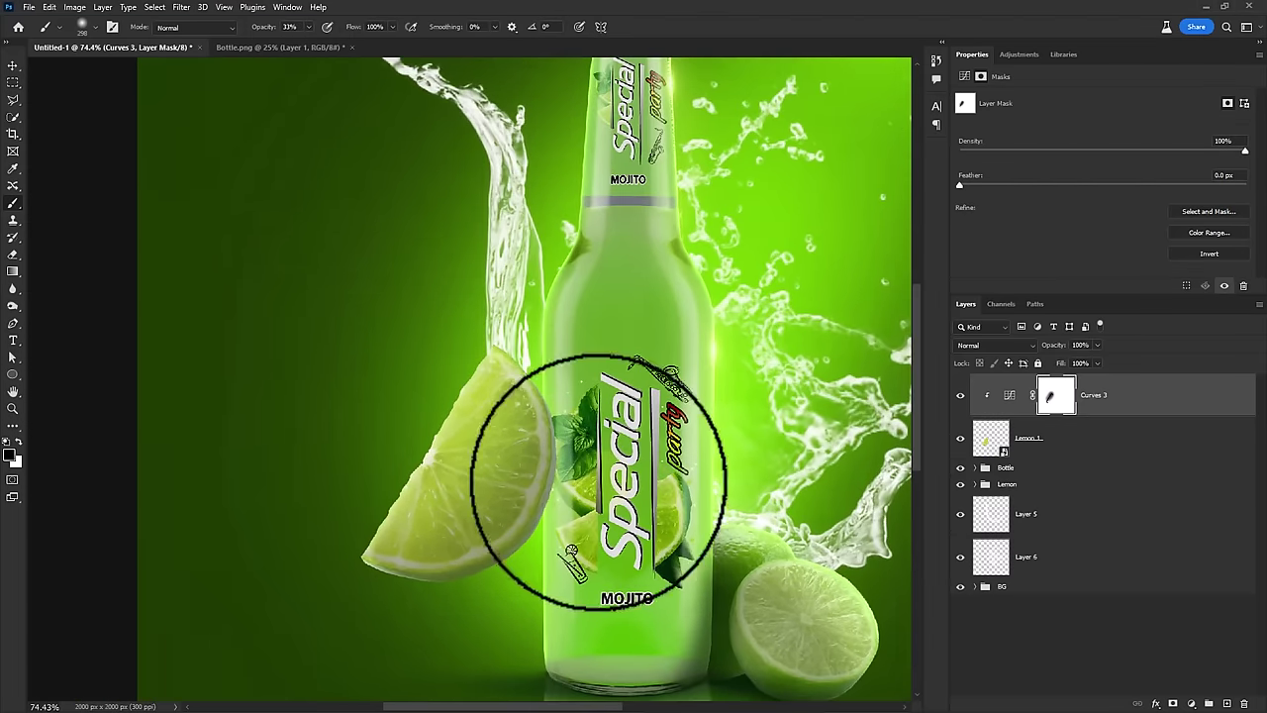
In the Bottle group, add a new Layer 7 above Curves 1, clipped to the bottle
{"action": "left_click", "coordinate": [1053, 467]}
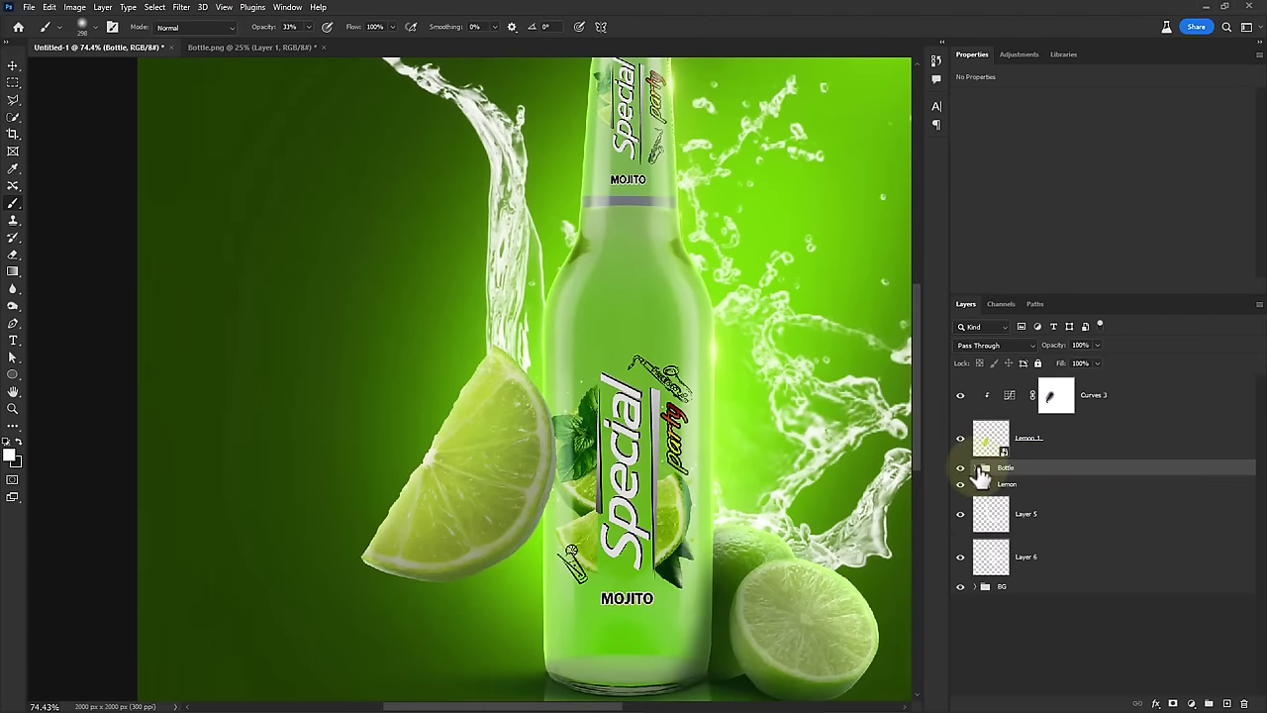
{"action": "left_click", "coordinate": [975, 467]}
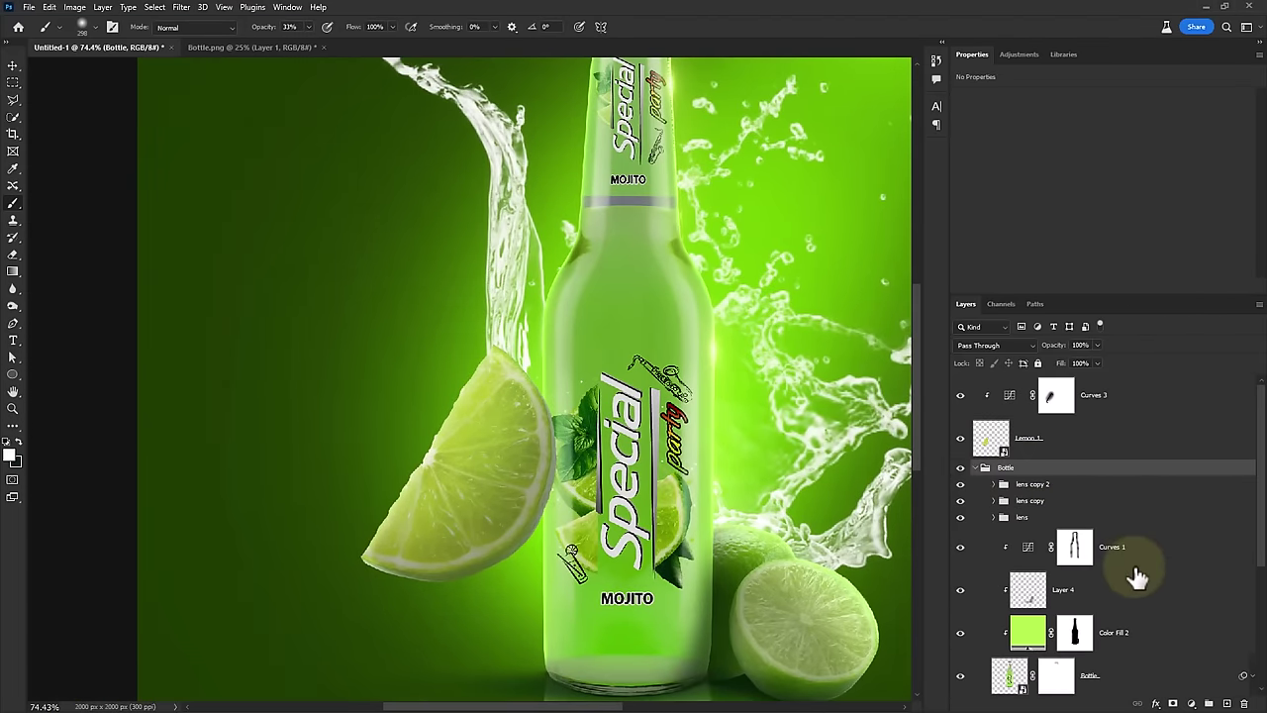
{"action": "scroll", "coordinate": [1132, 579], "scroll_direction": "down", "scroll_amount": 1}
{"action": "left_click", "coordinate": [1165, 504]}
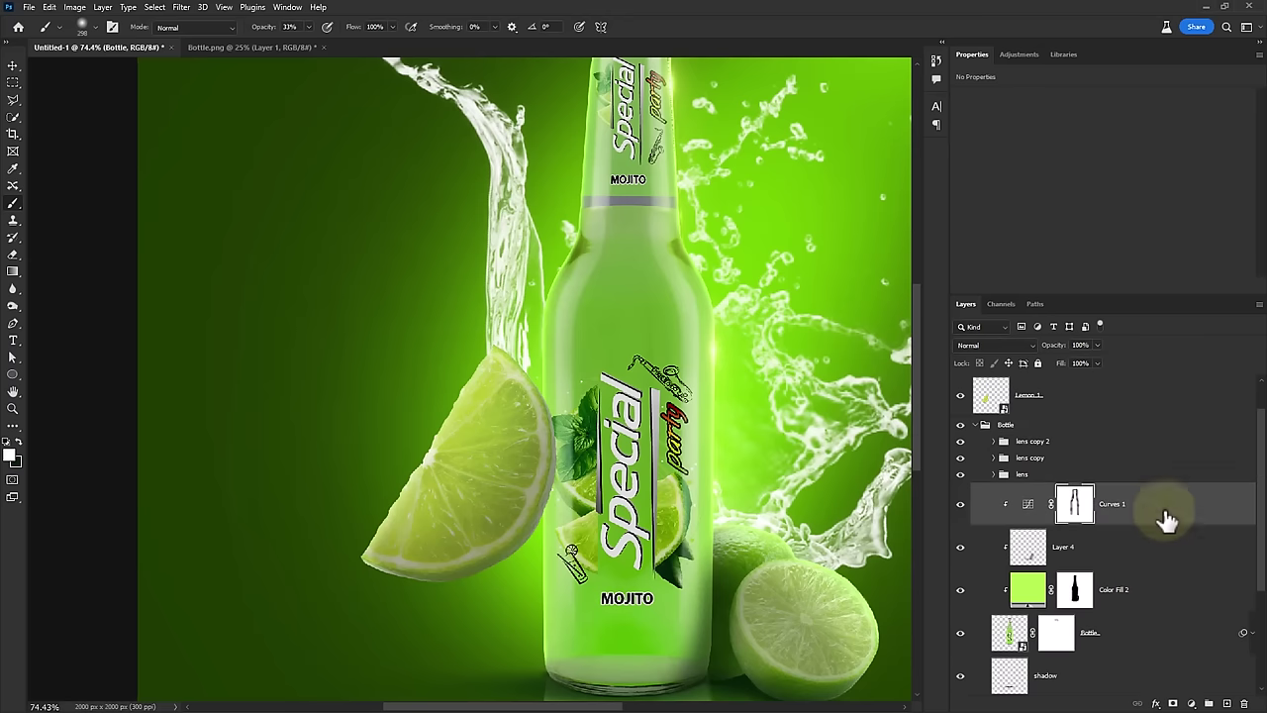
{"action": "left_click", "coordinate": [1208, 702]}
{"action": "left_click", "coordinate": [1148, 517], "text": "alt"}
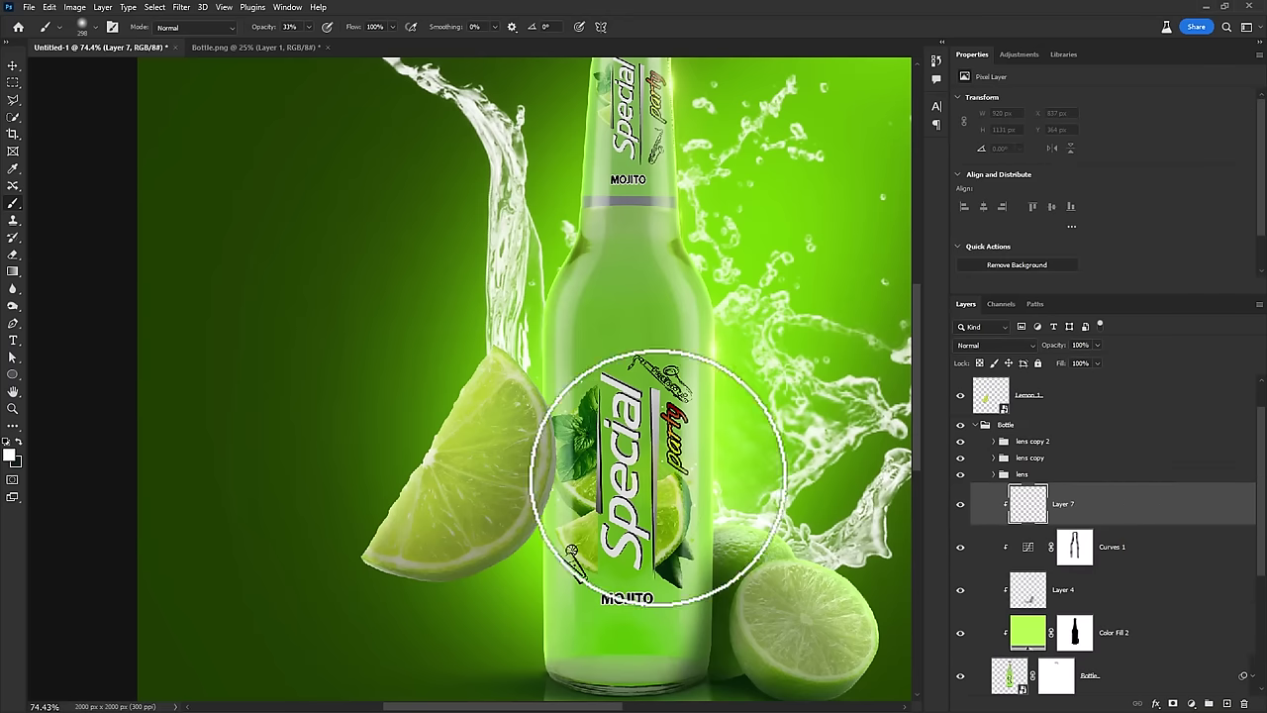
Paint a soft black shadow where the lime slice overlaps the bottle
{"action": "left_click", "coordinate": [20, 442]}
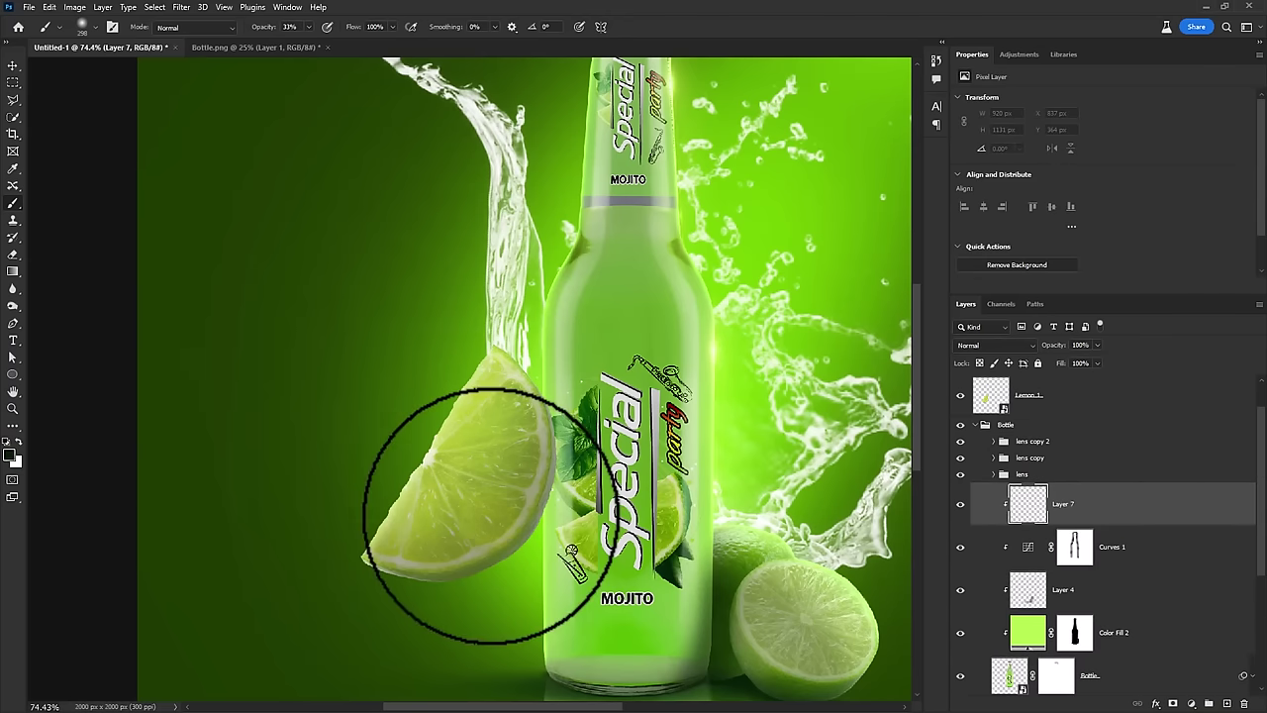
{"action": "left_click_drag", "start_coordinate": [519, 480], "coordinate": [548, 492]}
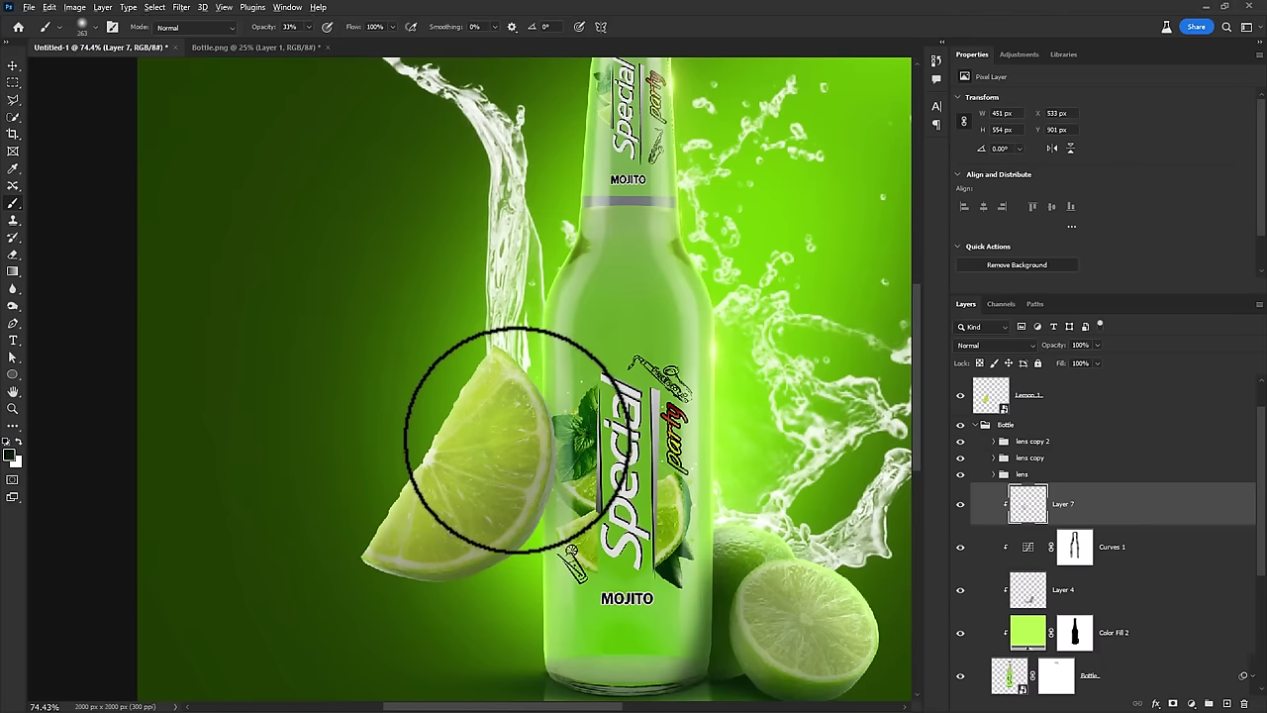
{"action": "mouse_move", "coordinate": [467, 424]}
{"action": "left_mouse_down"}
{"action": "mouse_move", "coordinate": [507, 486]}
{"action": "mouse_move", "coordinate": [490, 485]}
{"action": "mouse_move", "coordinate": [515, 427]}
{"action": "mouse_move", "coordinate": [522, 435]}
{"action": "mouse_move", "coordinate": [504, 425]}
{"action": "mouse_move", "coordinate": [510, 535]}
{"action": "mouse_move", "coordinate": [467, 425]}
{"action": "mouse_move", "coordinate": [513, 454]}
{"action": "left_mouse_up"}
{"action": "mouse_move", "coordinate": [487, 388]}
{"action": "left_mouse_down"}
{"action": "mouse_move", "coordinate": [487, 495]}
{"action": "mouse_move", "coordinate": [512, 527]}
{"action": "left_mouse_up"}
{"action": "scroll", "coordinate": [517, 560], "scroll_direction": "down", "scroll_amount": 2}
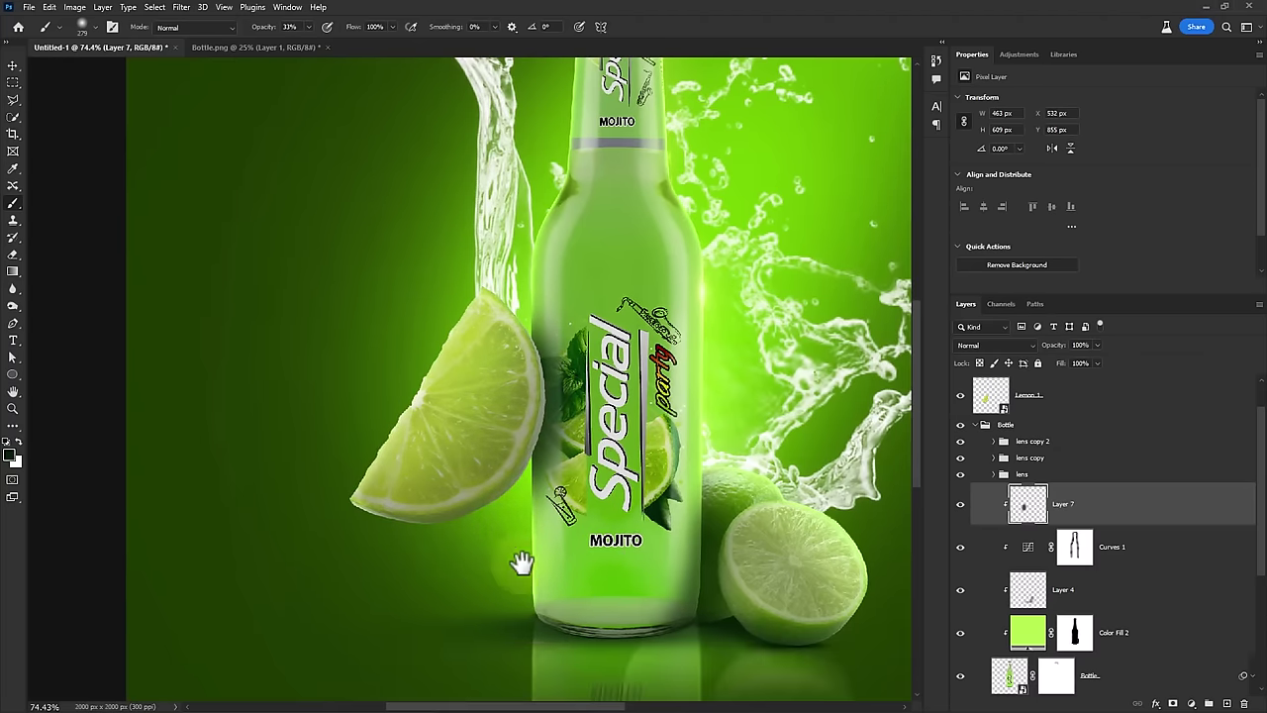
{"action": "scroll", "coordinate": [477, 444], "scroll_direction": "down", "scroll_amount": 2}
{"action": "scroll", "coordinate": [476, 436], "scroll_direction": "up", "scroll_amount": 2}
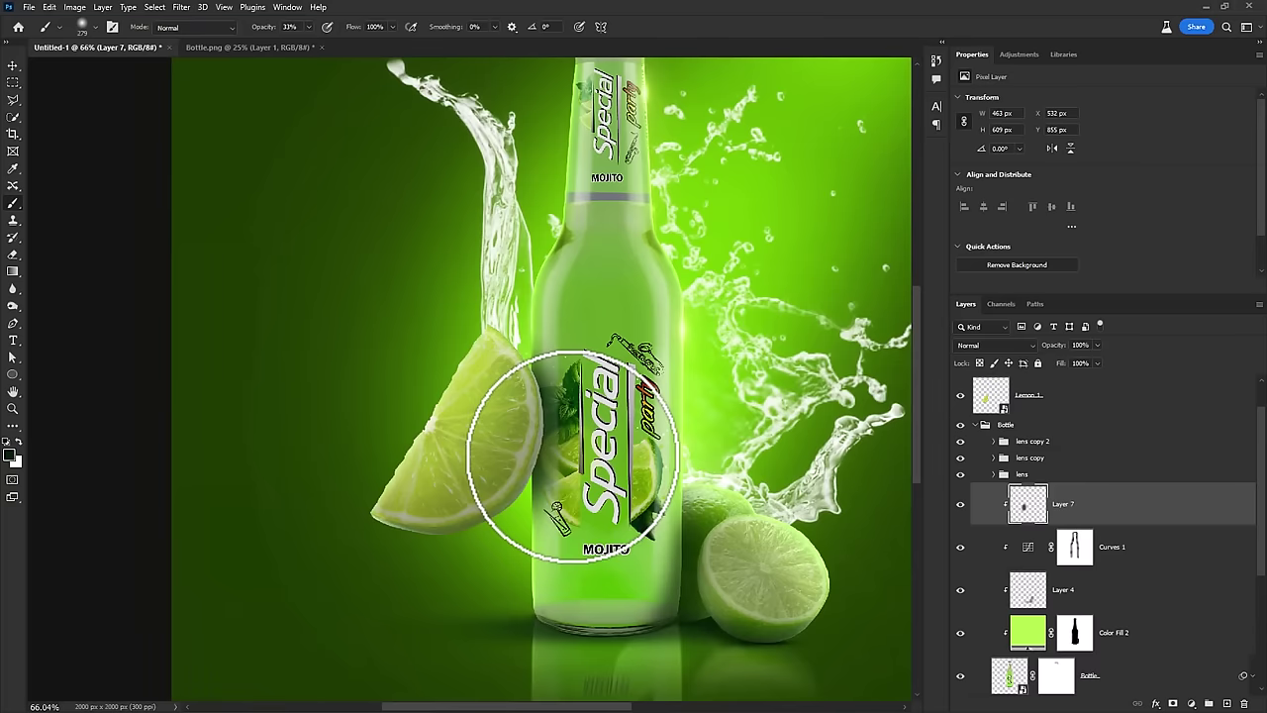
{"action": "scroll", "coordinate": [476, 430], "scroll_direction": "down", "scroll_amount": 3}
{"action": "scroll", "coordinate": [574, 466], "scroll_direction": "up", "scroll_amount": 1}
{"action": "scroll", "coordinate": [569, 436], "scroll_direction": "up", "scroll_amount": 2}
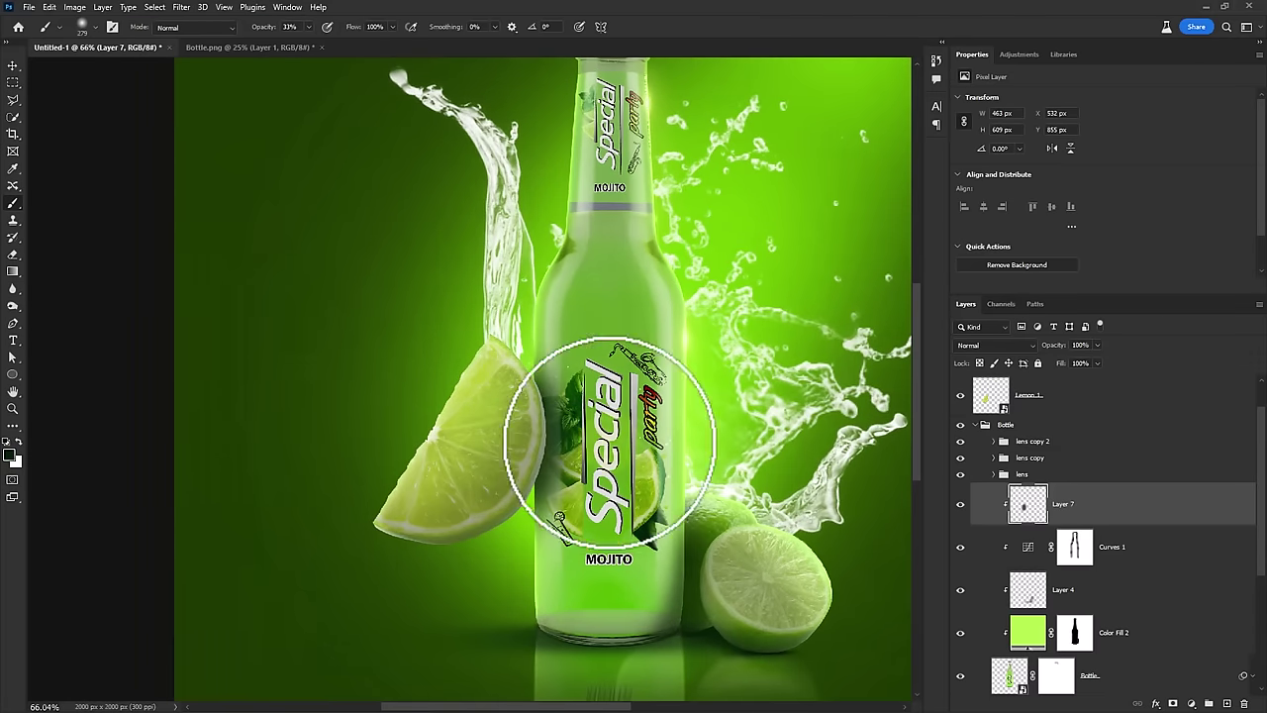
{"action": "left_click", "coordinate": [1060, 396]}
{"action": "scroll", "coordinate": [1079, 416], "scroll_direction": "up", "scroll_amount": 1}
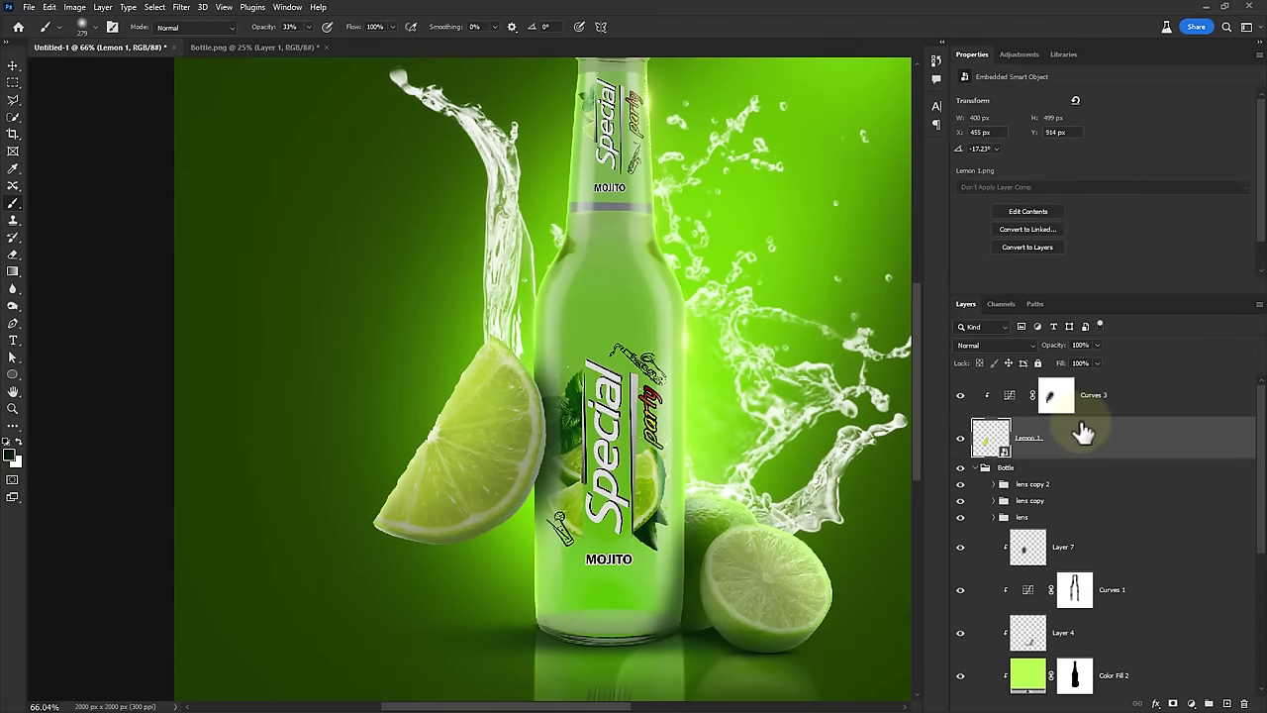
Add a Vibrance adjustment on Lemon 1 with Vibrance +86 and Saturation +5
{"action": "left_click", "coordinate": [1191, 704]}
{"action": "left_click", "coordinate": [1188, 562]}
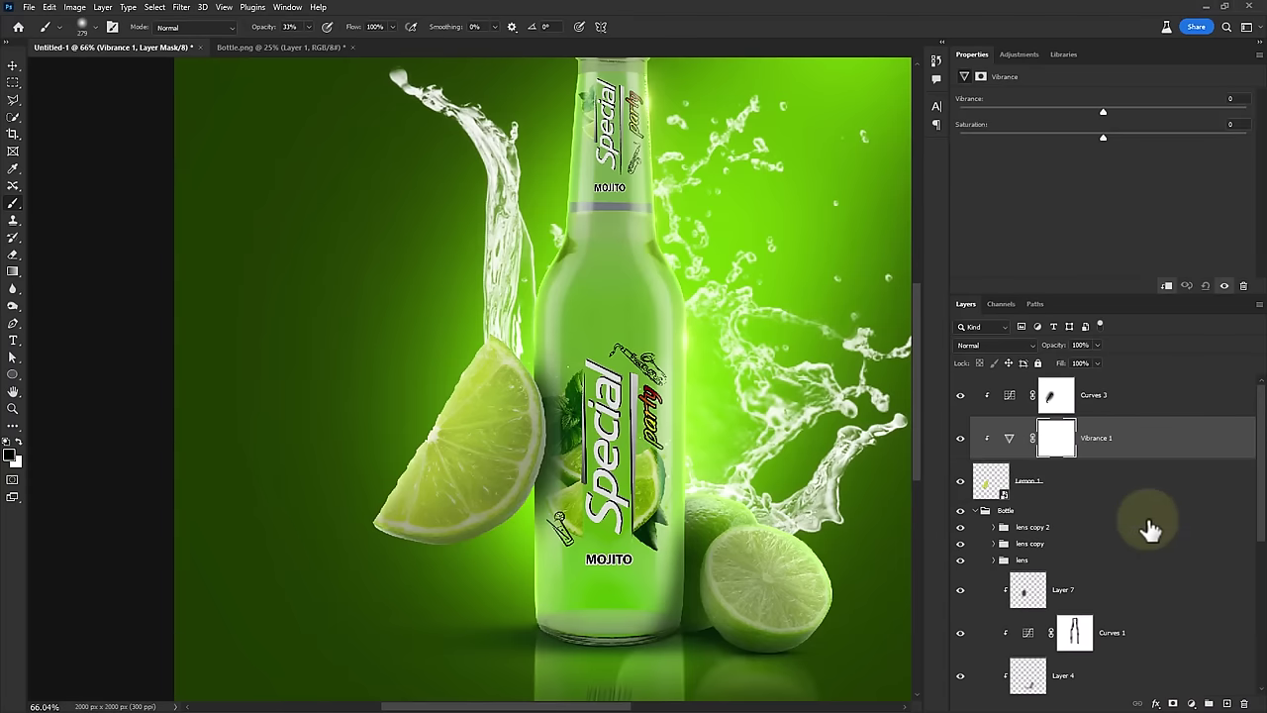
{"action": "left_click_drag", "start_coordinate": [1143, 117], "coordinate": [1228, 132]}
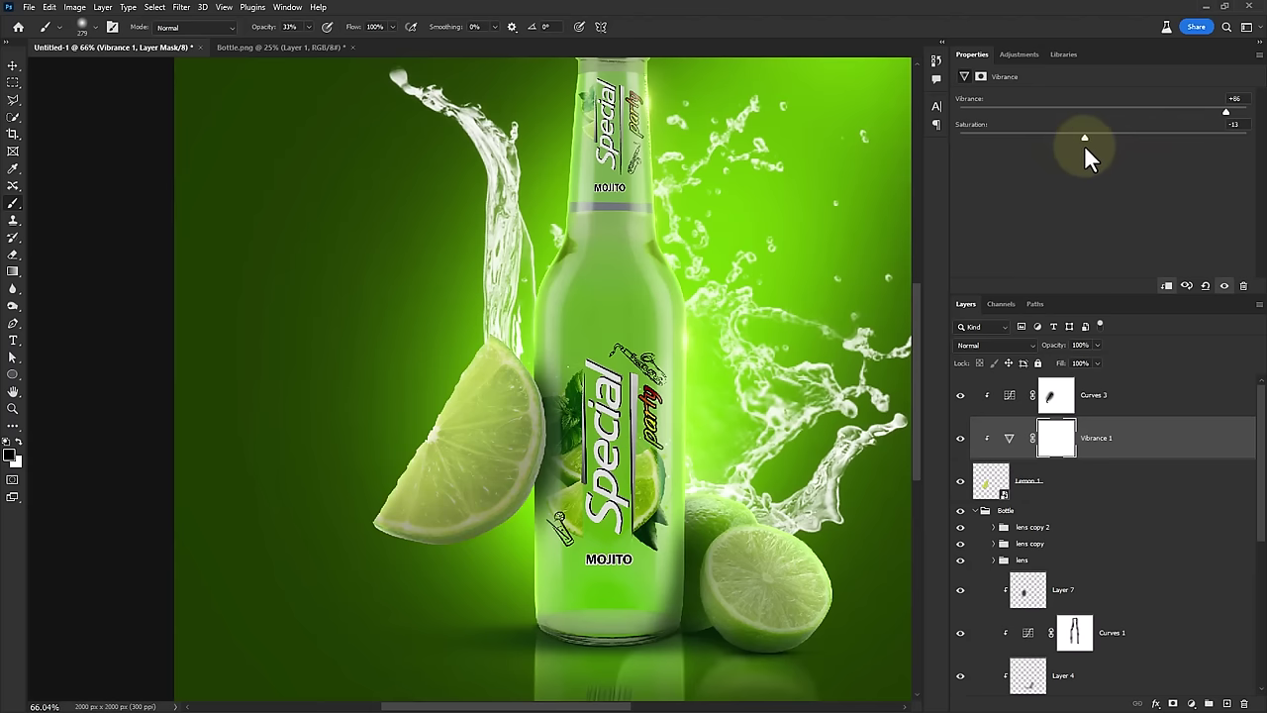
{"action": "left_click_drag", "start_coordinate": [1111, 150], "coordinate": [1104, 151]}
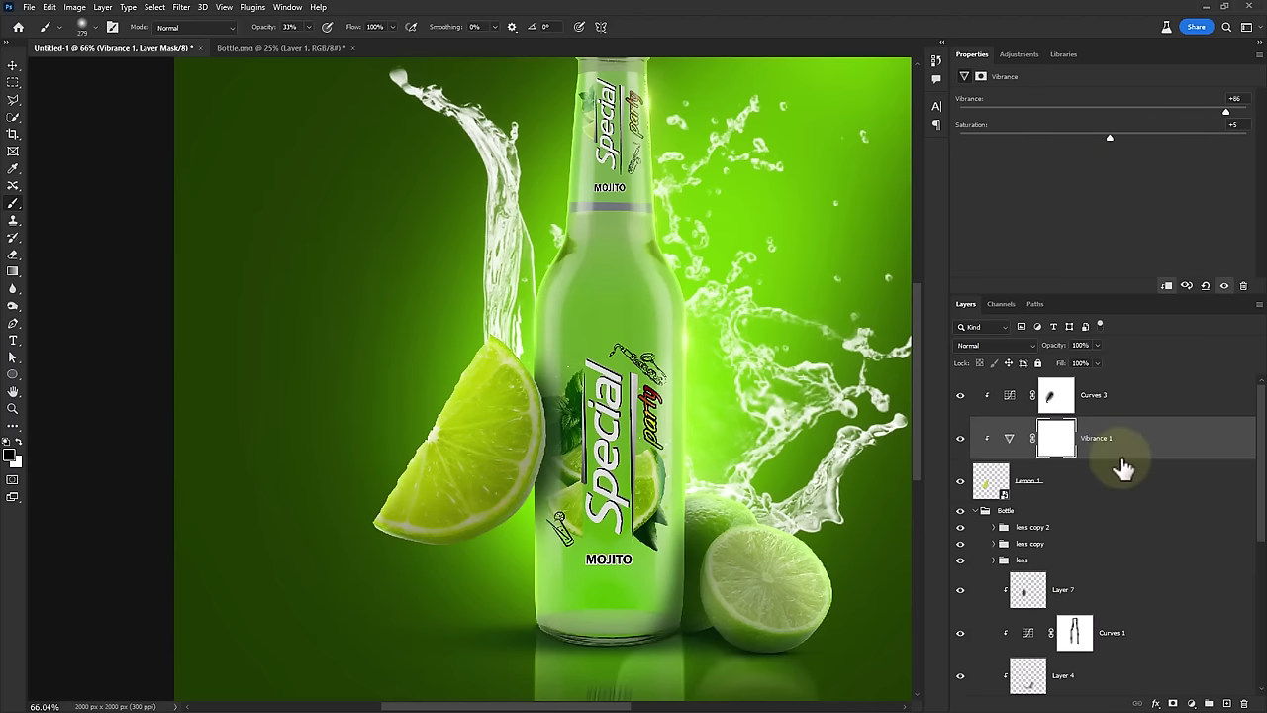
Collapse the Bottle group and expand the Lemon group
{"action": "scroll", "coordinate": [1122, 467], "scroll_direction": "down", "scroll_amount": 1}
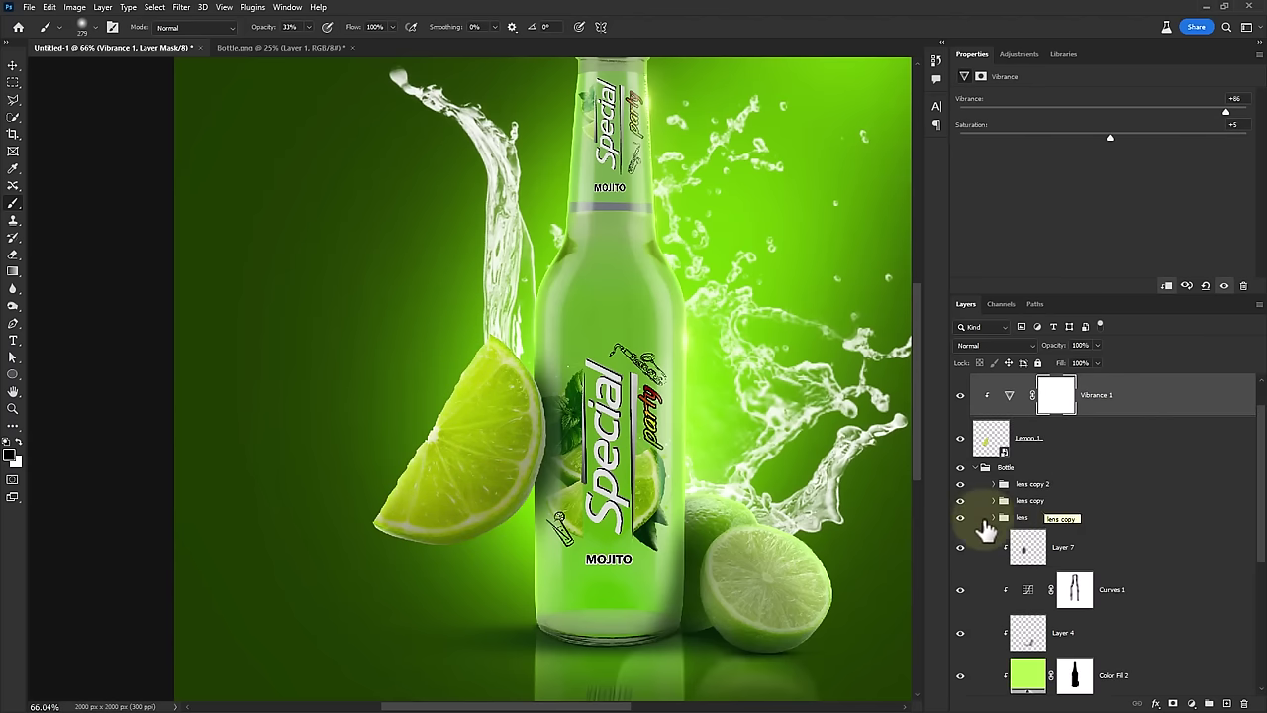
{"action": "scroll", "coordinate": [995, 549], "scroll_direction": "down", "scroll_amount": 3}
{"action": "scroll", "coordinate": [1005, 548], "scroll_direction": "up", "scroll_amount": 2}
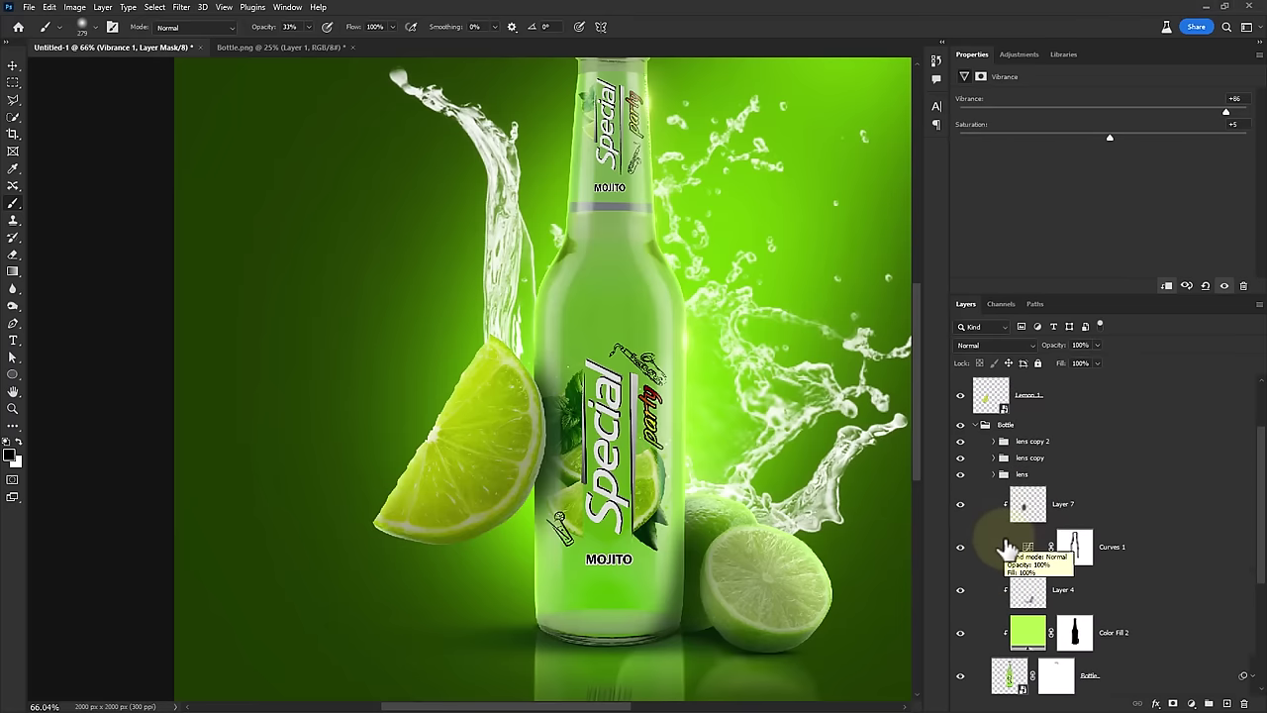
{"action": "left_click", "coordinate": [976, 426]}
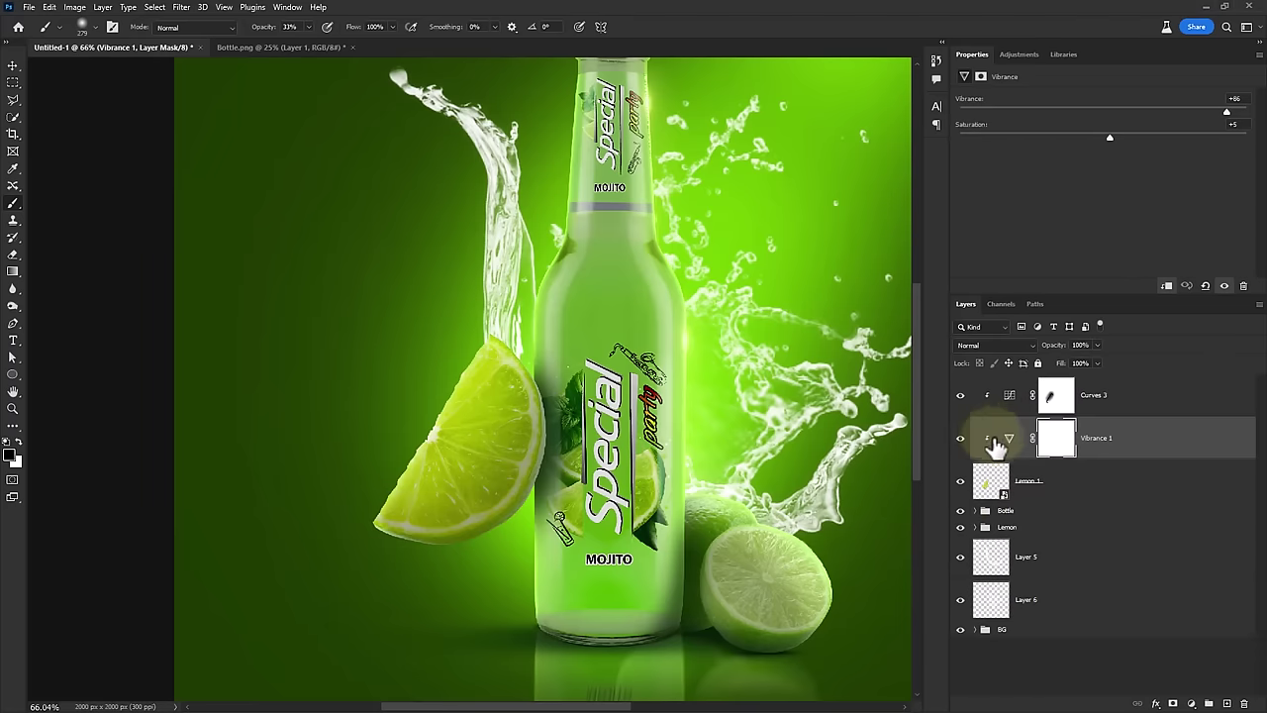
{"action": "left_click", "coordinate": [979, 528]}
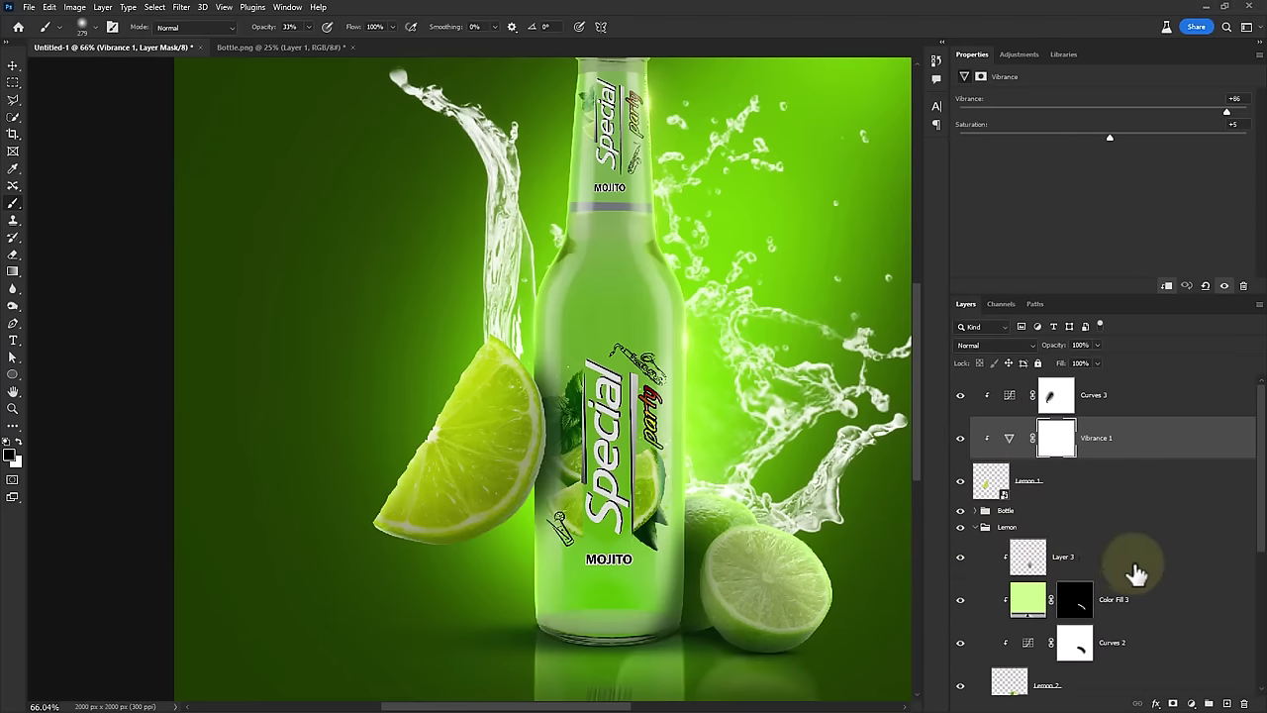
Copy the Vibrance adjustment onto the Lemon group above Lemon 2
{"action": "left_click", "coordinate": [1145, 678]}
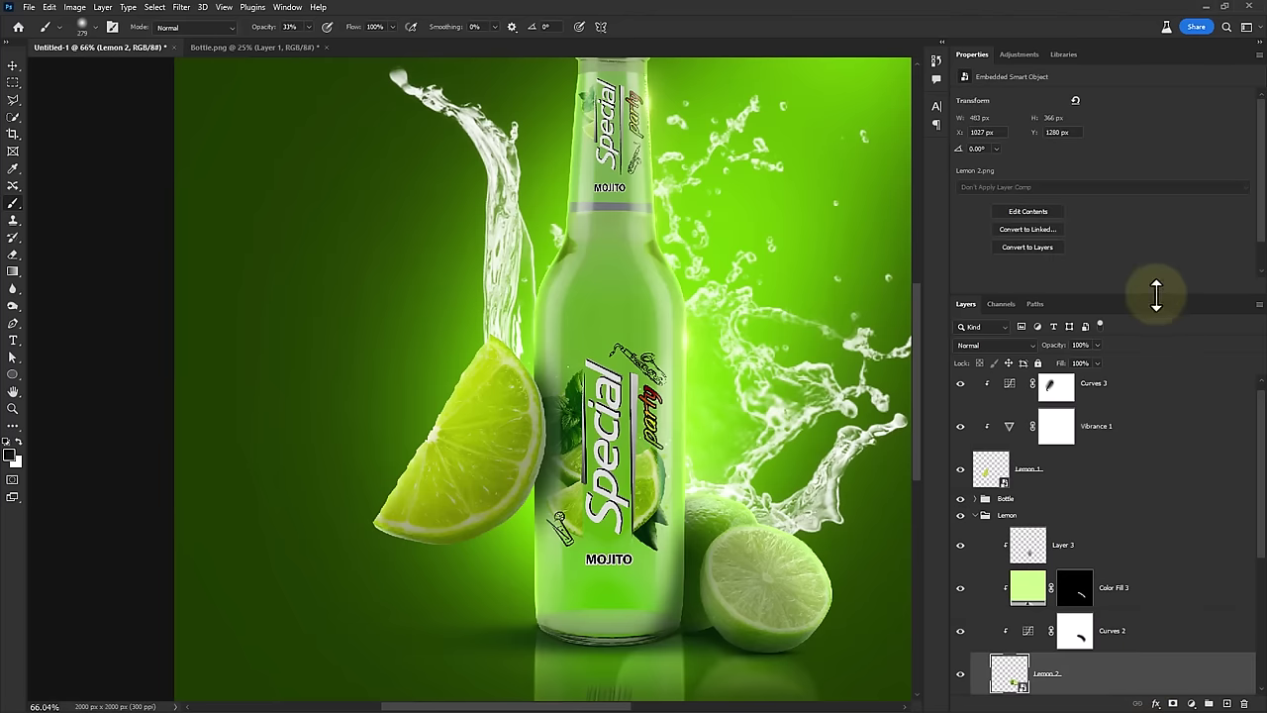
{"action": "scroll", "coordinate": [1099, 452], "scroll_direction": "up", "scroll_amount": 1}
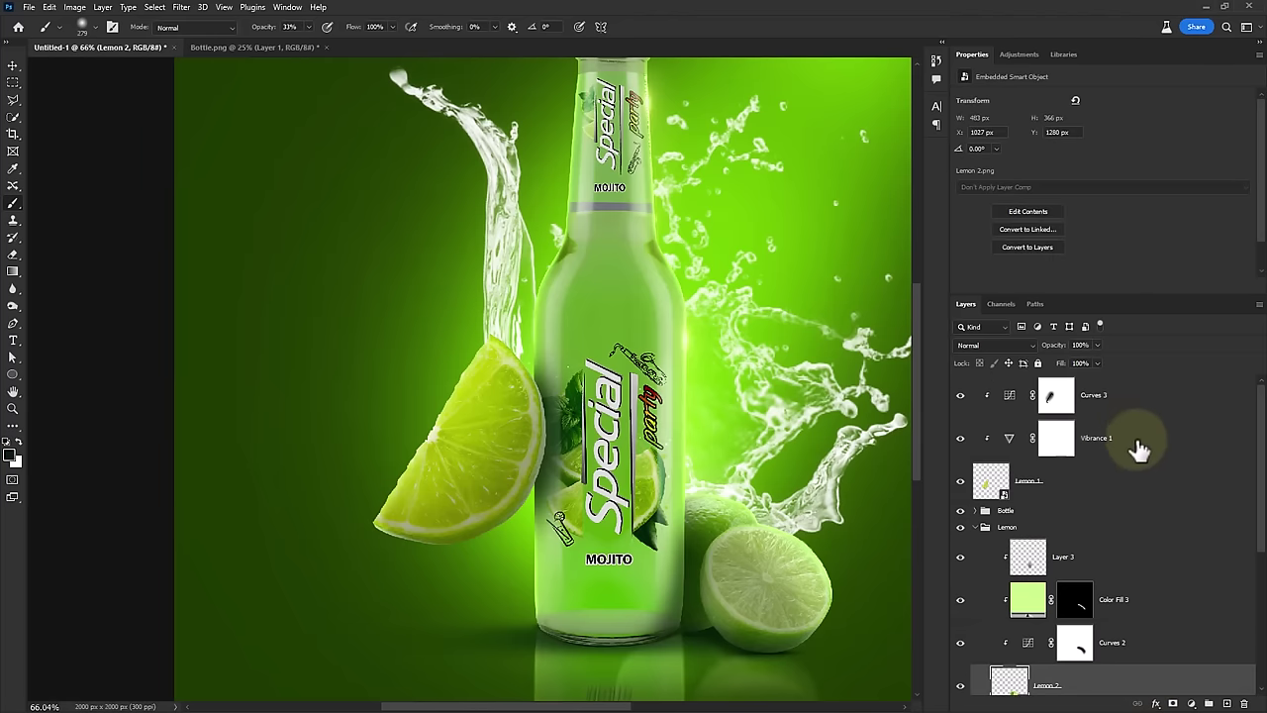
{"action": "left_click_drag", "start_coordinate": [1143, 451], "coordinate": [1134, 673]}
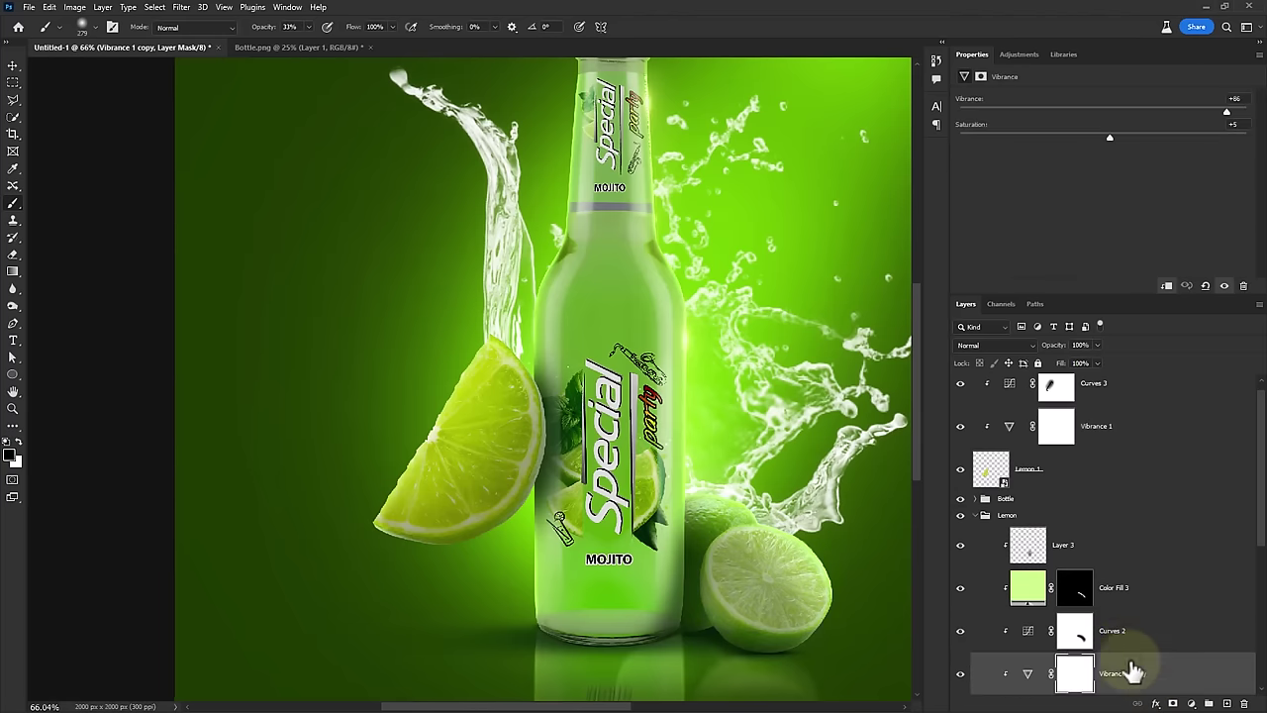
{"action": "scroll", "coordinate": [1138, 638], "scroll_direction": "down", "scroll_amount": 1}
{"action": "left_click", "coordinate": [960, 634]}
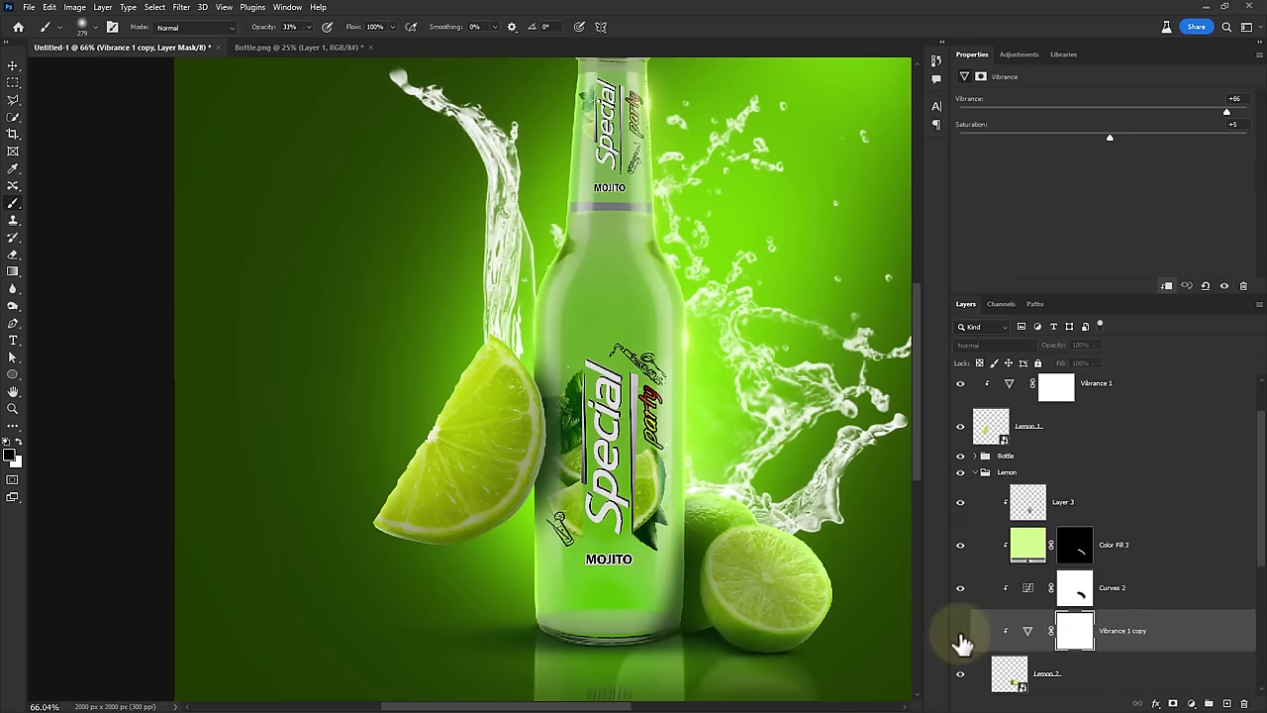
Set the Vibrance 1 copy to Vibrance +74 and Saturation +14
{"action": "left_click", "coordinate": [1028, 630]}
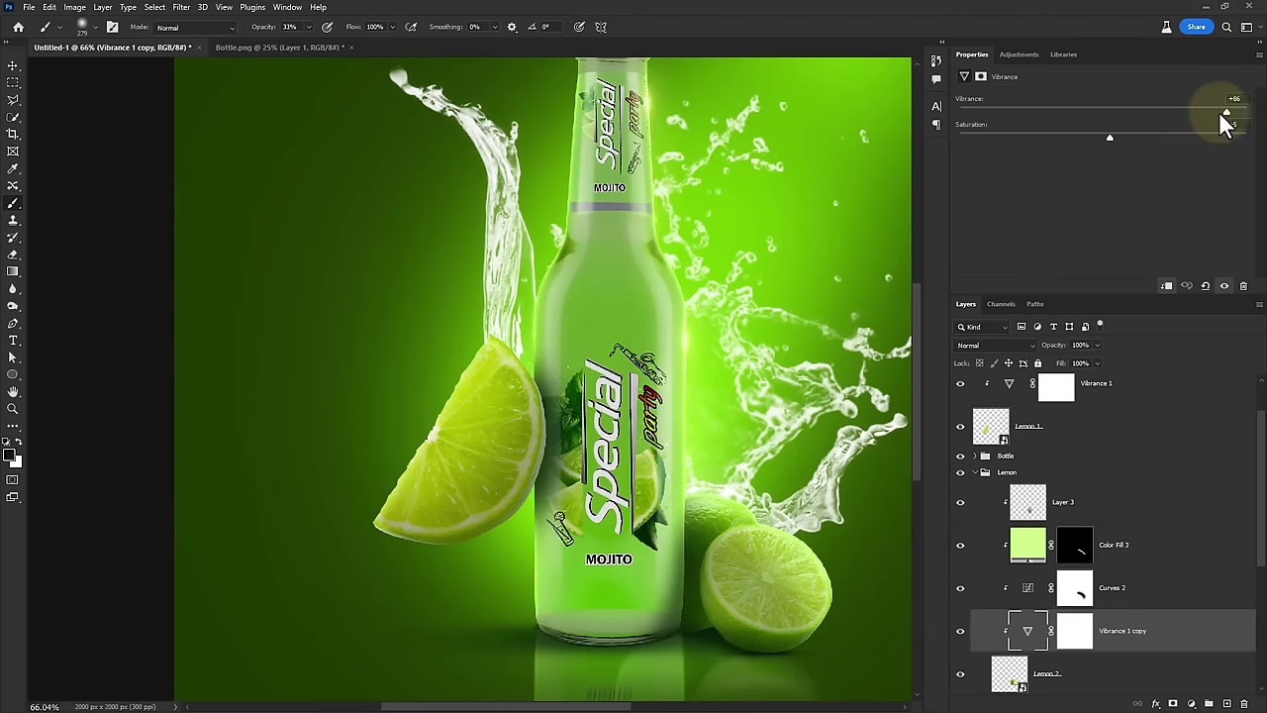
{"action": "left_click_drag", "start_coordinate": [1245, 115], "coordinate": [1178, 125]}
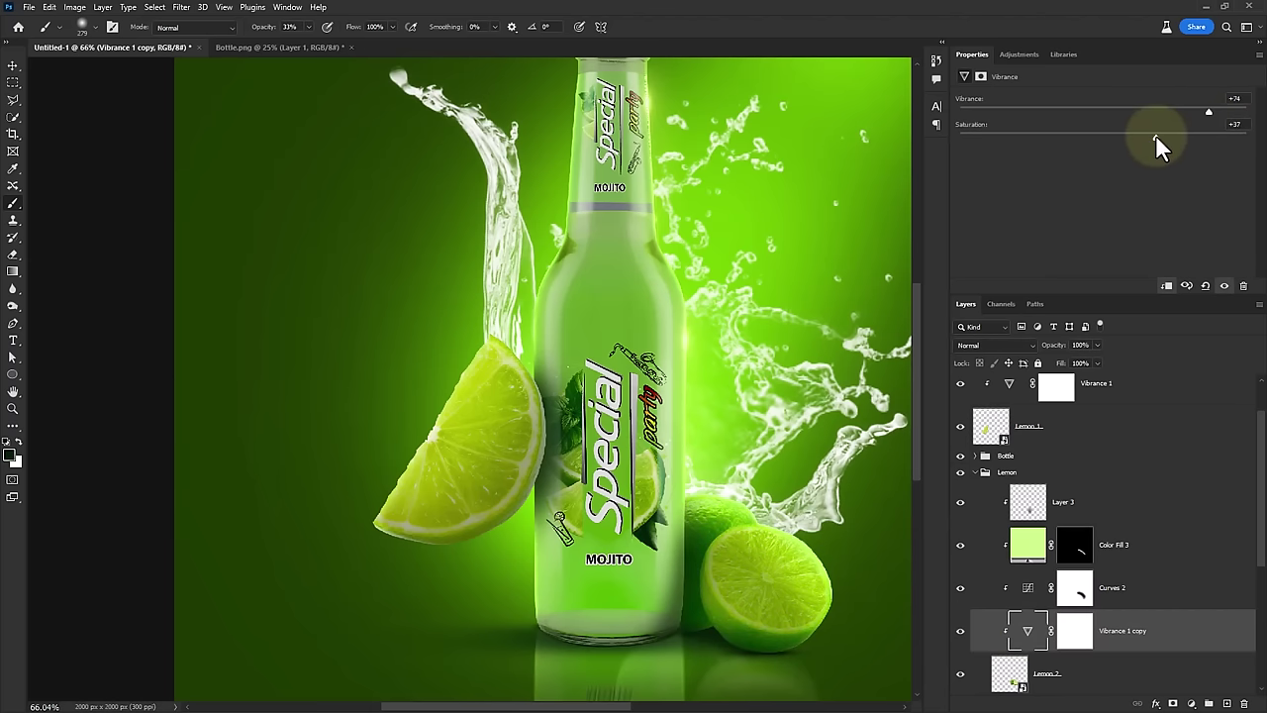
{"action": "mouse_move", "coordinate": [1156, 133]}
{"action": "left_mouse_down"}
{"action": "mouse_move", "coordinate": [1128, 130]}
{"action": "mouse_move", "coordinate": [1141, 132]}
{"action": "left_mouse_up"}
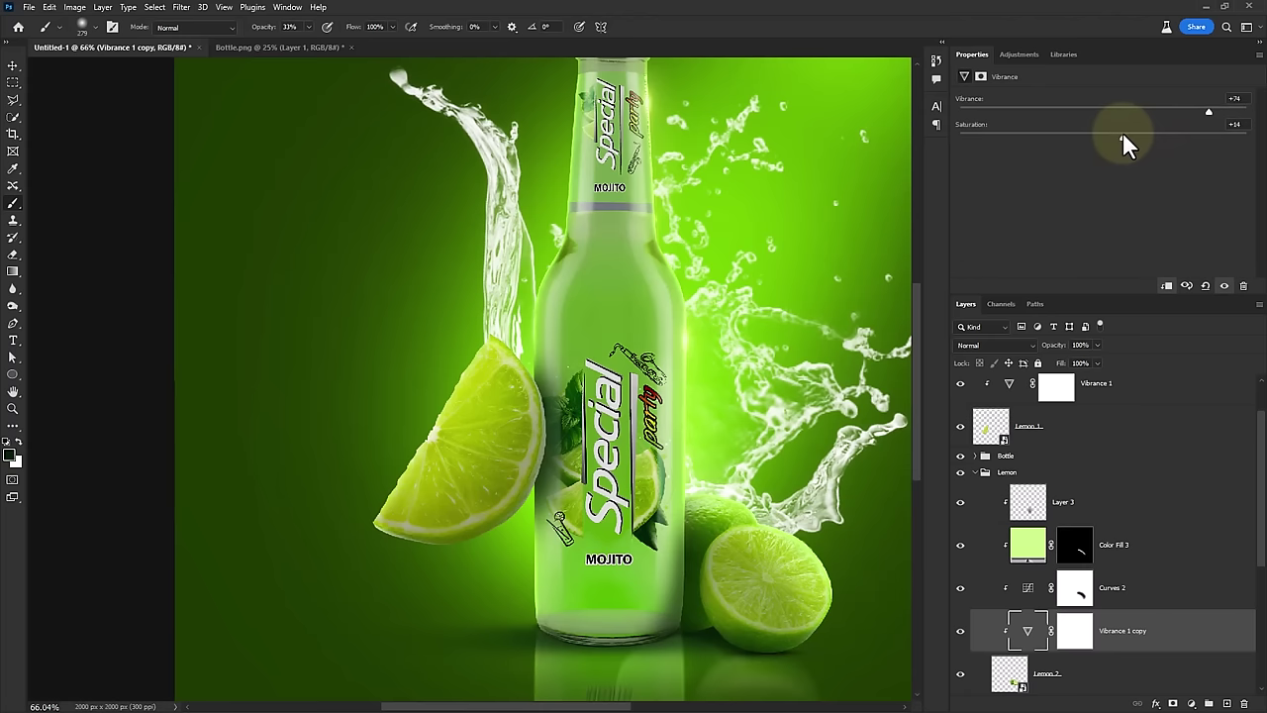
{"action": "scroll", "coordinate": [664, 445], "scroll_direction": "down", "scroll_amount": 2}
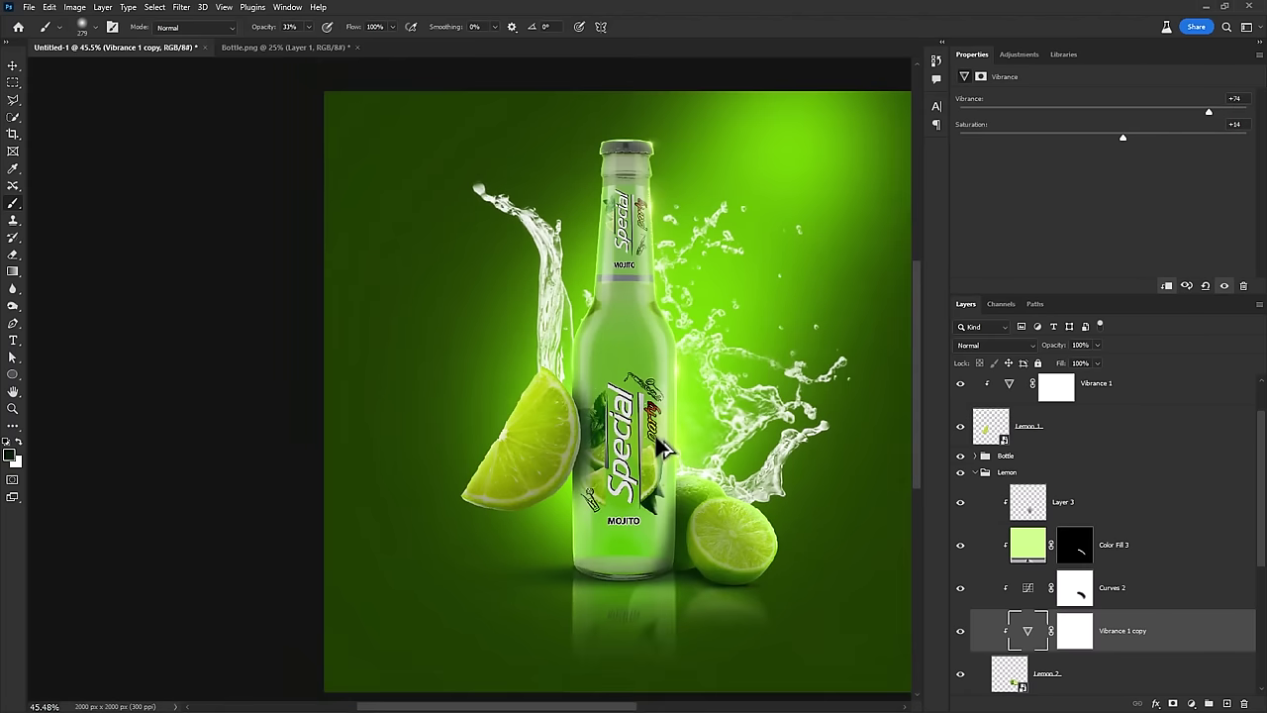
{"action": "scroll", "coordinate": [664, 445], "scroll_direction": "up", "scroll_amount": 1}
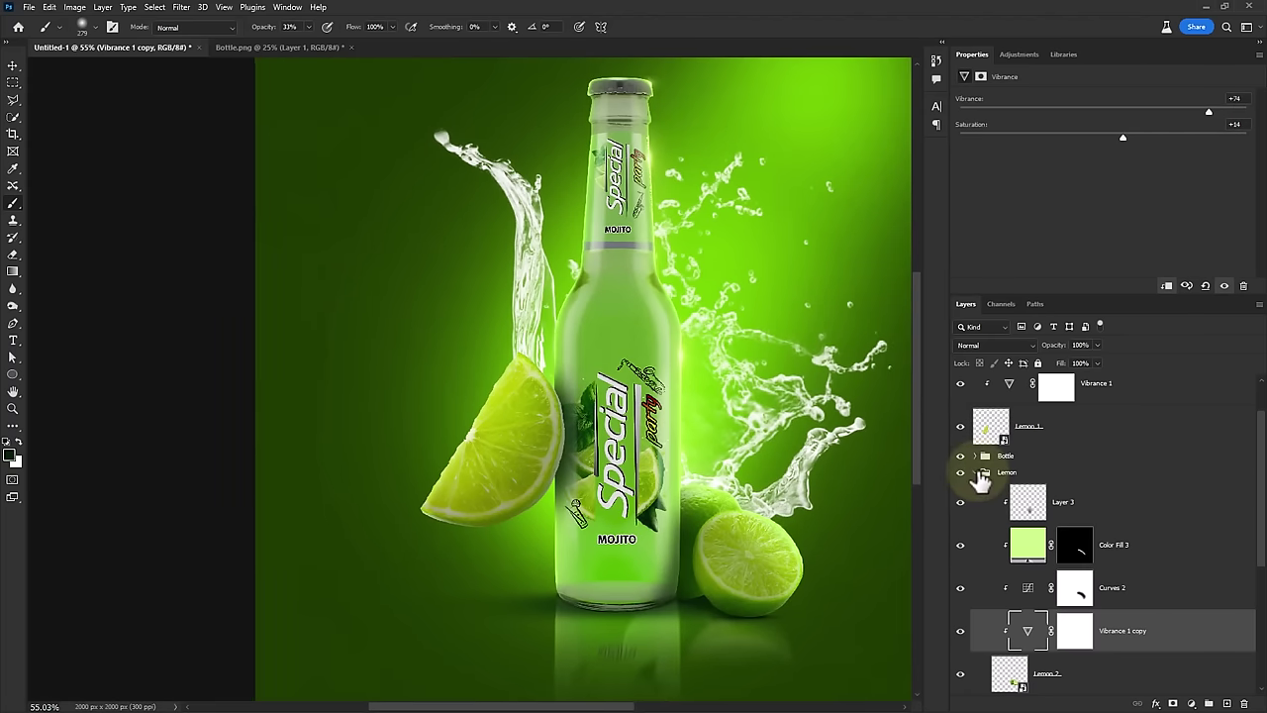
Add a clipped Curves adjustment with the curve pulled down to darken
{"action": "left_click", "coordinate": [1097, 401]}
{"action": "left_click", "coordinate": [1191, 703]}
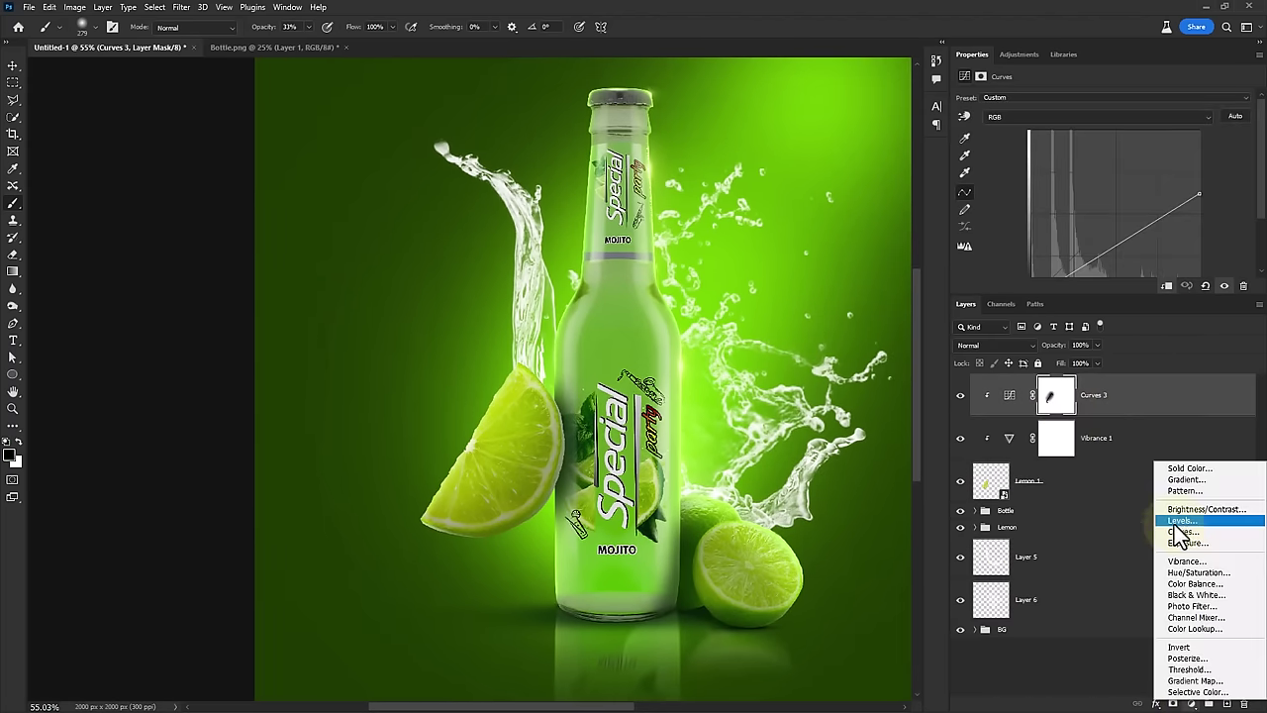
{"action": "left_click", "coordinate": [1193, 535]}
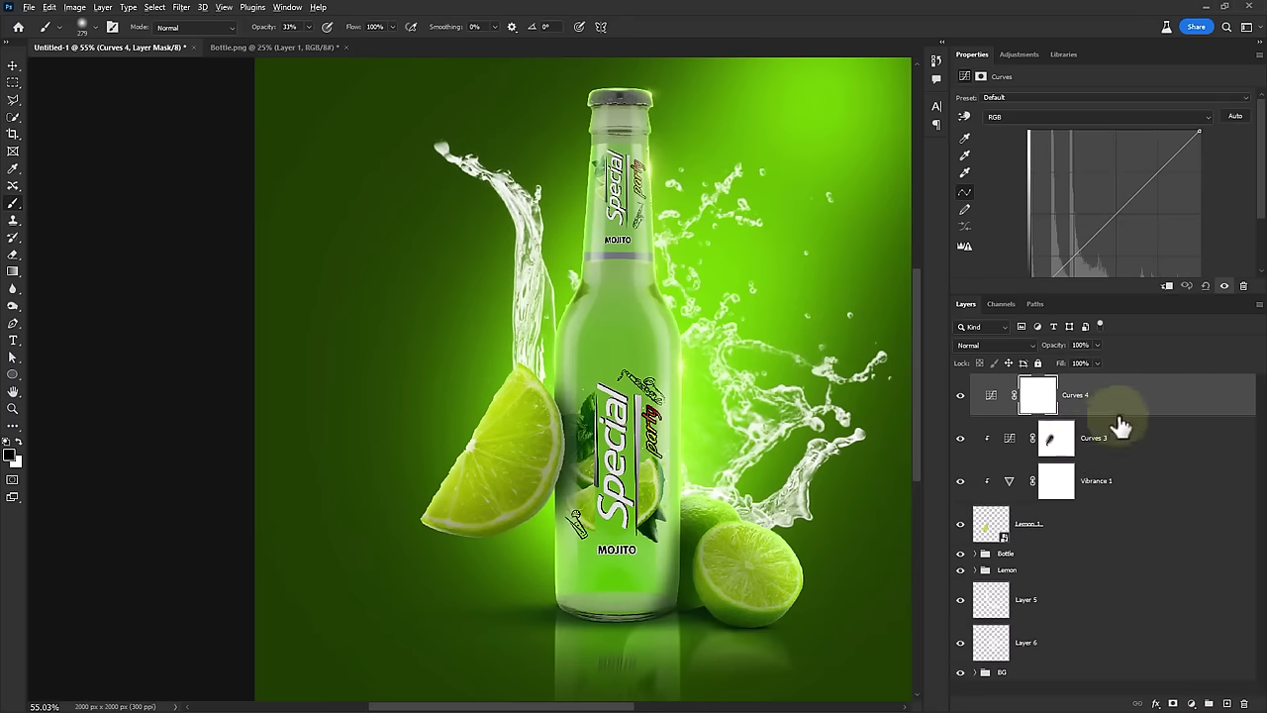
{"action": "left_click", "coordinate": [1118, 417], "text": "alt"}
{"action": "left_click_drag", "start_coordinate": [1121, 220], "coordinate": [1139, 235]}
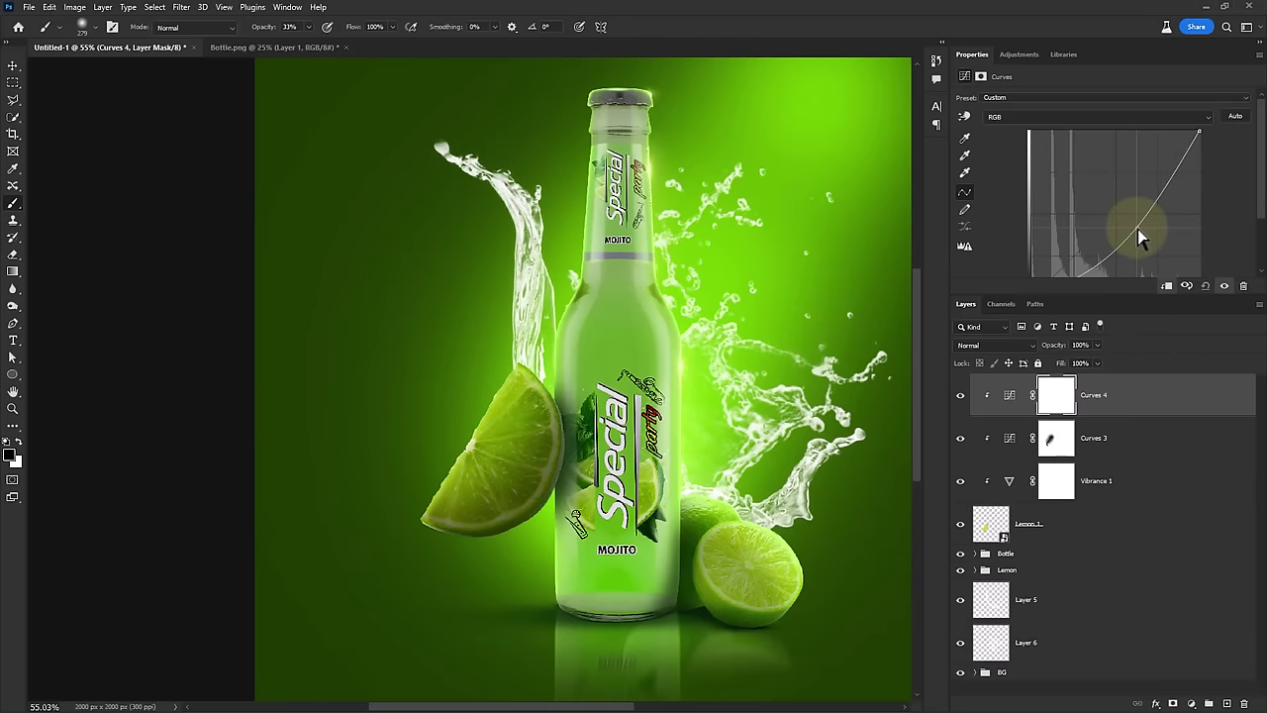
Invert the Curves mask and paint the darkening back in with white on the lower bottle
{"action": "left_click", "coordinate": [1055, 396]}
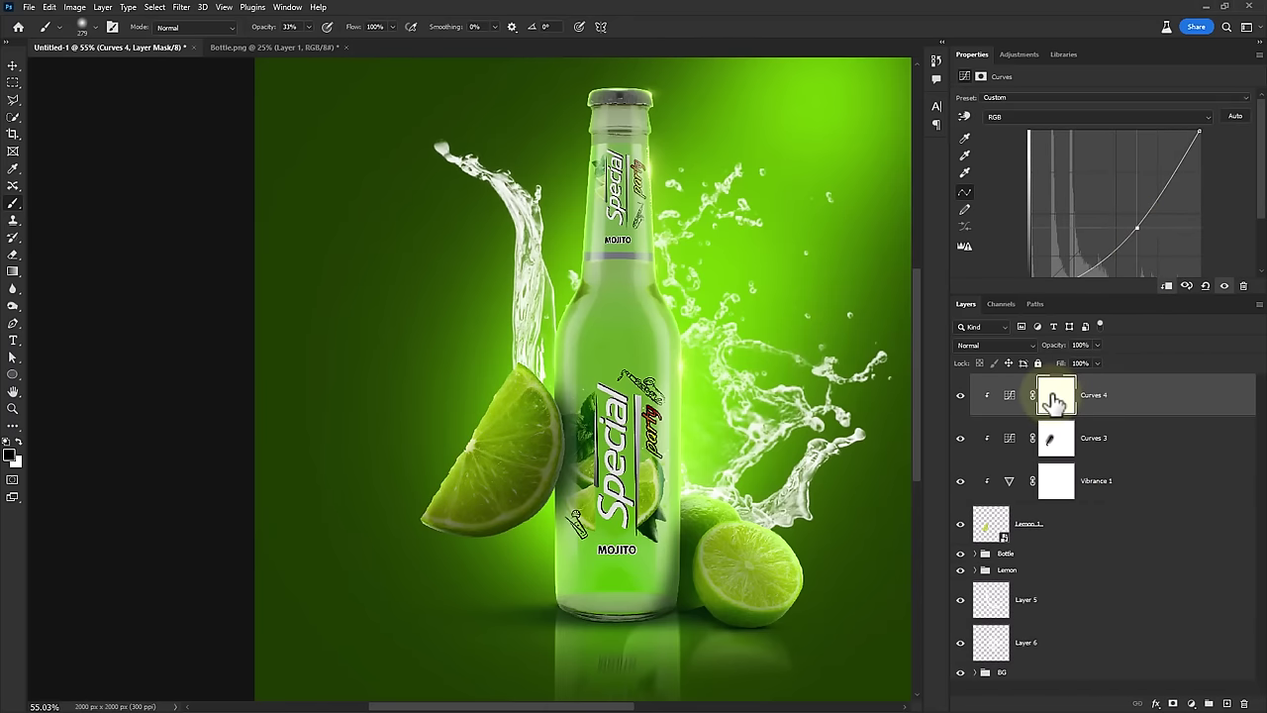
{"action": "key", "text": "ctrl+i"}
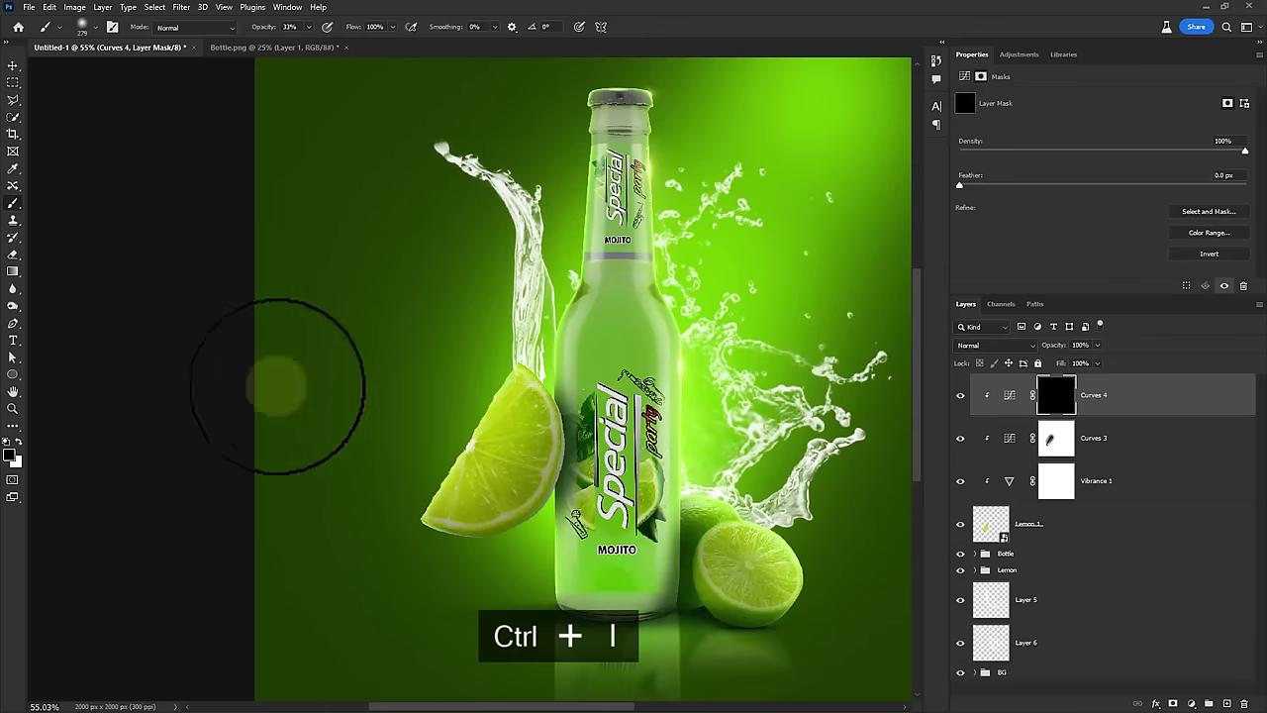
{"action": "key", "text": "bracketleft"}
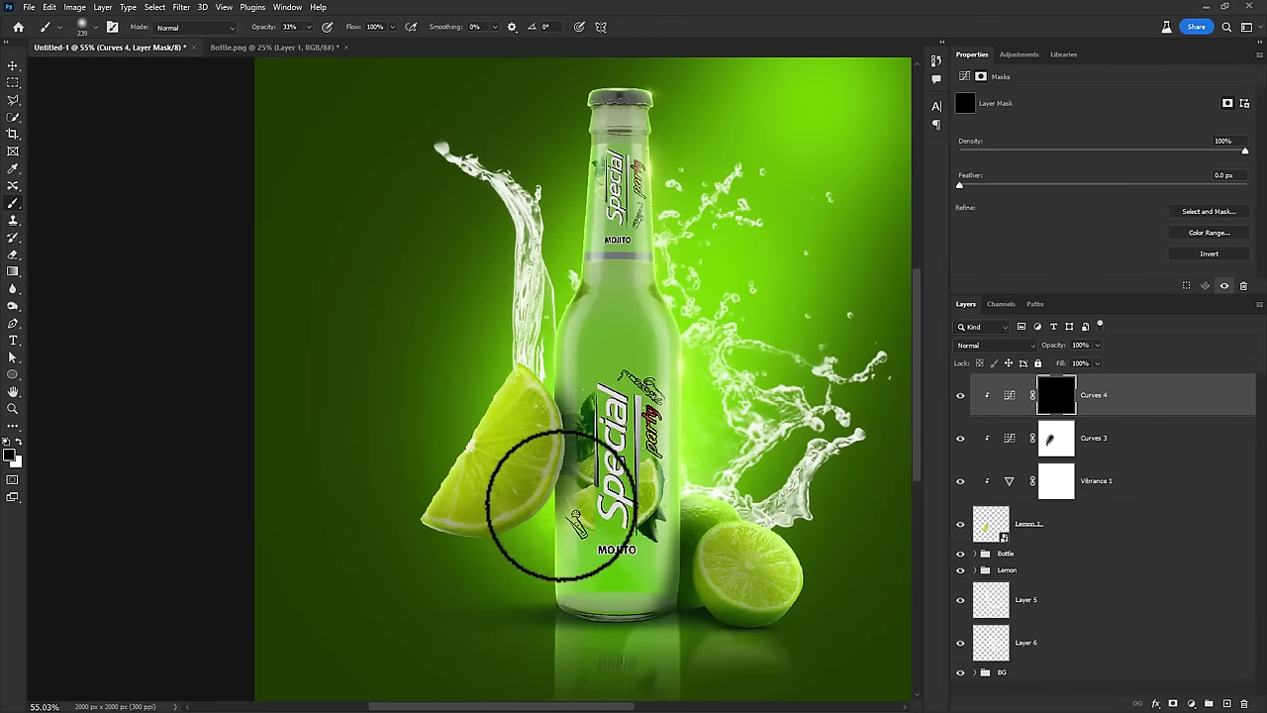
{"action": "key", "text": "x"}
{"action": "mouse_move", "coordinate": [574, 480]}
{"action": "left_mouse_down"}
{"action": "mouse_move", "coordinate": [538, 481]}
{"action": "mouse_move", "coordinate": [581, 396]}
{"action": "mouse_move", "coordinate": [537, 453]}
{"action": "mouse_move", "coordinate": [552, 526]}
{"action": "mouse_move", "coordinate": [608, 410]}
{"action": "mouse_move", "coordinate": [580, 410]}
{"action": "mouse_move", "coordinate": [537, 537]}
{"action": "left_mouse_up"}
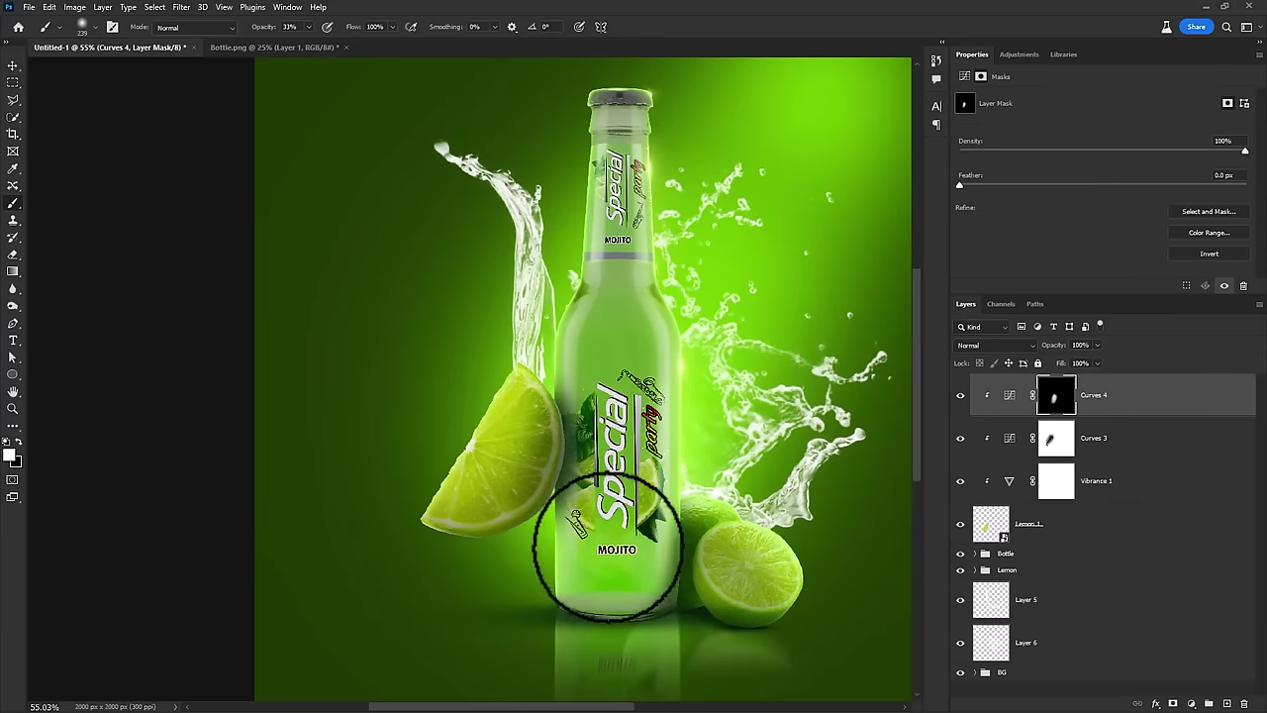
{"action": "left_click", "coordinate": [961, 395]}
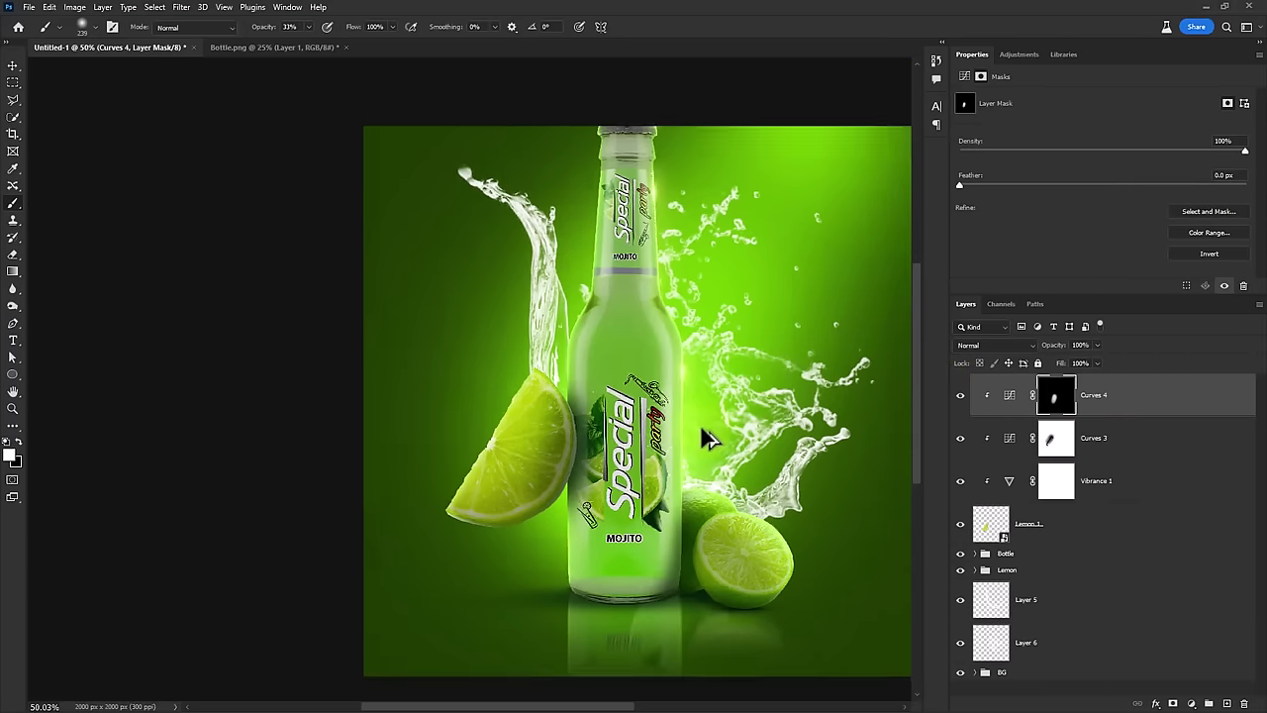
{"action": "scroll", "coordinate": [705, 440], "scroll_direction": "down", "scroll_amount": 2}
{"action": "scroll", "coordinate": [704, 440], "scroll_direction": "up", "scroll_amount": 1}
{"action": "scroll", "coordinate": [566, 396], "scroll_direction": "up", "scroll_amount": 1}
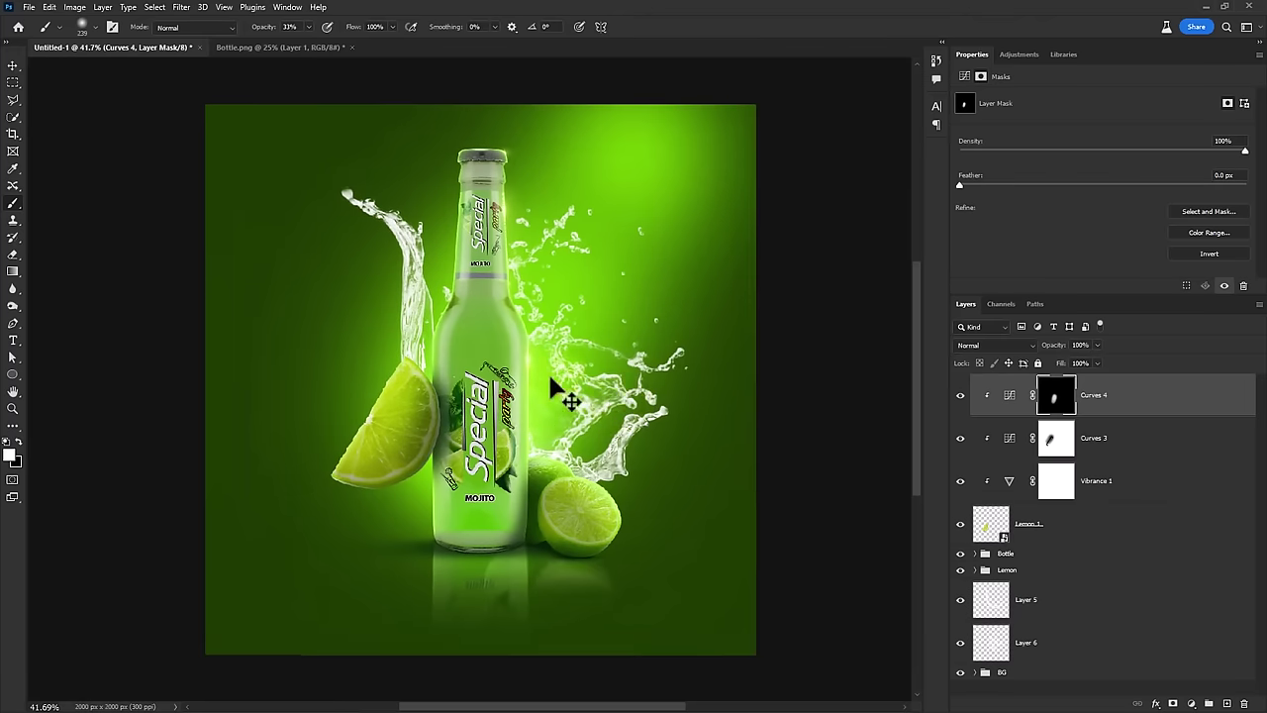
{"action": "scroll", "coordinate": [557, 388], "scroll_direction": "up", "scroll_amount": 1}
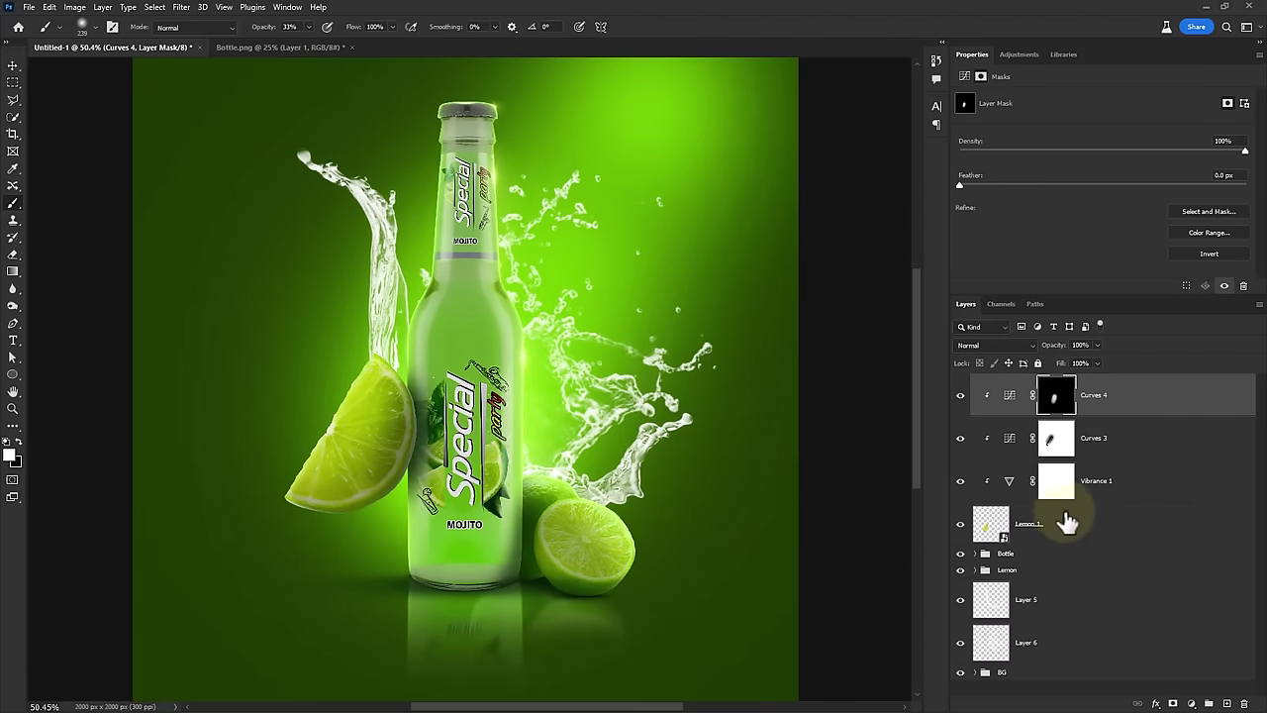
Select the Bottle group and open Leaf.png from File Explorer in Photoshop
{"action": "left_click", "coordinate": [1069, 535]}
{"action": "left_click", "coordinate": [1033, 551]}
{"action": "key", "text": "alt+Tab"}
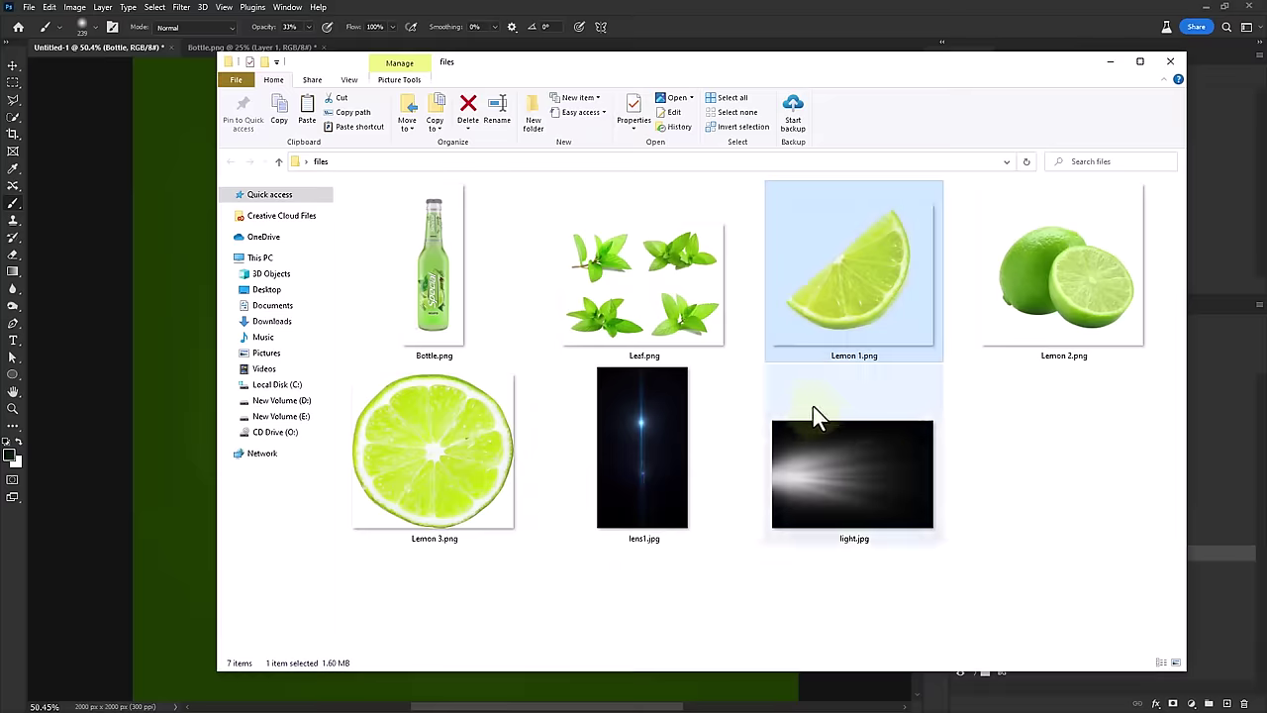
{"action": "left_click", "coordinate": [693, 351]}
{"action": "left_click_drag", "start_coordinate": [654, 55], "coordinate": [644, 48]}
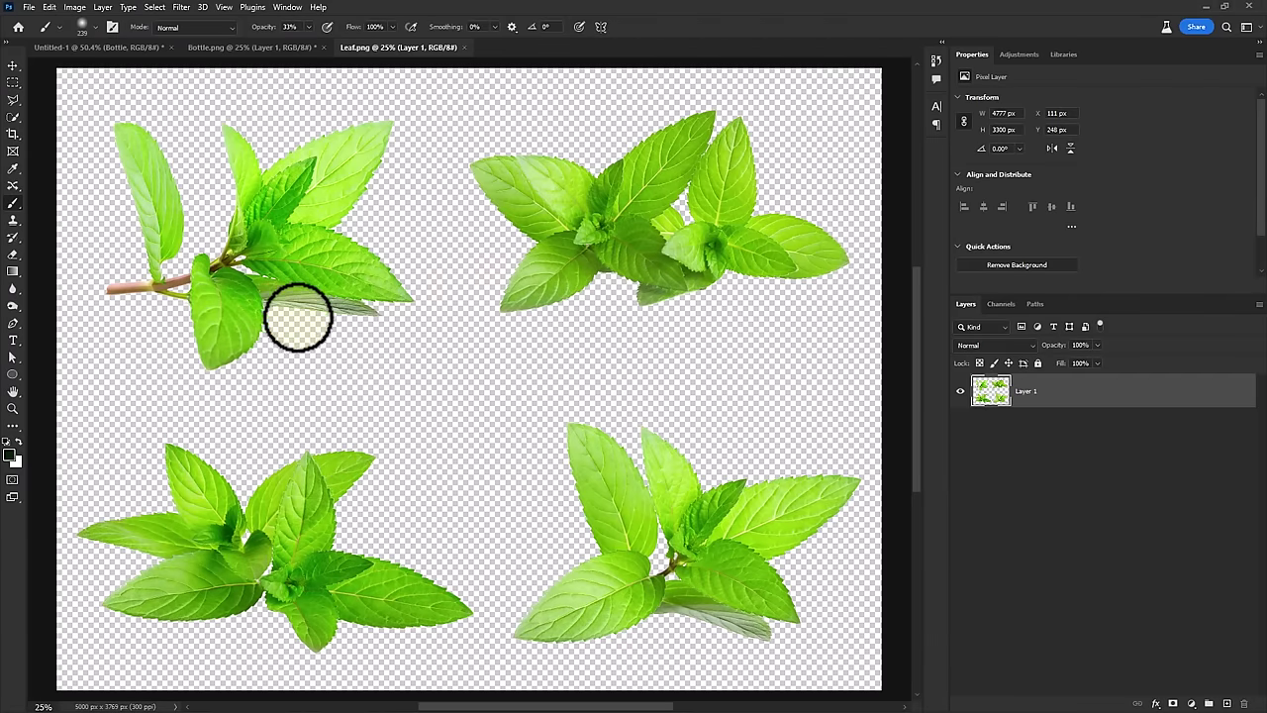
Lasso the top-left mint sprig in Leaf.png and paste it into the main composition
{"action": "left_click", "coordinate": [12, 100]}
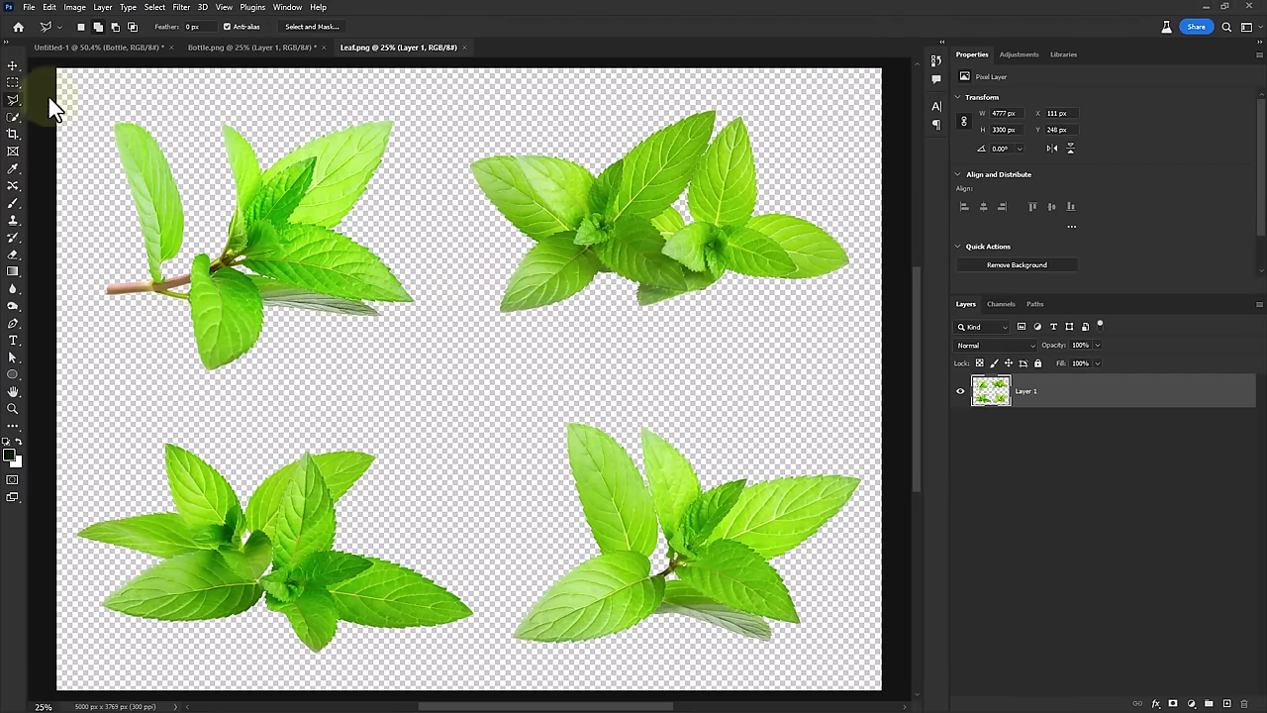
{"action": "left_click_drag", "start_coordinate": [231, 73], "coordinate": [57, 220]}
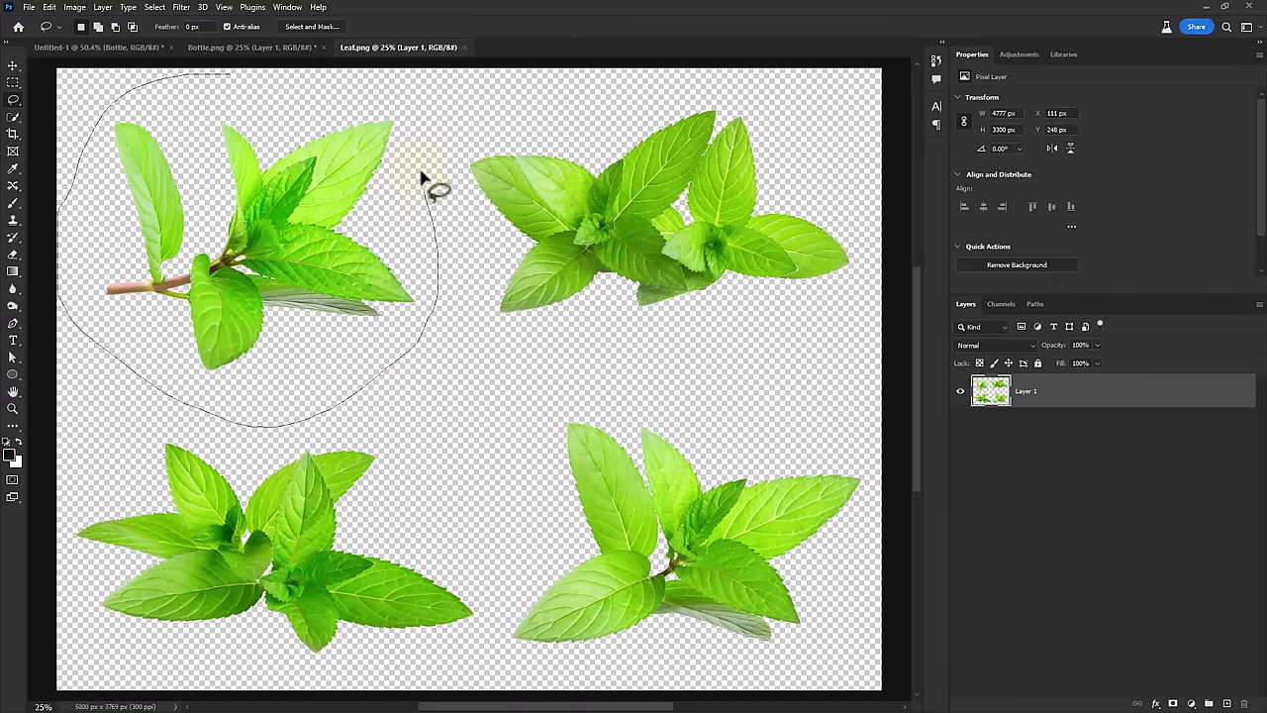
{"action": "left_click_drag", "start_coordinate": [420, 178], "coordinate": [386, 129]}
{"action": "key", "text": "ctrl+c"}
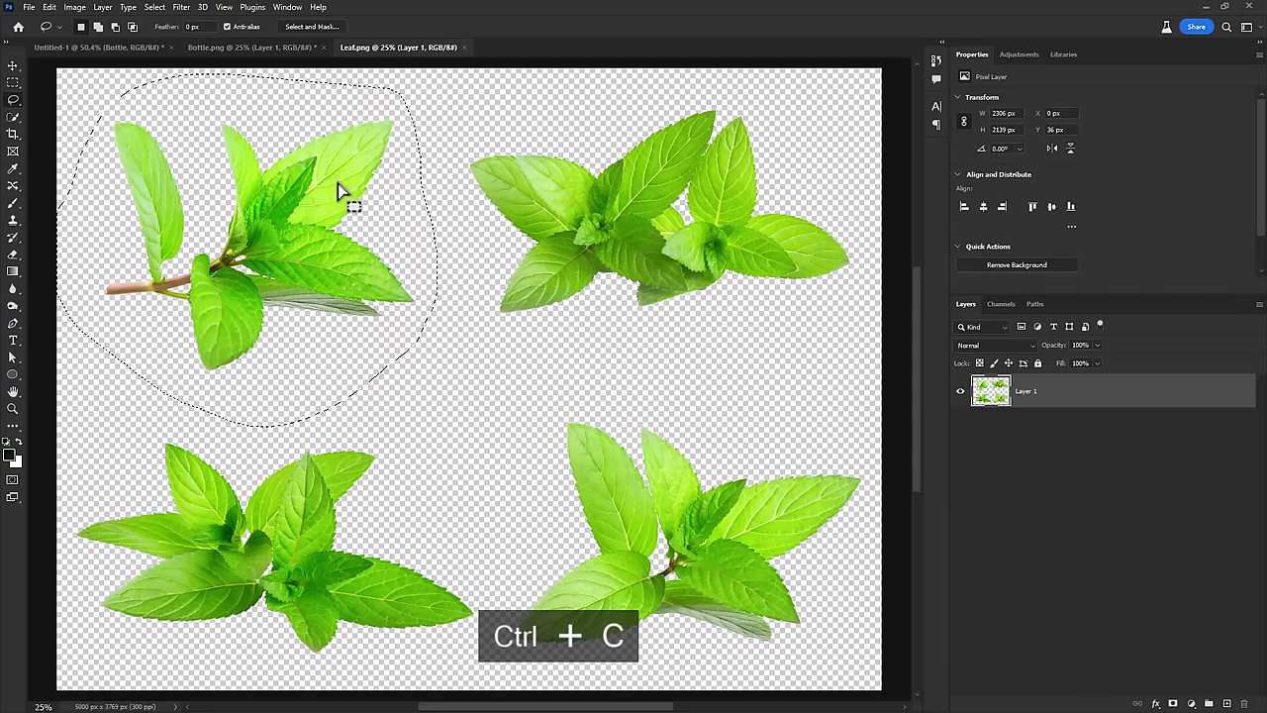
{"action": "left_click", "coordinate": [204, 48]}
{"action": "left_click", "coordinate": [166, 47]}
{"action": "key", "text": "ctrl+v"}
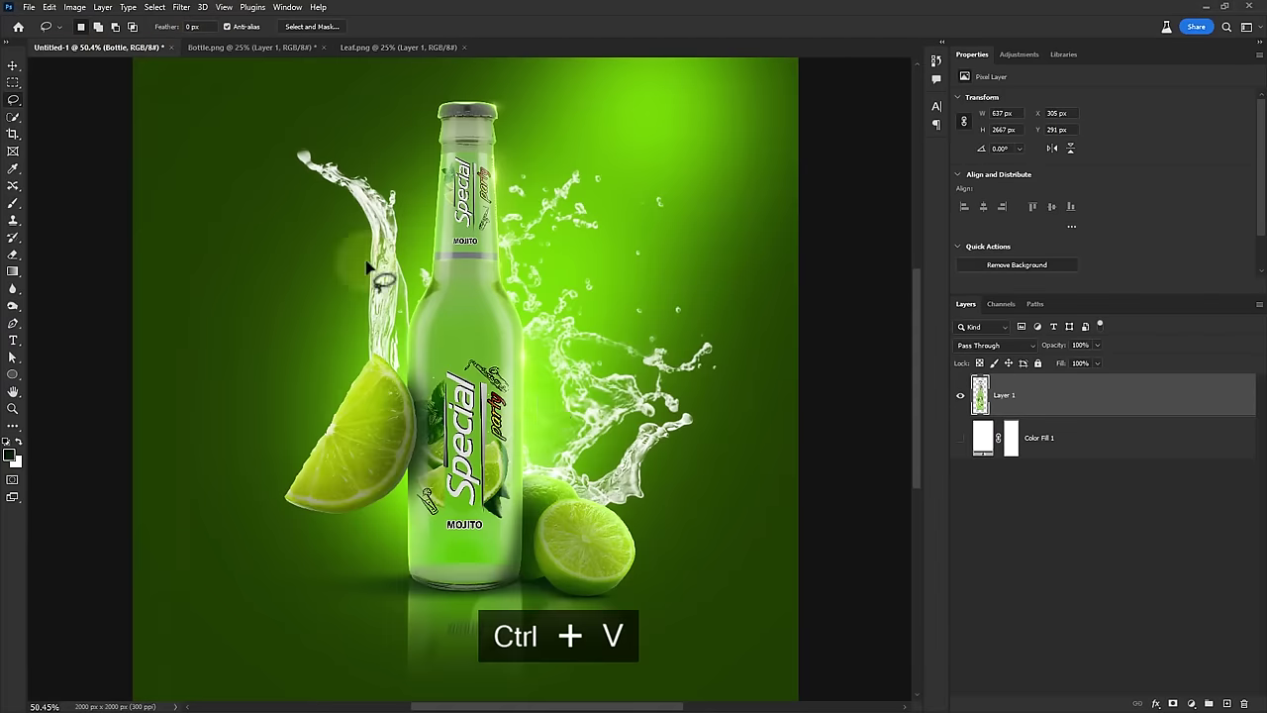
Shrink the pasted sprig, flip it horizontally, and rotate it about 96°
{"action": "key", "text": "v"}
{"action": "left_click_drag", "start_coordinate": [782, 381], "coordinate": [428, 493]}
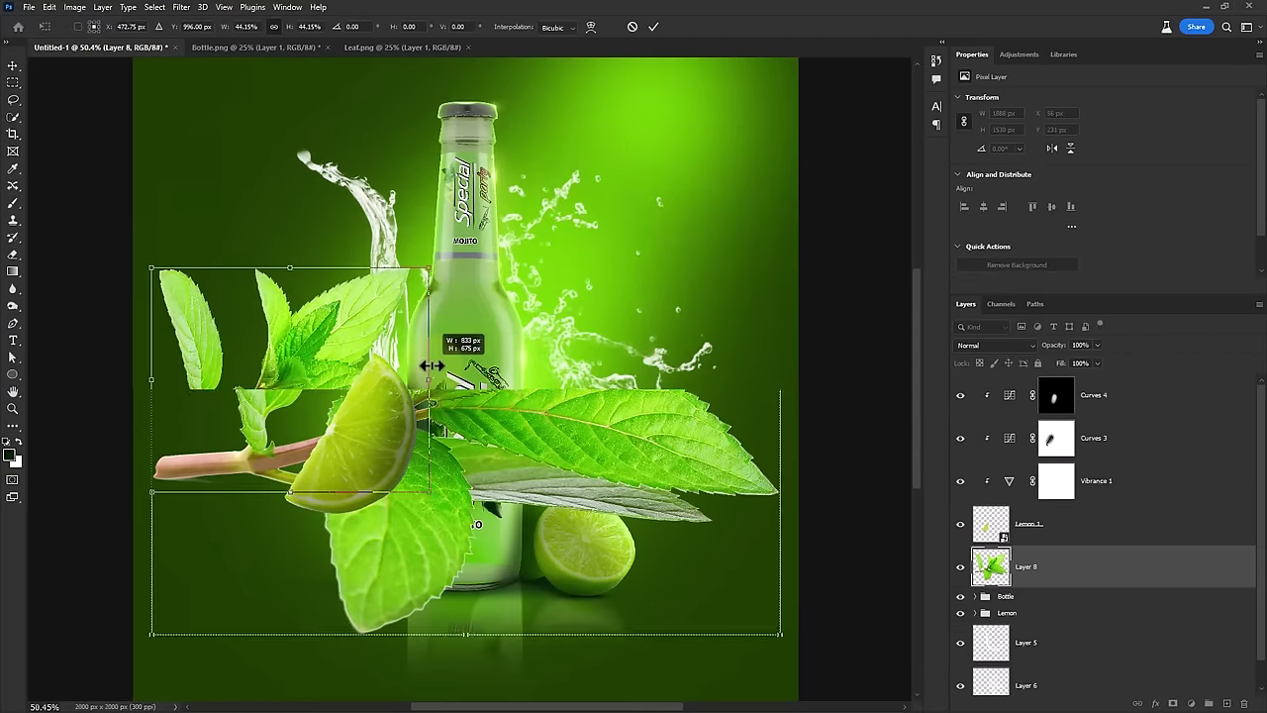
{"action": "right_click", "coordinate": [386, 481]}
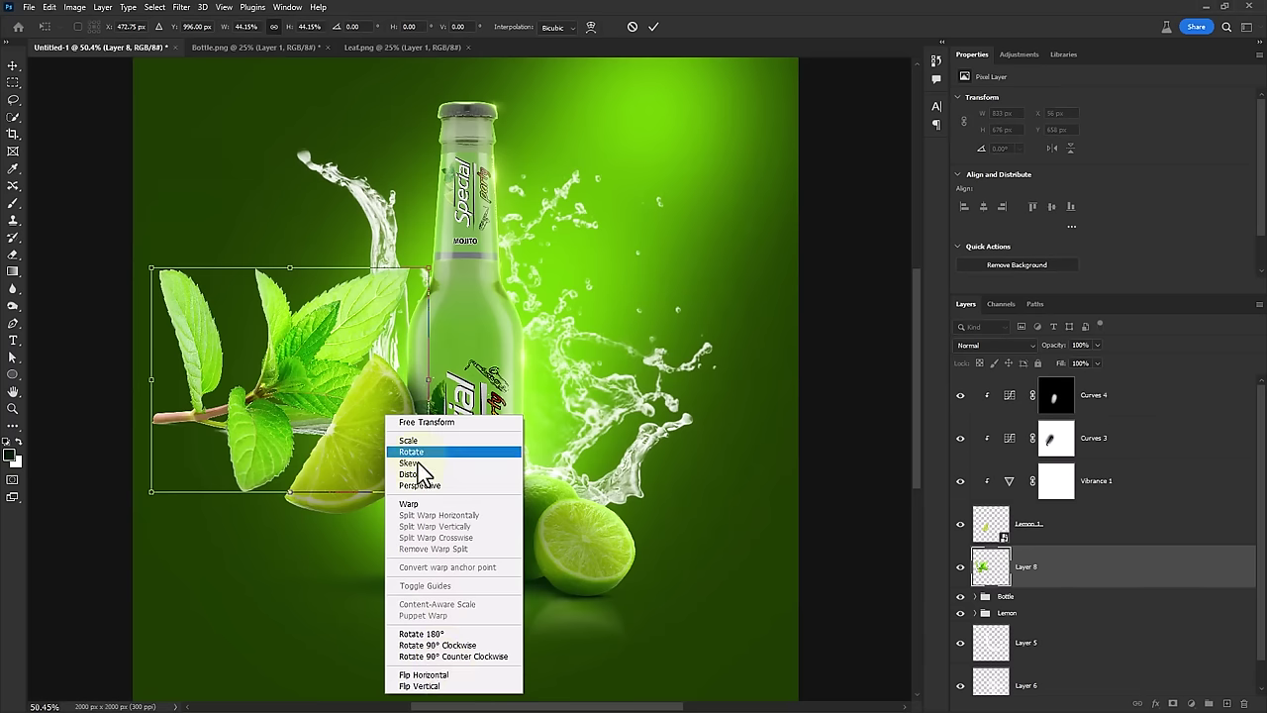
{"action": "left_click", "coordinate": [411, 674]}
{"action": "mouse_move", "coordinate": [428, 495]}
{"action": "left_mouse_down"}
{"action": "mouse_move", "coordinate": [399, 252]}
{"action": "mouse_move", "coordinate": [422, 278]}
{"action": "left_mouse_up"}
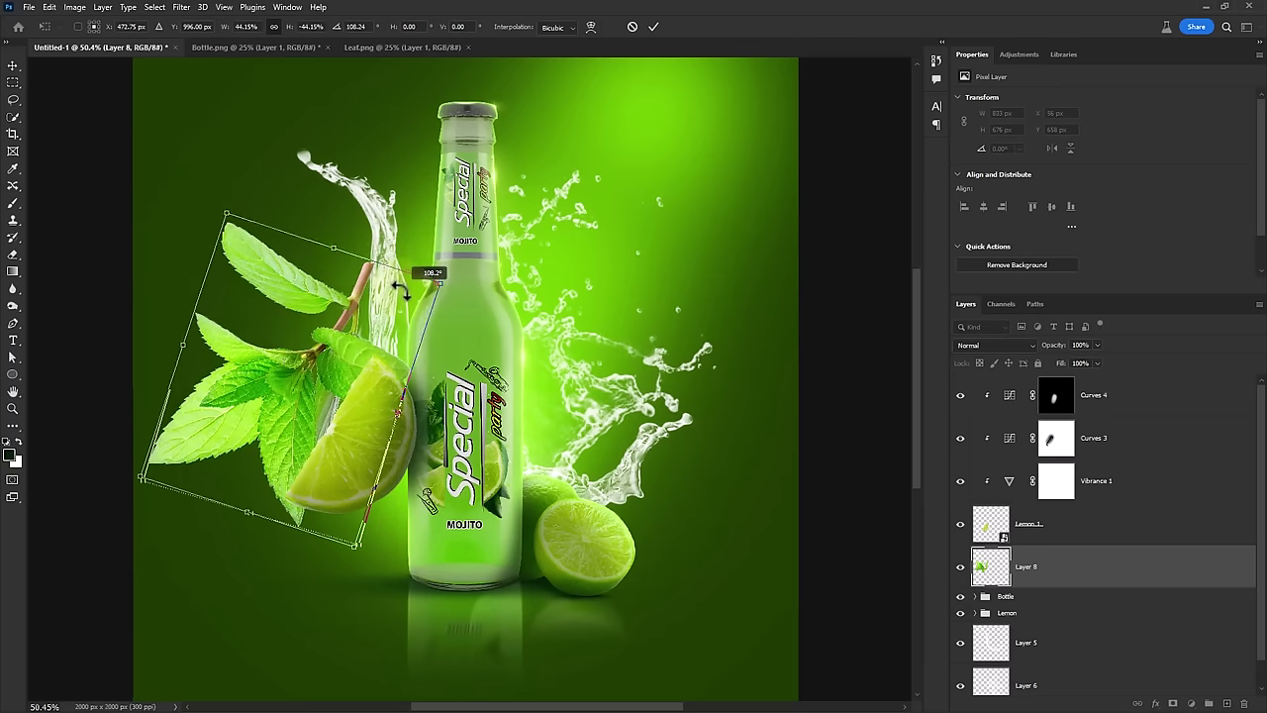
Position the sprig under the lime slice, commit it, and move Layer 8 below the Bottle group
{"action": "left_click_drag", "start_coordinate": [250, 306], "coordinate": [416, 391]}
{"action": "left_click_drag", "start_coordinate": [444, 306], "coordinate": [399, 419]}
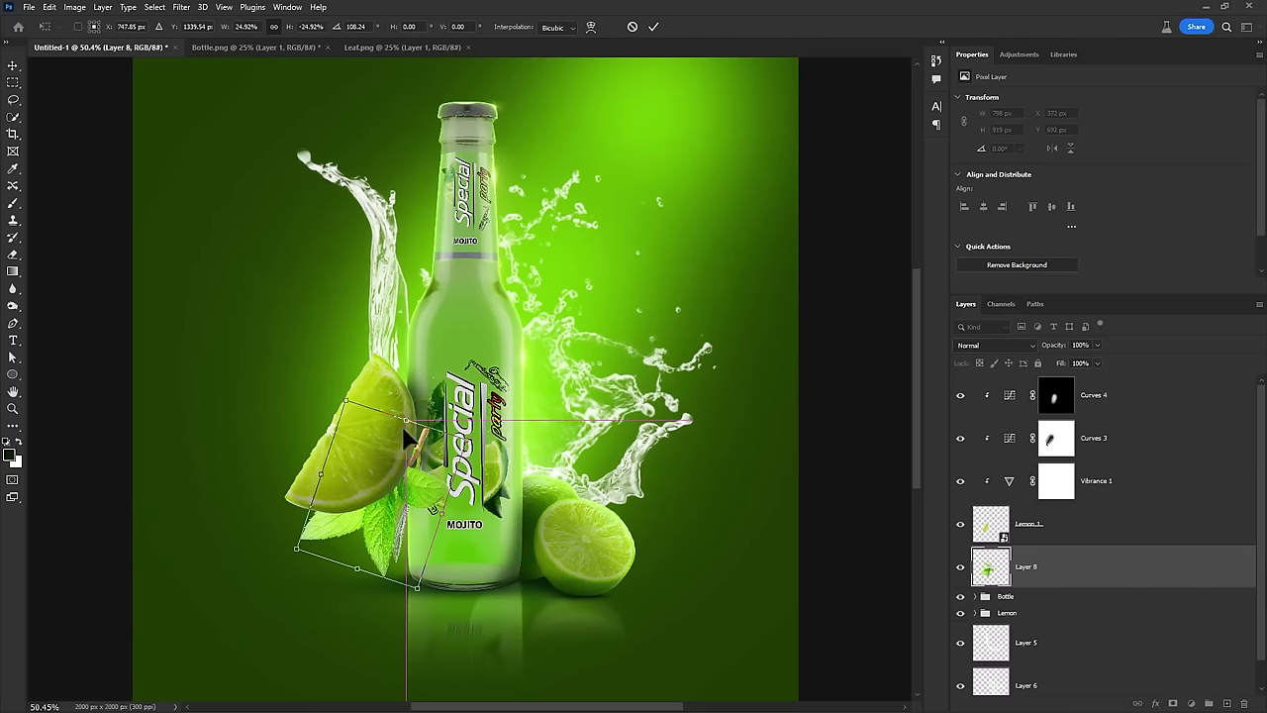
{"action": "left_click_drag", "start_coordinate": [406, 436], "coordinate": [411, 444]}
{"action": "left_click_drag", "start_coordinate": [495, 421], "coordinate": [495, 451]}
{"action": "left_click_drag", "start_coordinate": [417, 457], "coordinate": [425, 464]}
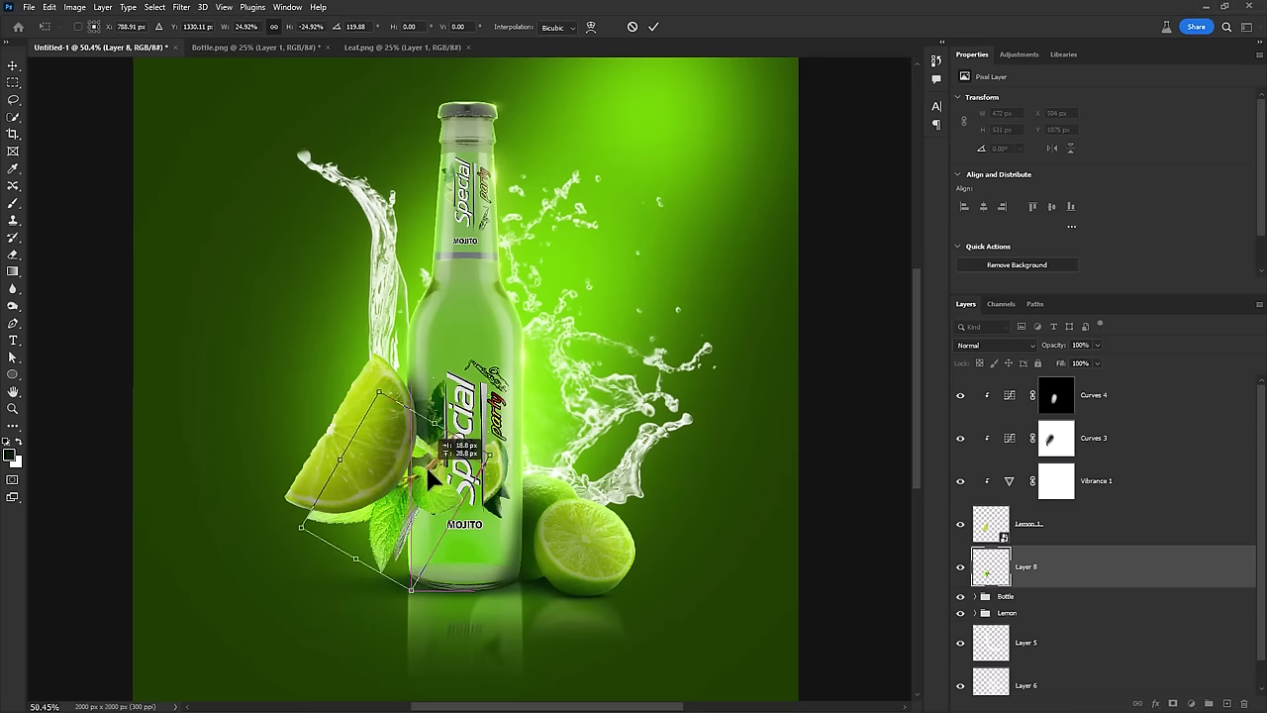
{"action": "key", "text": "Return"}
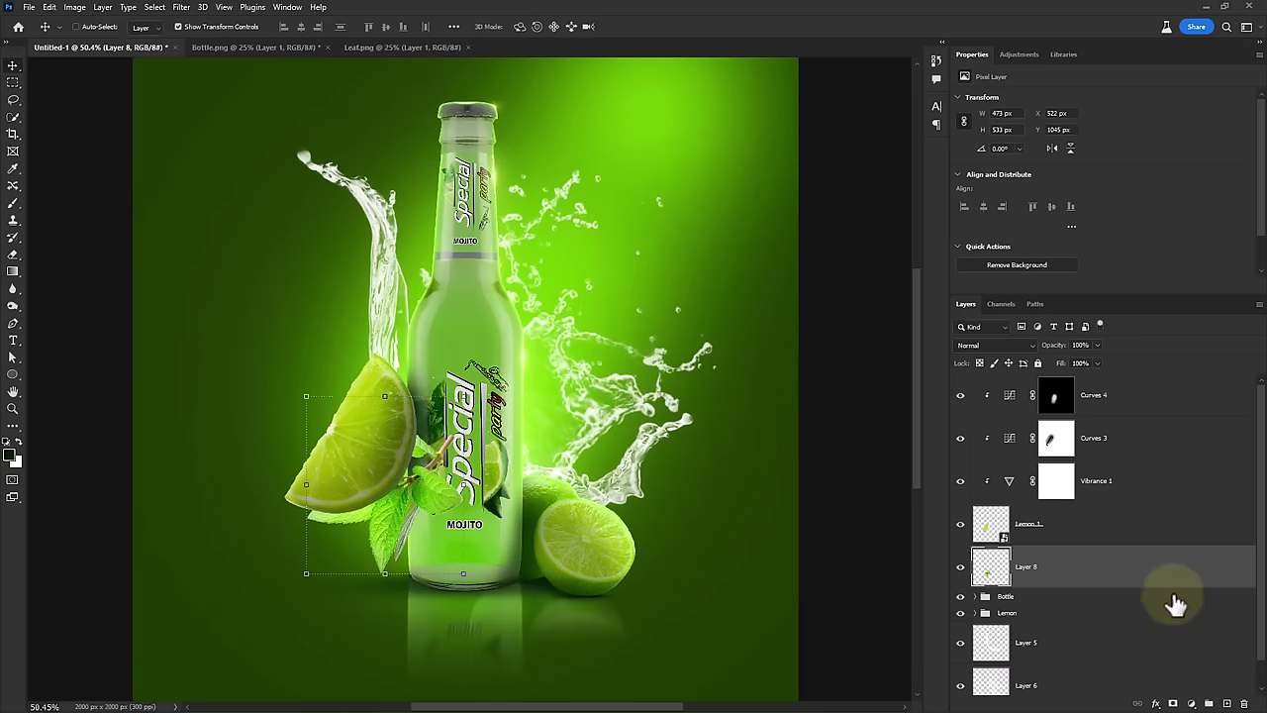
{"action": "scroll", "coordinate": [1175, 605], "scroll_direction": "down", "scroll_amount": 1}
{"action": "mouse_move", "coordinate": [1164, 564]}
{"action": "left_mouse_down"}
{"action": "mouse_move", "coordinate": [1036, 582]}
{"action": "mouse_move", "coordinate": [1055, 578]}
{"action": "left_mouse_up"}
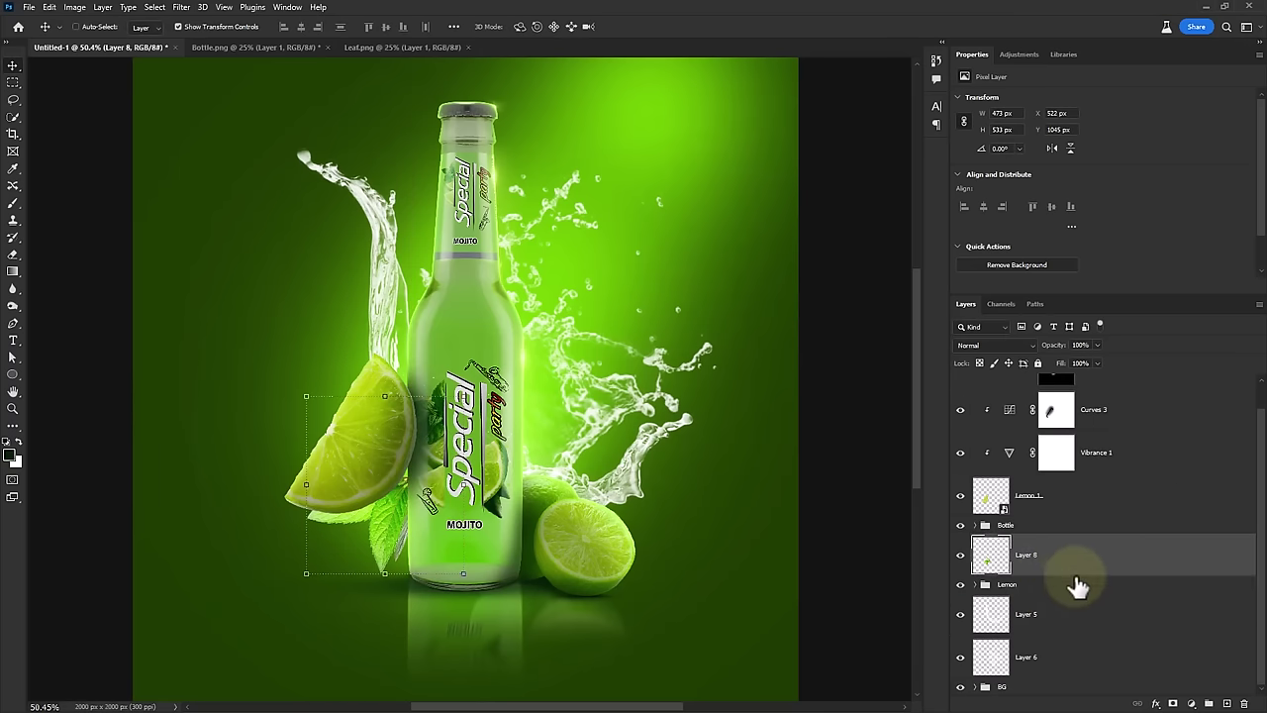
Add a Color Balance adjustment layer directly above the mint sprig's Layer 8
{"action": "left_click", "coordinate": [1191, 703]}
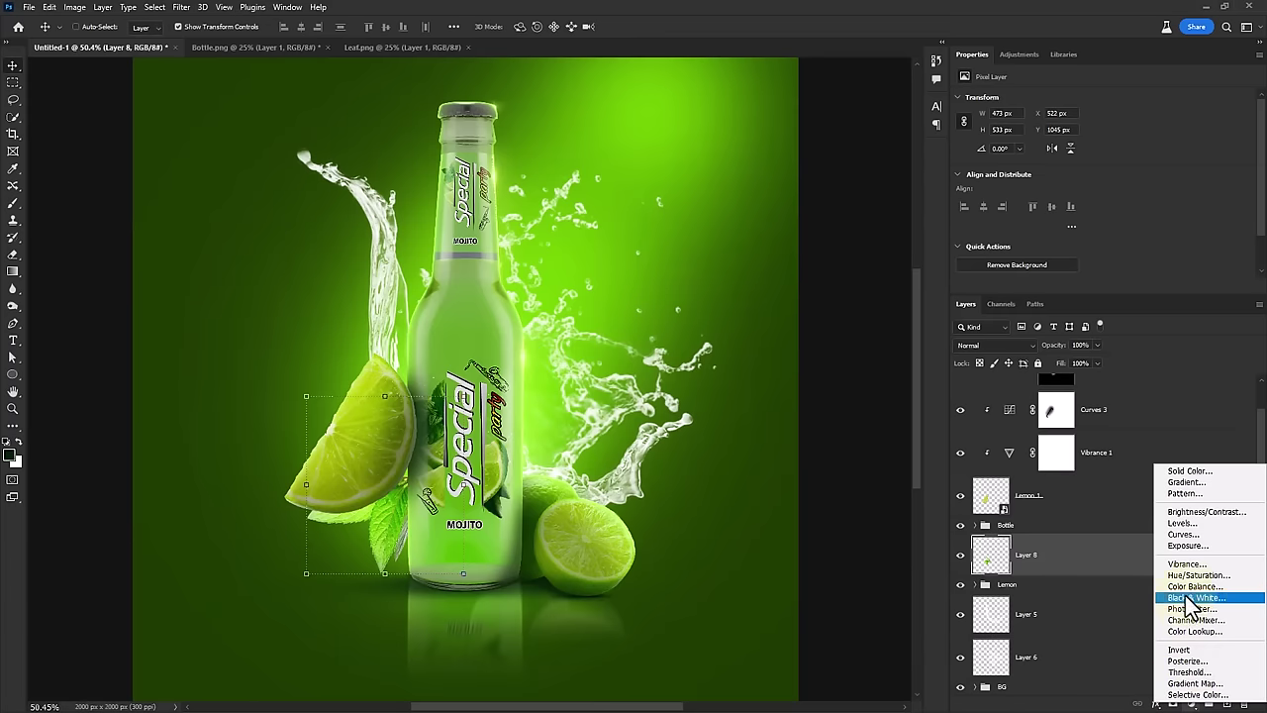
{"action": "left_click", "coordinate": [1195, 587]}
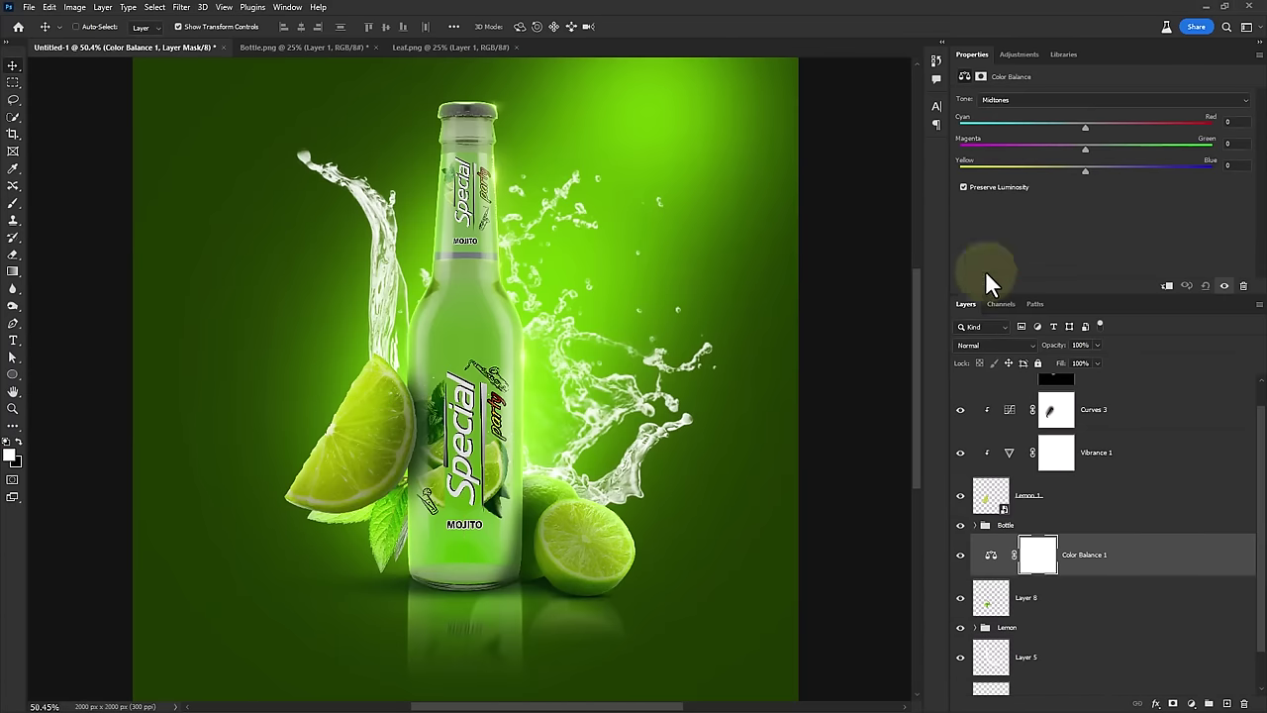